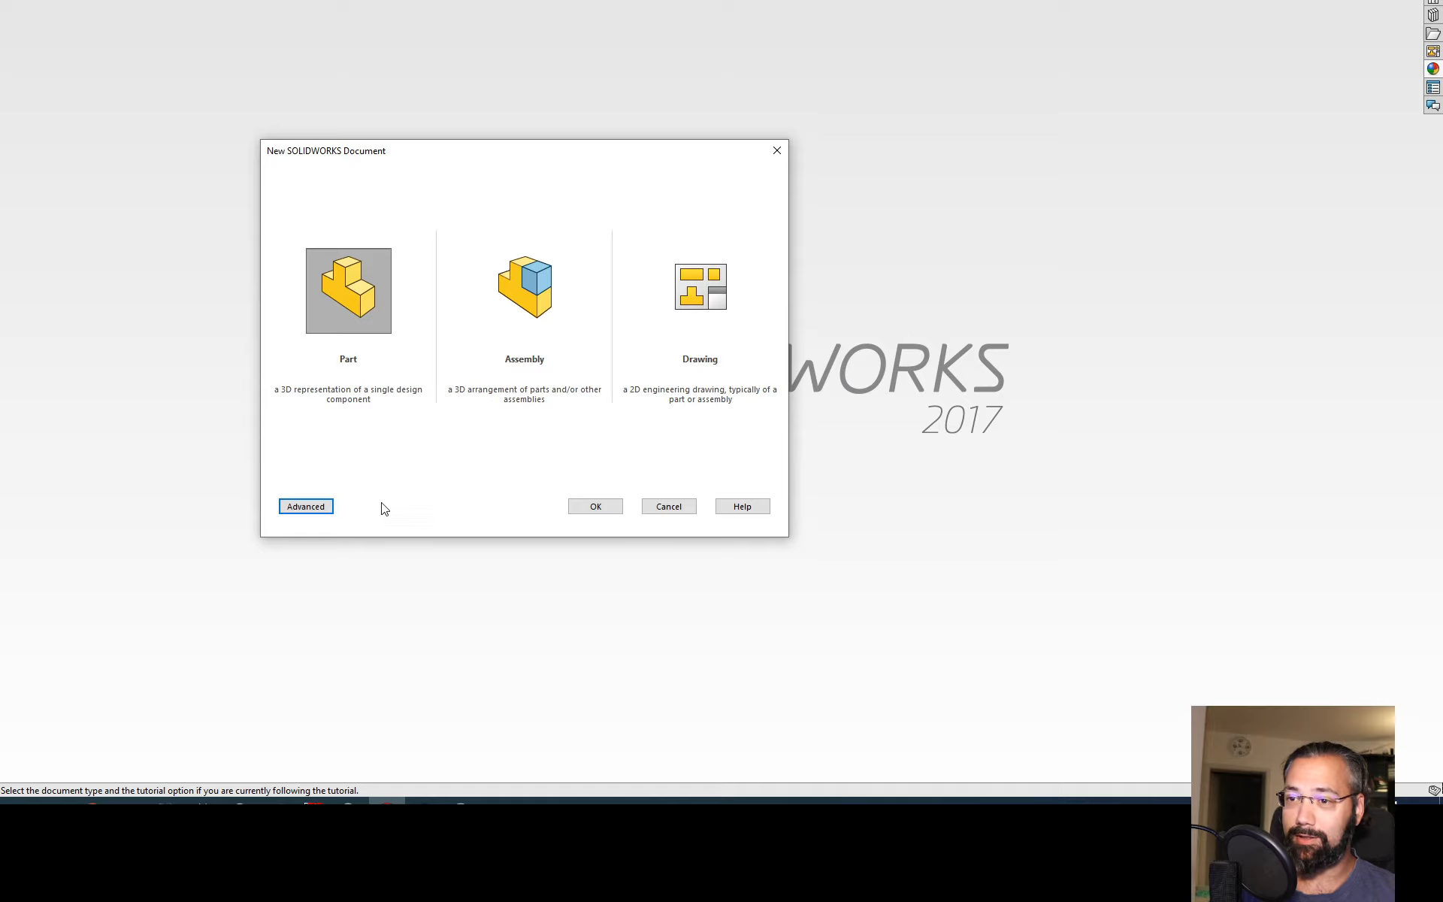
# Step: Create a new part document from the Part template in the advanced template list
pyautogui.click(305, 507)
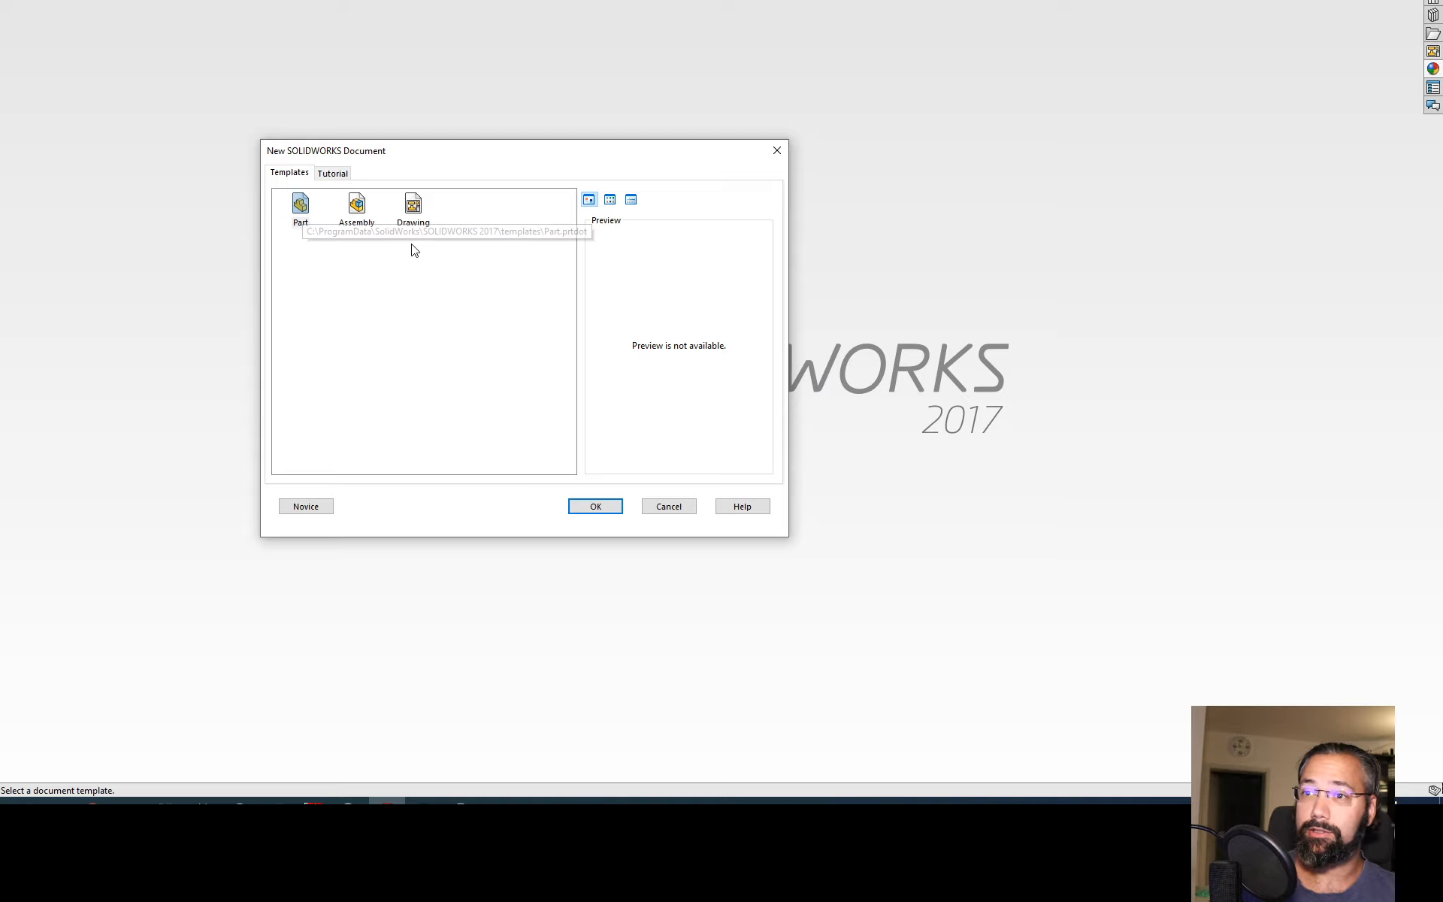
pyautogui.click(414, 270)
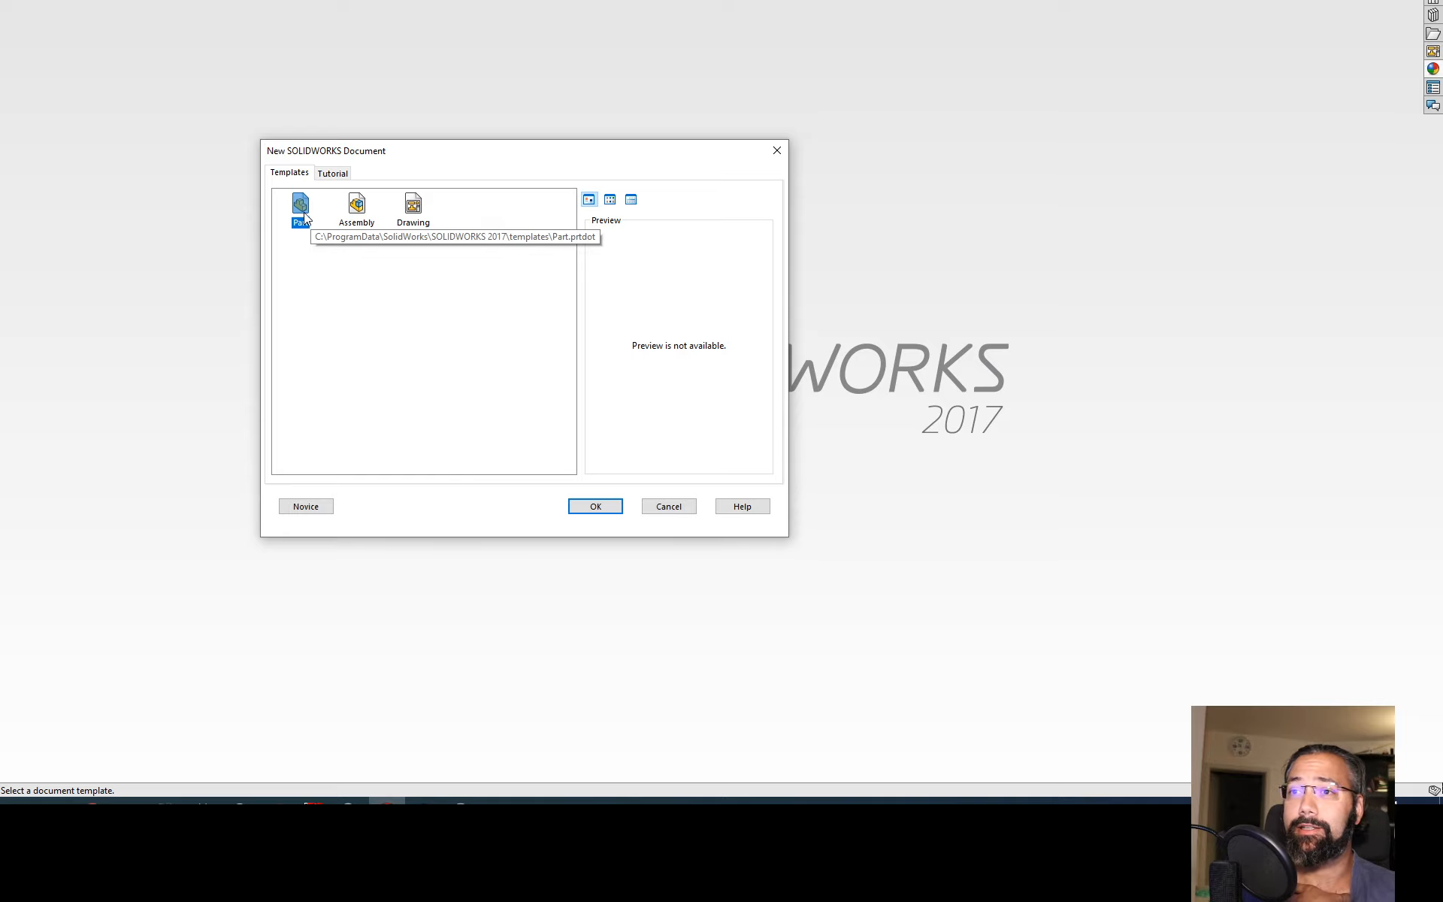
pyautogui.click(412, 206)
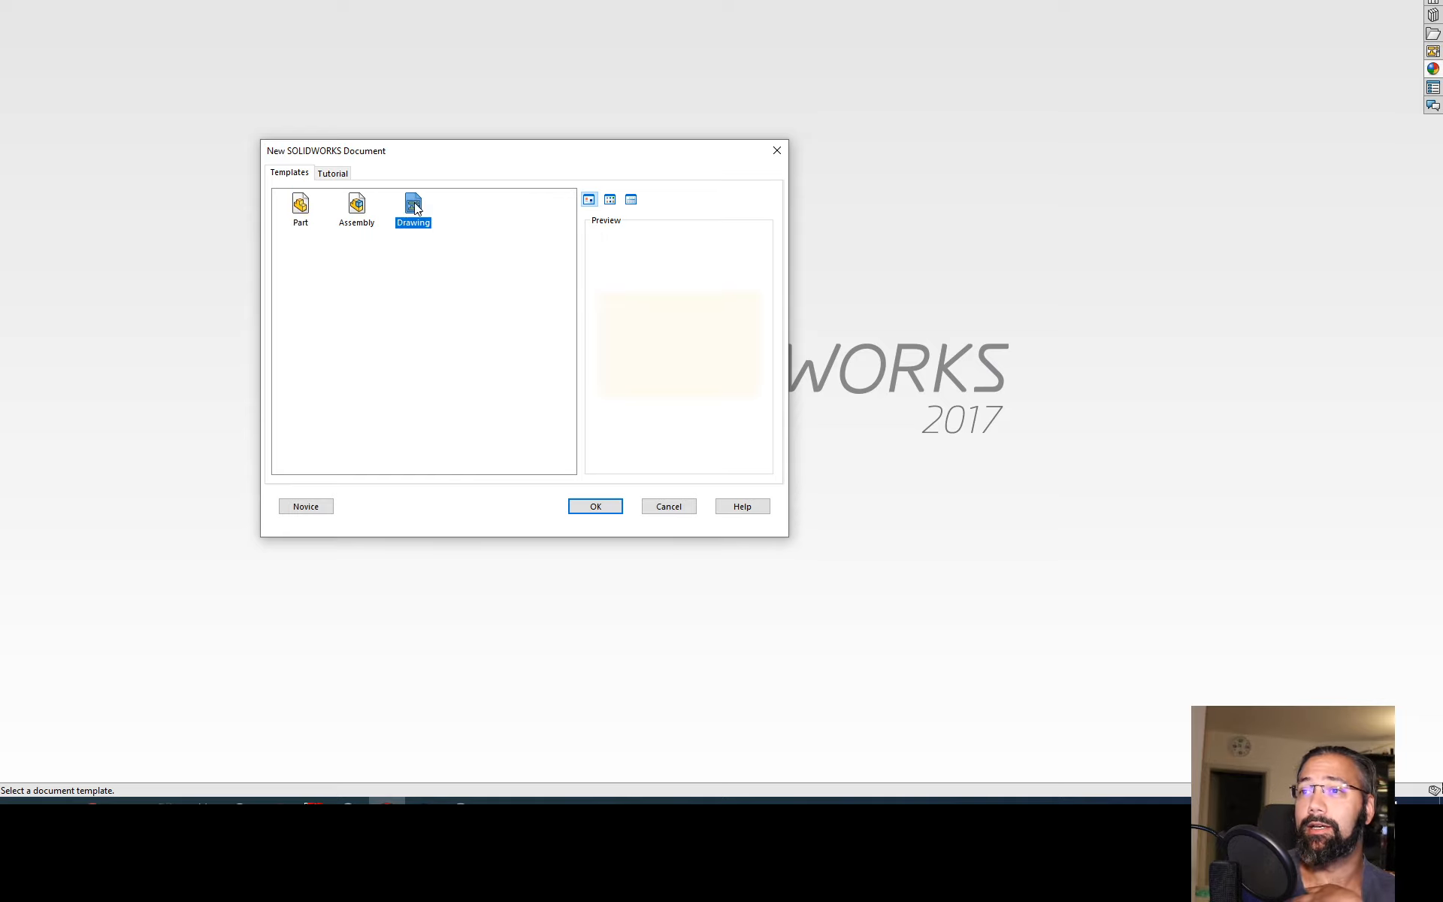
pyautogui.click(300, 207)
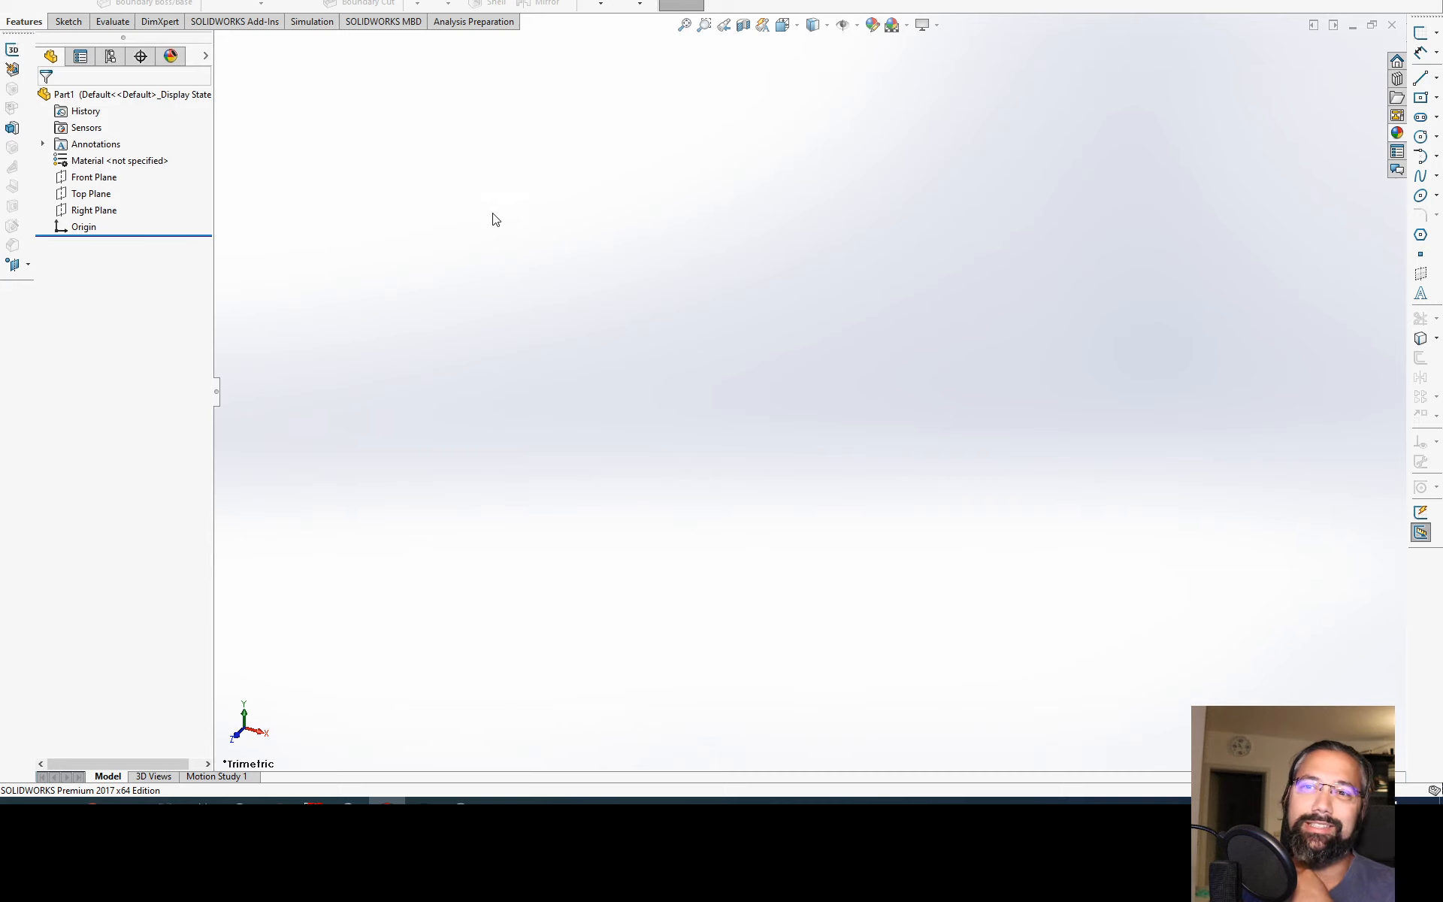
# Step: Examine the orientation of the default Front, Top and Right planes together
pyautogui.click(93, 180)
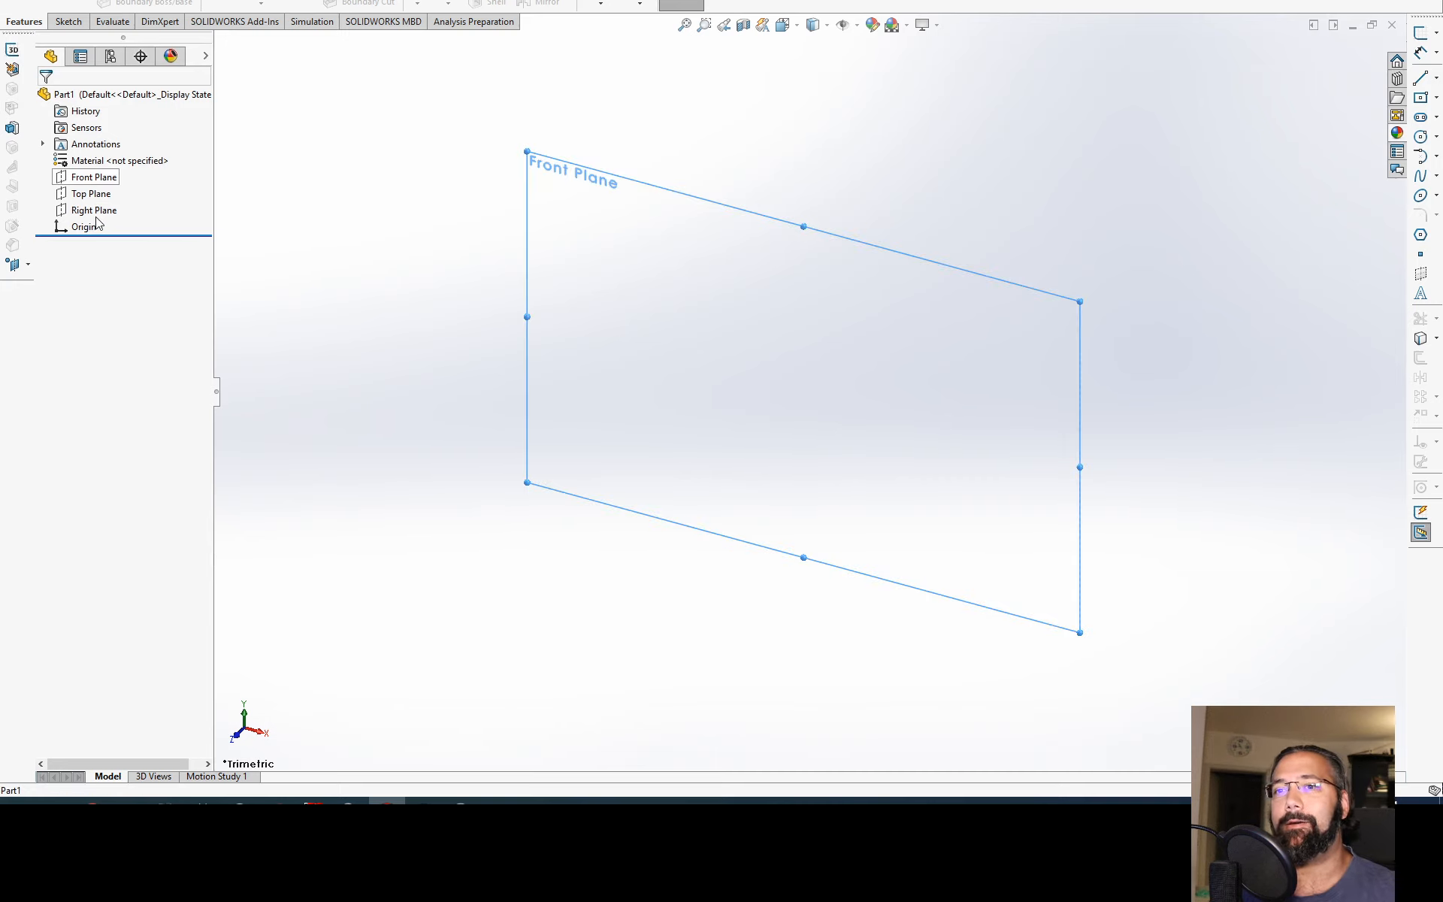
pyautogui.keyDown('shift'); pyautogui.click(104, 214); pyautogui.keyUp('shift')
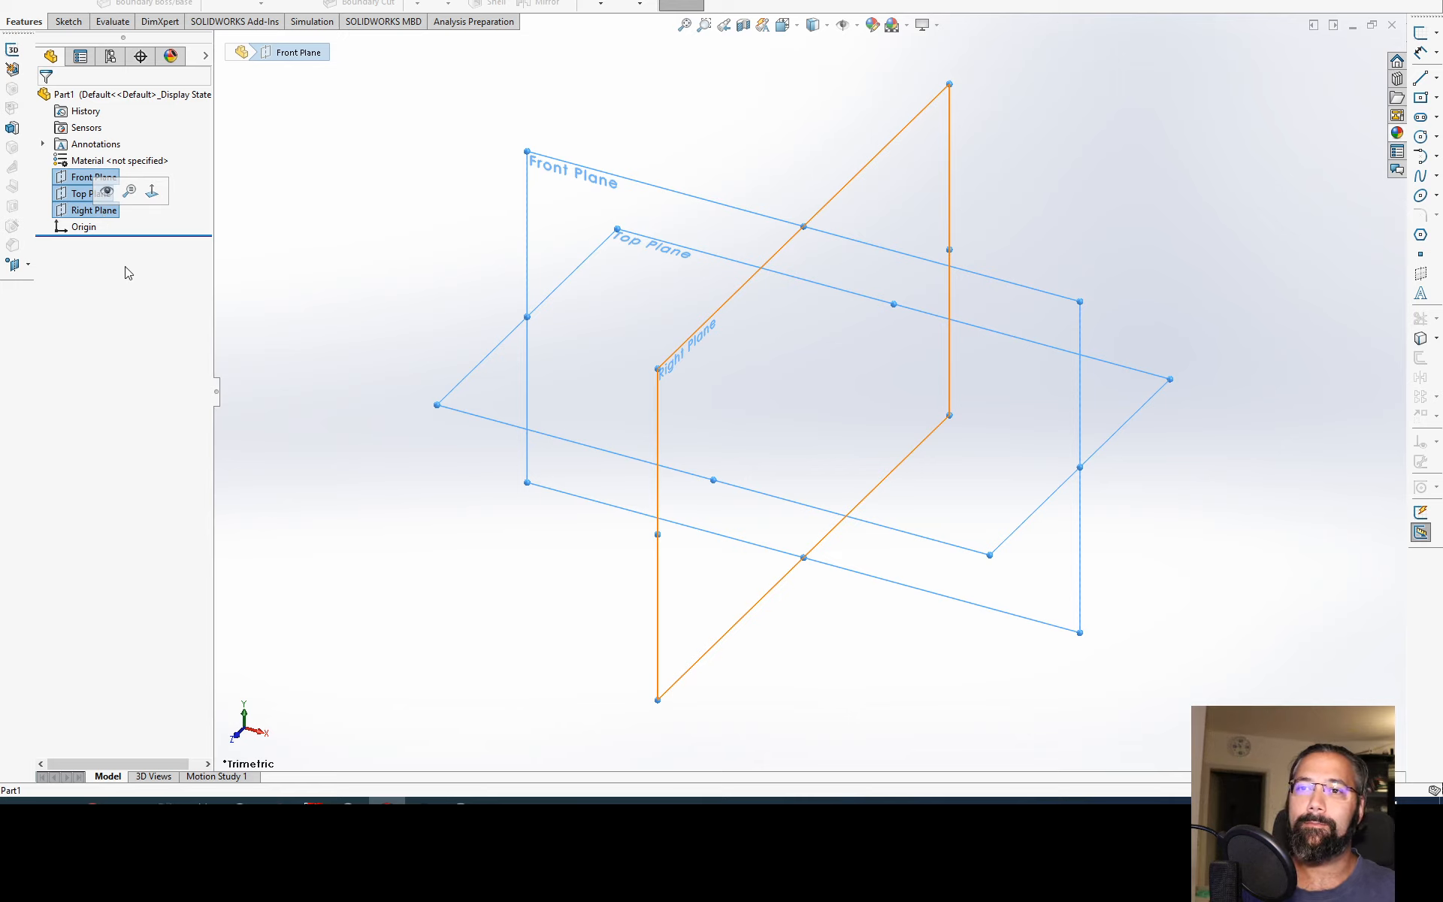
pyautogui.click(271, 309)
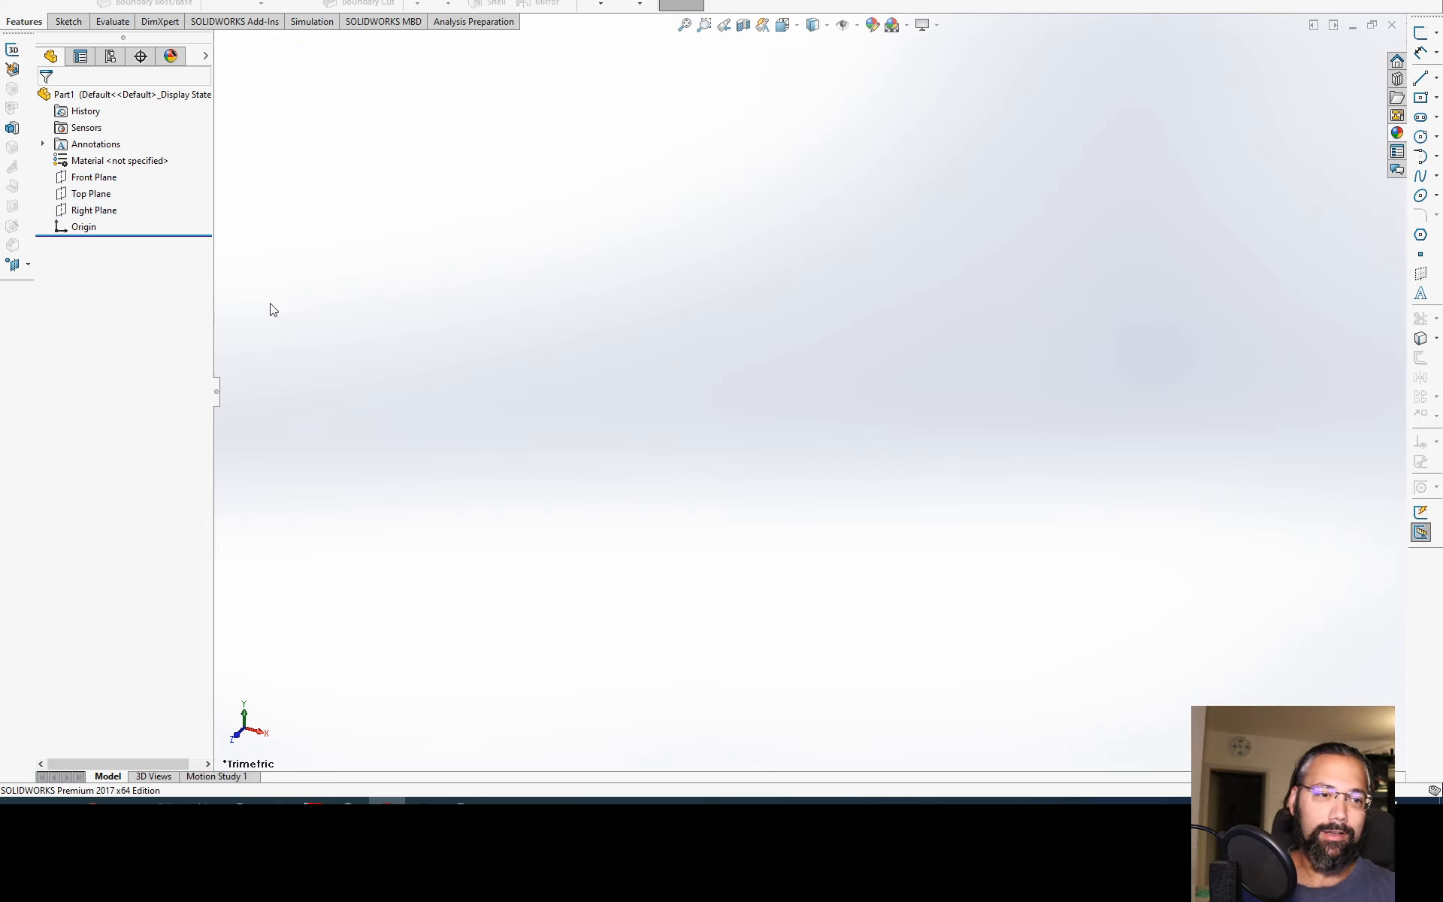
# Step: On the Front Plane, sketch a center rectangle about 74 by 67 mm centred on the origin
pyautogui.click(105, 179)
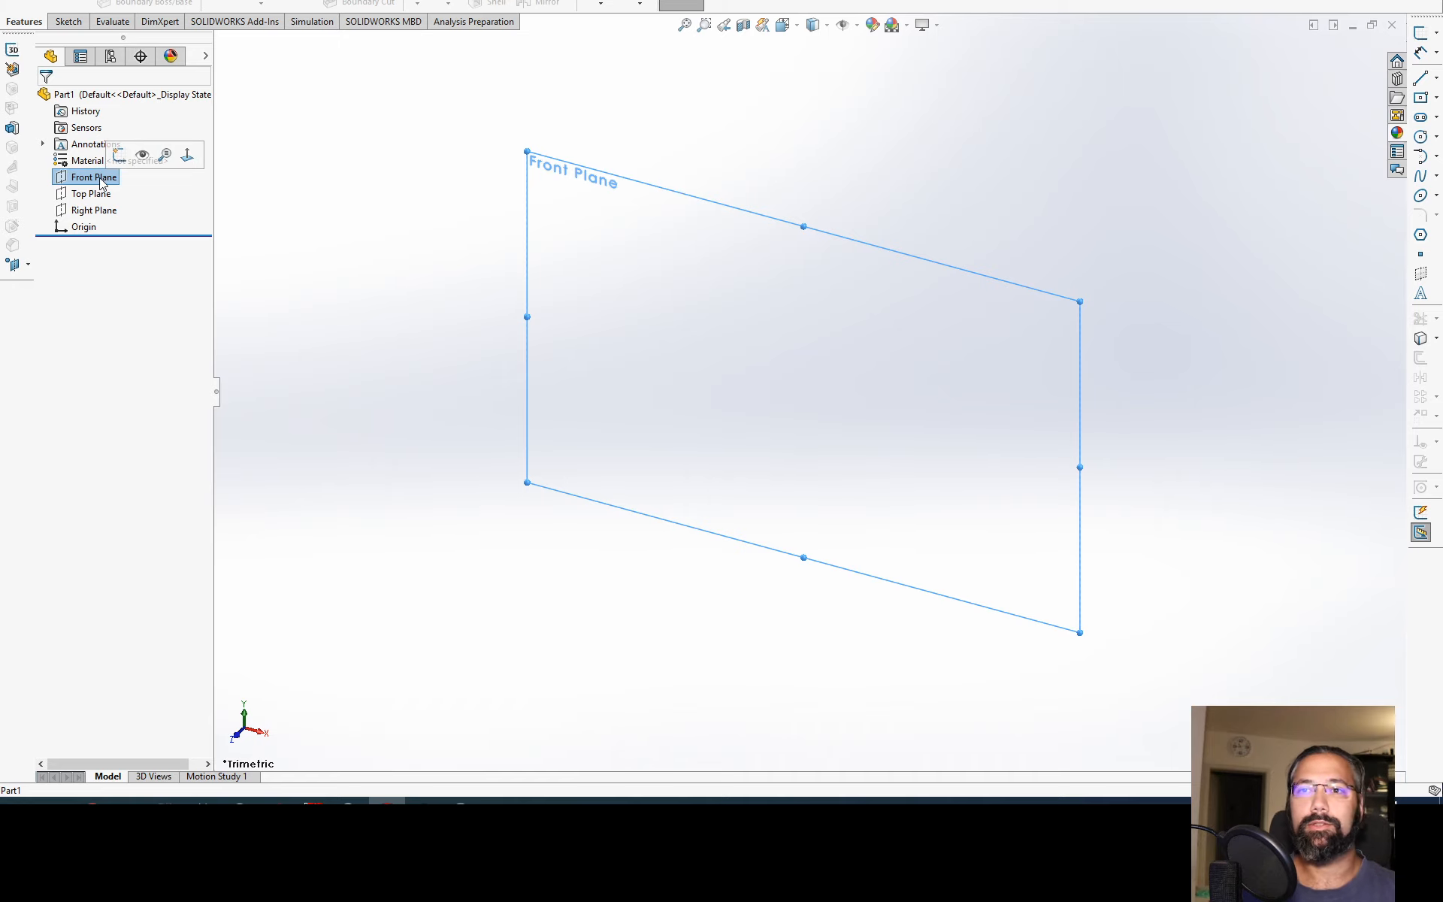
pyautogui.click(27, 4)
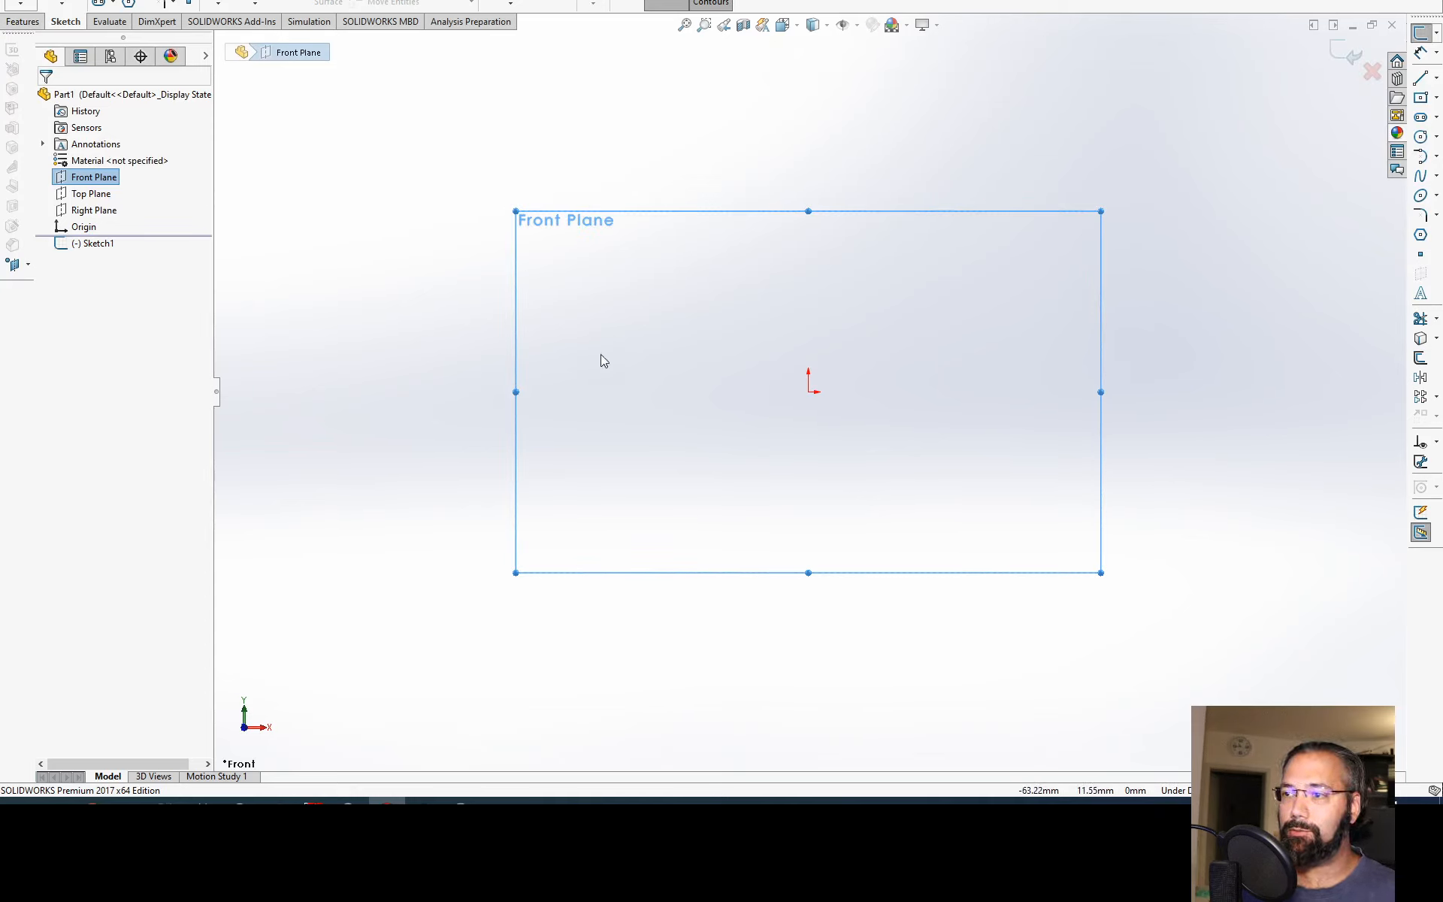
pyautogui.click(809, 391)
pyautogui.click(929, 502)
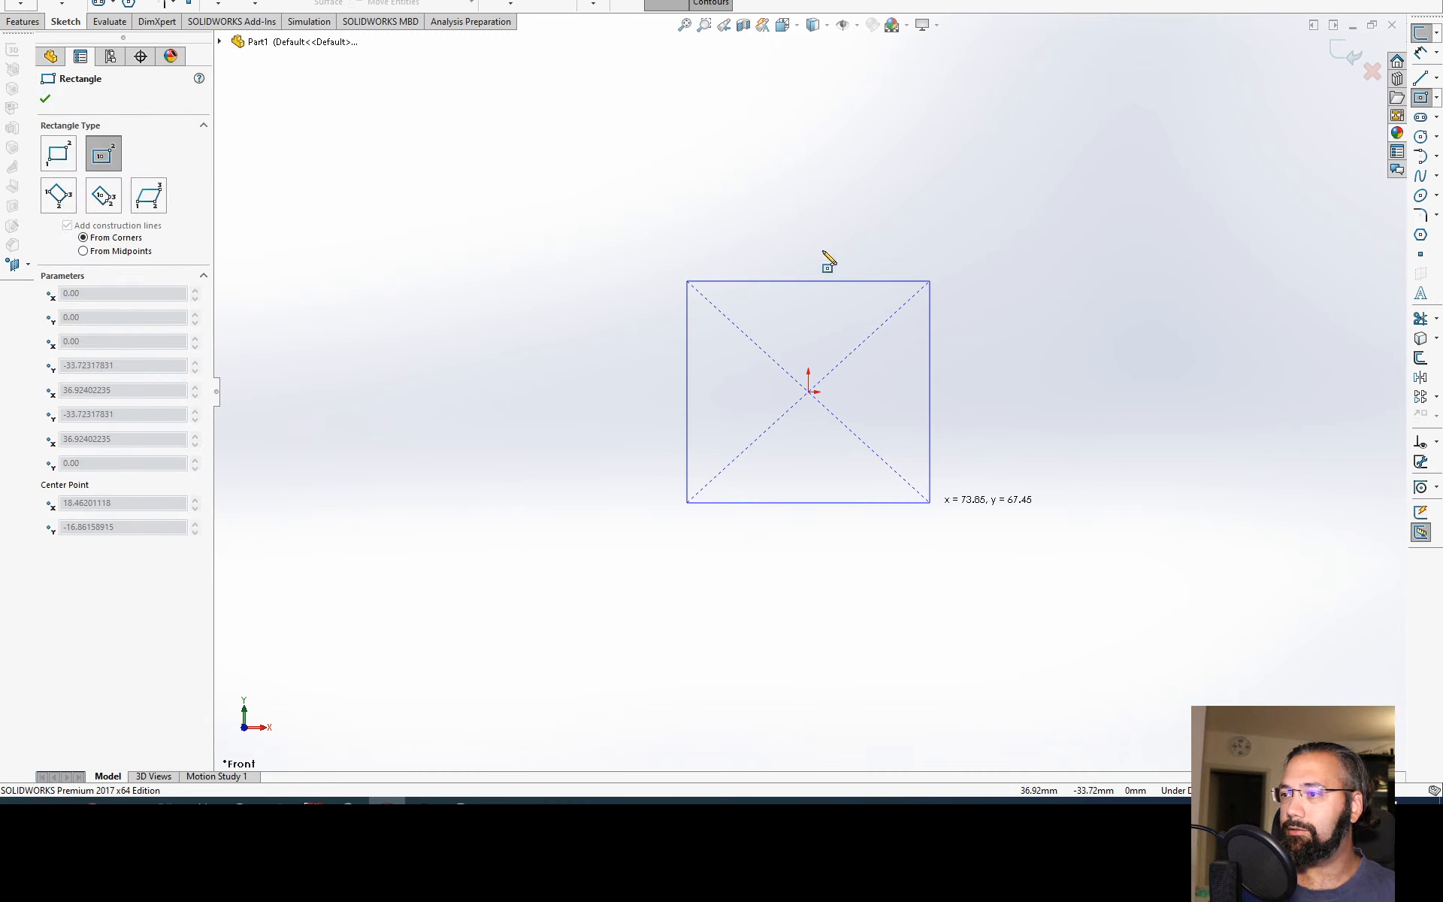
# Step: Extrude the rectangle sketch 10 mm with the Mid Plane end condition
pyautogui.click(1355, 72)
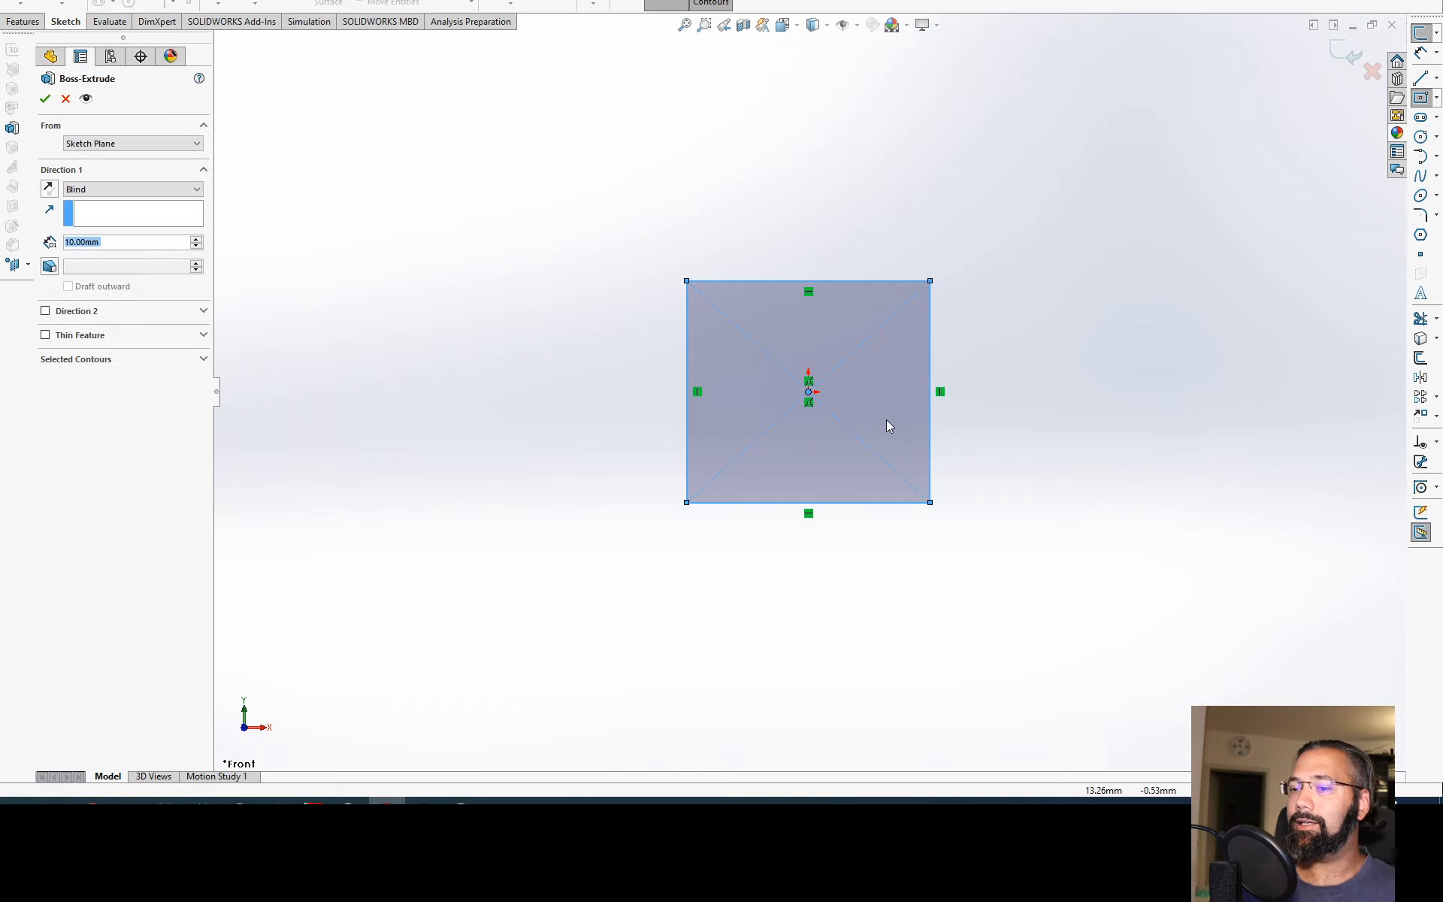
pyautogui.click(163, 193)
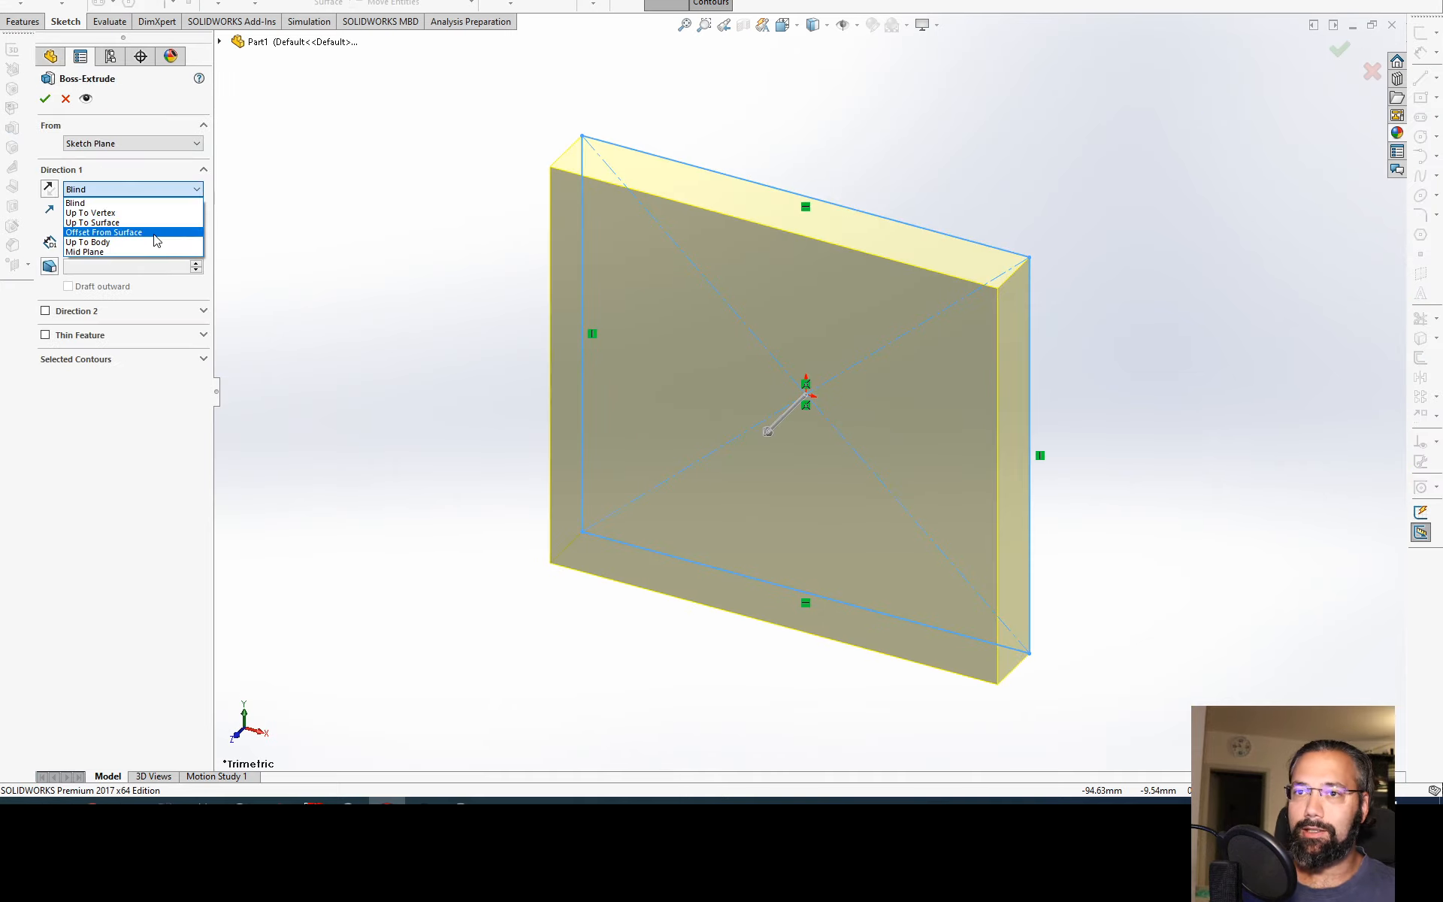
pyautogui.click(159, 248)
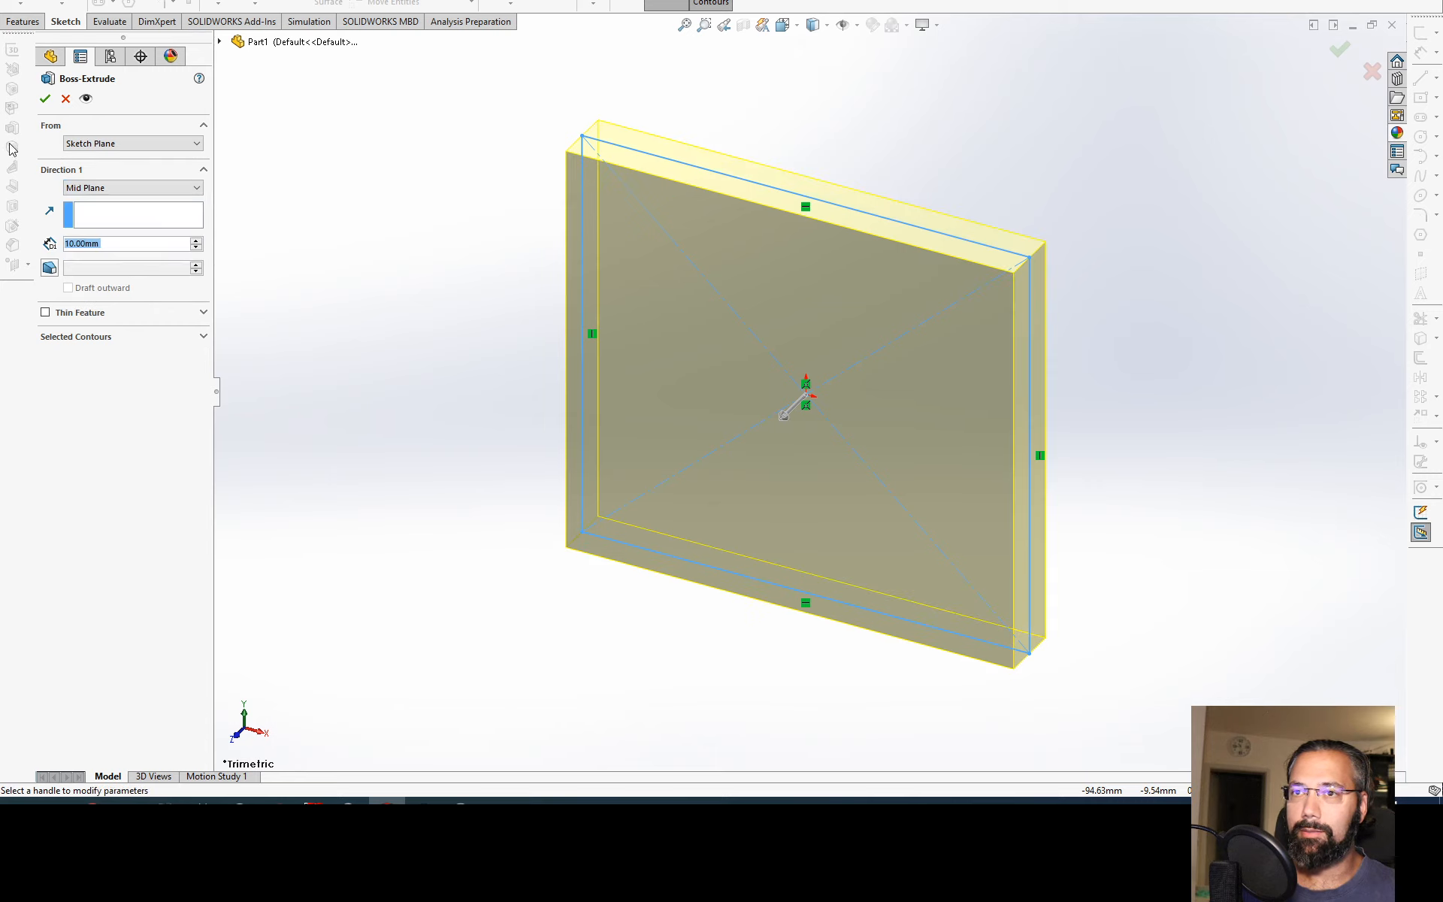
pyautogui.click(45, 98)
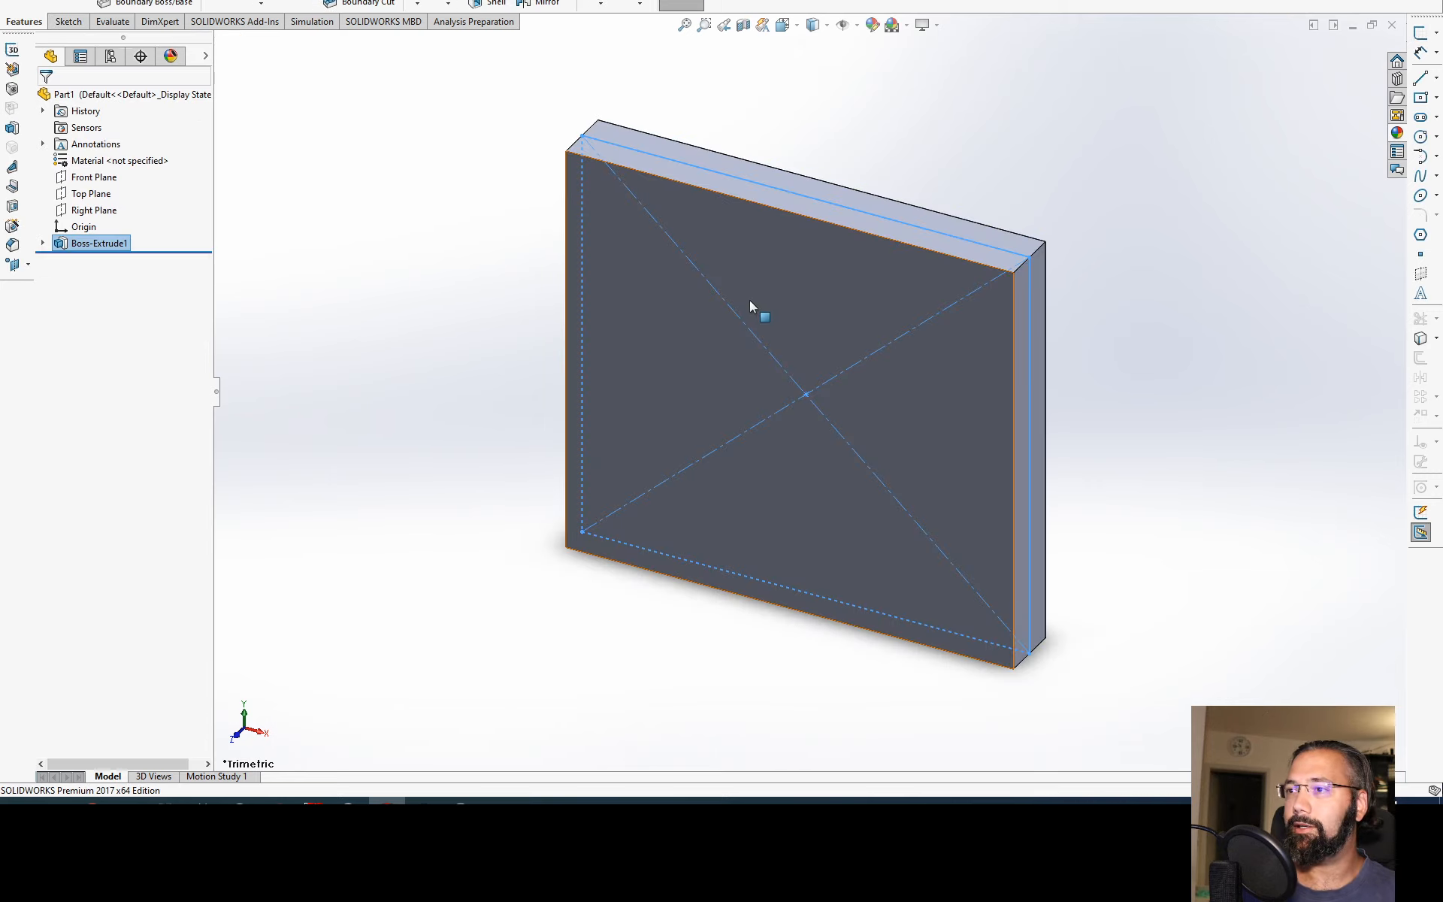
pyautogui.click(853, 161)
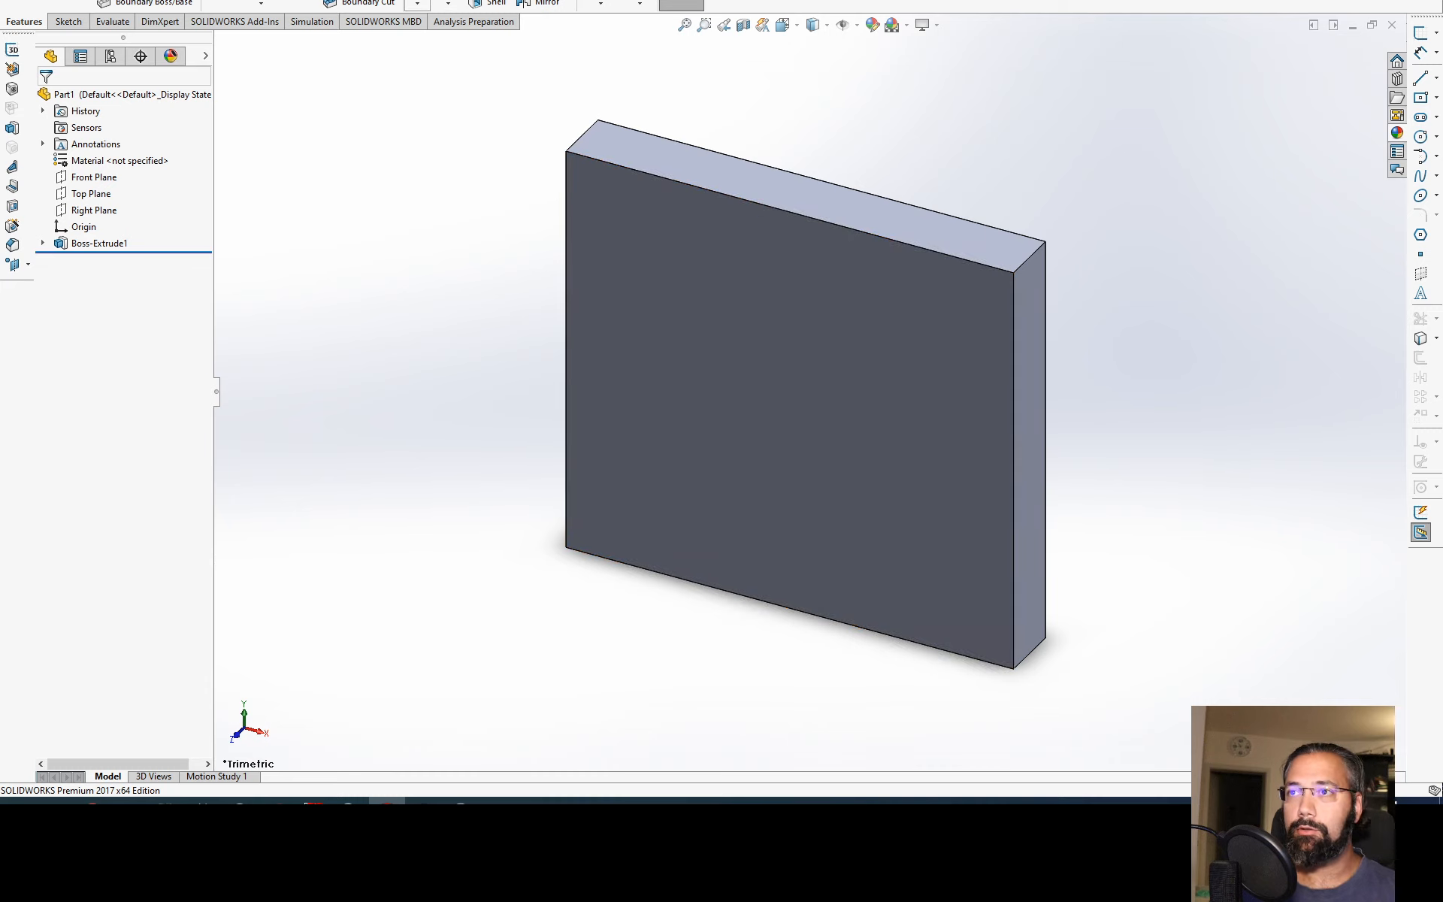
# Step: Apply a constant-size 10 mm fillet to the plate's top face and its short end edge
pyautogui.click(578, 139)
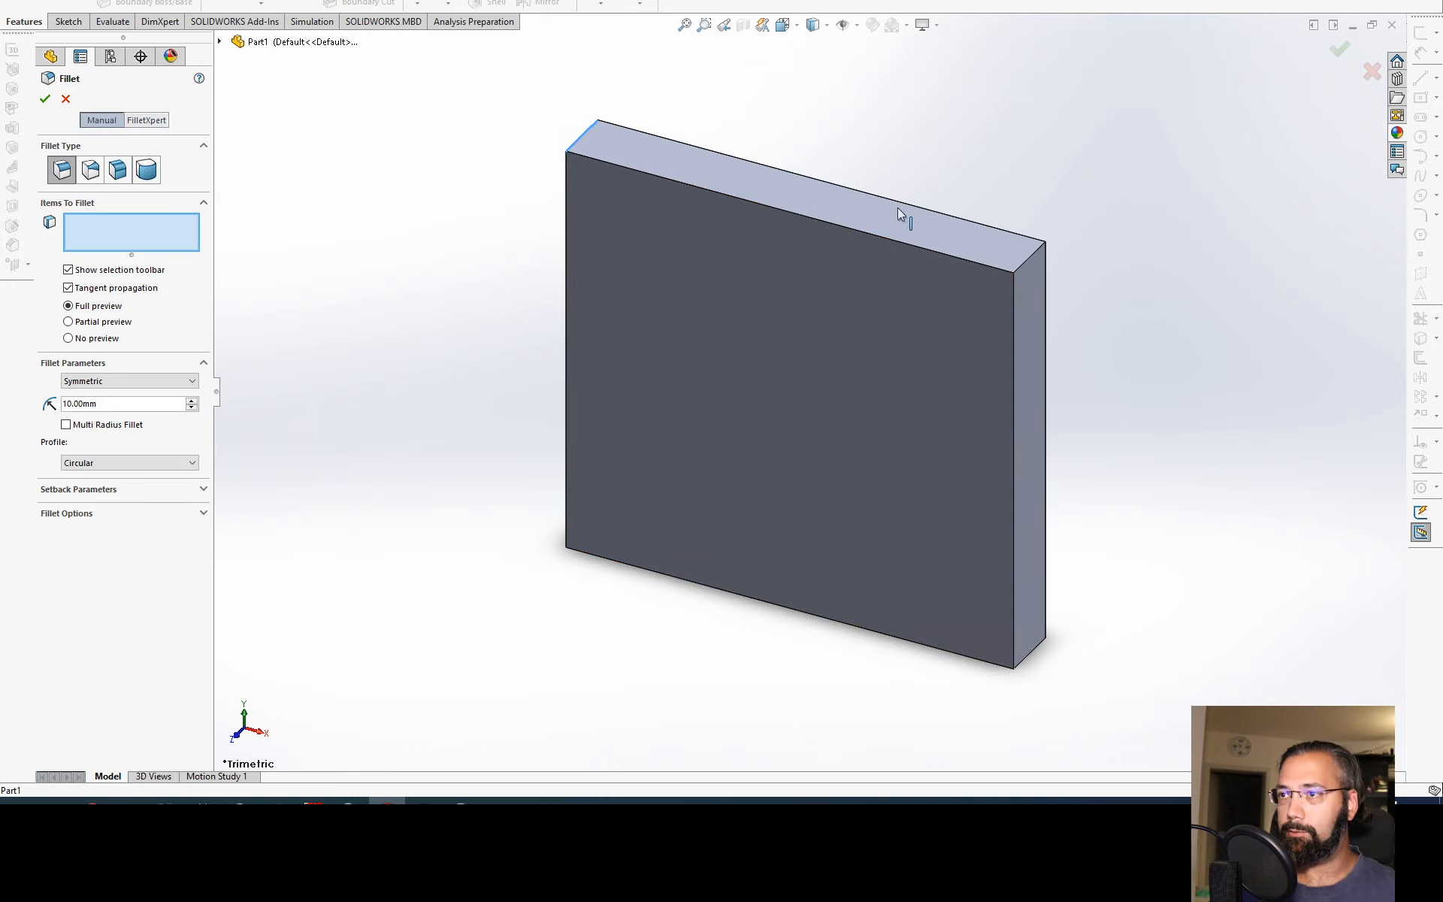
pyautogui.click(1020, 261)
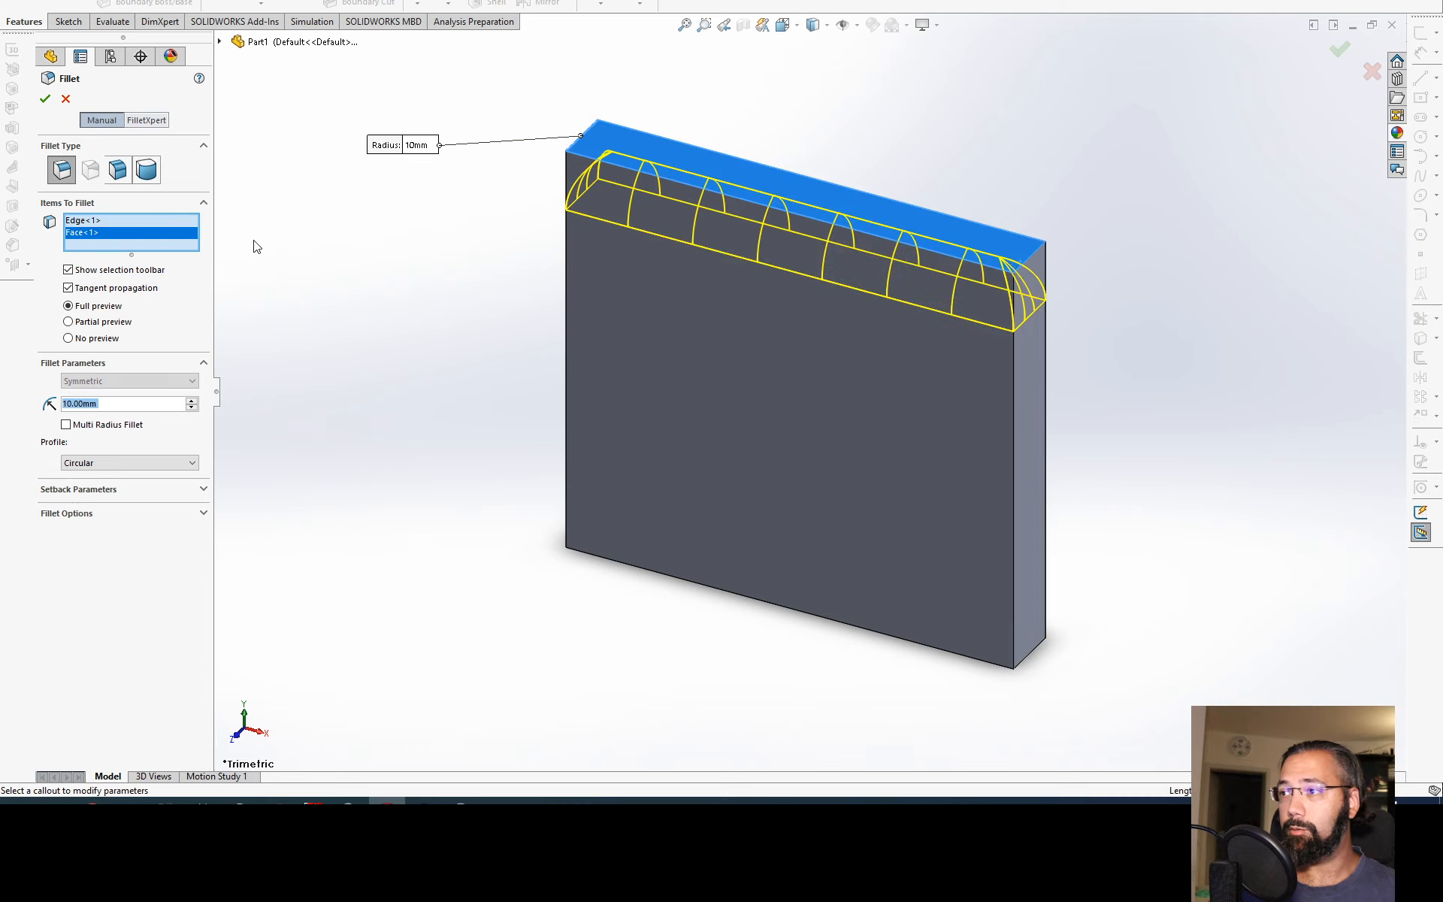
pyautogui.click(44, 102)
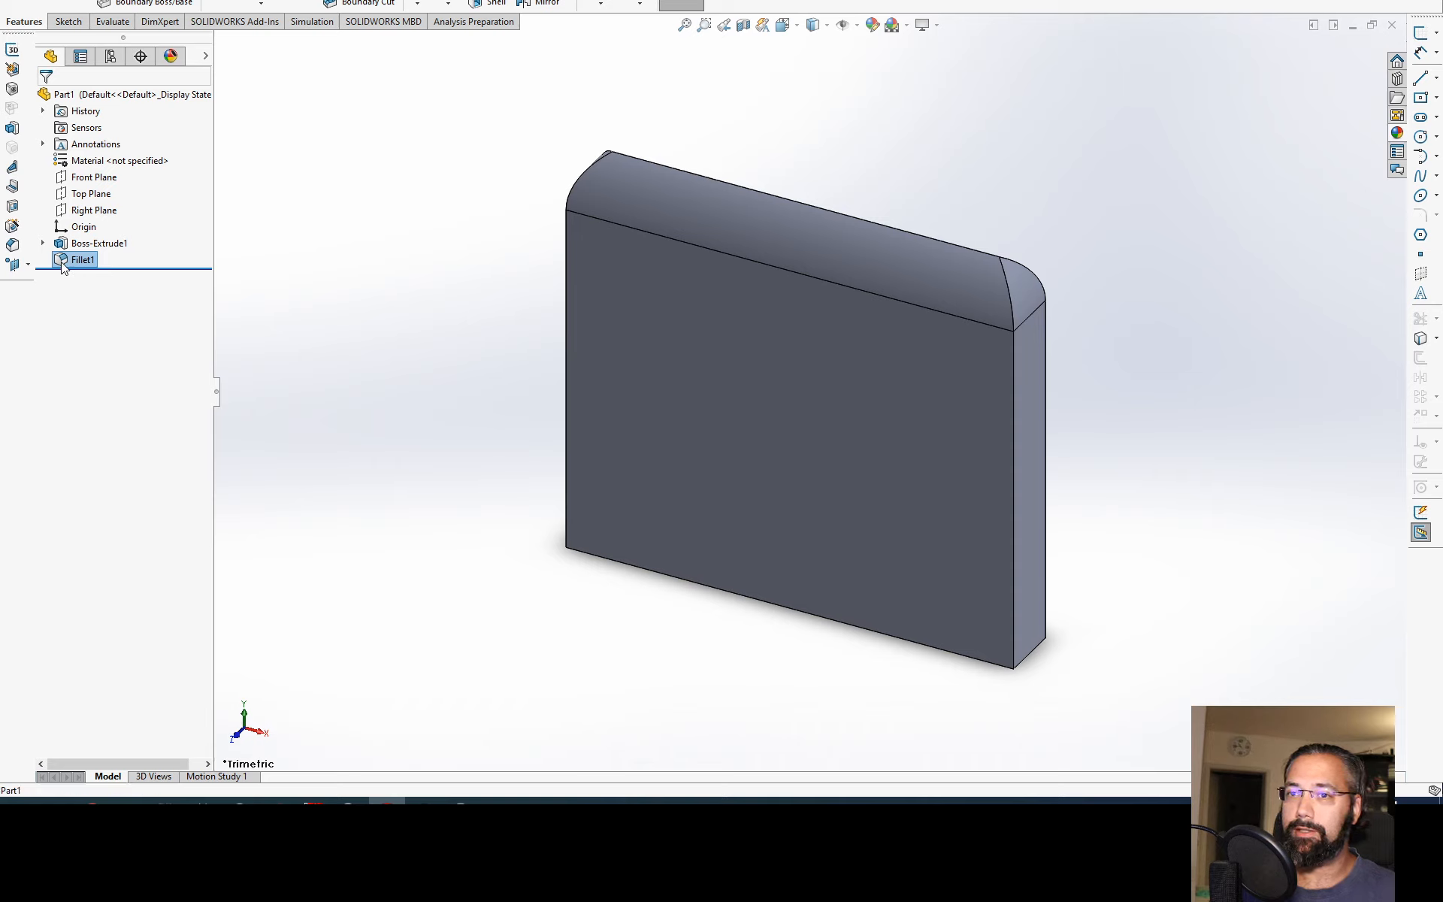
# Step: Delete the fillet and the extrusion, keeping only the rectangle sketch
pyautogui.press('Delete')
pyautogui.press('Return')
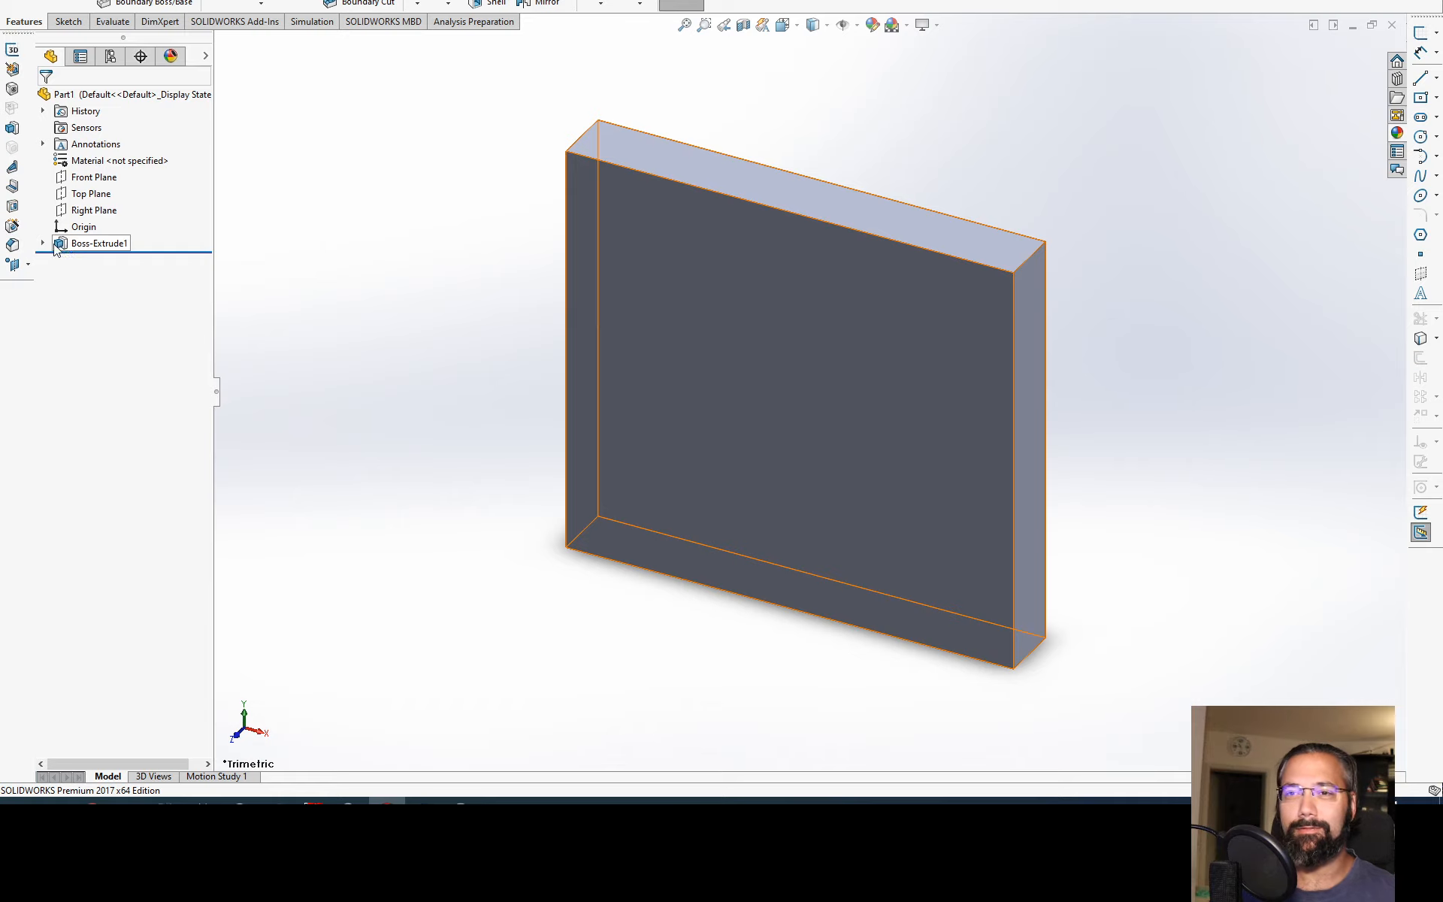
pyautogui.click(43, 243)
pyautogui.click(80, 243)
pyautogui.press('Delete')
pyautogui.press('Return')
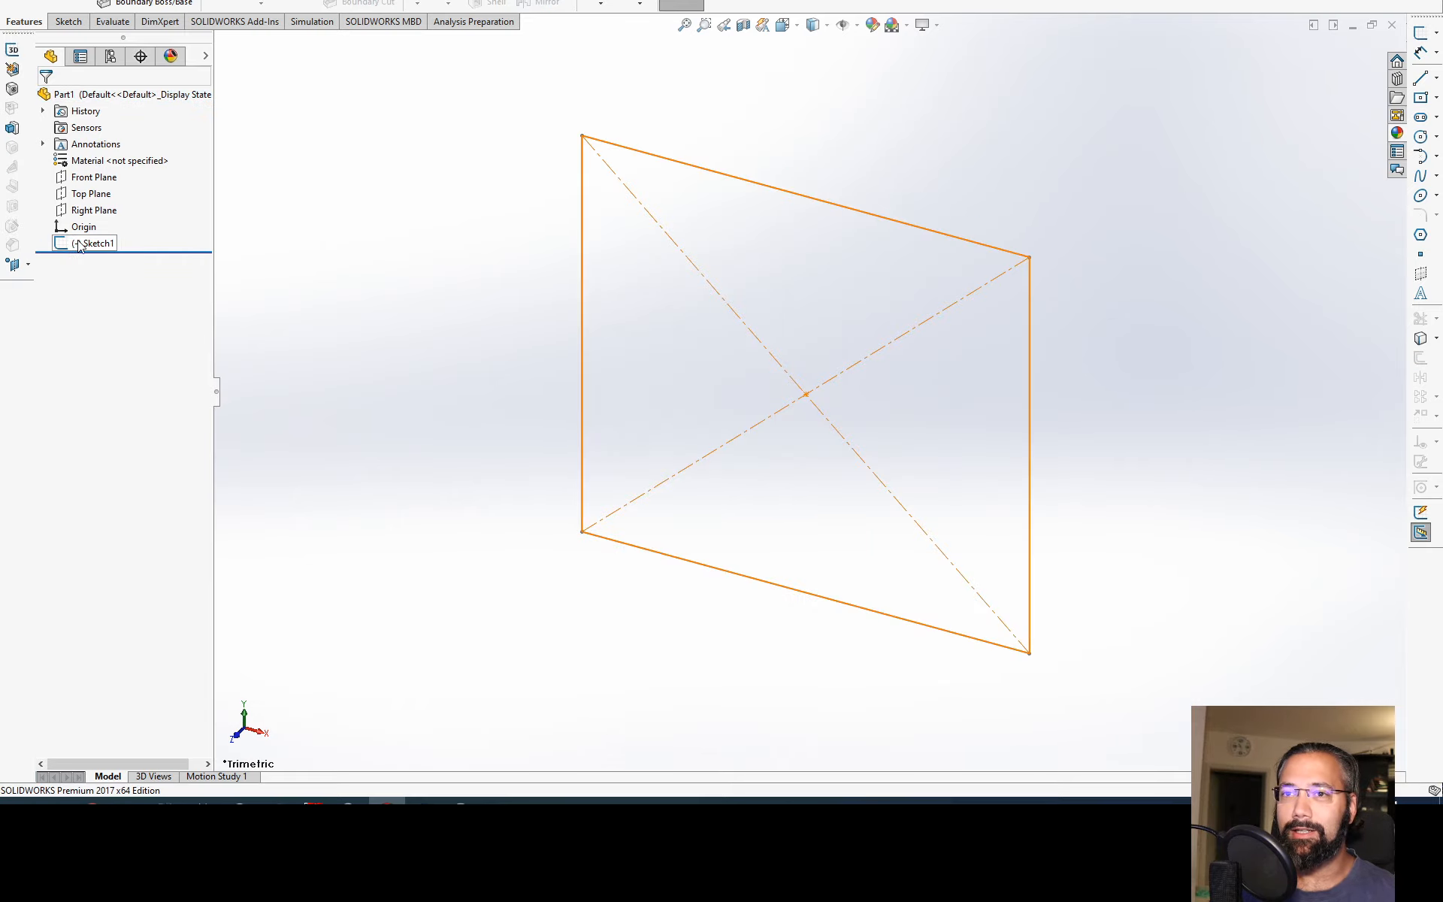
# Step: Review the list of available toolbars and browse through the CommandManager's command groups
pyautogui.rightClick(742, 4)
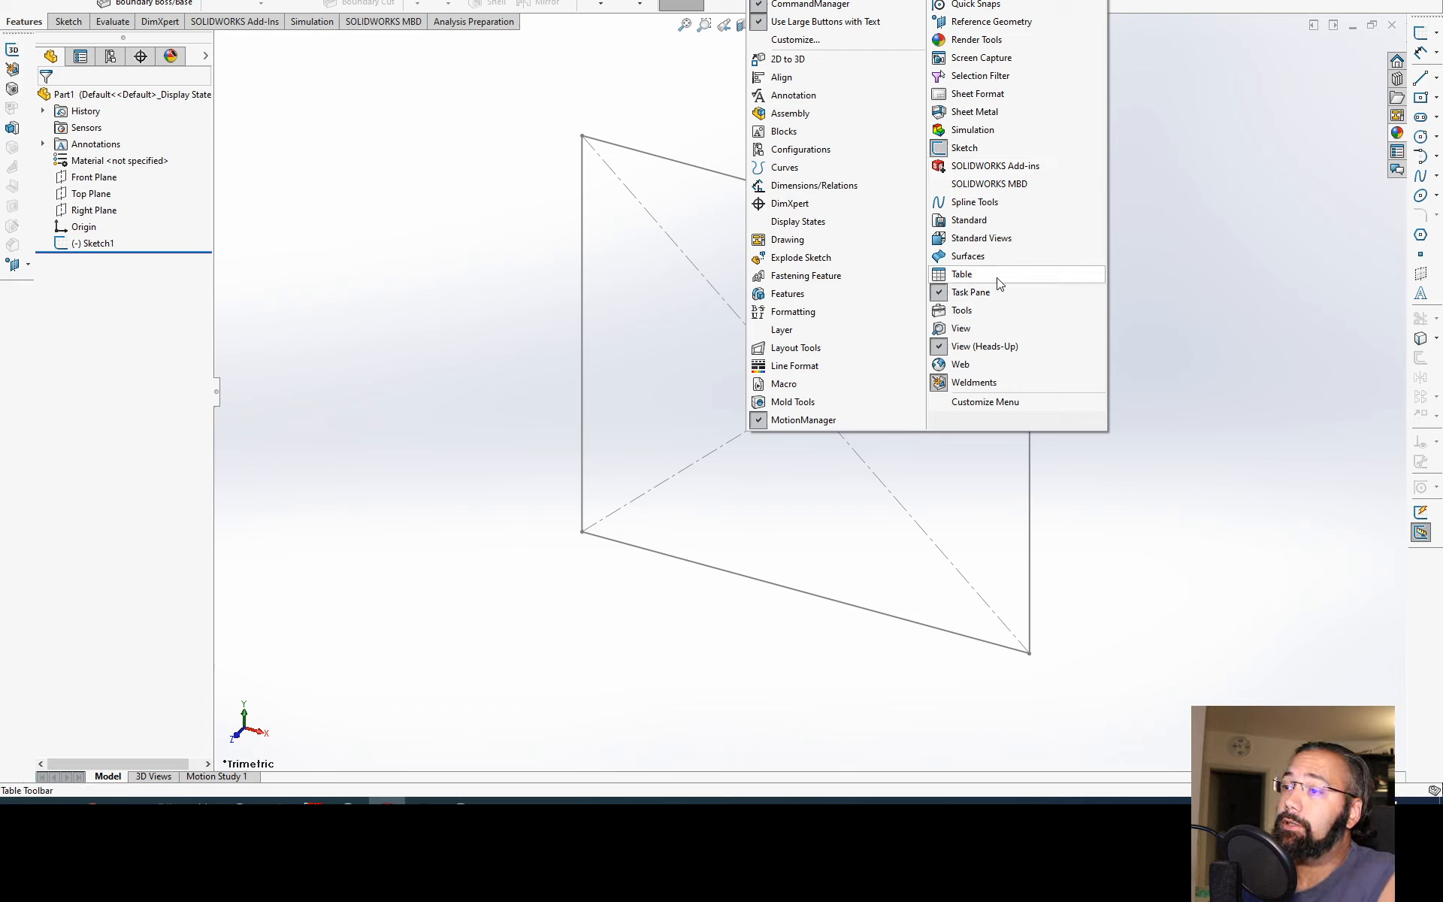
pyautogui.click(1004, 147)
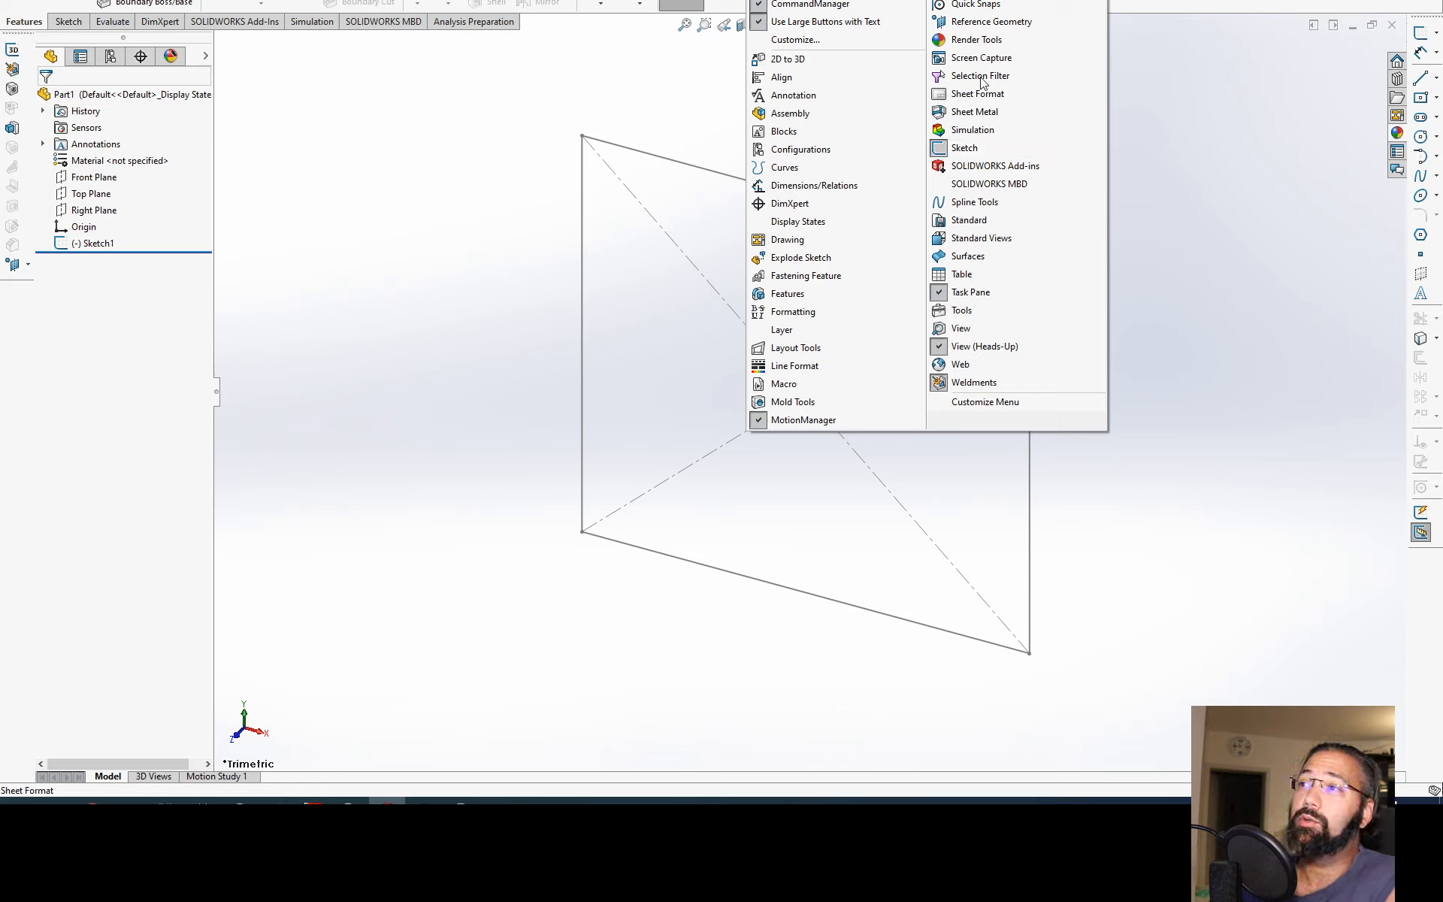
pyautogui.scroll(3, 172, 2)
pyautogui.scroll(-7, 178, 2)
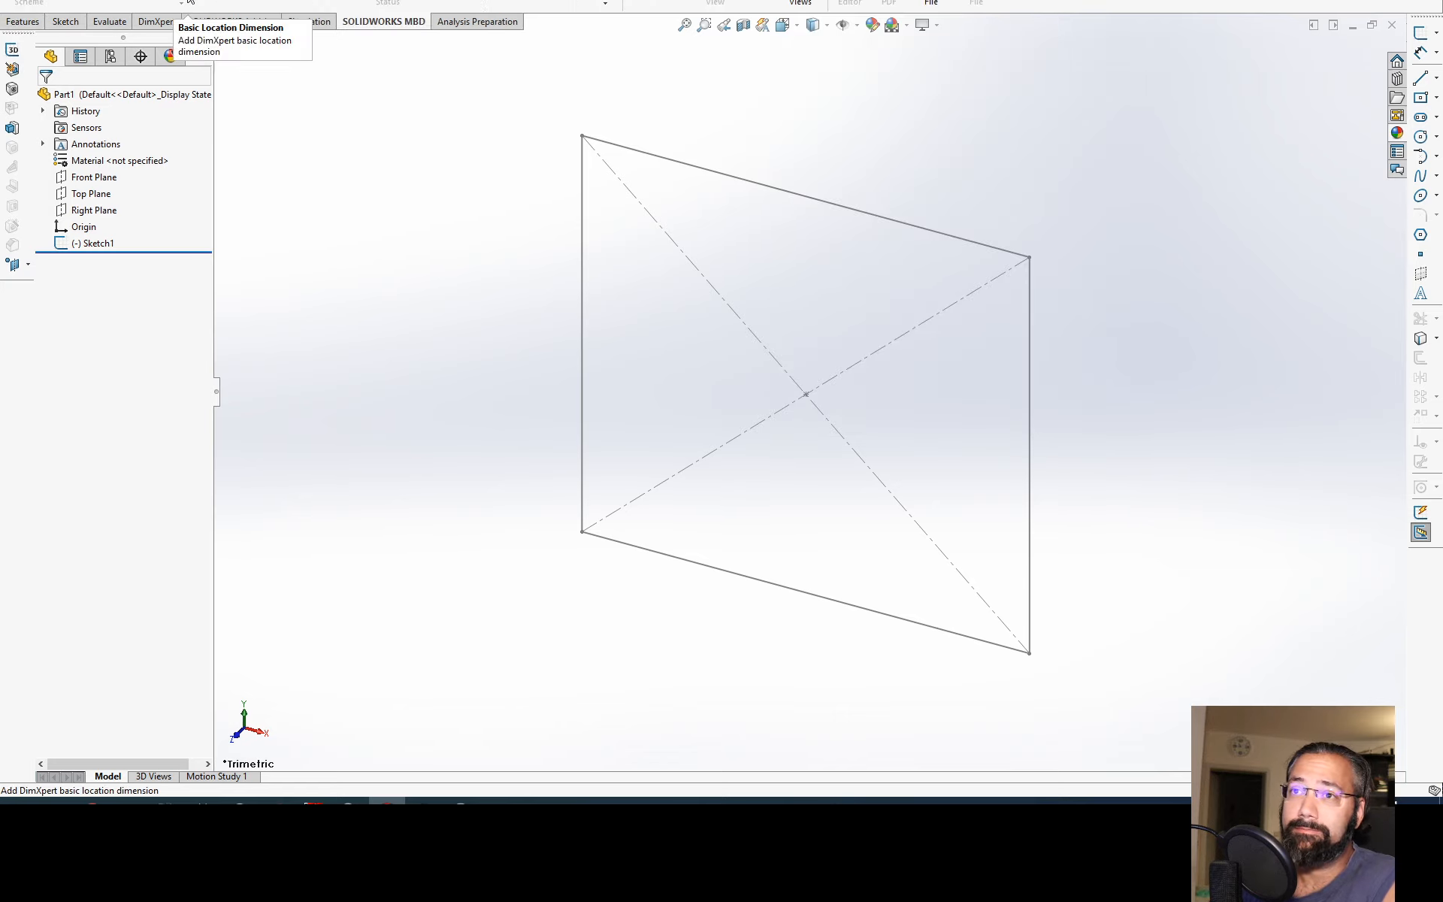
pyautogui.scroll(7, 278, 2)
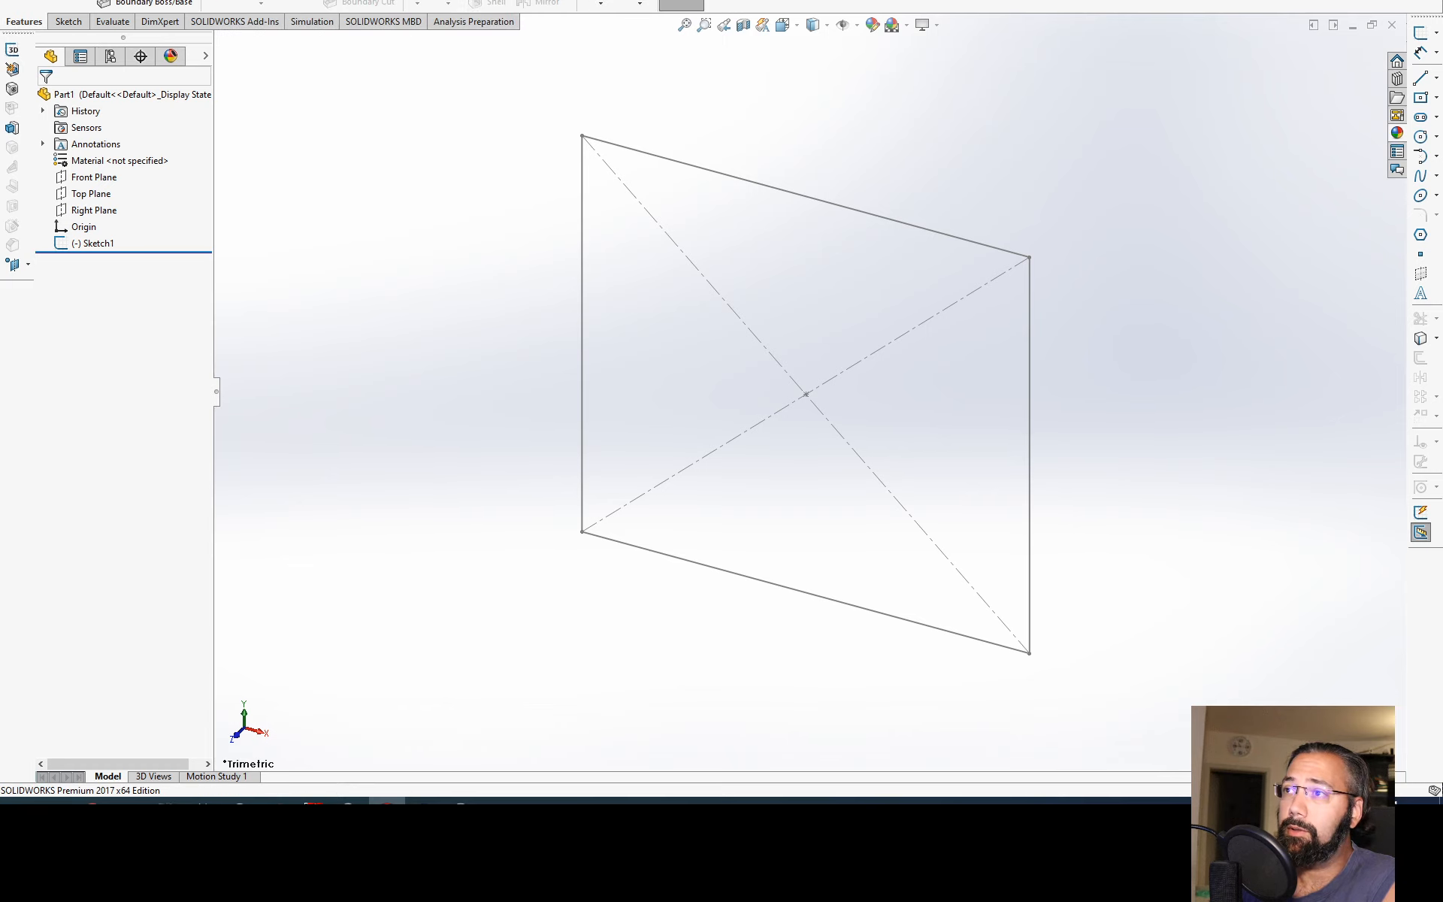
# Step: Hide the CommandManager and show it again
pyautogui.rightClick(799, 3)
pyautogui.click(800, 3)
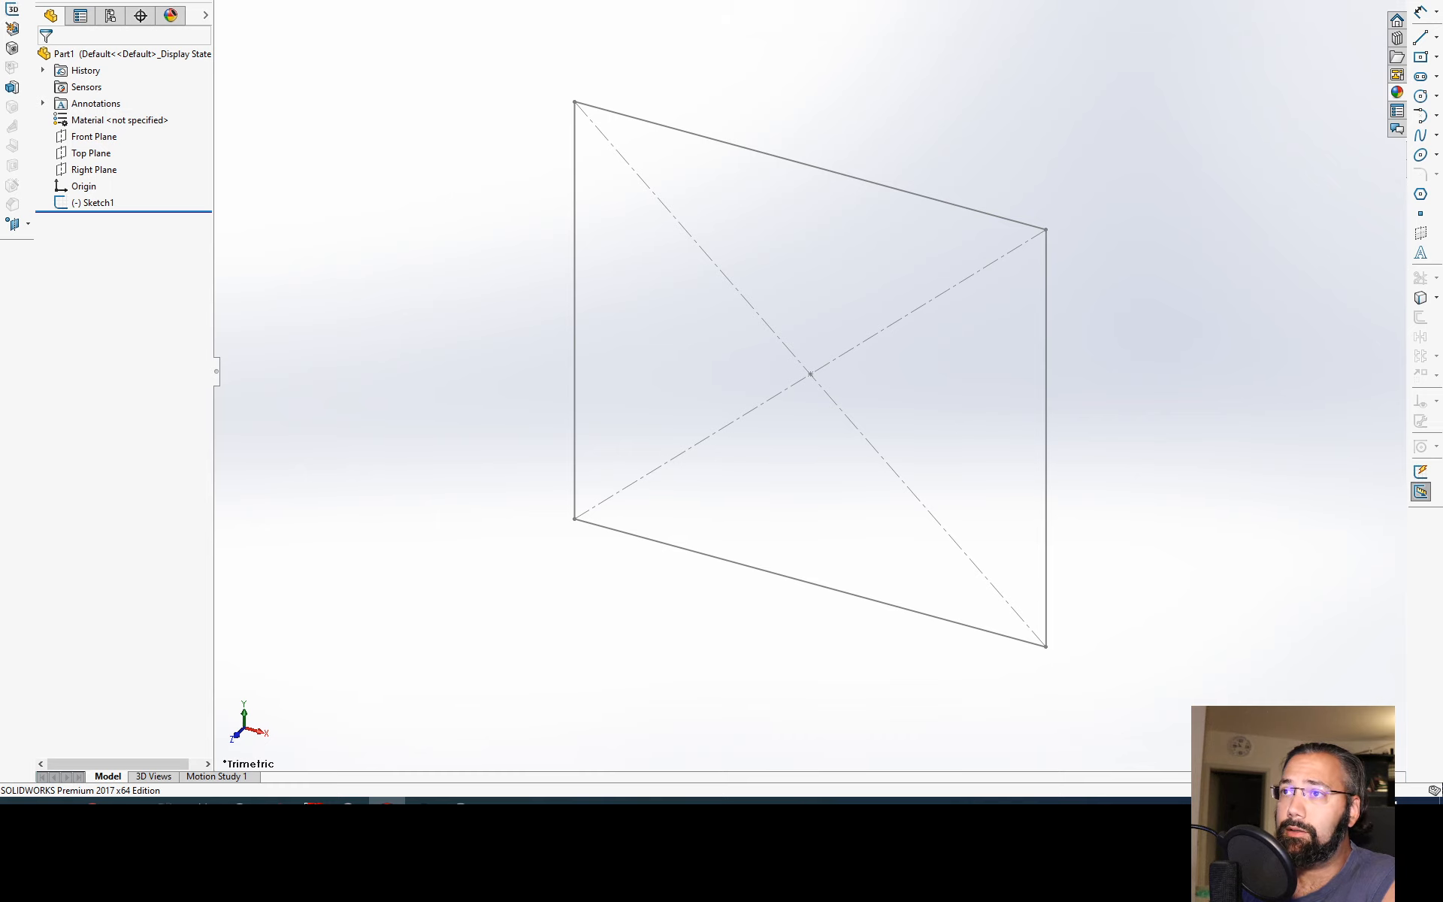
pyautogui.rightClick(659, 2)
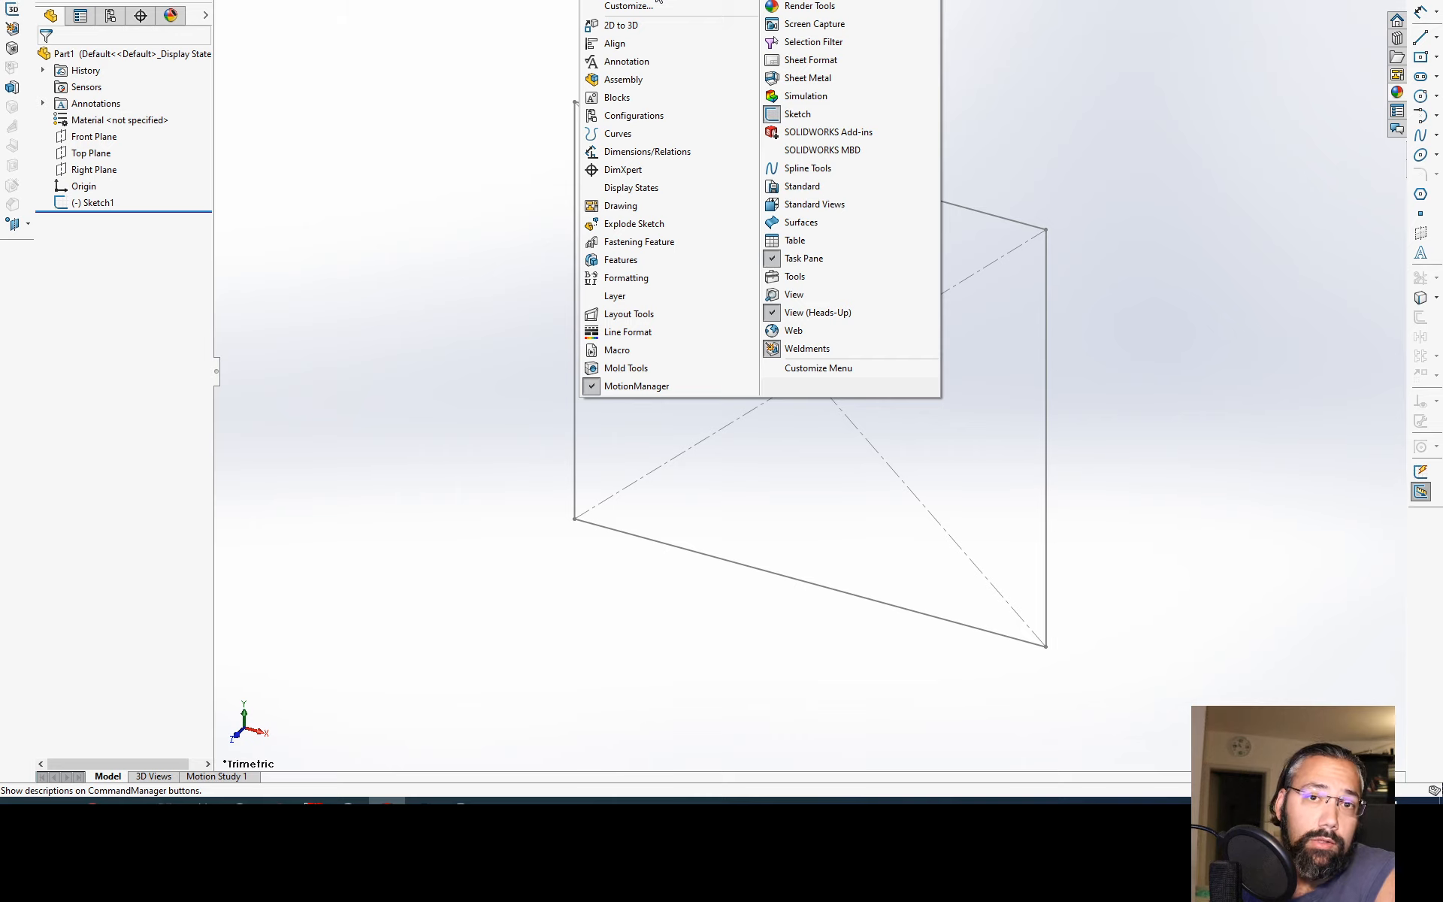
pyautogui.click(659, 1)
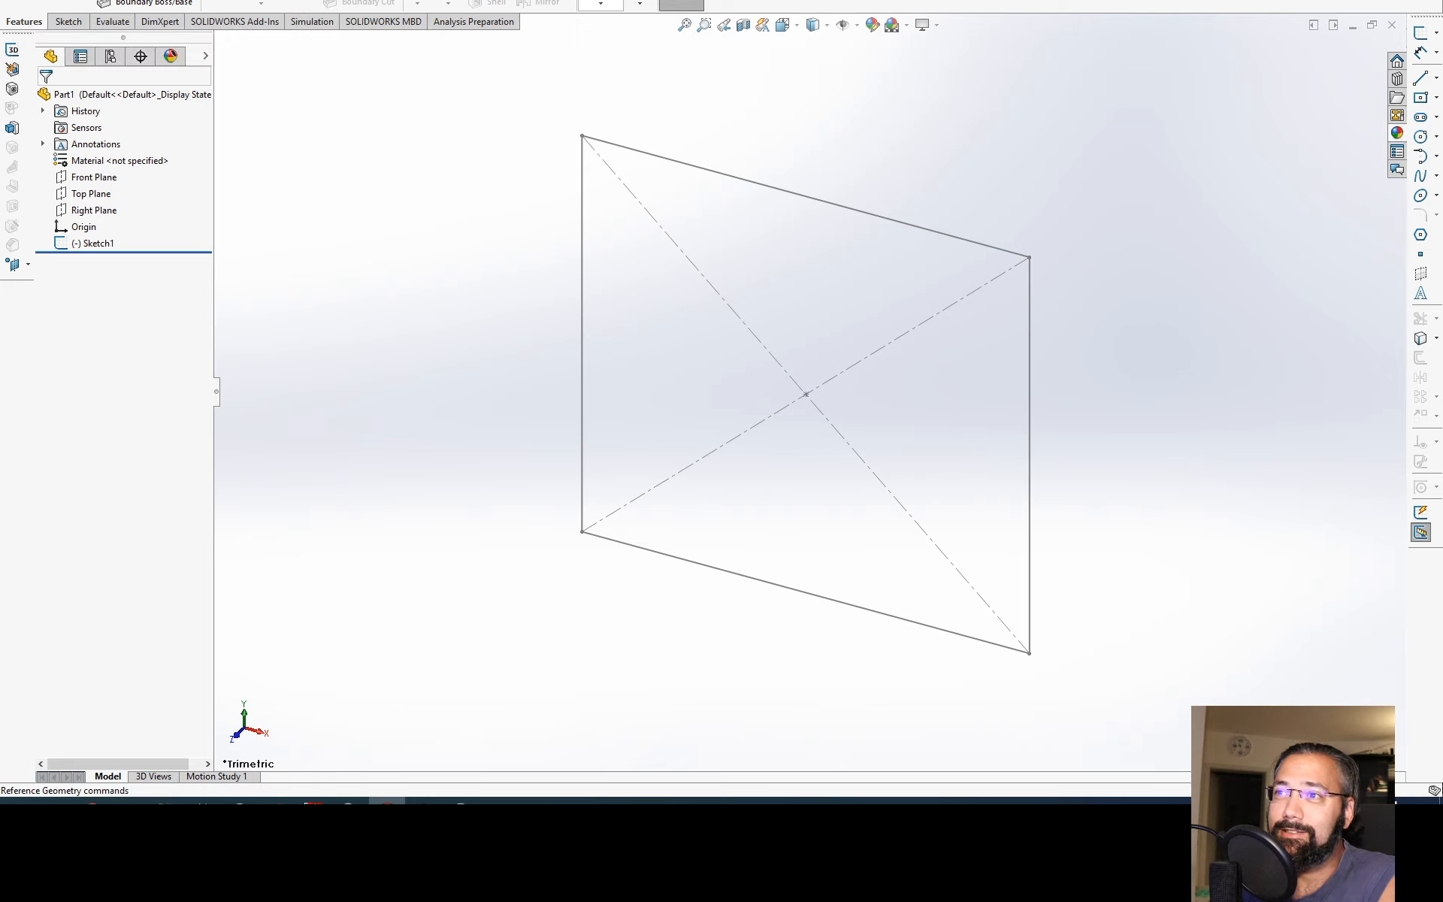
# Step: Show the Features toolbar and stack it directly above the Weldments toolbar in the same vertical column
pyautogui.rightClick(756, 2)
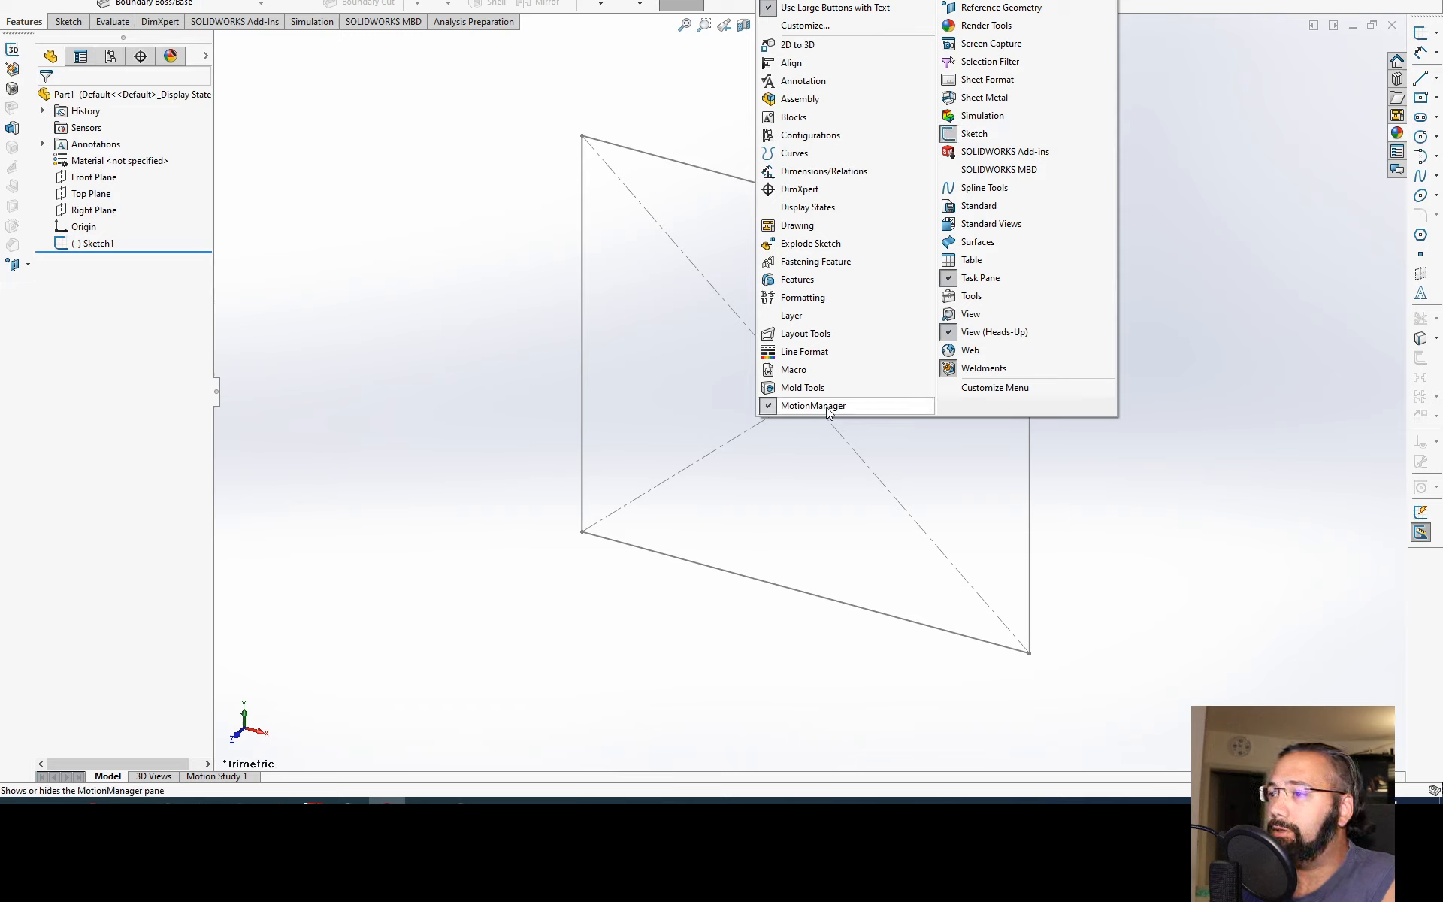
pyautogui.click(859, 287)
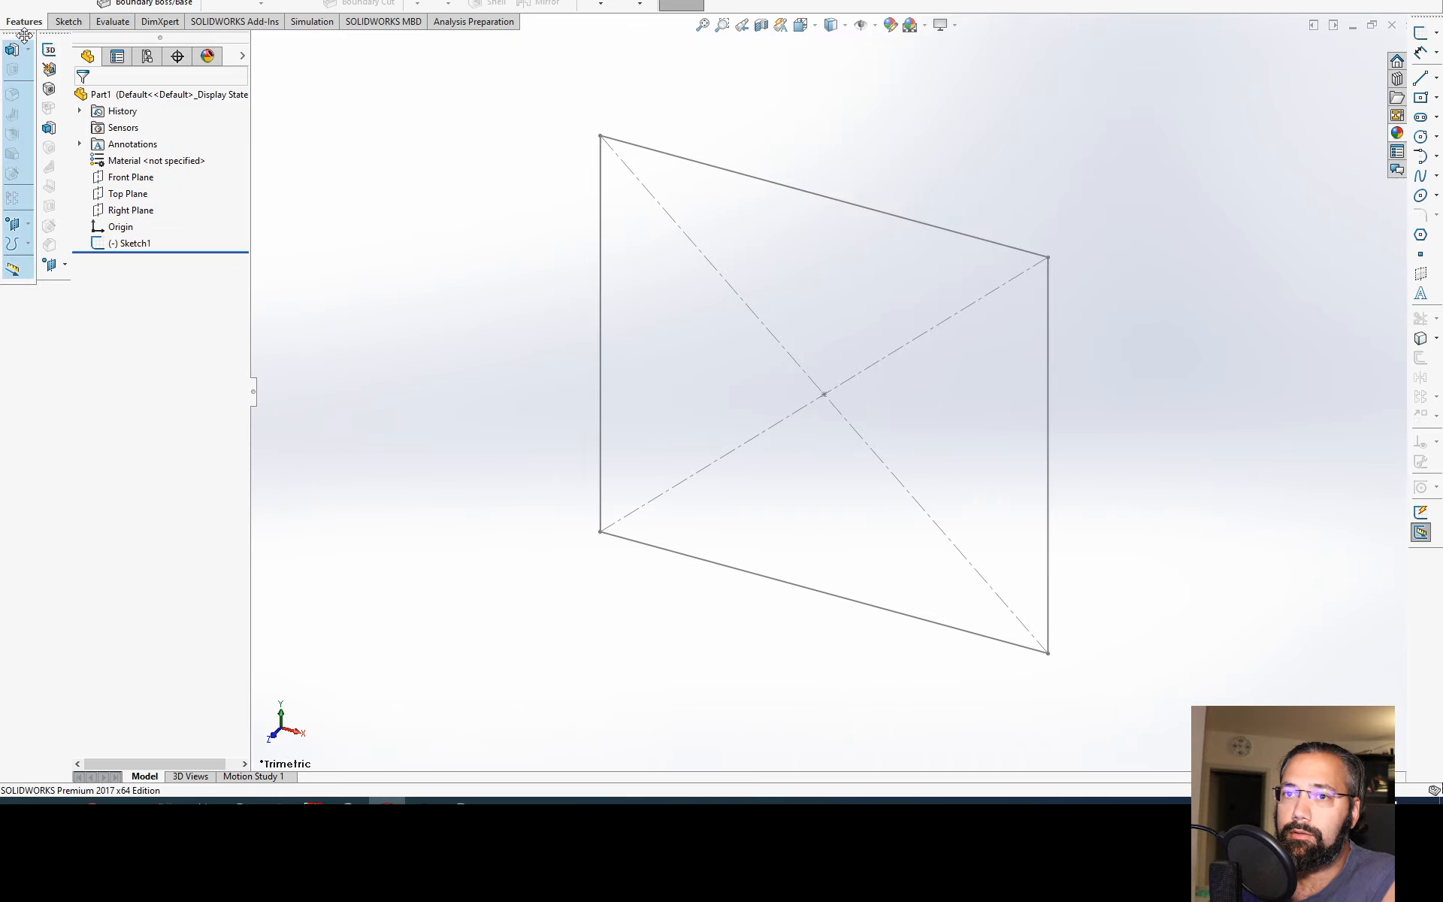
pyautogui.moveTo(25, 35); pyautogui.dragTo(30, 288)
pyautogui.moveTo(17, 34); pyautogui.dragTo(14, 547)
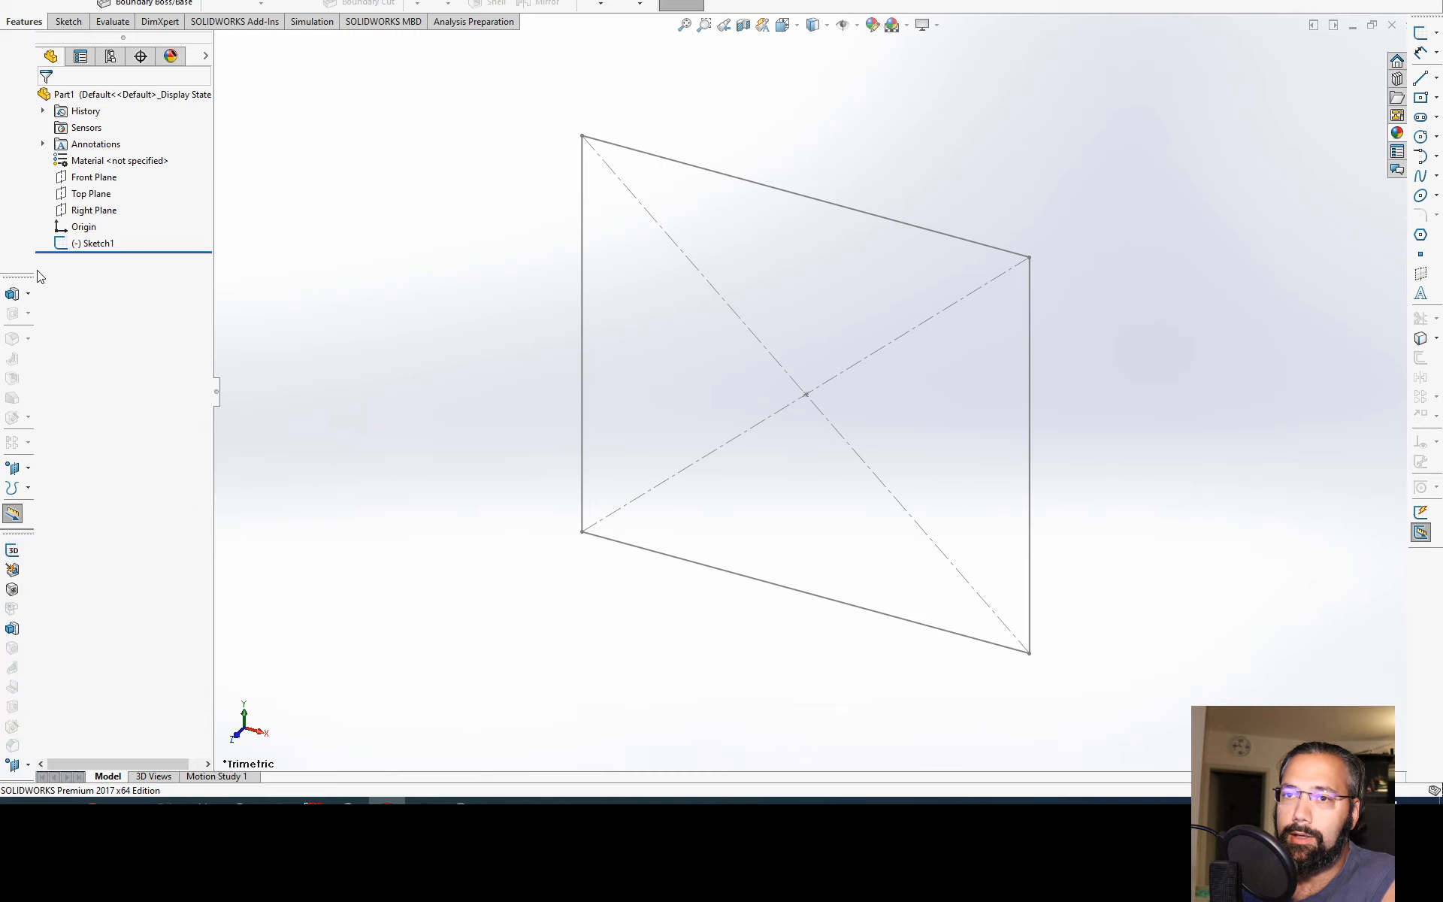
pyautogui.moveTo(26, 277); pyautogui.dragTo(31, 35)
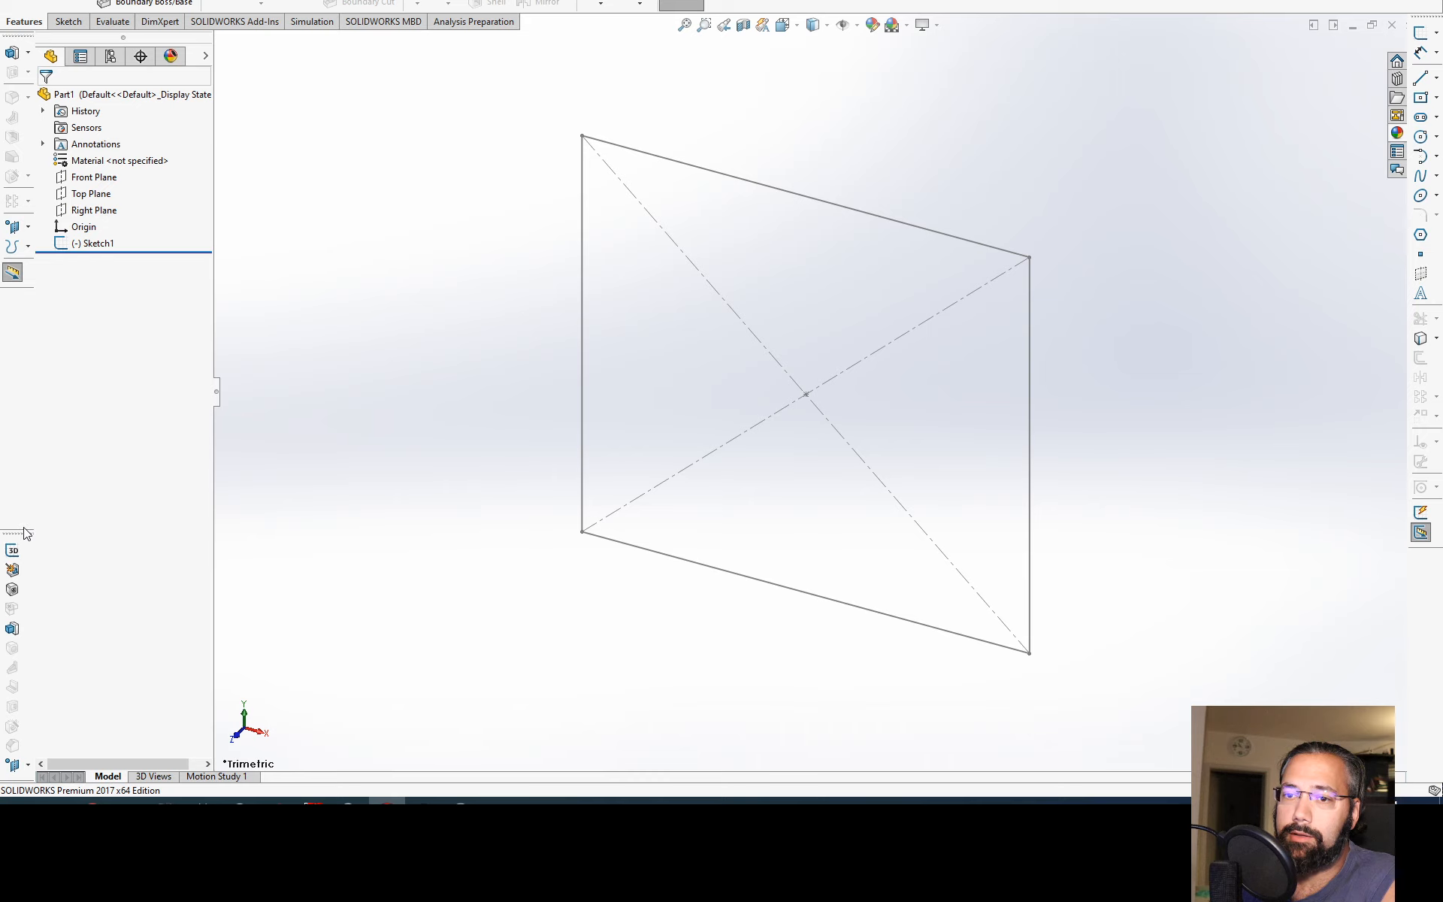
pyautogui.moveTo(25, 533); pyautogui.dragTo(15, 291)
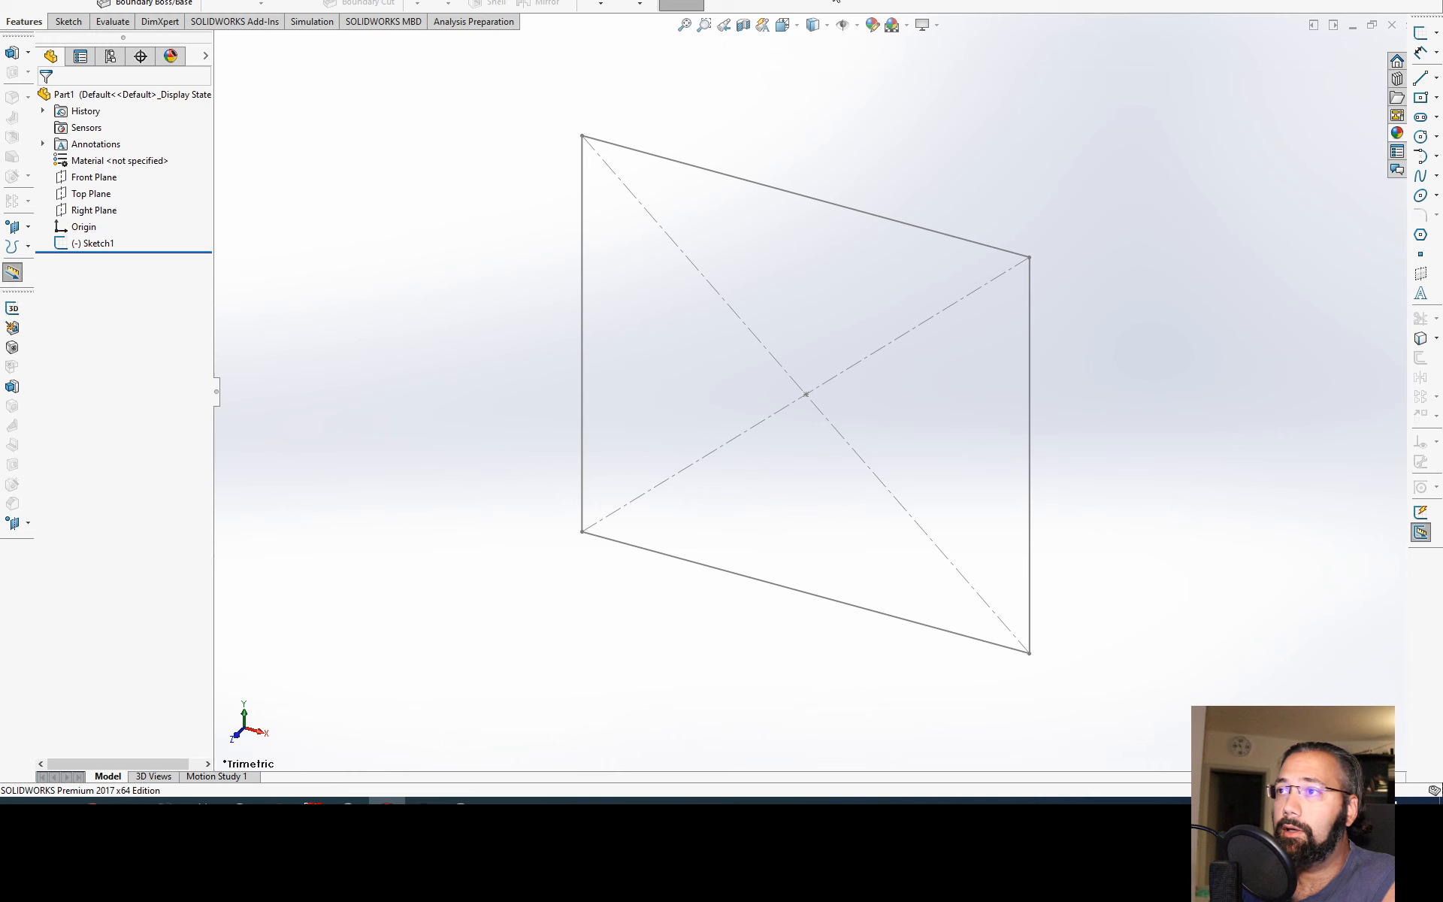
# Step: Try to turn on the Sheet Format toolbar from the list of available toolbars
pyautogui.rightClick(836, 2)
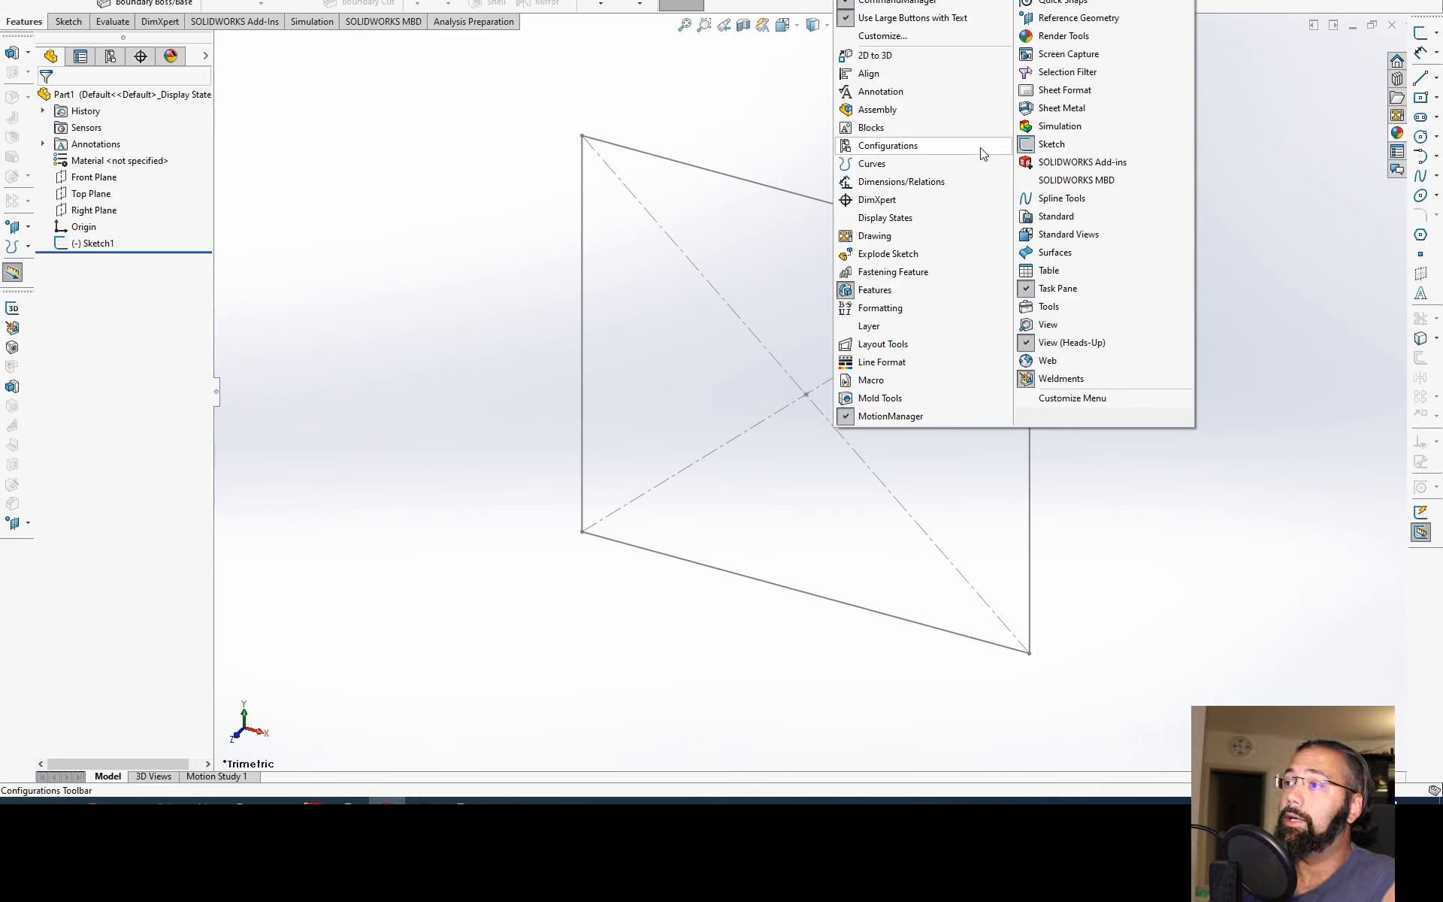
pyautogui.click(1143, 116)
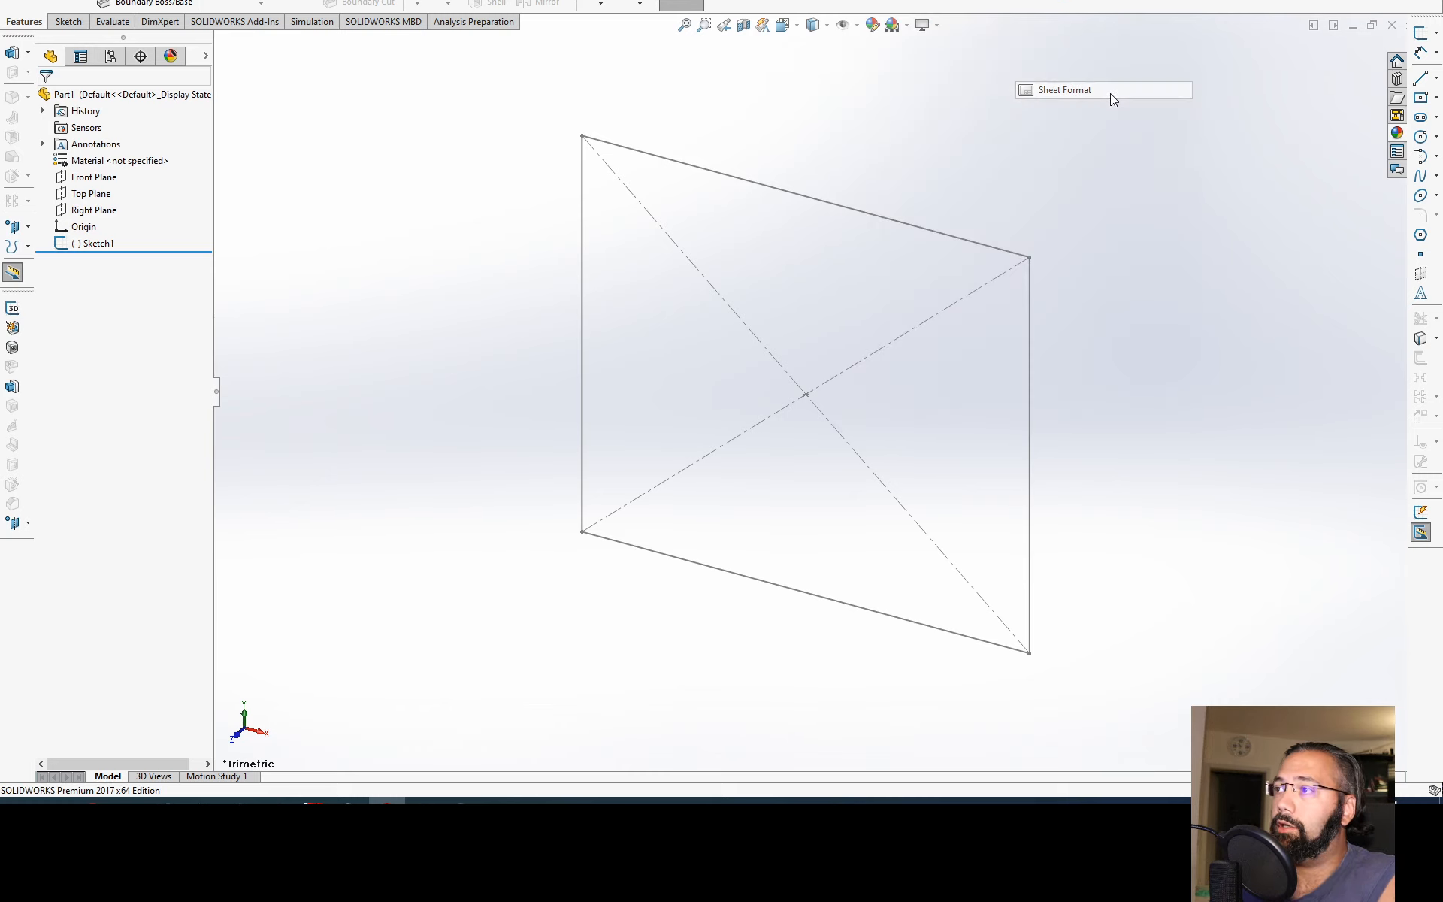
pyautogui.rightClick(976, 6)
pyautogui.click(1201, 118)
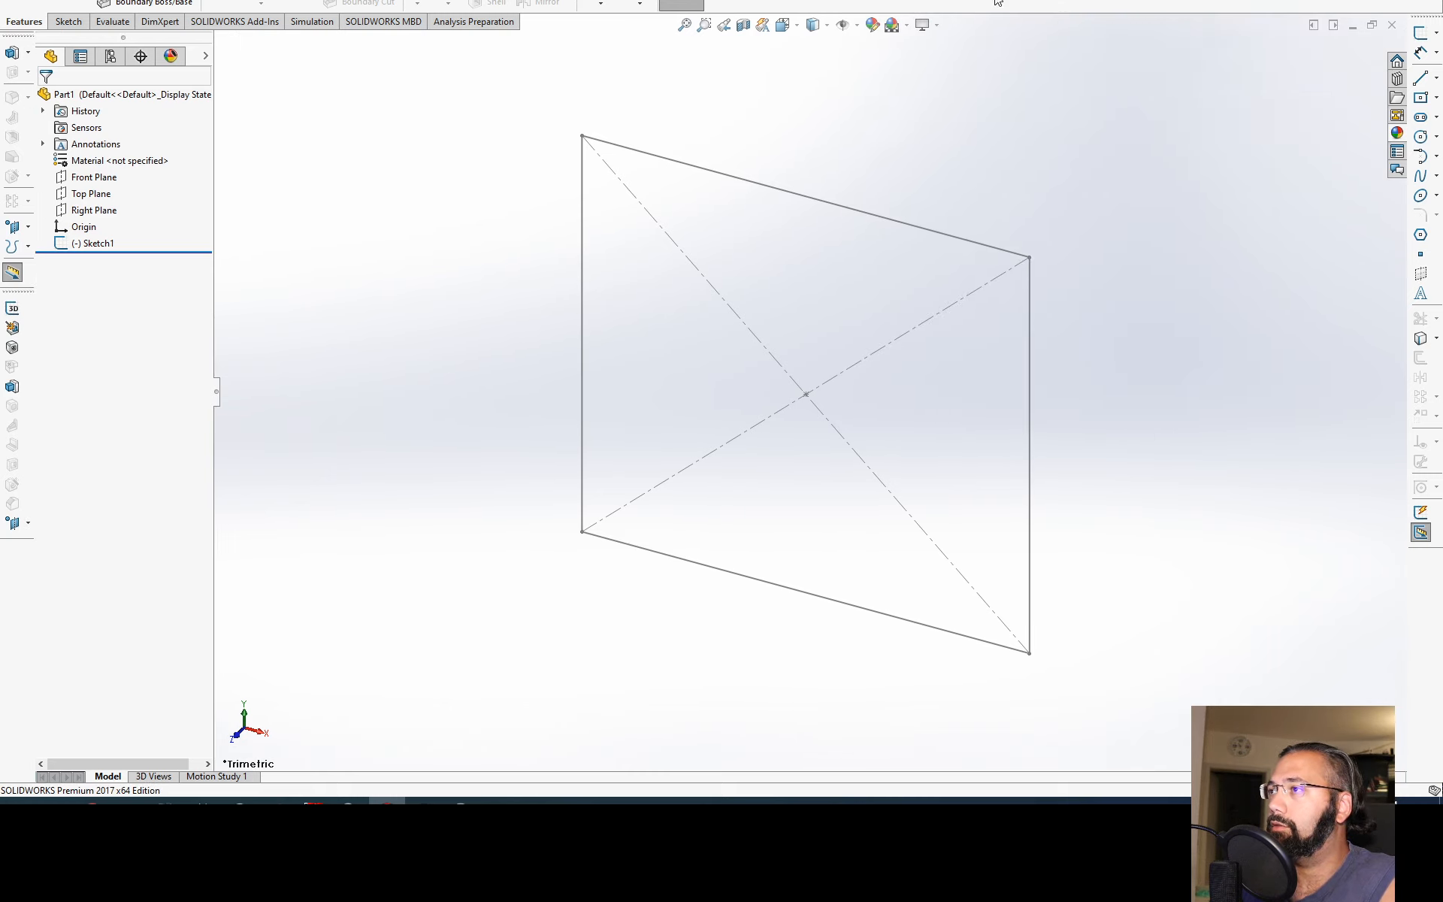
# Step: Show the Sheet Metal toolbar from the list of available toolbars and hide it again
pyautogui.rightClick(998, 6)
pyautogui.click(1226, 116)
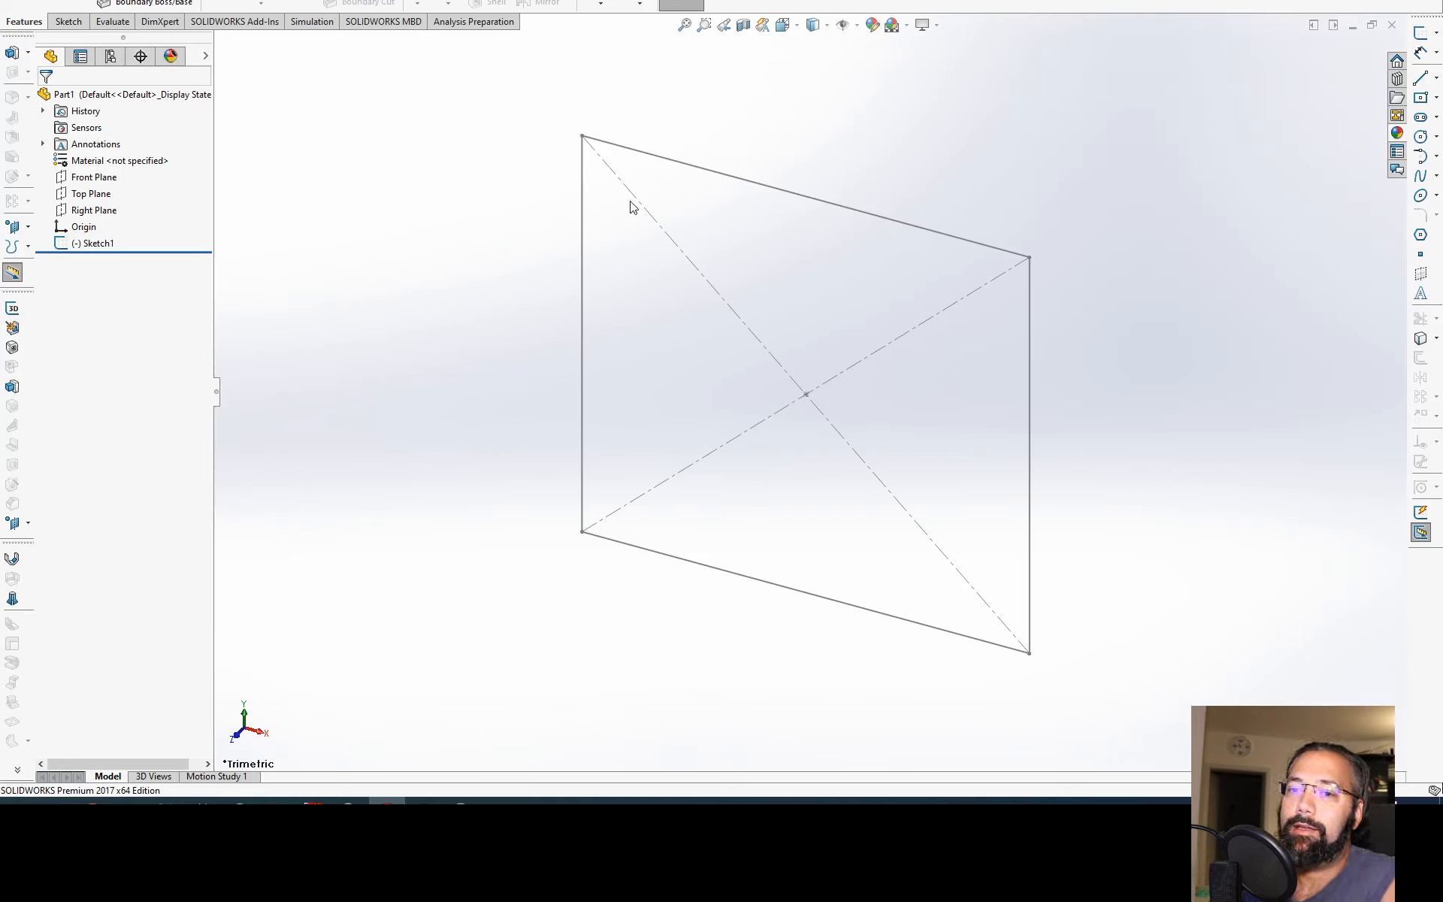
pyautogui.rightClick(812, 6)
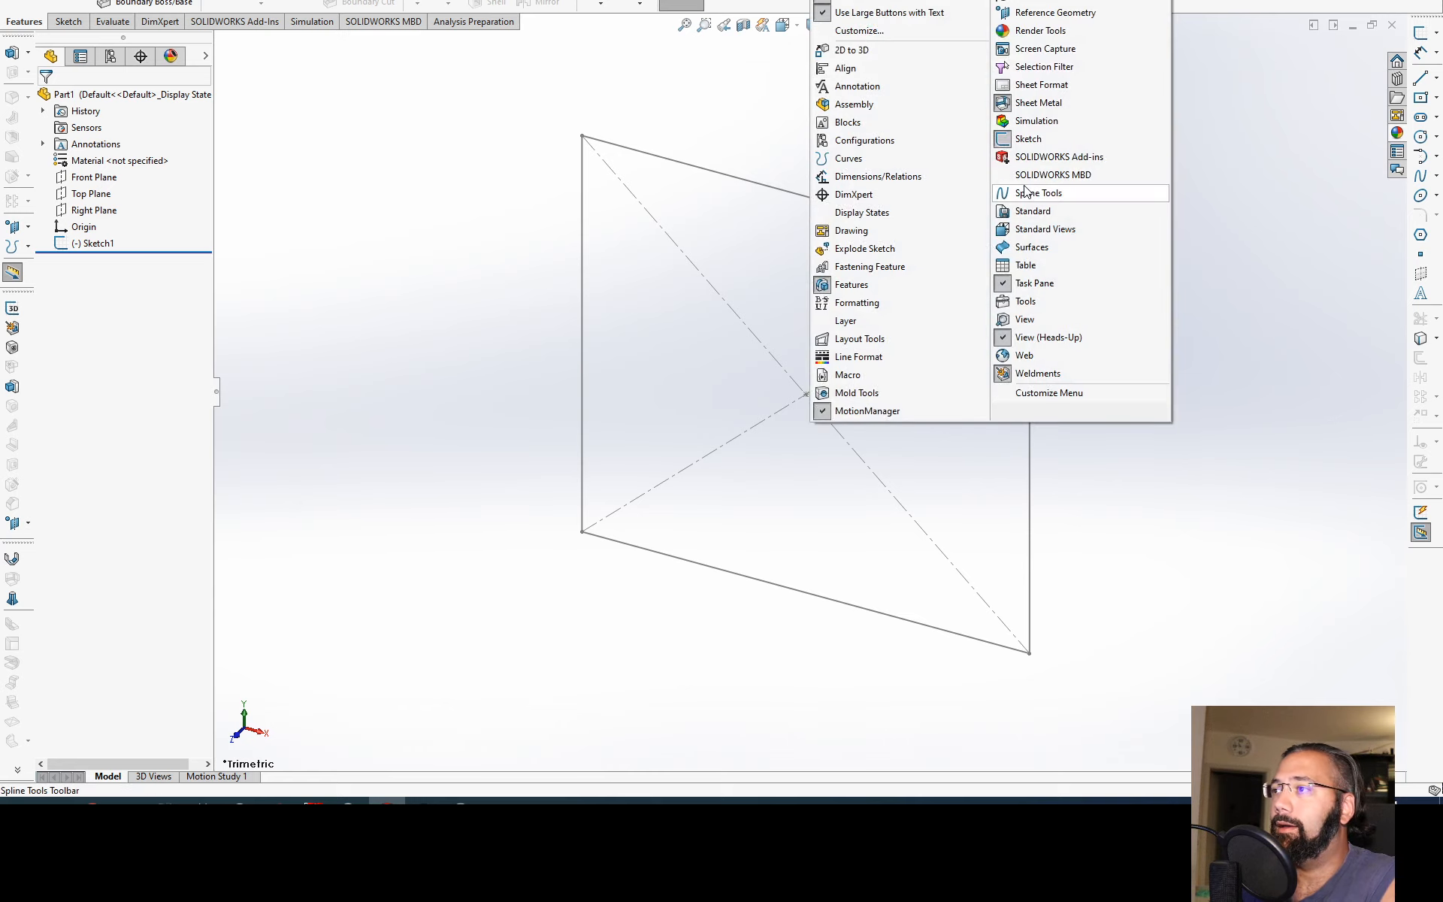
pyautogui.click(1027, 138)
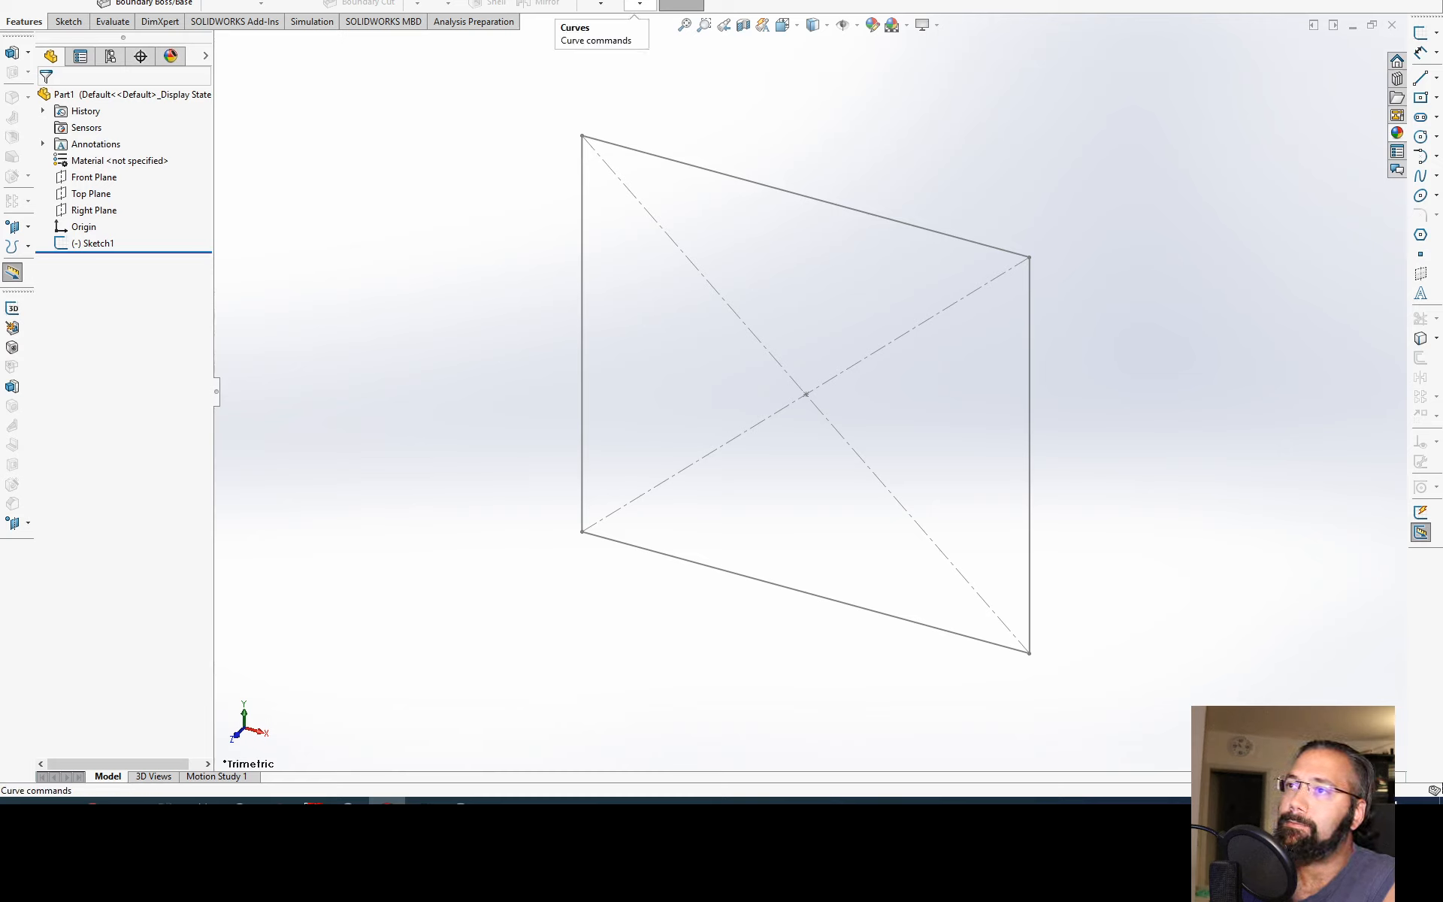
# Step: Examine how the Front, Top and Right planes and the existing sketch are oriented by highlighting each one
pyautogui.click(92, 177)
pyautogui.click(90, 211)
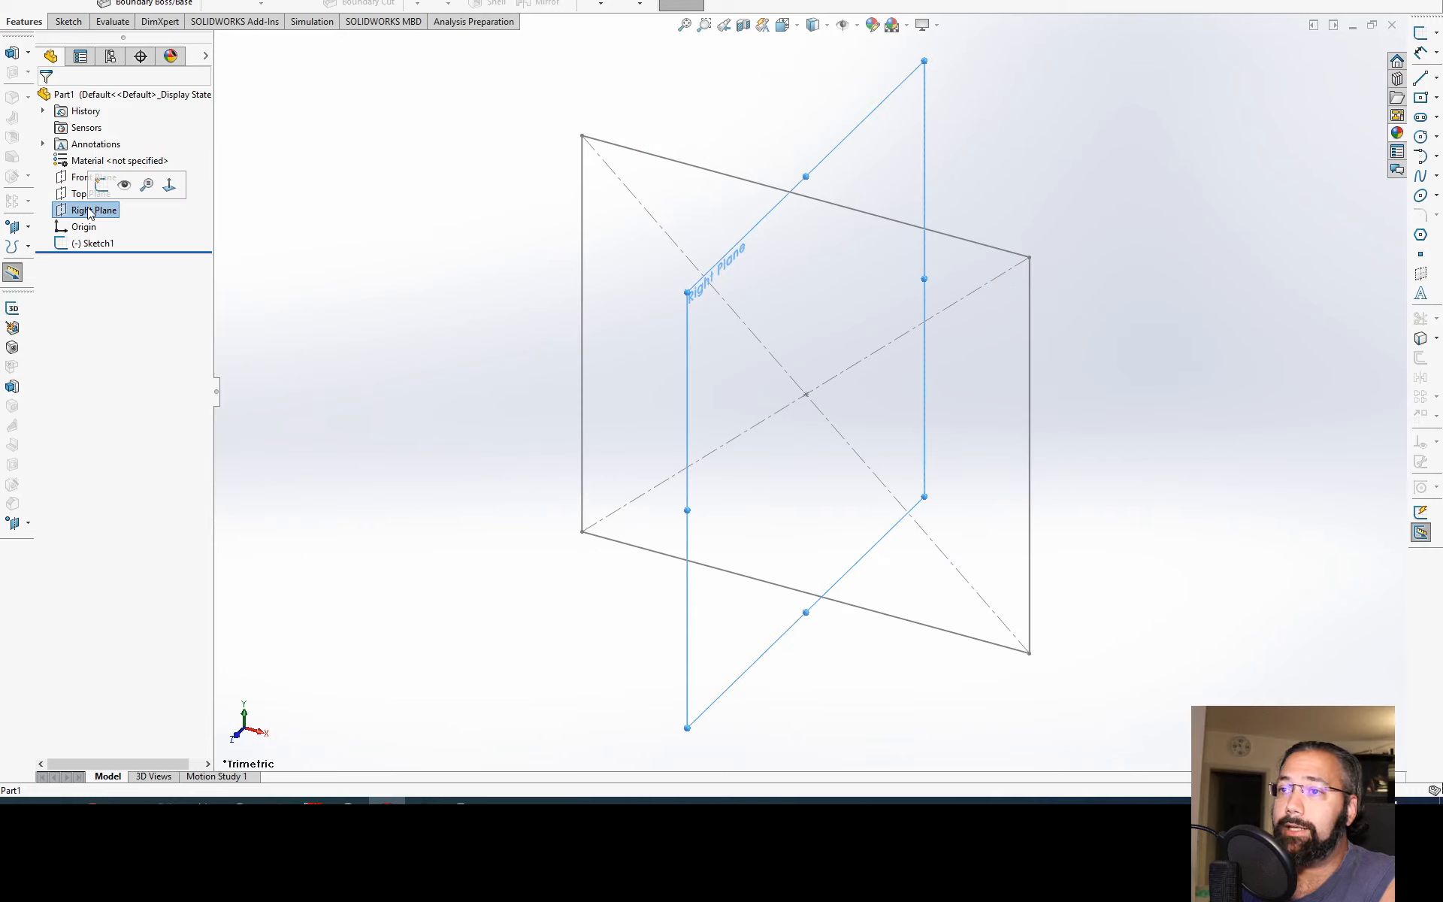
pyautogui.click(395, 277)
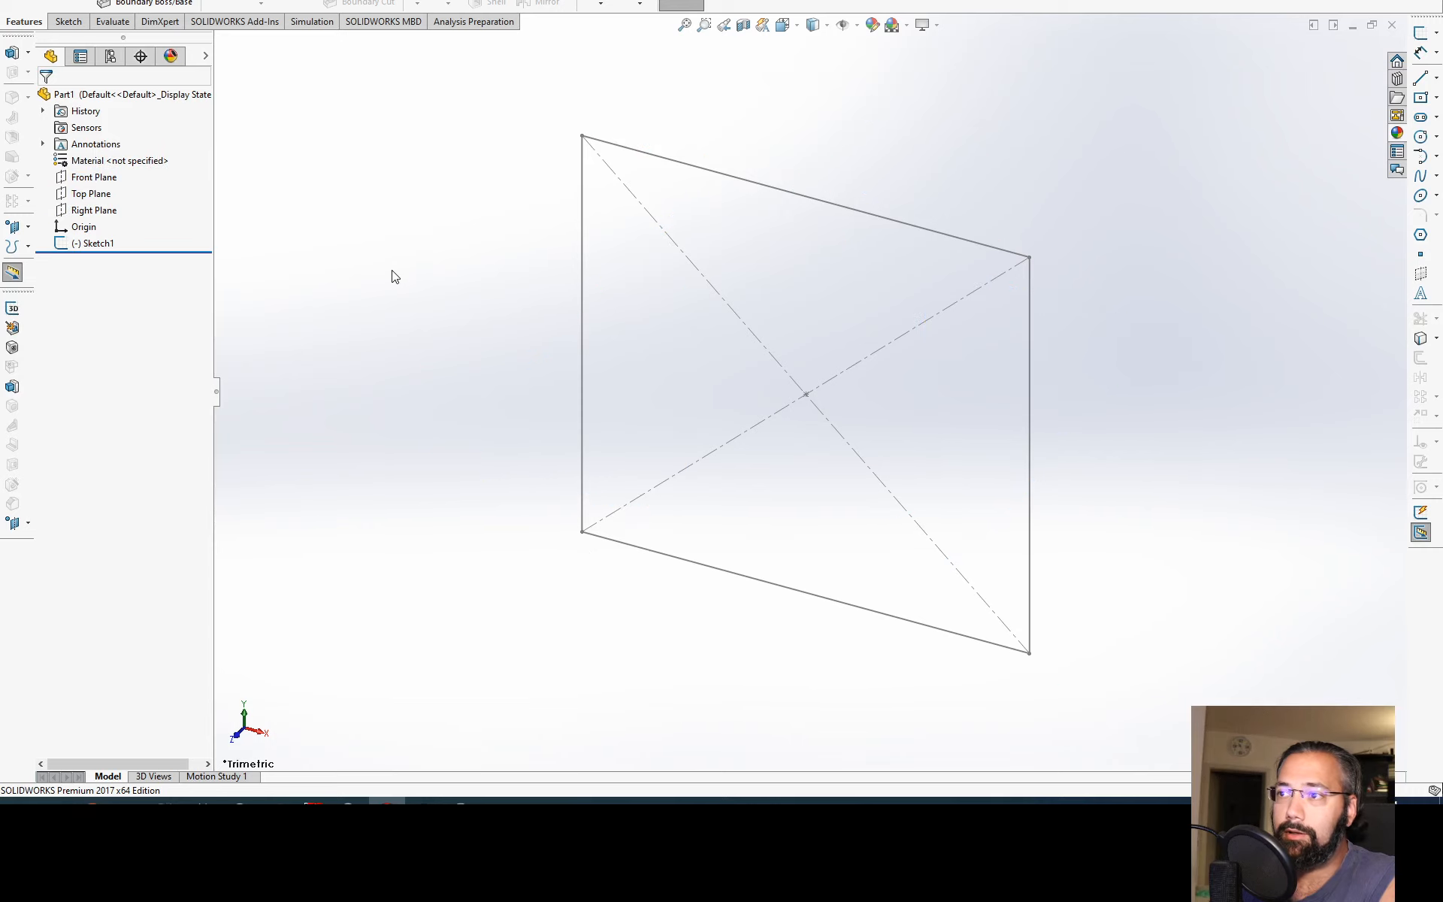
pyautogui.click(89, 244)
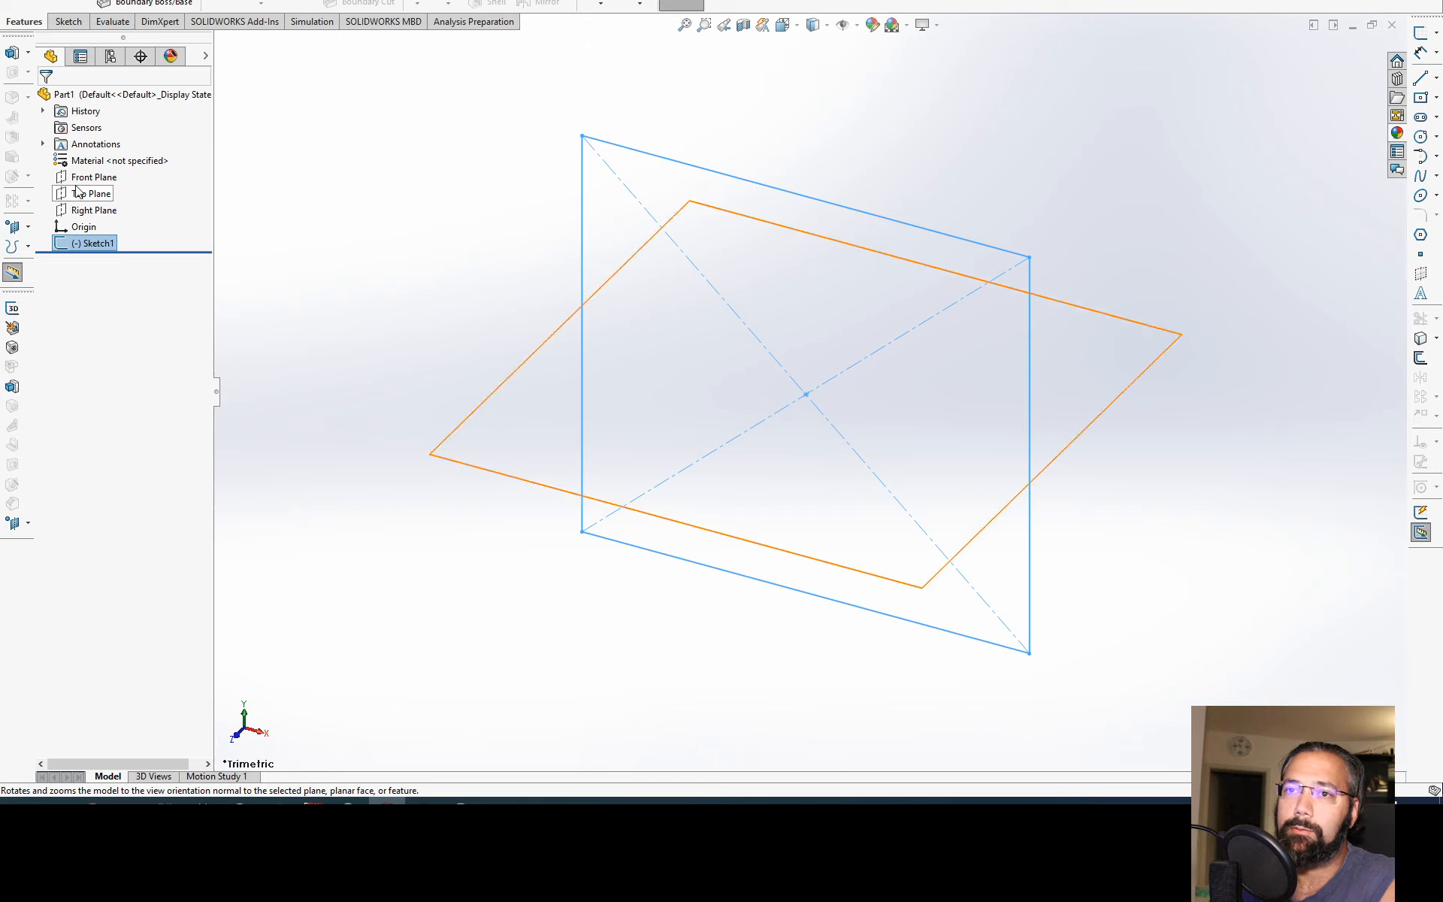
pyautogui.click(68, 210)
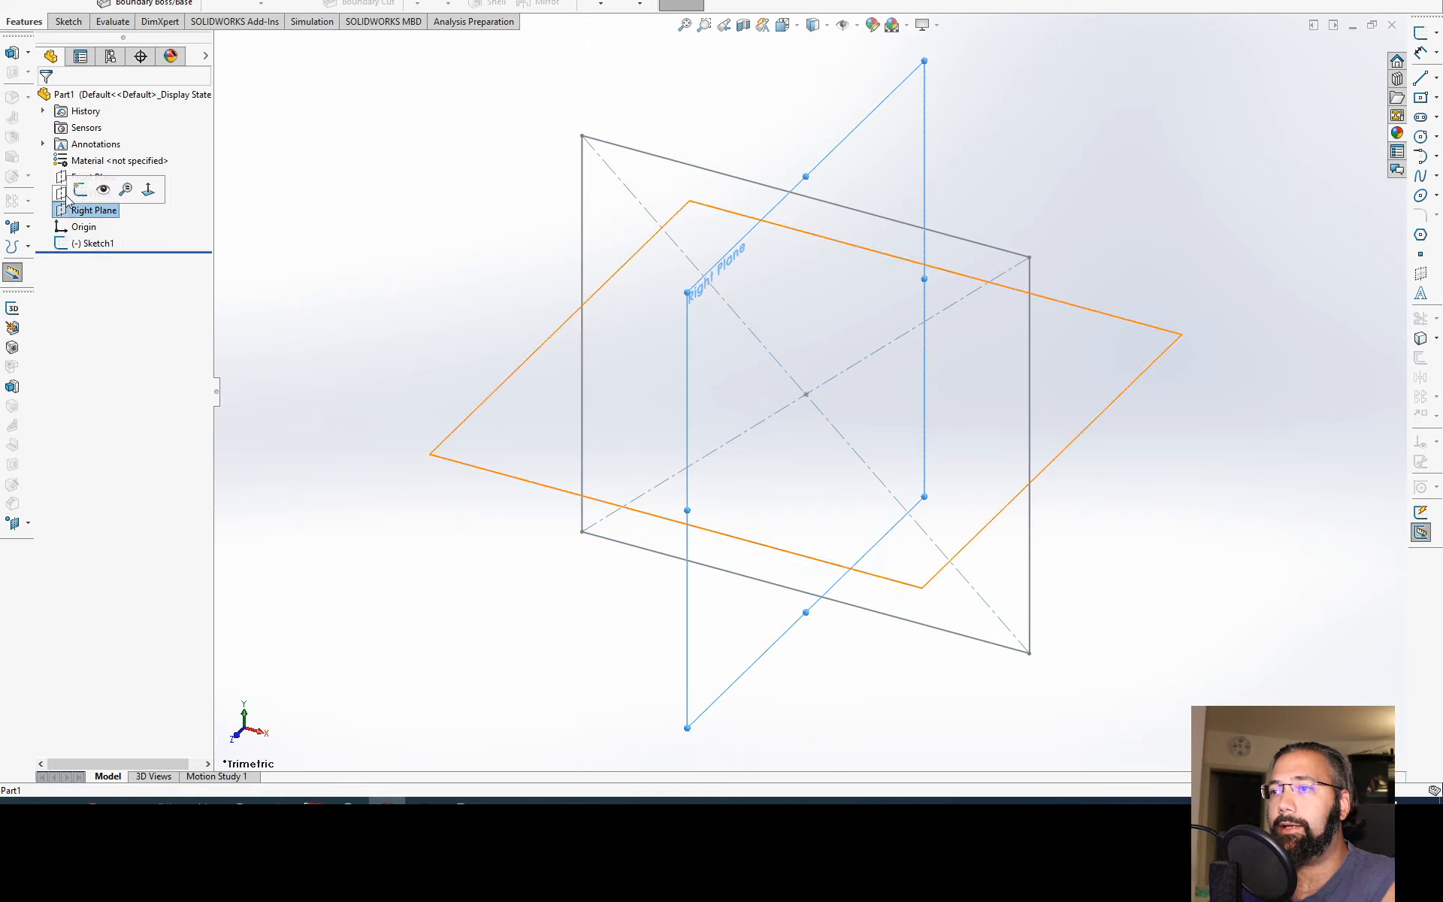
pyautogui.click(64, 194)
pyautogui.click(62, 180)
pyautogui.click(321, 222)
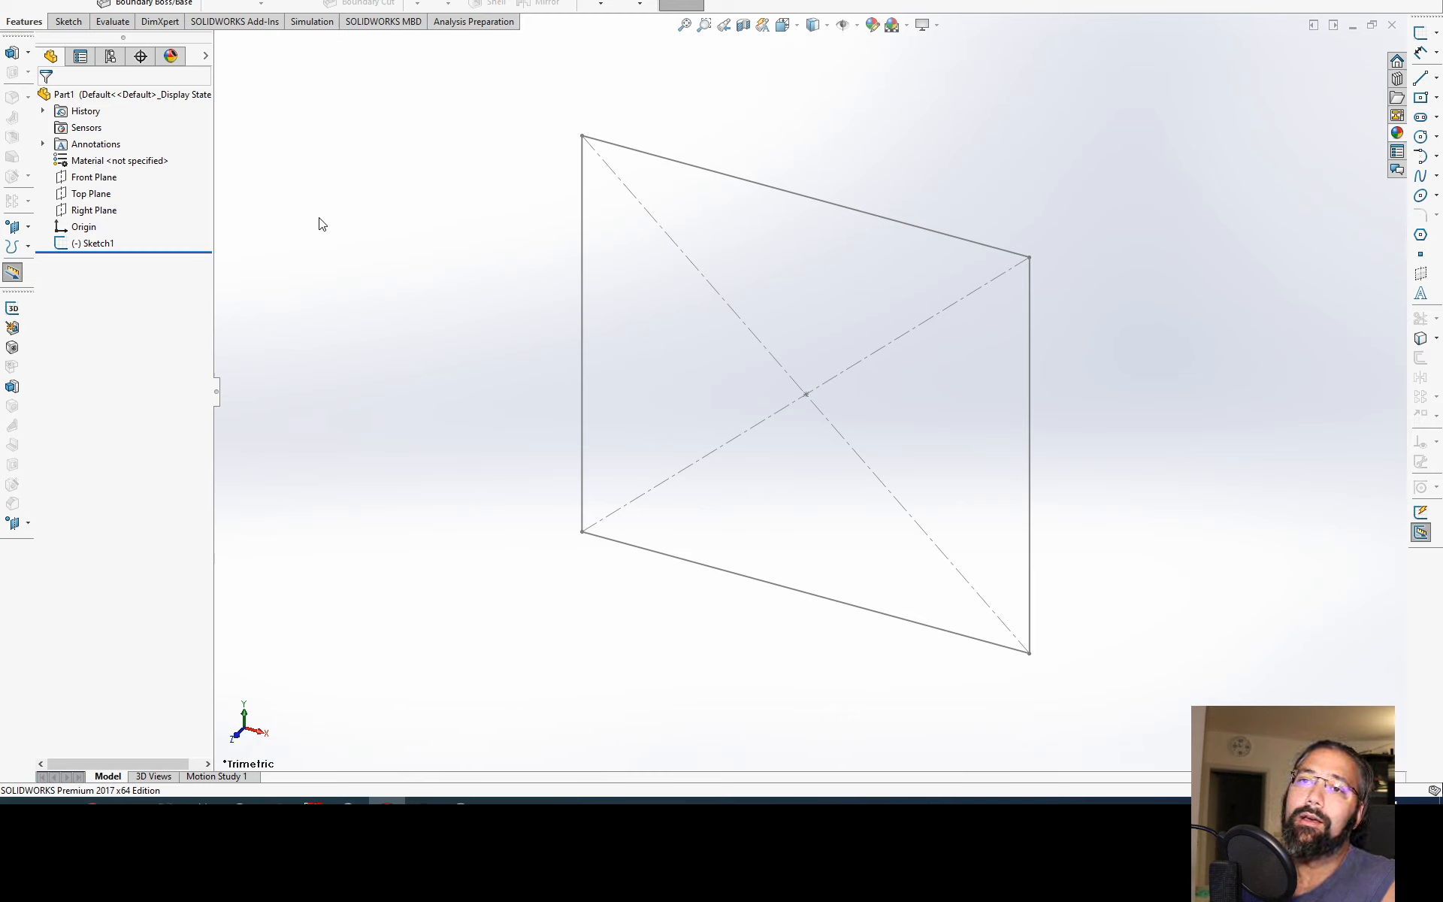
# Step: Highlight the Front Plane, orbit around it and restore the isometric view
pyautogui.click(96, 179)
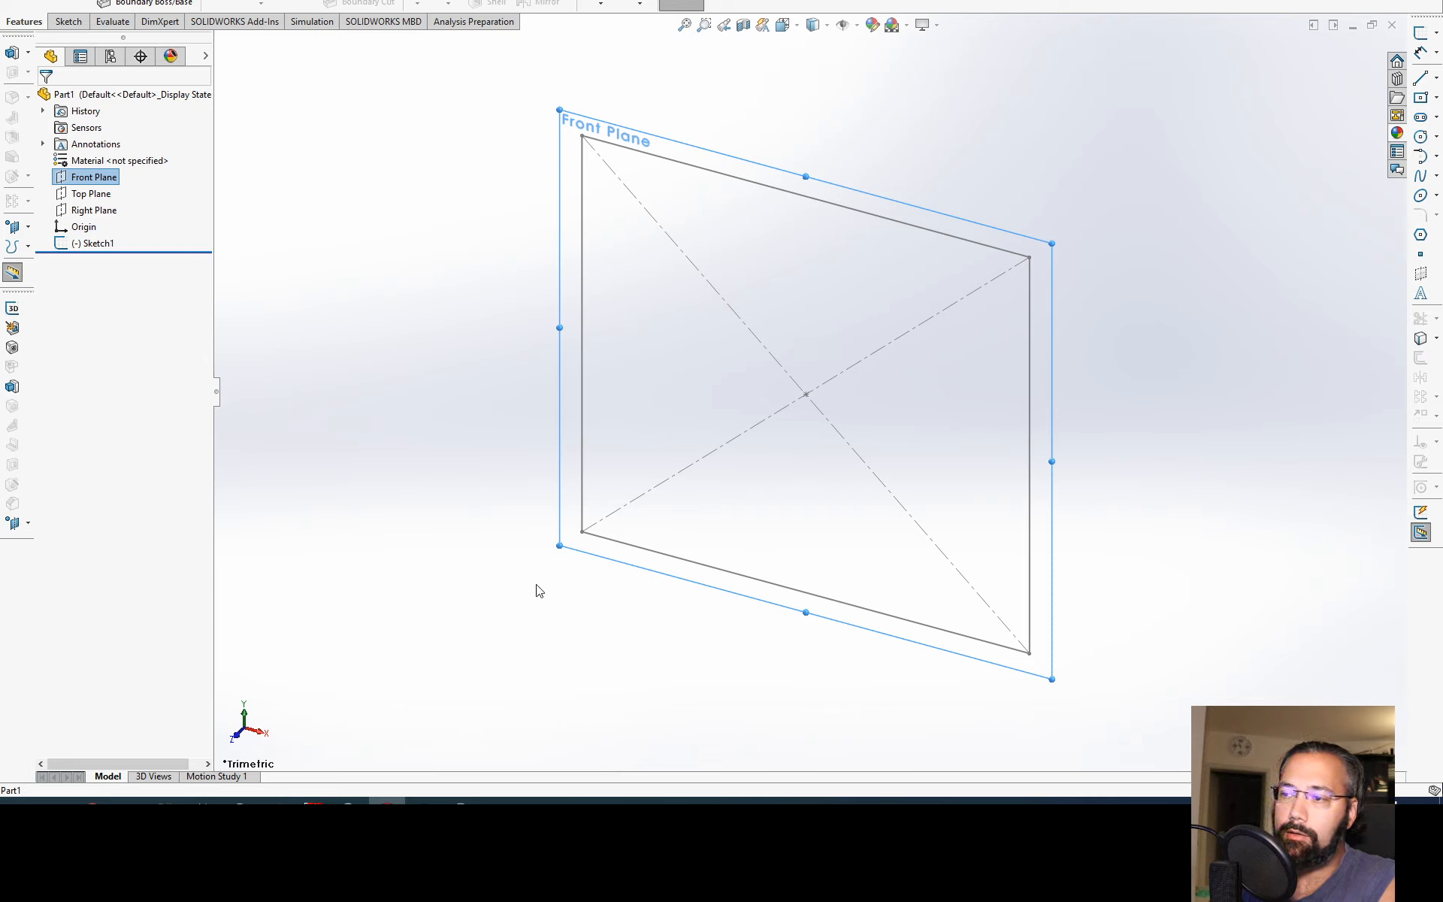
pyautogui.moveTo(538, 589)
pyautogui.mouseDown(button='middle')
pyautogui.moveTo(470, 609)
pyautogui.moveTo(391, 669)
pyautogui.mouseUp(button='middle')
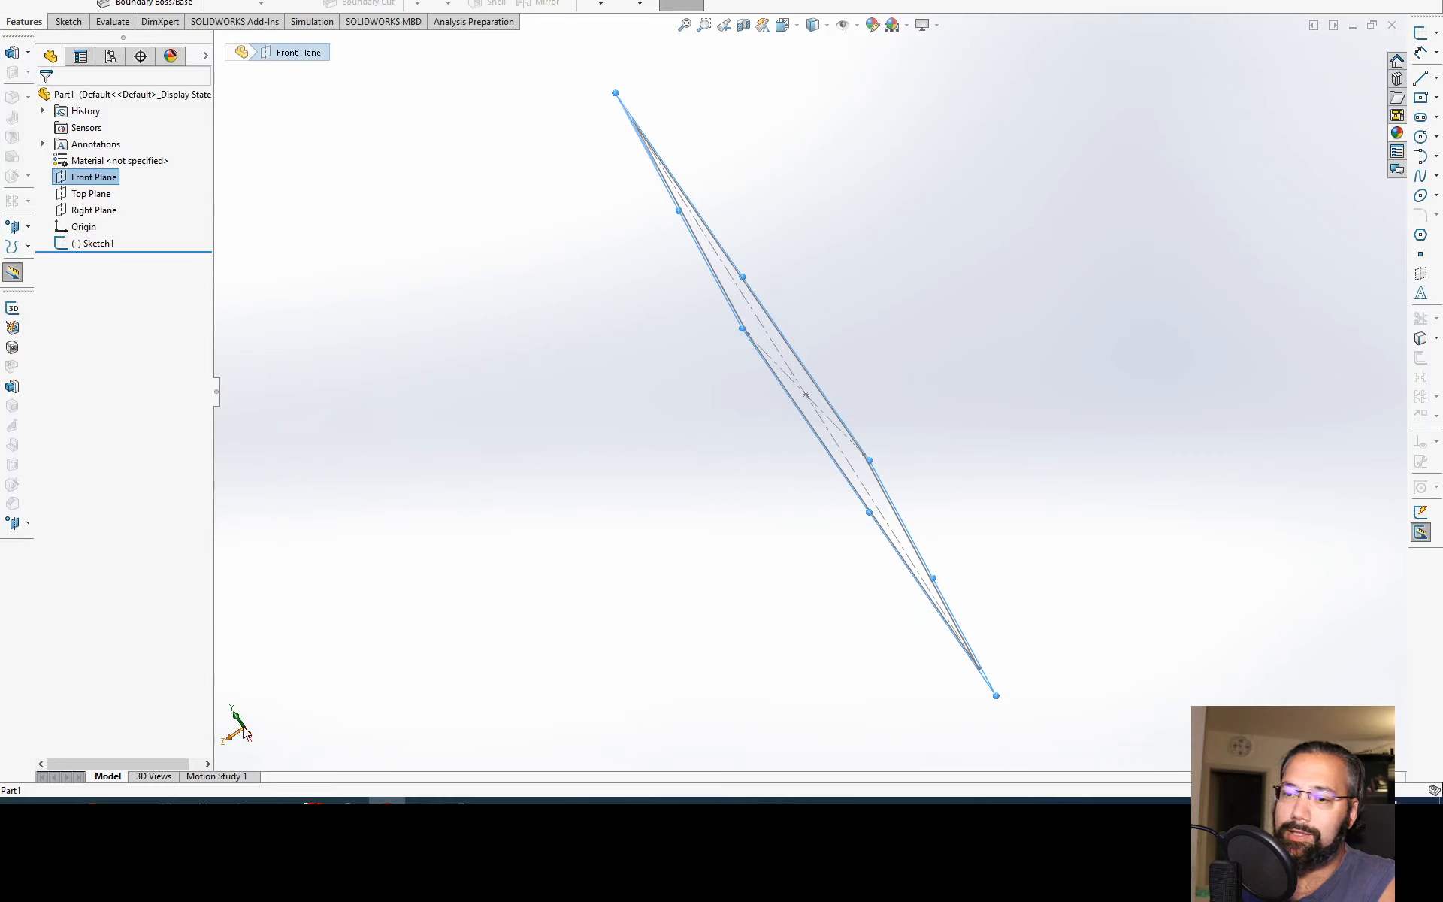
pyautogui.moveTo(673, 567)
pyautogui.mouseDown(button='middle')
pyautogui.moveTo(741, 492)
pyautogui.moveTo(760, 494)
pyautogui.mouseUp(button='middle')
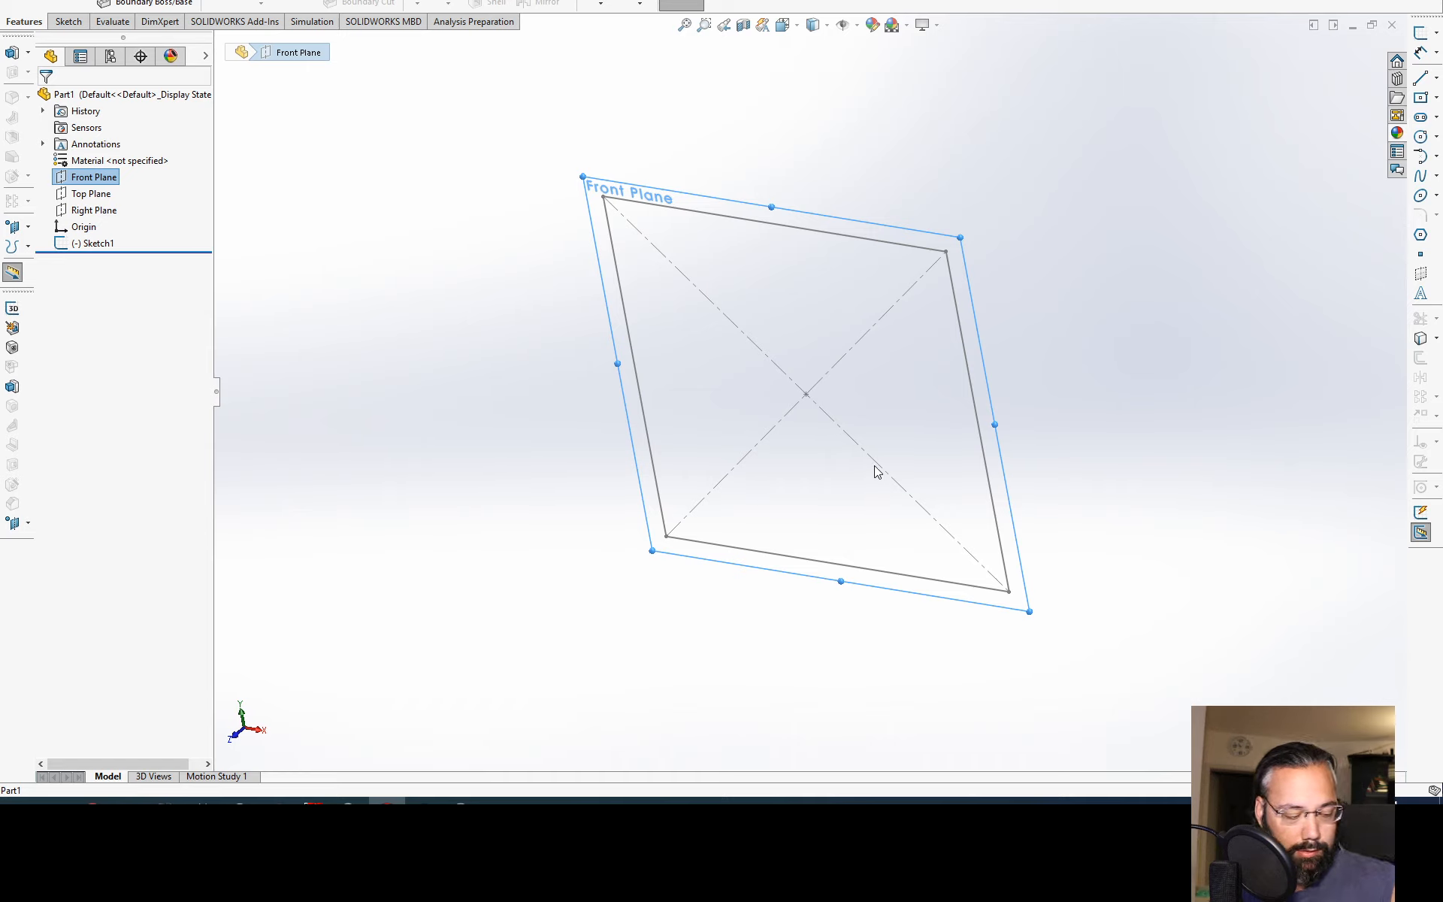
pyautogui.hotkey('ctrl', '7')
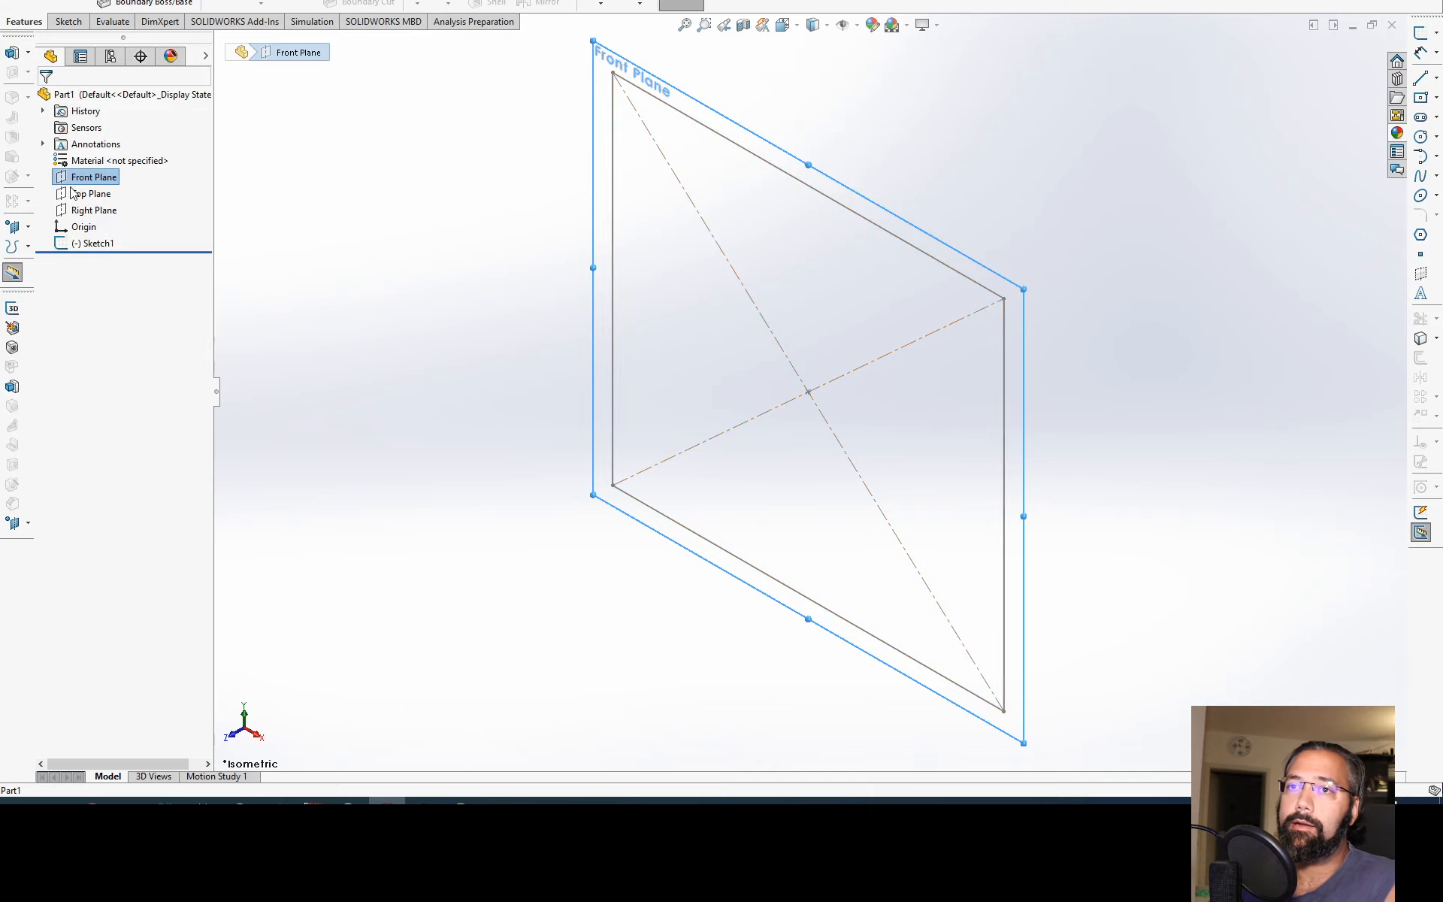
# Step: Delete the existing rectangle sketch, Sketch1, and start a new sketch on the Top Plane
pyautogui.click(91, 243)
pyautogui.press('Delete')
pyautogui.press('Return')
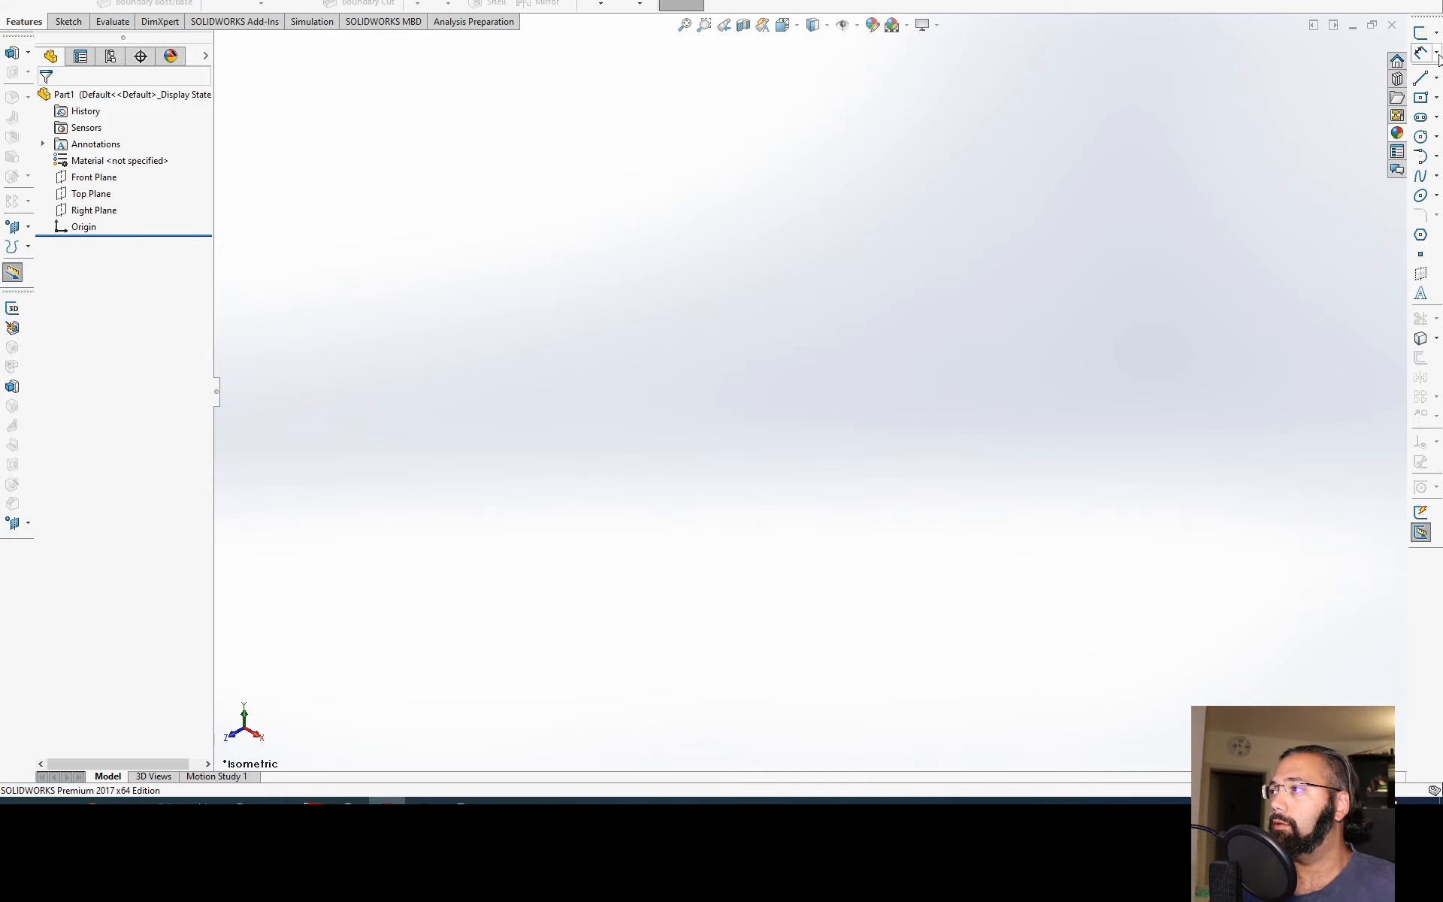
pyautogui.click(1420, 32)
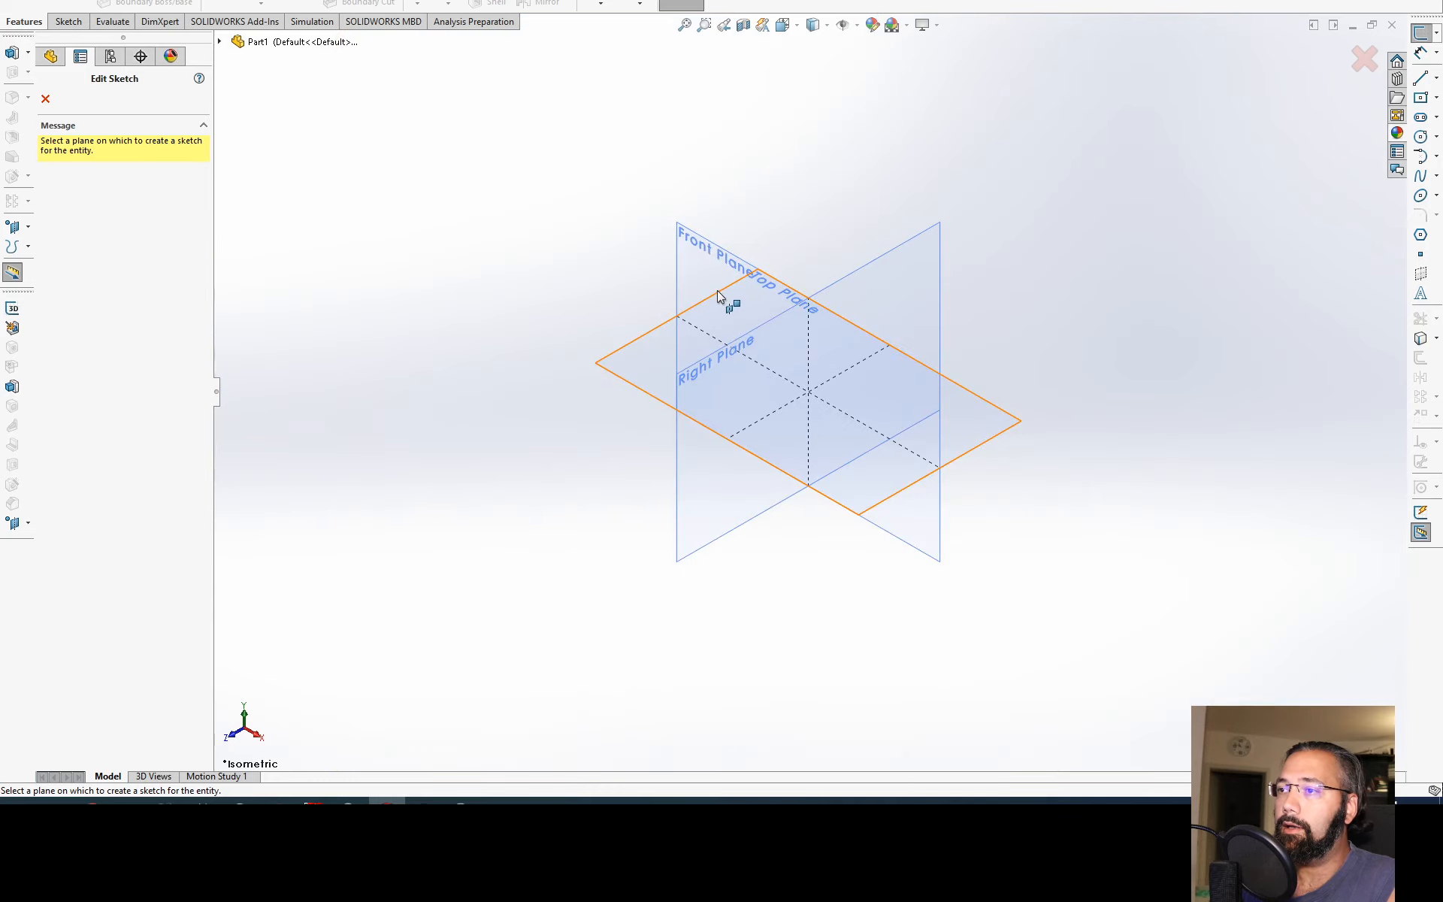
pyautogui.click(630, 359)
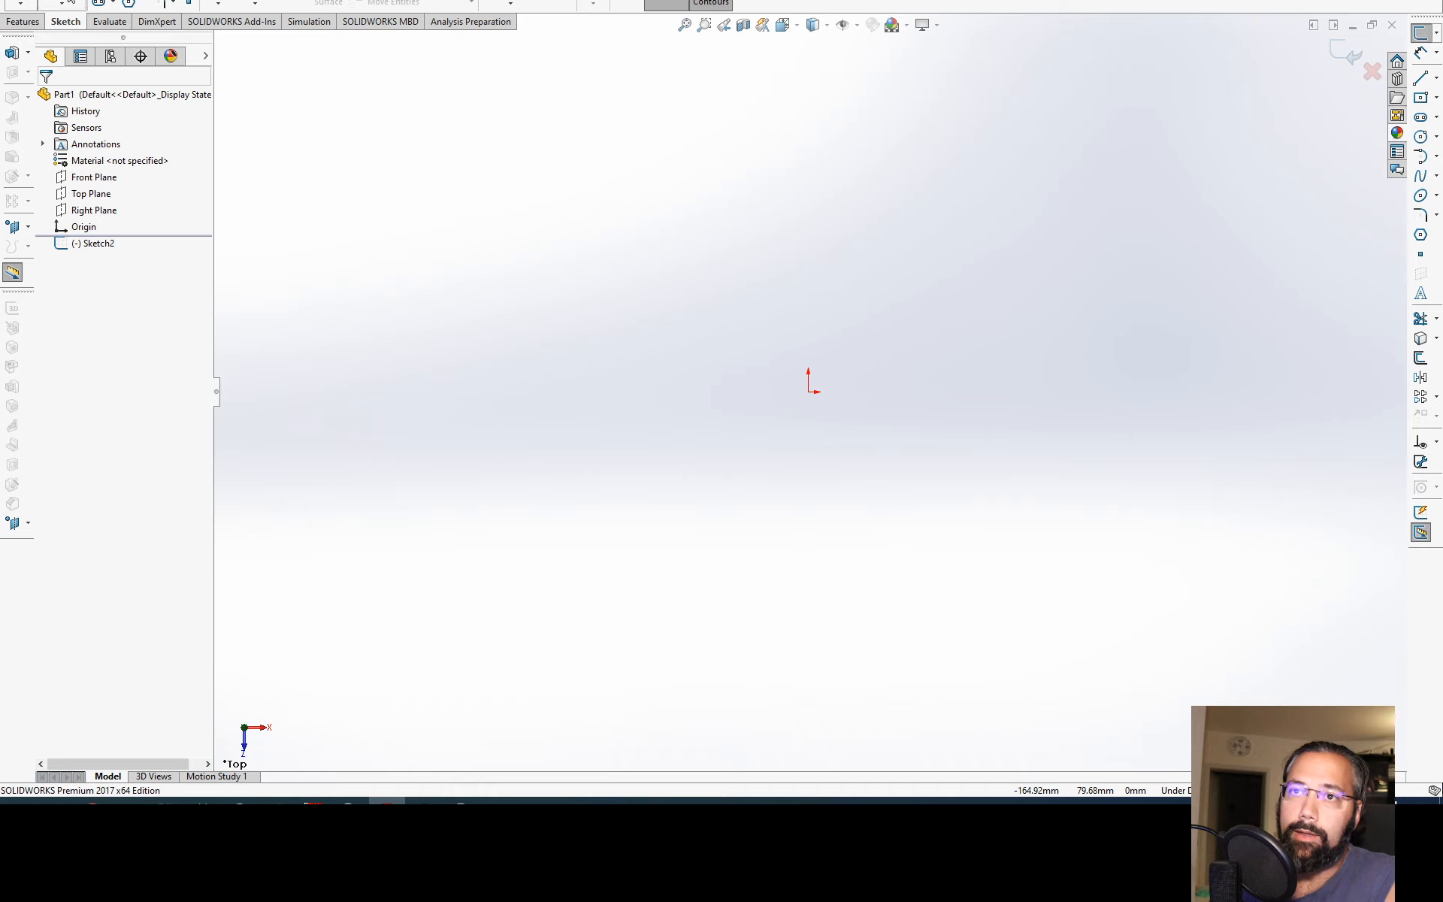
# Step: Sketch a center rectangle about 150 mm wide and 120 mm high, centred on the origin
pyautogui.click(23, 21)
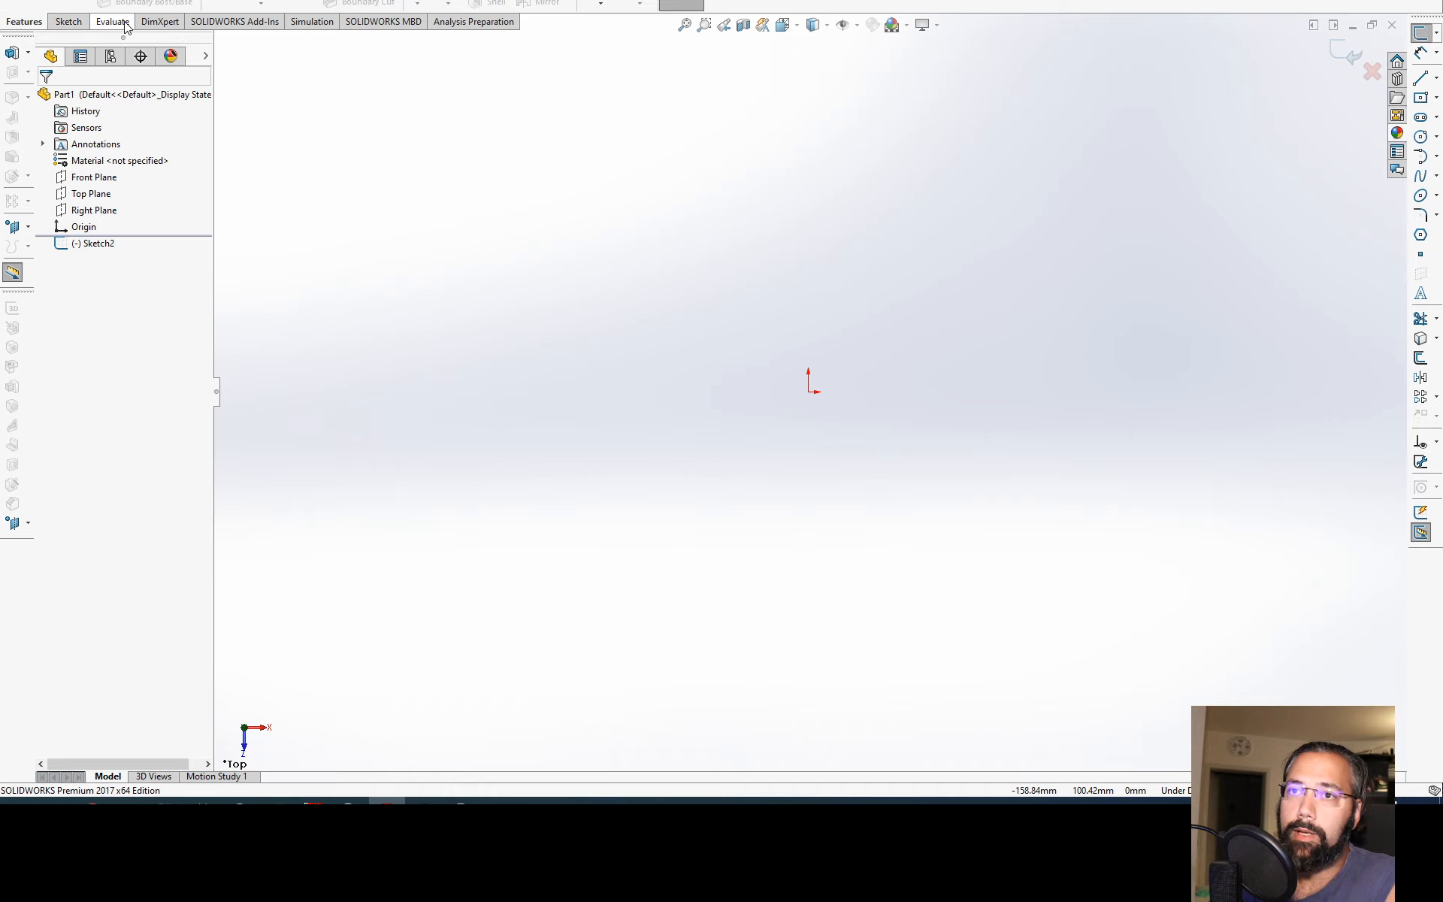
pyautogui.click(69, 22)
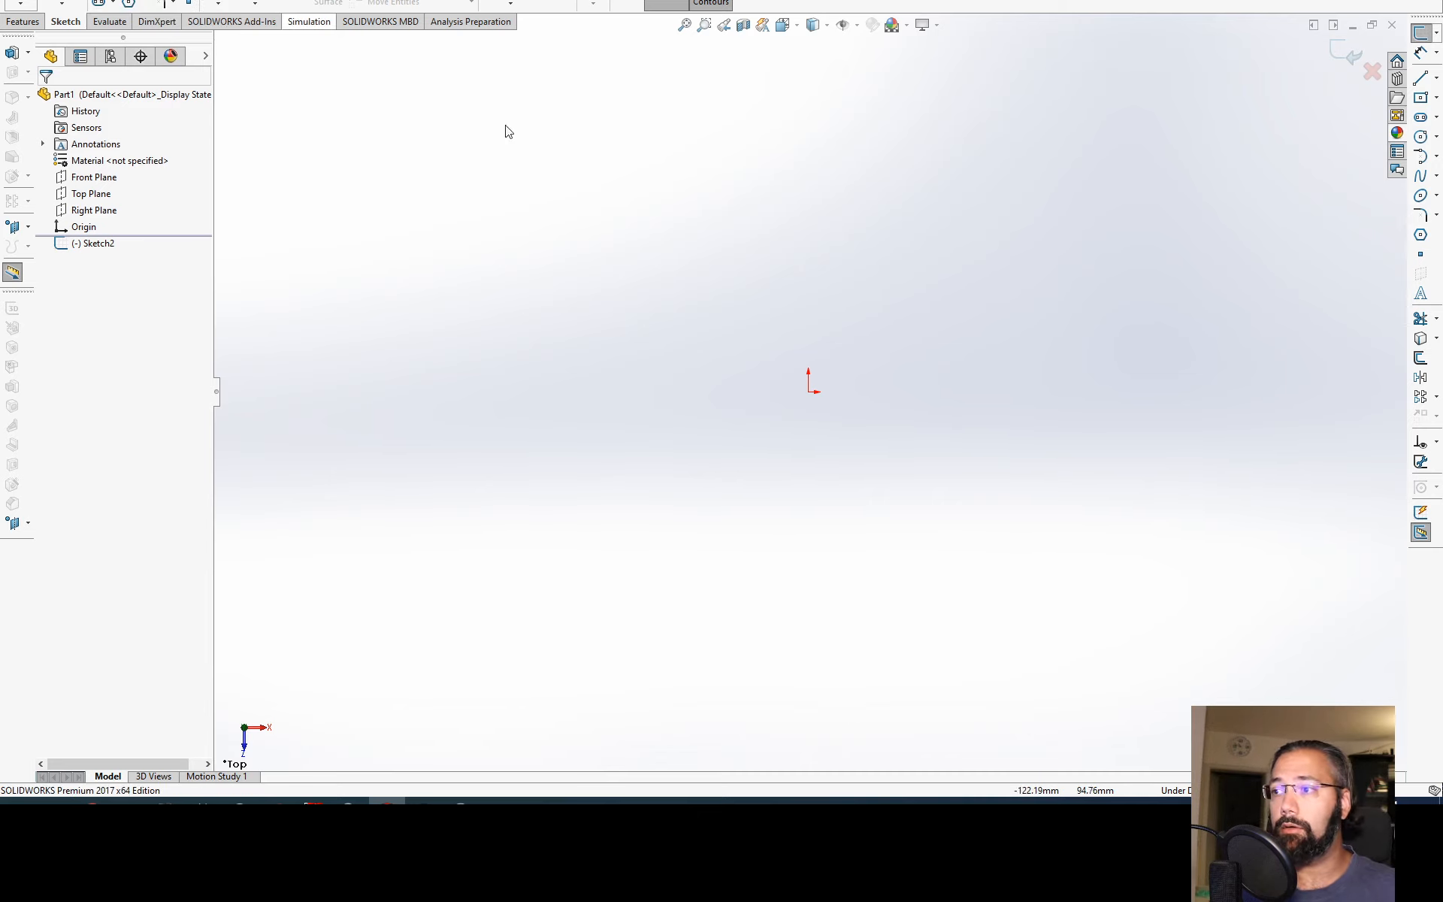
pyautogui.click(99, 0)
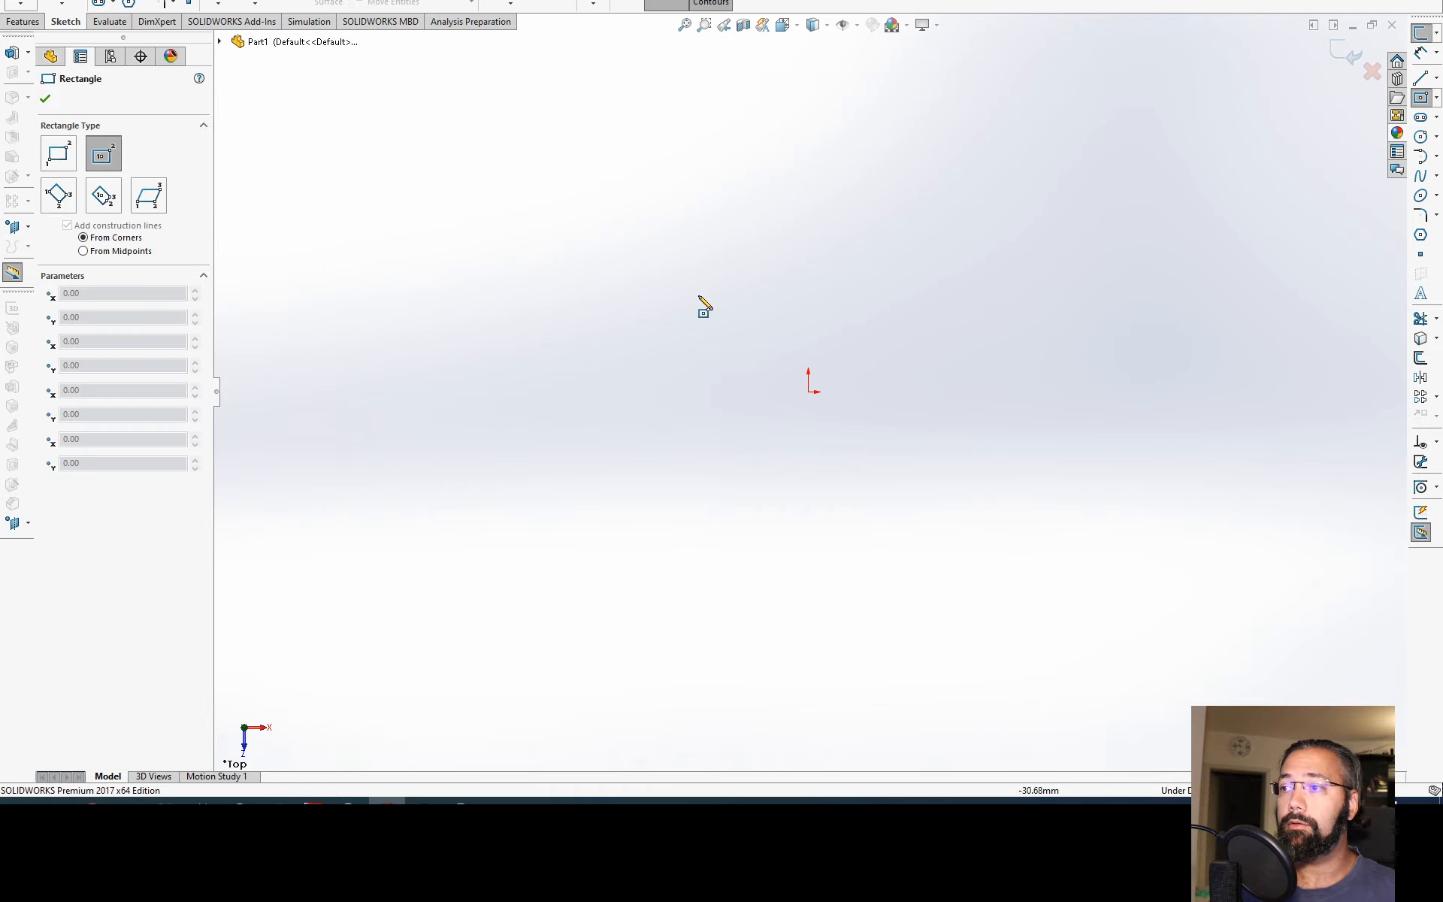
pyautogui.click(809, 392)
pyautogui.click(1077, 606)
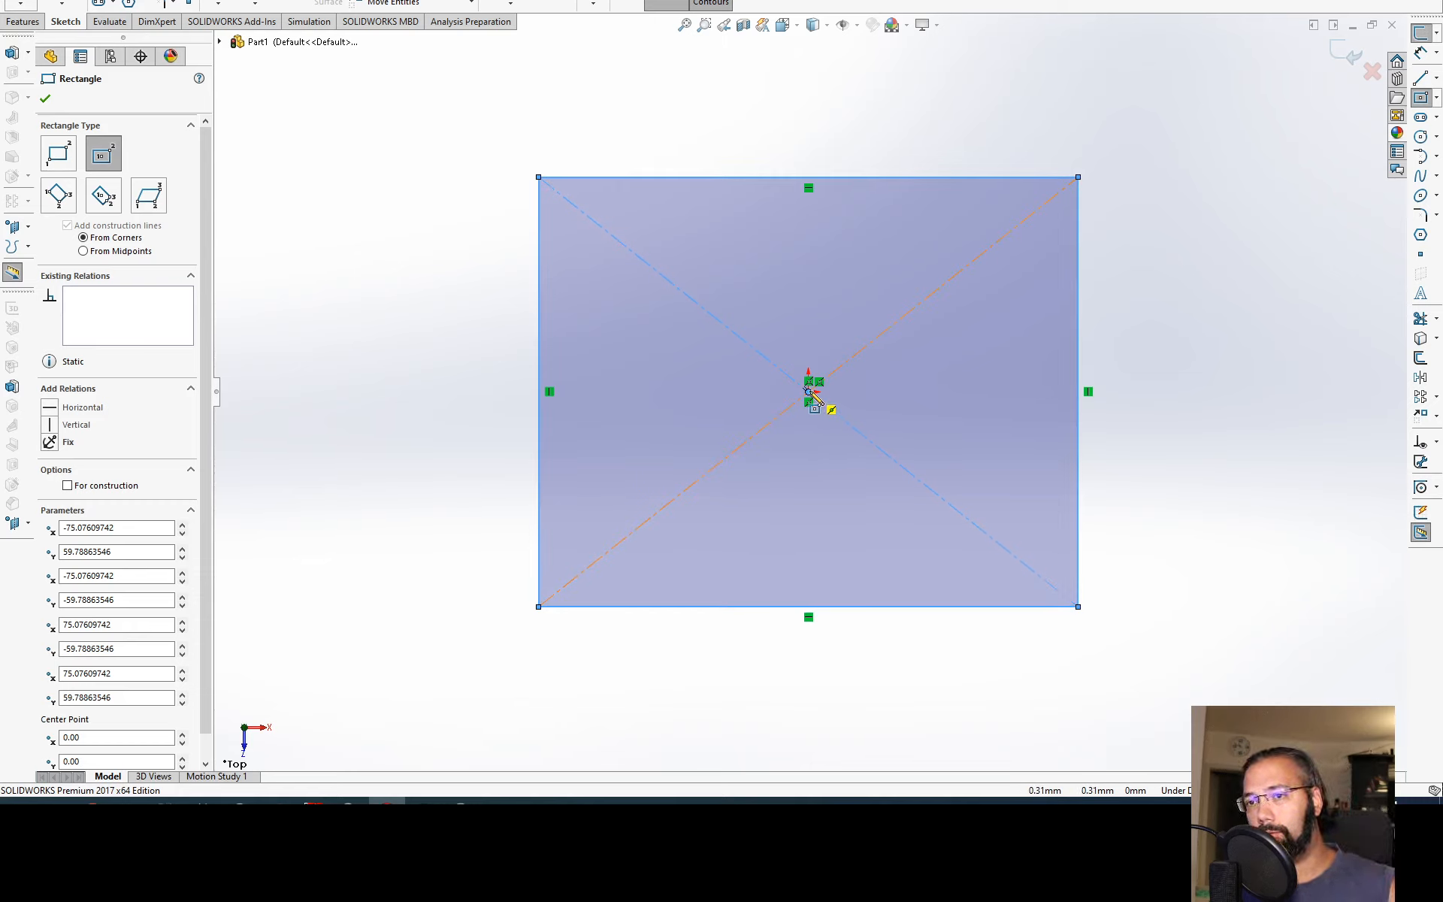
pyautogui.press('Escape')
# Step: Dimension the rectangle's width along its upper edge and its height along its left edge, accepting the drawn lengths
pyautogui.click(832, 177)
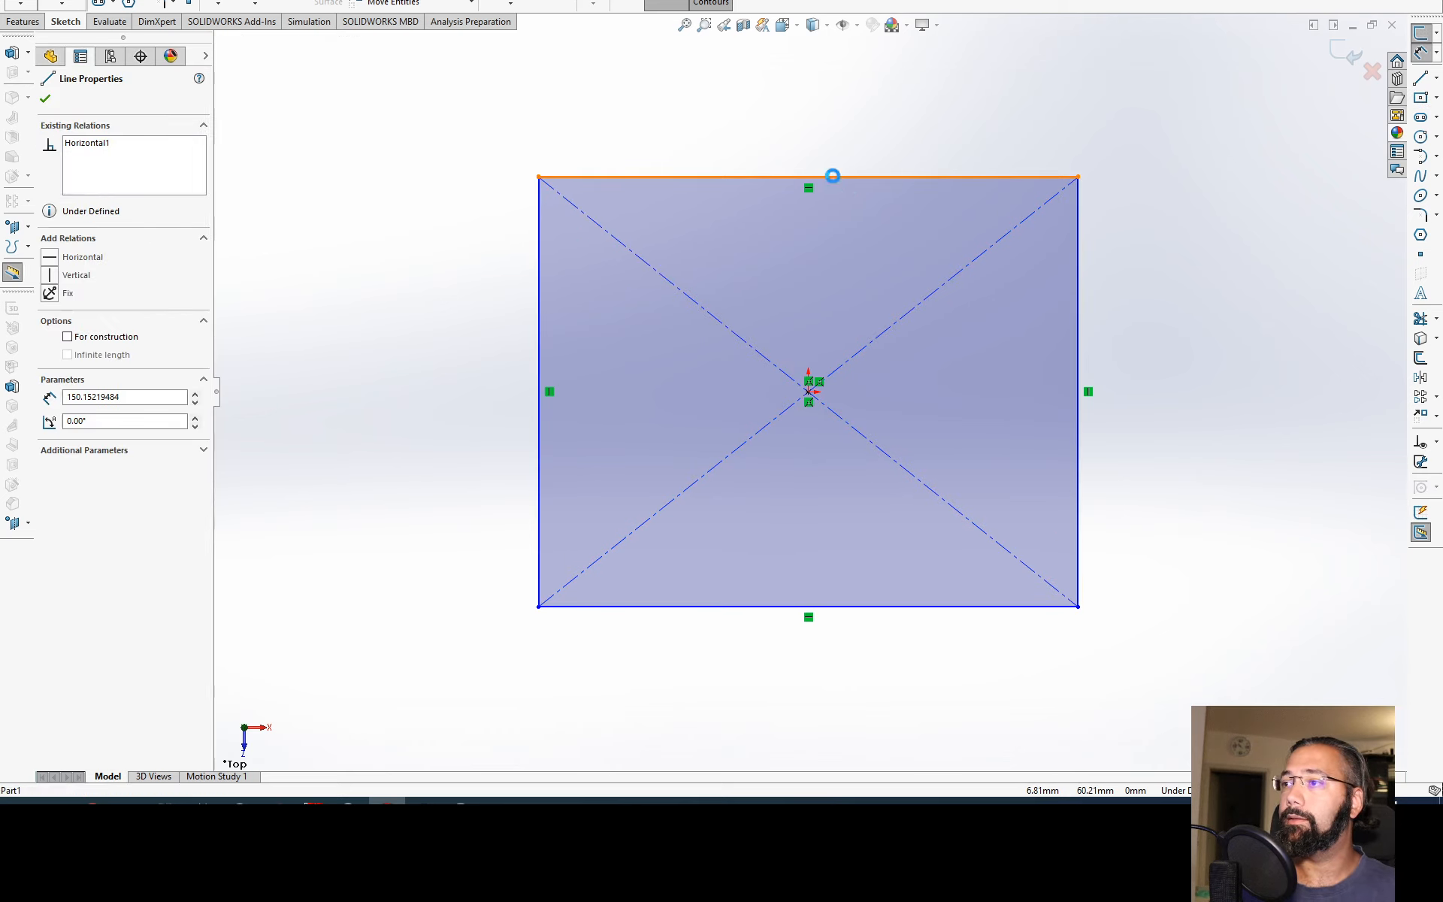
pyautogui.click(814, 143)
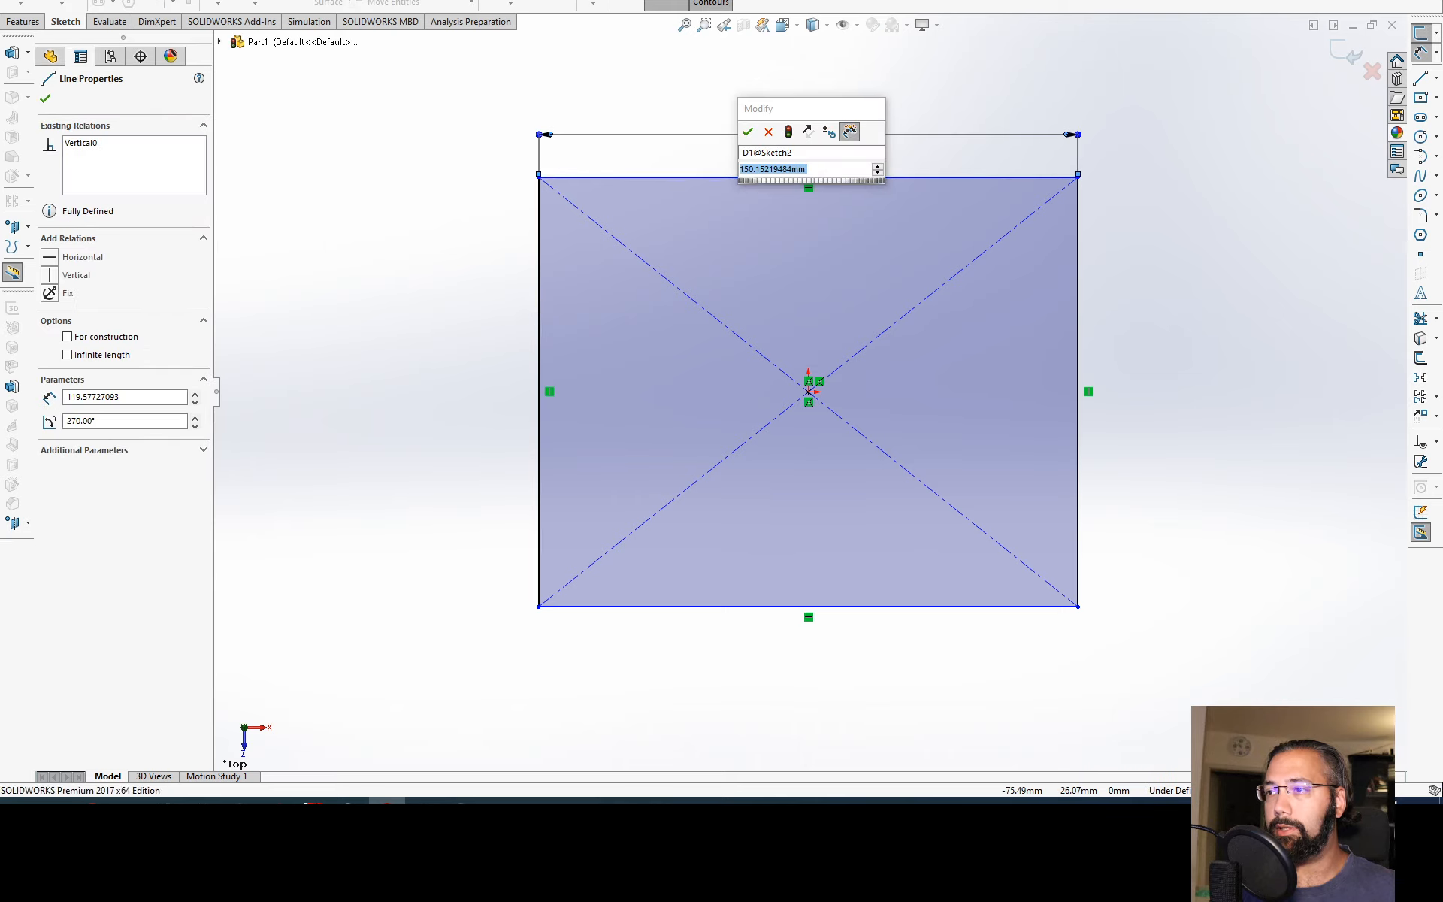
pyautogui.press('Return')
pyautogui.click(538, 326)
pyautogui.click(386, 338)
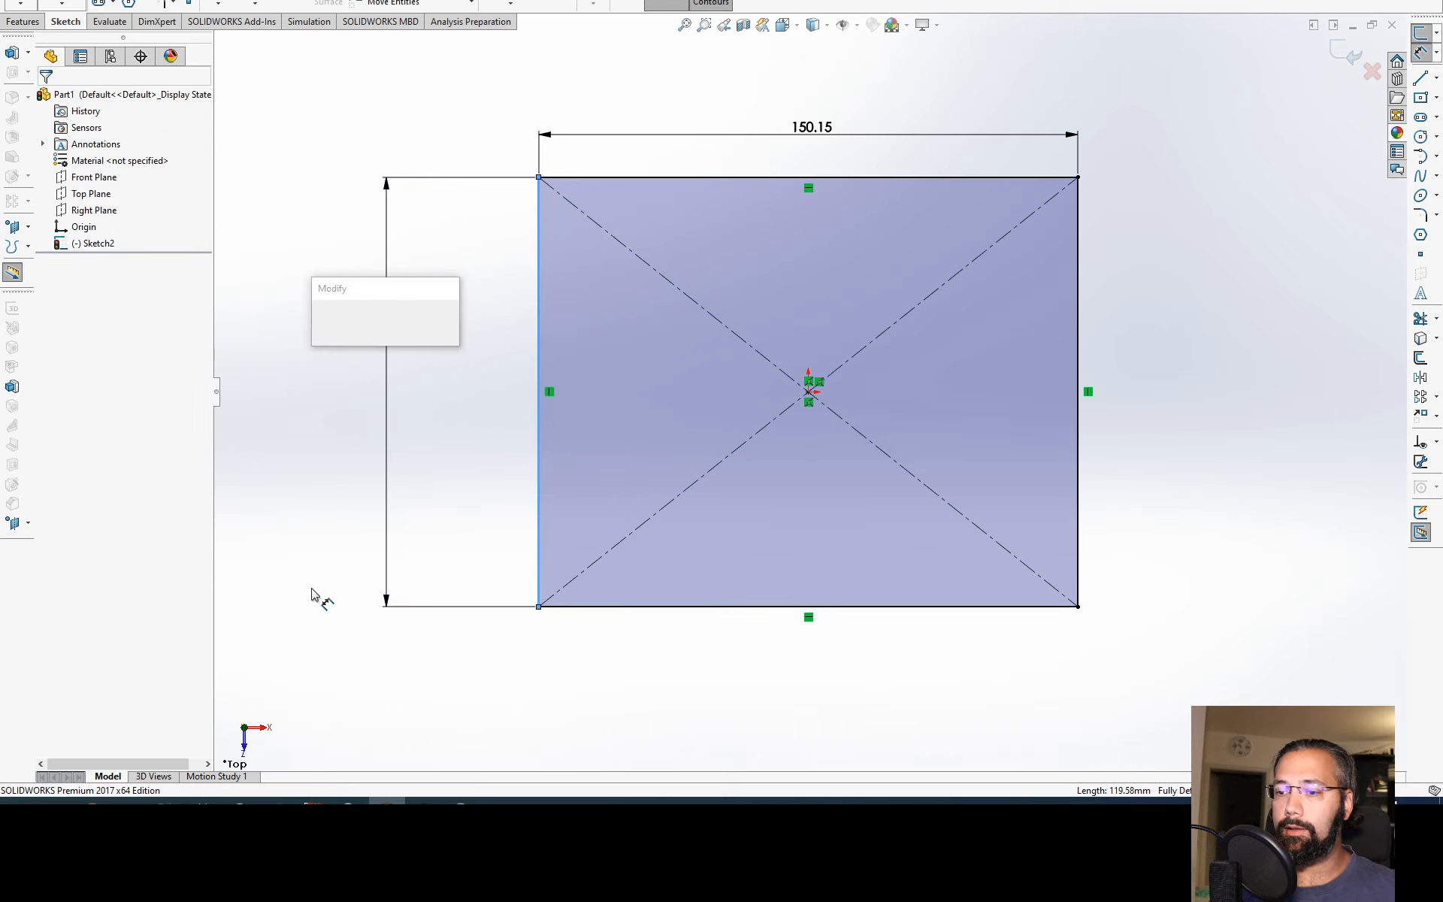
pyautogui.click(322, 320)
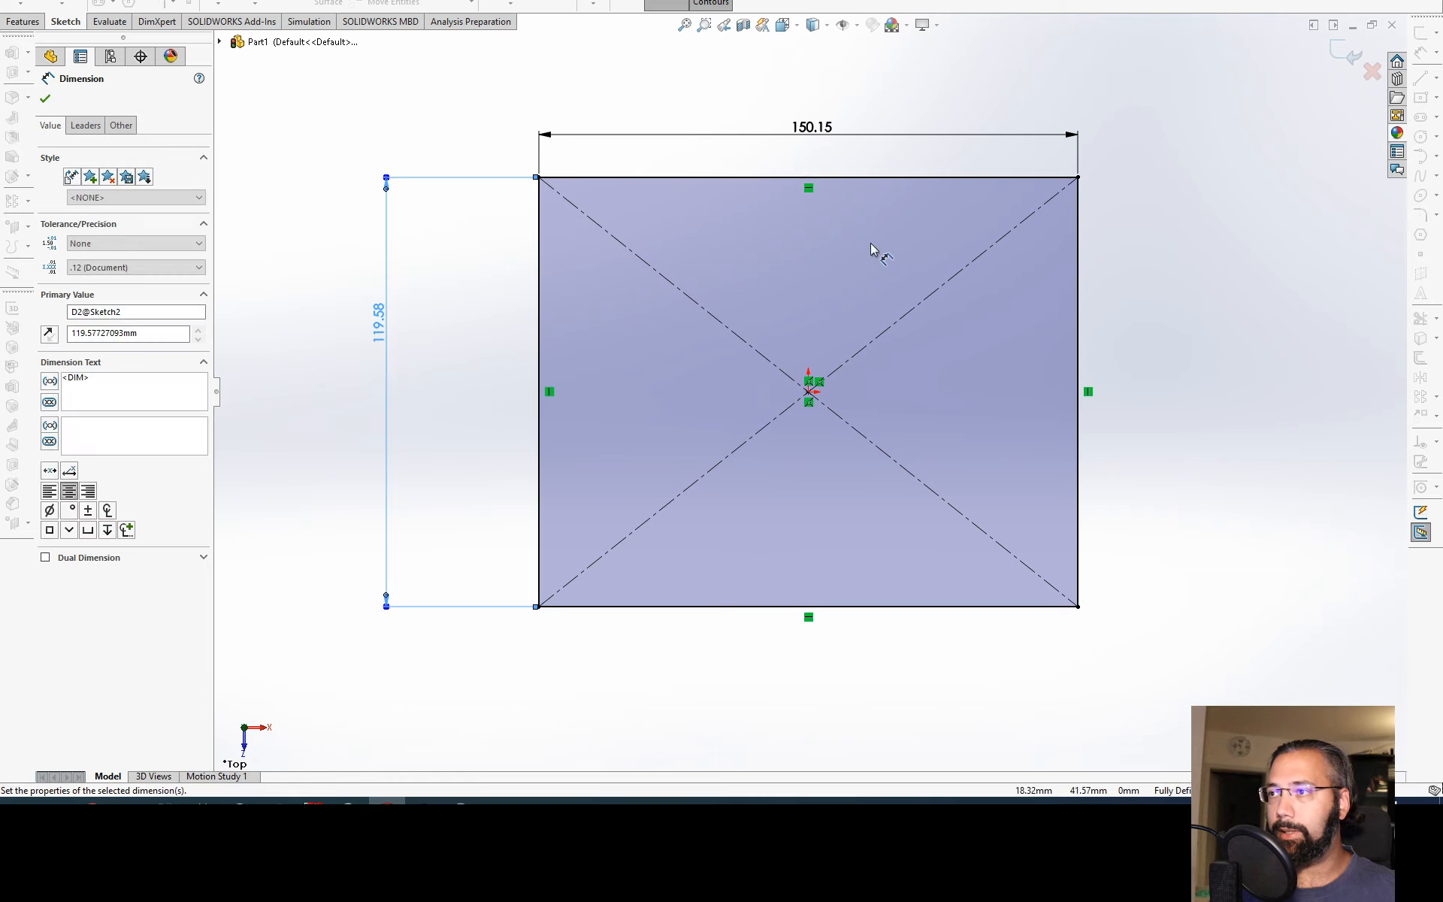
pyautogui.press('Escape')
pyautogui.click(427, 411)
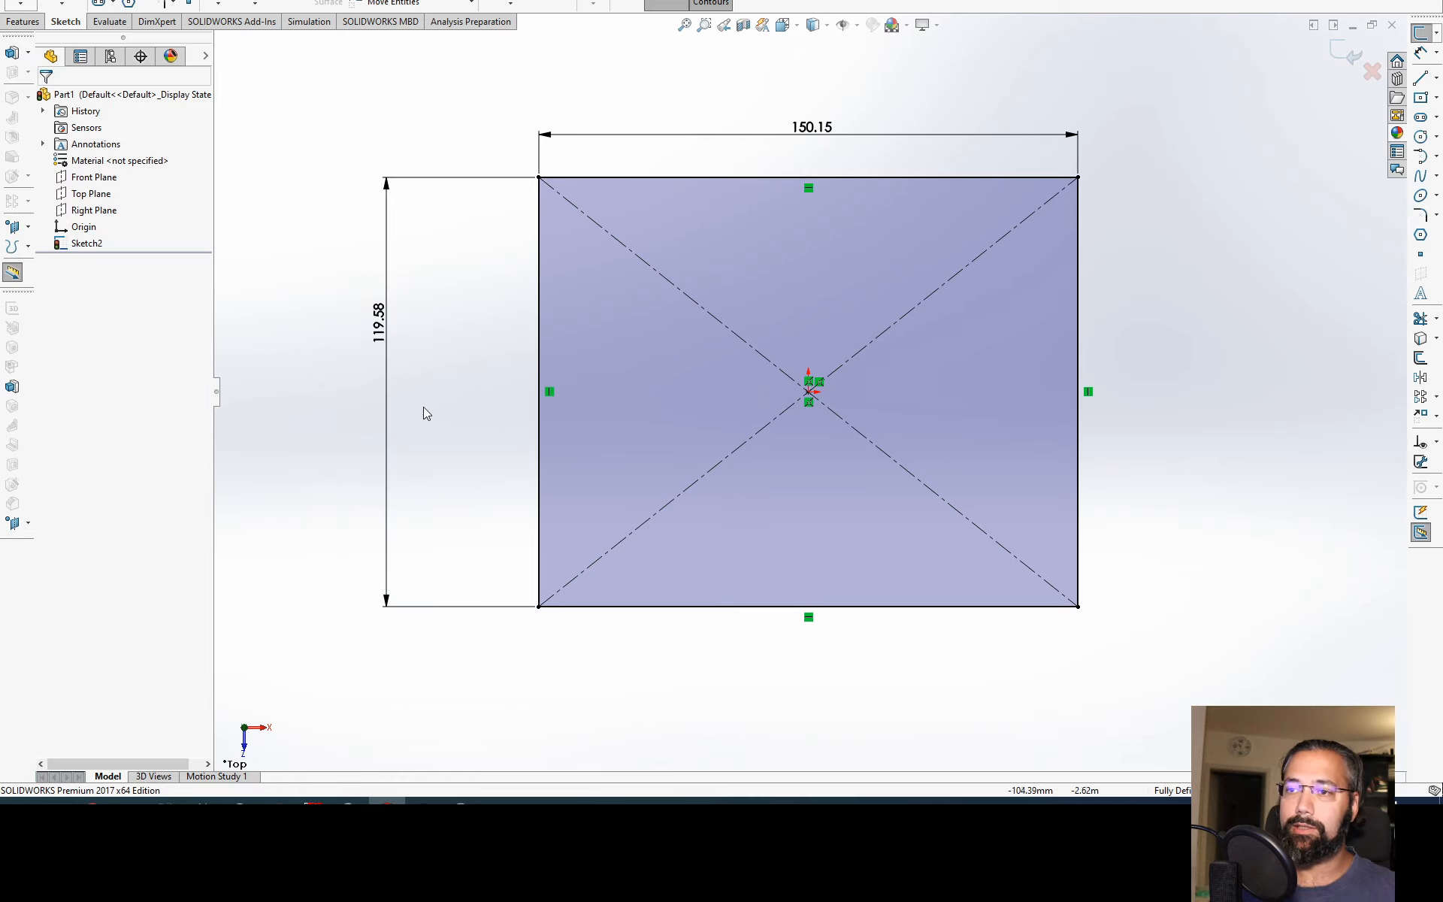
# Step: Delete the rectangle's height dimension and dimension the left edge again at 200 mm
pyautogui.click(388, 420)
pyautogui.press('Delete')
pyautogui.press('d')
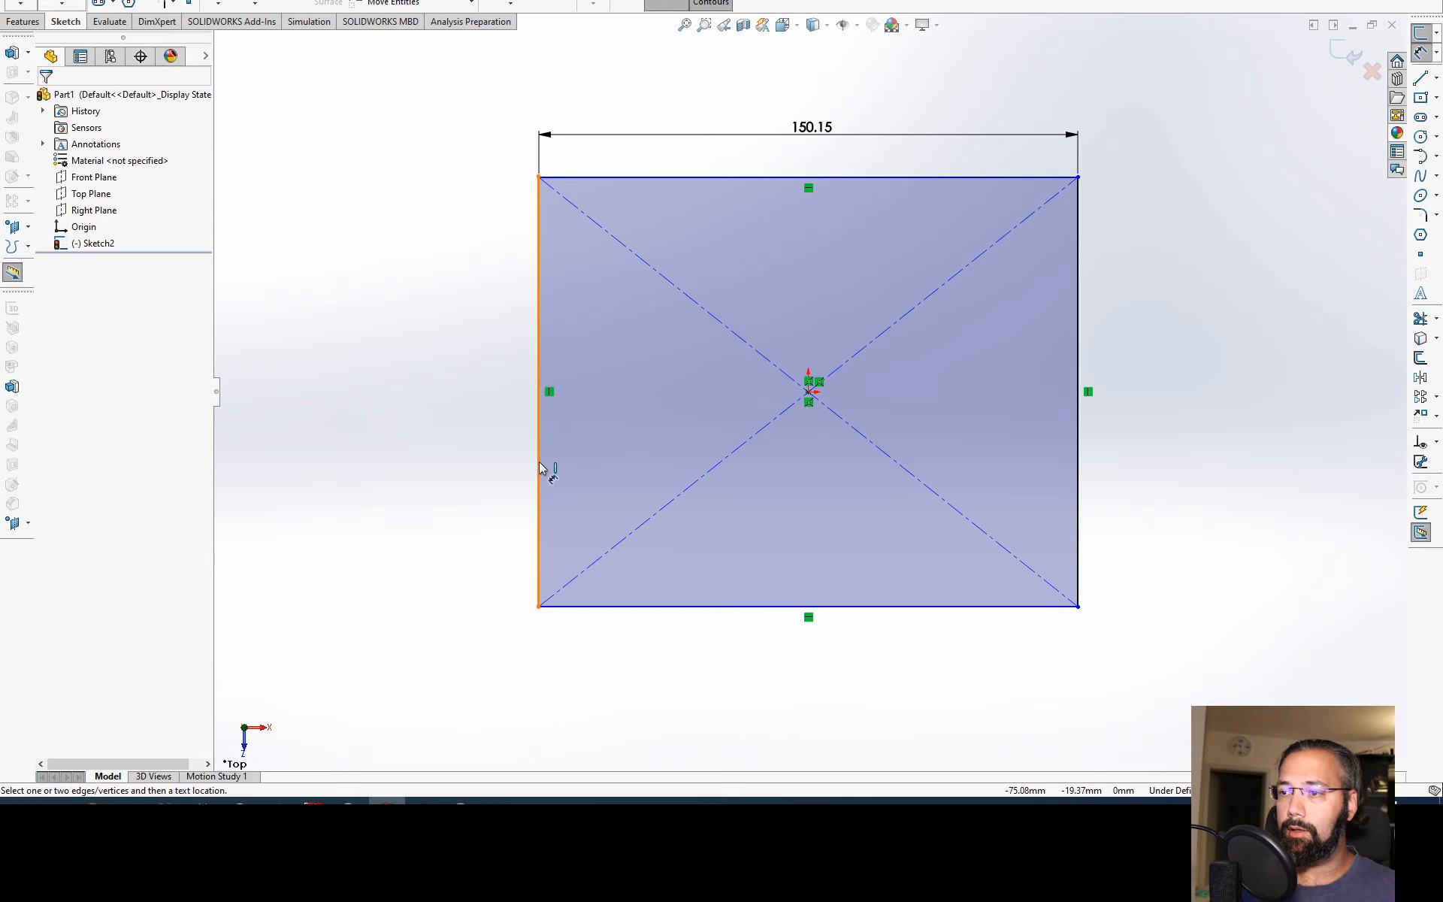
pyautogui.click(540, 468)
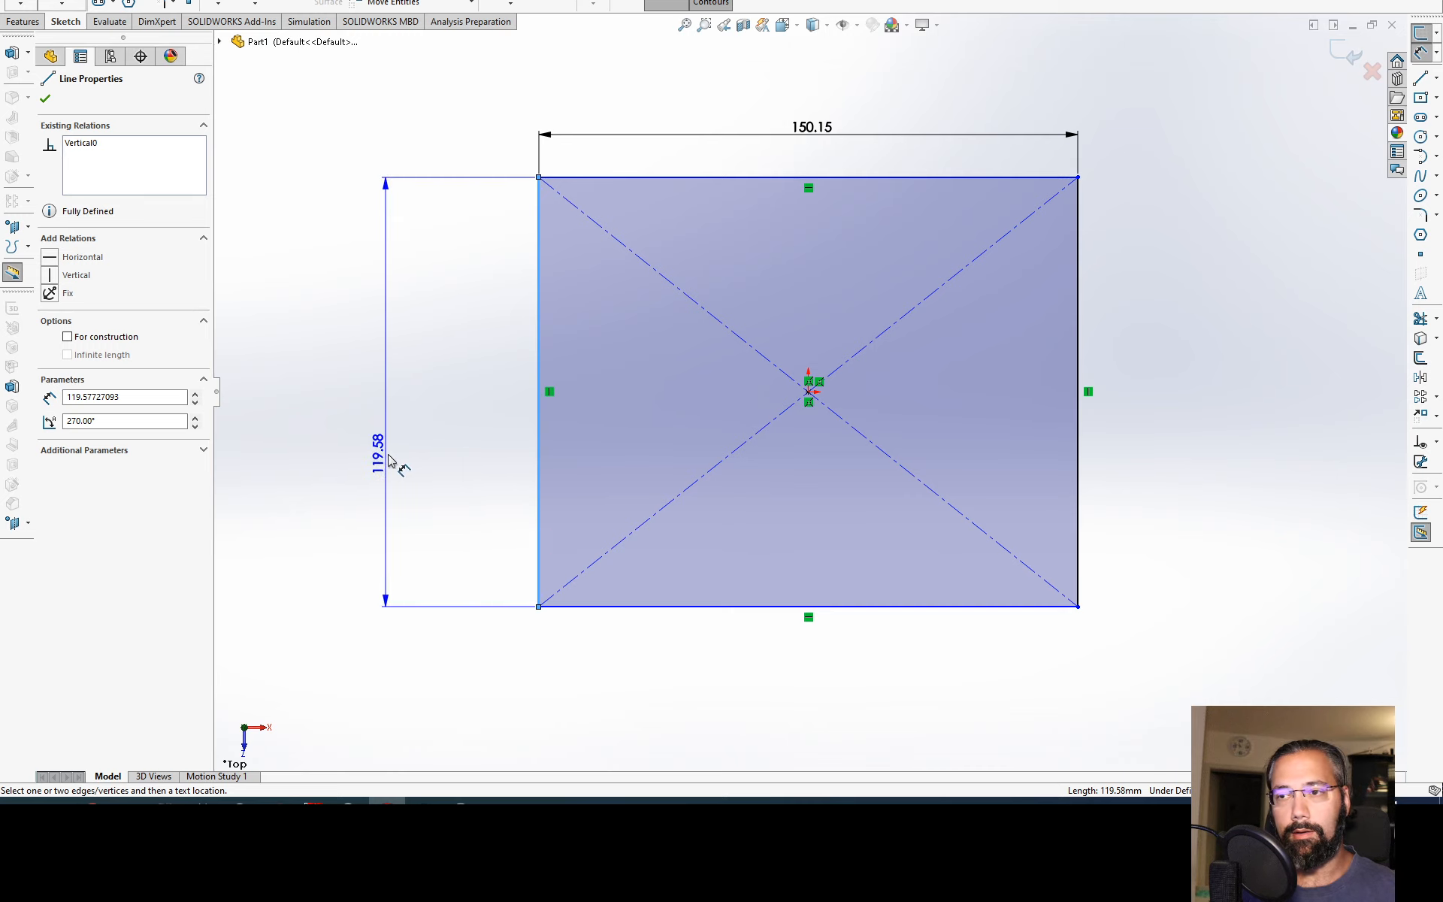
pyautogui.click(421, 419)
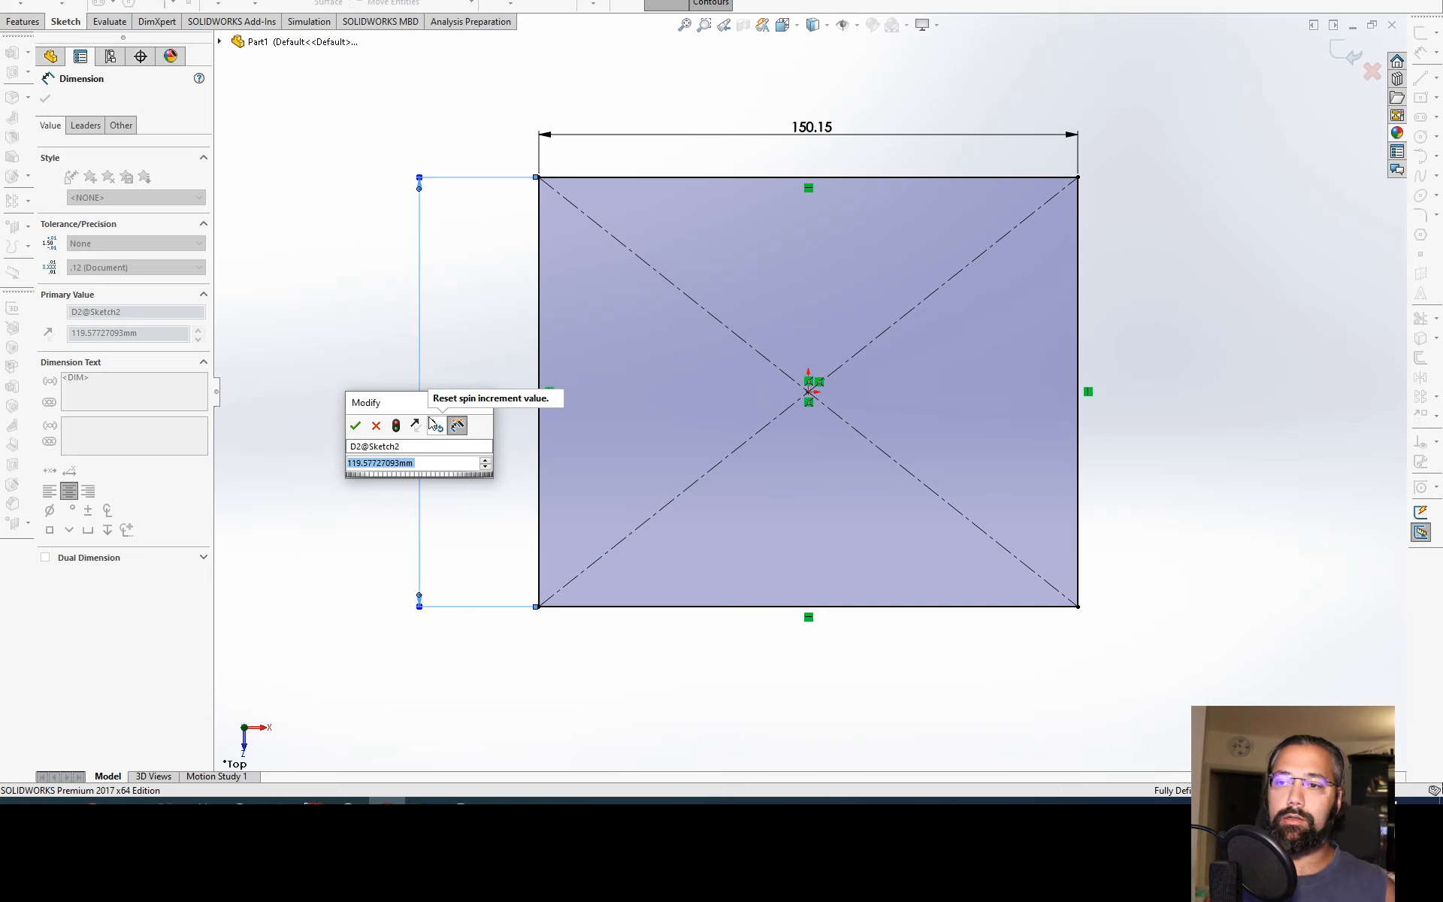
pyautogui.write('200')
pyautogui.press('Return')
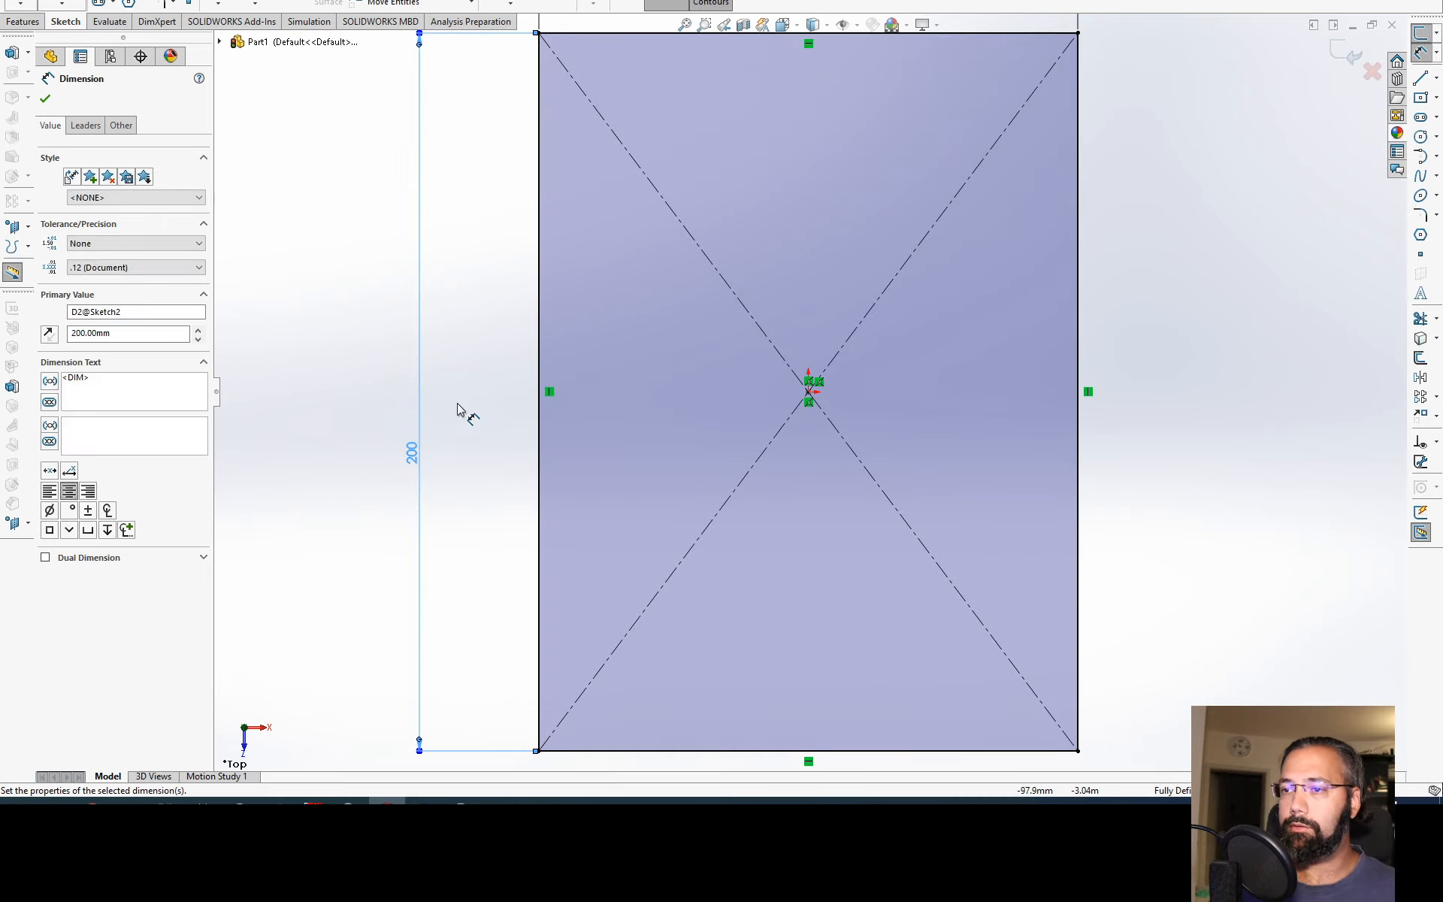
# Step: Set the rectangle's width dimension to 100 mm
pyautogui.press('f')
pyautogui.doubleClick(811, 251)
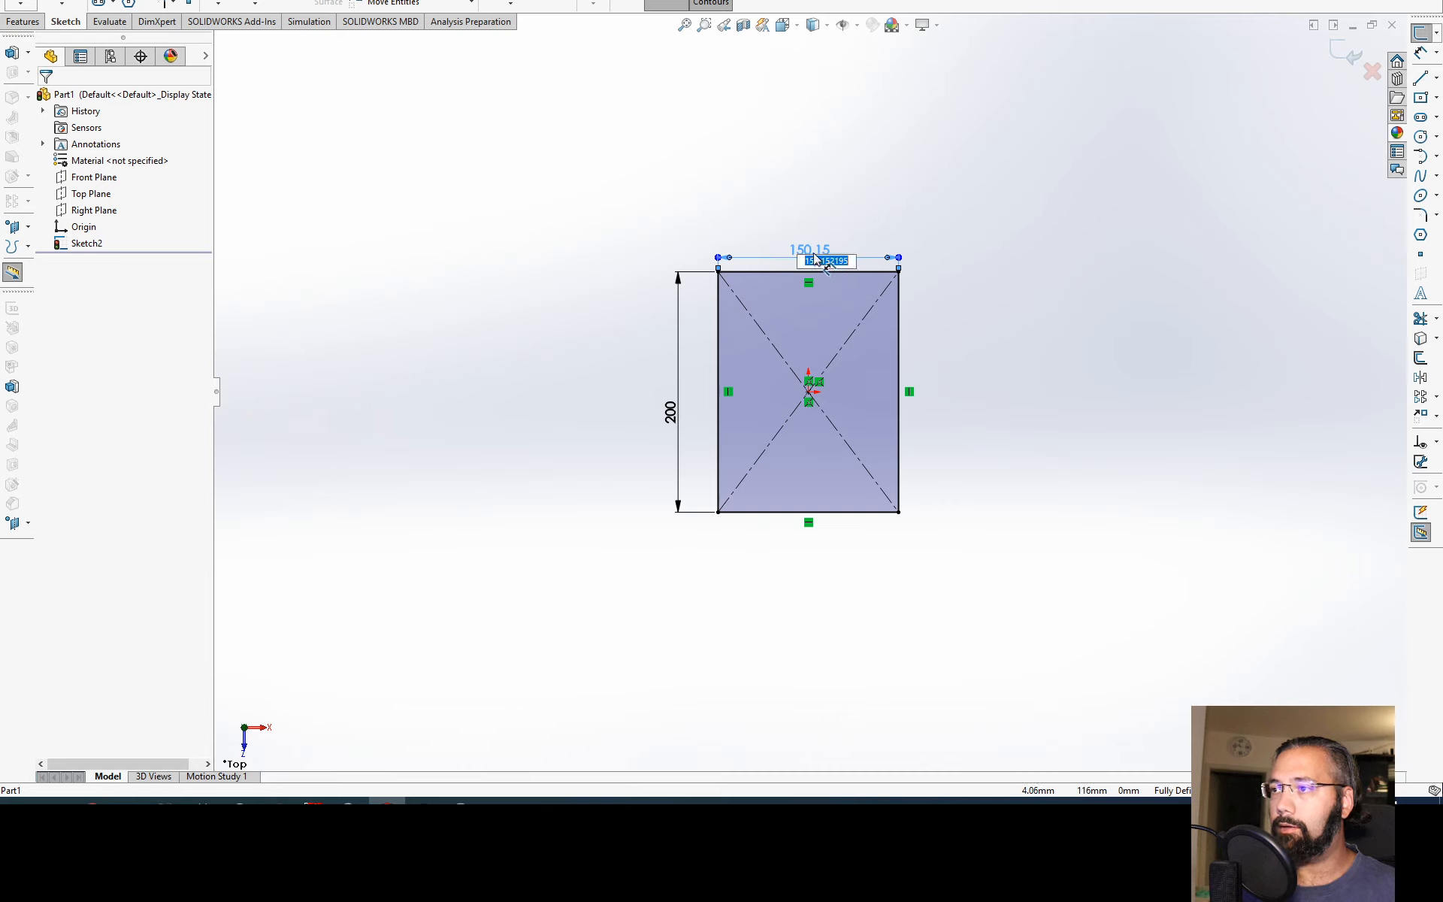
pyautogui.write('100')
pyautogui.press('Return')
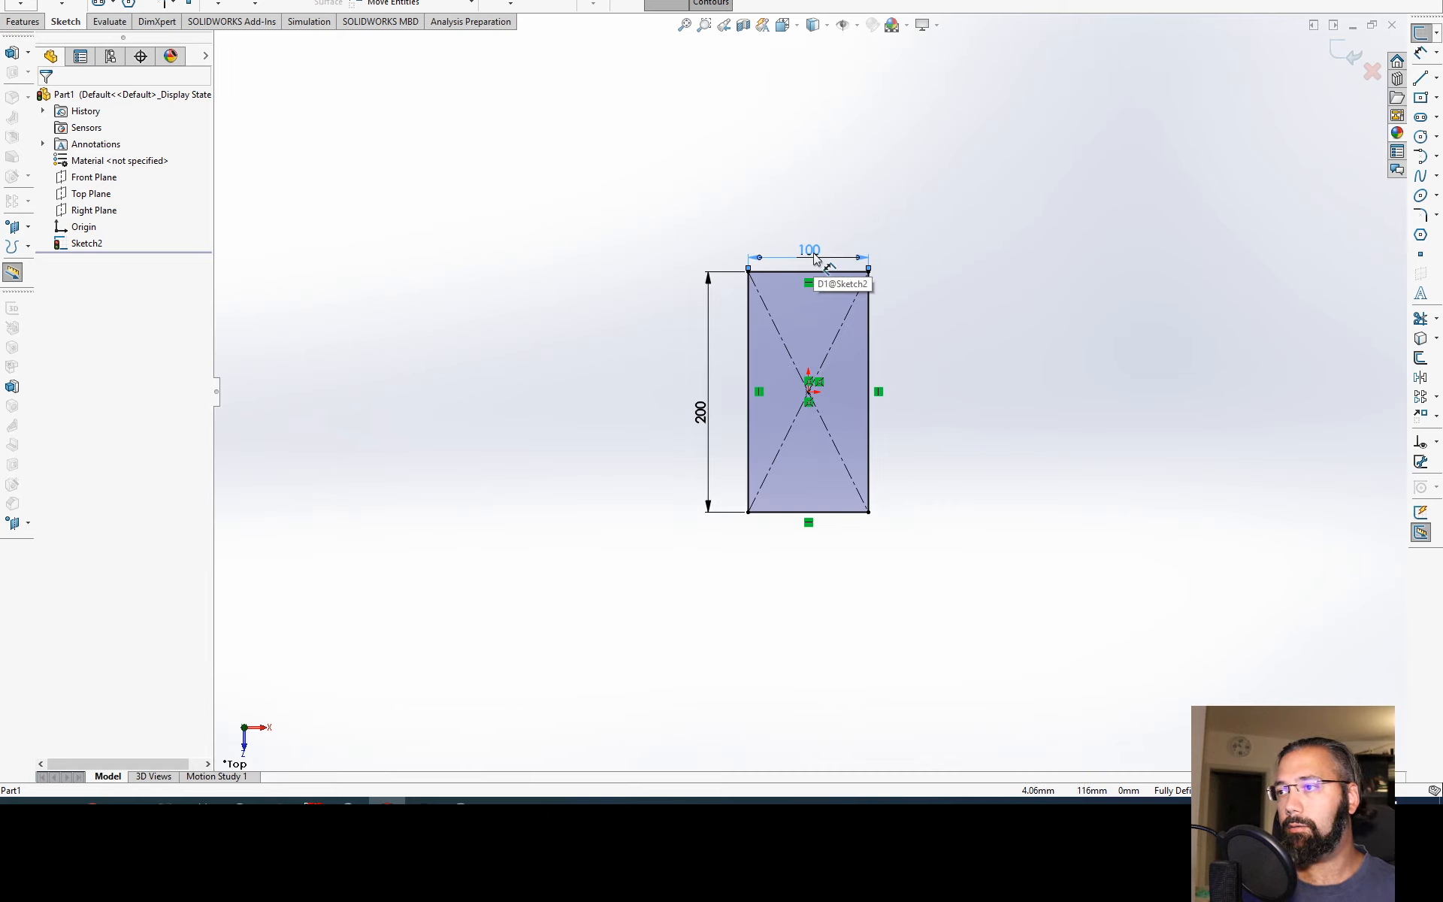
# Step: Exit the dimensioned rectangle sketch on the Top Plane
pyautogui.press('f')
pyautogui.scroll(-2, 930, 379)
pyautogui.keyDown('ctrl'); pyautogui.moveTo(912, 311); pyautogui.dragTo(907, 247, button='middle'); pyautogui.keyUp('ctrl')
pyautogui.click(800, 299)
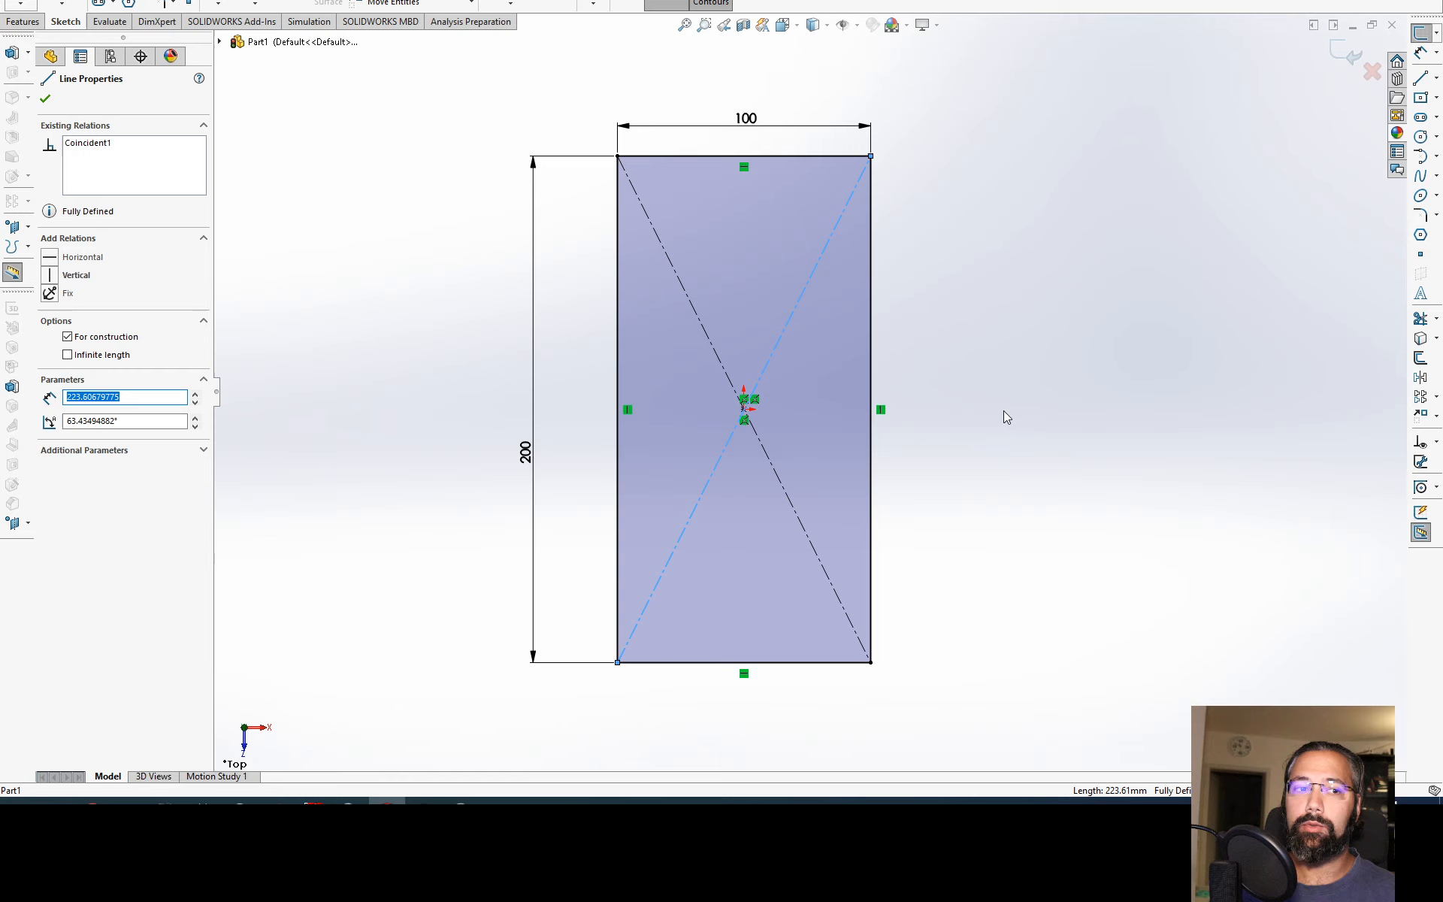
pyautogui.press('Escape')
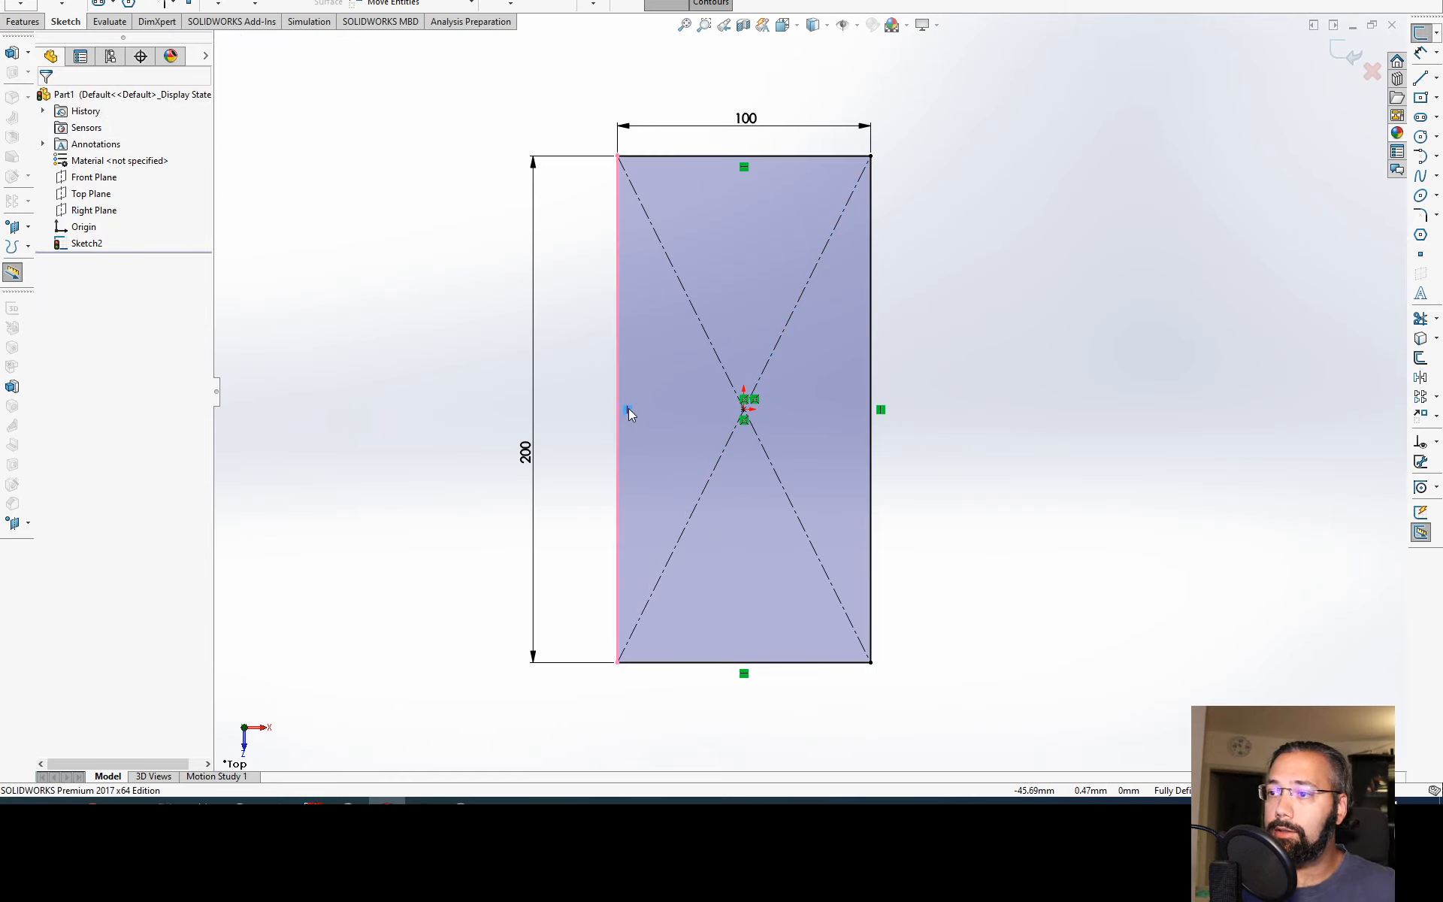
pyautogui.press('f')
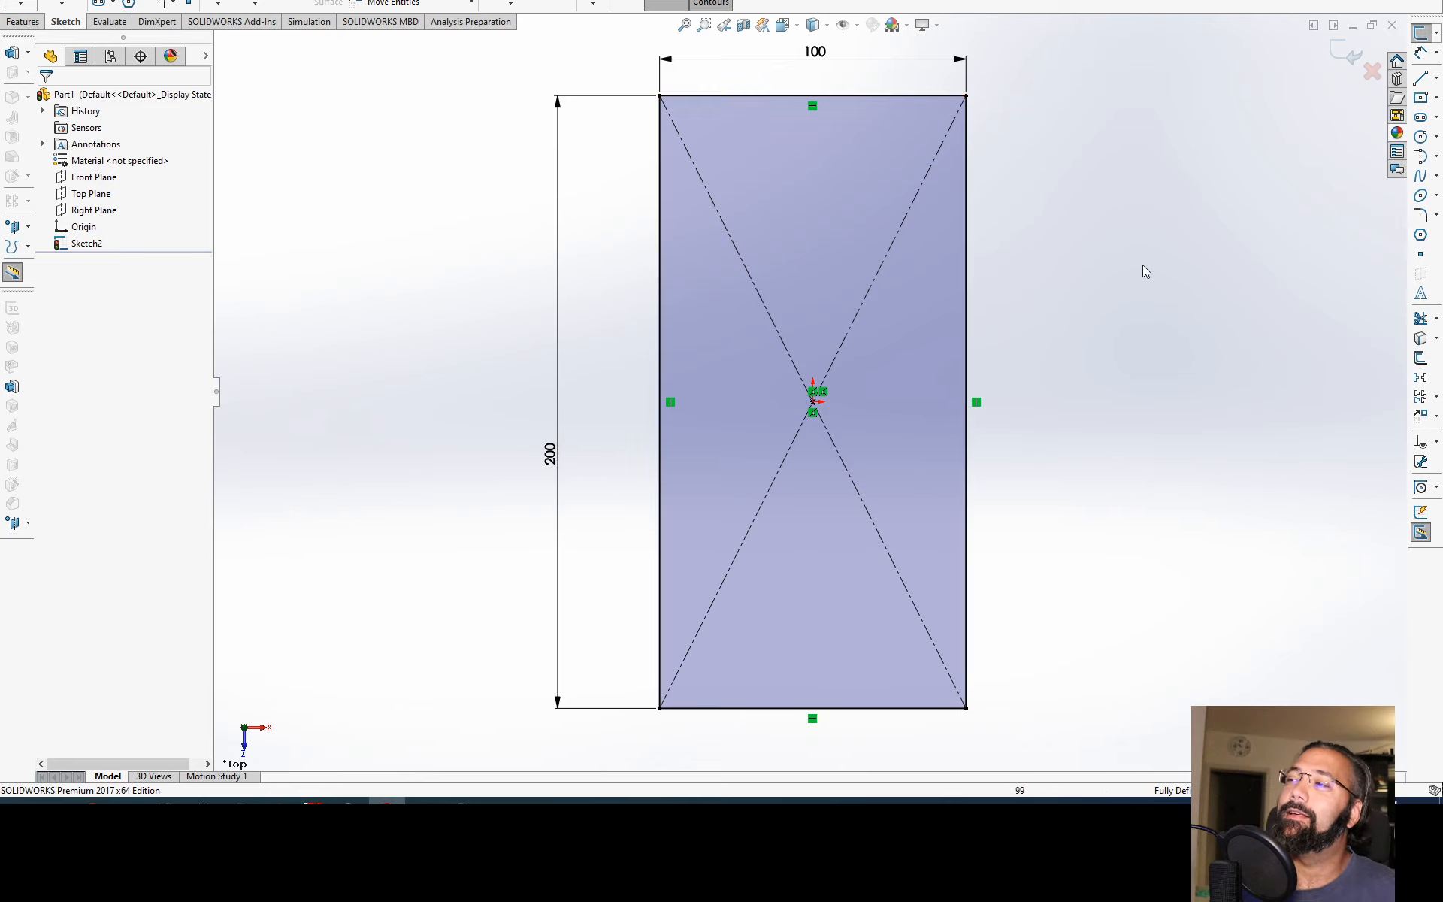
pyautogui.click(1342, 52)
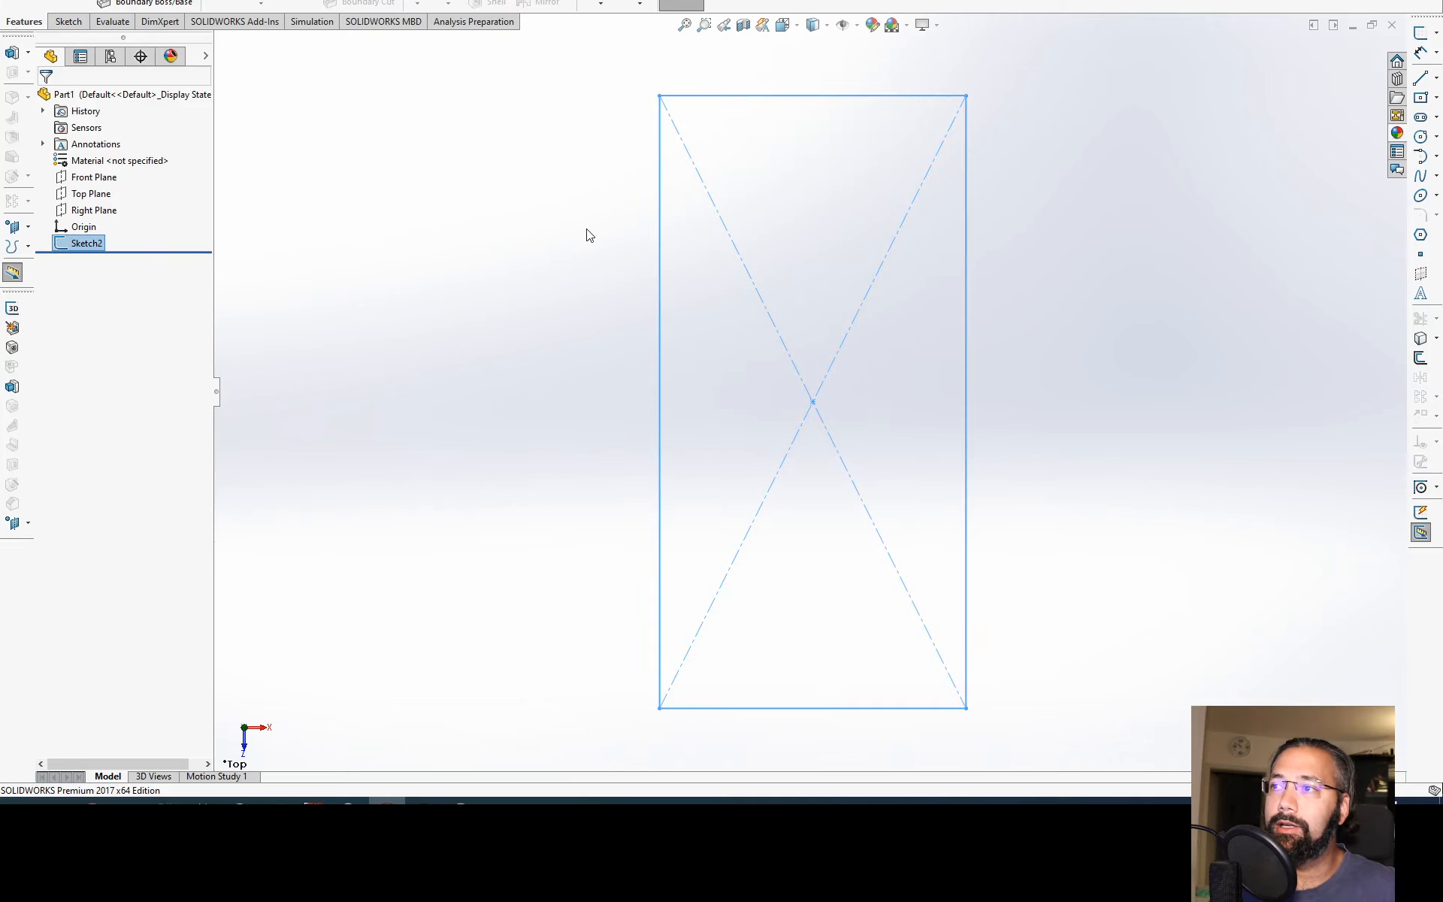
pyautogui.moveTo(368, 177); pyautogui.dragTo(294, 179, button='middle')
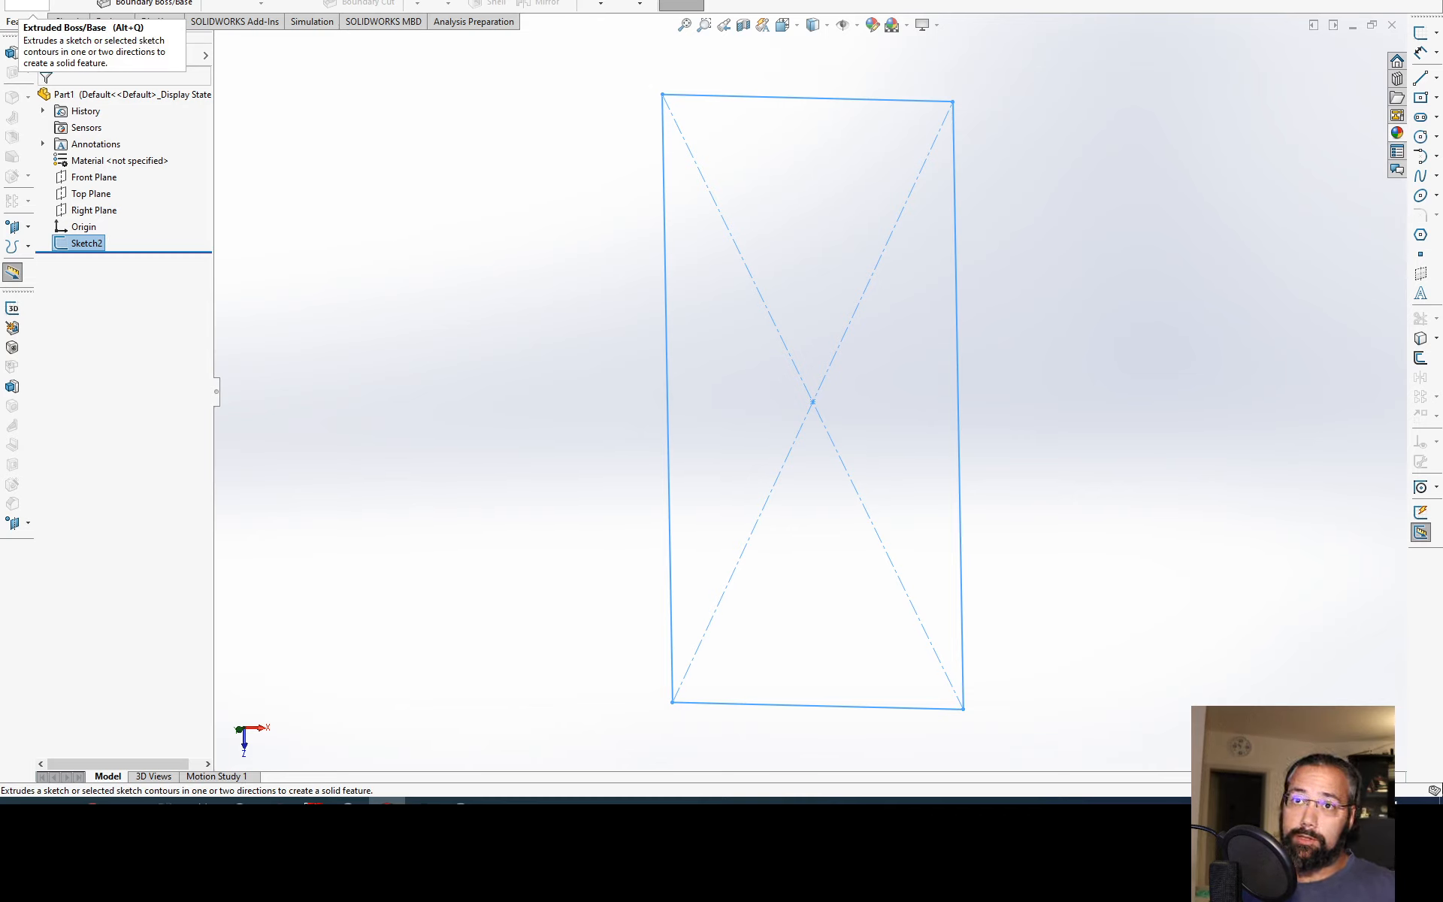
pyautogui.click(27, 6)
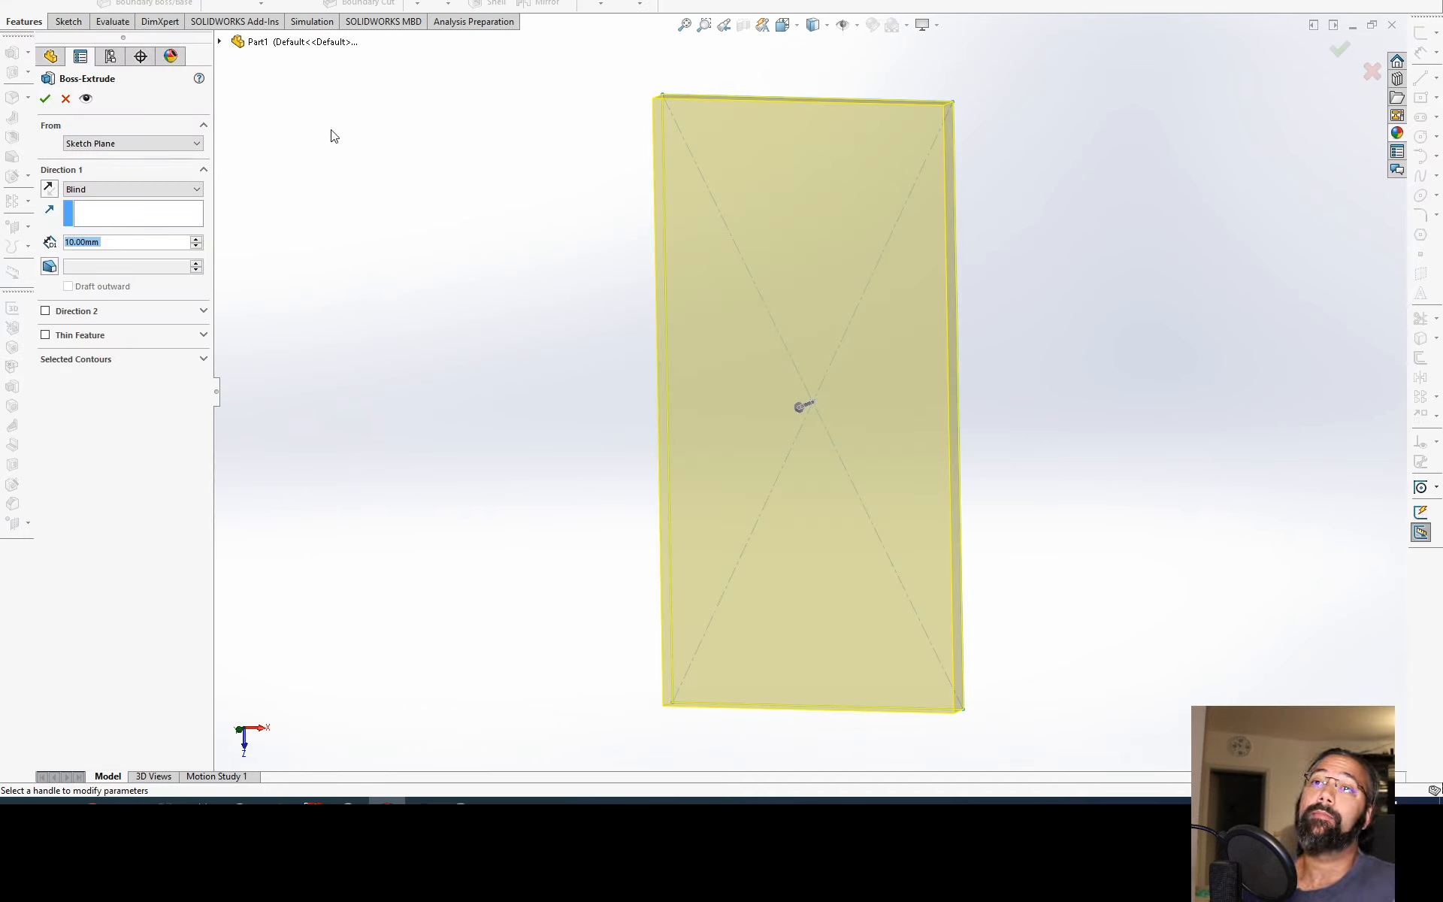
pyautogui.moveTo(750, 134); pyautogui.dragTo(729, 160, button='middle')
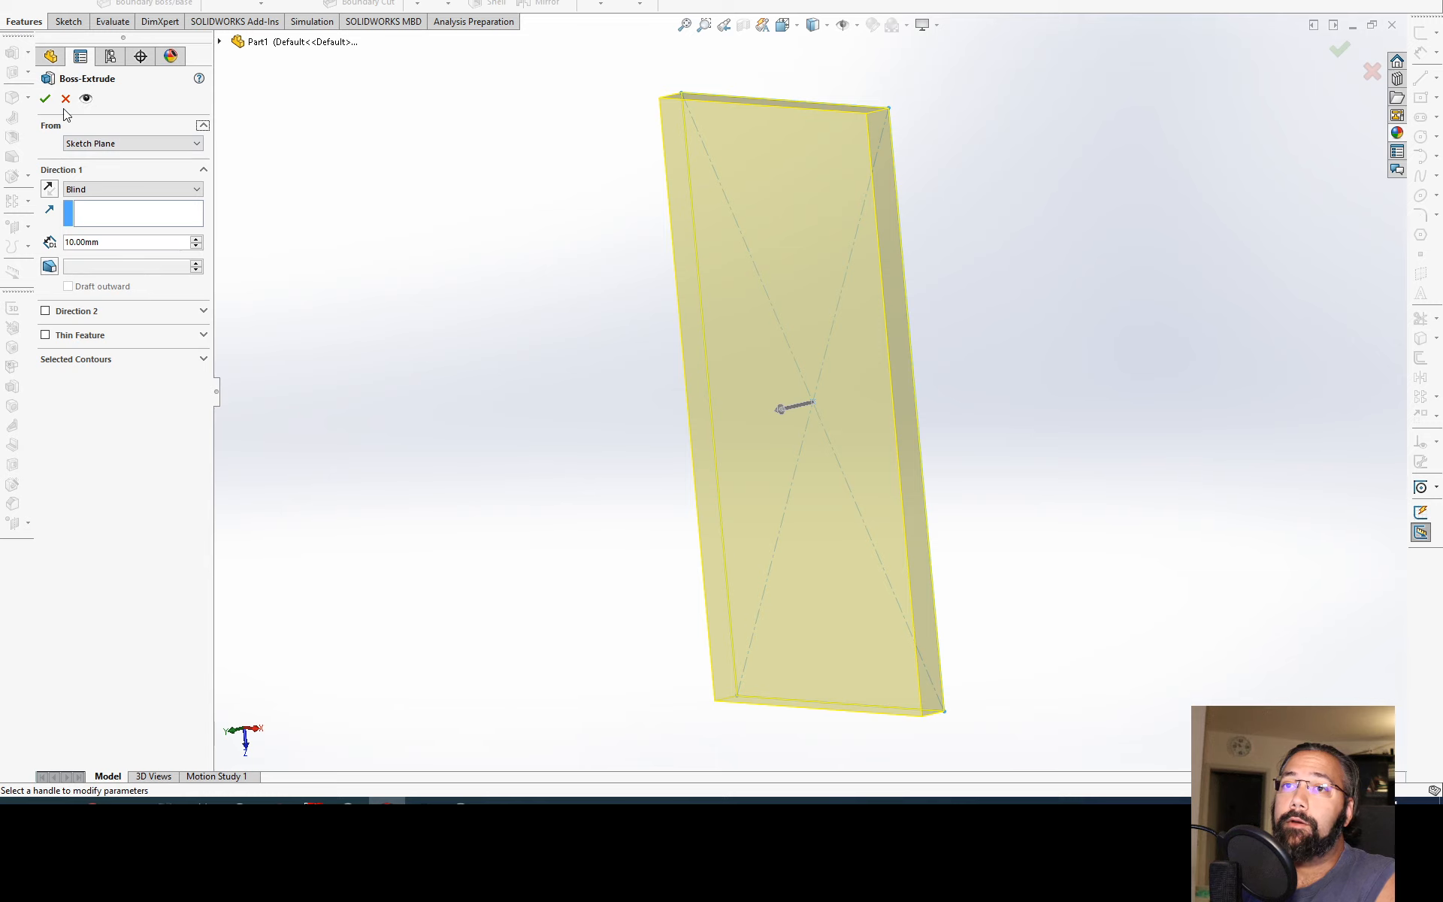
pyautogui.click(66, 99)
pyautogui.moveTo(536, 290)
pyautogui.mouseDown(button='middle')
pyautogui.moveTo(767, 376)
pyautogui.moveTo(659, 382)
pyautogui.moveTo(687, 470)
pyautogui.moveTo(679, 532)
pyautogui.mouseUp(button='middle')
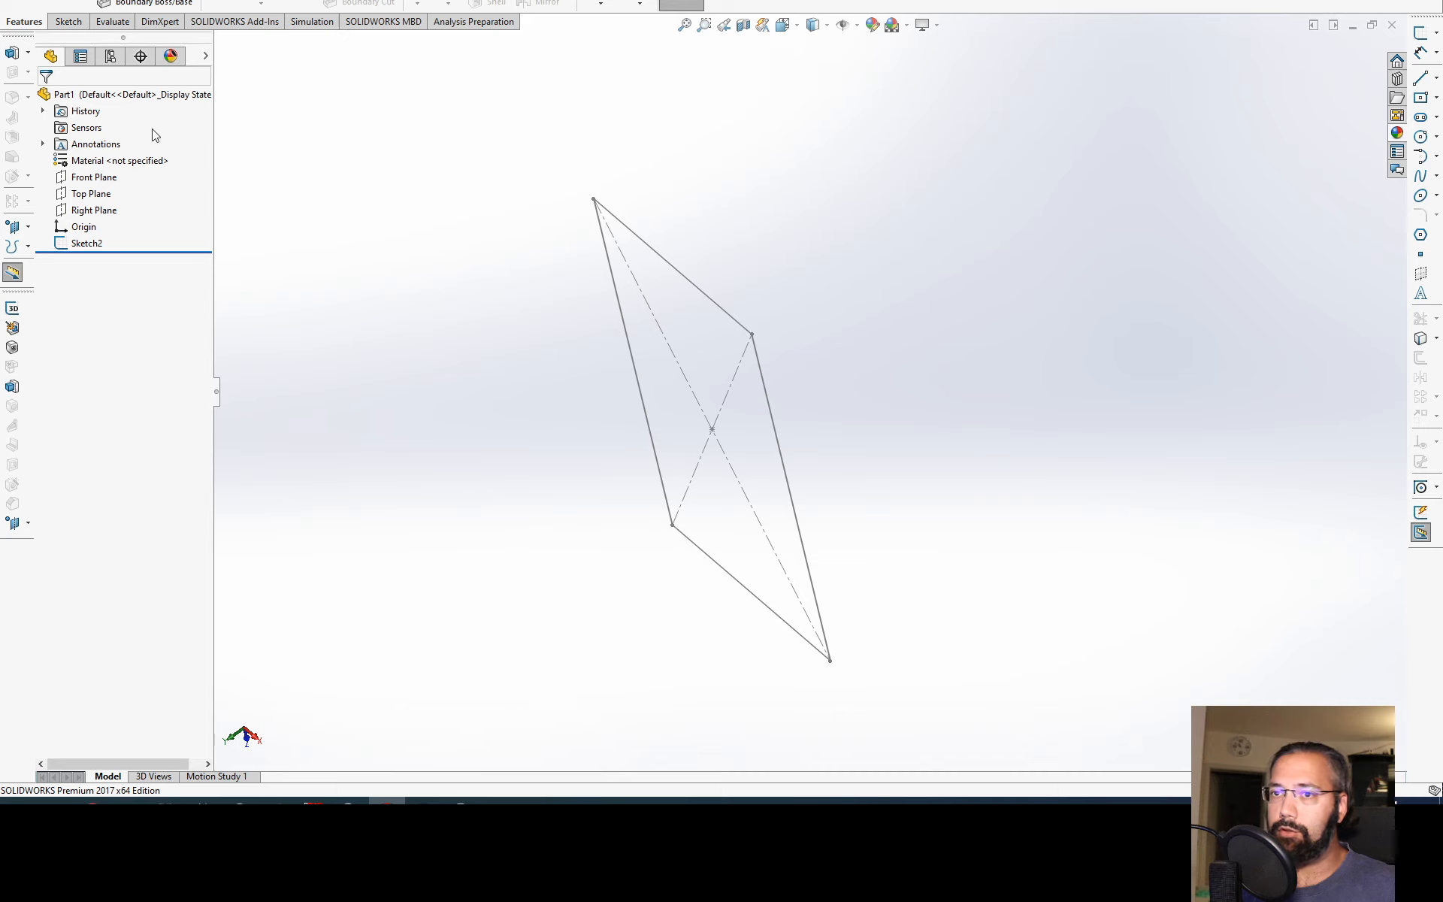
pyautogui.moveTo(392, 222)
pyautogui.mouseDown(button='middle')
pyautogui.moveTo(879, 257)
pyautogui.moveTo(977, 203)
pyautogui.mouseUp(button='middle')
# Step: Start an extrude with no sketch selected, expand the part's flyout feature tree, and split the side pane to show the tree above the prompt
pyautogui.click(26, 4)
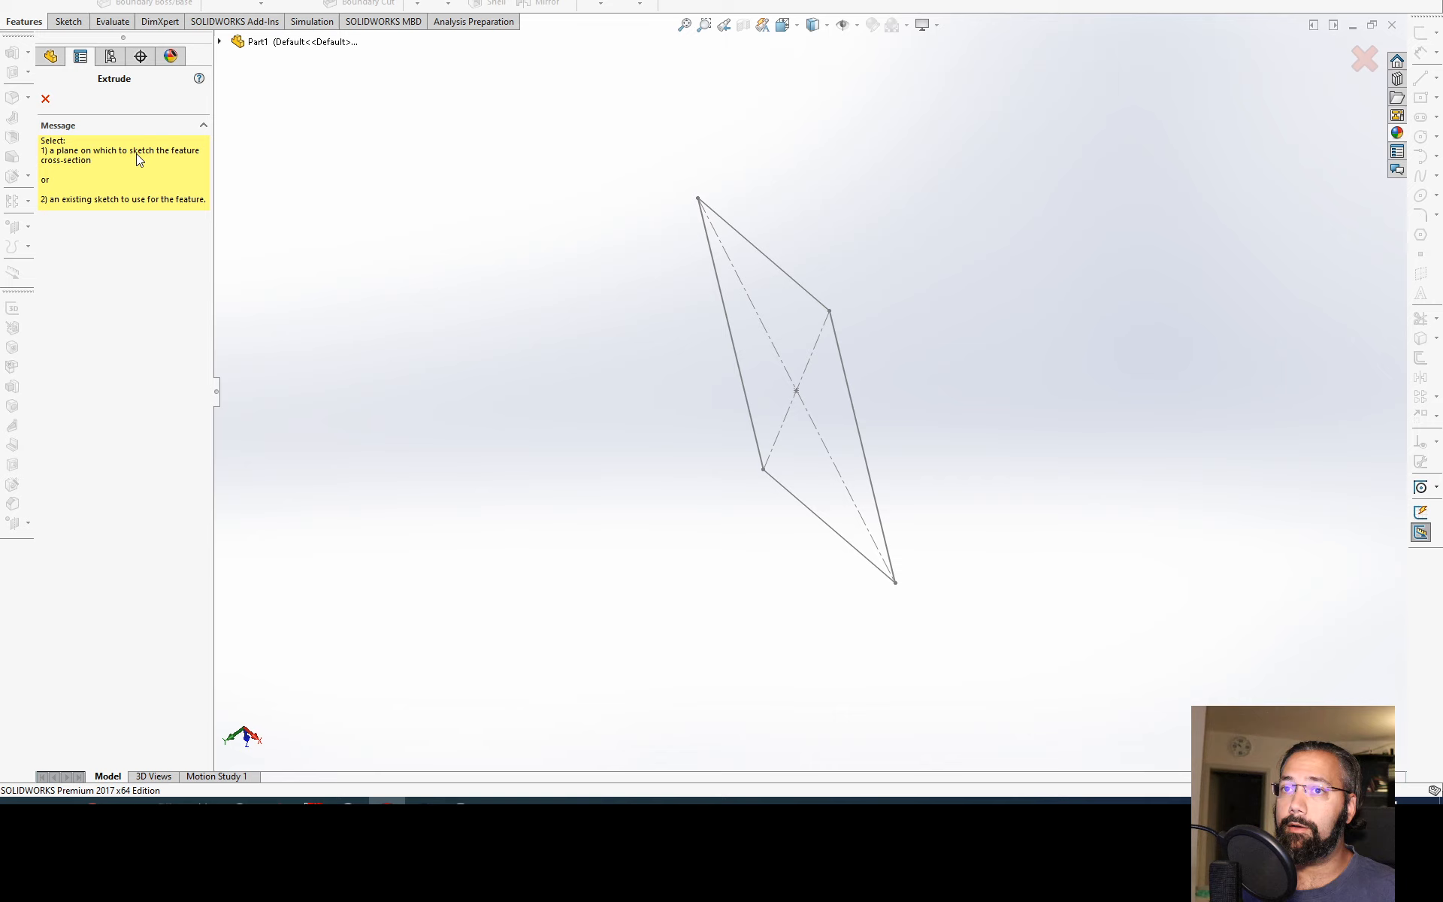
pyautogui.click(219, 42)
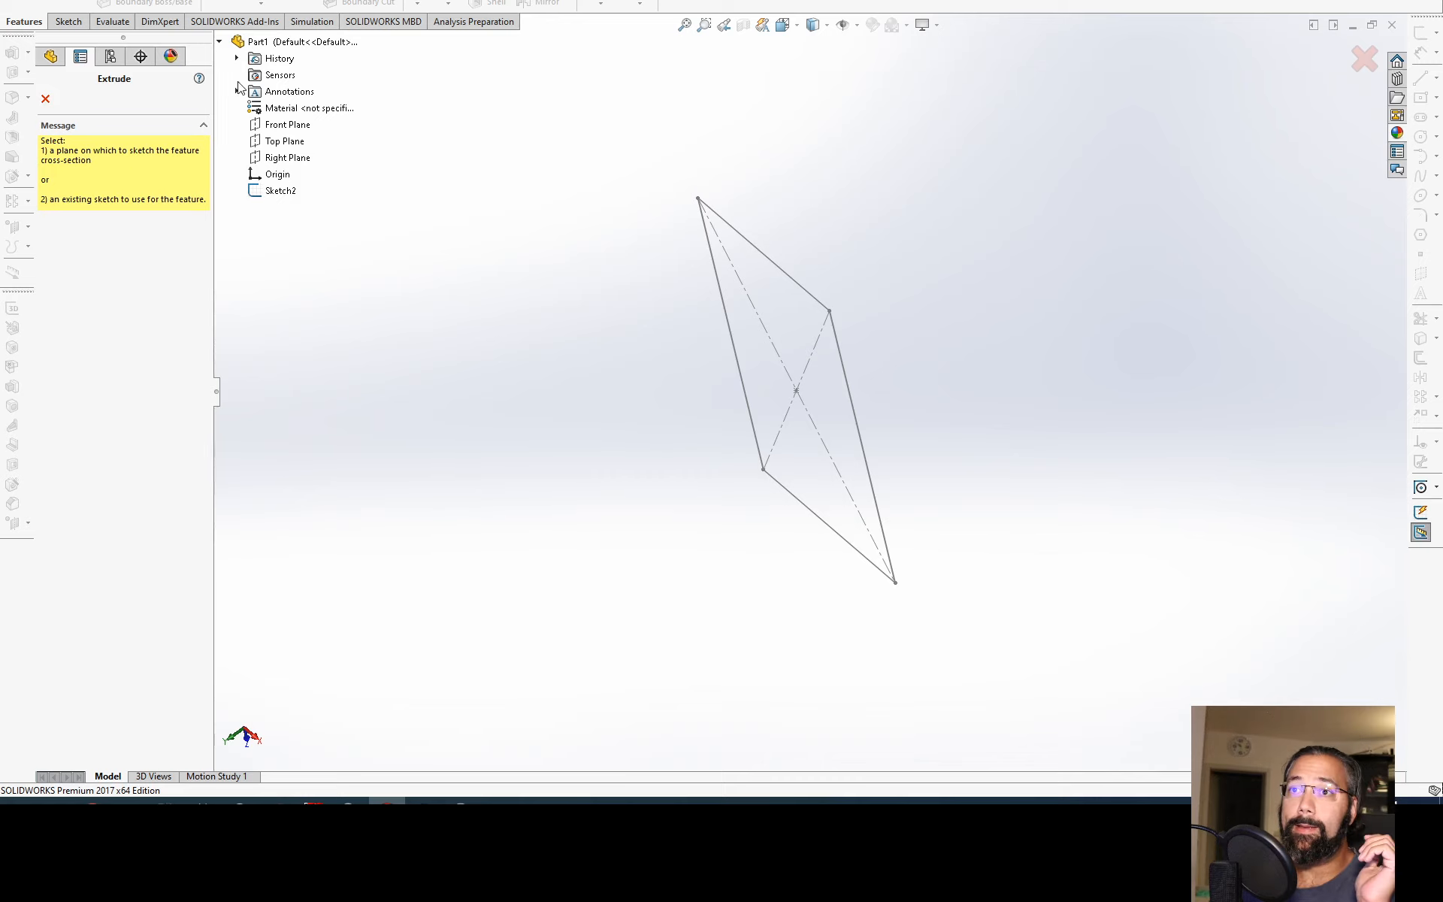
pyautogui.click(243, 42)
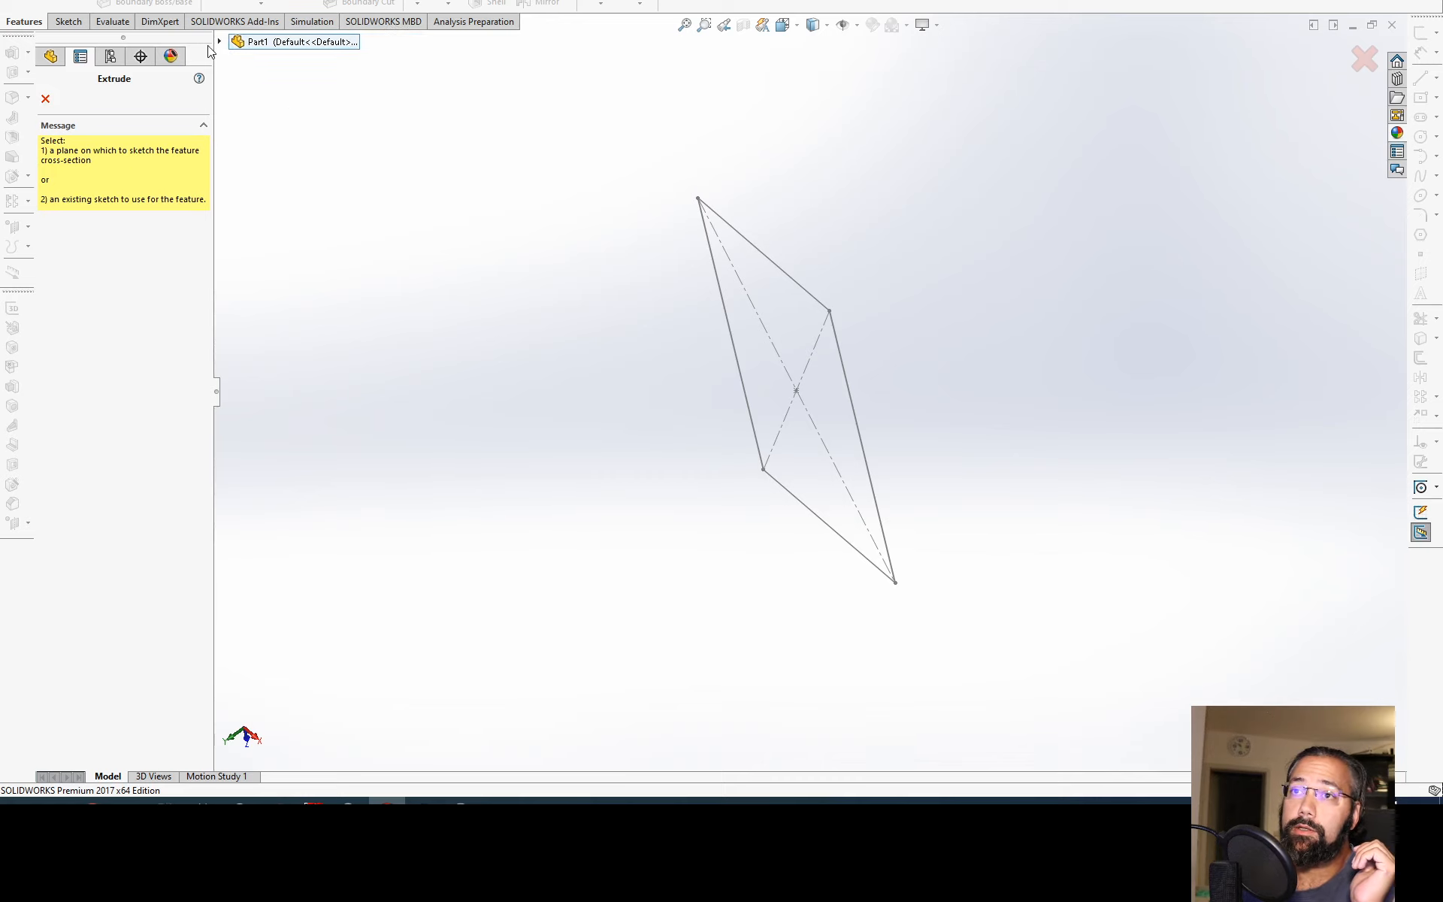
pyautogui.click(220, 42)
pyautogui.moveTo(142, 38); pyautogui.dragTo(155, 447)
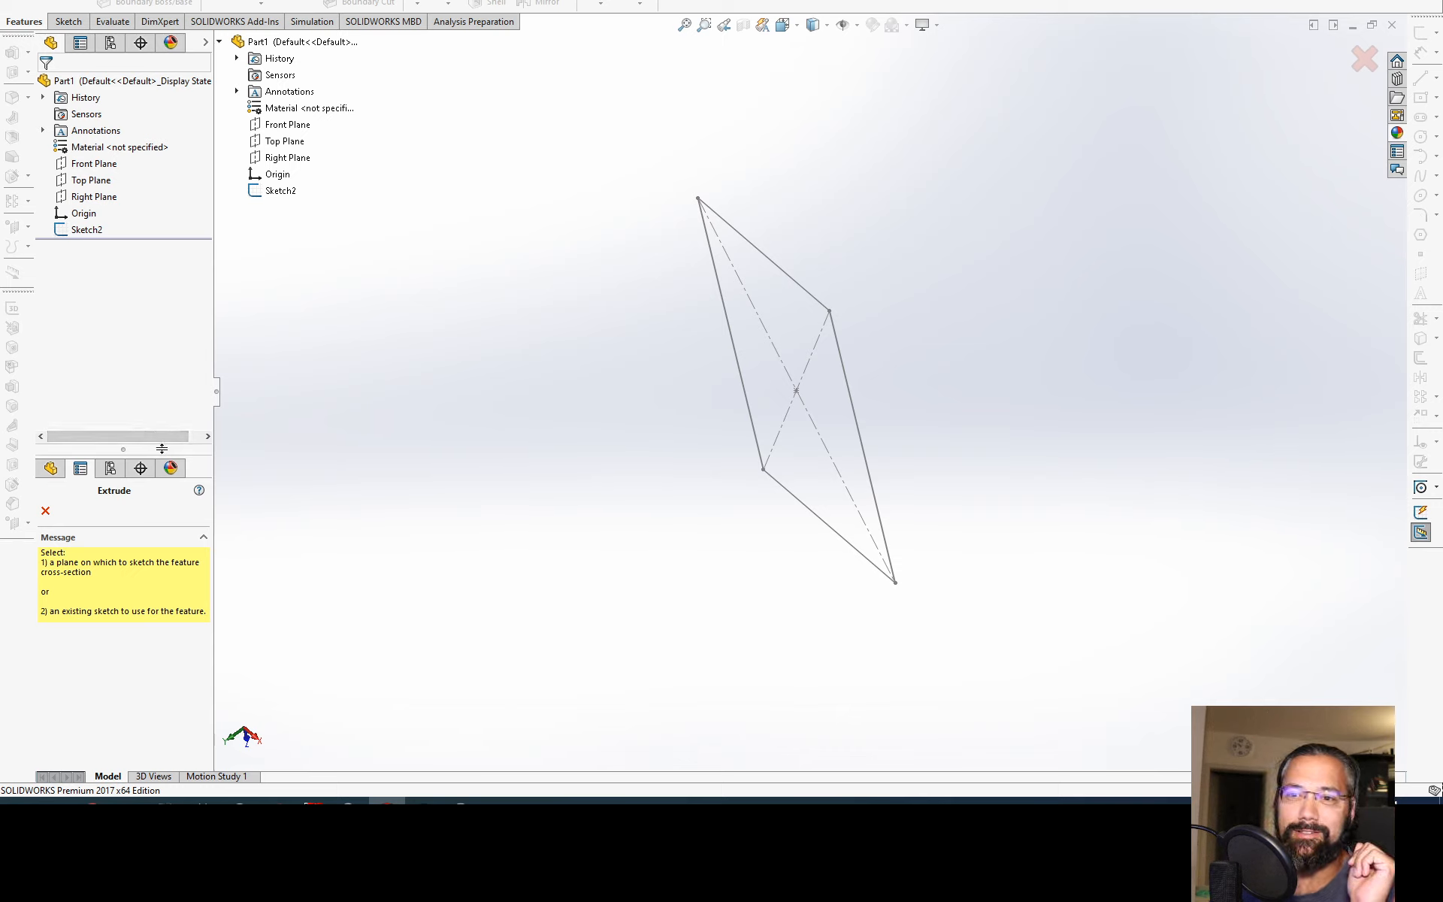
pyautogui.moveTo(145, 83); pyautogui.dragTo(153, 36)
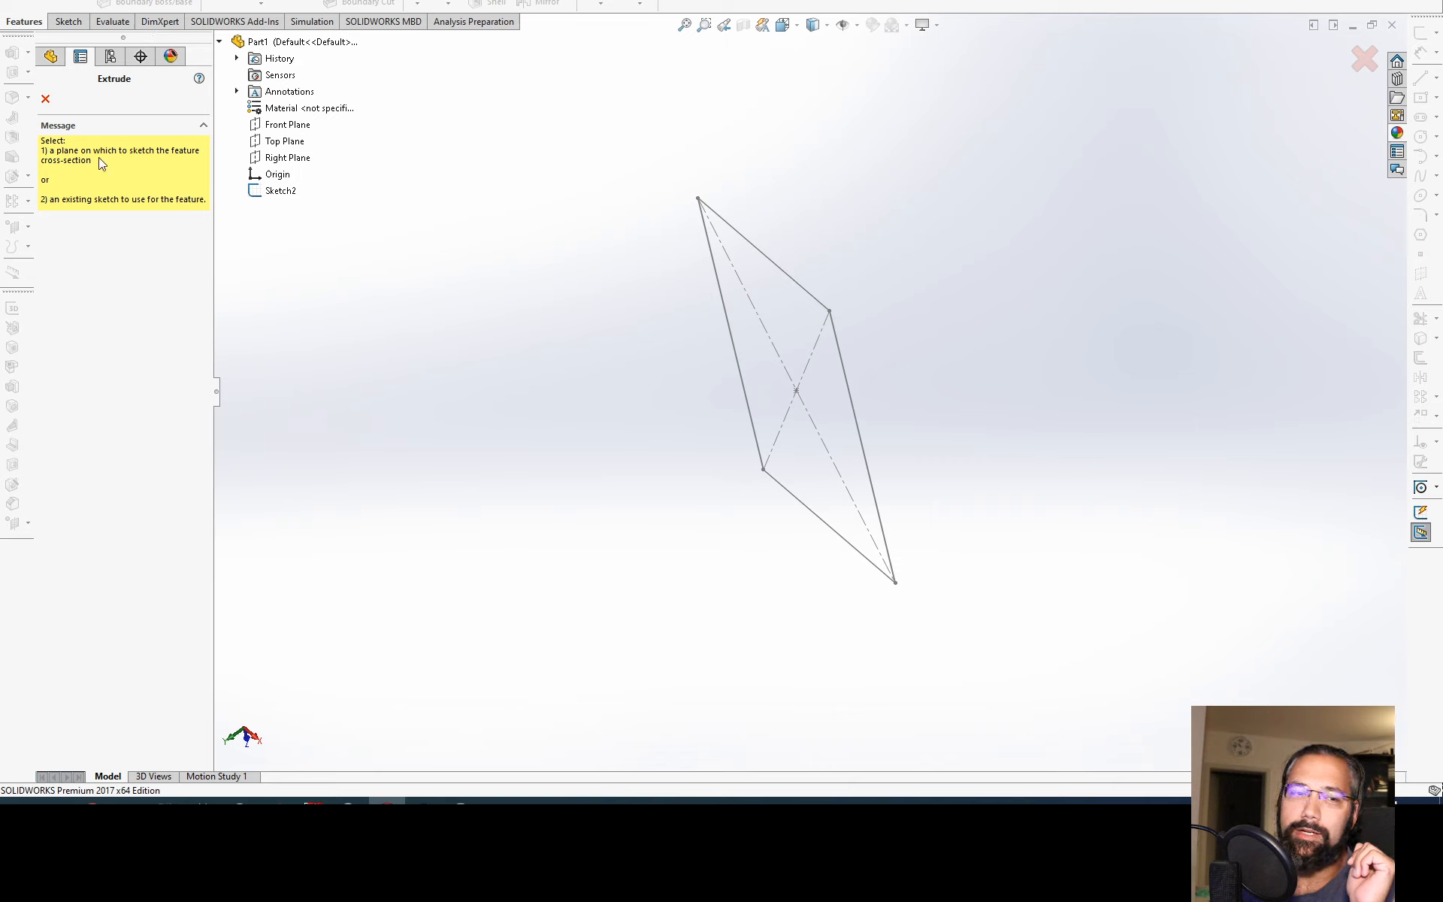
pyautogui.moveTo(117, 33); pyautogui.dragTo(103, 371)
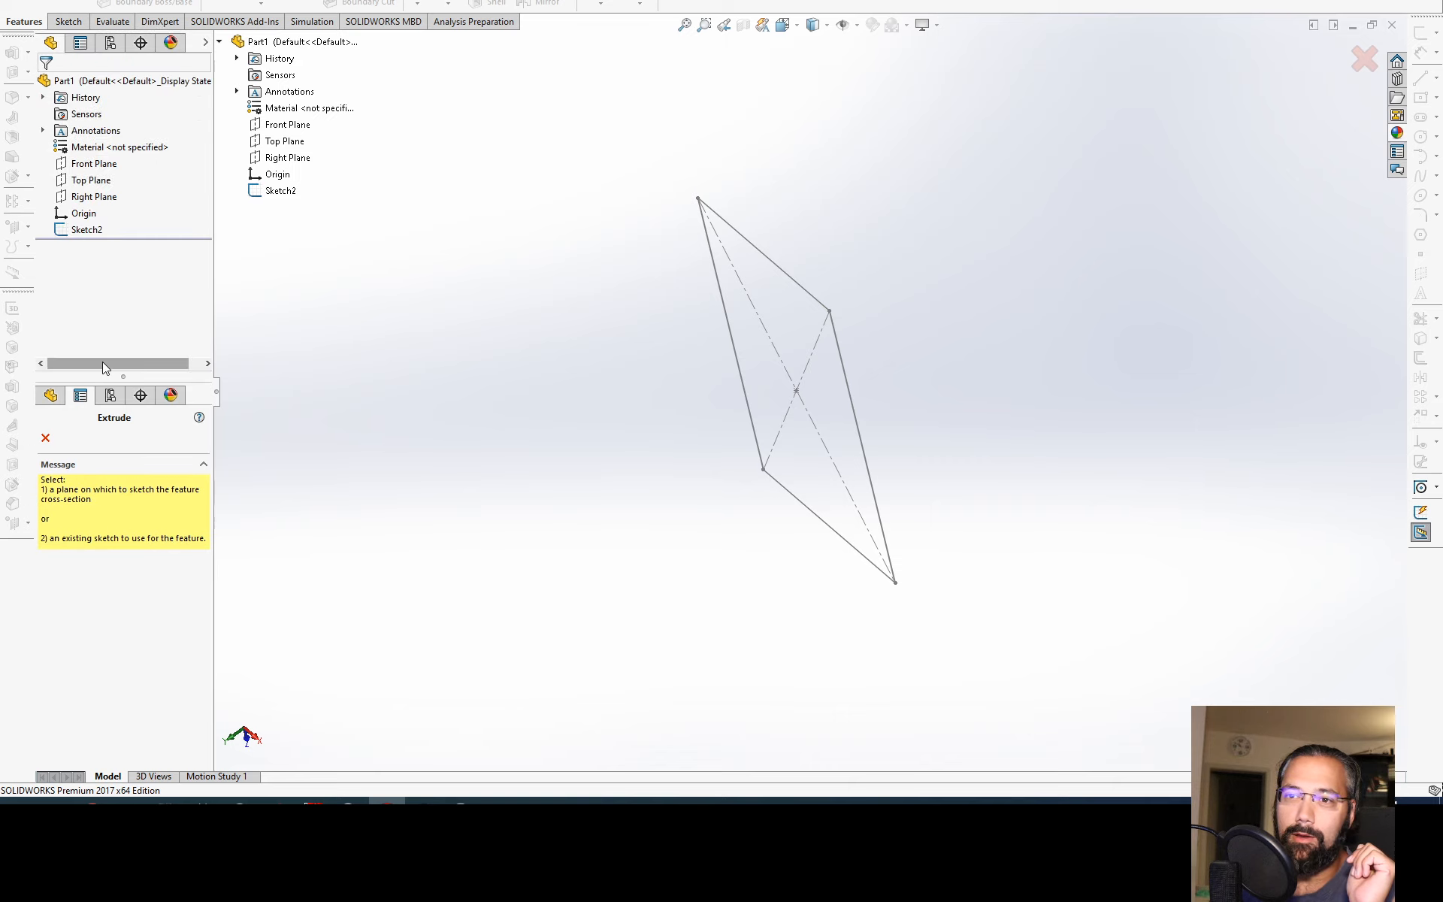
pyautogui.click(86, 229)
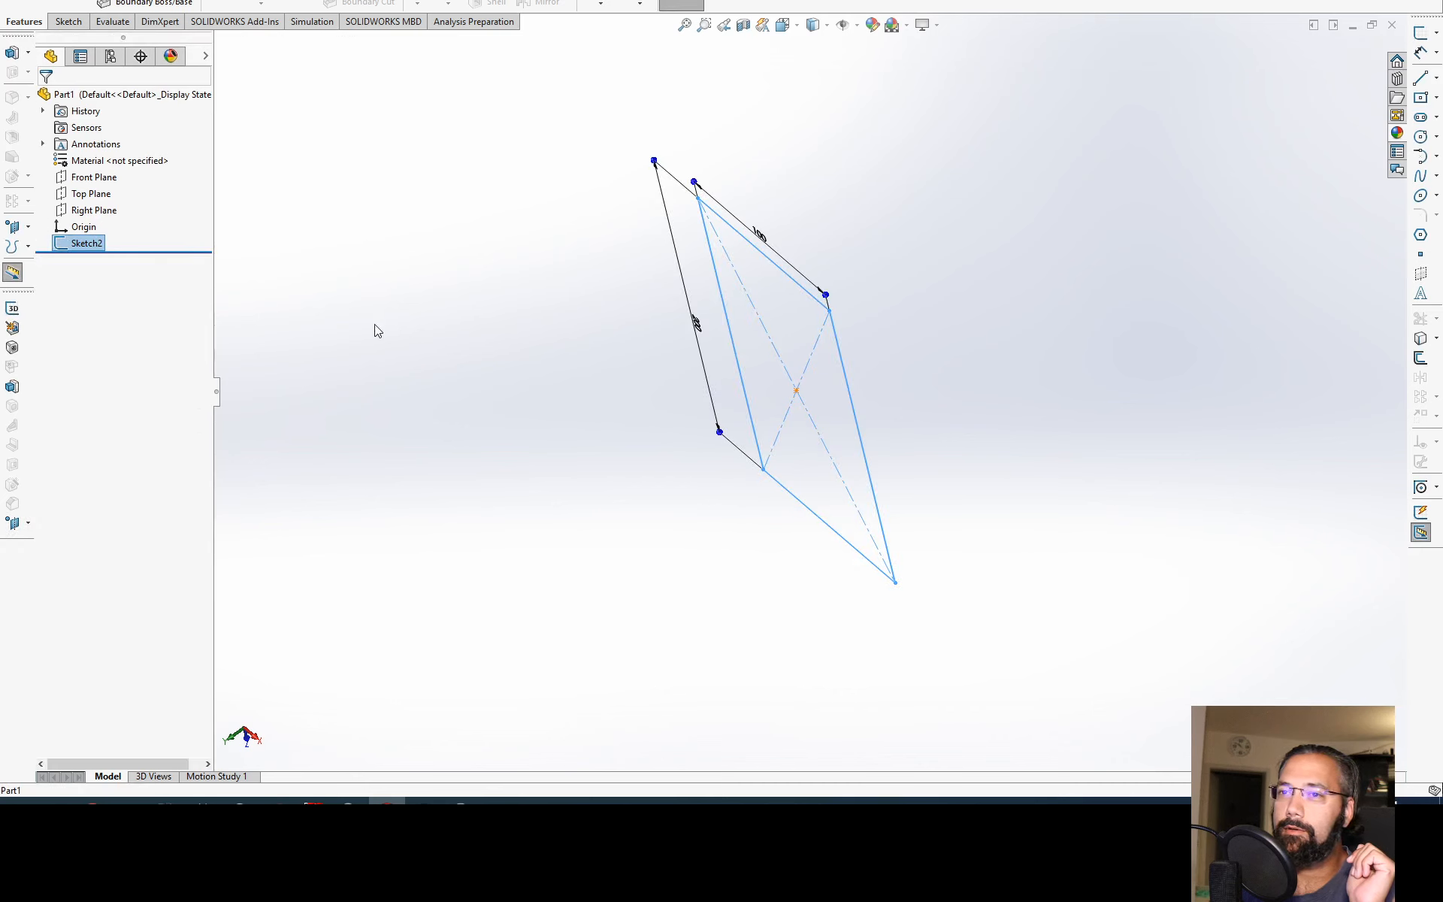
pyautogui.click(26, 6)
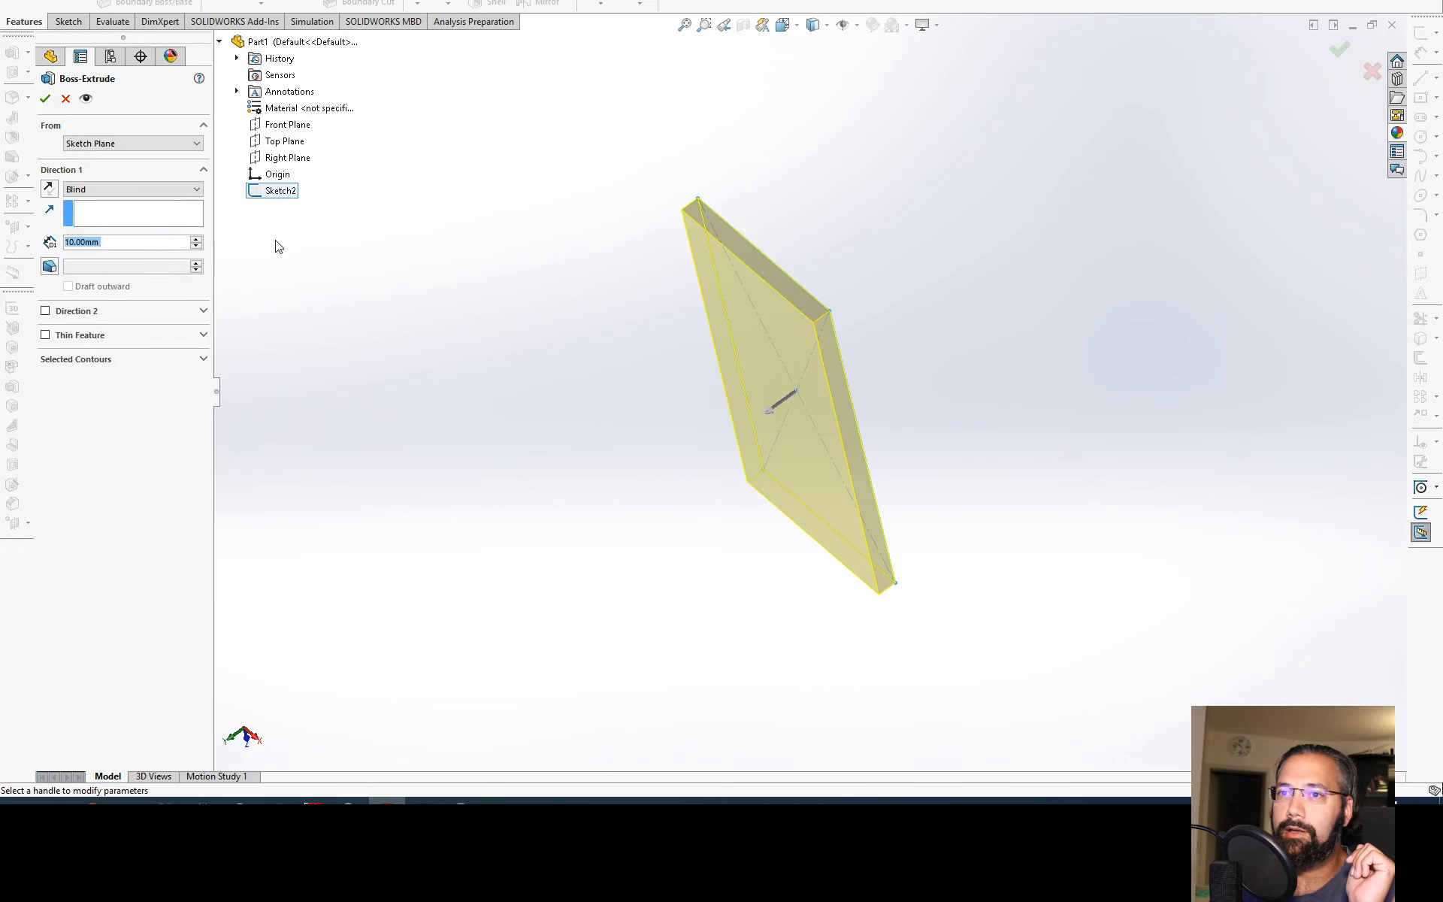
pyautogui.click(65, 98)
pyautogui.click(300, 304)
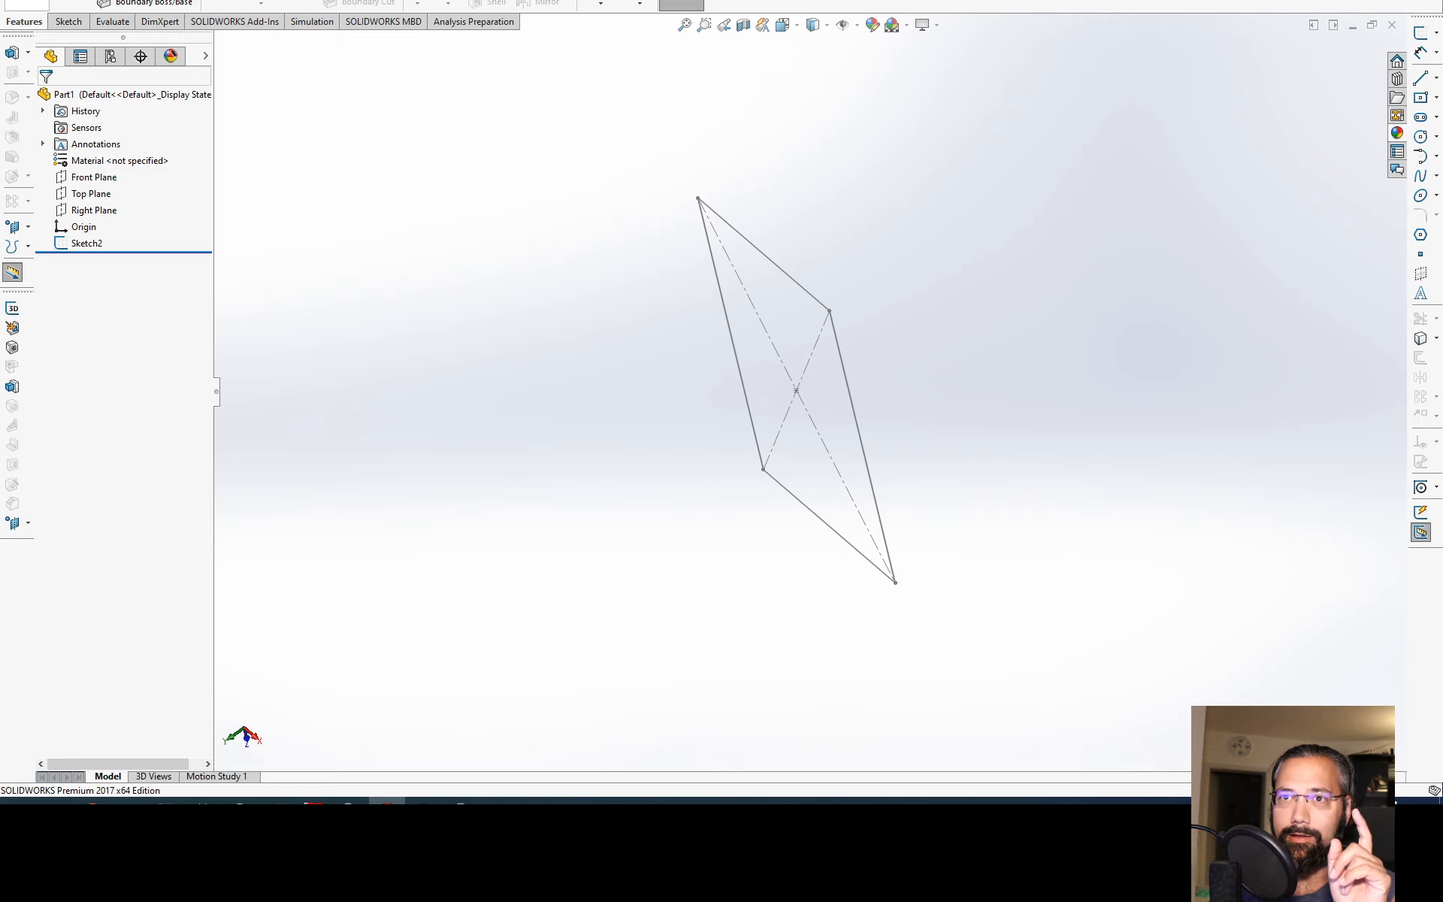
# Step: Start an Extruded Boss/Base from Sketch2 with the Blind end condition, and widen its settings pane
pyautogui.click(27, 3)
pyautogui.click(293, 191)
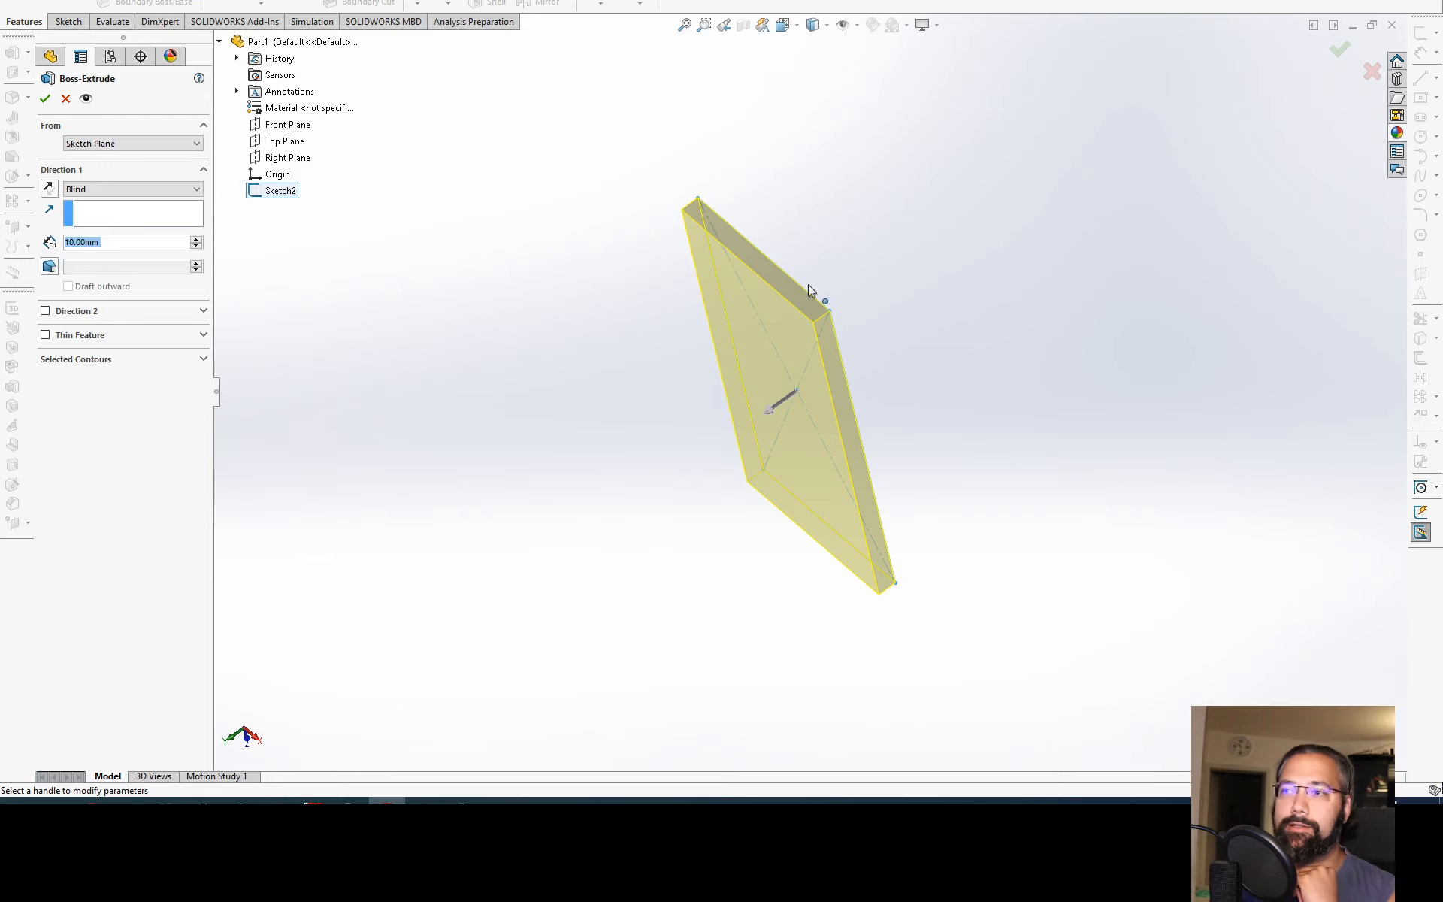
pyautogui.moveTo(839, 257); pyautogui.dragTo(813, 336, button='middle')
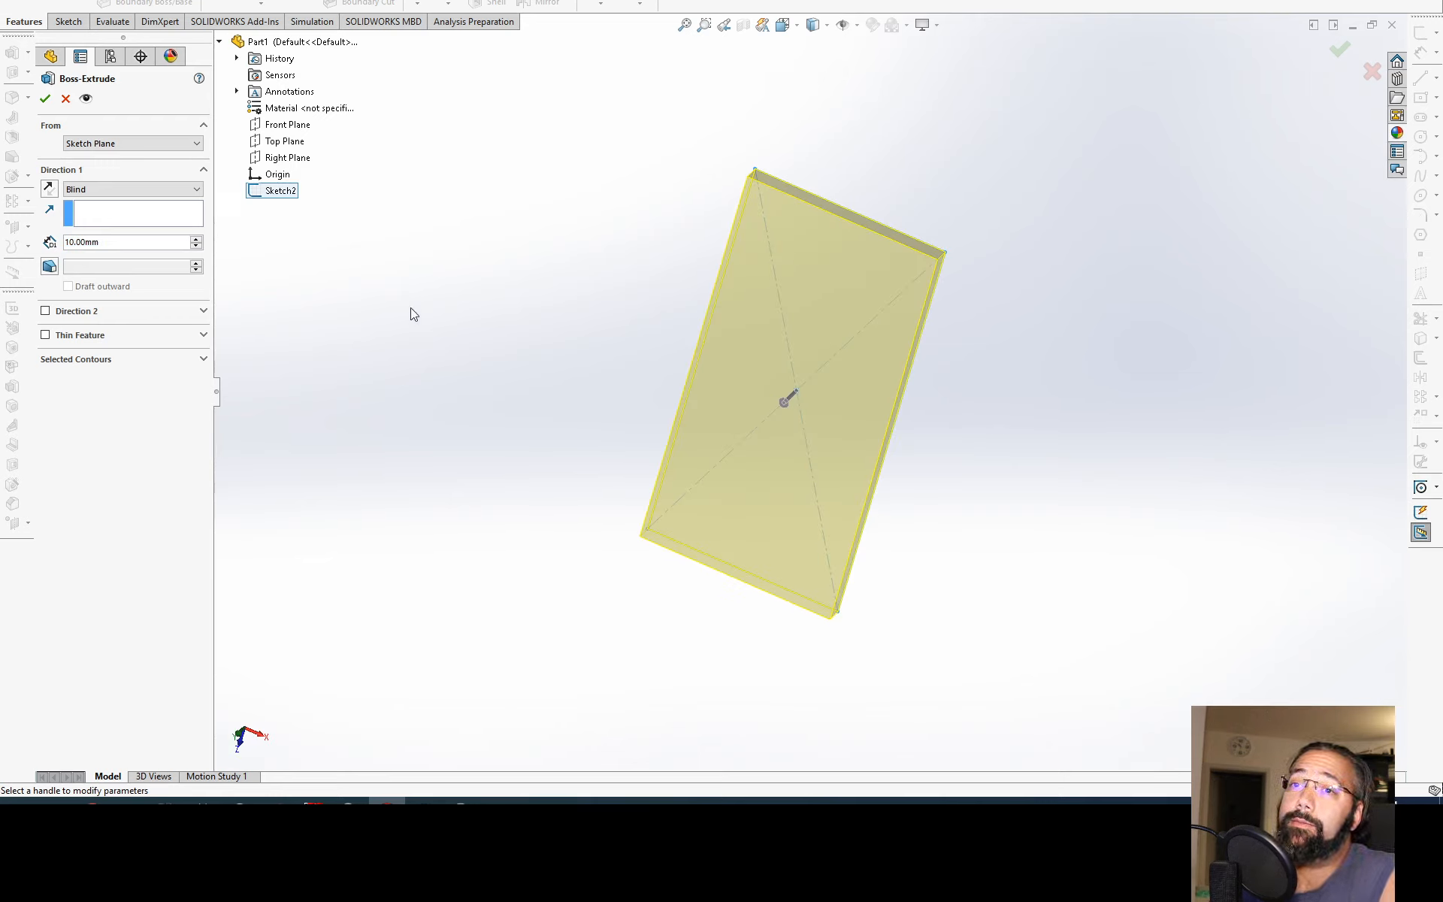
pyautogui.click(168, 192)
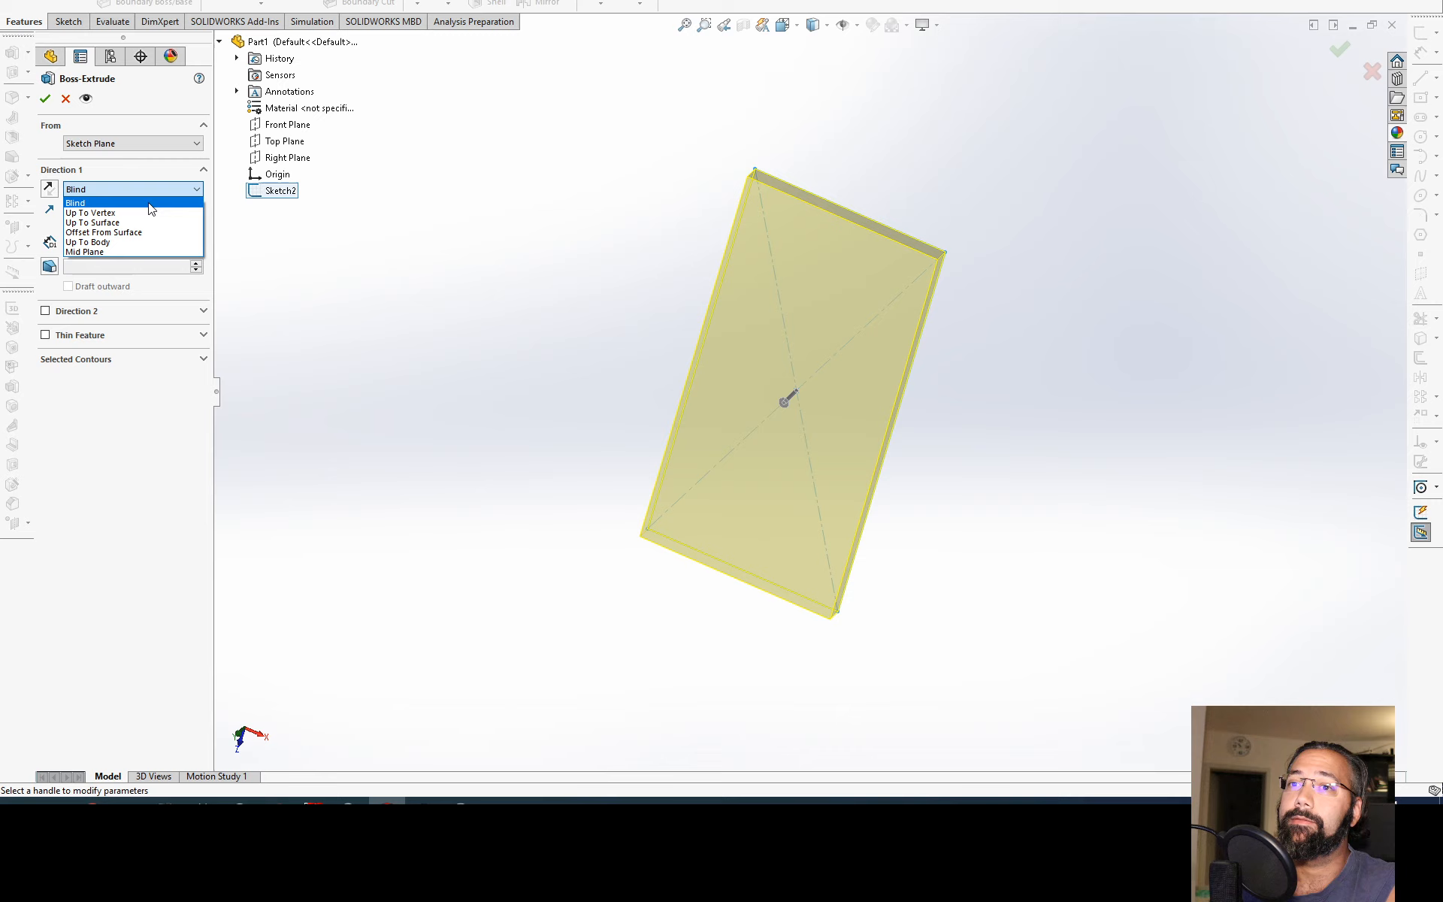
pyautogui.click(154, 190)
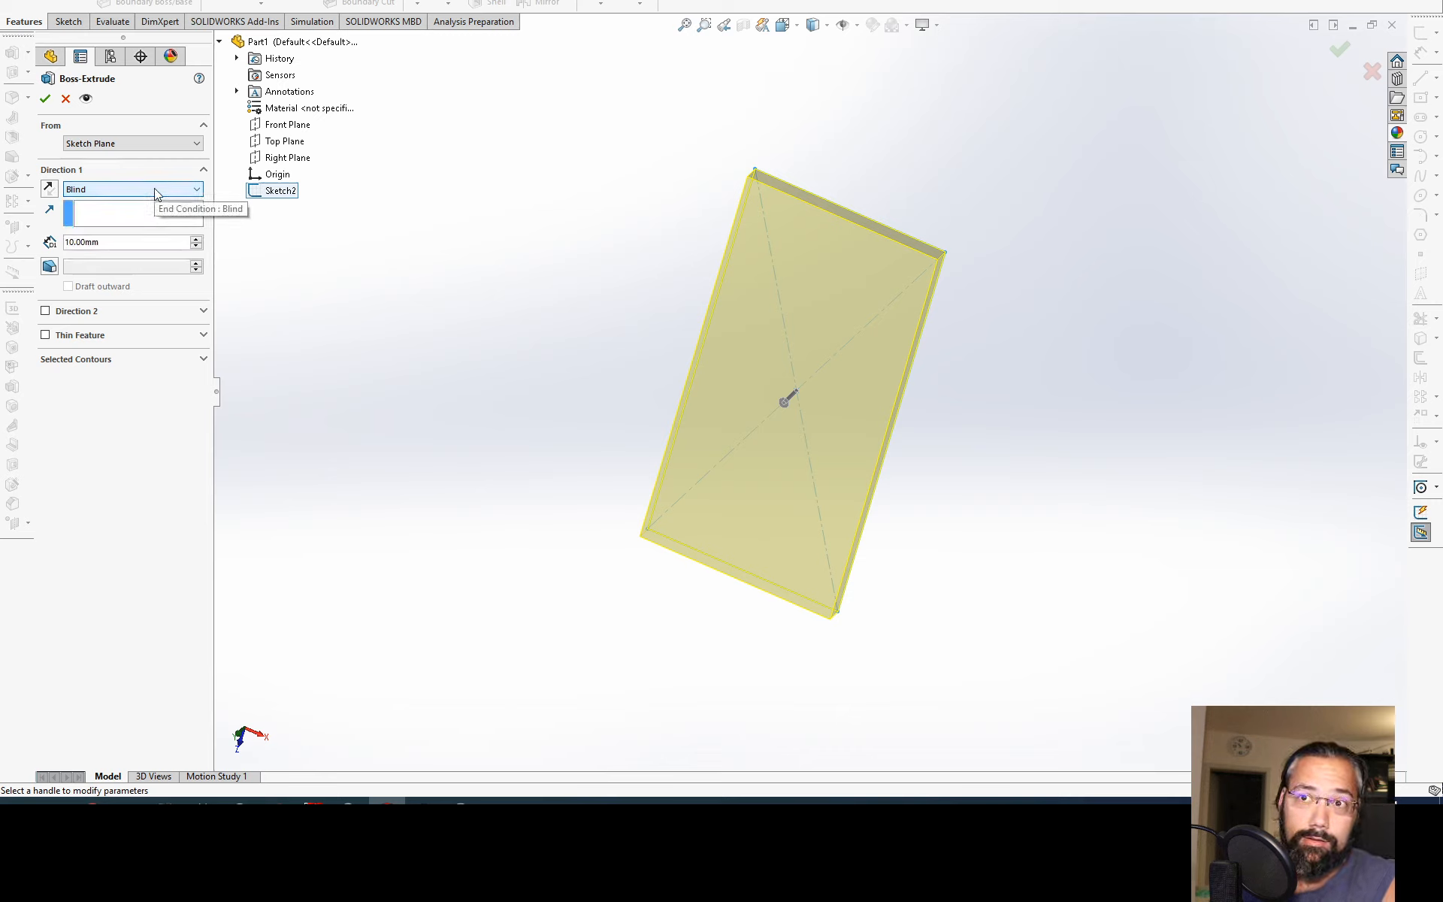
pyautogui.click(215, 392)
pyautogui.moveTo(198, 374); pyautogui.dragTo(223, 47)
# Step: Try starting the extrusion at a 40 mm offset from the sketch plane, flipping the offset direction and back
pyautogui.click(80, 156)
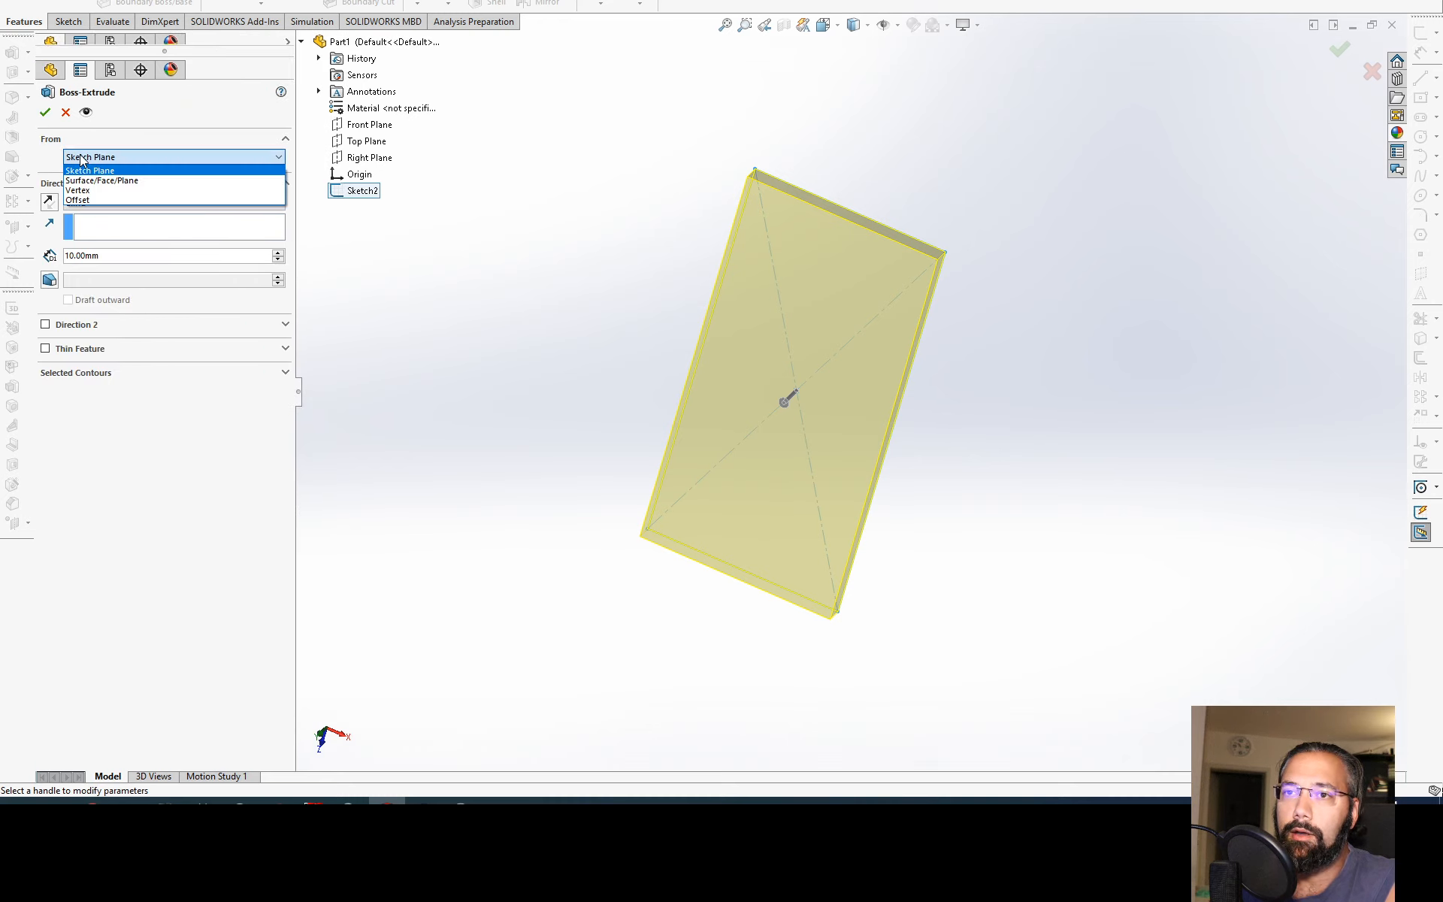
pyautogui.click(87, 199)
pyautogui.moveTo(639, 334); pyautogui.dragTo(524, 392, button='middle')
pyautogui.click(278, 177)
pyautogui.click(279, 176)
pyautogui.click(278, 177)
pyautogui.click(278, 176)
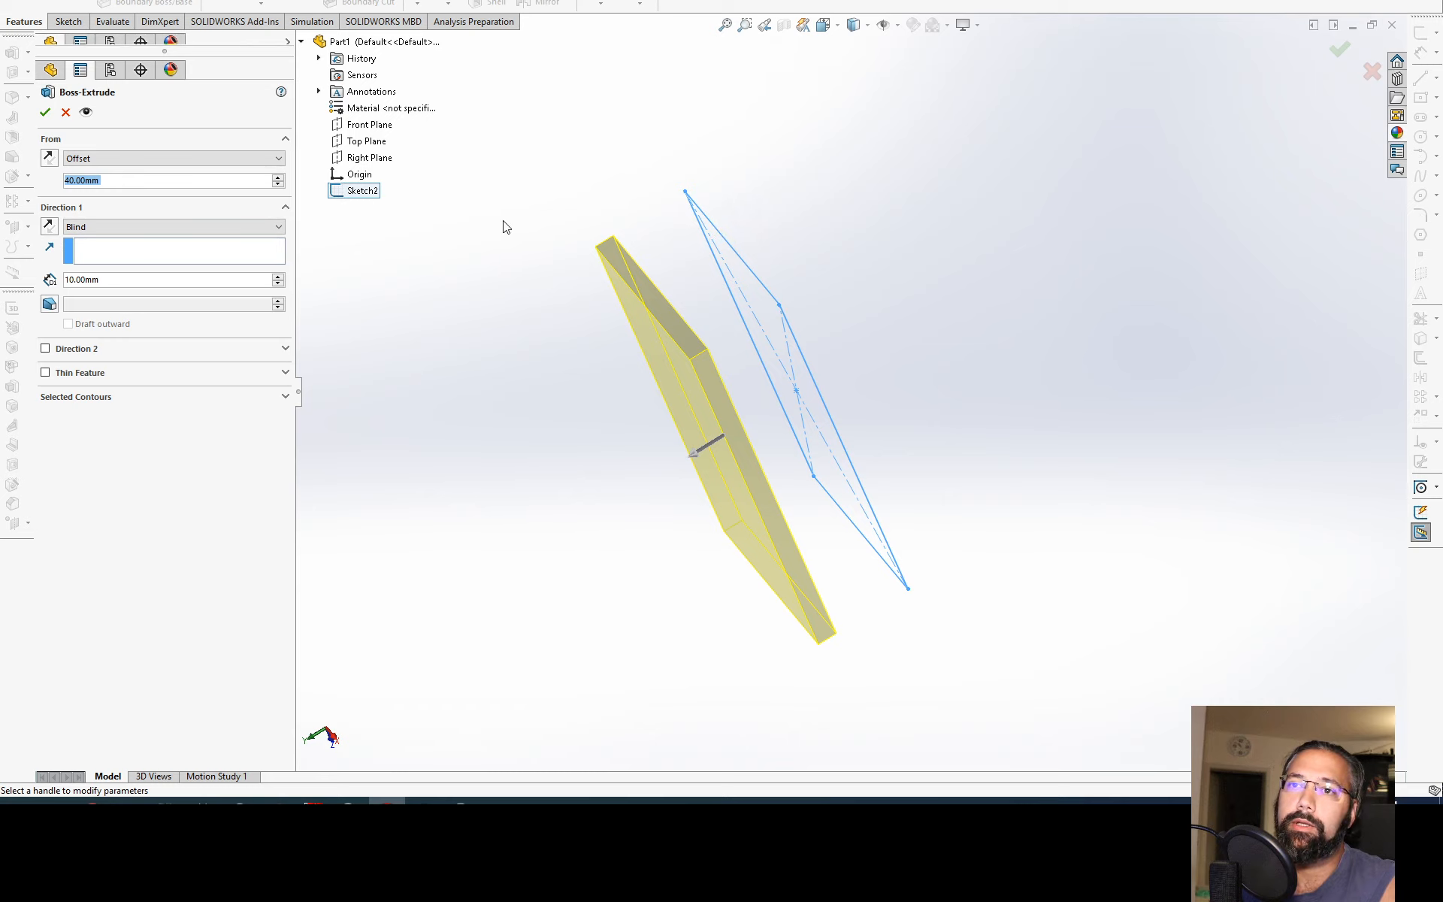
pyautogui.click(49, 158)
pyautogui.click(49, 158)
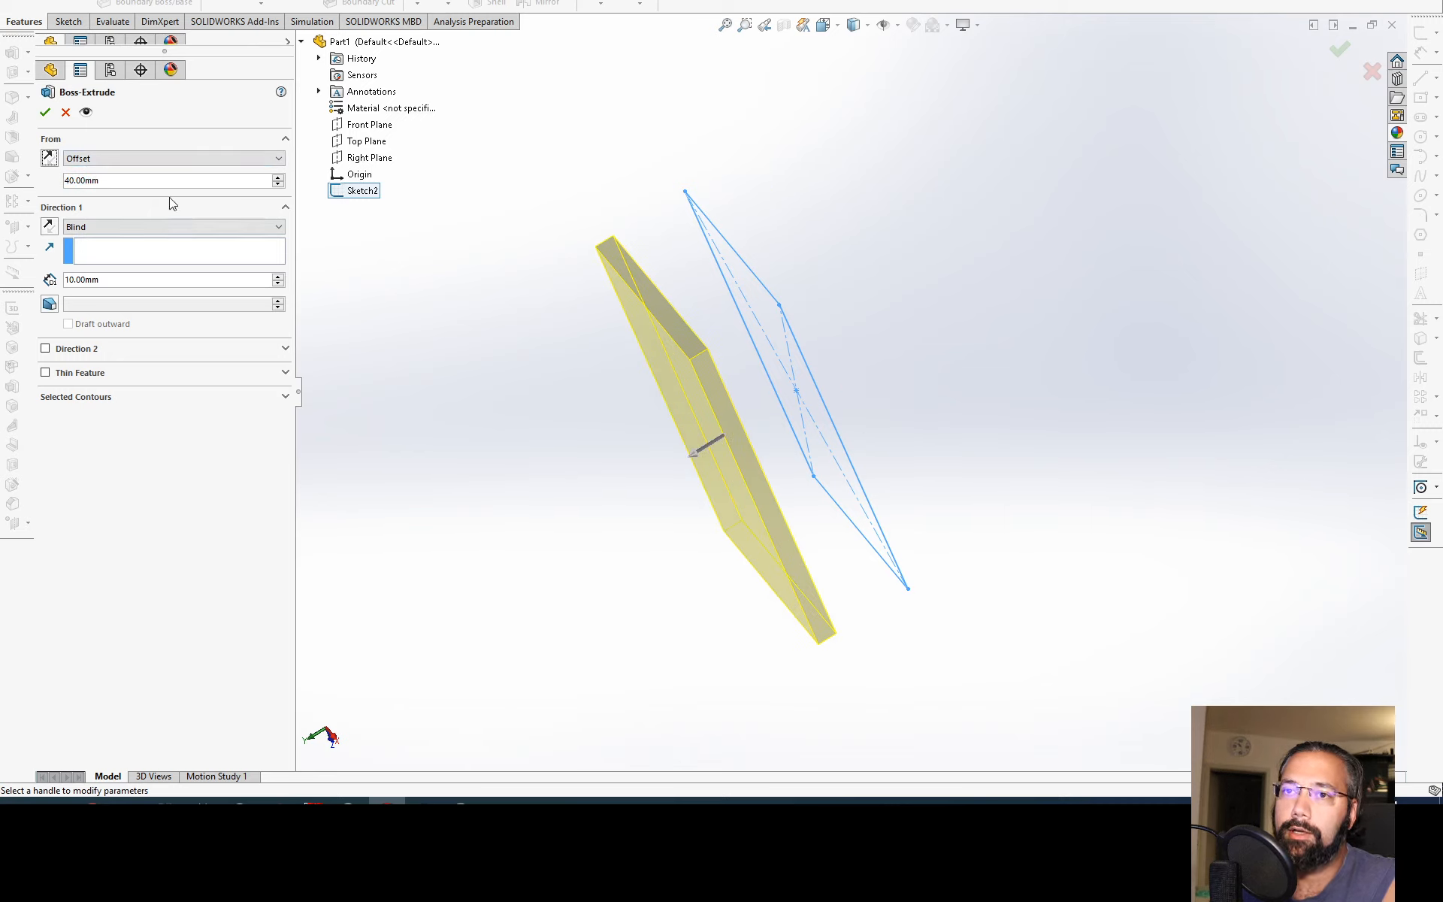
# Step: Try Vertex as the extrusion's start condition, and return it to Sketch Plane
pyautogui.click(177, 161)
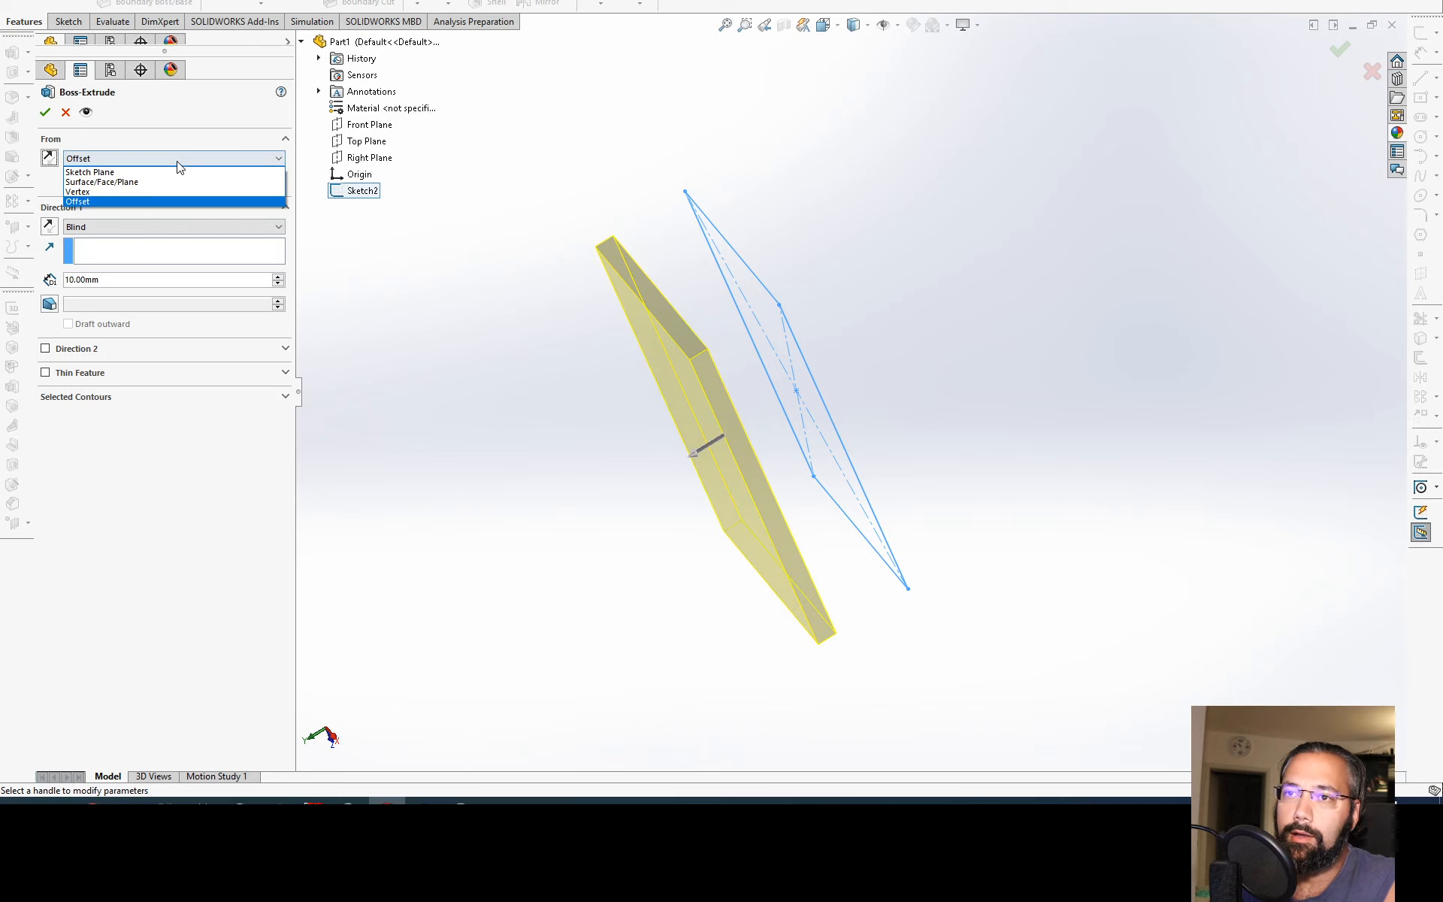
pyautogui.click(135, 192)
pyautogui.click(128, 158)
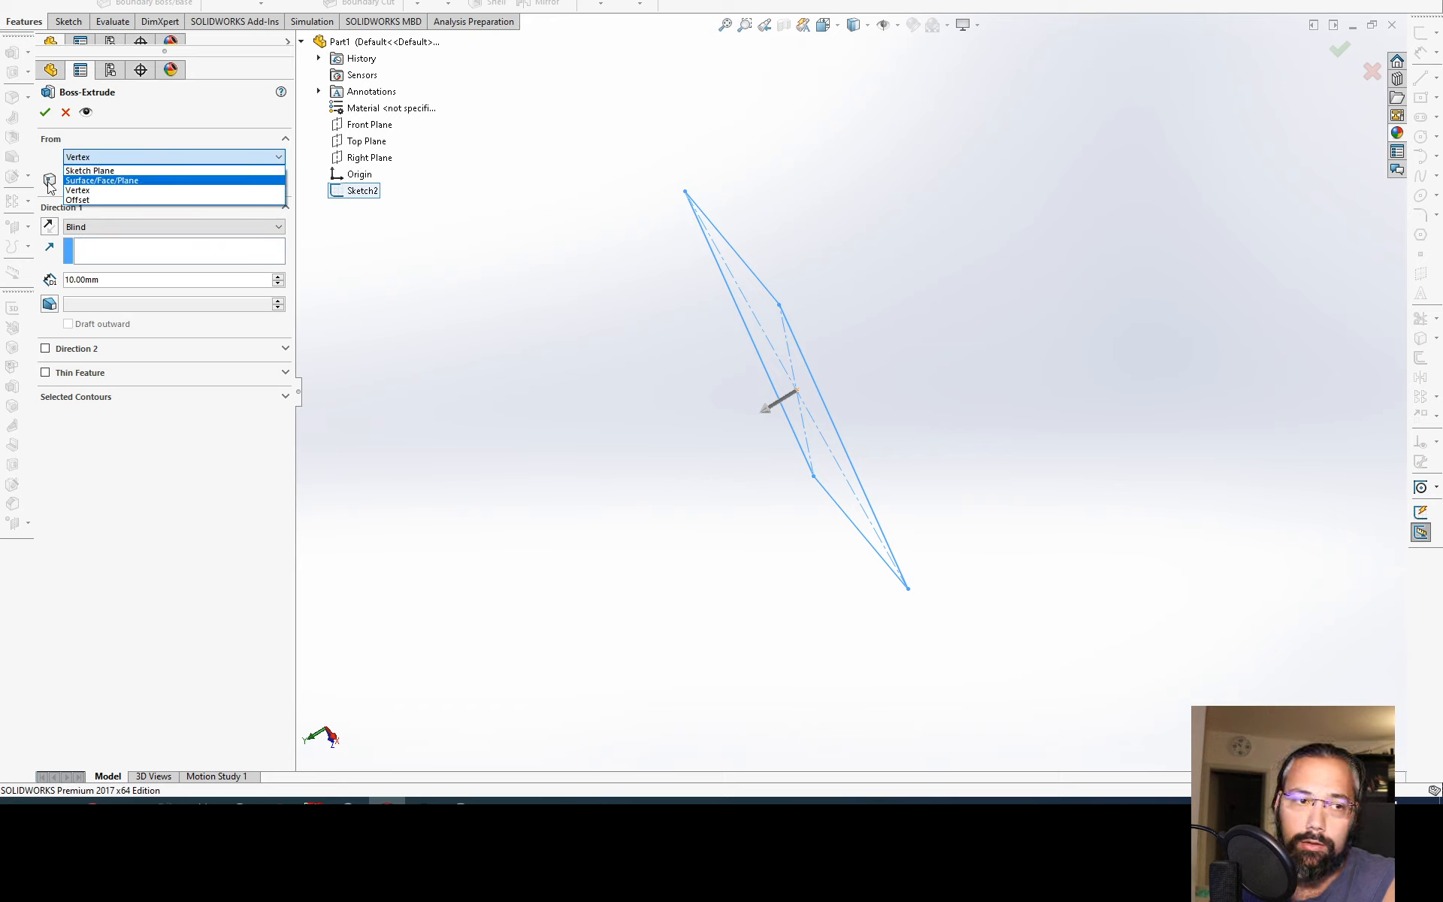
pyautogui.click(124, 173)
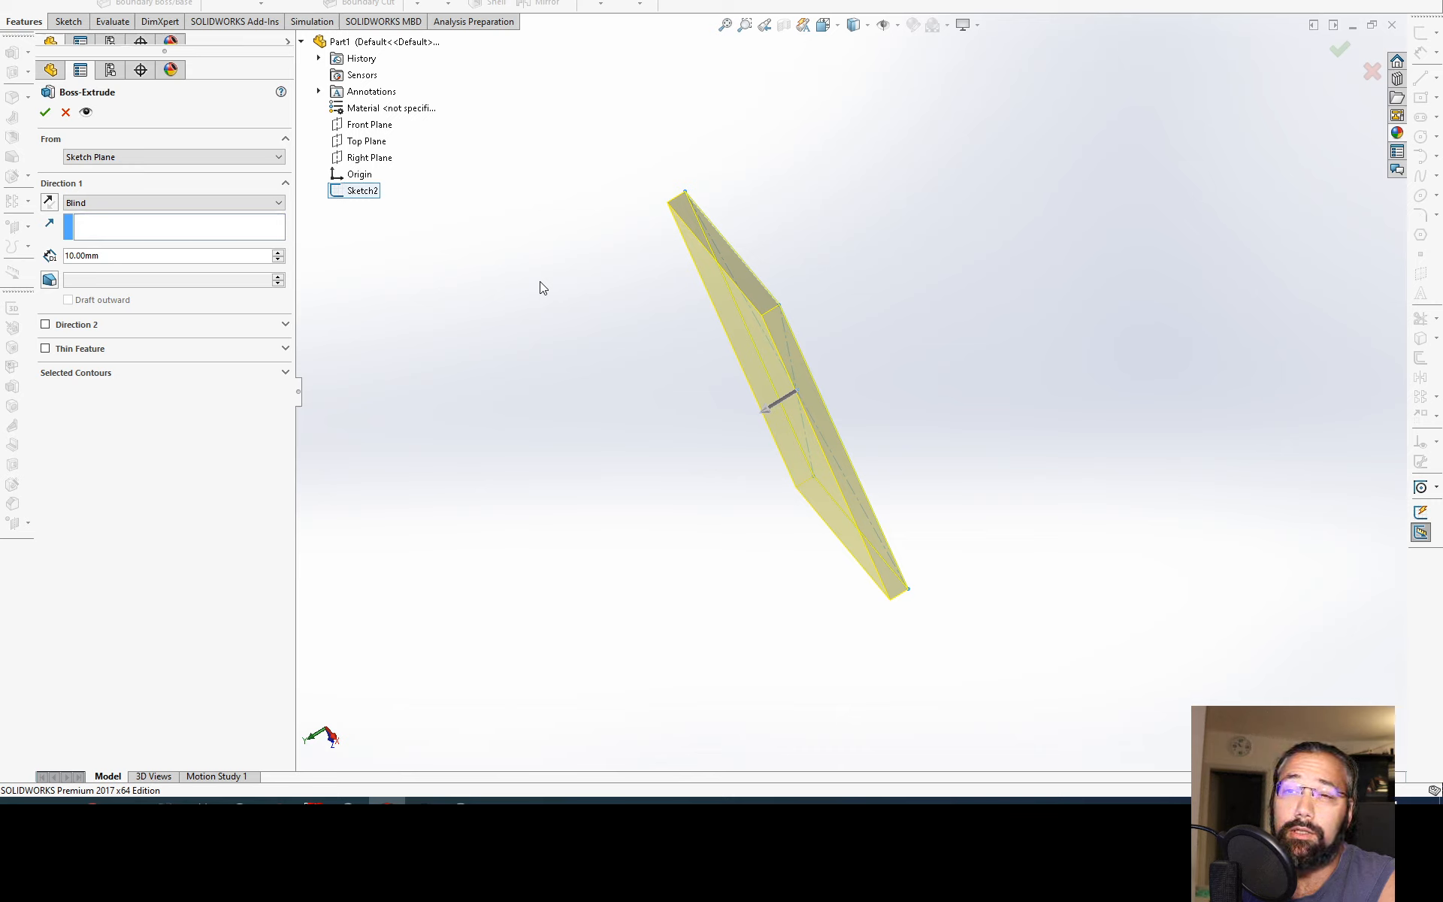
# Step: Try adding a 10 mm Blind second direction to the extrusion, and turn it off again
pyautogui.click(156, 202)
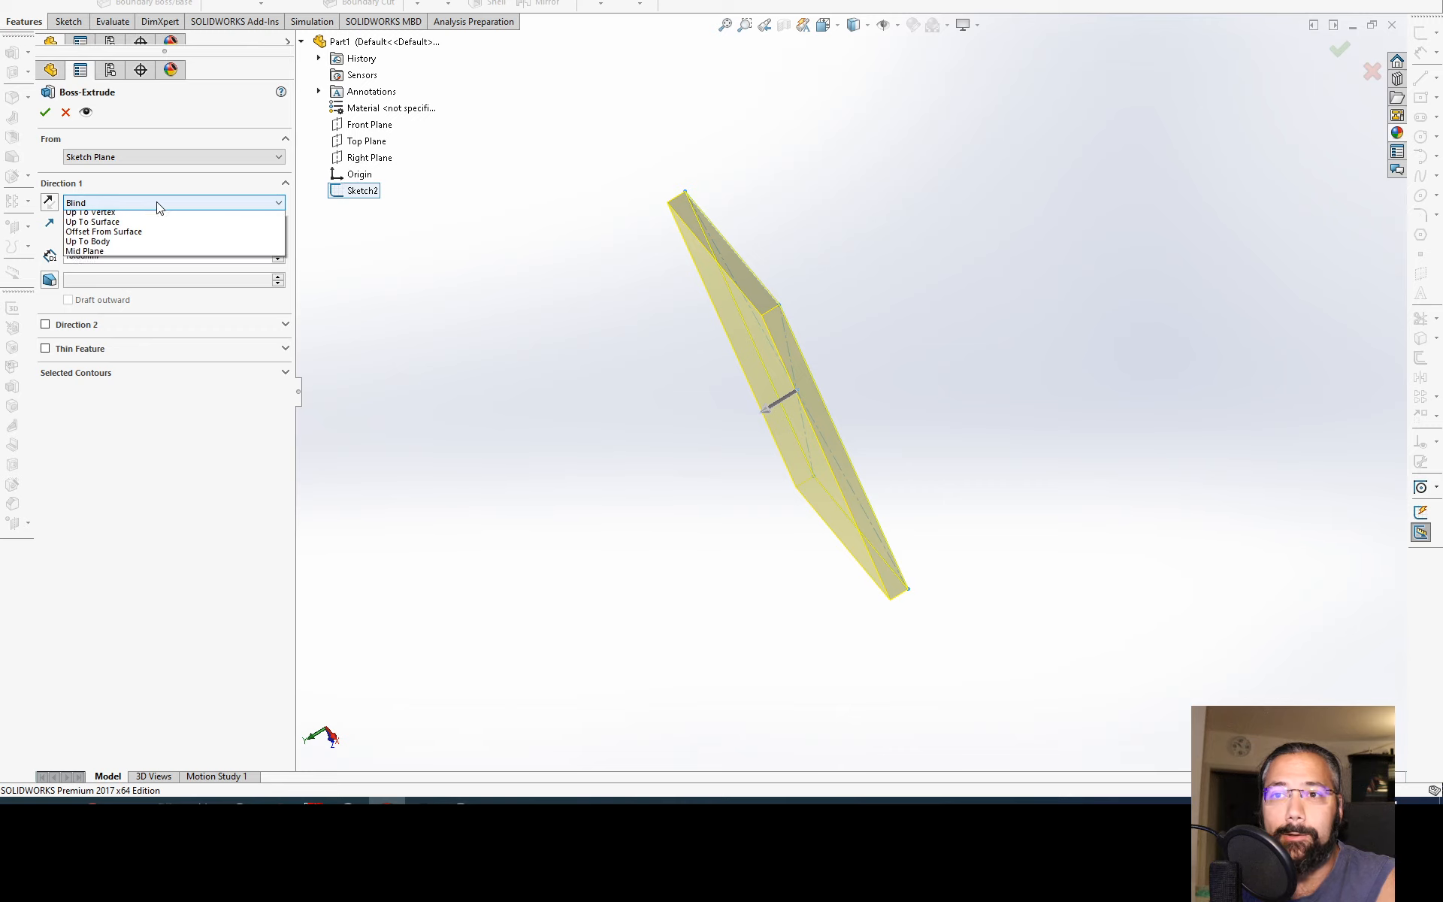
pyautogui.click(64, 190)
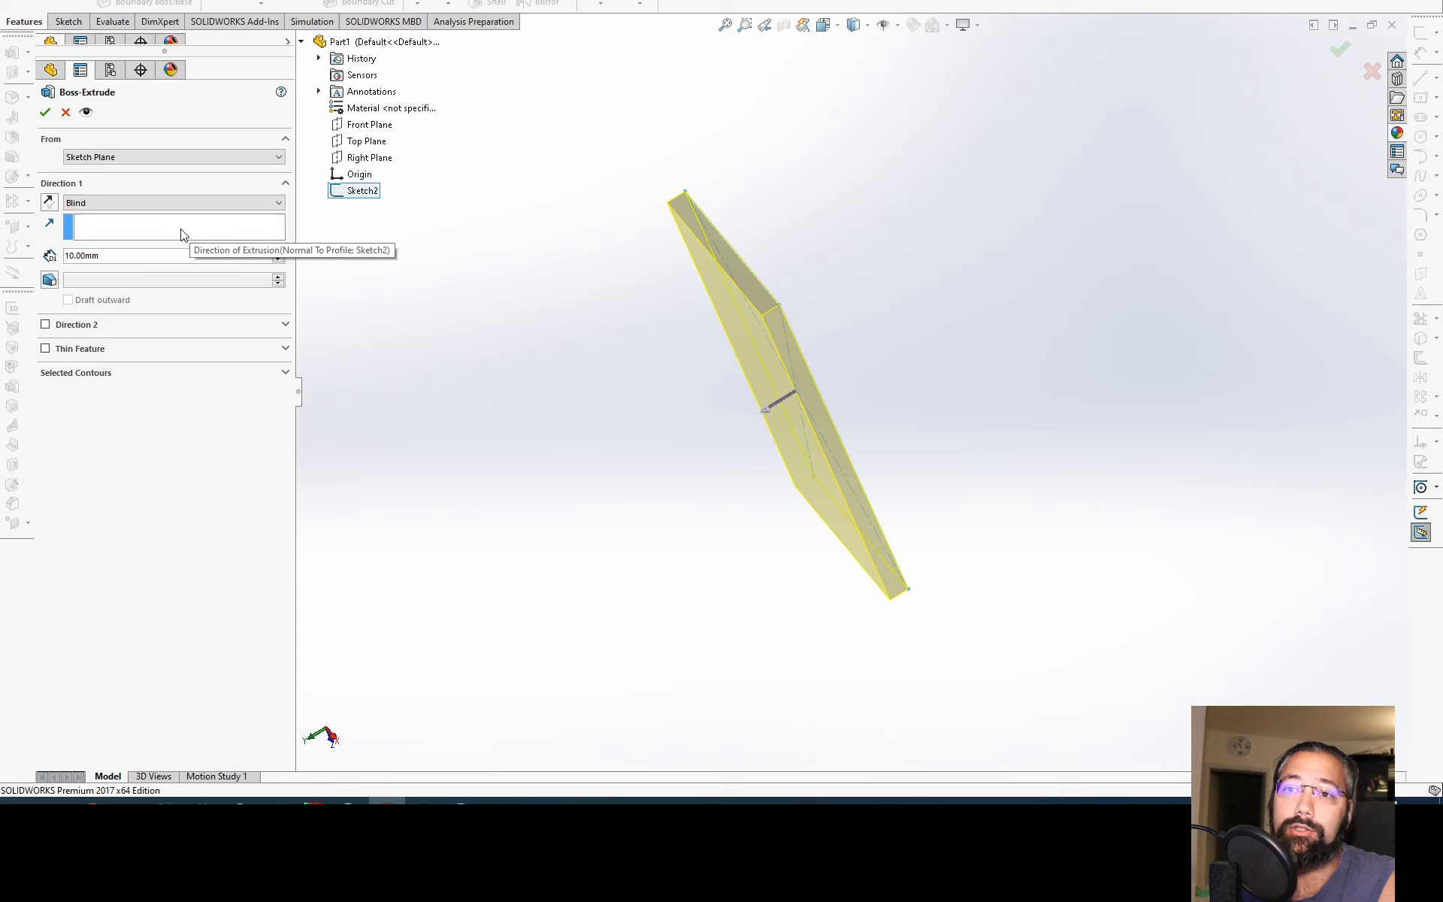
pyautogui.click(45, 325)
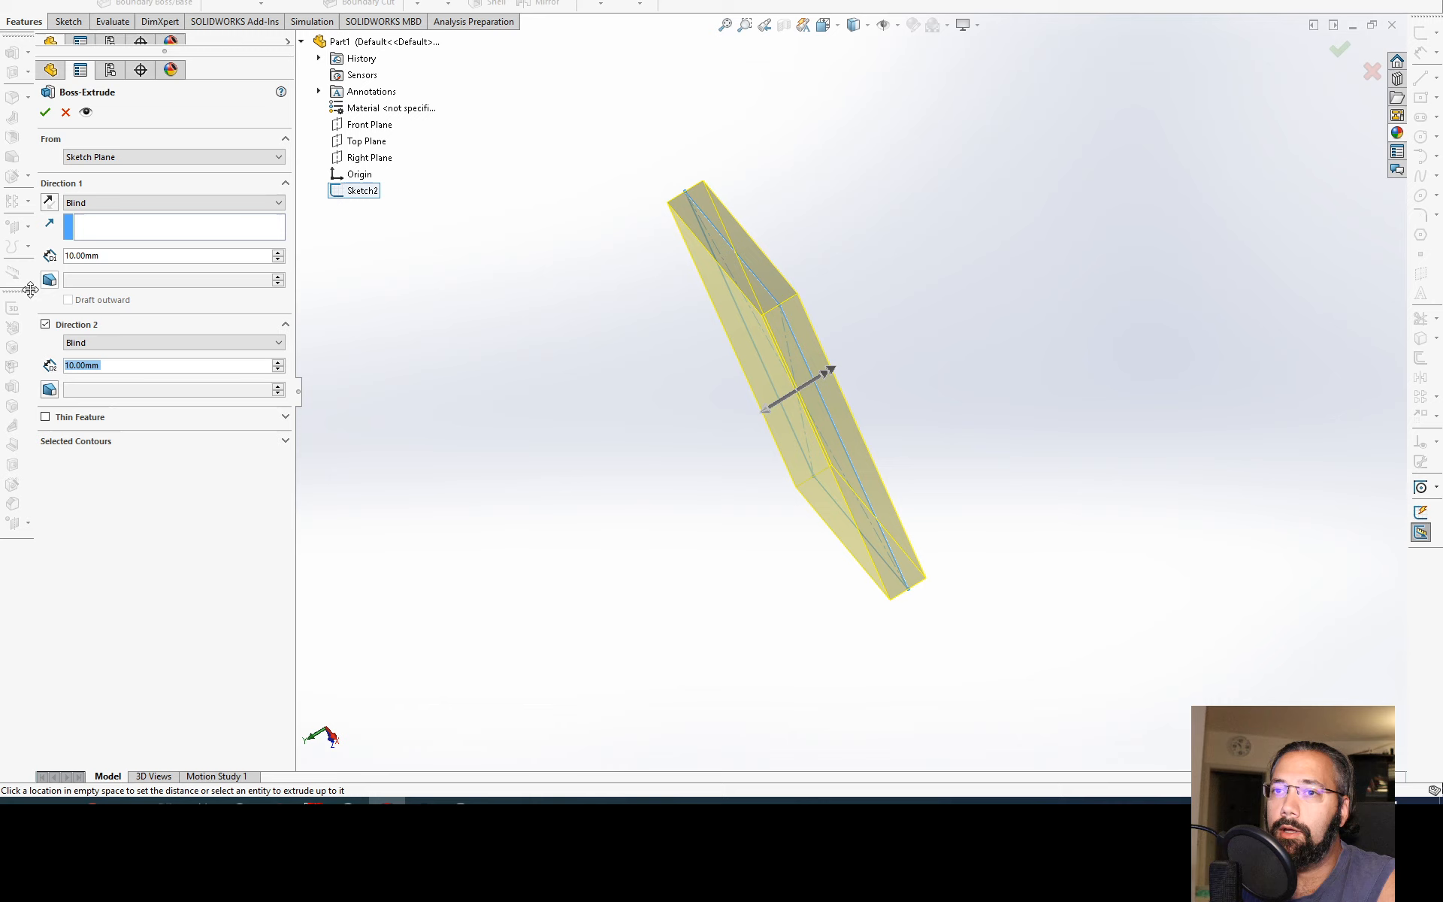
pyautogui.click(45, 325)
# Step: Set the extrusion's end condition to Mid Plane and raise its depth to 40 mm
pyautogui.click(109, 203)
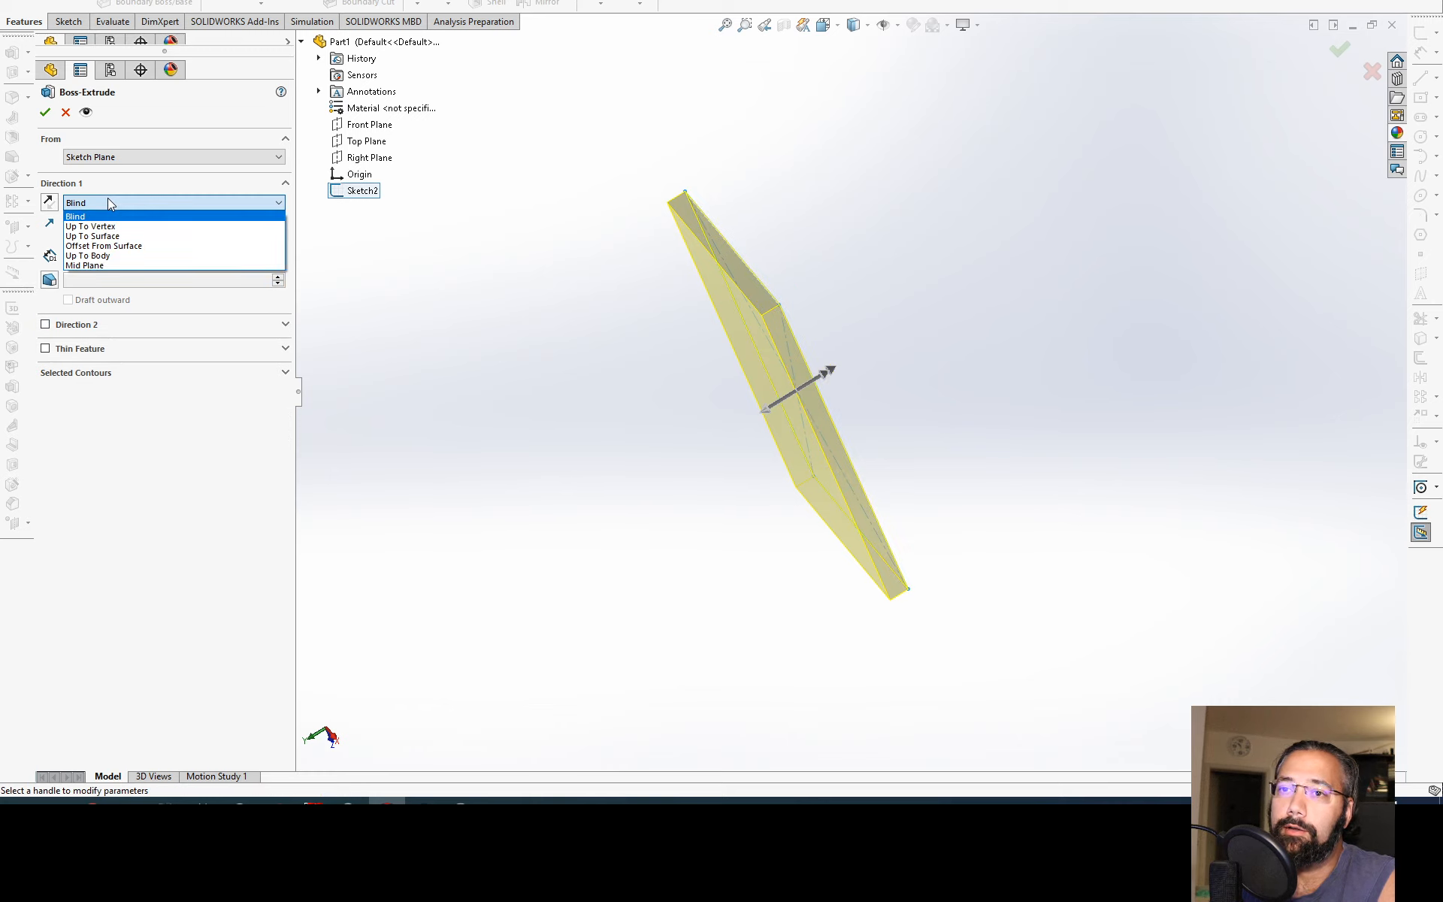
pyautogui.click(132, 267)
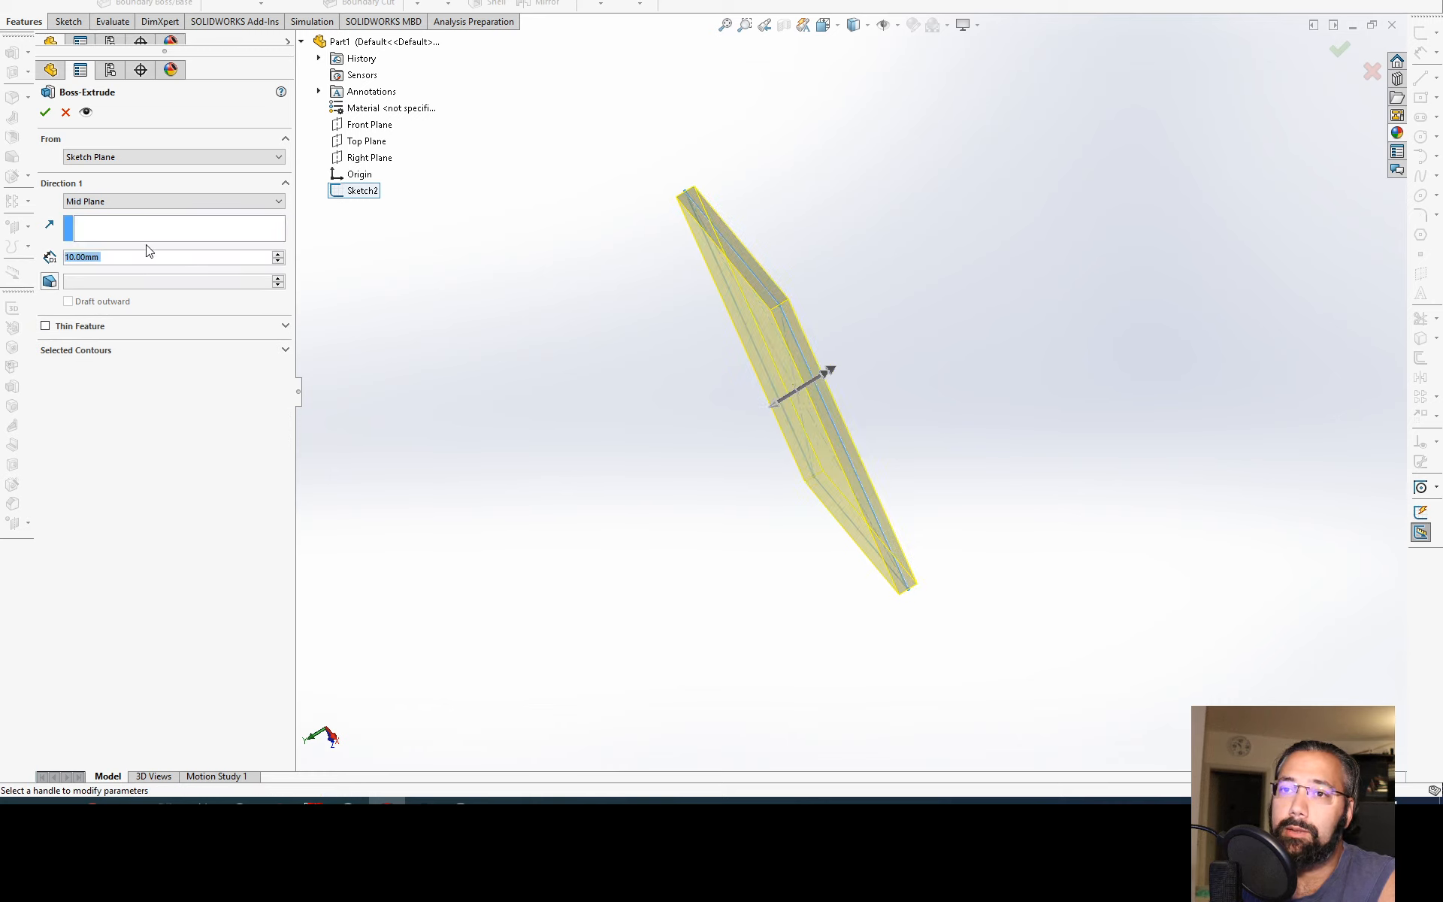
pyautogui.moveTo(667, 321); pyautogui.dragTo(622, 277, button='middle')
pyautogui.click(278, 255)
pyautogui.click(278, 255)
pyautogui.click(278, 254)
pyautogui.click(278, 255)
pyautogui.click(278, 255)
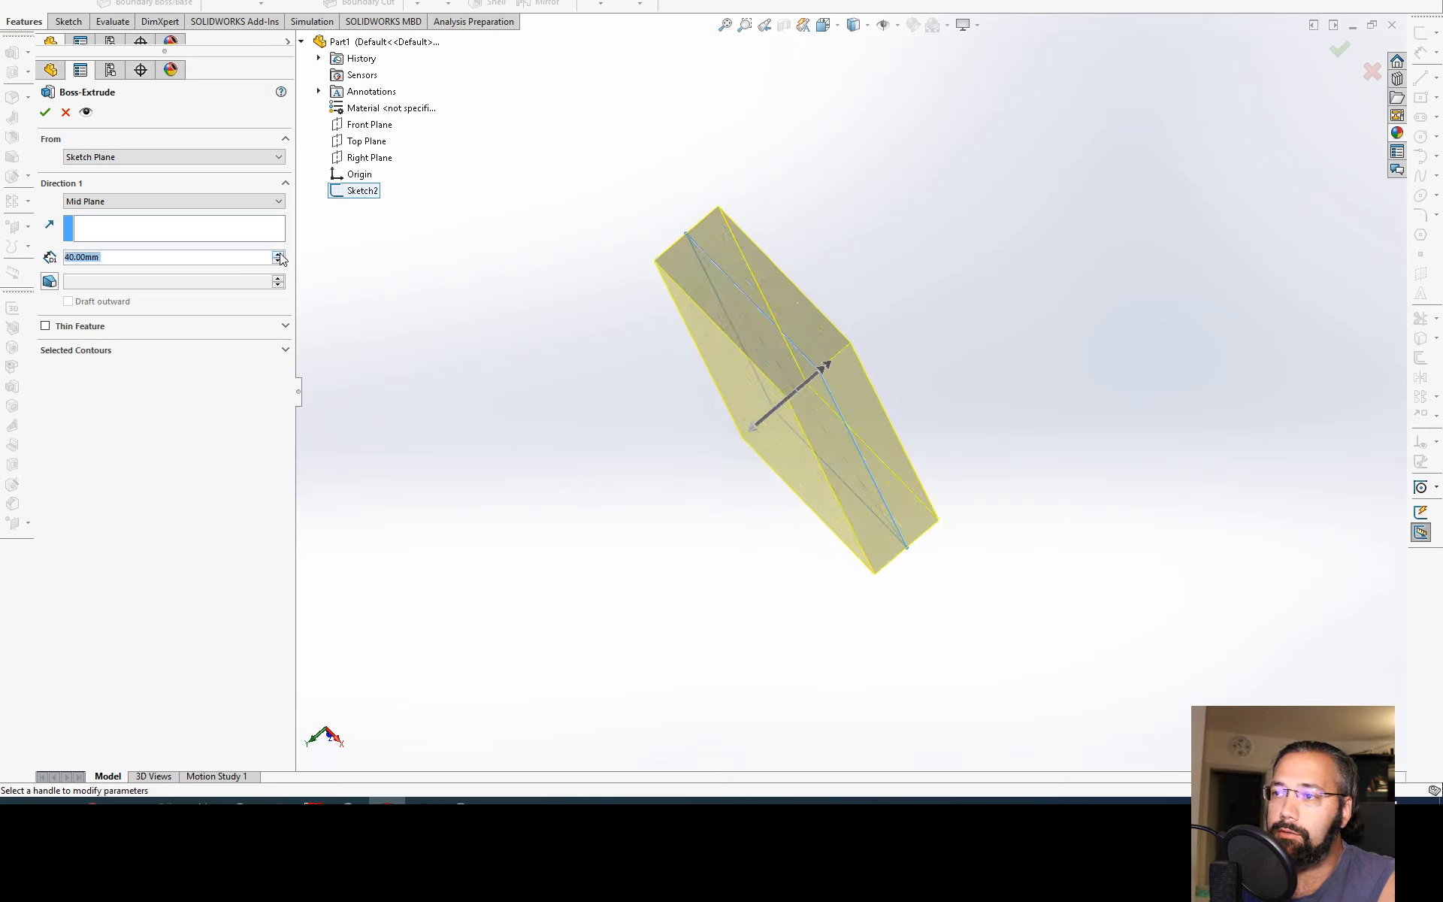
# Step: Try varying the mid-plane extrusion depth through 100, 20 and 130 mm, and set it to 155 mm
pyautogui.click(278, 261)
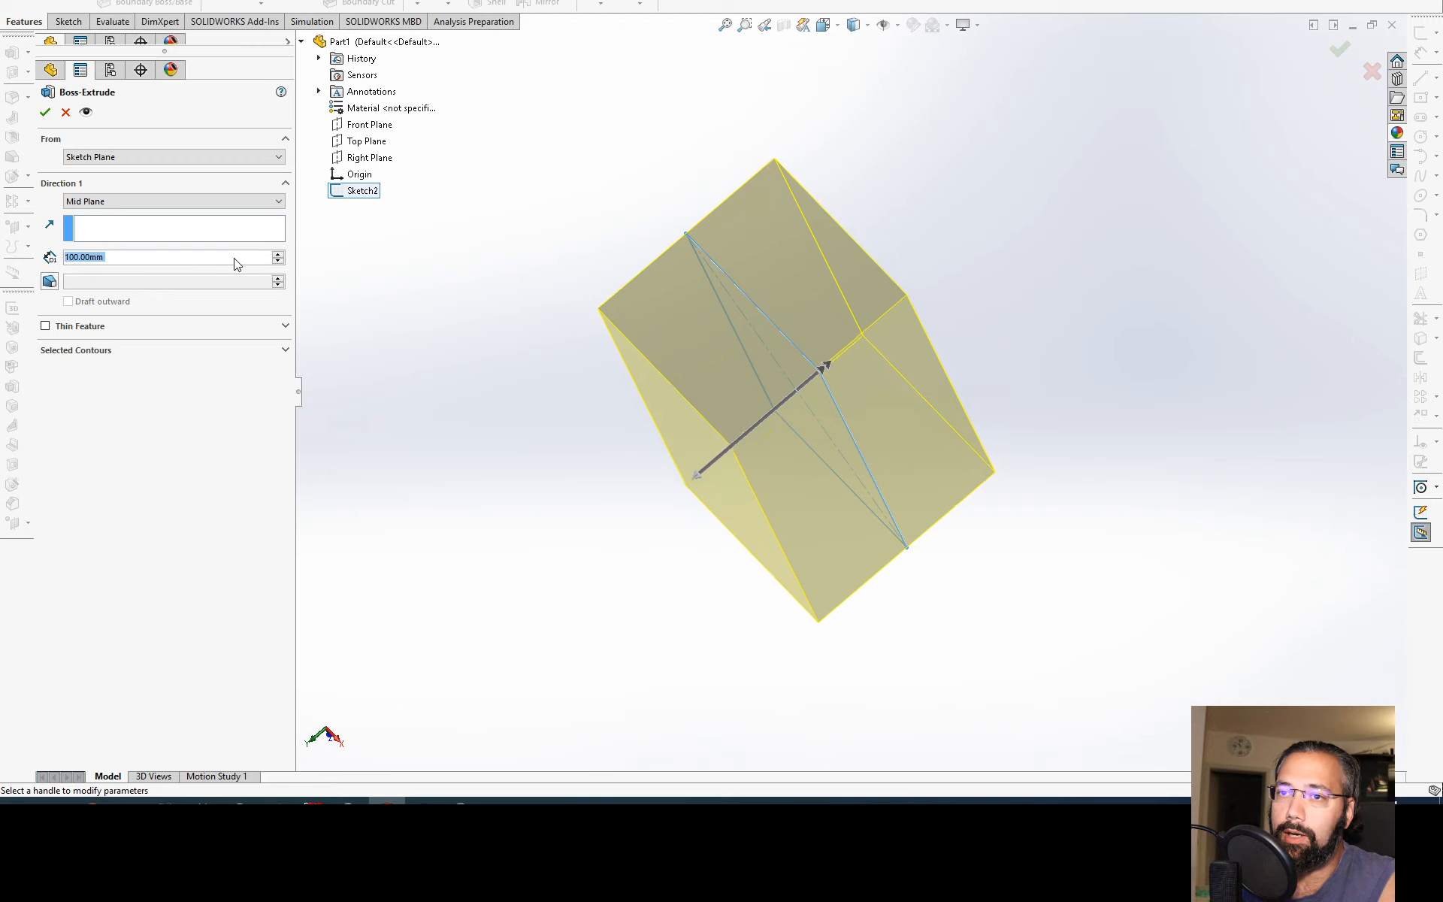
pyautogui.click(278, 261)
pyautogui.click(278, 261)
pyautogui.click(279, 261)
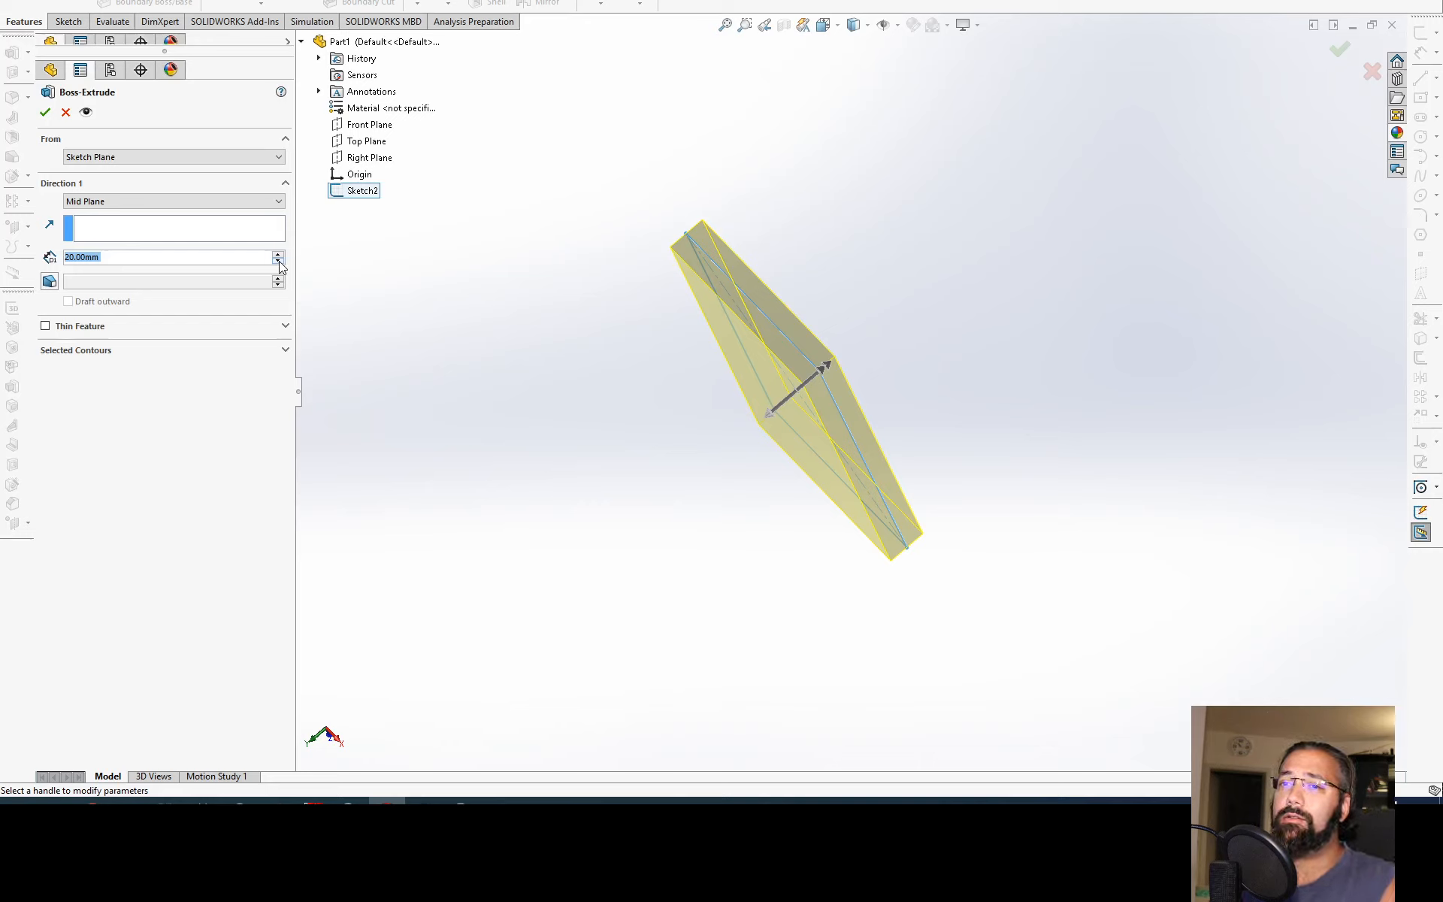
pyautogui.scroll(11, 258, 268)
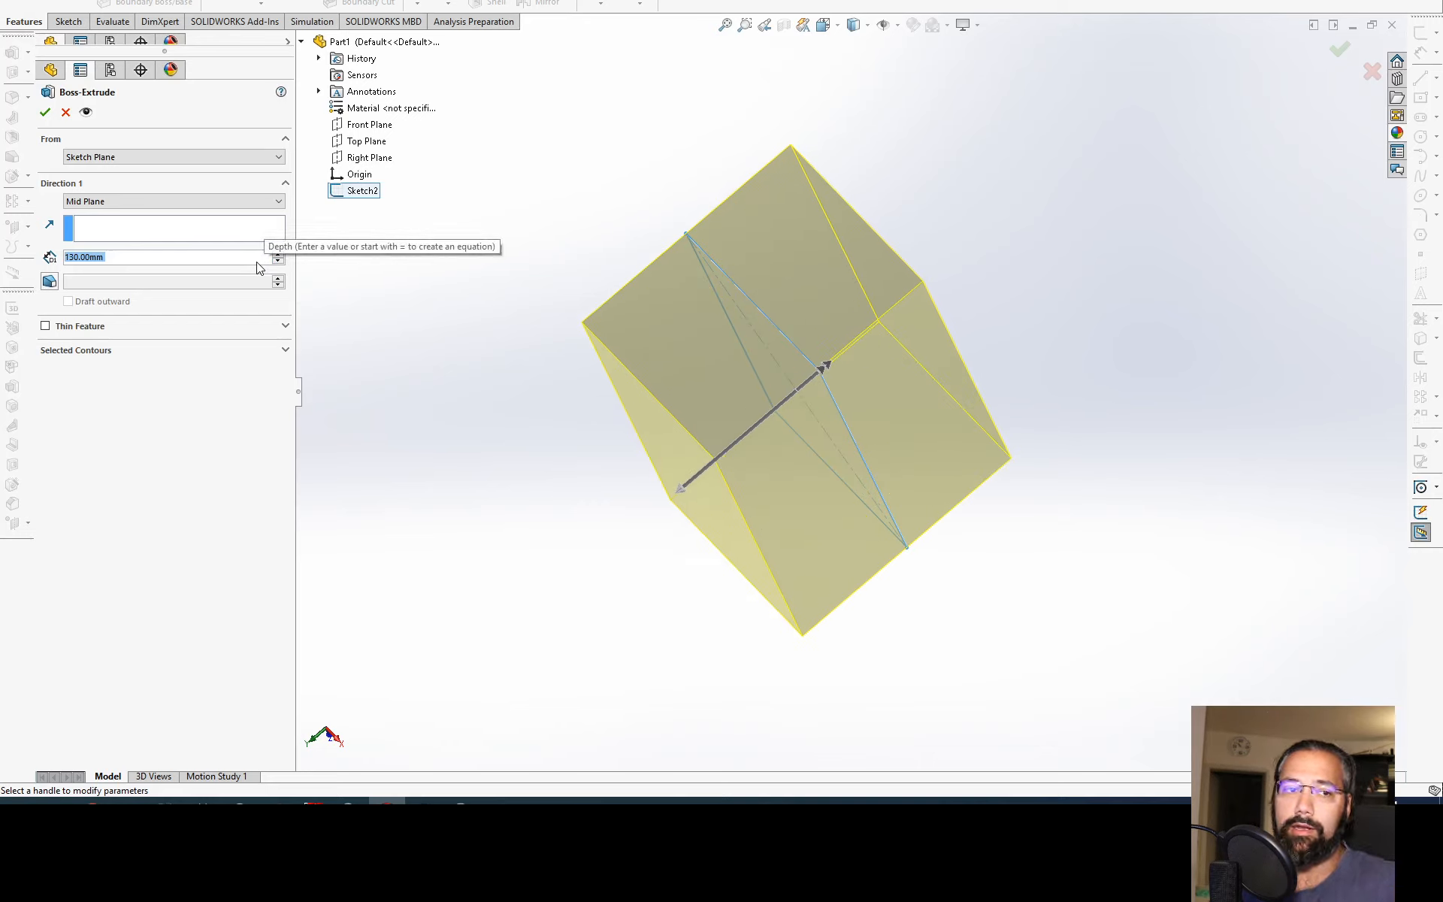
pyautogui.write('155')
pyautogui.press('Return')
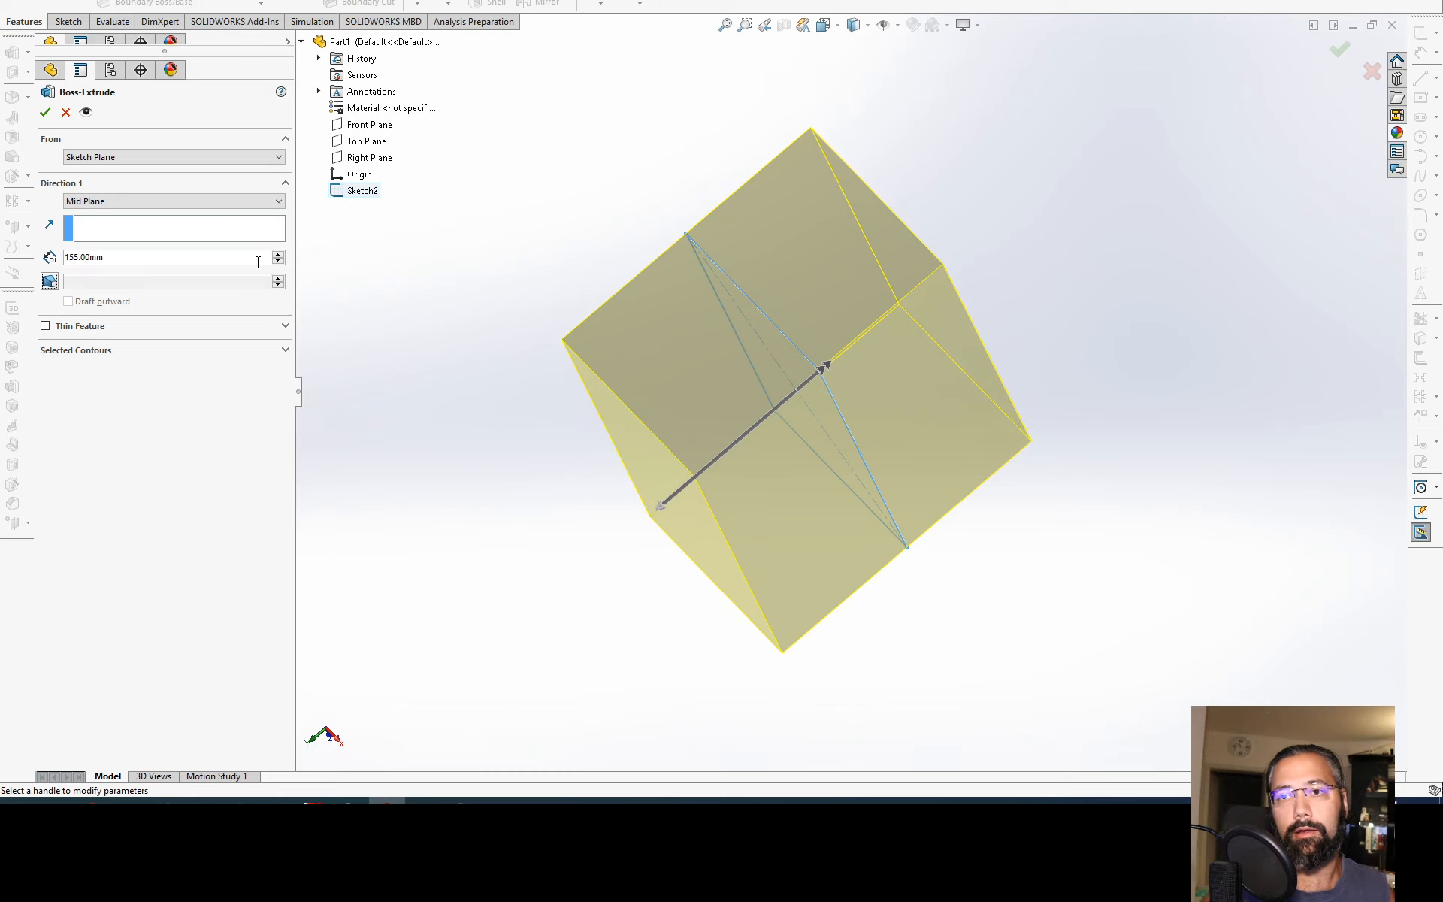
# Step: Set the mid-plane extrusion depth to 200 mm and turn on a 1-degree draft
pyautogui.doubleClick(62, 256)
pyautogui.write('200')
pyautogui.press('Return')
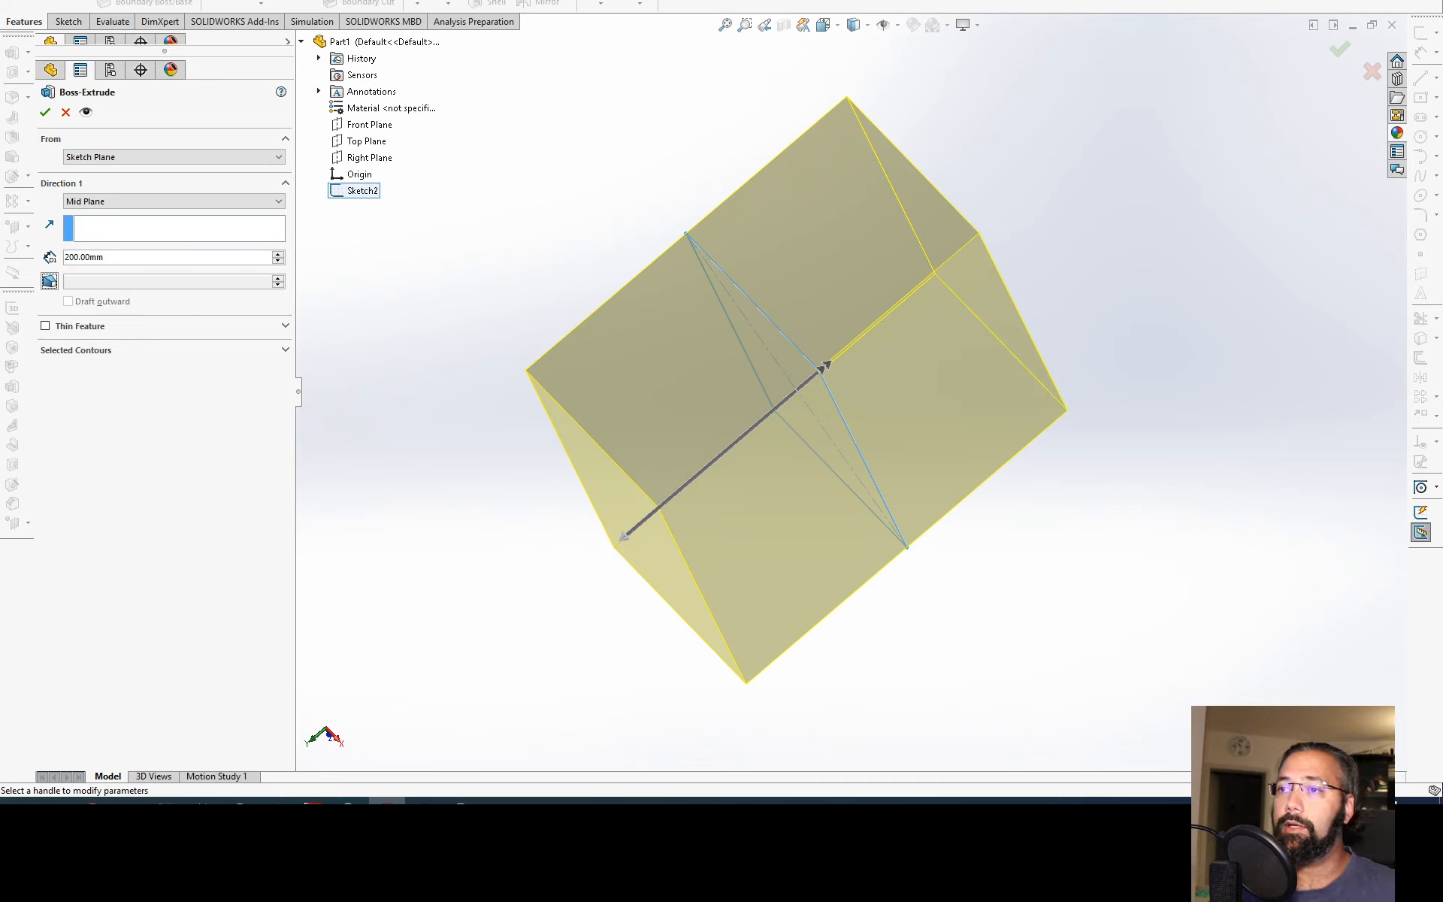
pyautogui.click(49, 281)
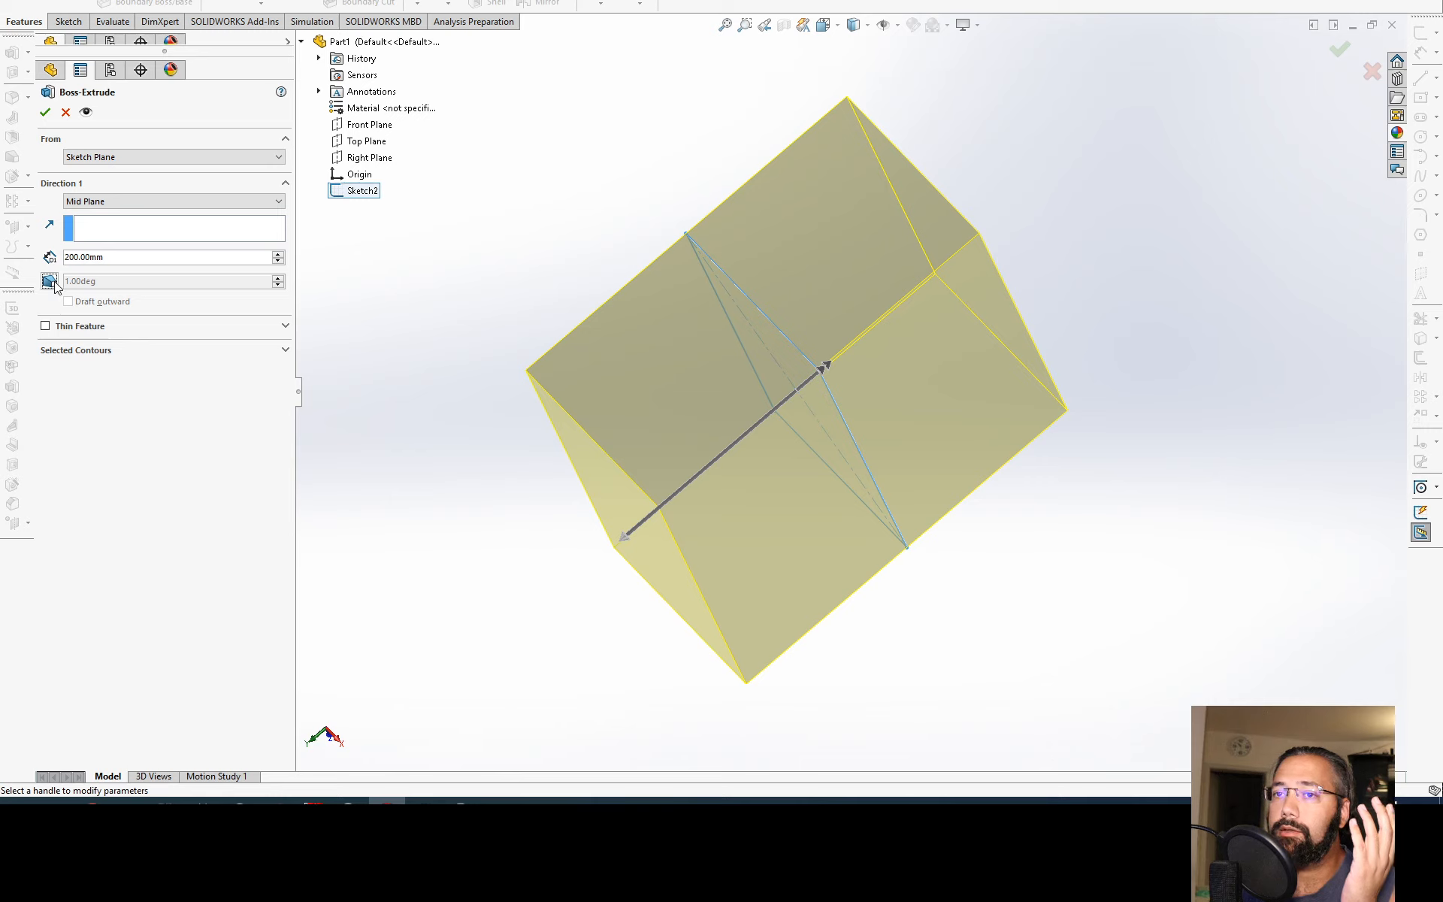
pyautogui.click(155, 282)
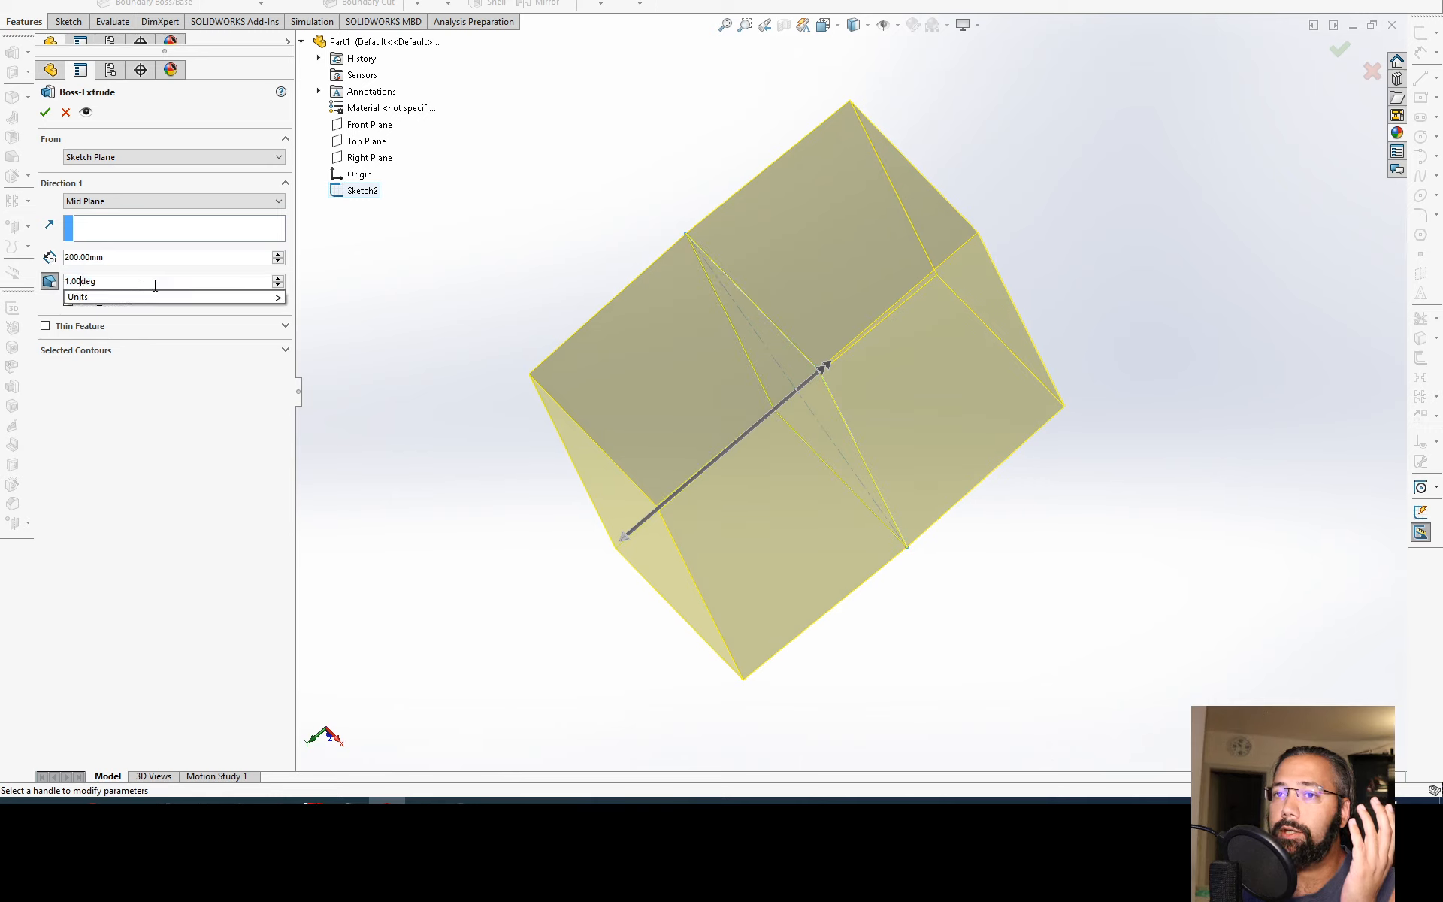
# Step: Try raising the extrusion's draft angle gradually through 7, 13, 20 and 27 degrees, up to 29 degrees
pyautogui.click(278, 278)
pyautogui.click(278, 278)
pyautogui.click(278, 278)
pyautogui.click(278, 278)
pyautogui.click(278, 278)
pyautogui.moveTo(688, 327); pyautogui.dragTo(818, 326, button='middle')
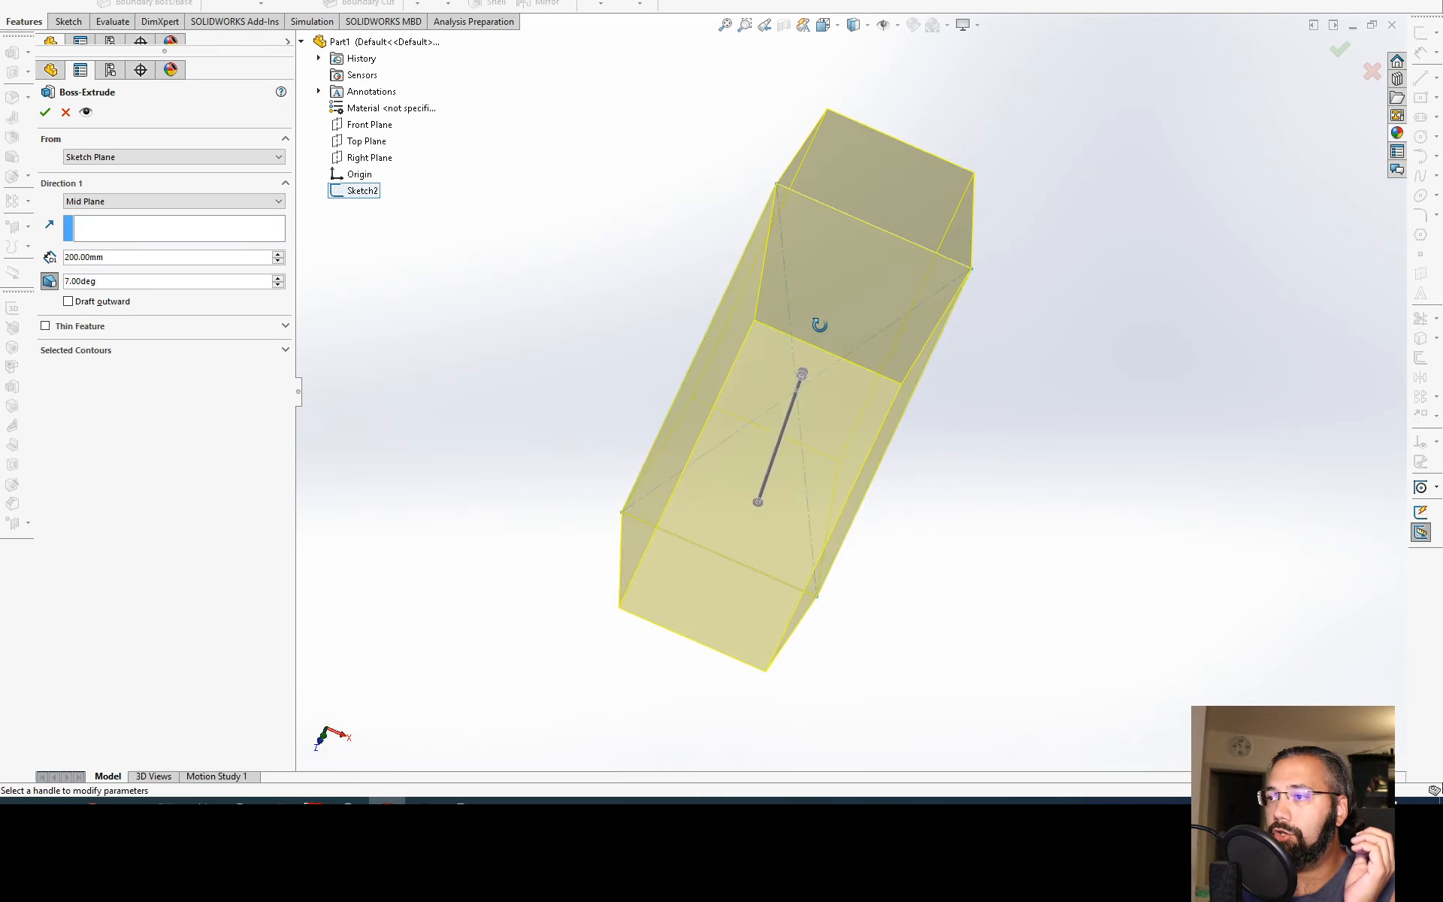
pyautogui.click(278, 278)
pyautogui.click(278, 277)
pyautogui.click(278, 277)
pyautogui.click(278, 278)
pyautogui.click(278, 277)
pyautogui.click(279, 277)
pyautogui.click(279, 278)
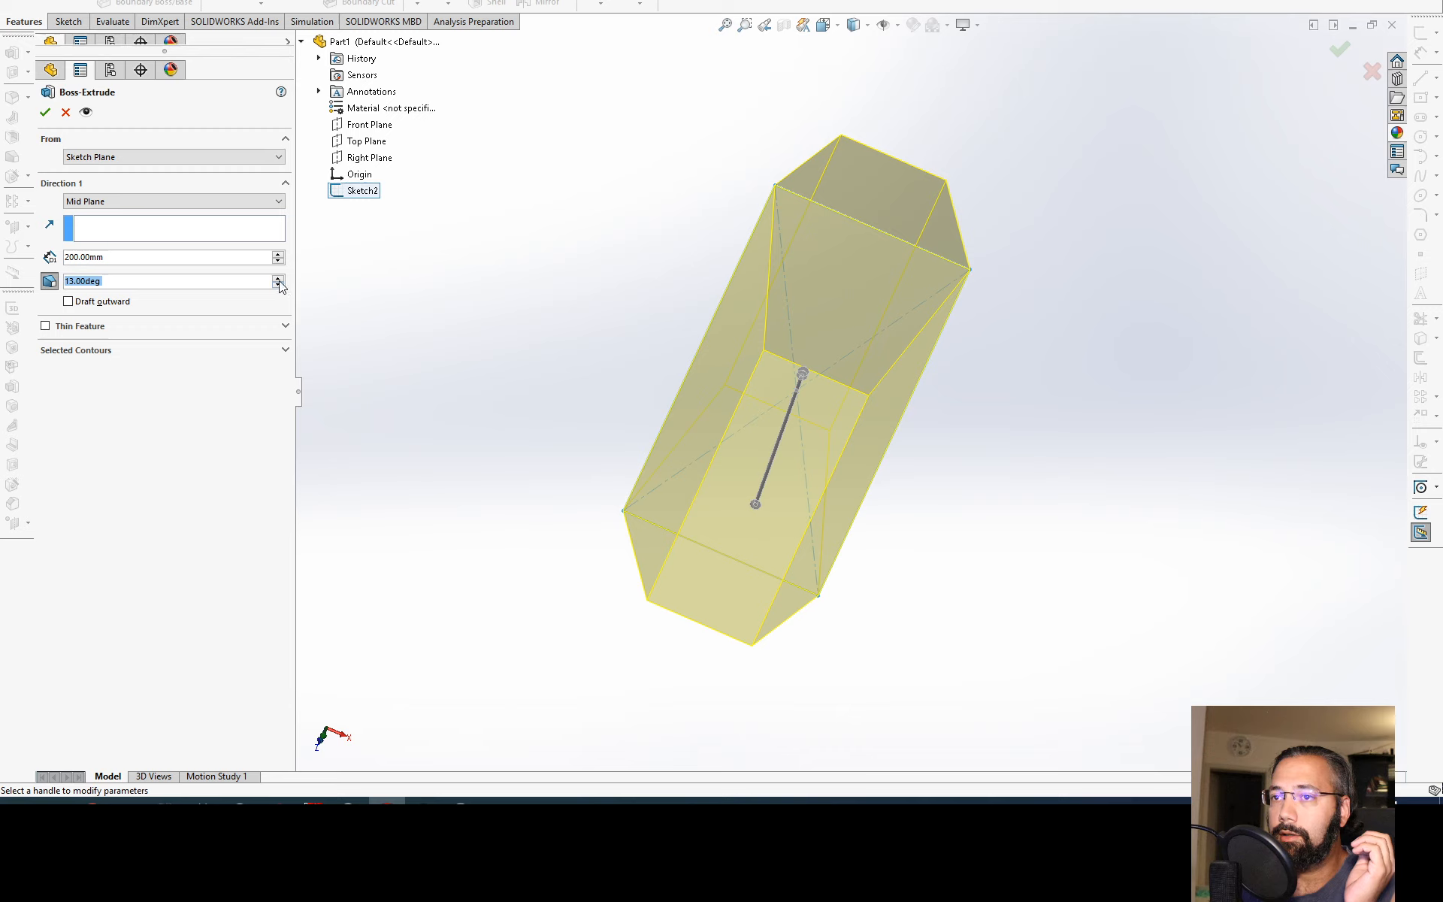
pyautogui.click(278, 278)
pyautogui.click(278, 278)
pyautogui.click(278, 278)
pyautogui.click(278, 278)
pyautogui.click(278, 278)
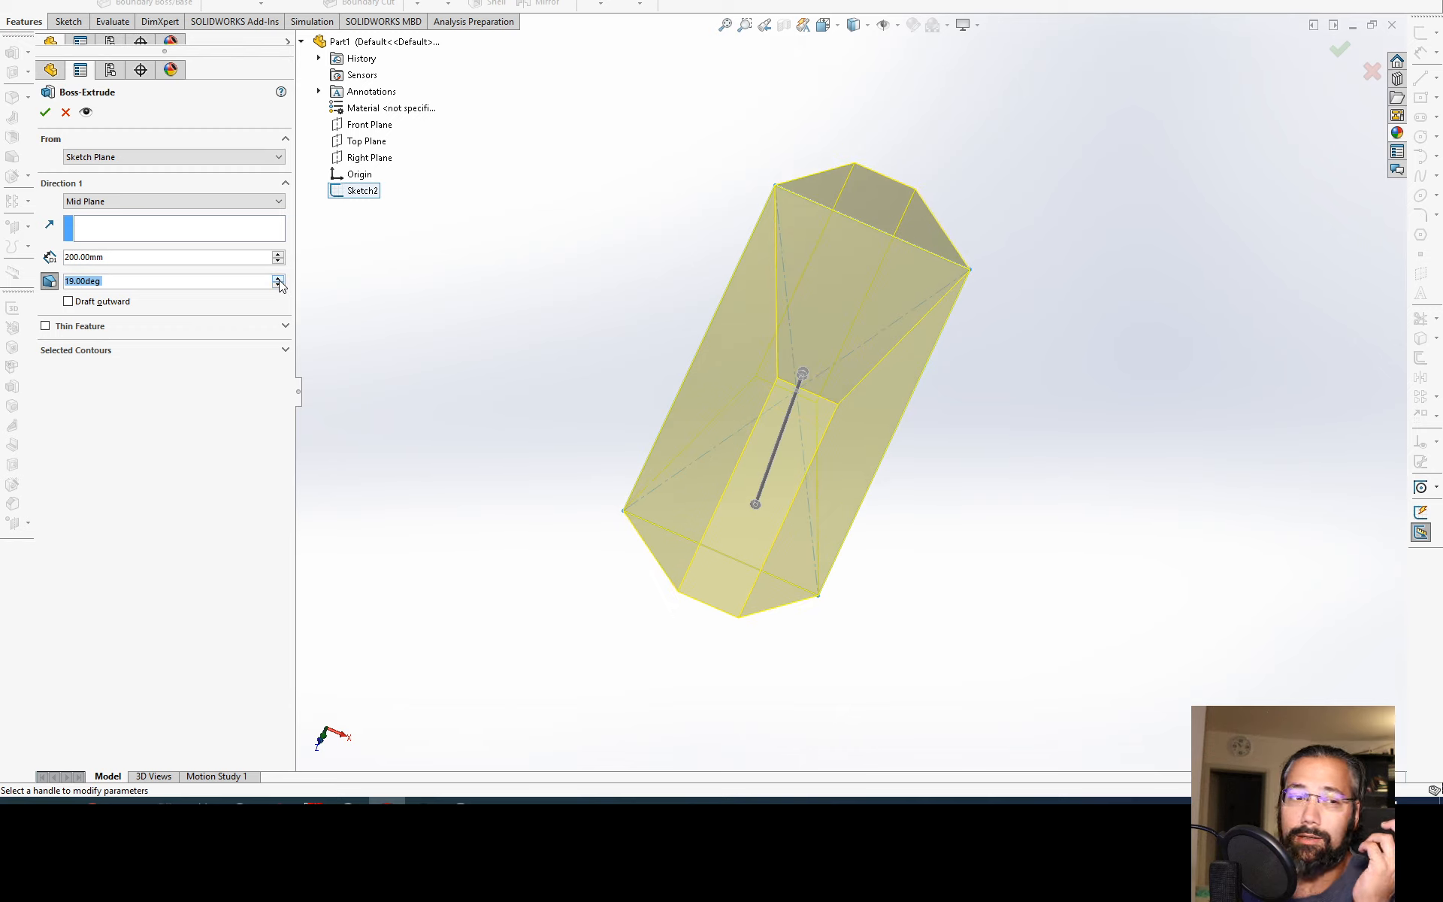
pyautogui.click(278, 278)
pyautogui.click(278, 279)
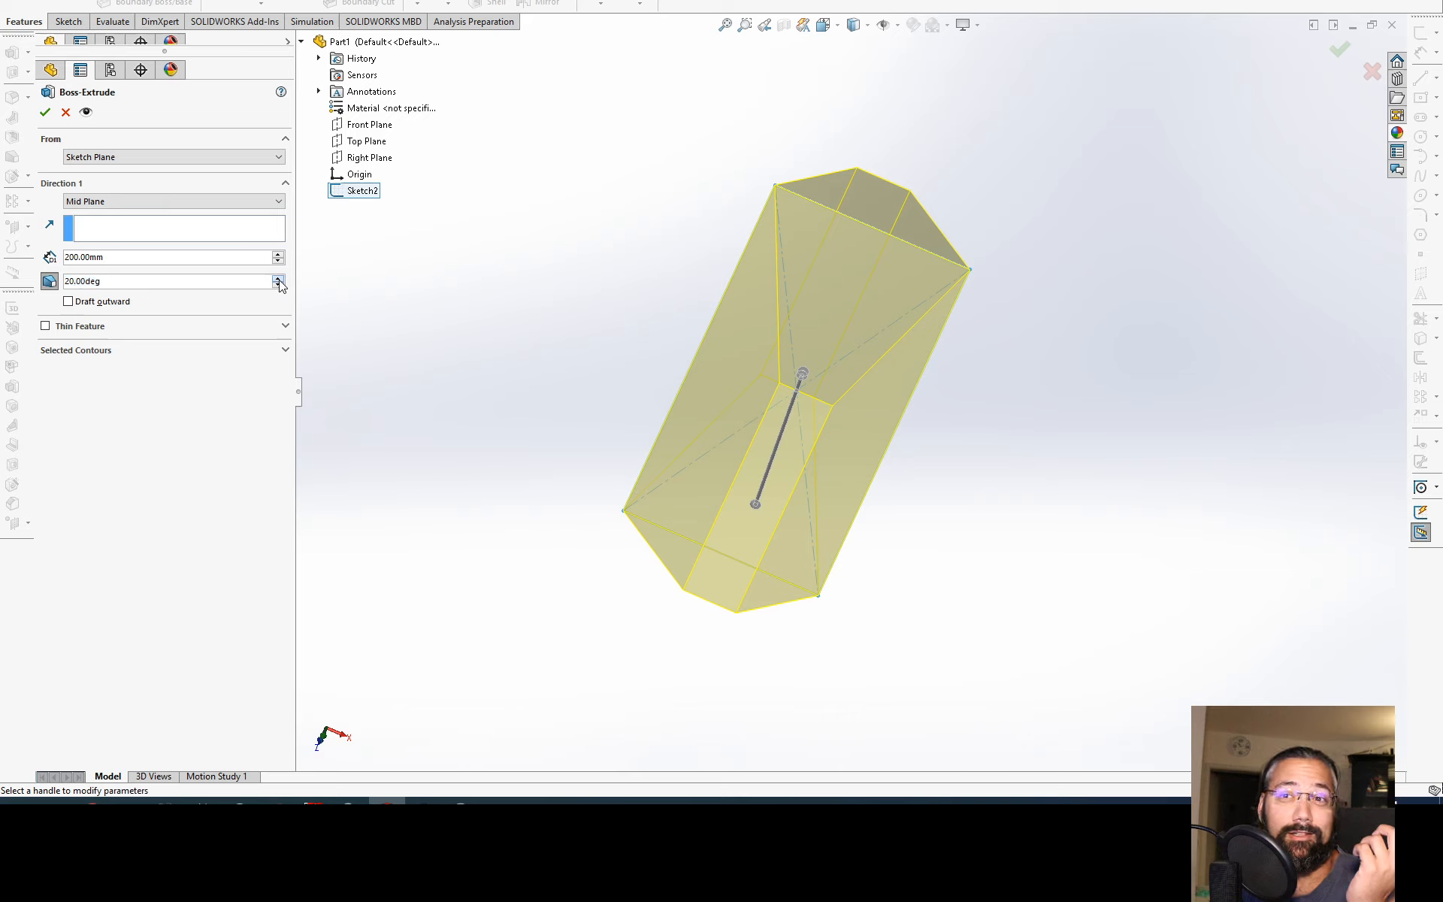
pyautogui.click(278, 279)
pyautogui.click(278, 279)
pyautogui.click(278, 279)
pyautogui.click(278, 279)
pyautogui.click(278, 279)
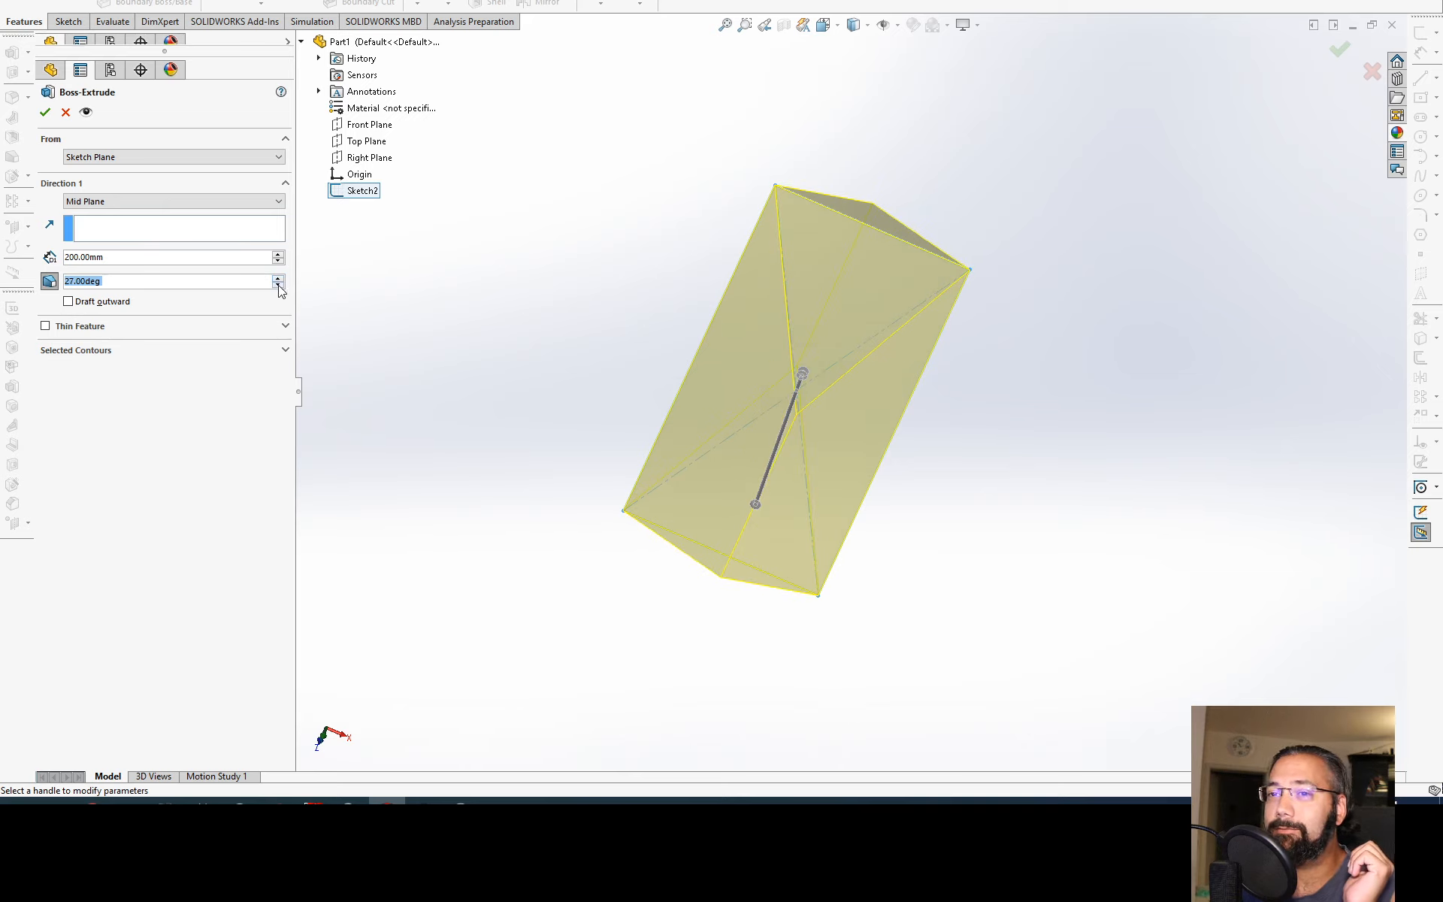
pyautogui.click(278, 278)
pyautogui.click(278, 284)
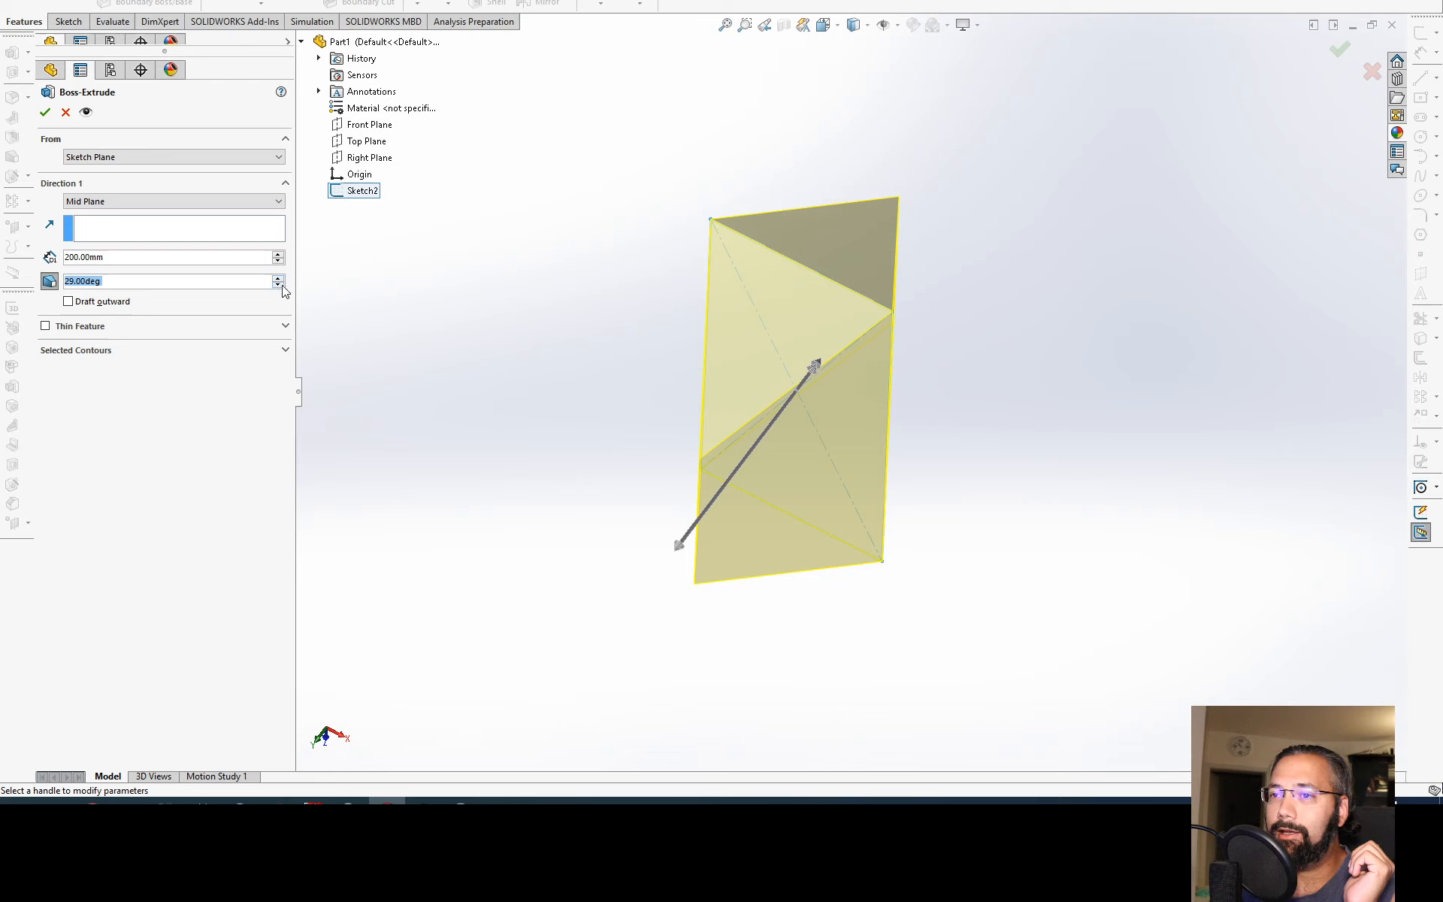
# Step: Lower the extrusion's draft angle to 1 degree and turn the draft off
pyautogui.click(278, 284)
pyautogui.click(278, 284)
pyautogui.click(278, 284)
pyautogui.click(278, 284)
pyautogui.click(278, 284)
pyautogui.click(278, 284)
pyautogui.click(278, 285)
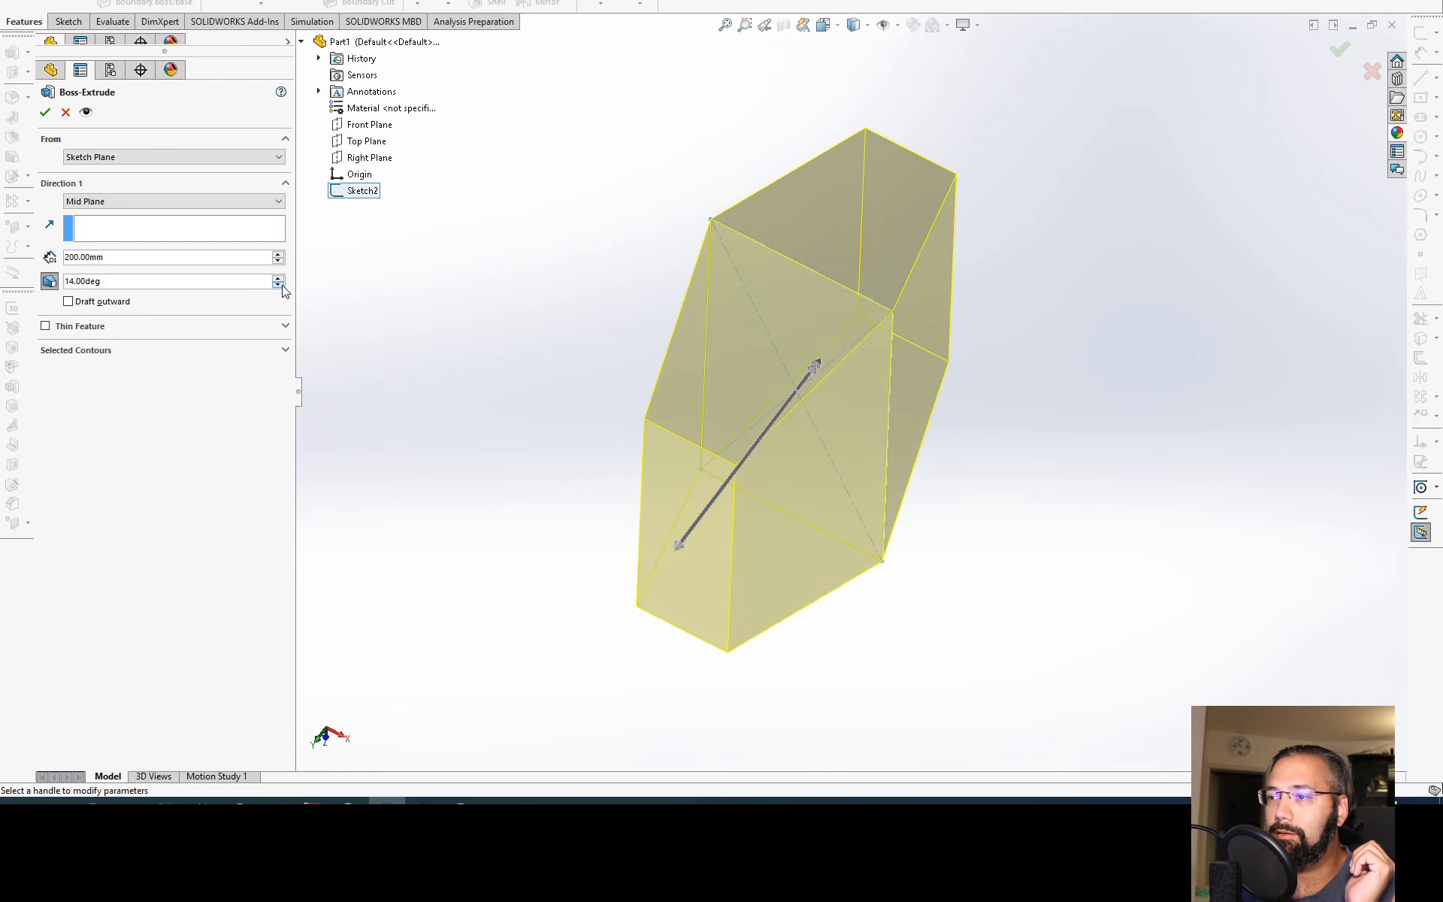
pyautogui.click(278, 284)
pyautogui.click(278, 284)
pyautogui.click(278, 284)
pyautogui.click(278, 284)
pyautogui.click(278, 284)
pyautogui.click(278, 284)
pyautogui.click(279, 284)
pyautogui.click(278, 284)
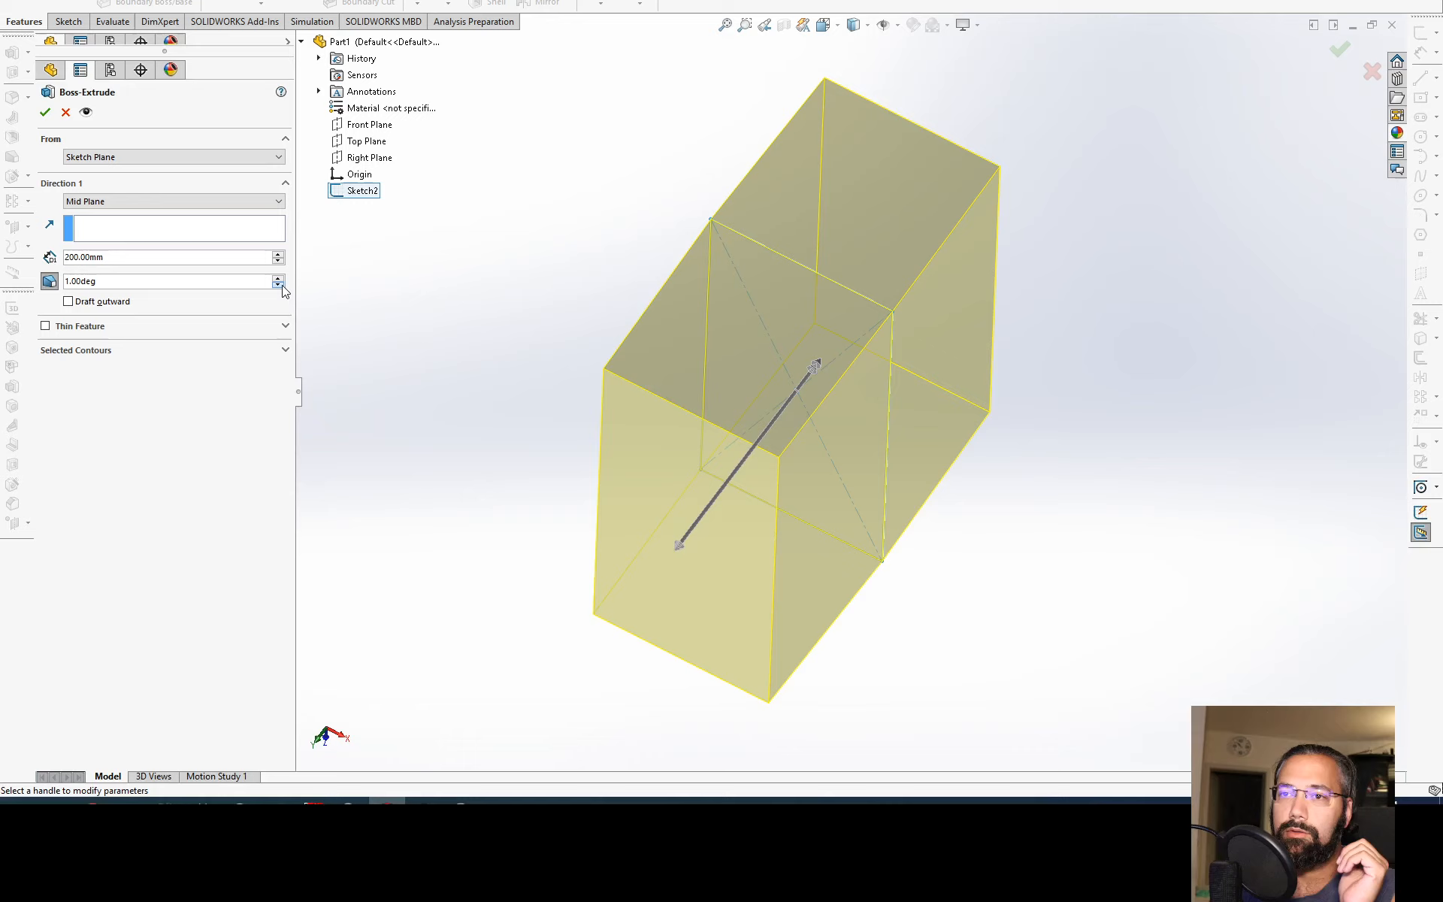
pyautogui.doubleClick(146, 278)
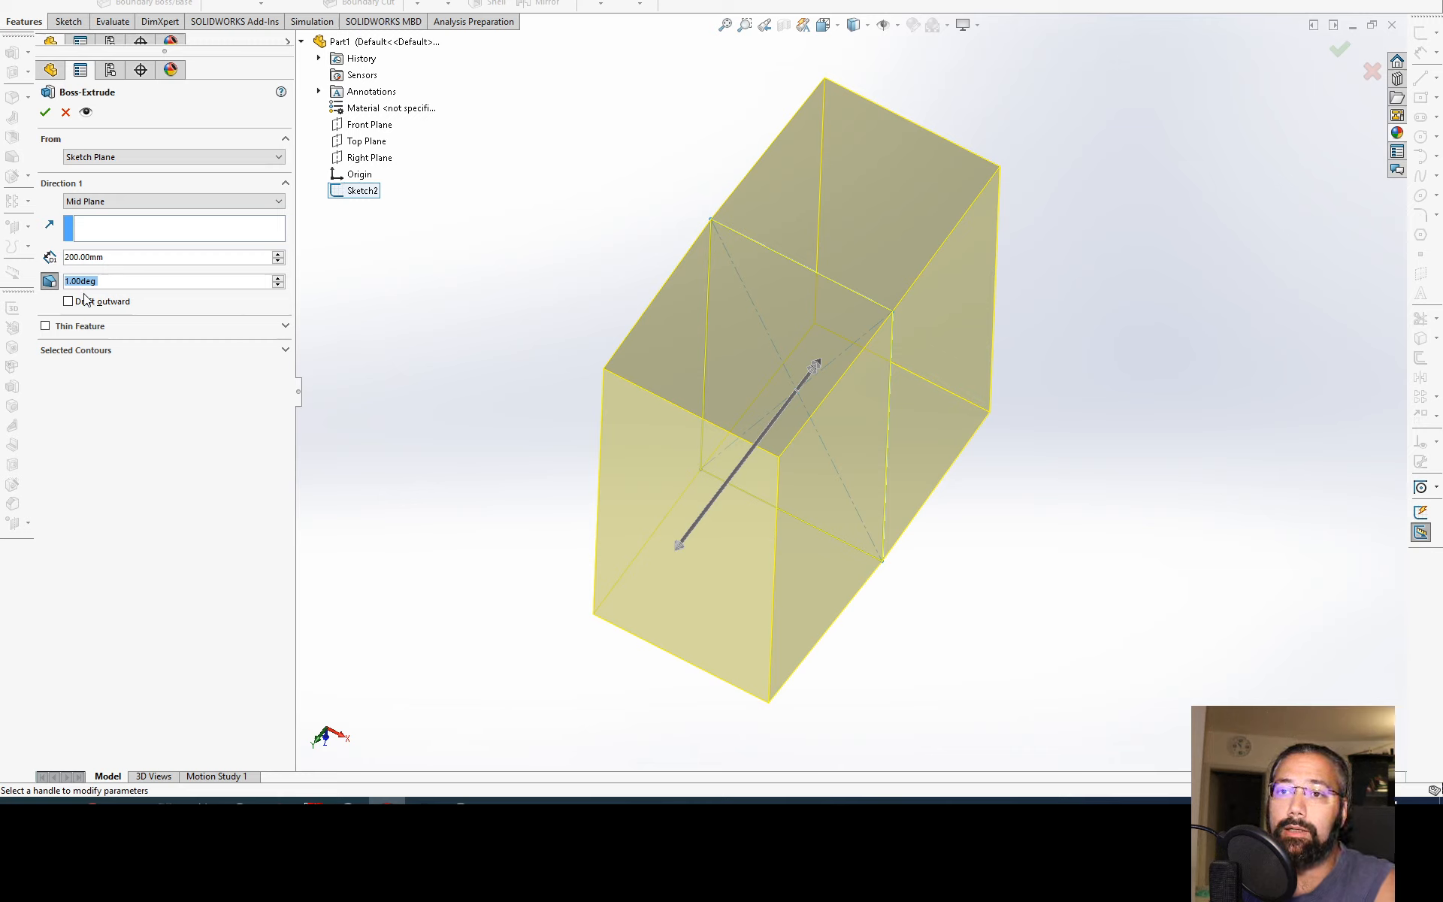
pyautogui.click(53, 282)
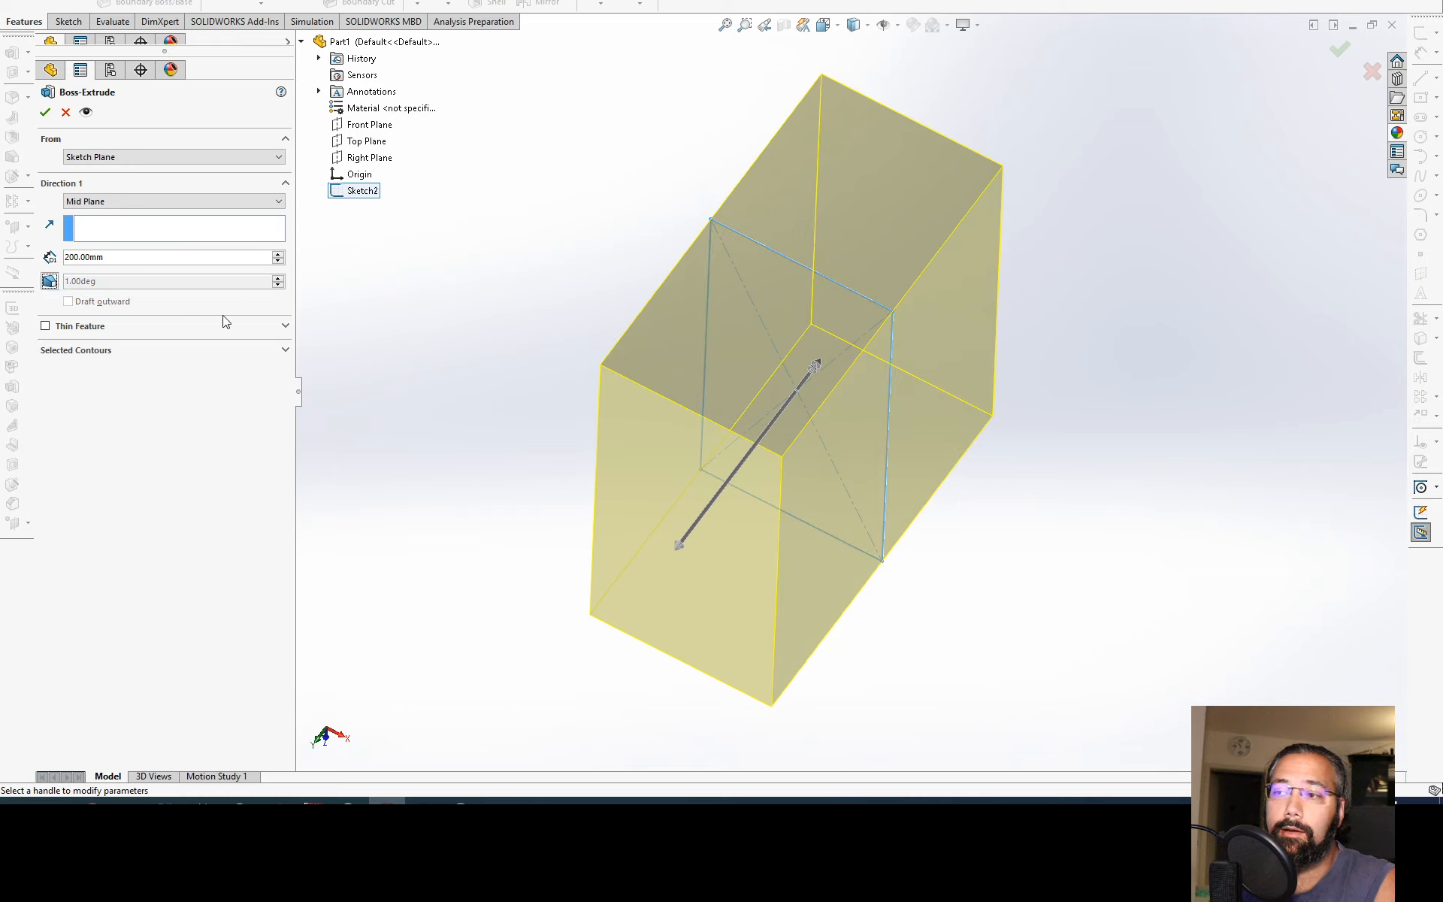
# Step: Try a 10 mm One-Direction thin feature on the extrusion, flipping its wall inward and back outward
pyautogui.click(47, 326)
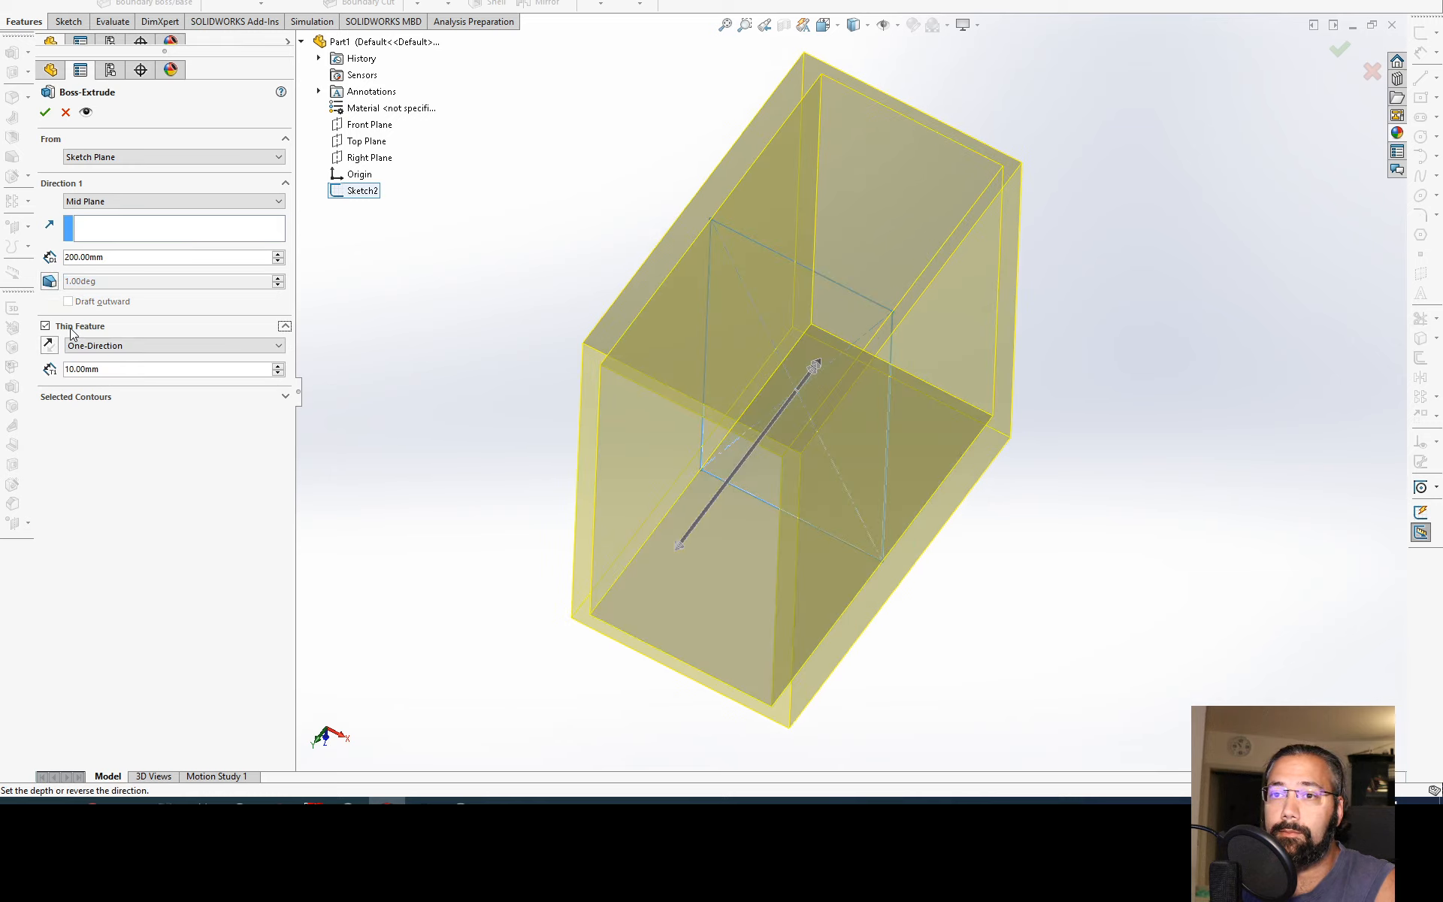
pyautogui.moveTo(630, 459); pyautogui.dragTo(690, 272, button='middle')
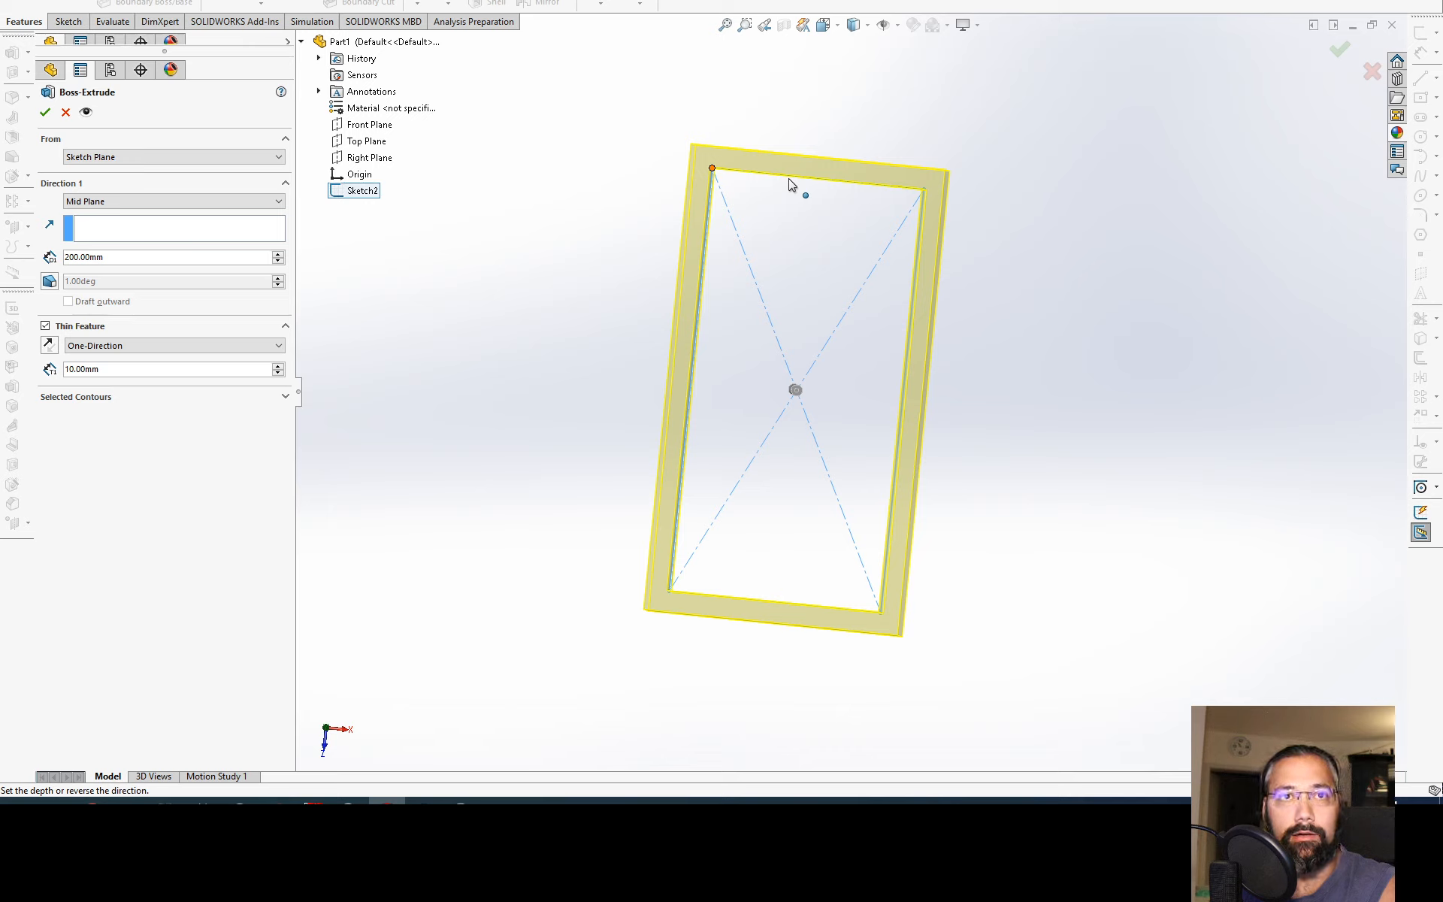
pyautogui.click(55, 347)
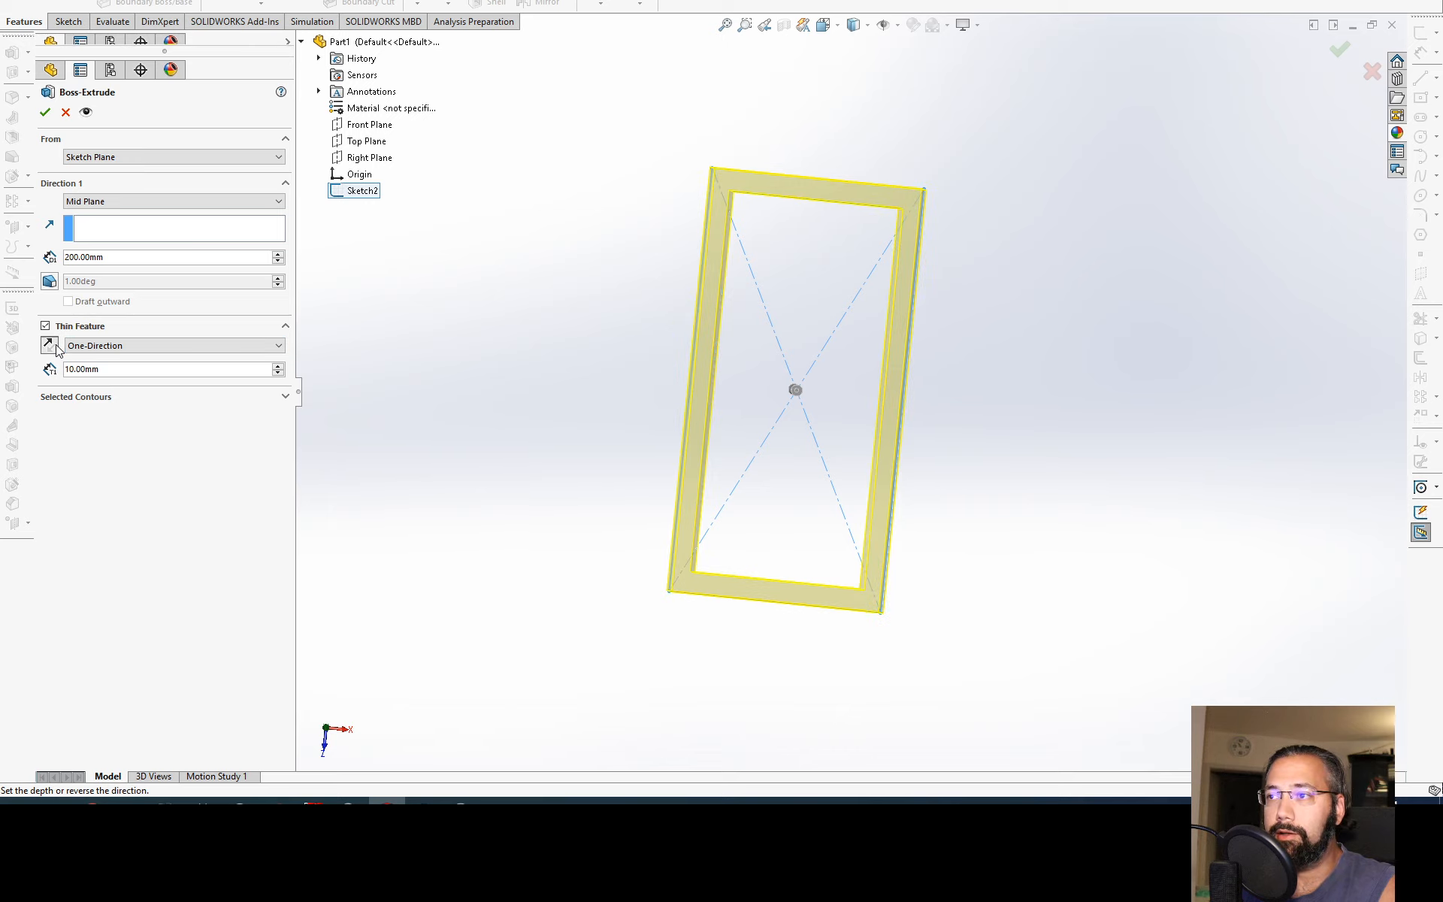
pyautogui.click(51, 346)
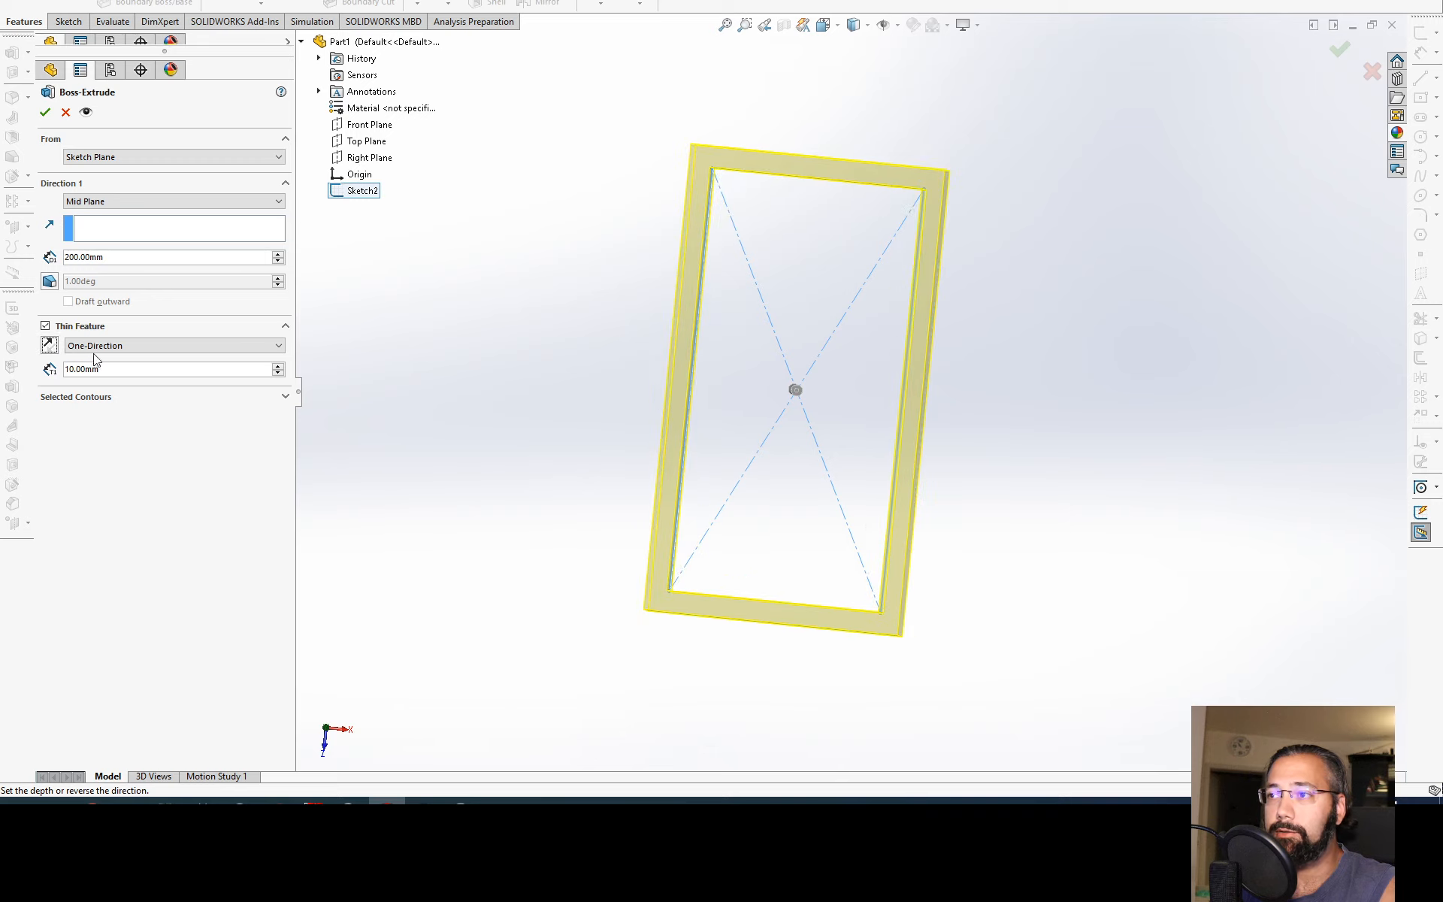
# Step: Set the thin feature's wall thickness to 2 mm and view the hollow preview from an angle
pyautogui.click(278, 366)
pyautogui.click(279, 372)
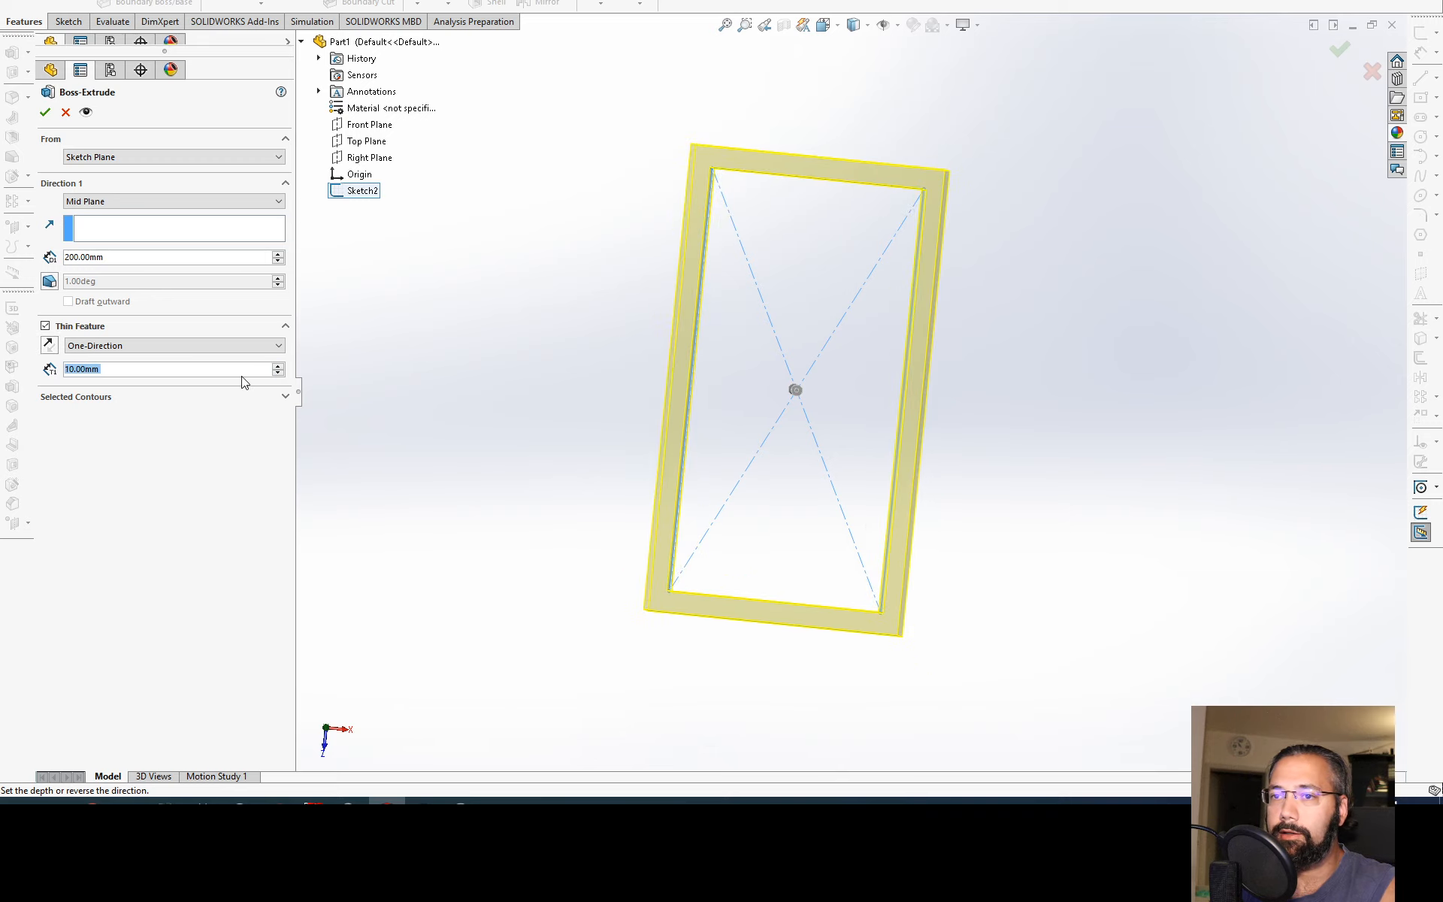
pyautogui.write('2')
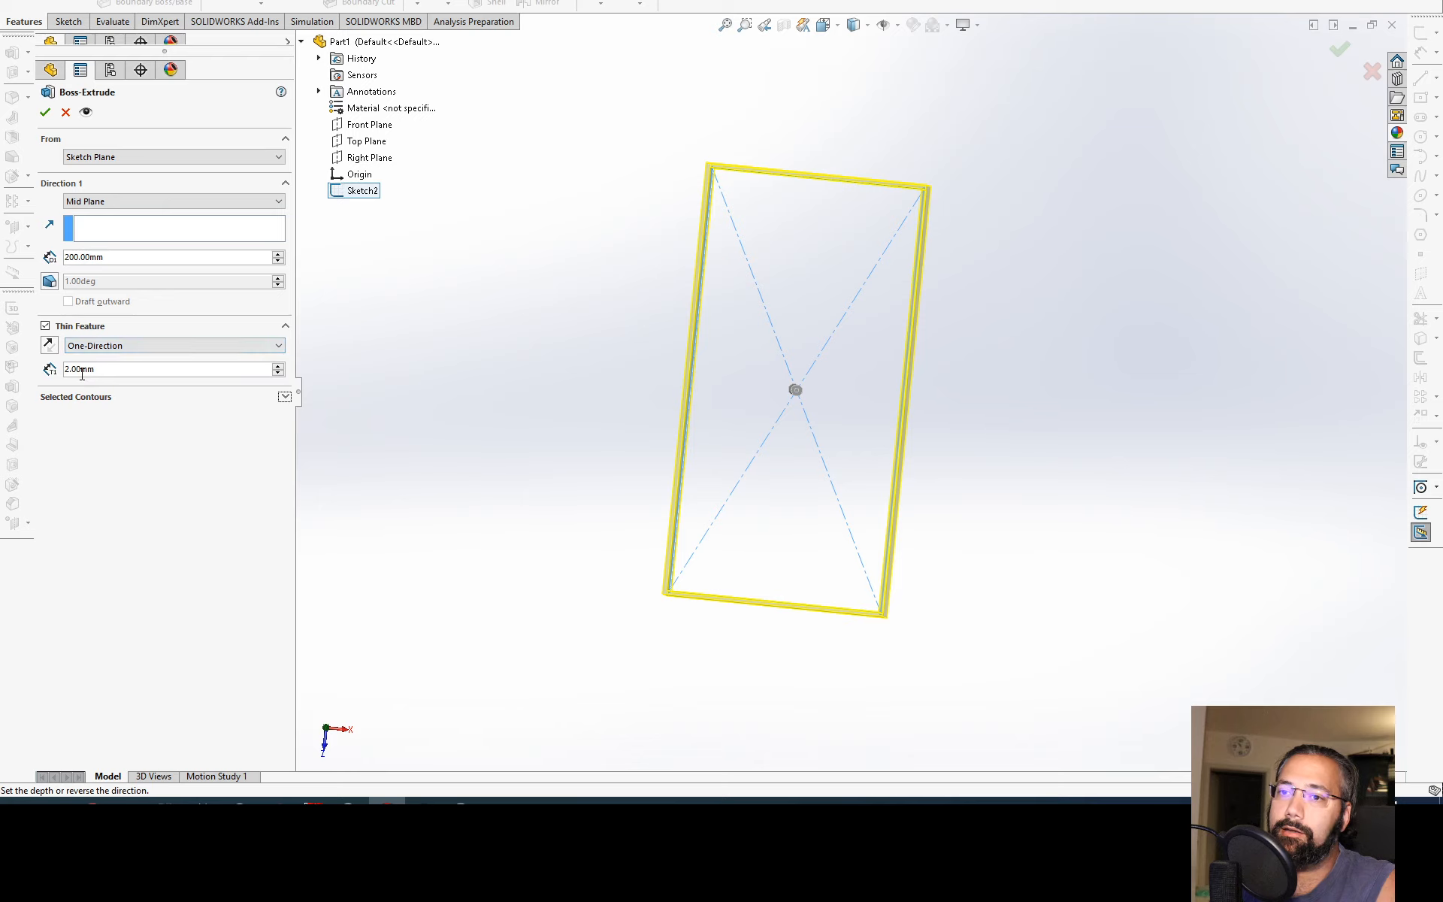
pyautogui.moveTo(95, 369); pyautogui.dragTo(20, 380)
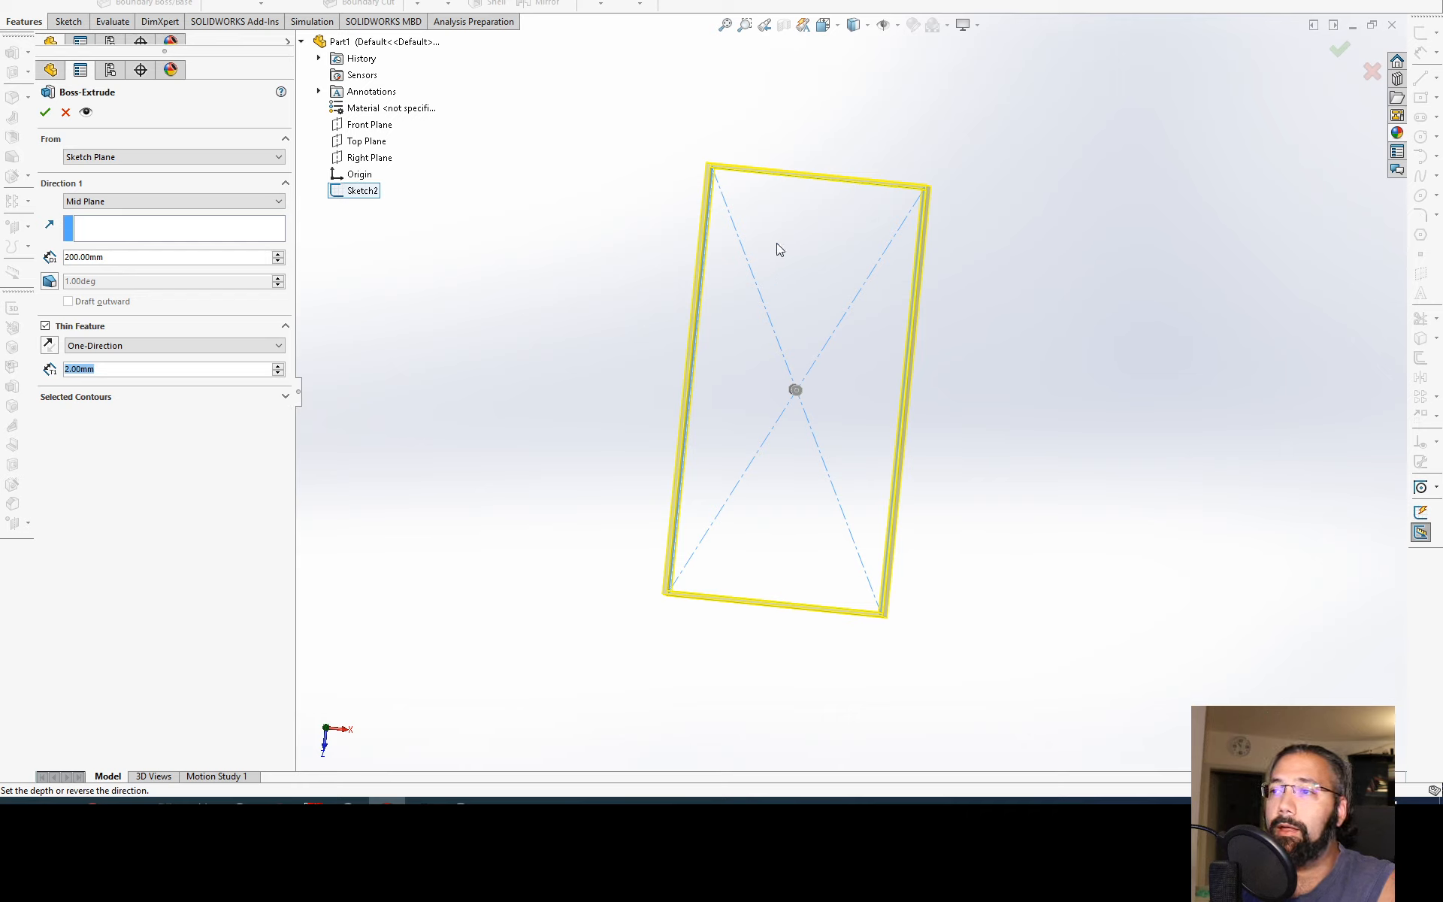
pyautogui.moveTo(777, 249); pyautogui.dragTo(729, 184, button='middle')
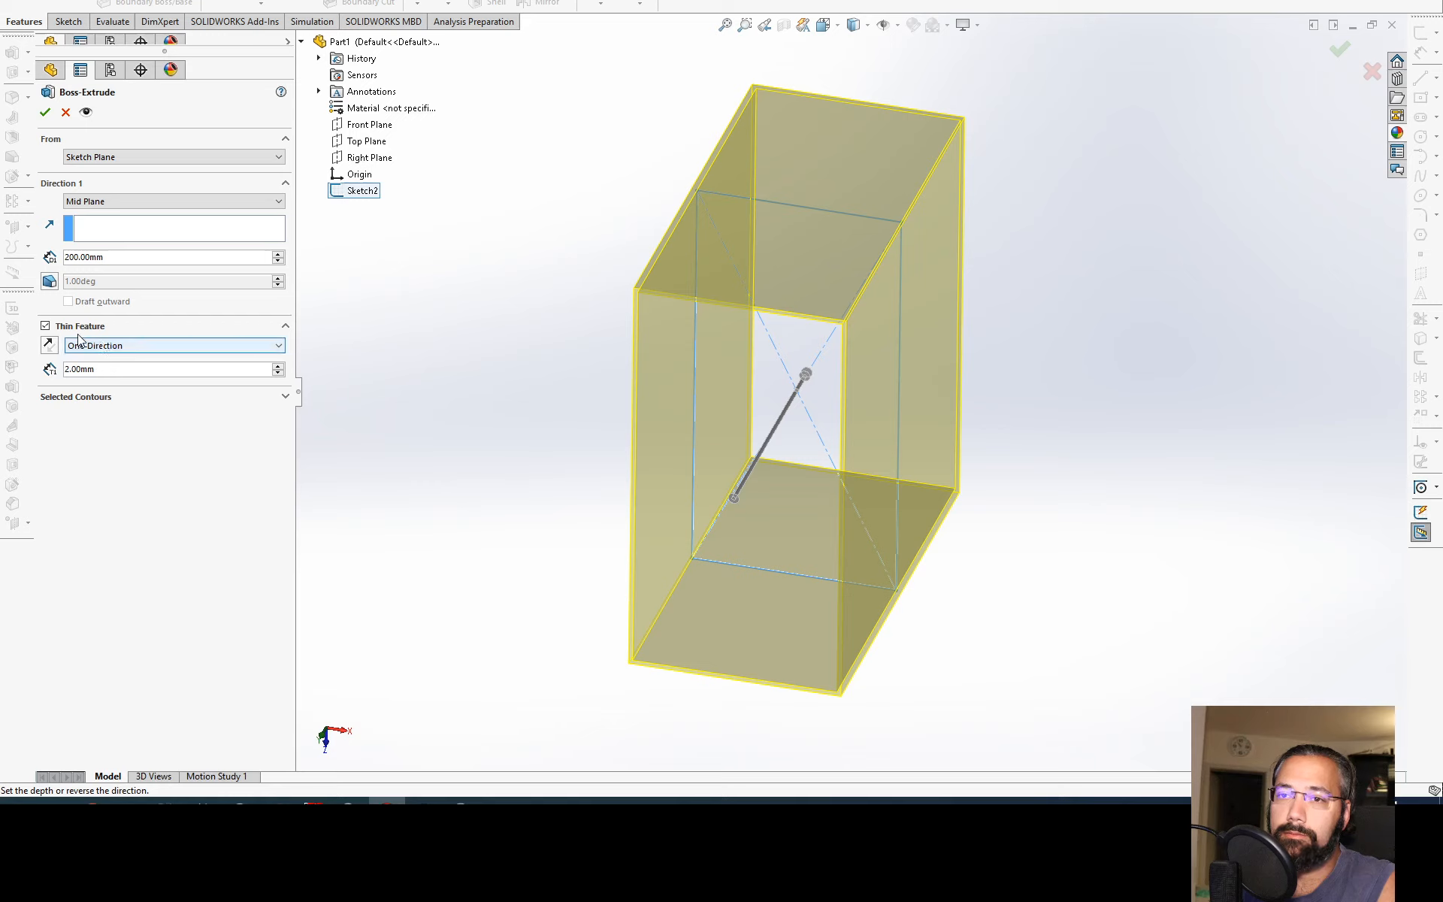
# Step: Turn off the thin feature and accept the 200 mm mid-plane extrusion as a solid block
pyautogui.click(145, 328)
pyautogui.moveTo(313, 353); pyautogui.dragTo(142, 194, button='middle')
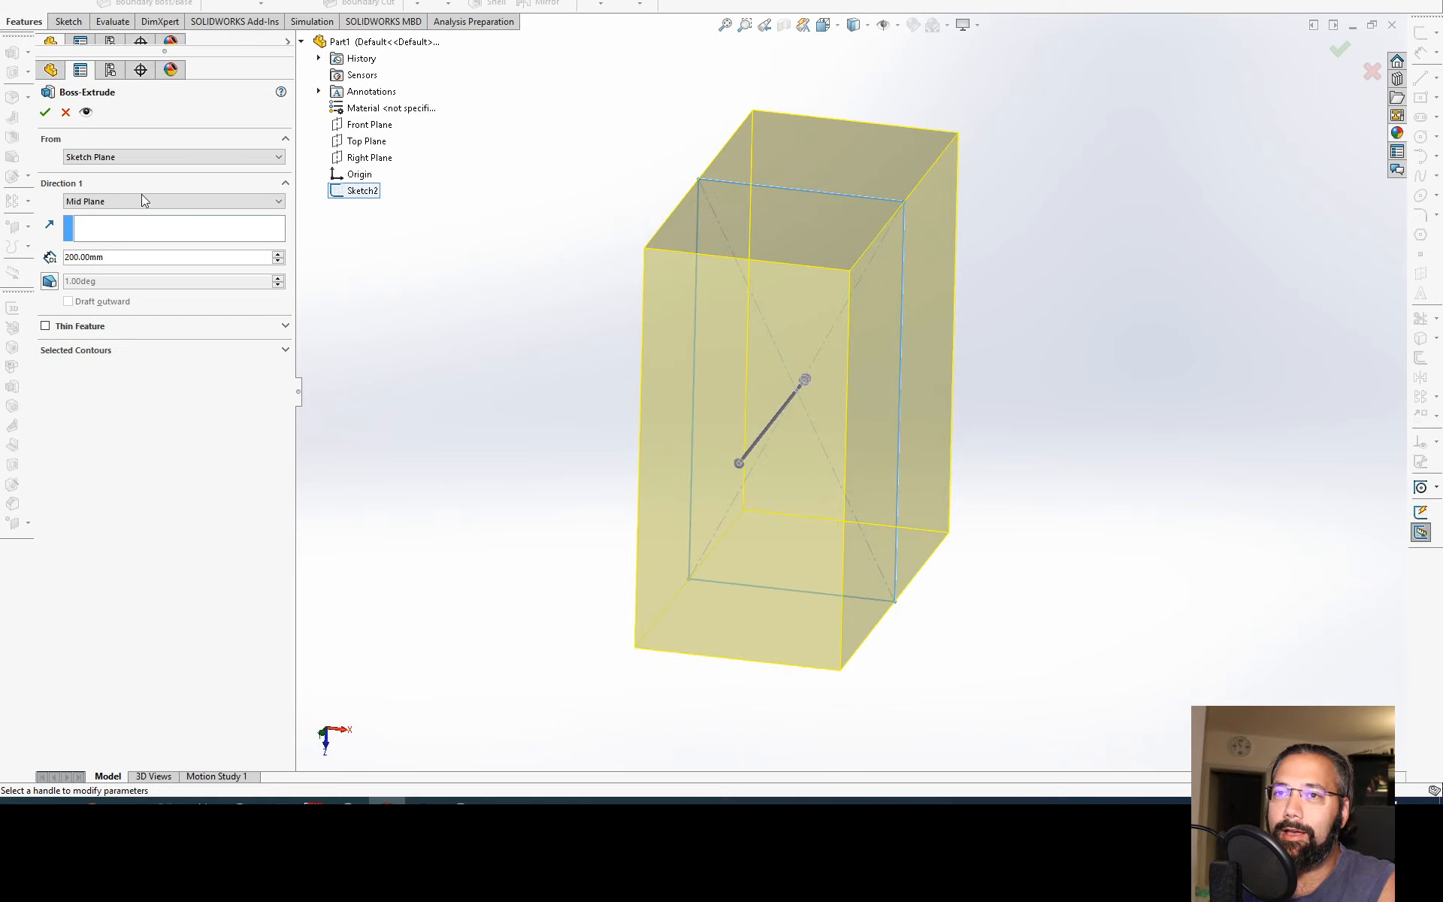
pyautogui.click(45, 112)
pyautogui.moveTo(619, 342); pyautogui.dragTo(258, 225, button='middle')
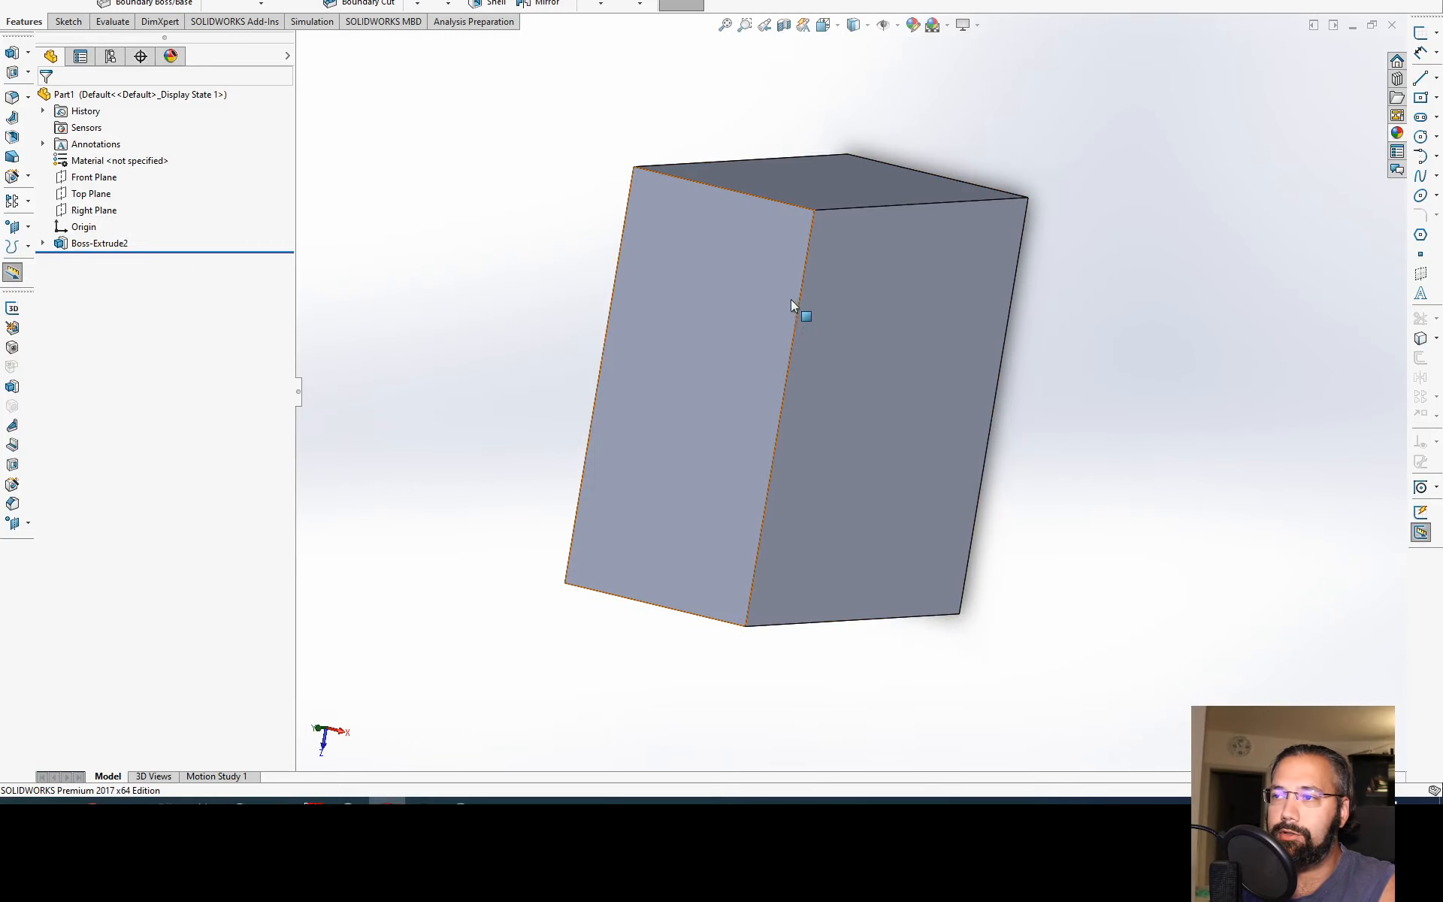
pyautogui.moveTo(802, 312)
pyautogui.mouseDown(button='middle')
pyautogui.moveTo(785, 351)
pyautogui.moveTo(759, 346)
pyautogui.mouseUp(button='middle')
# Step: Examine the sketch nested under the extrusion in the feature tree and its highlighted dimensions on the block
pyautogui.click(78, 245)
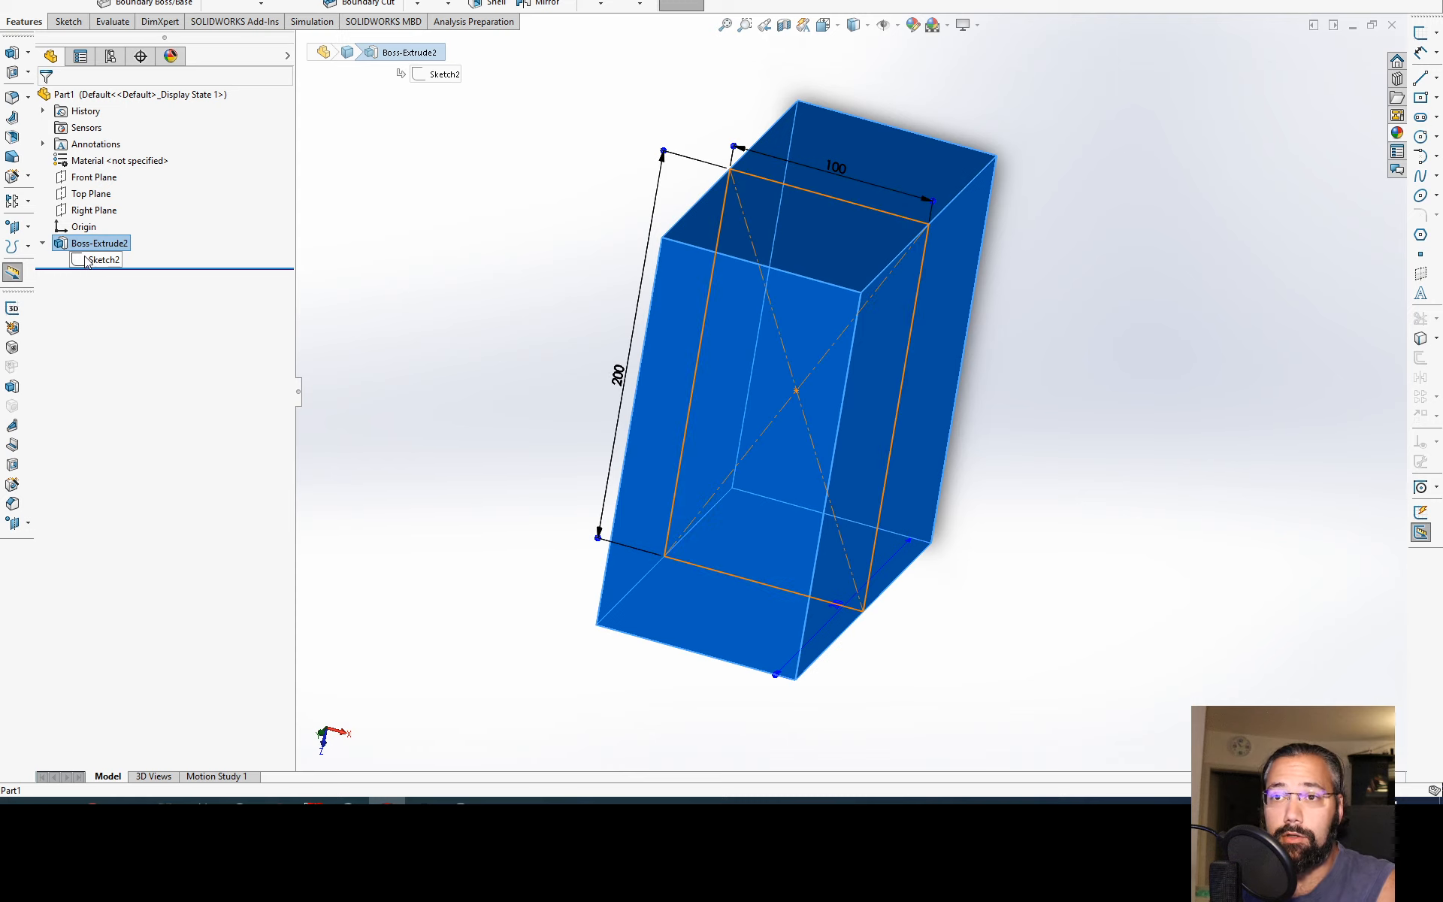
pyautogui.click(94, 260)
pyautogui.click(47, 243)
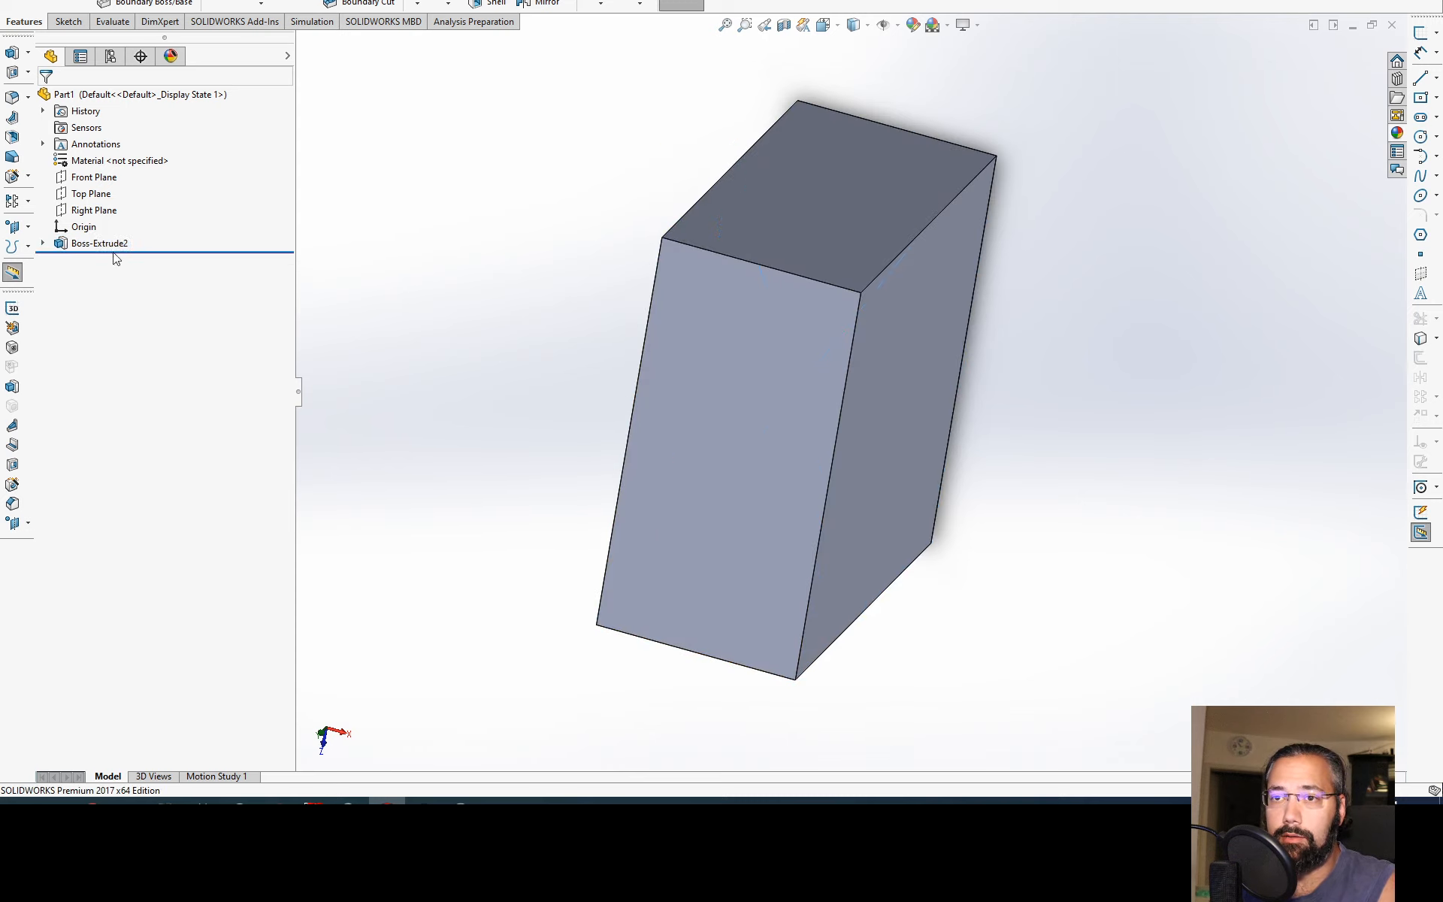
pyautogui.click(44, 243)
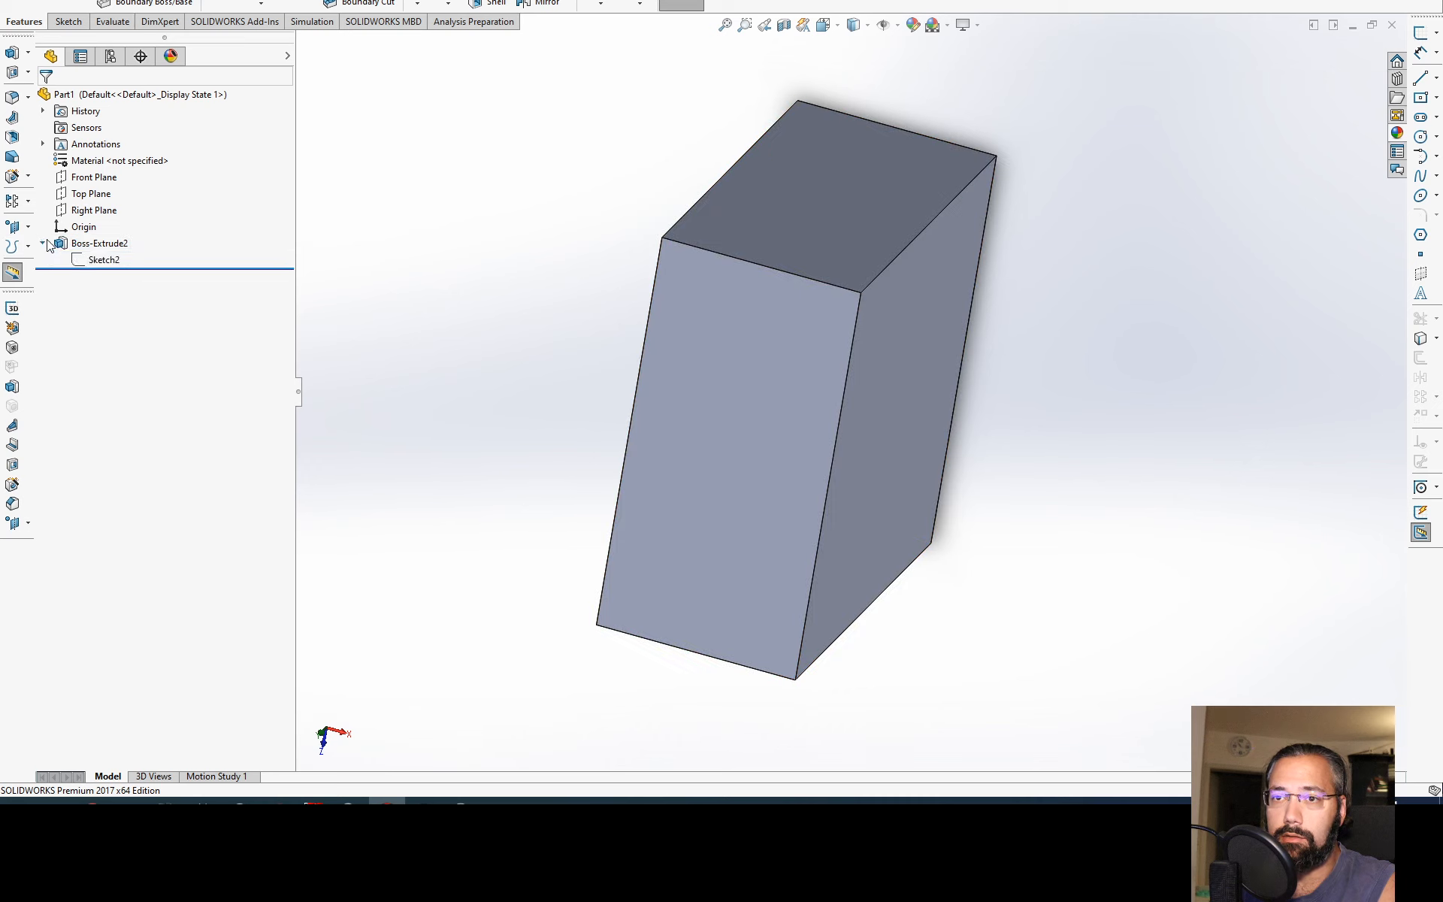
pyautogui.click(112, 261)
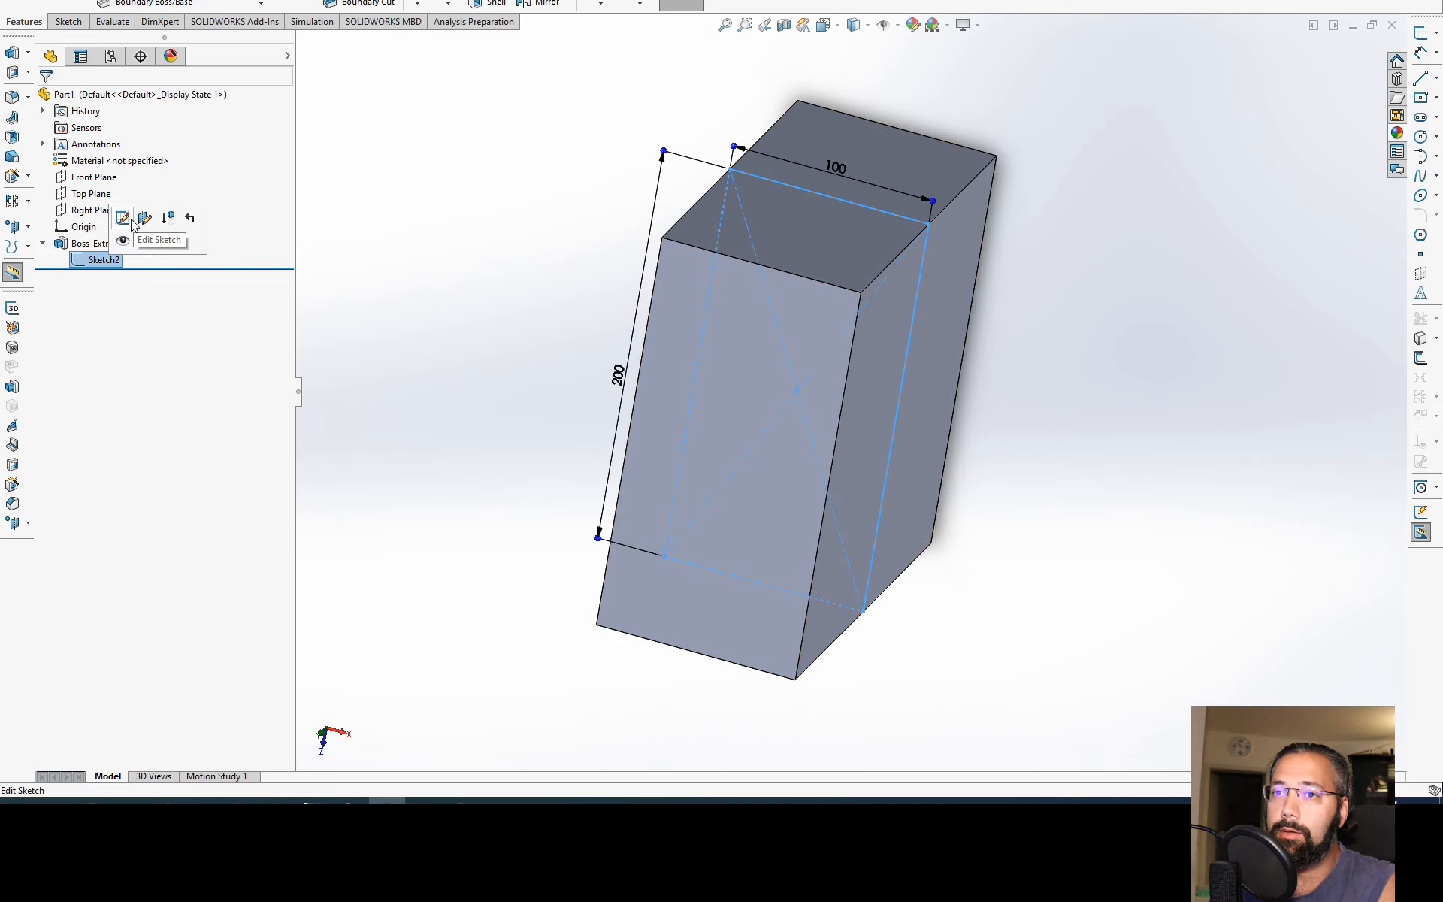
pyautogui.click(103, 264)
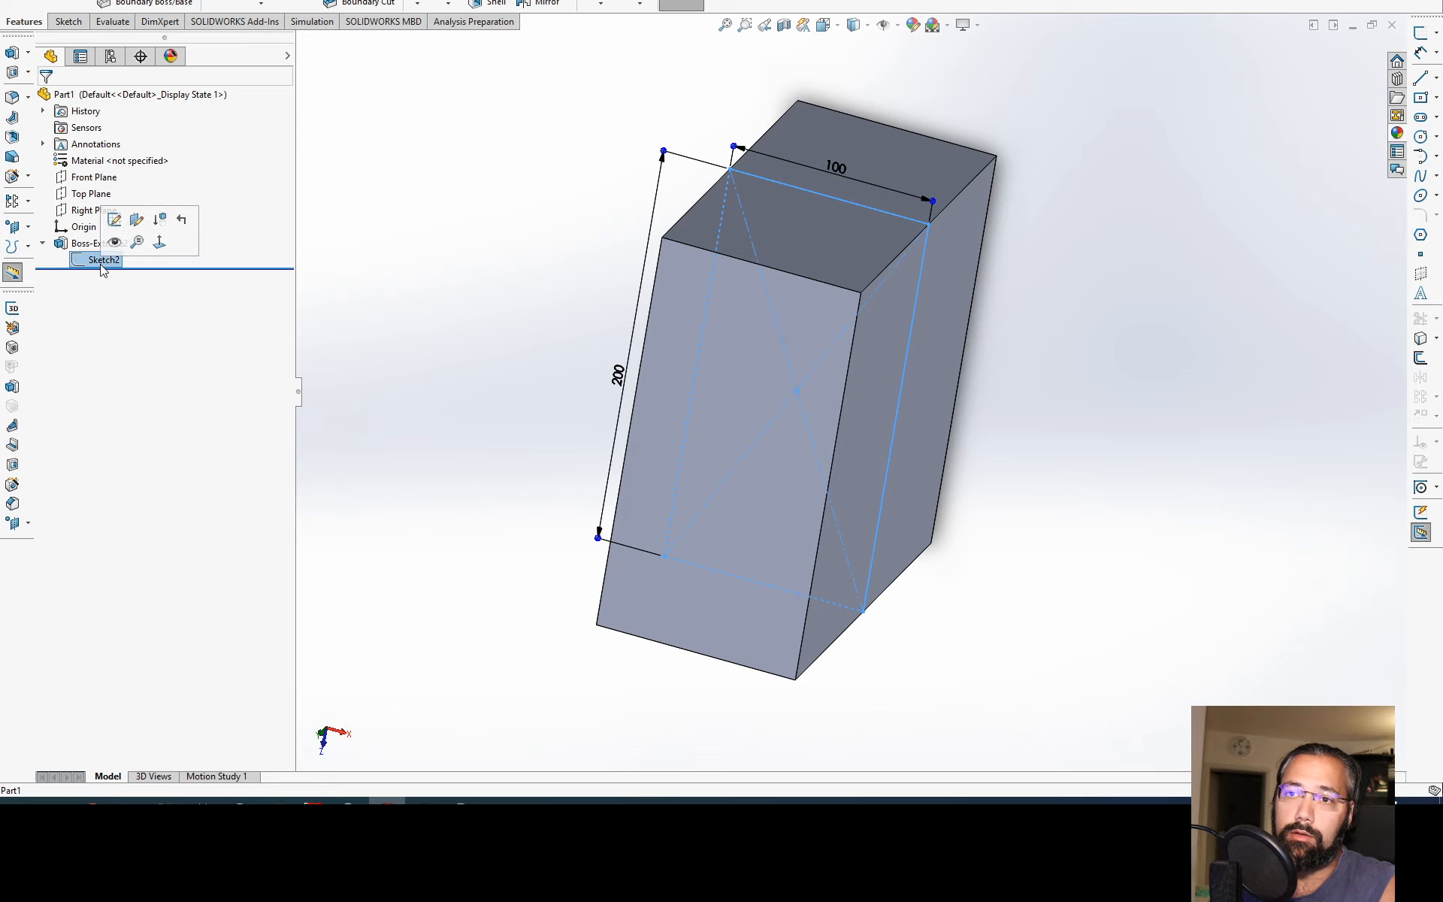
pyautogui.click(104, 259)
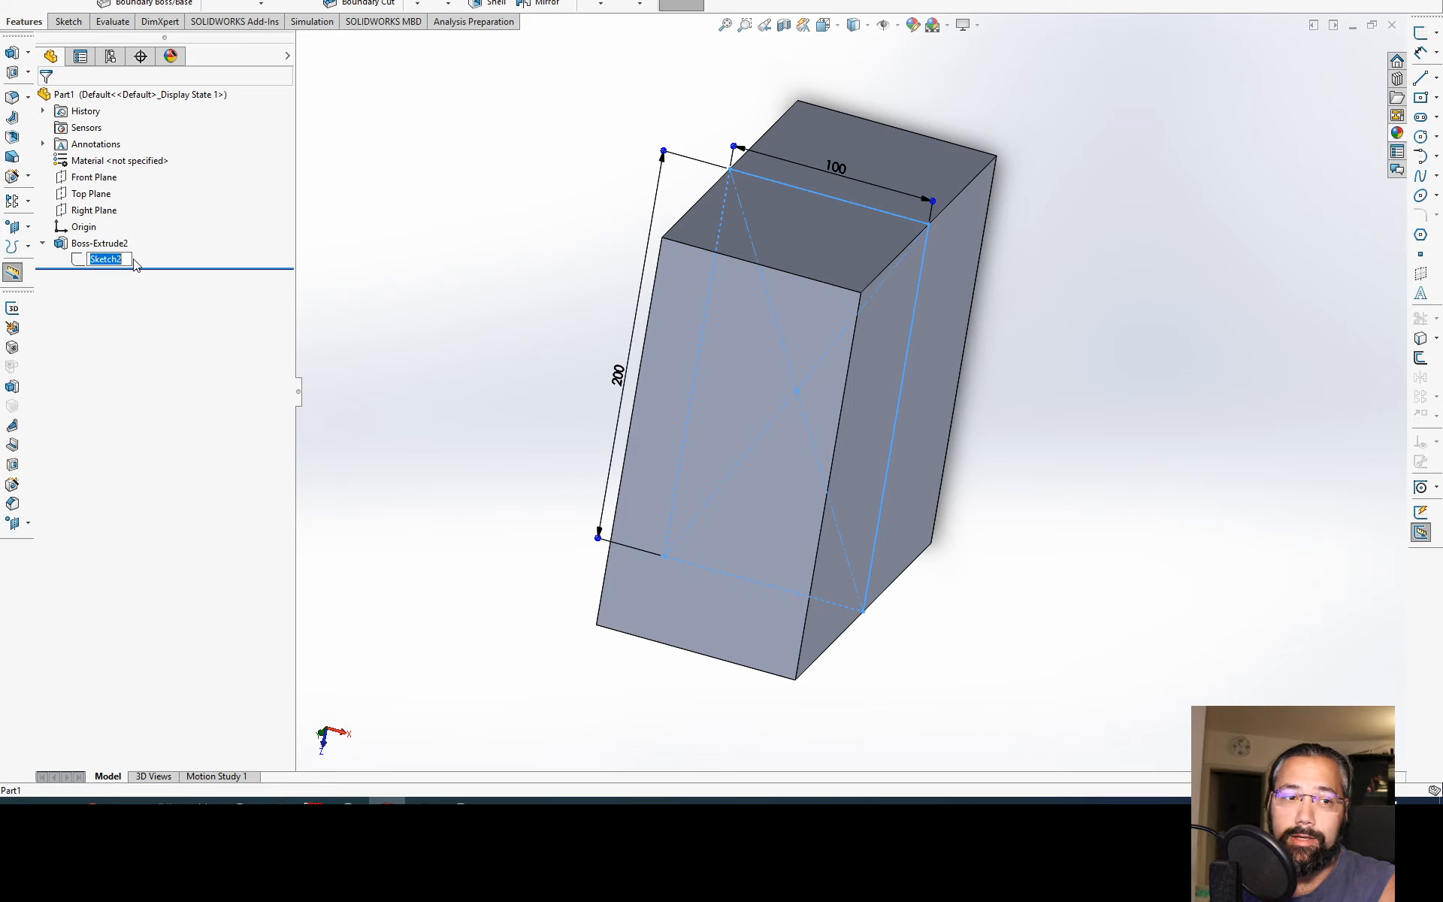
pyautogui.press('Return')
pyautogui.click(347, 242)
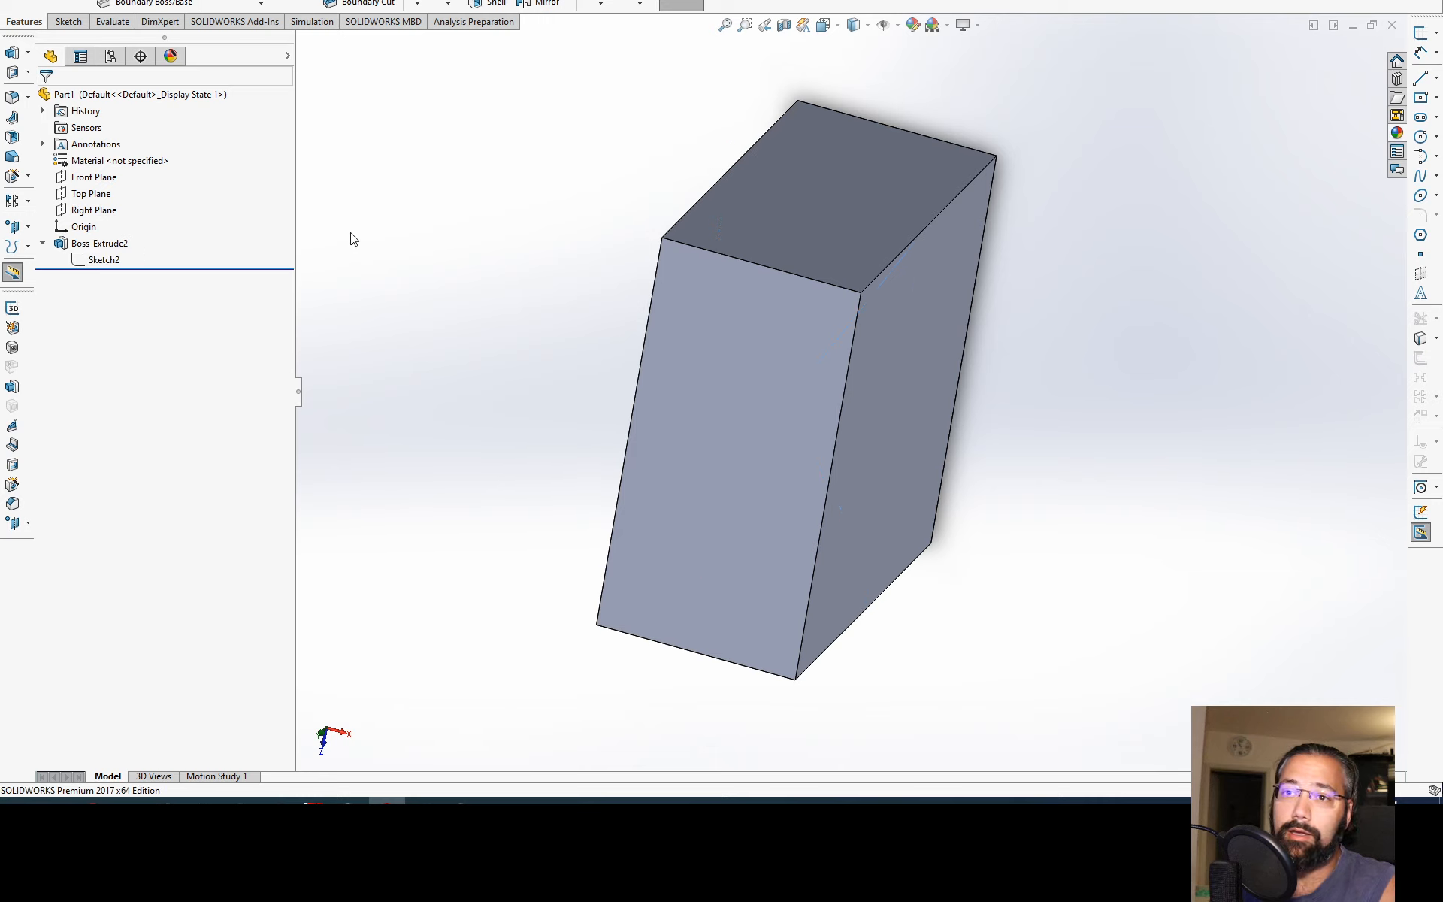
# Step: Show Sketch2 inside the solid block, view it from another angle, and hide it again
pyautogui.click(79, 260)
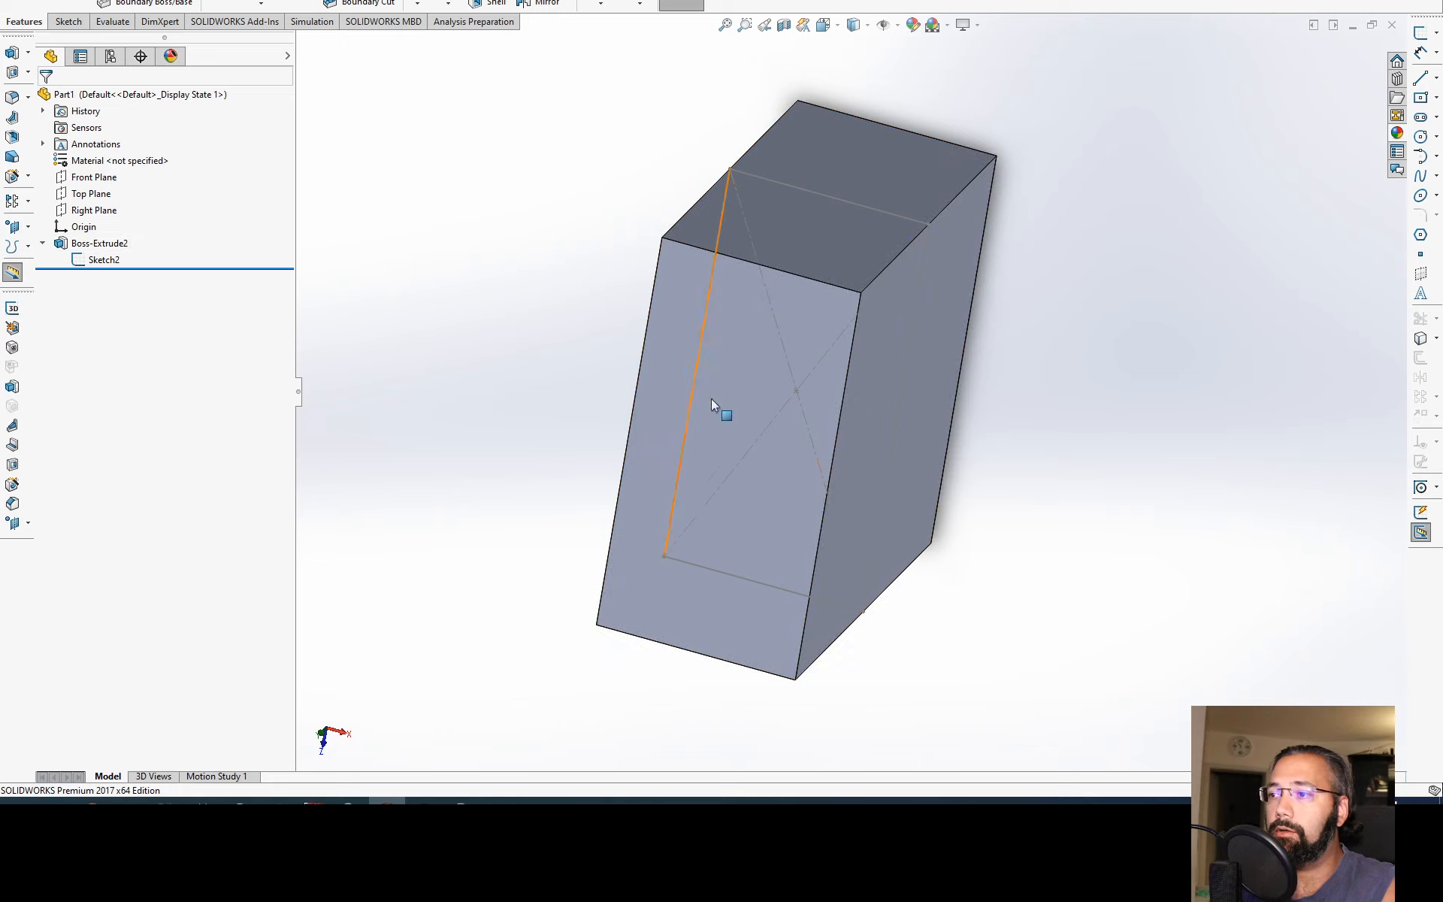
pyautogui.moveTo(783, 369); pyautogui.dragTo(815, 343, button='middle')
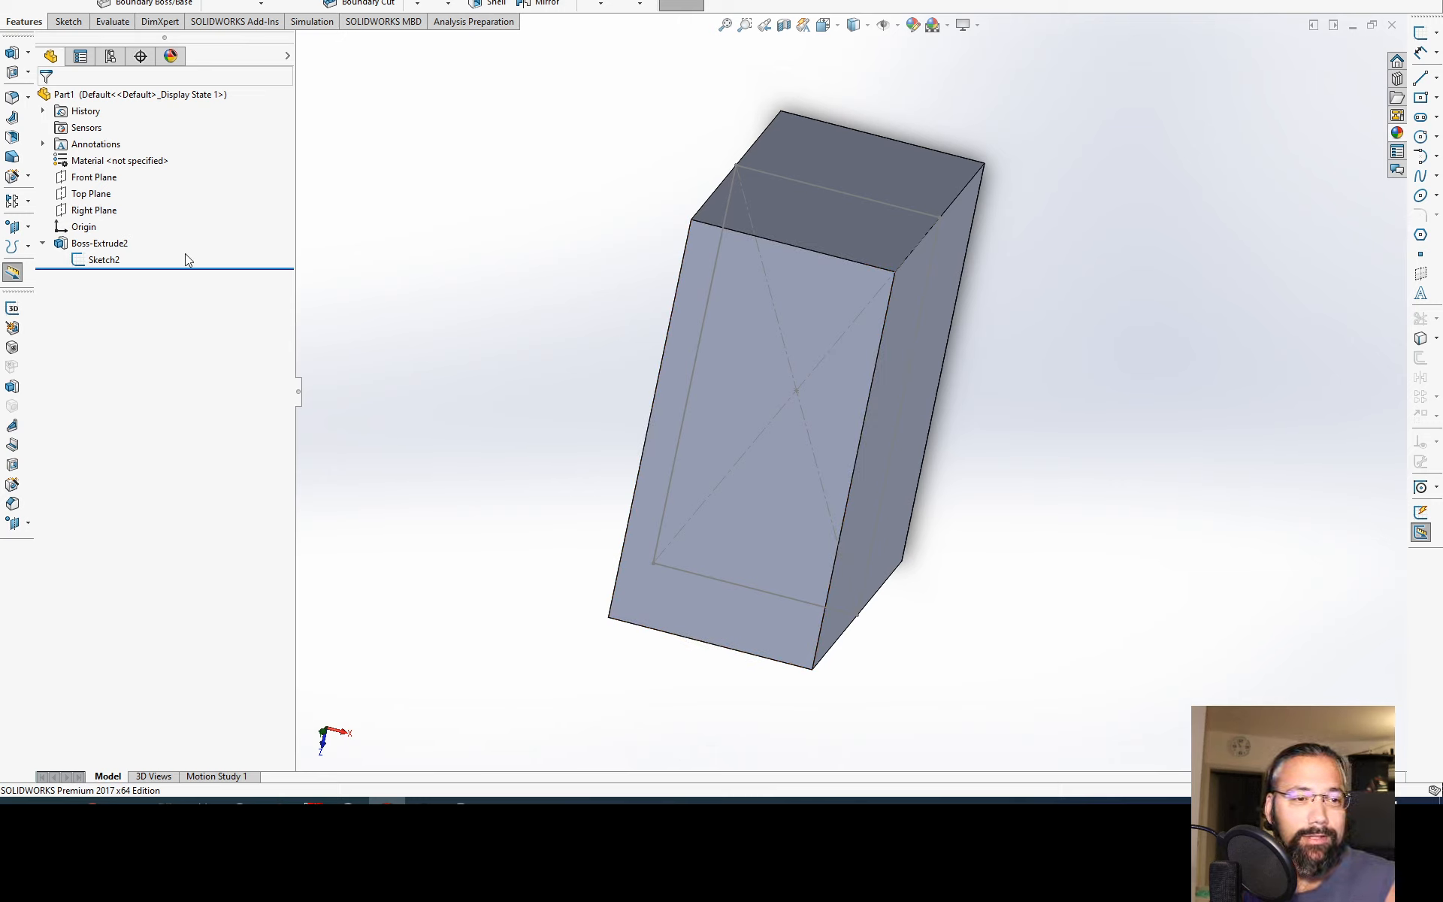
pyautogui.click(84, 260)
pyautogui.click(475, 289)
pyautogui.moveTo(510, 267); pyautogui.dragTo(490, 300, button='middle')
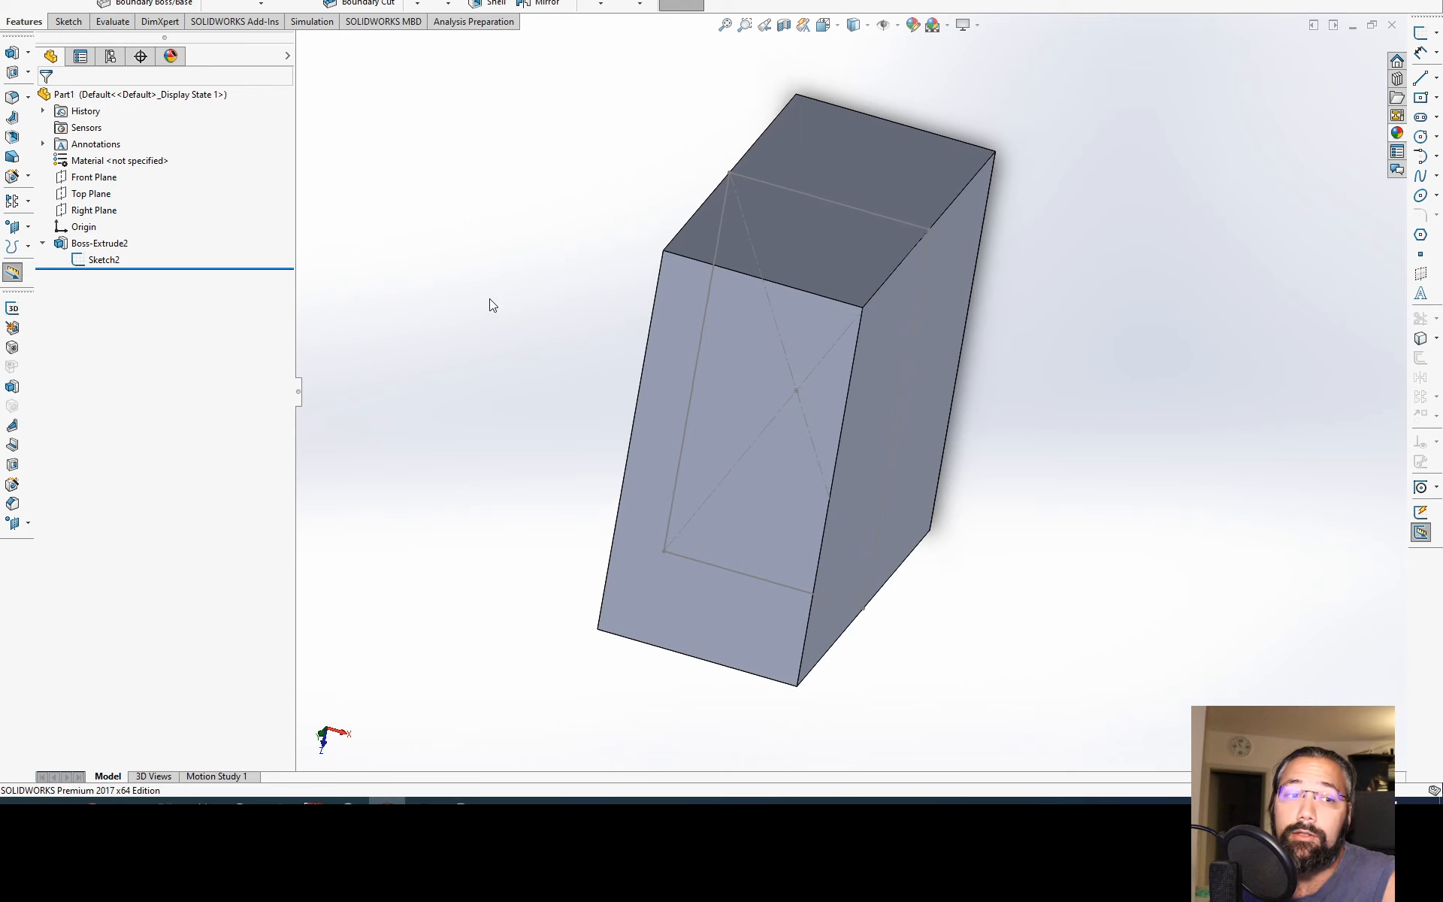
pyautogui.click(92, 260)
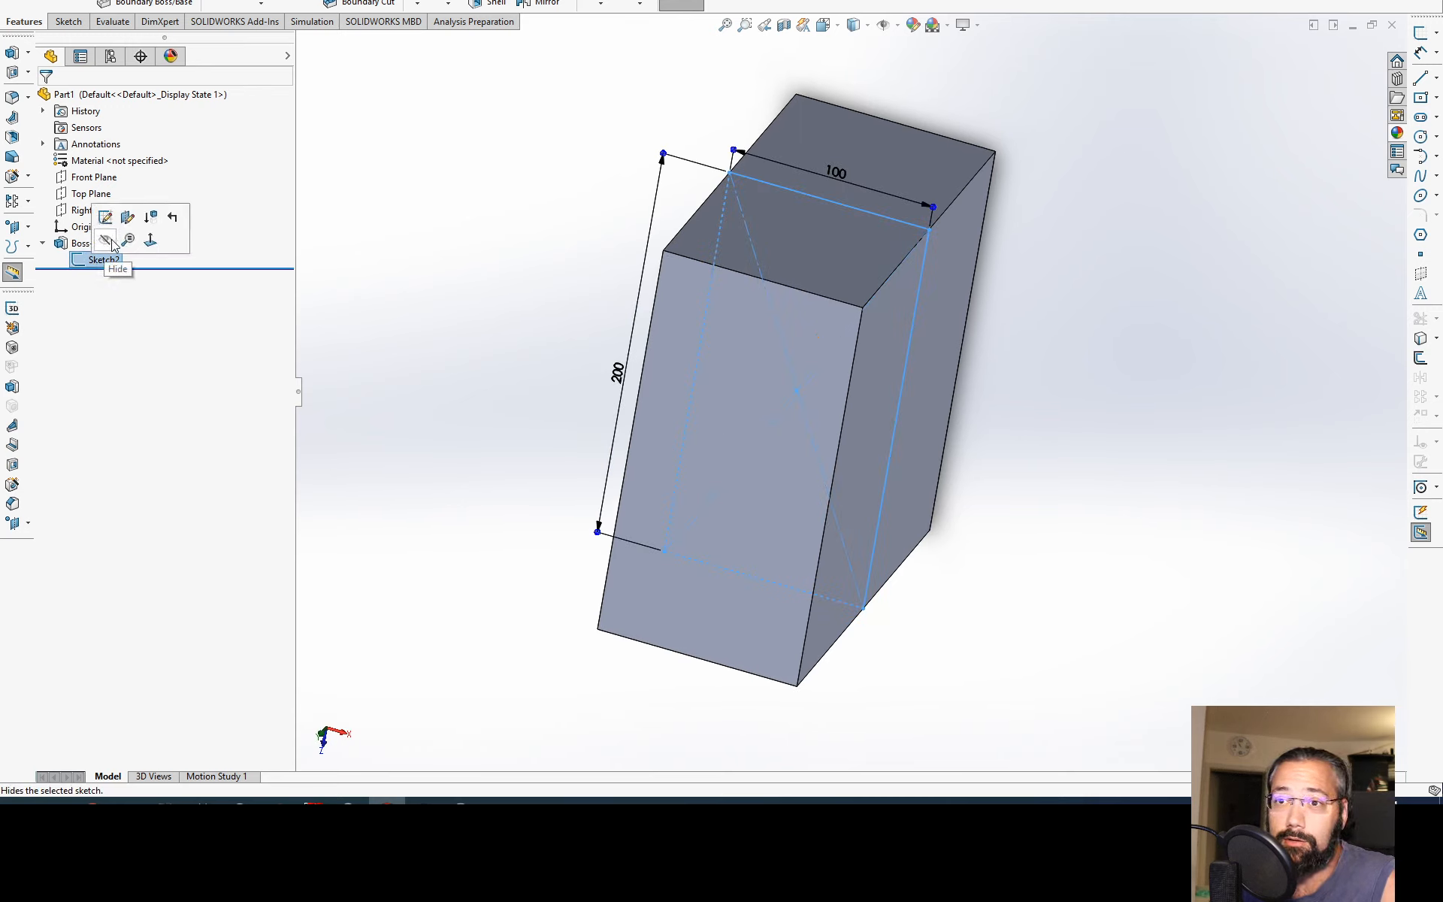
pyautogui.click(111, 239)
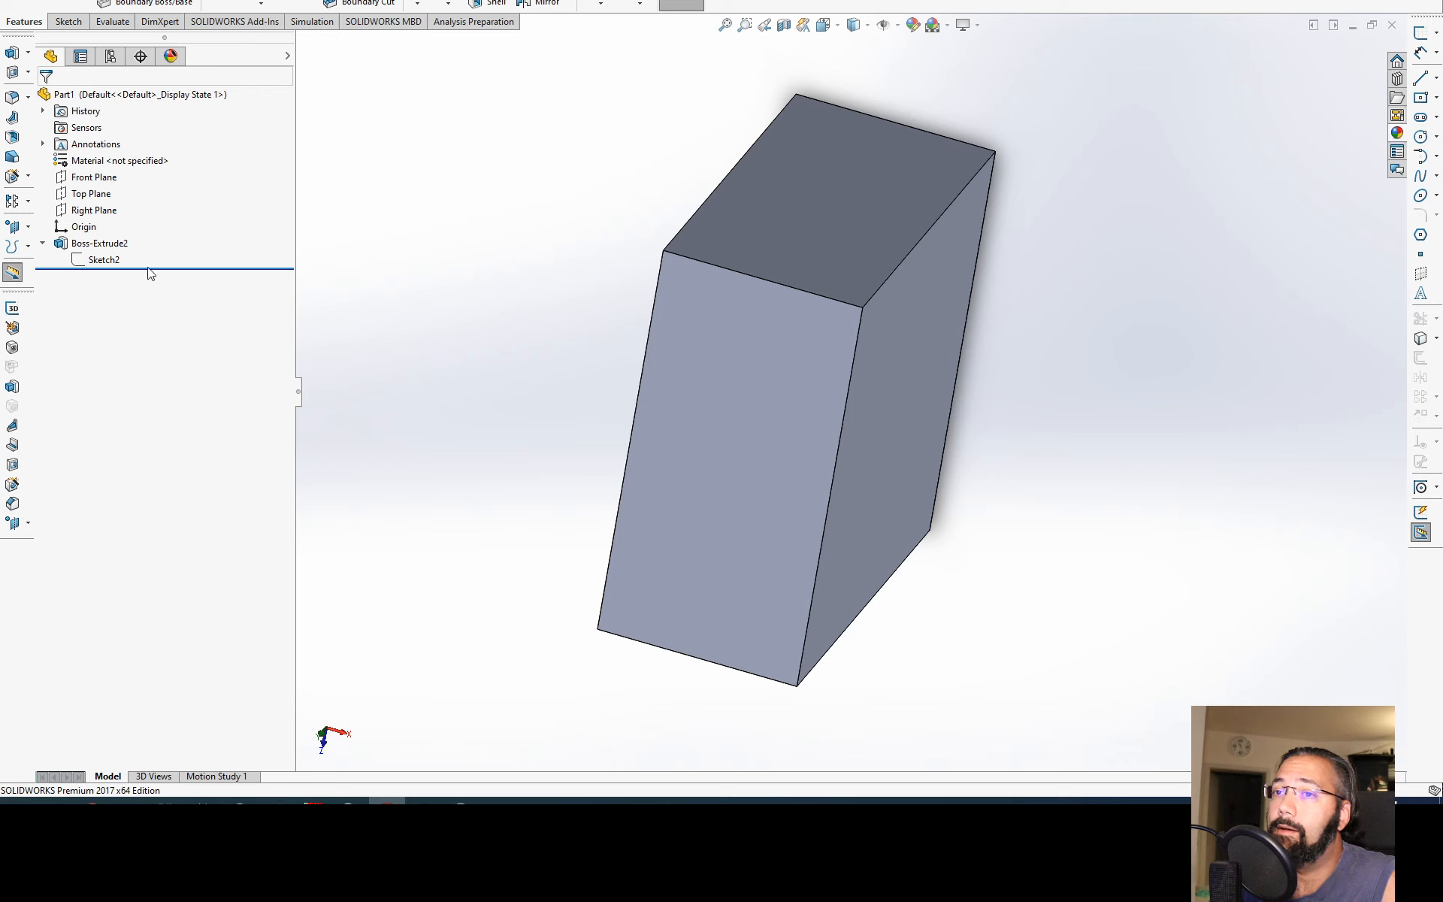
# Step: Inspect the editing options of Boss-Extrude2 and the sketch it contains
pyautogui.click(79, 243)
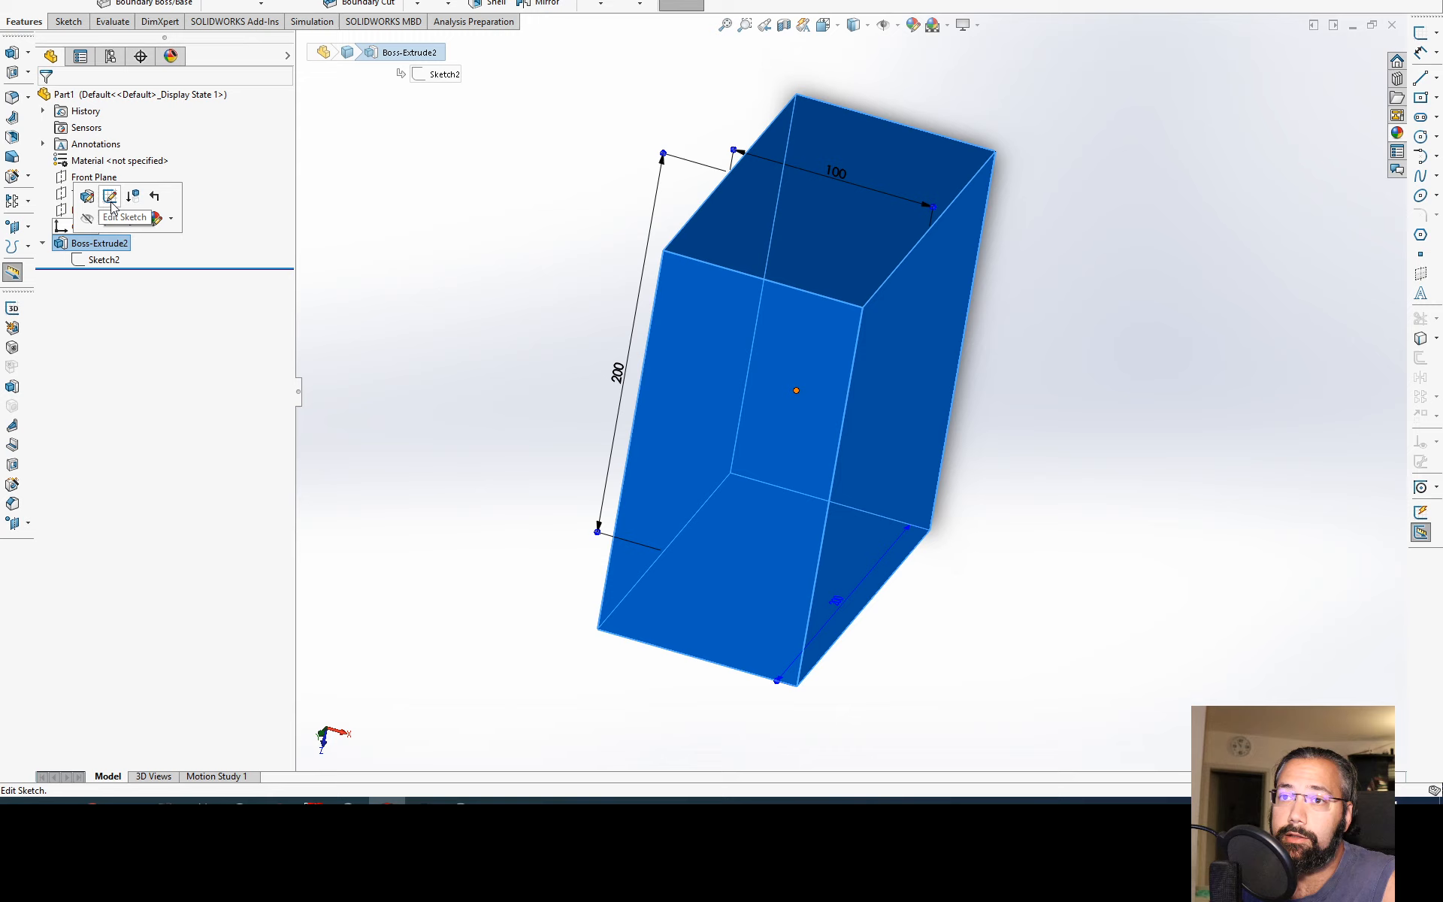
pyautogui.click(43, 244)
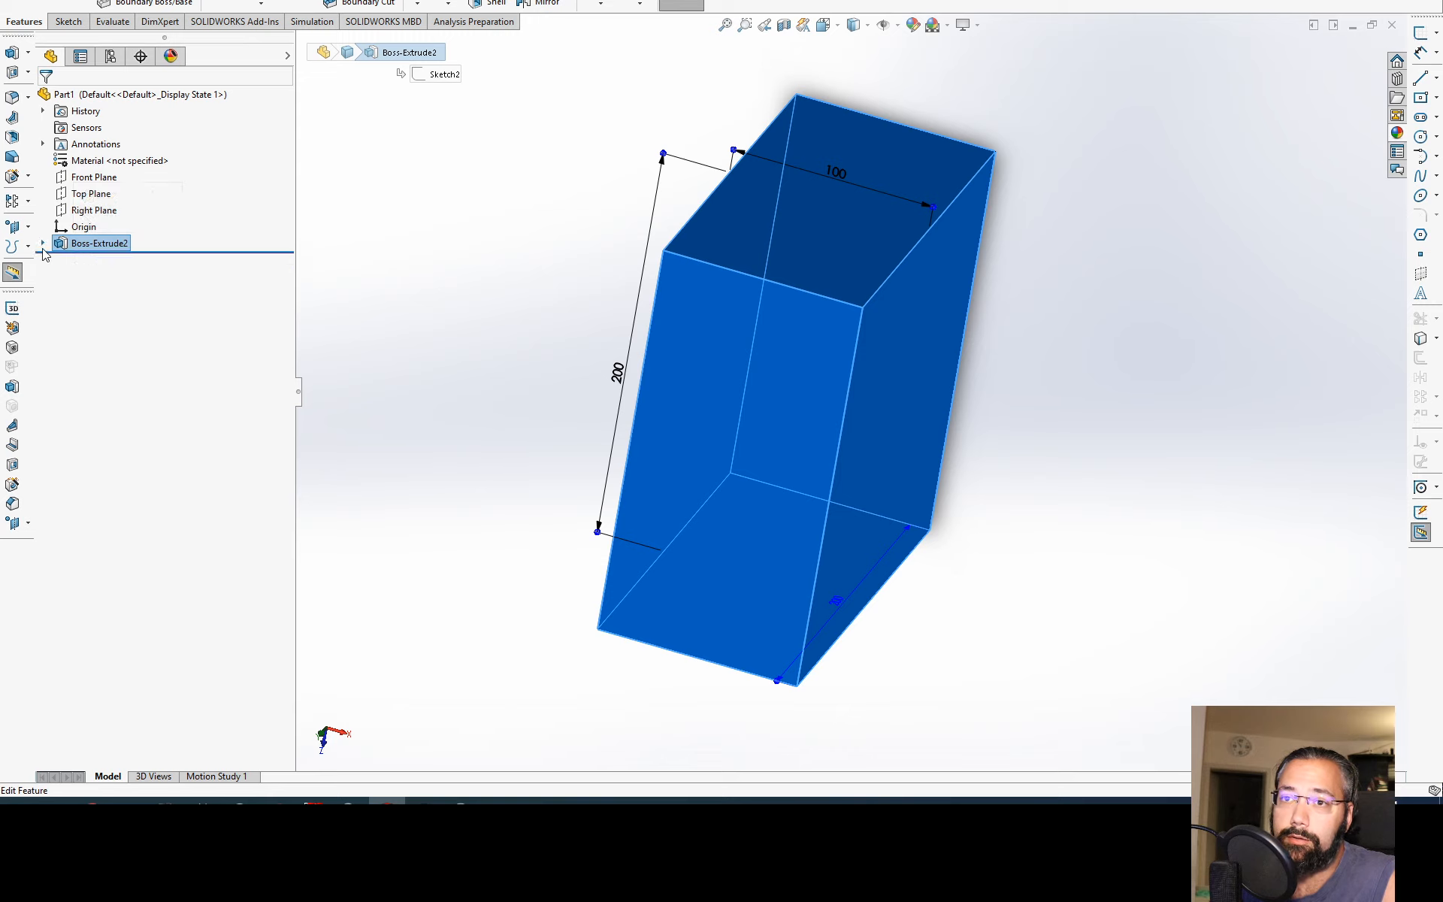
pyautogui.click(64, 245)
pyautogui.click(42, 244)
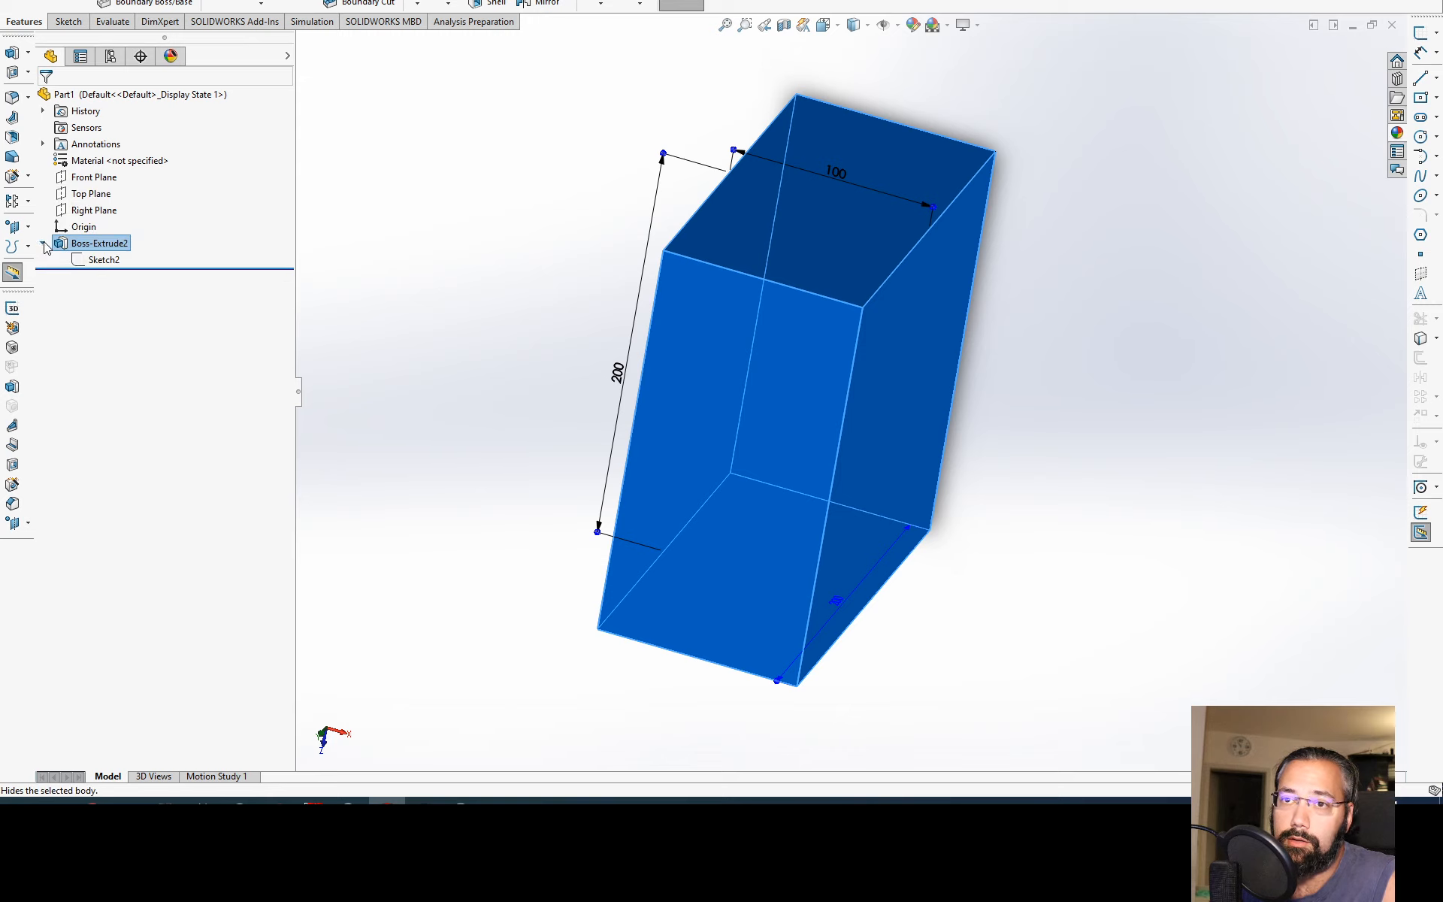
# Step: Edit the sketch plane of Sketch2, replacing its reference with the Front Plane, and accept the change
pyautogui.click(104, 259)
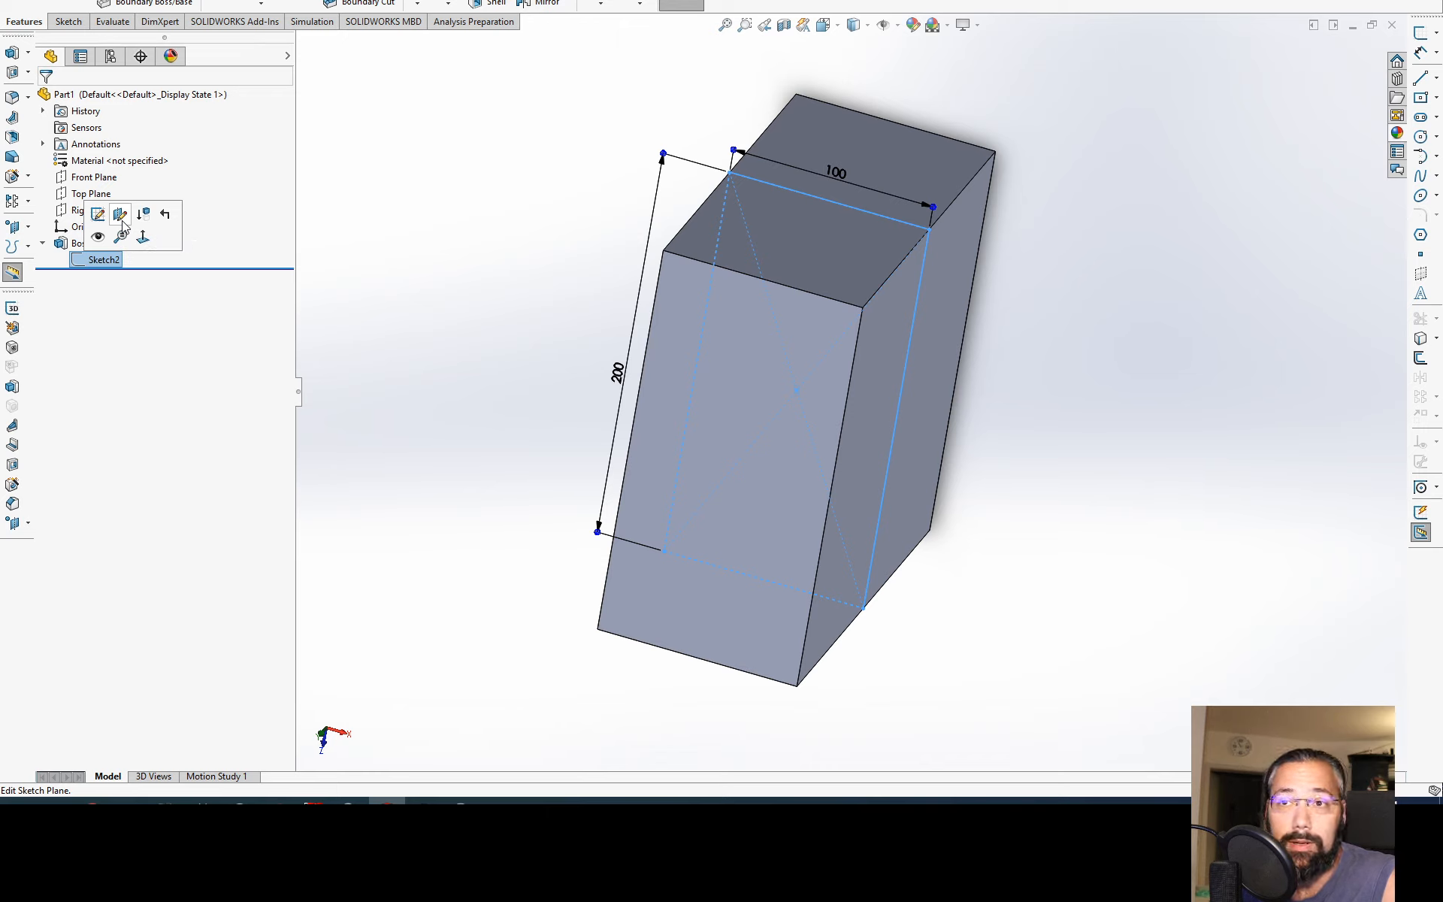
pyautogui.click(122, 220)
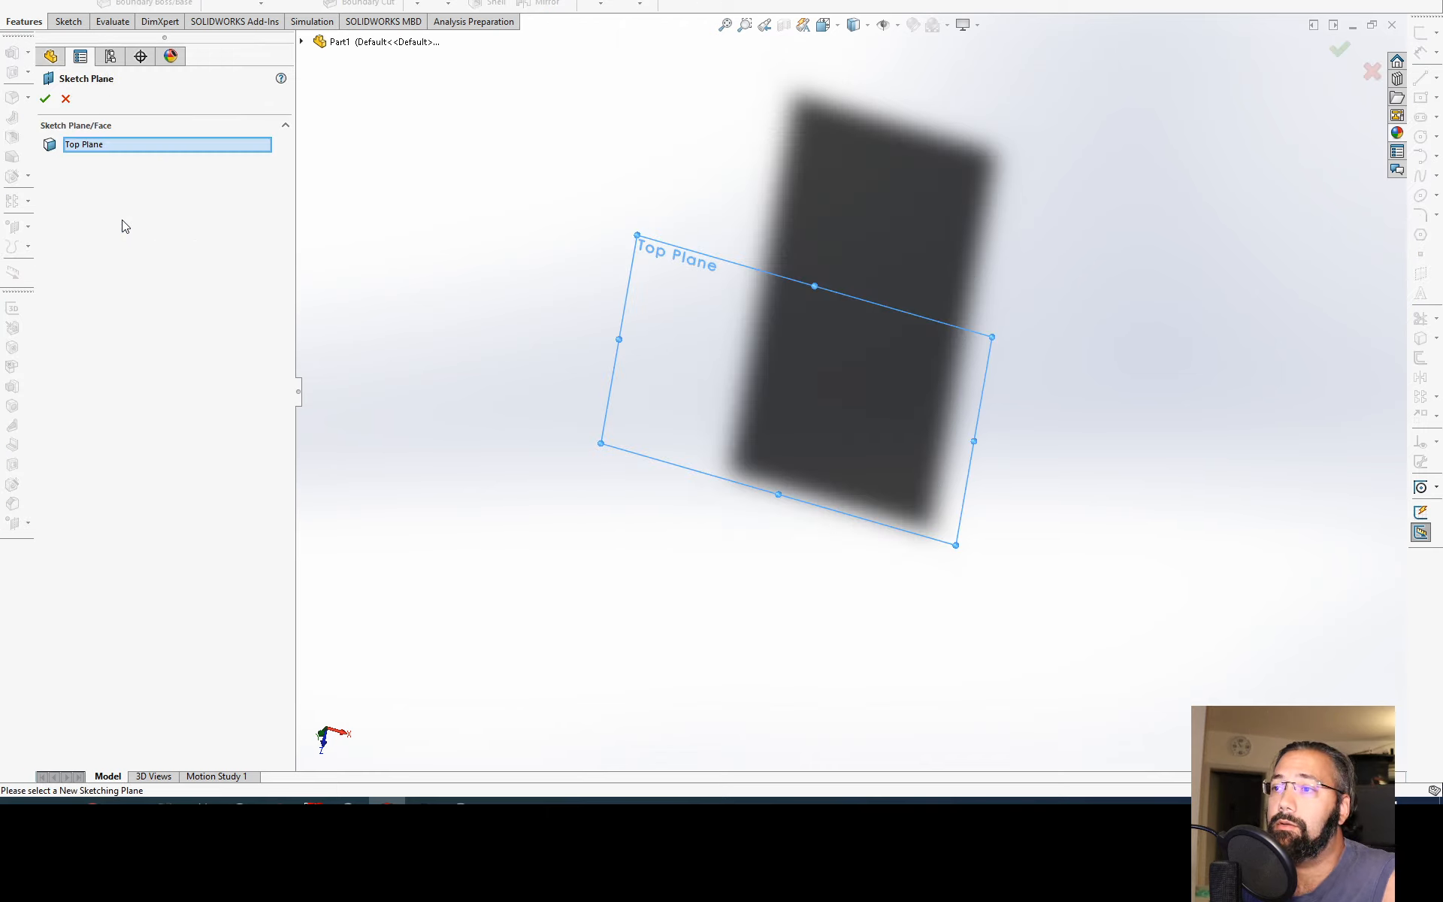
pyautogui.click(152, 145)
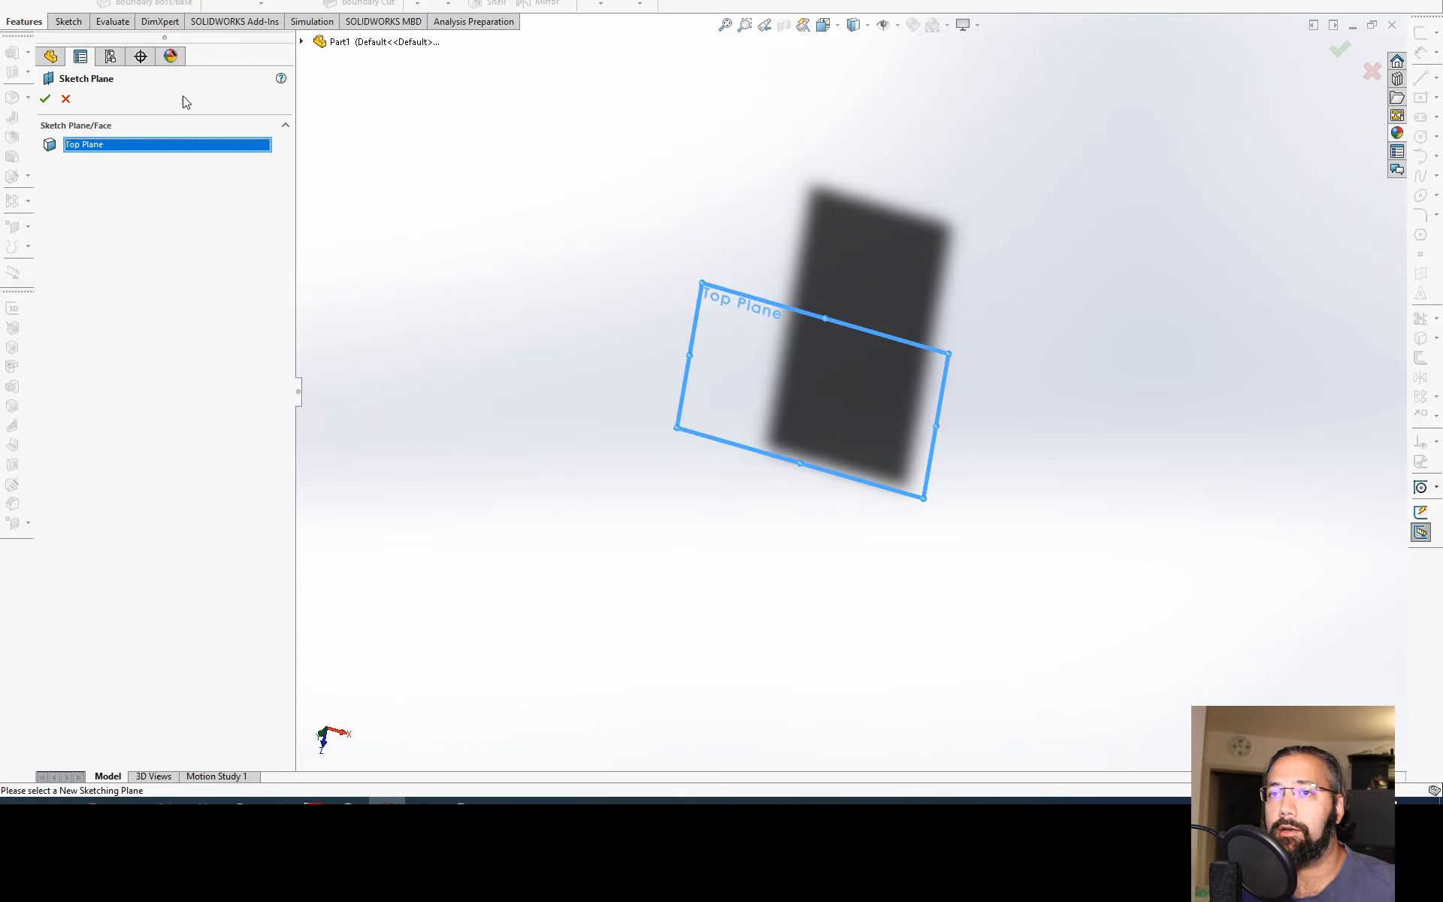
pyautogui.press('Delete')
pyautogui.click(302, 42)
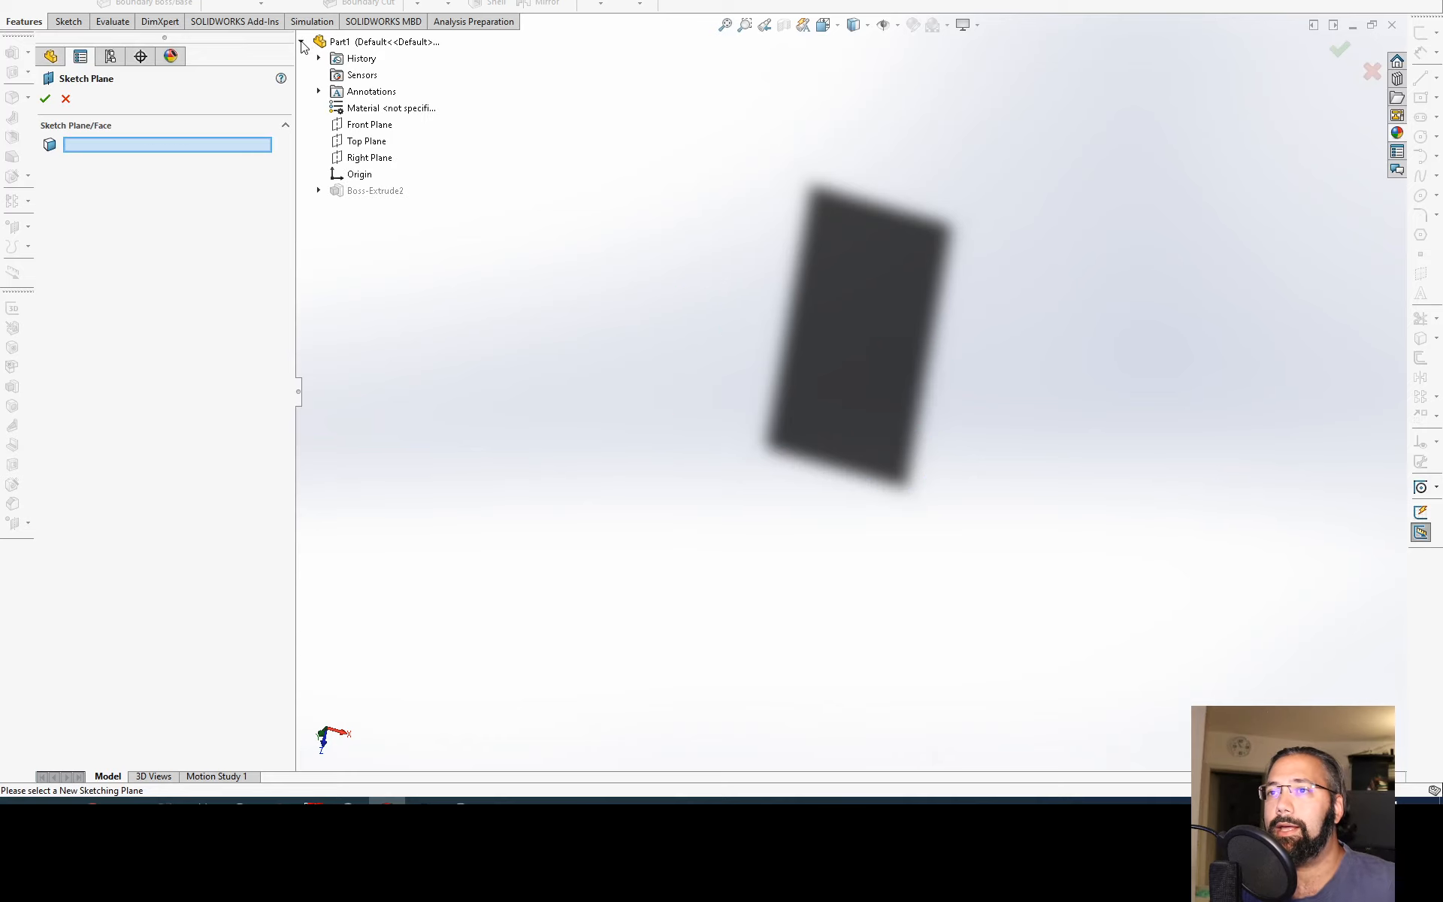
pyautogui.click(368, 125)
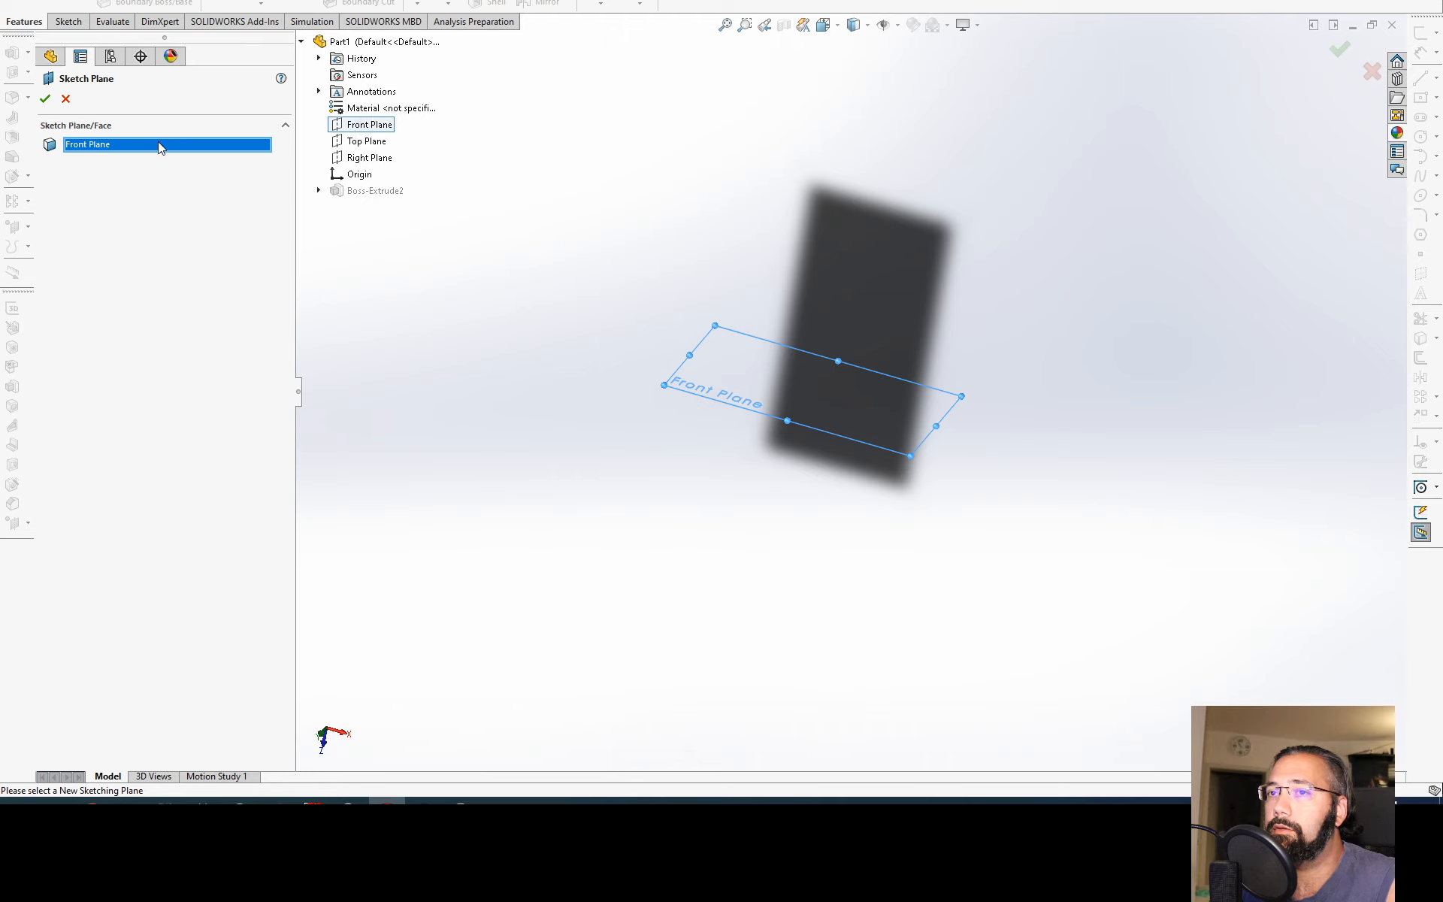
pyautogui.click(45, 98)
pyautogui.moveTo(696, 322)
pyautogui.mouseDown(button='middle')
pyautogui.moveTo(612, 332)
pyautogui.moveTo(615, 570)
pyautogui.moveTo(615, 426)
pyautogui.mouseUp(button='middle')
pyautogui.click(623, 567)
pyautogui.hotkey('ctrl', '7')
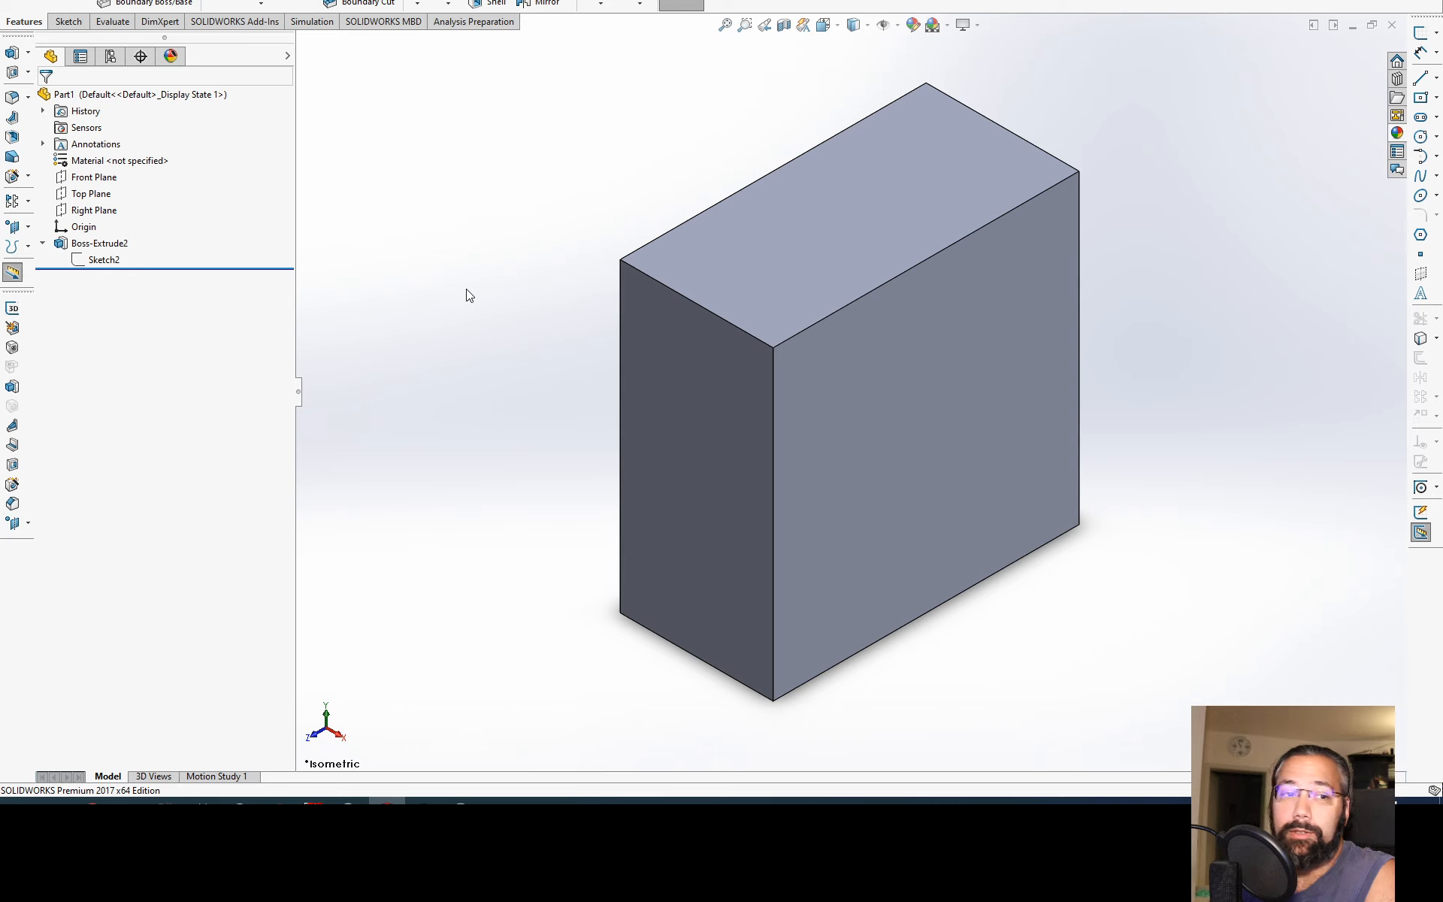
# Step: Suppress Boss-Extrude2 and unsuppress it again
pyautogui.click(102, 259)
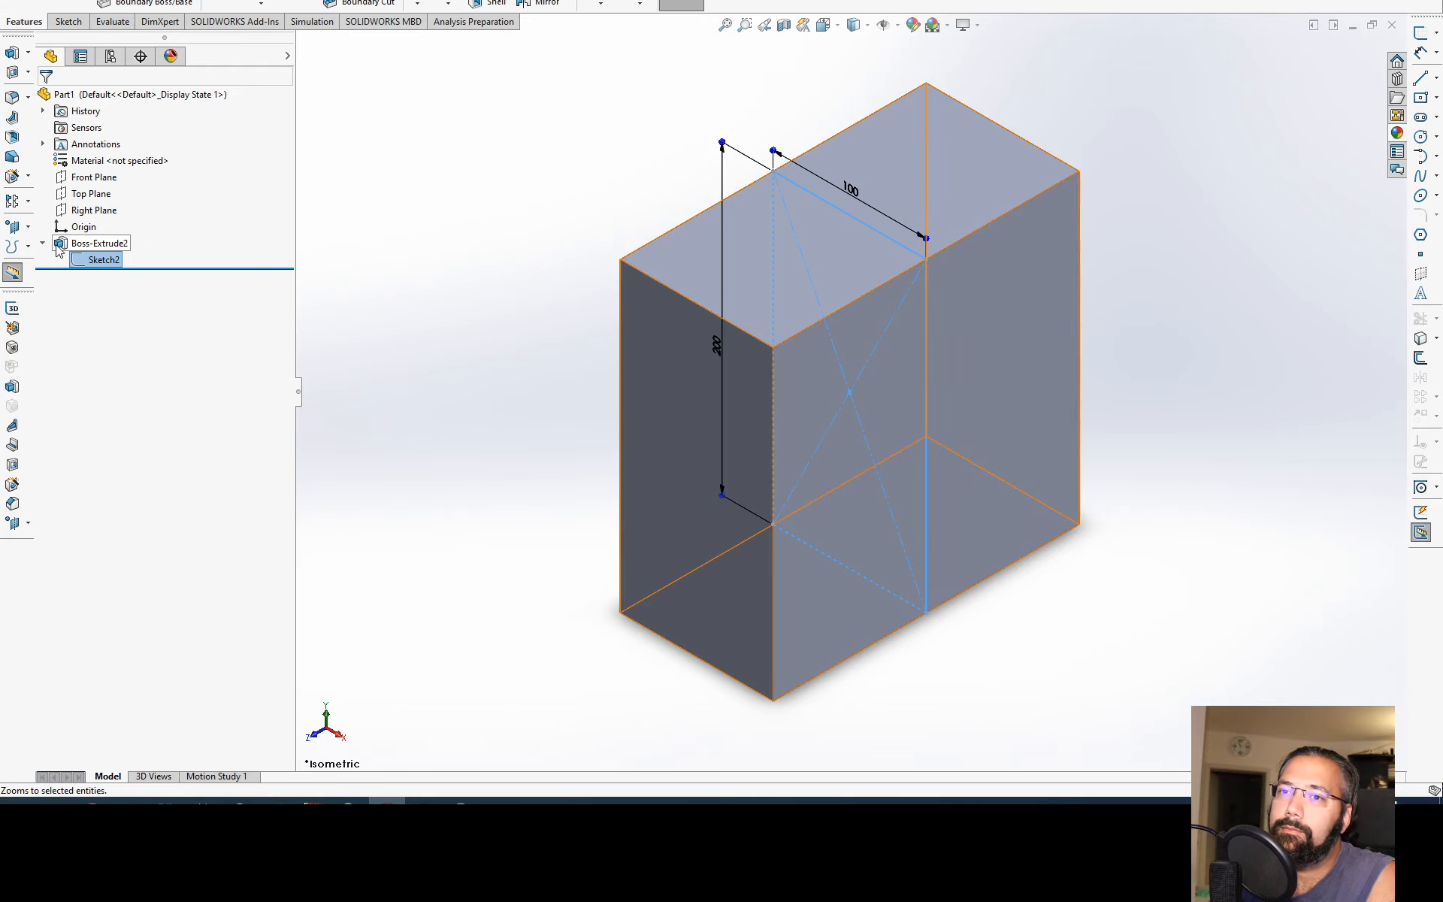
pyautogui.click(89, 242)
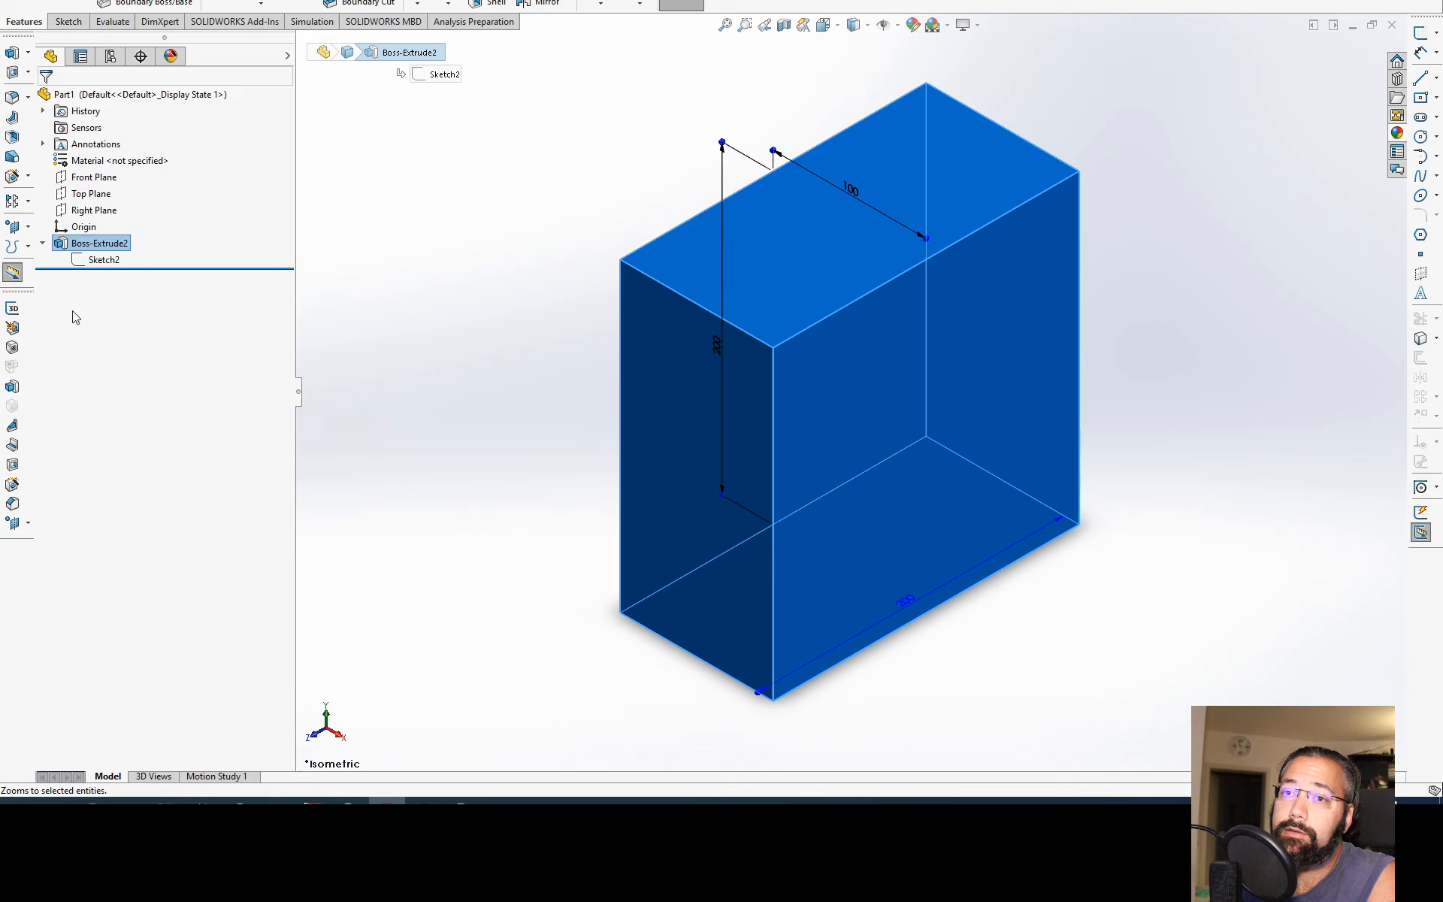
pyautogui.rightClick(68, 248)
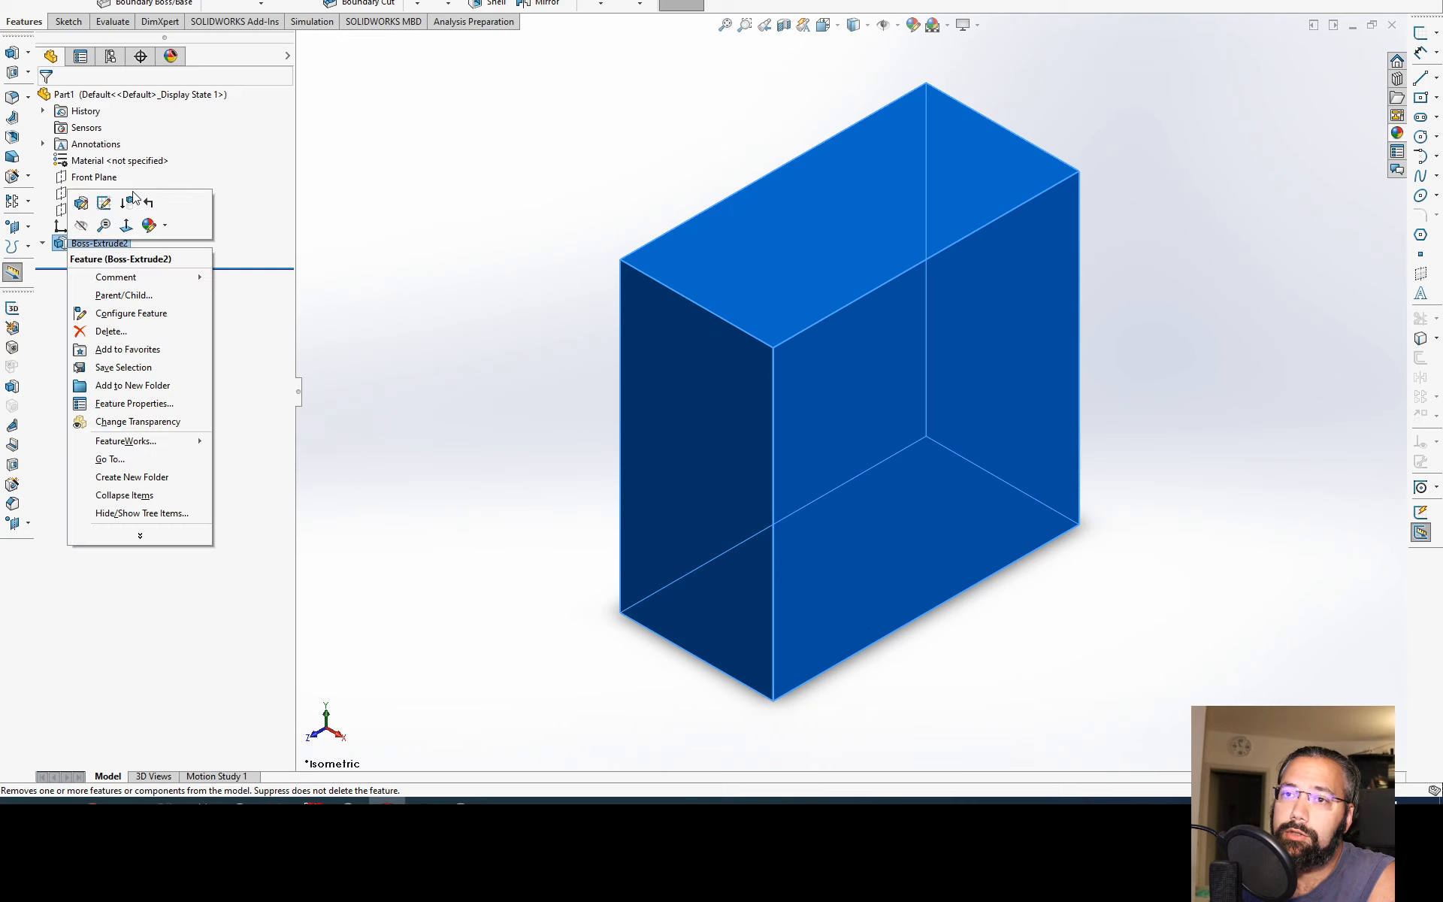
pyautogui.click(260, 376)
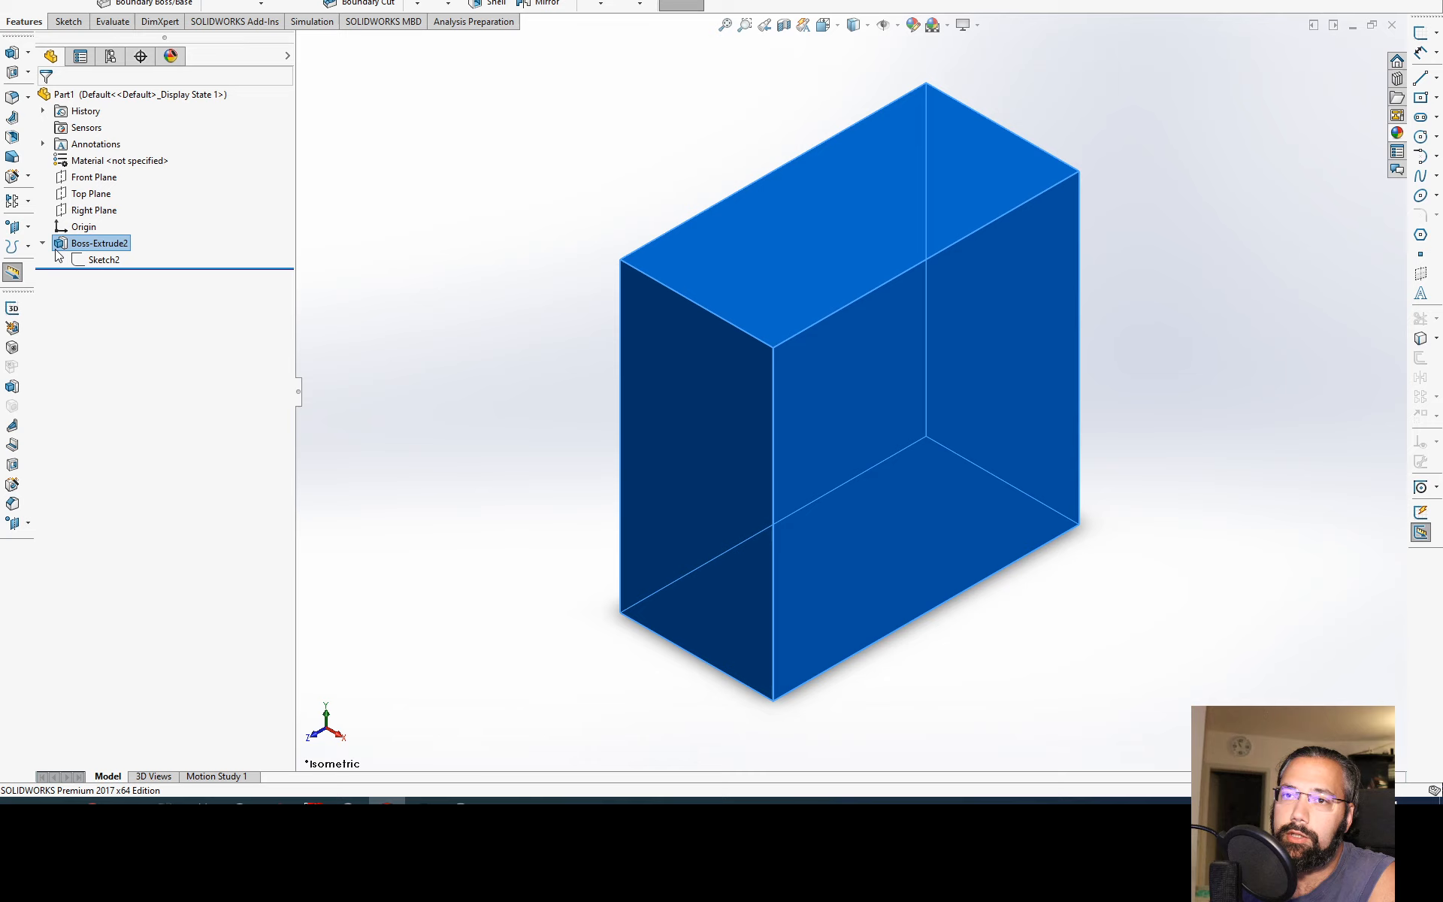
pyautogui.click(62, 245)
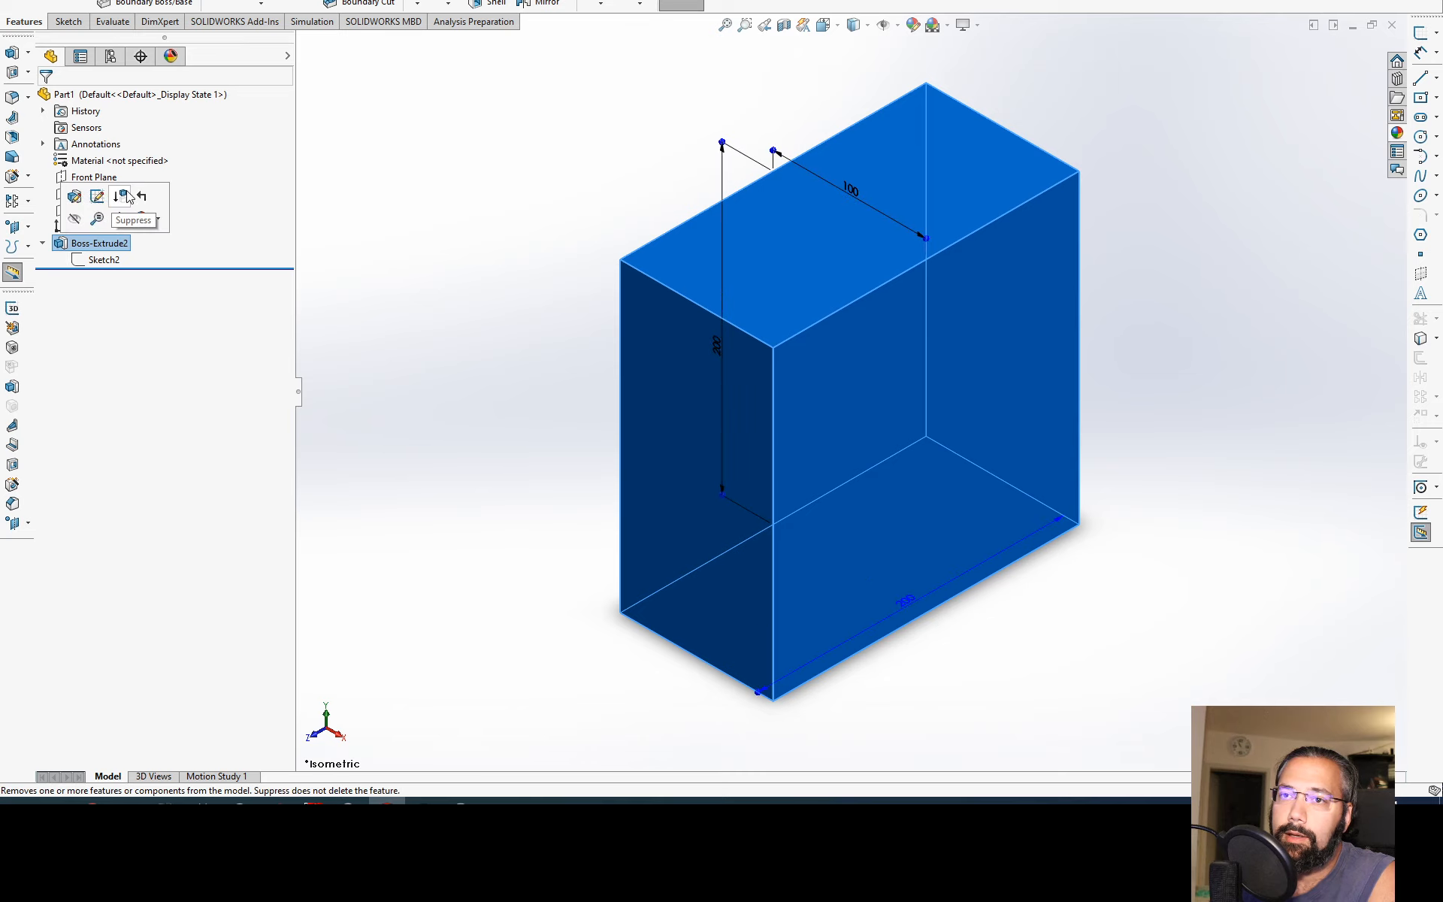
pyautogui.click(126, 197)
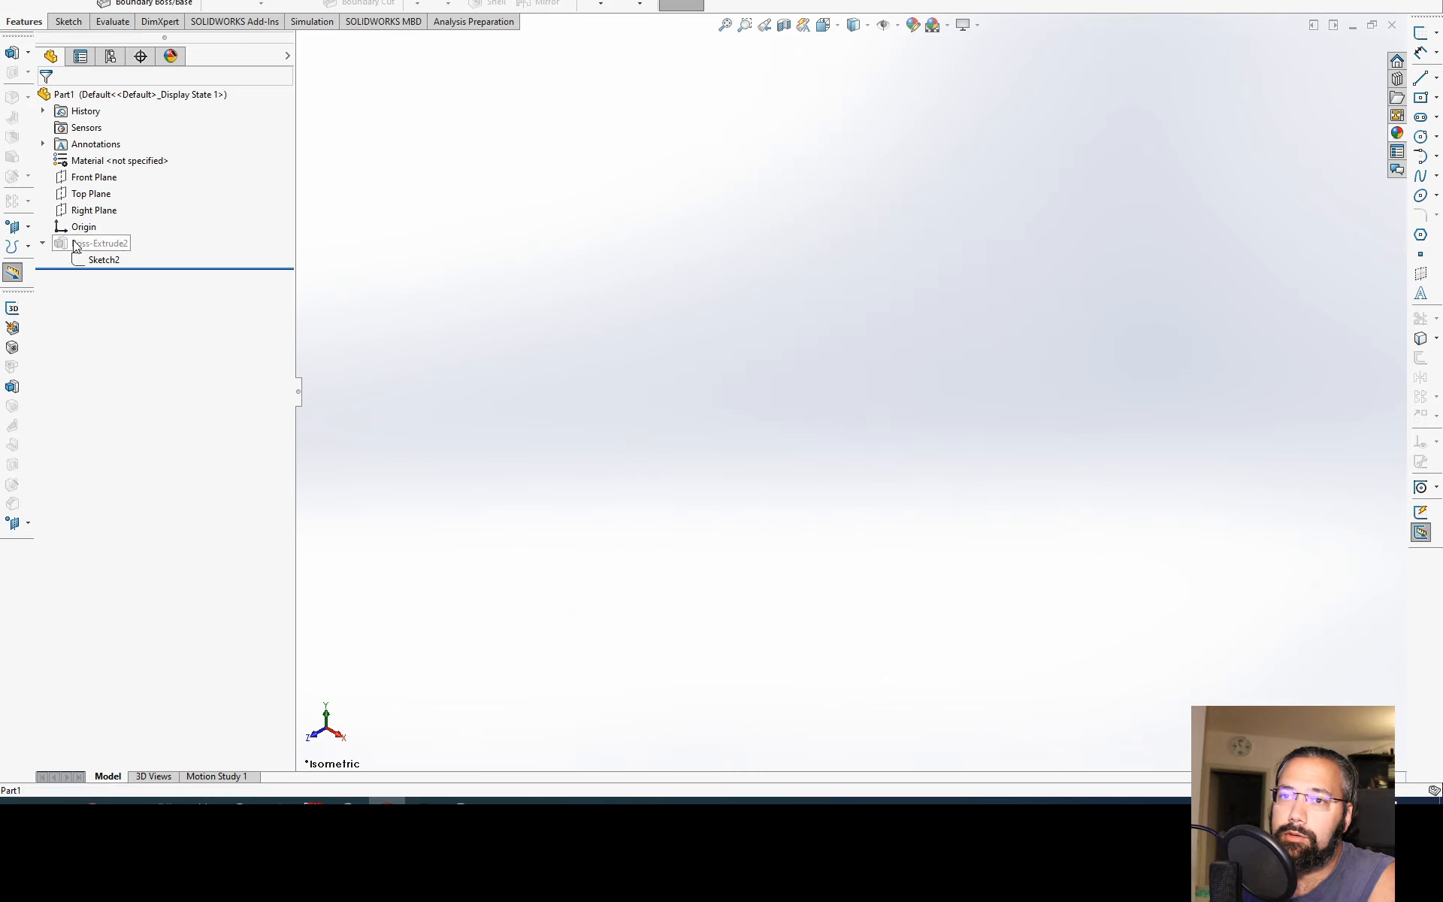
pyautogui.click(94, 244)
pyautogui.click(134, 195)
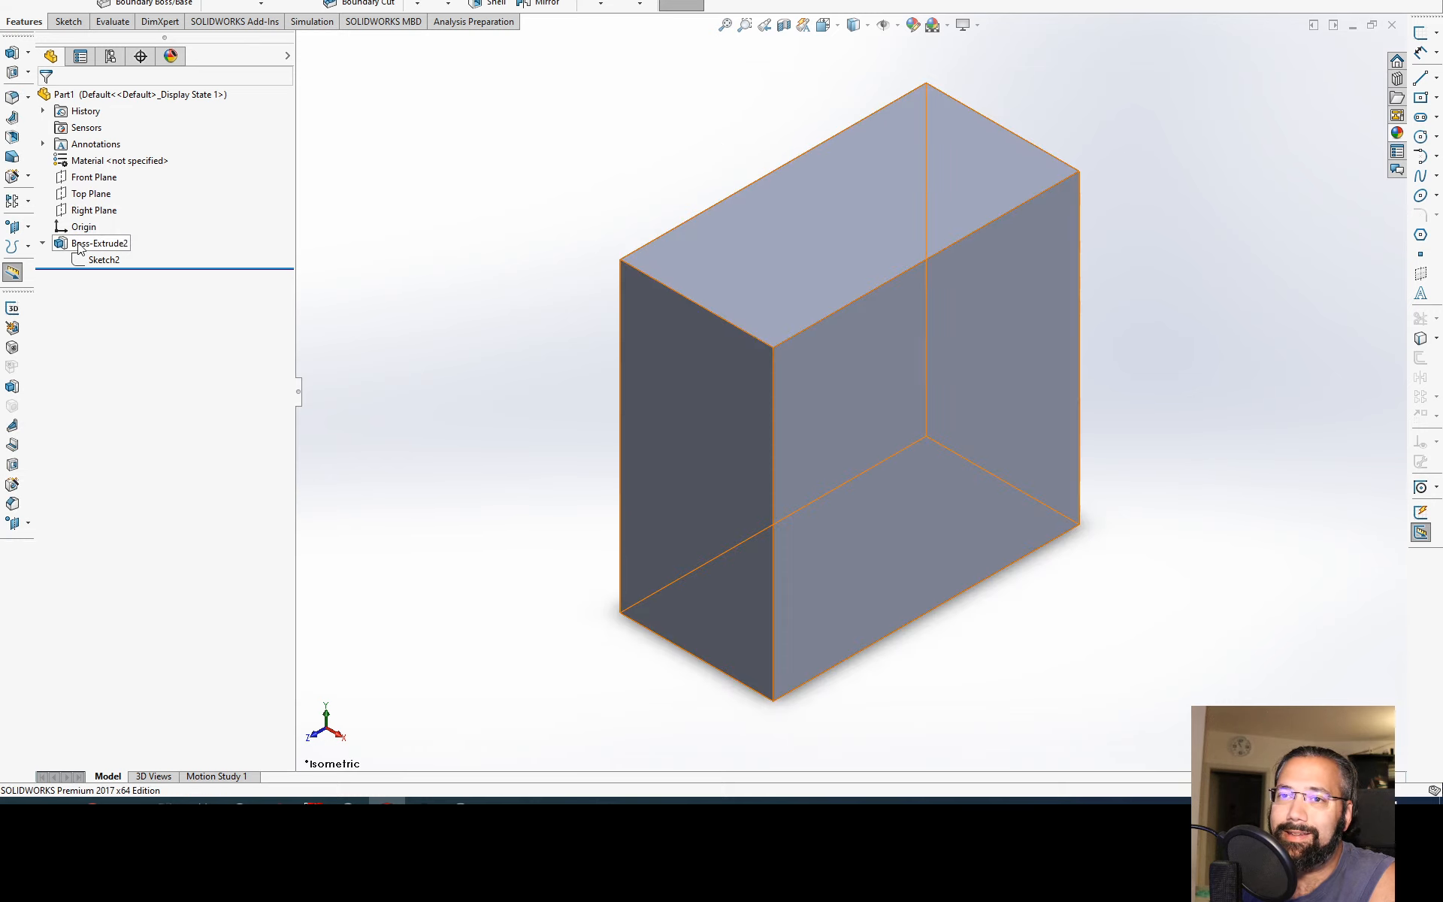
# Step: Examine the Rollback option available for Boss-Extrude2
pyautogui.click(67, 244)
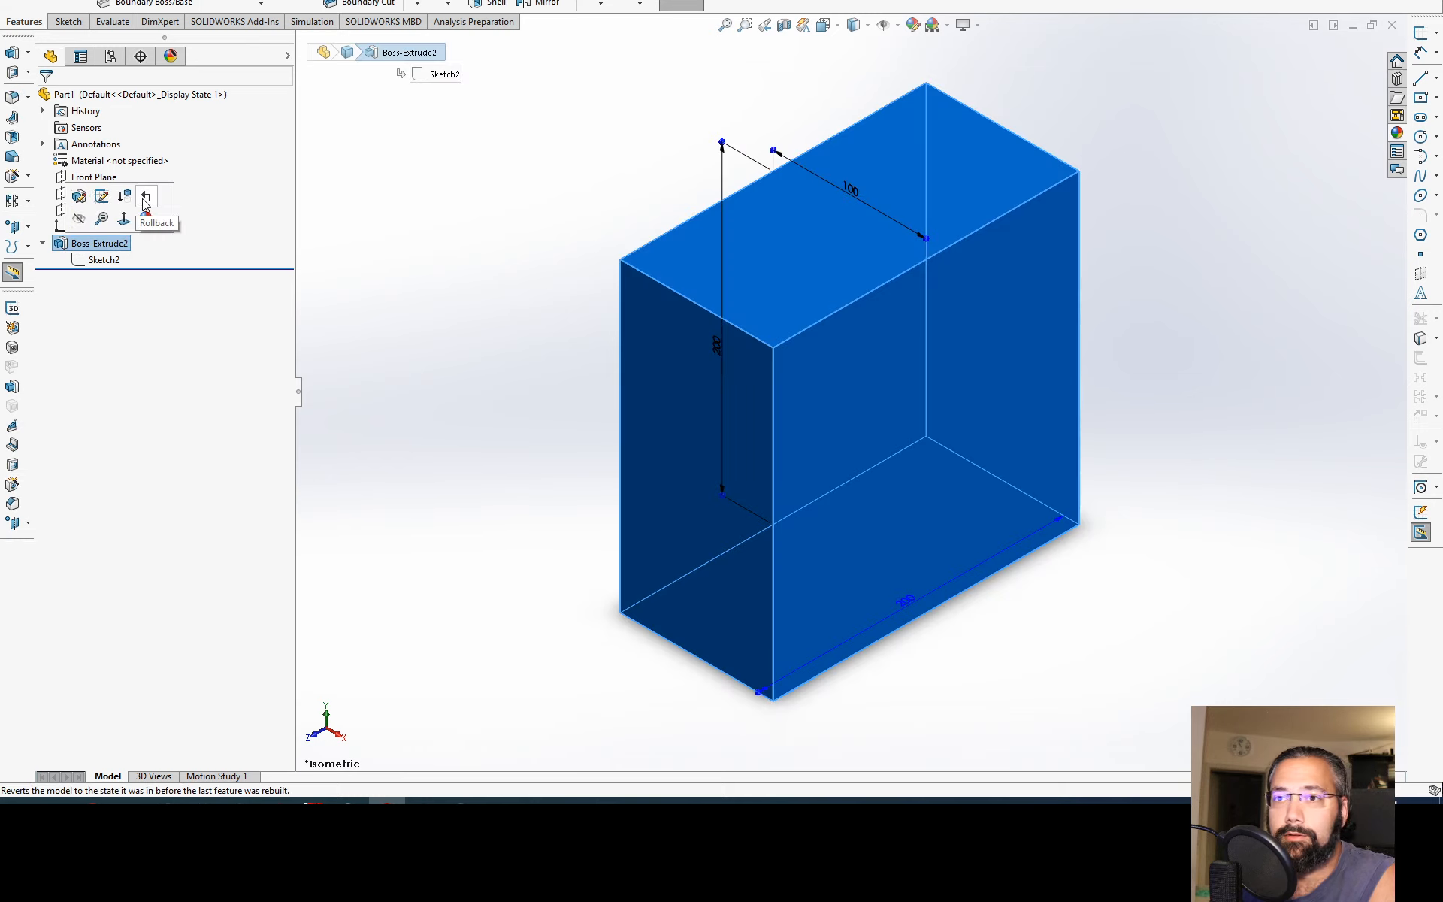
pyautogui.click(413, 258)
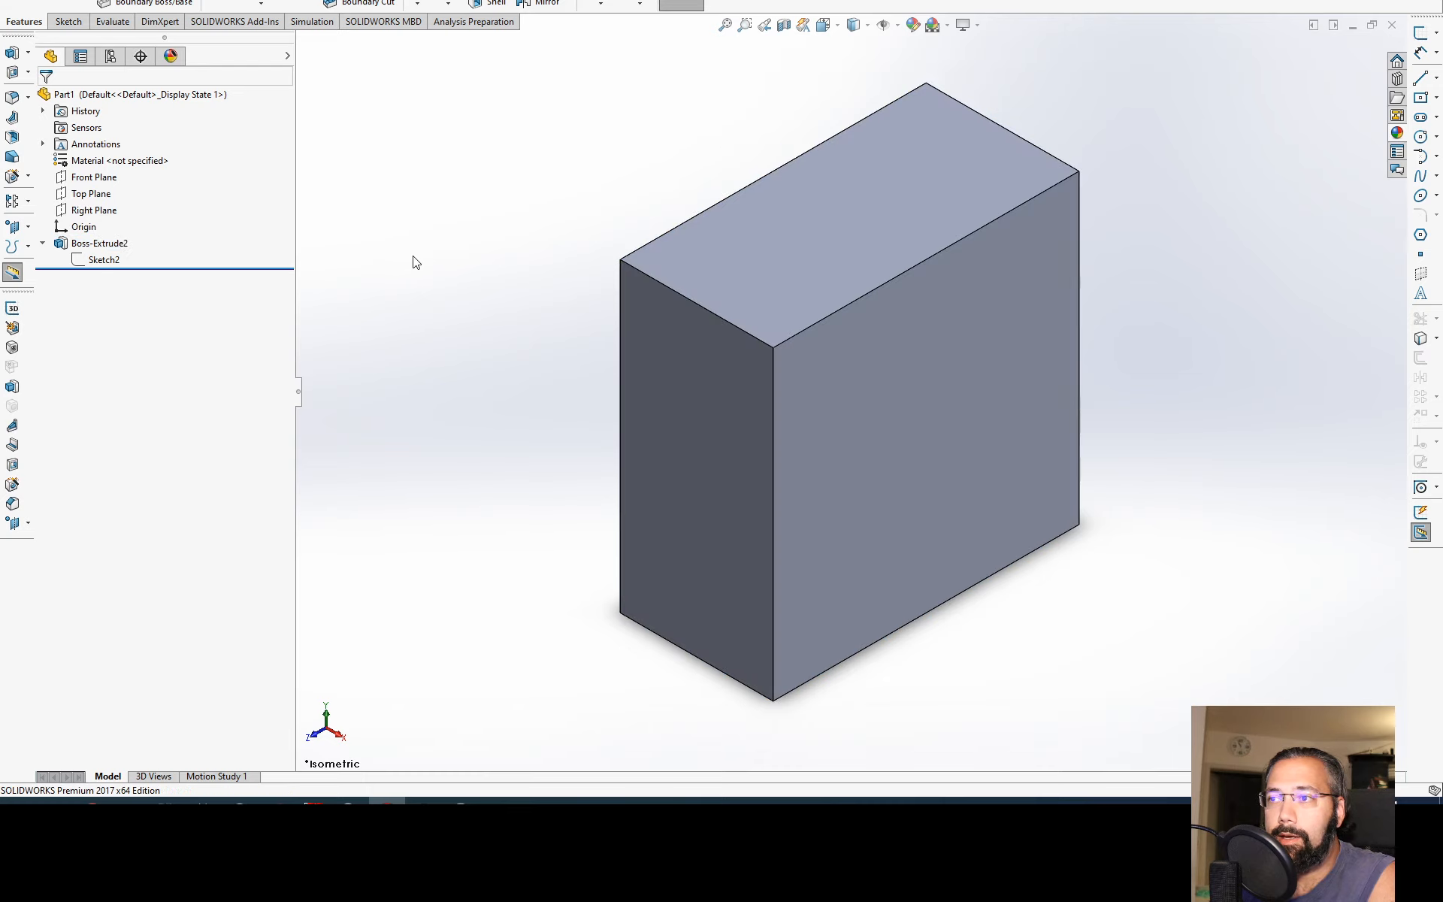
pyautogui.moveTo(413, 258); pyautogui.dragTo(535, 314, button='middle')
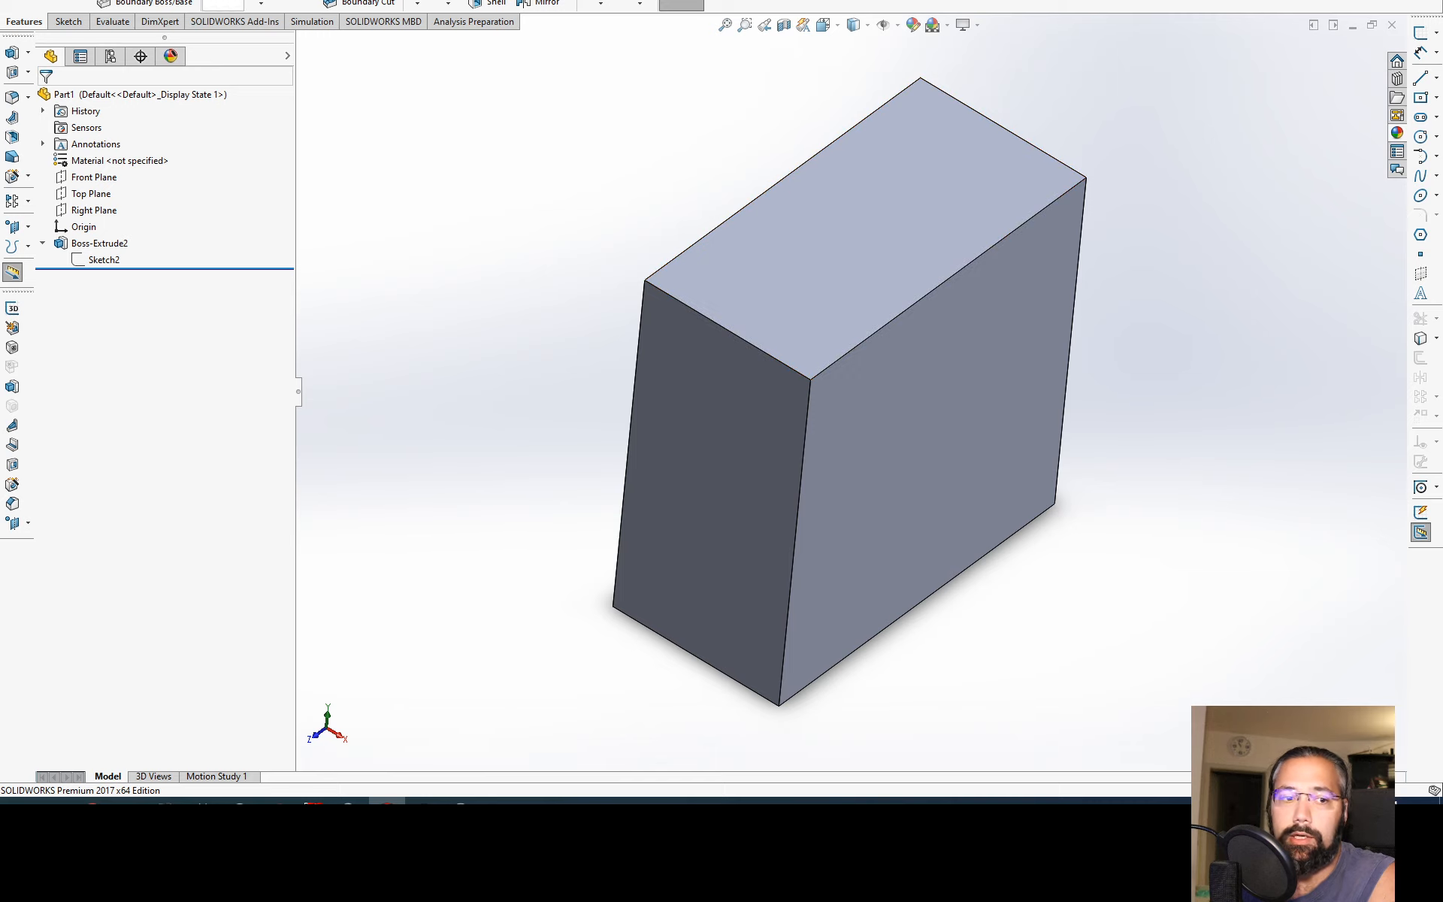
pyautogui.click(12, 53)
pyautogui.click(859, 268)
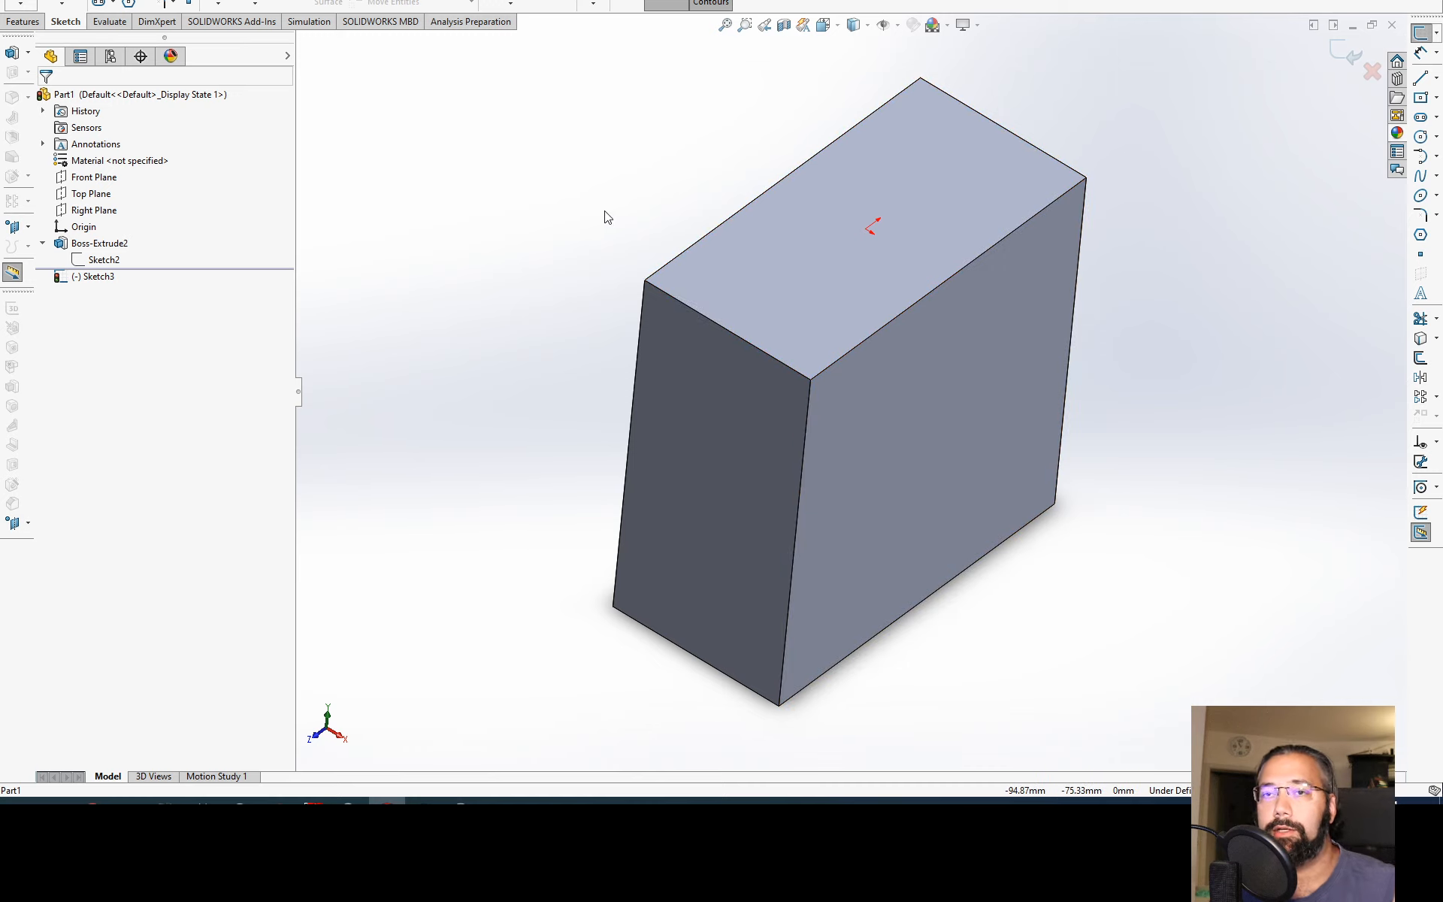
pyautogui.moveTo(602, 213); pyautogui.dragTo(691, 216, button='right')
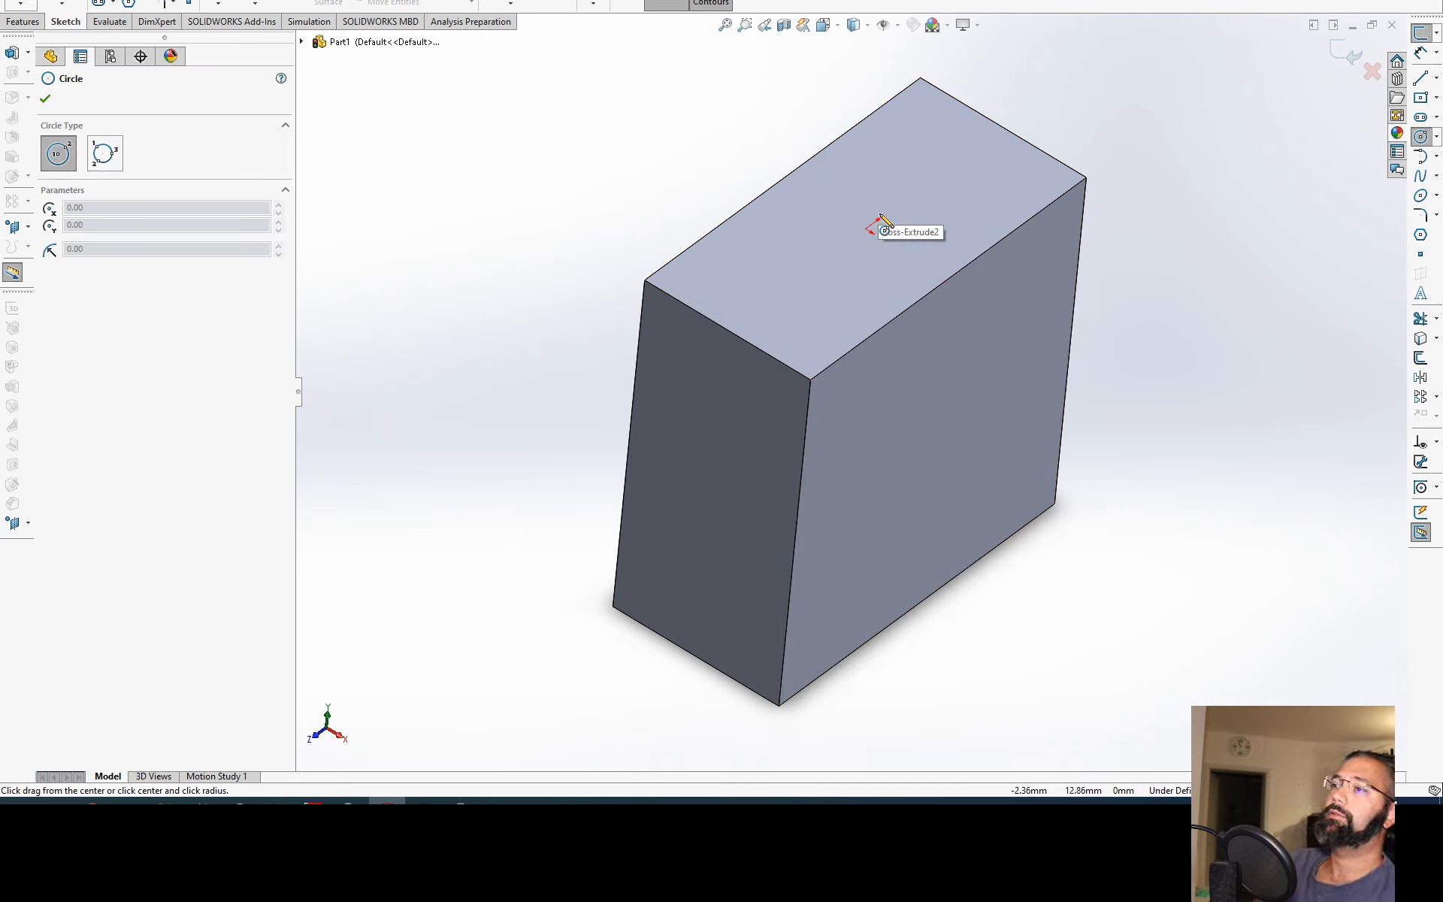
pyautogui.press('Escape')
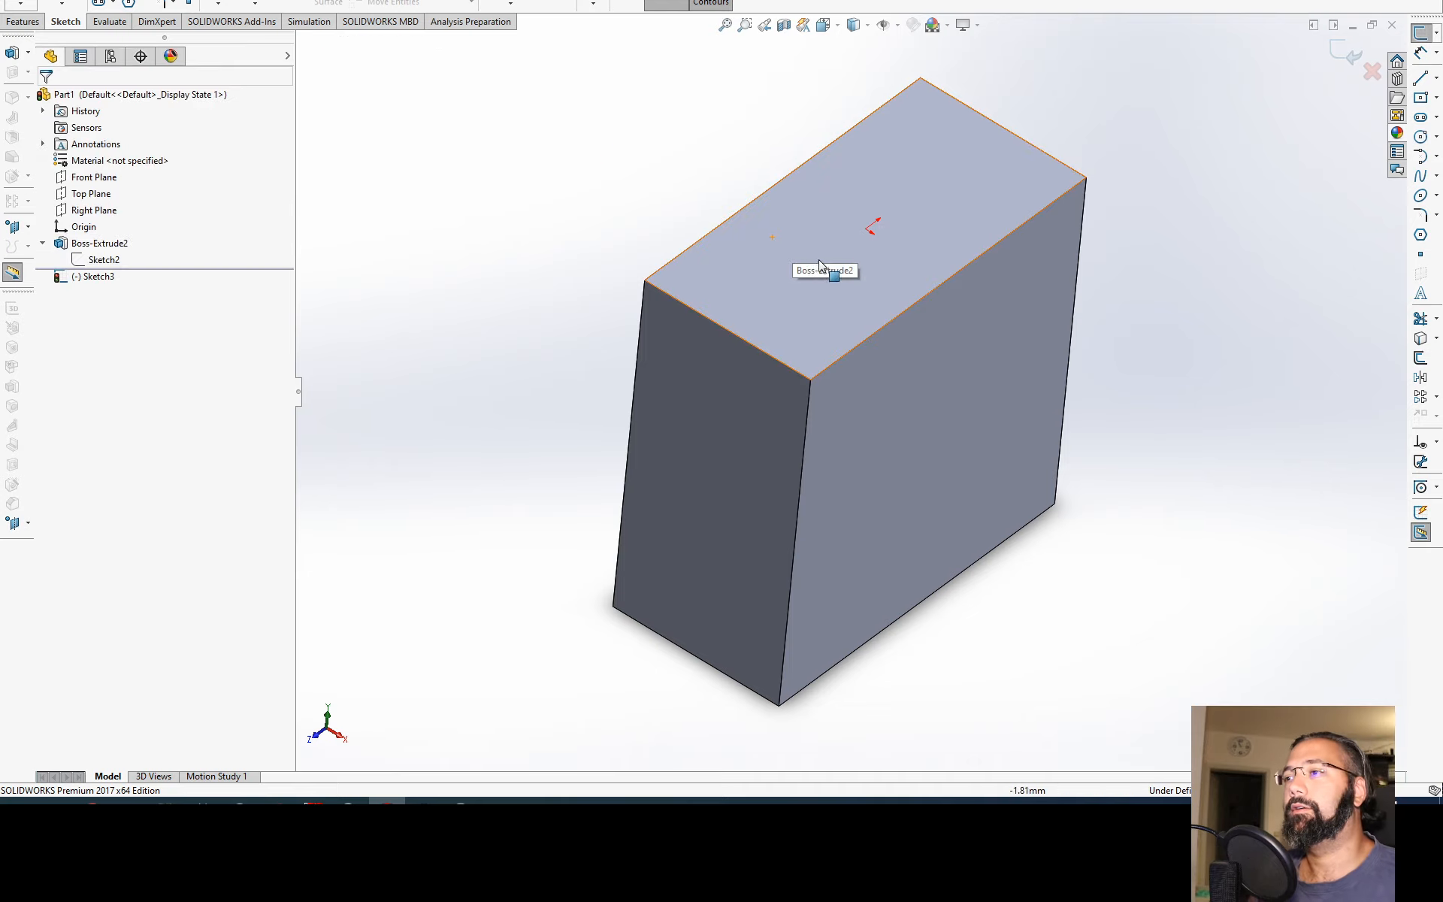
pyautogui.click(1373, 73)
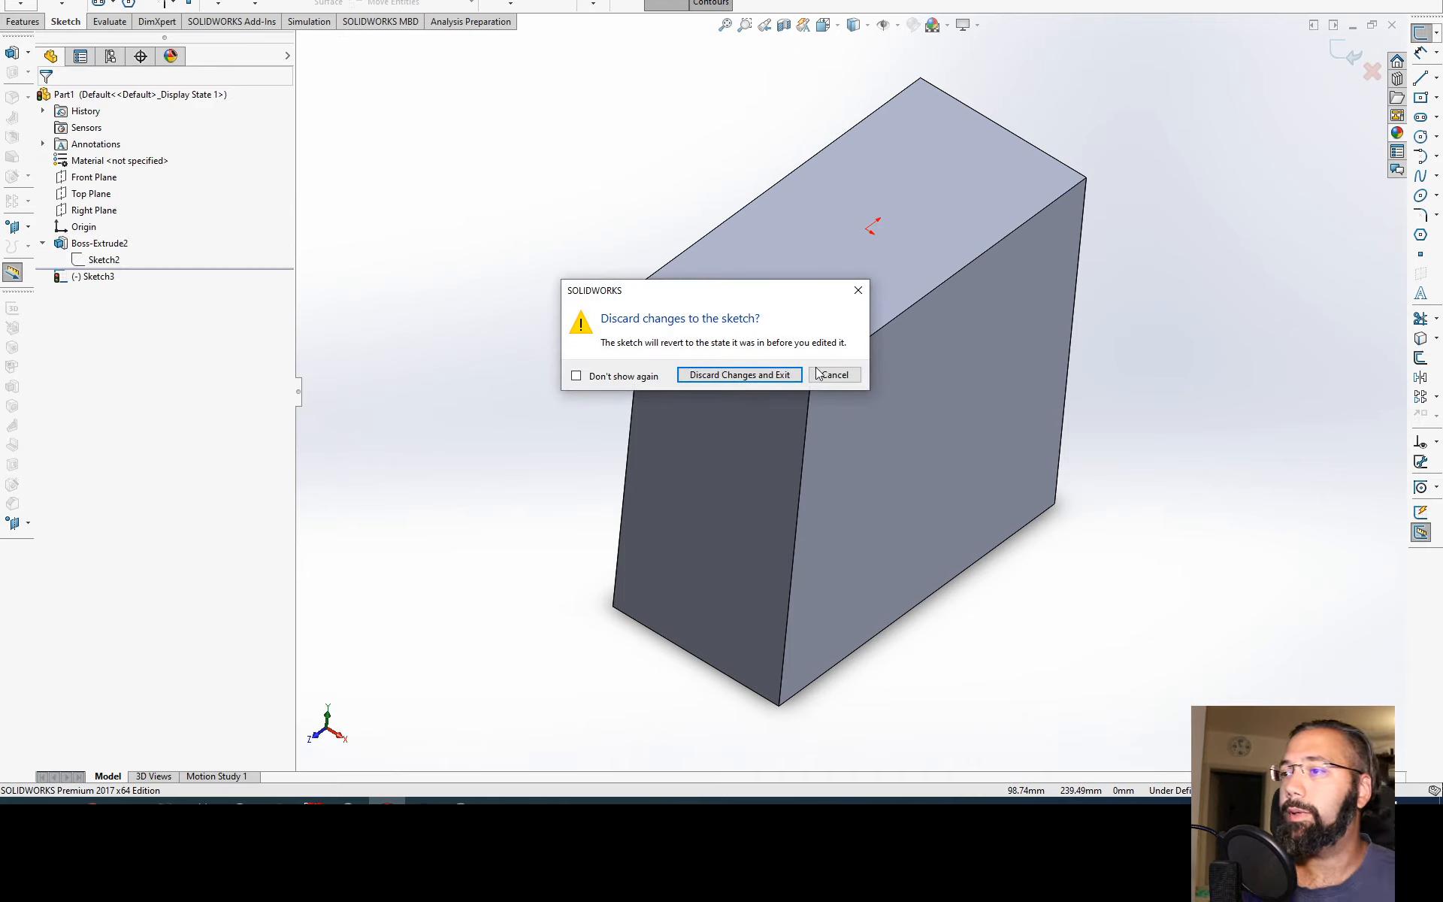
pyautogui.click(774, 373)
# Step: Start a sketch on the block's top face and draw a circle of about 33.5 mm radius centred on the origin
pyautogui.click(845, 273)
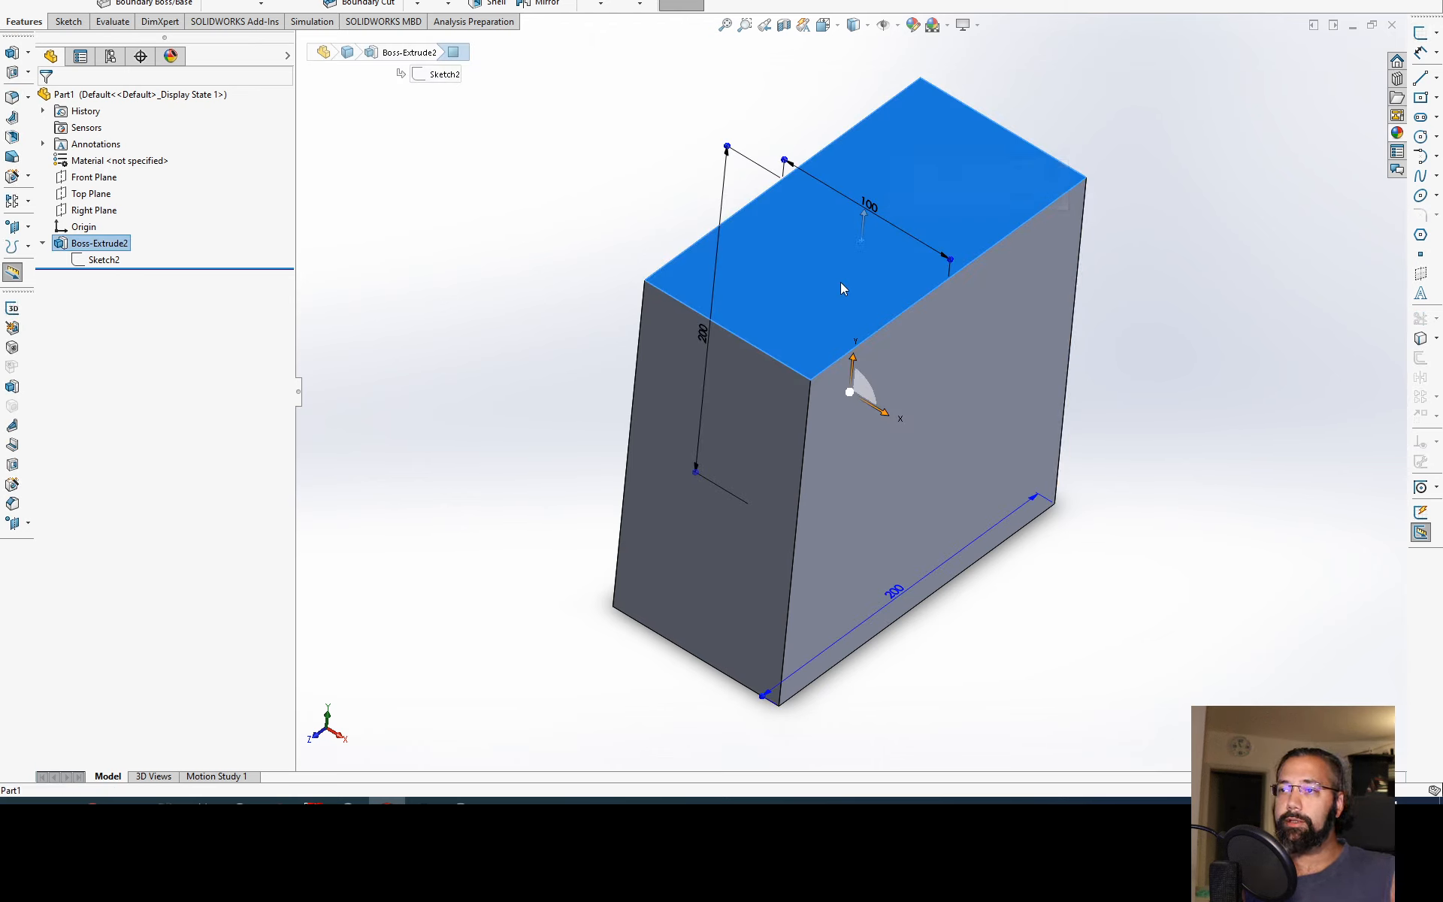
pyautogui.press('s')
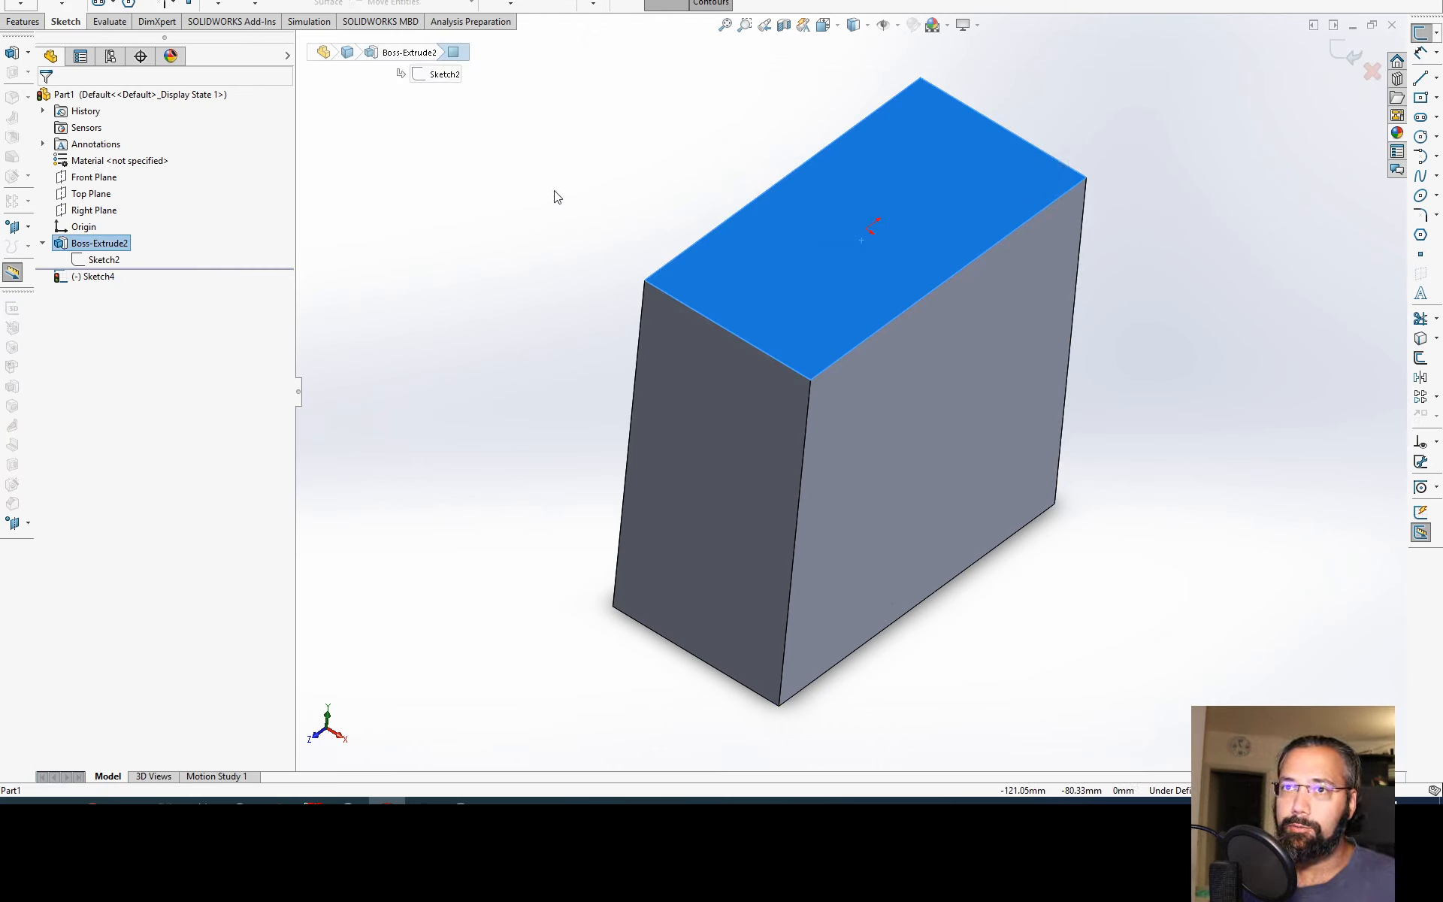
pyautogui.press('c')
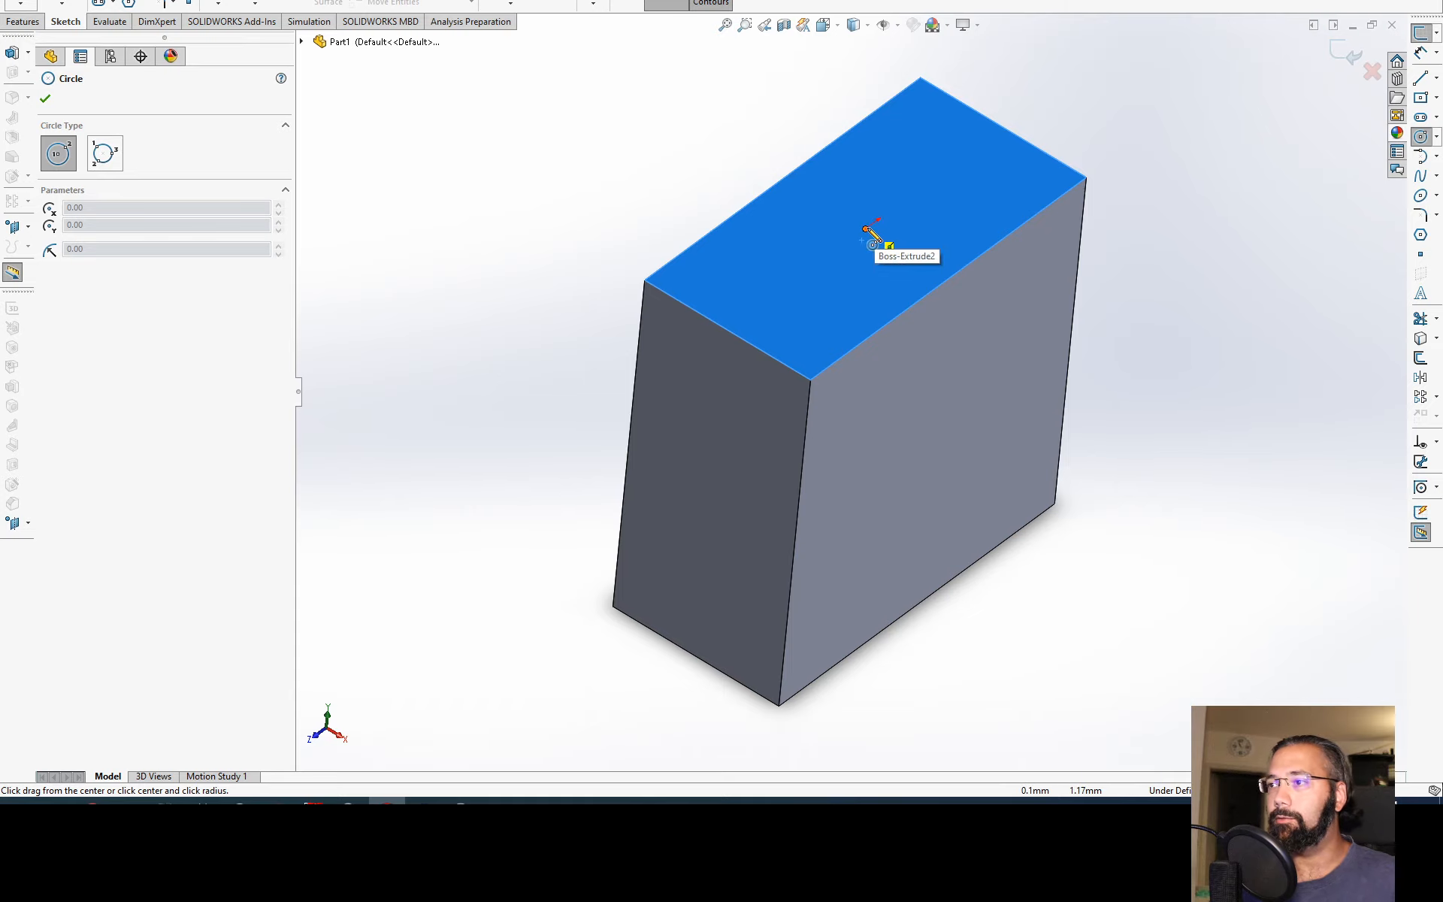
pyautogui.click(867, 227)
pyautogui.click(922, 297)
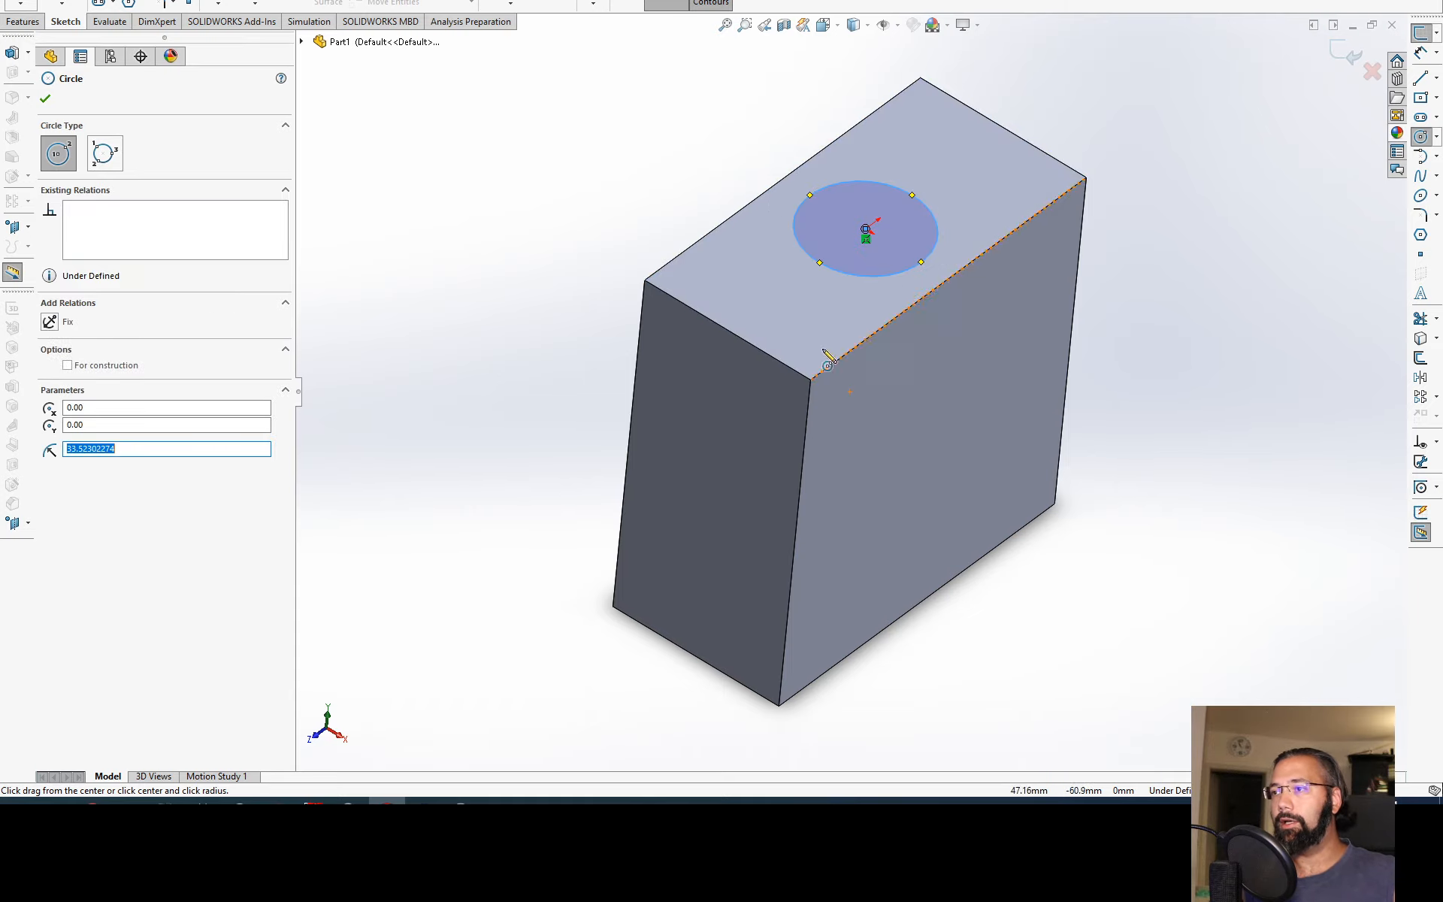
pyautogui.moveTo(831, 354)
pyautogui.mouseDown(button='middle')
pyautogui.moveTo(845, 434)
pyautogui.moveTo(945, 455)
pyautogui.moveTo(900, 463)
pyautogui.moveTo(879, 351)
pyautogui.mouseUp(button='middle')
pyautogui.press('Escape')
pyautogui.hotkey('ctrl', '8')
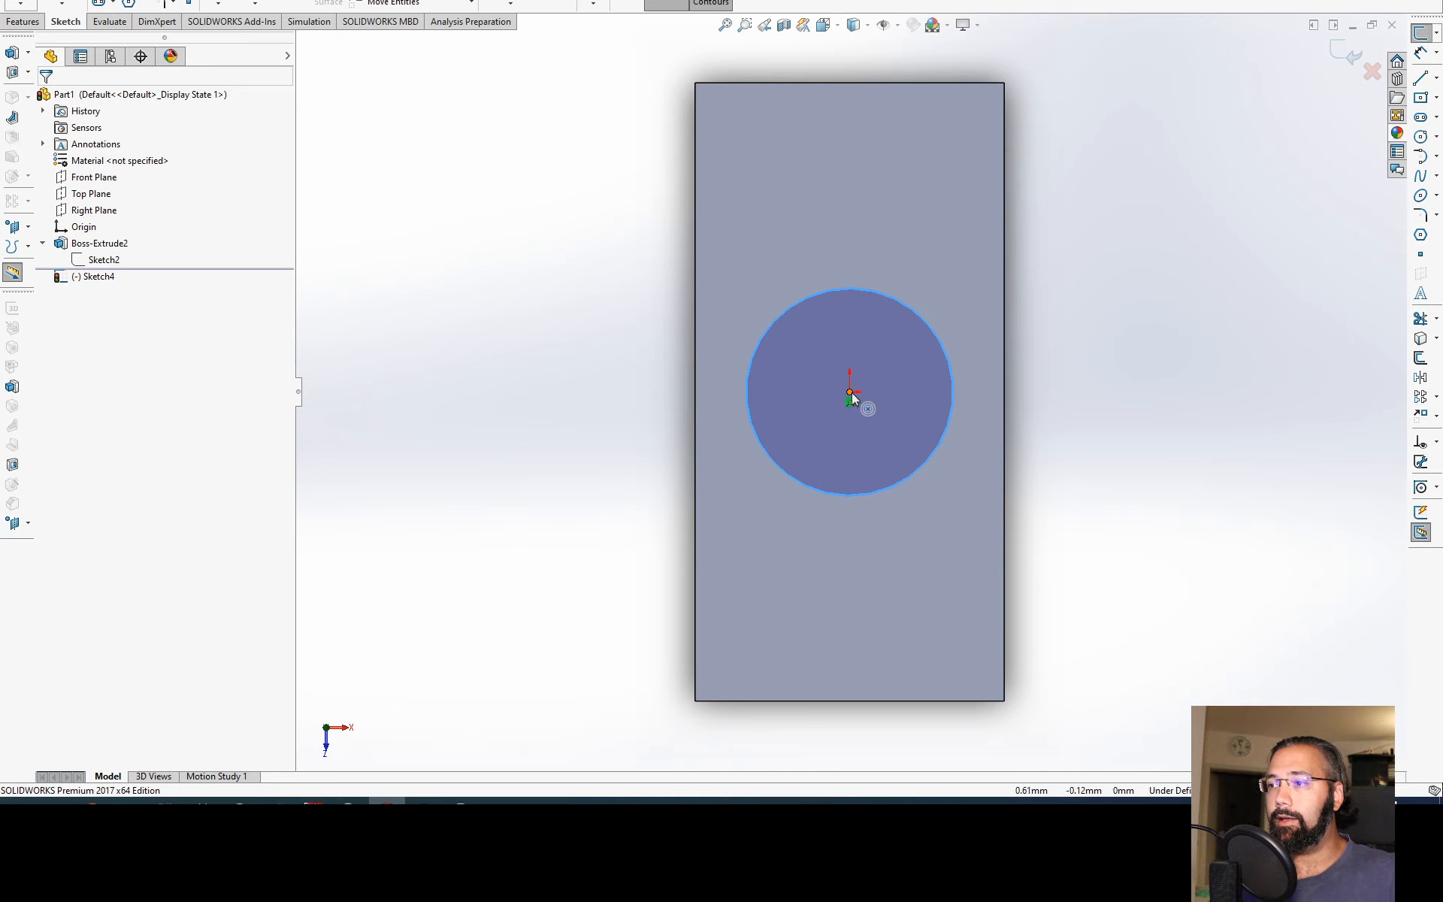
# Step: Dimension the circle's diameter at 30 mm and exit the sketch
pyautogui.moveTo(850, 390)
pyautogui.mouseDown(button='right')
pyautogui.moveTo(905, 351)
pyautogui.moveTo(933, 300)
pyautogui.mouseUp(button='right')
pyautogui.click(923, 324)
pyautogui.press('Escape')
pyautogui.click(934, 328)
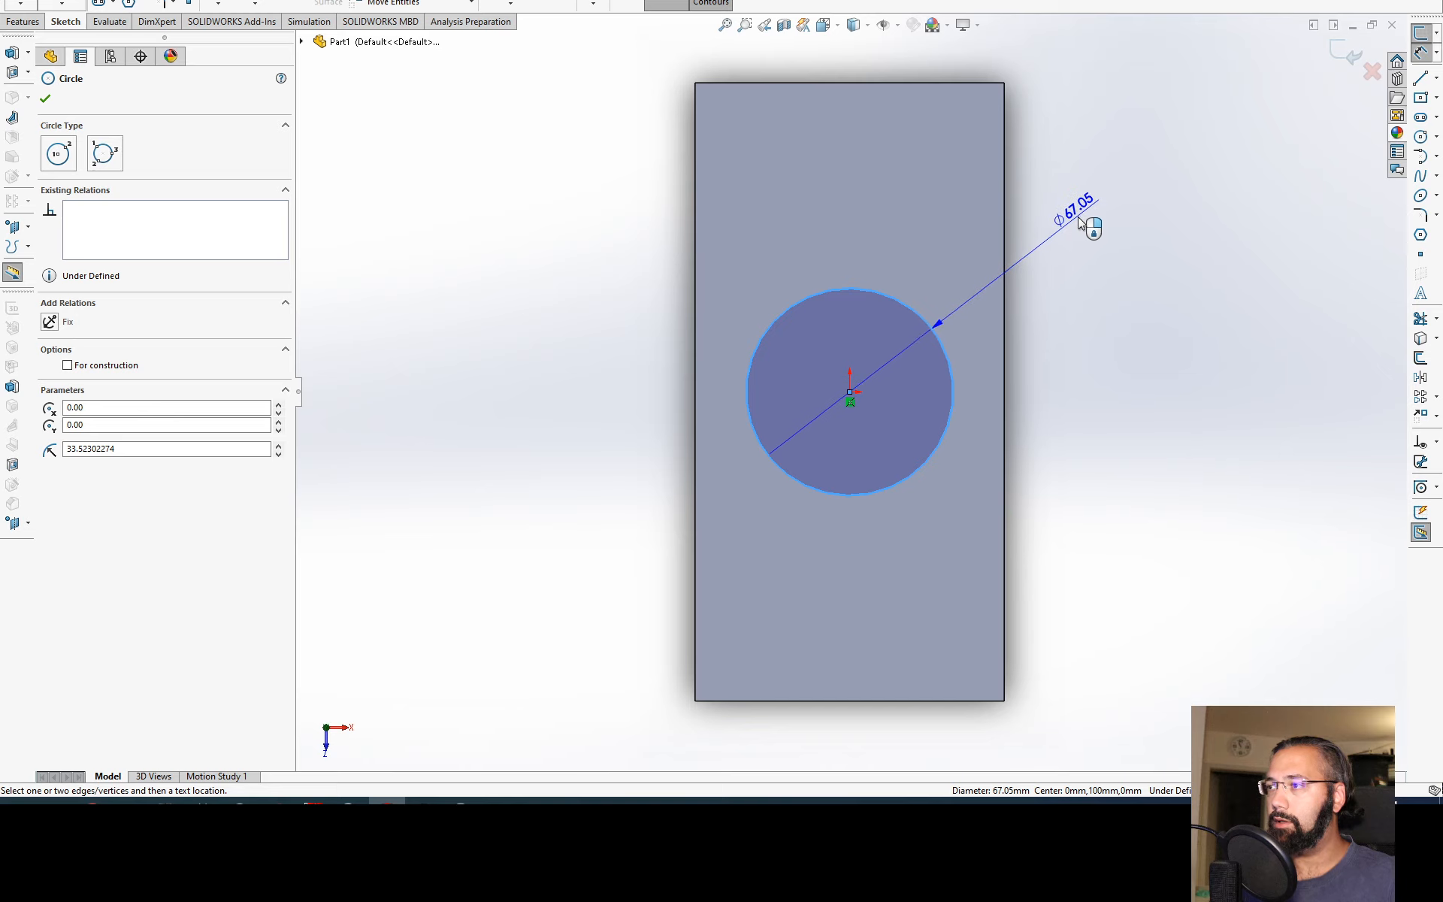
pyautogui.click(1080, 230)
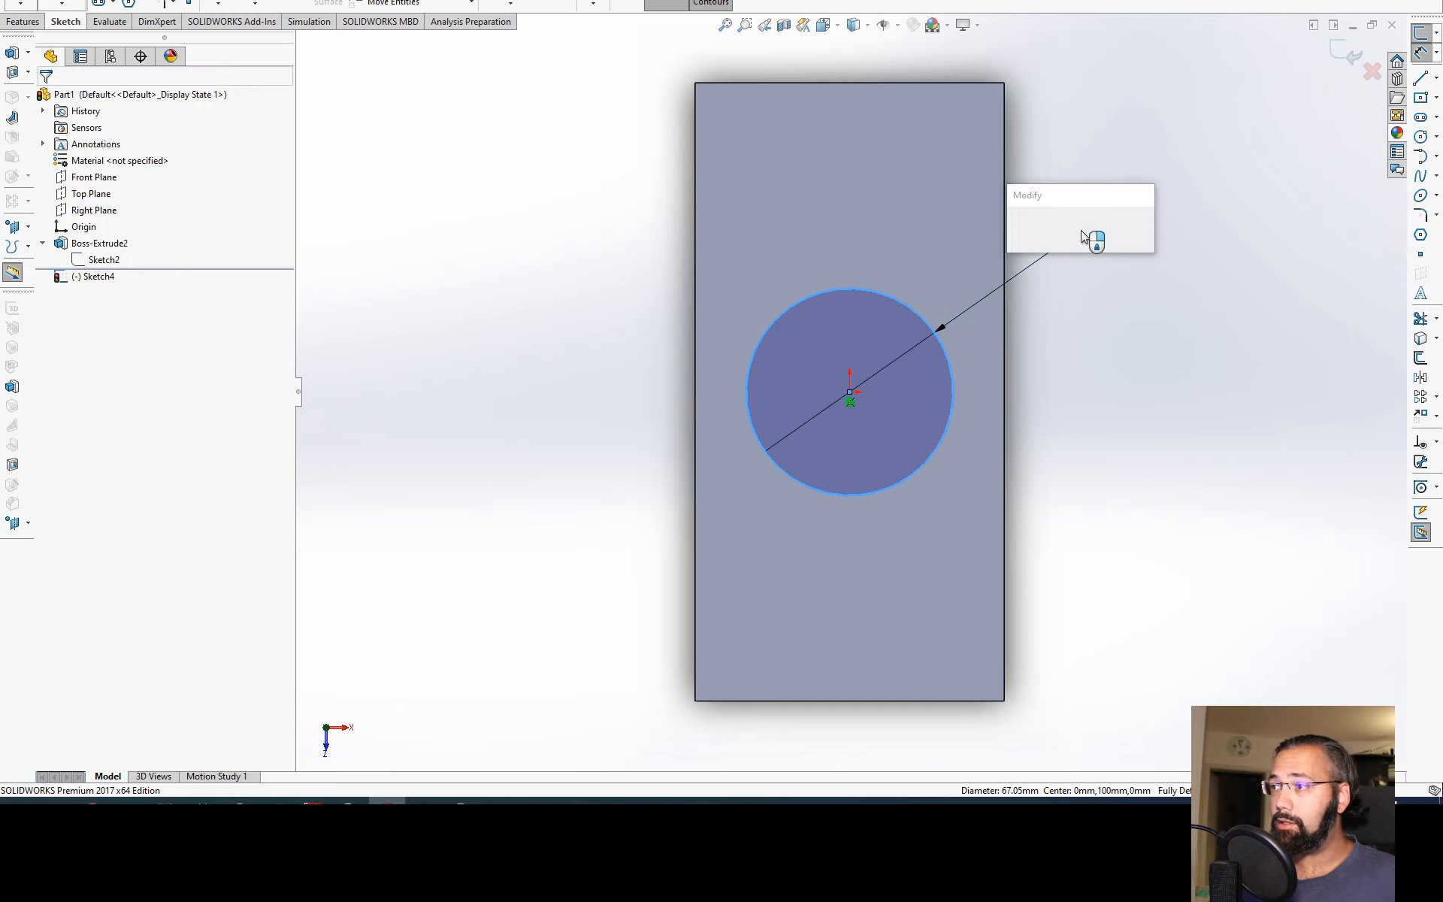
pyautogui.write('30')
pyautogui.press('Return')
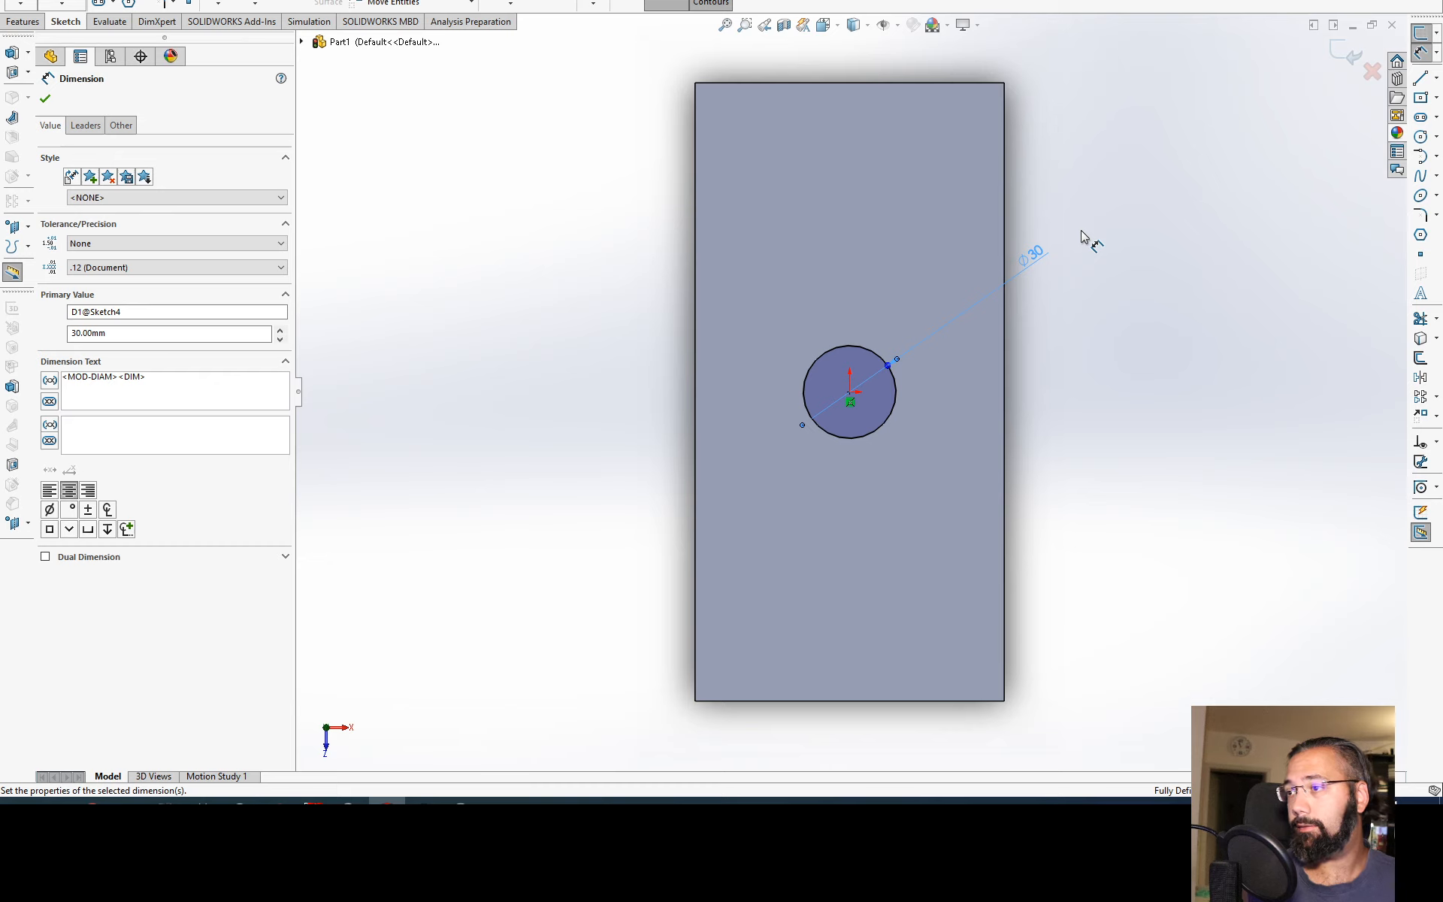
pyautogui.click(1125, 514)
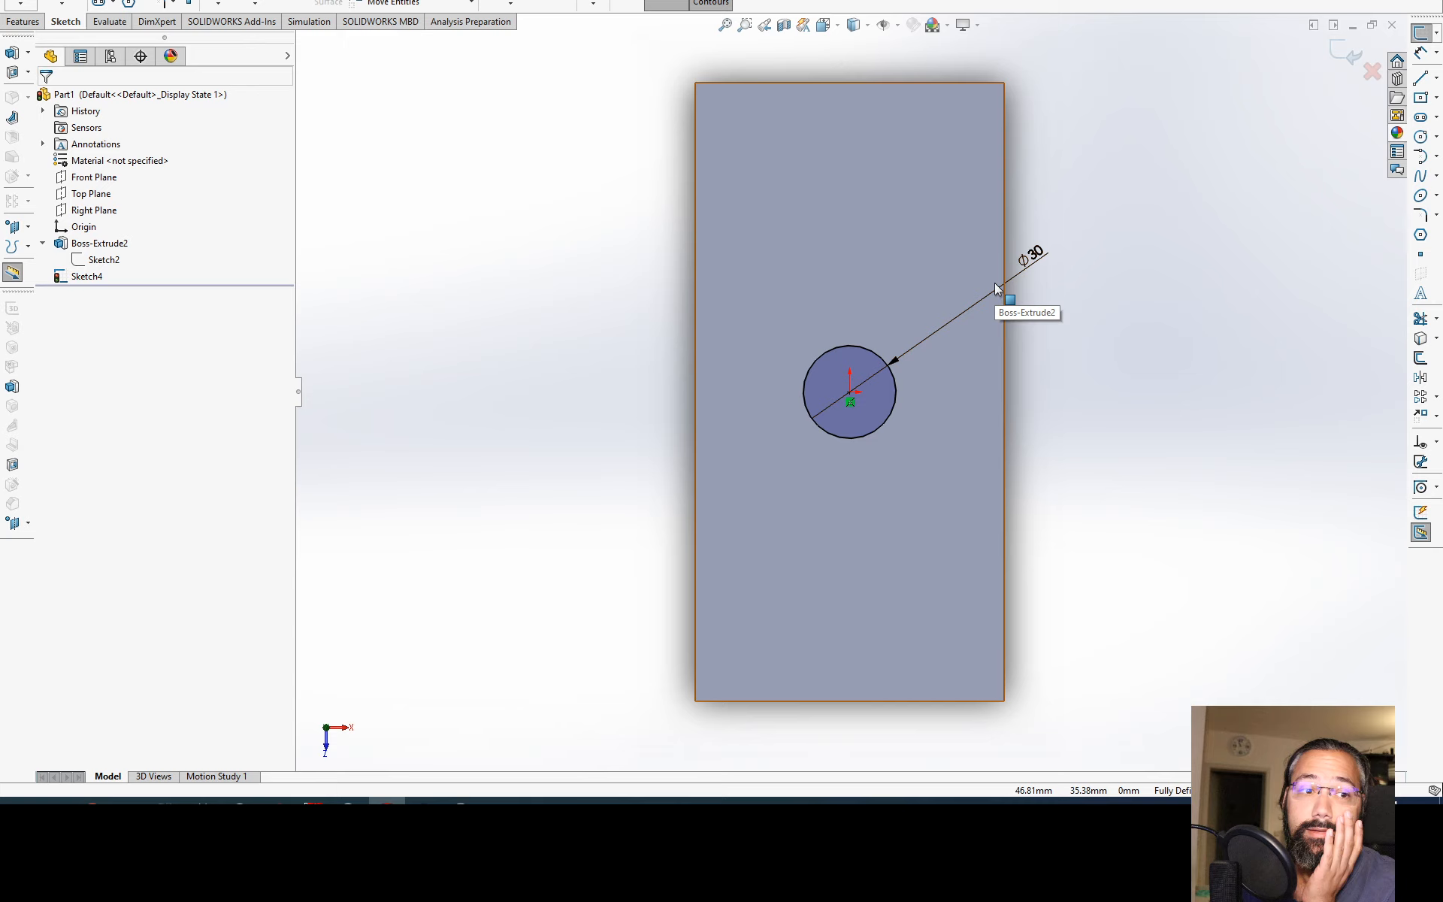
pyautogui.click(1341, 44)
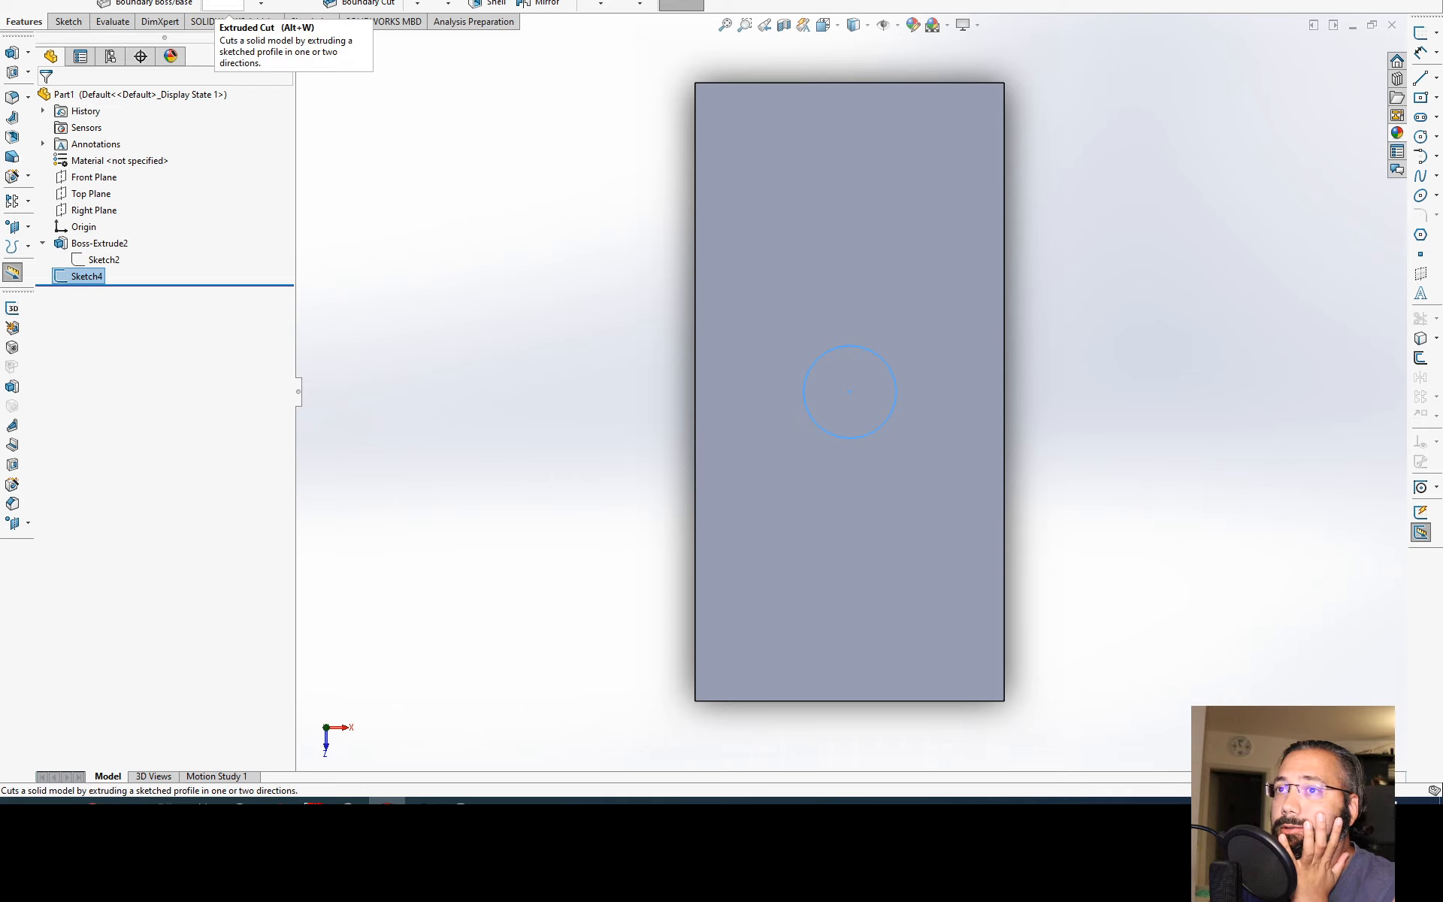
# Step: Start an Extruded Cut from the 30 mm circle sketch with the Through All end condition
pyautogui.click(223, 4)
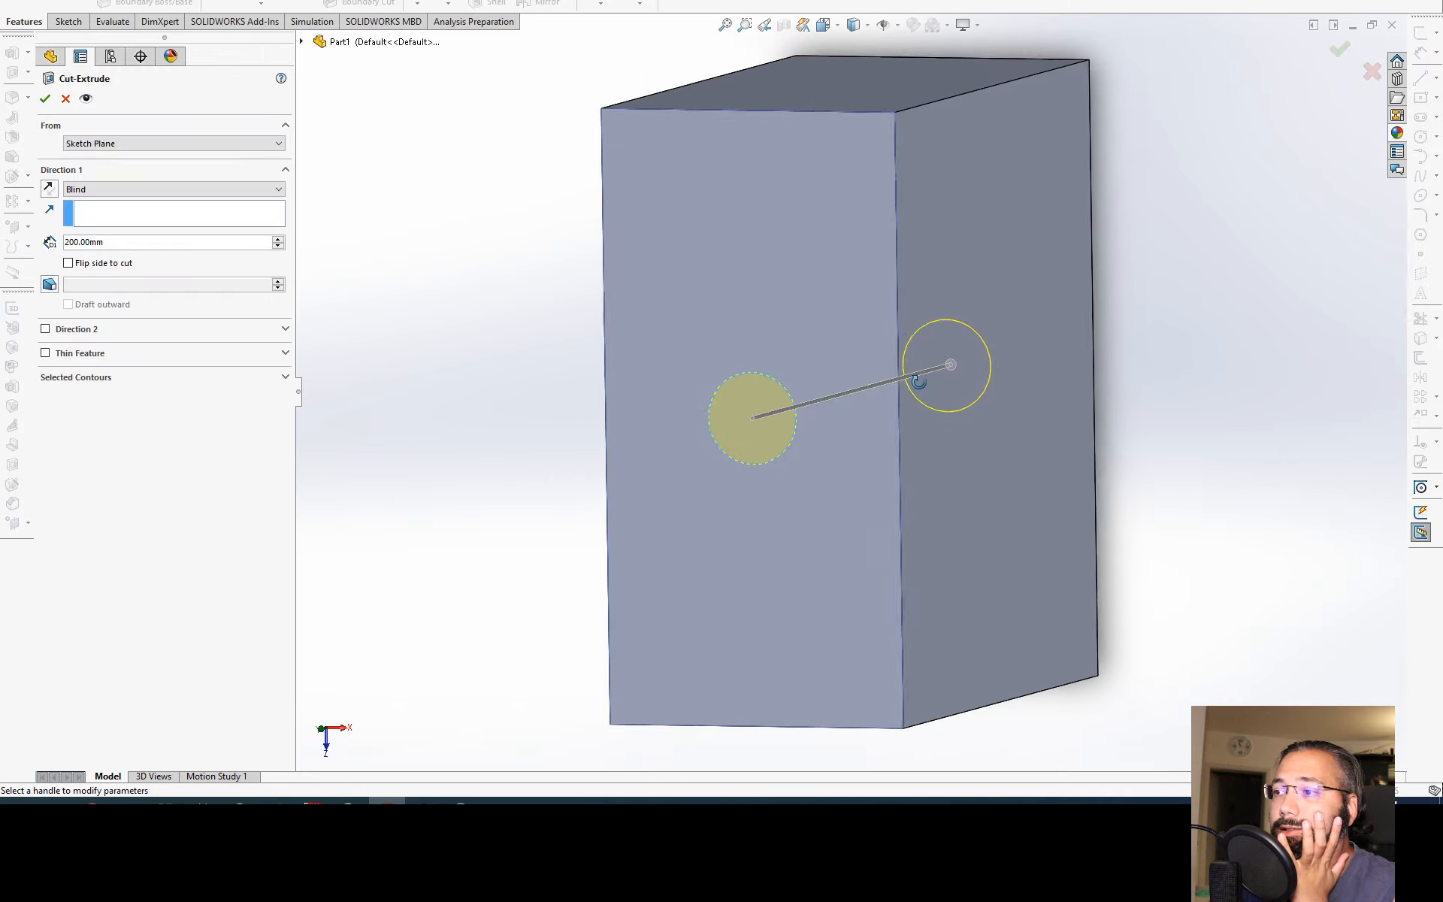
pyautogui.moveTo(957, 364); pyautogui.dragTo(782, 419, button='middle')
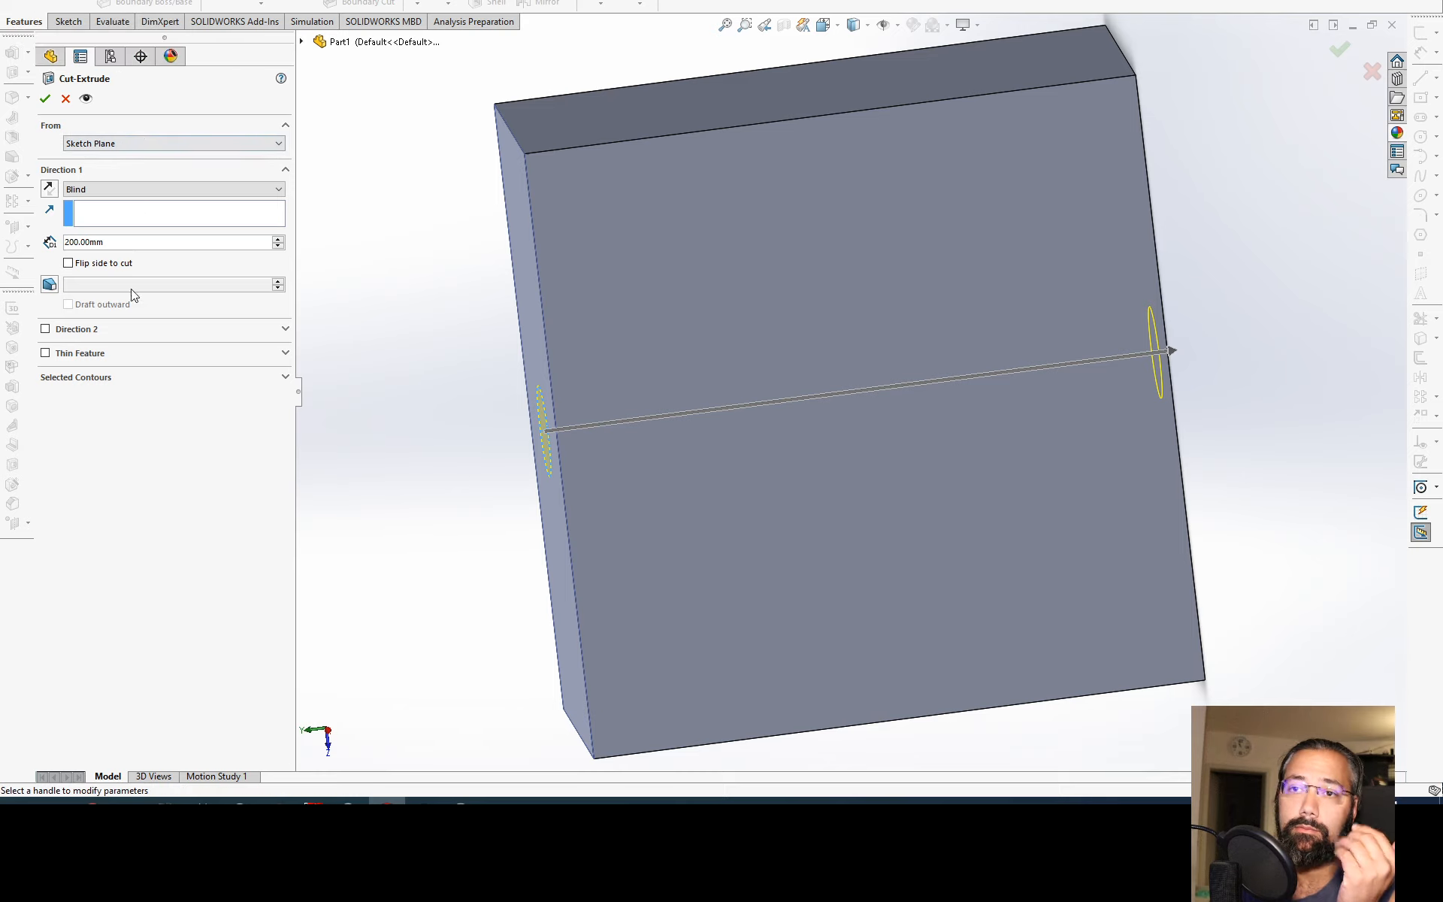
pyautogui.click(154, 189)
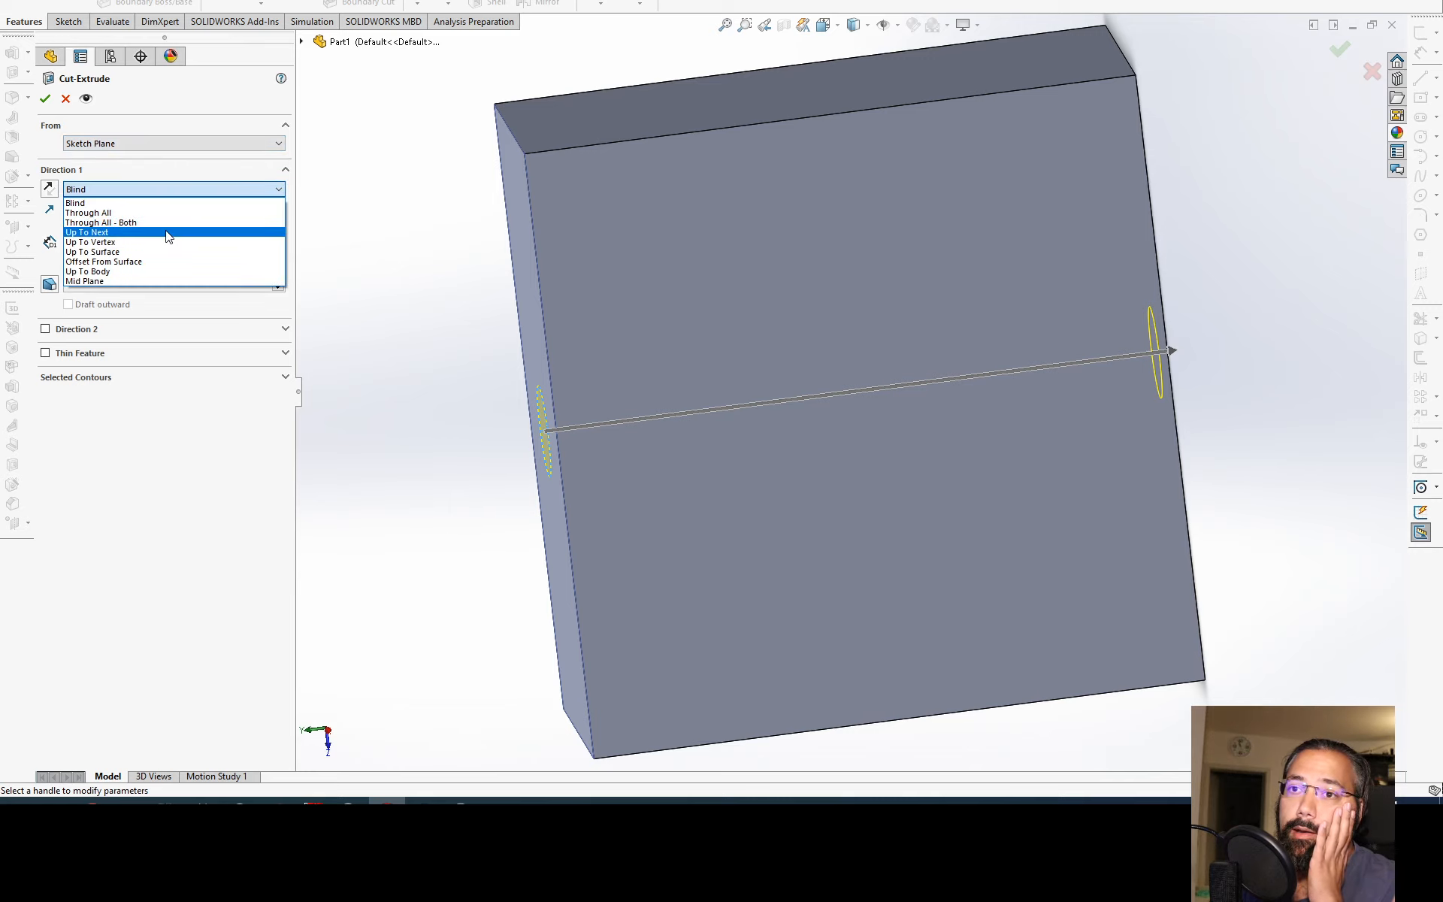
pyautogui.click(88, 213)
pyautogui.moveTo(621, 390)
pyautogui.mouseDown(button='middle')
pyautogui.moveTo(644, 389)
pyautogui.moveTo(568, 393)
pyautogui.moveTo(608, 385)
pyautogui.mouseUp(button='middle')
# Step: Switch the cut's end condition to Blind, set its depth to 50 mm and accept the feature
pyautogui.click(164, 191)
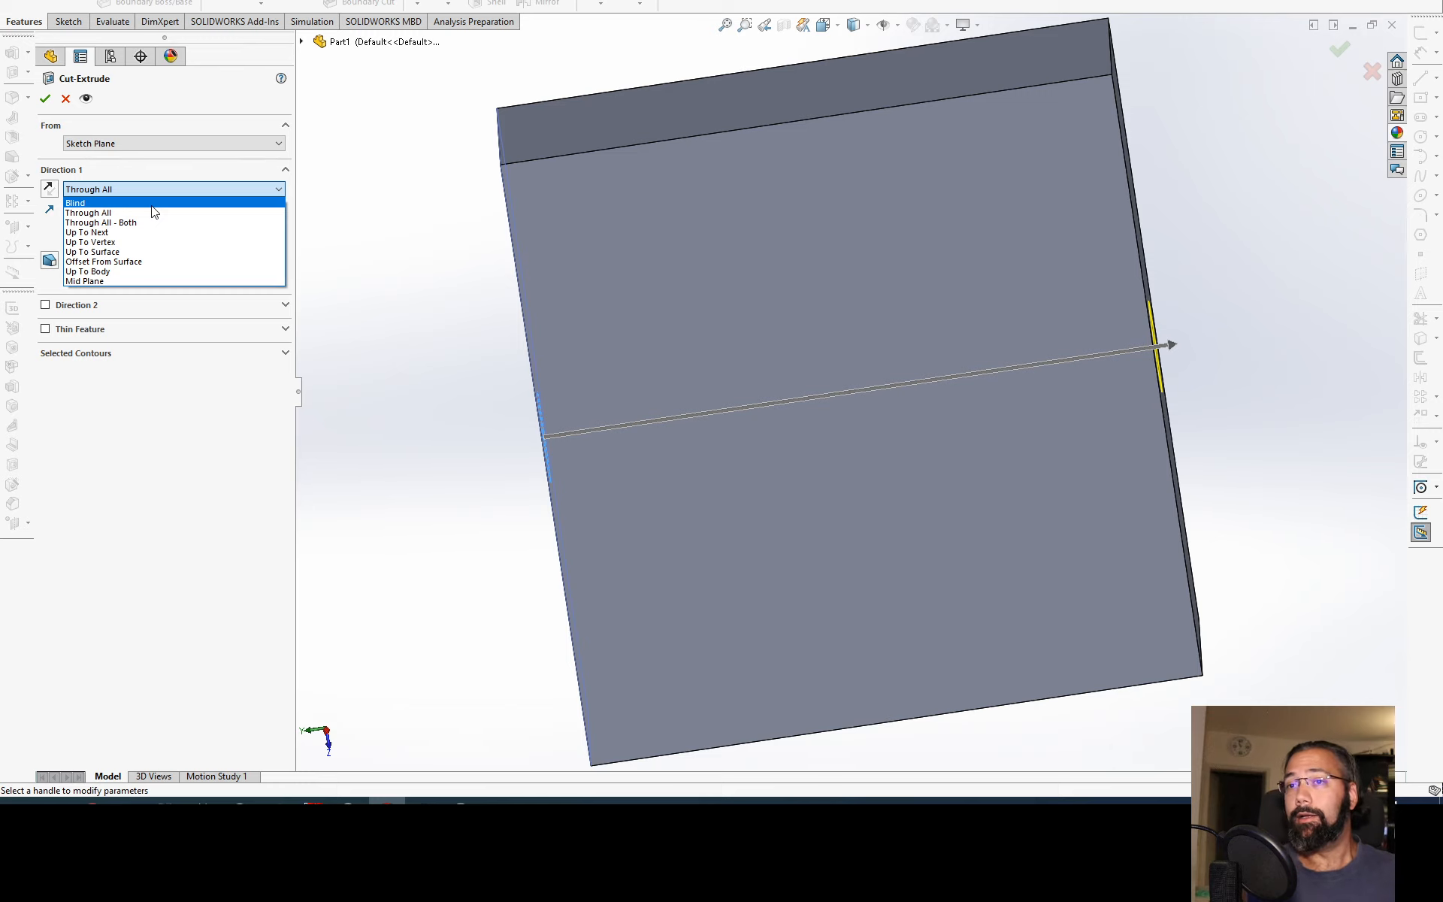
pyautogui.click(152, 203)
pyautogui.moveTo(601, 316); pyautogui.dragTo(380, 283, button='middle')
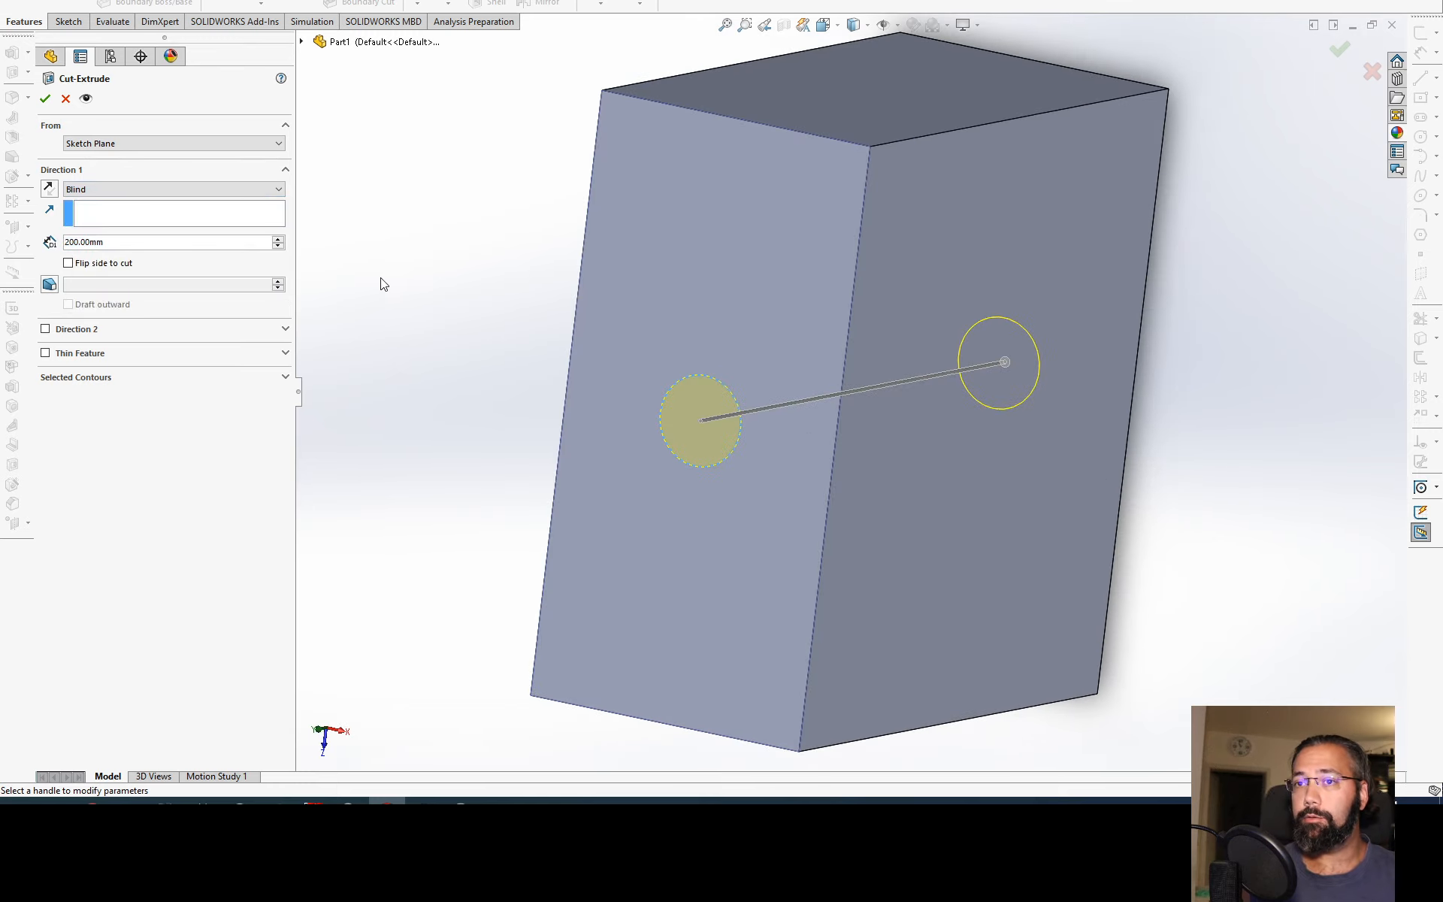
pyautogui.moveTo(277, 248); pyautogui.dragTo(277, 249)
pyautogui.write('50')
pyautogui.press('Return')
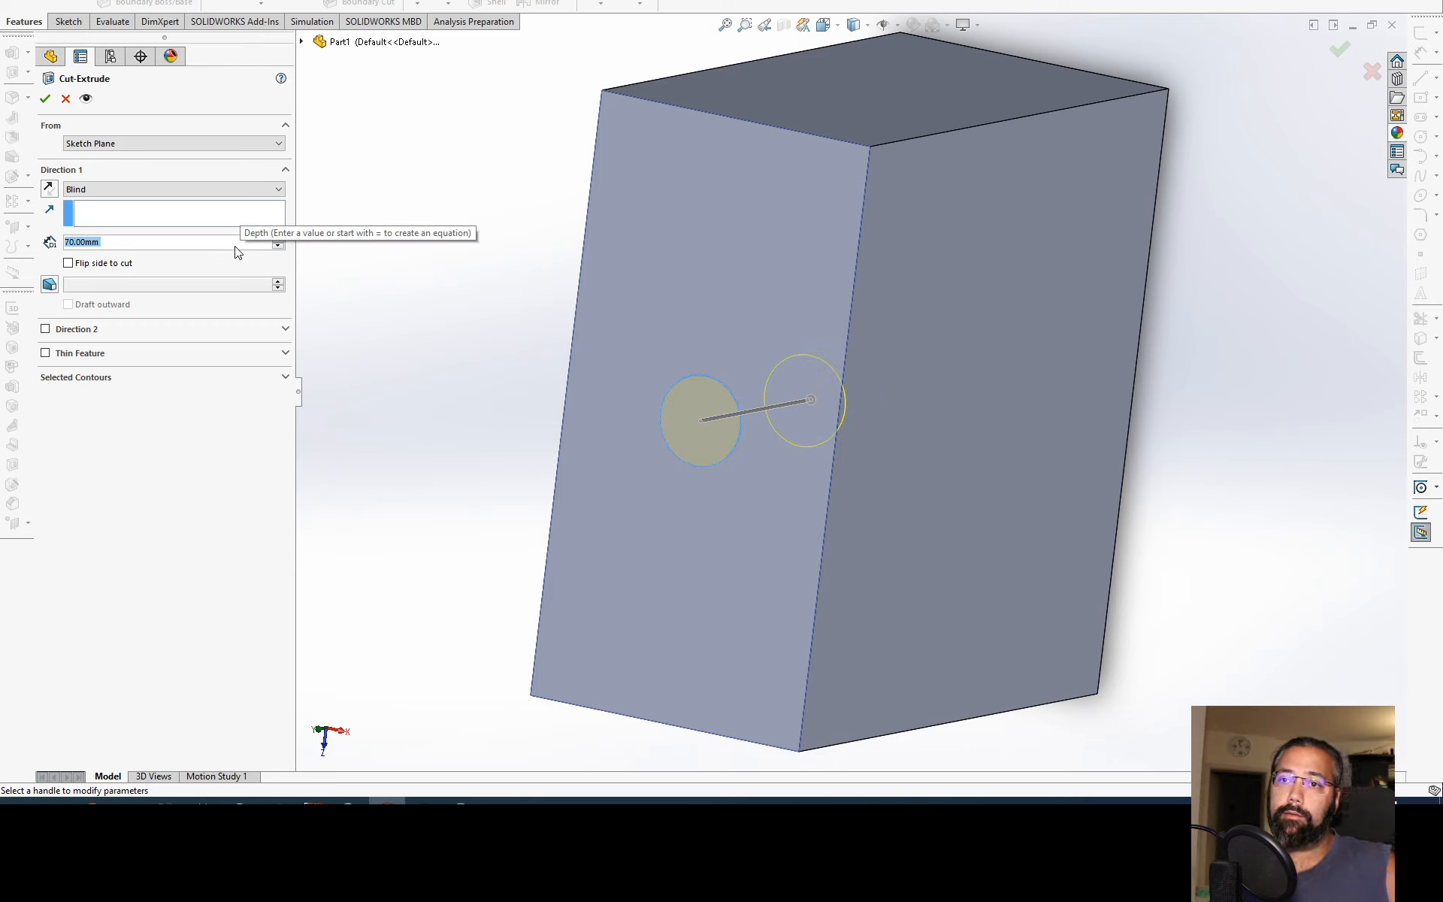
pyautogui.click(45, 99)
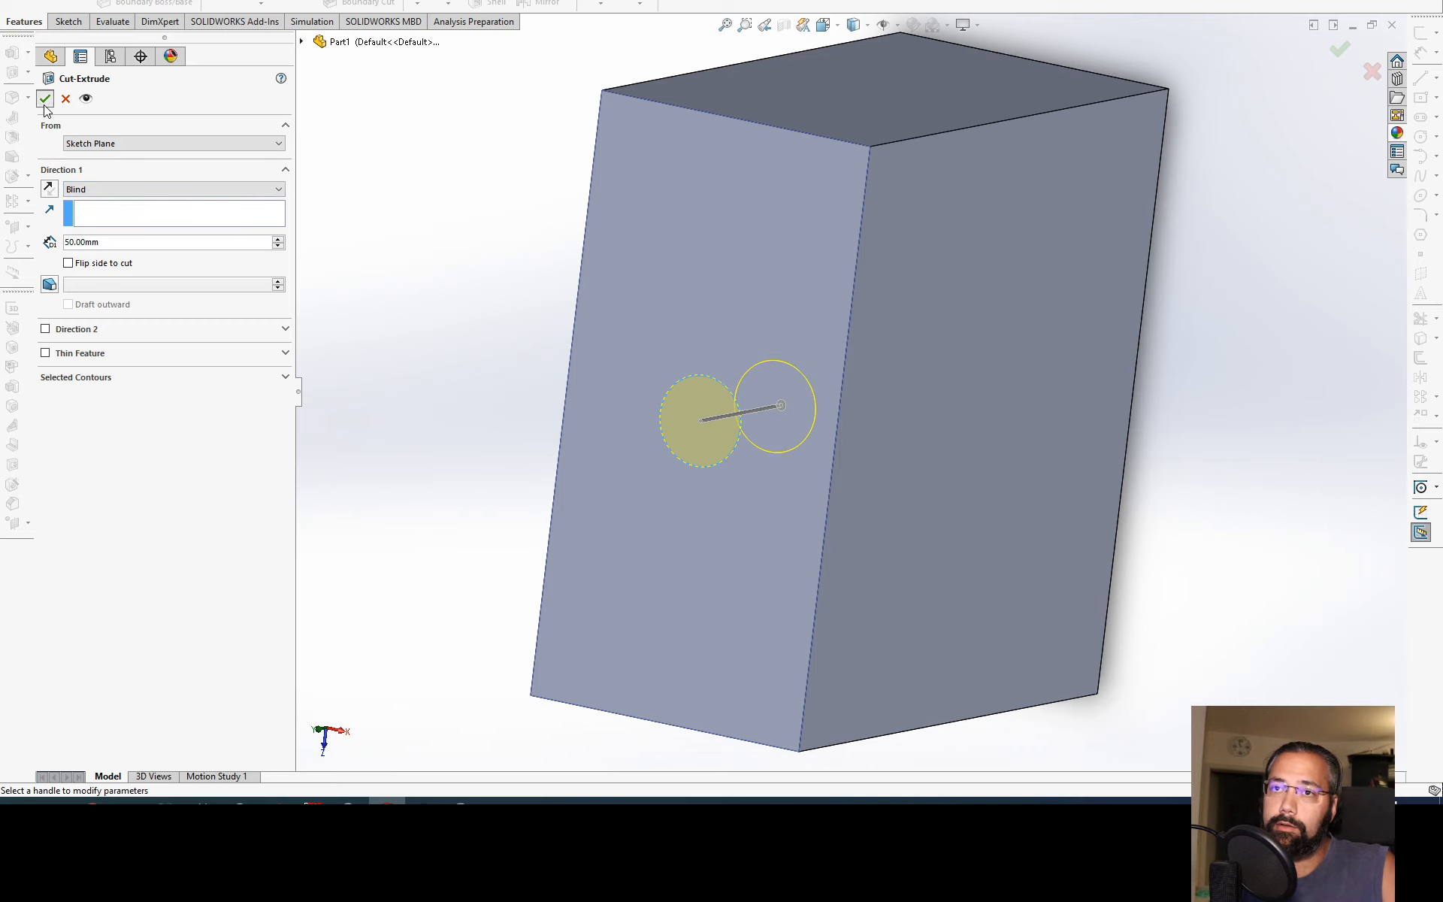
# Step: Examine the circular hole in the block's top face from several angles and collapse Boss-Extrude2 in the feature tree
pyautogui.moveTo(610, 493); pyautogui.dragTo(681, 505, button='middle')
pyautogui.click(503, 332)
pyautogui.scroll(-3, 759, 353)
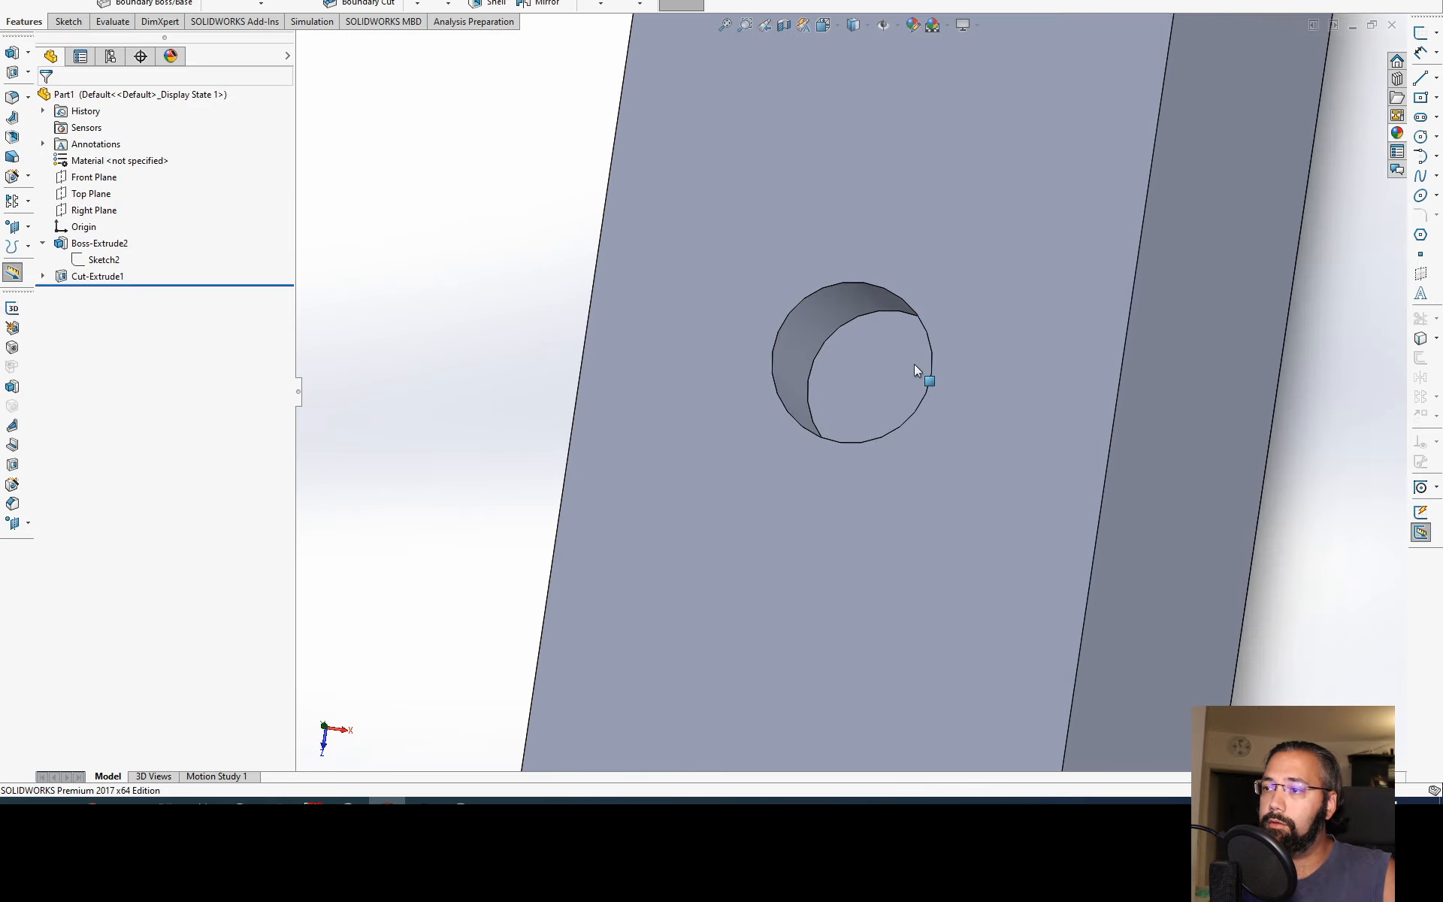
pyautogui.scroll(-1, 911, 365)
pyautogui.click(887, 377)
pyautogui.moveTo(812, 442); pyautogui.dragTo(731, 373, button='middle')
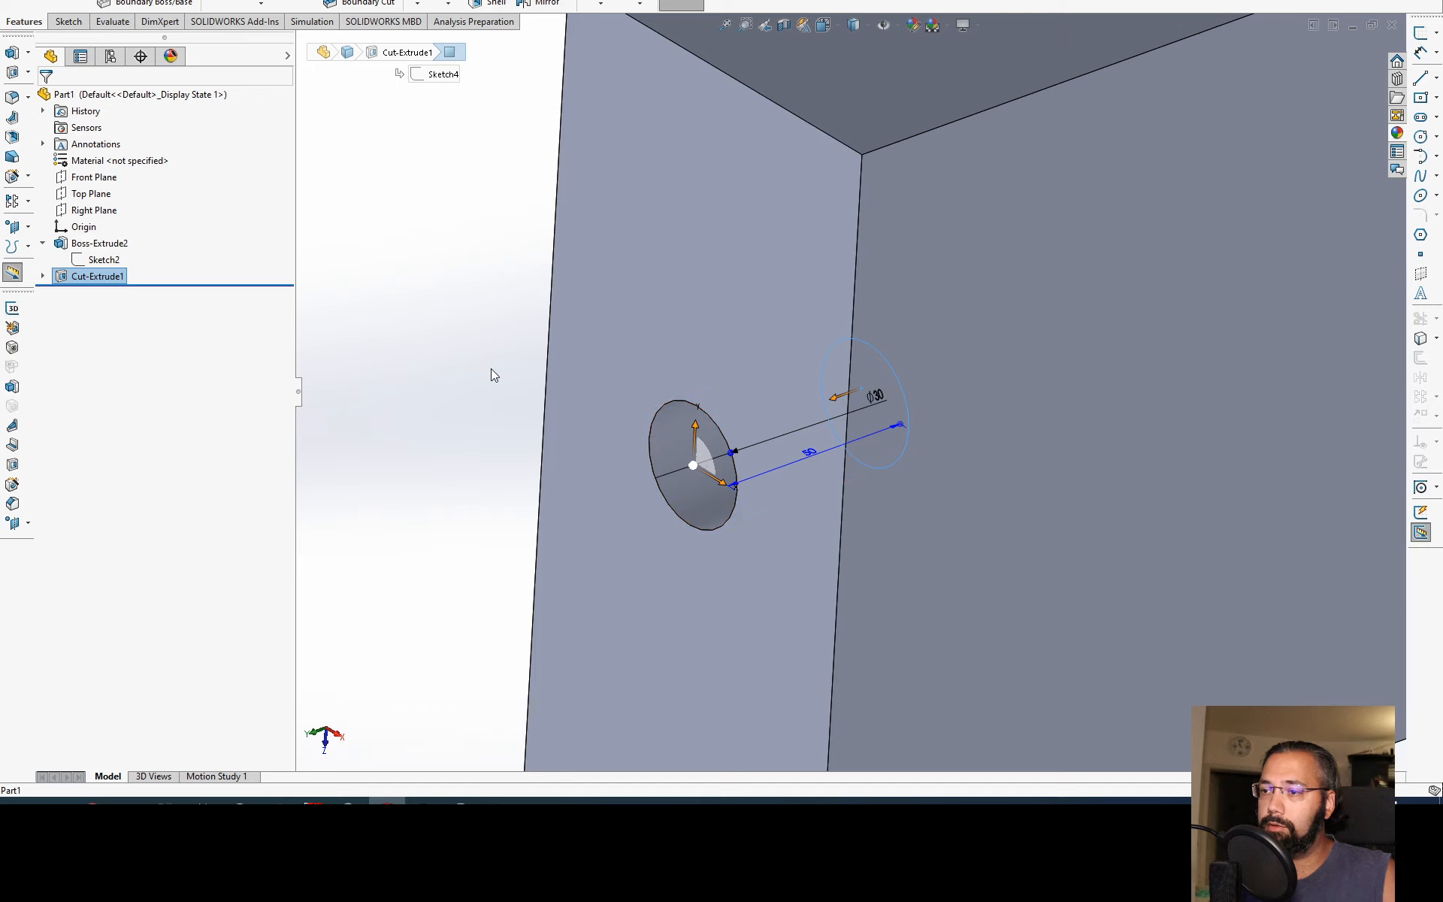
pyautogui.click(417, 264)
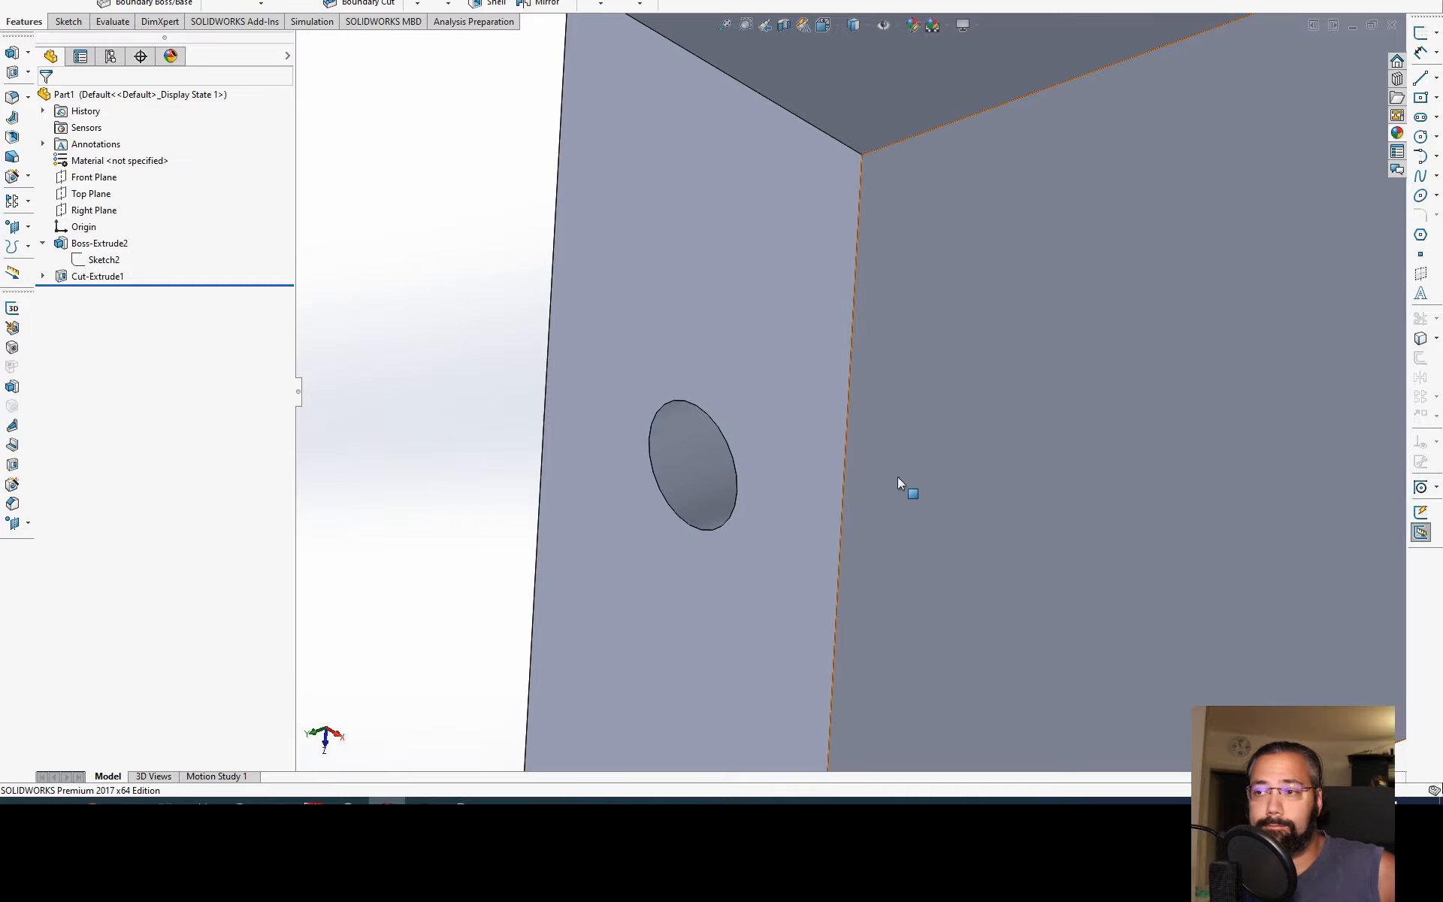
pyautogui.moveTo(902, 481); pyautogui.dragTo(913, 399, button='middle')
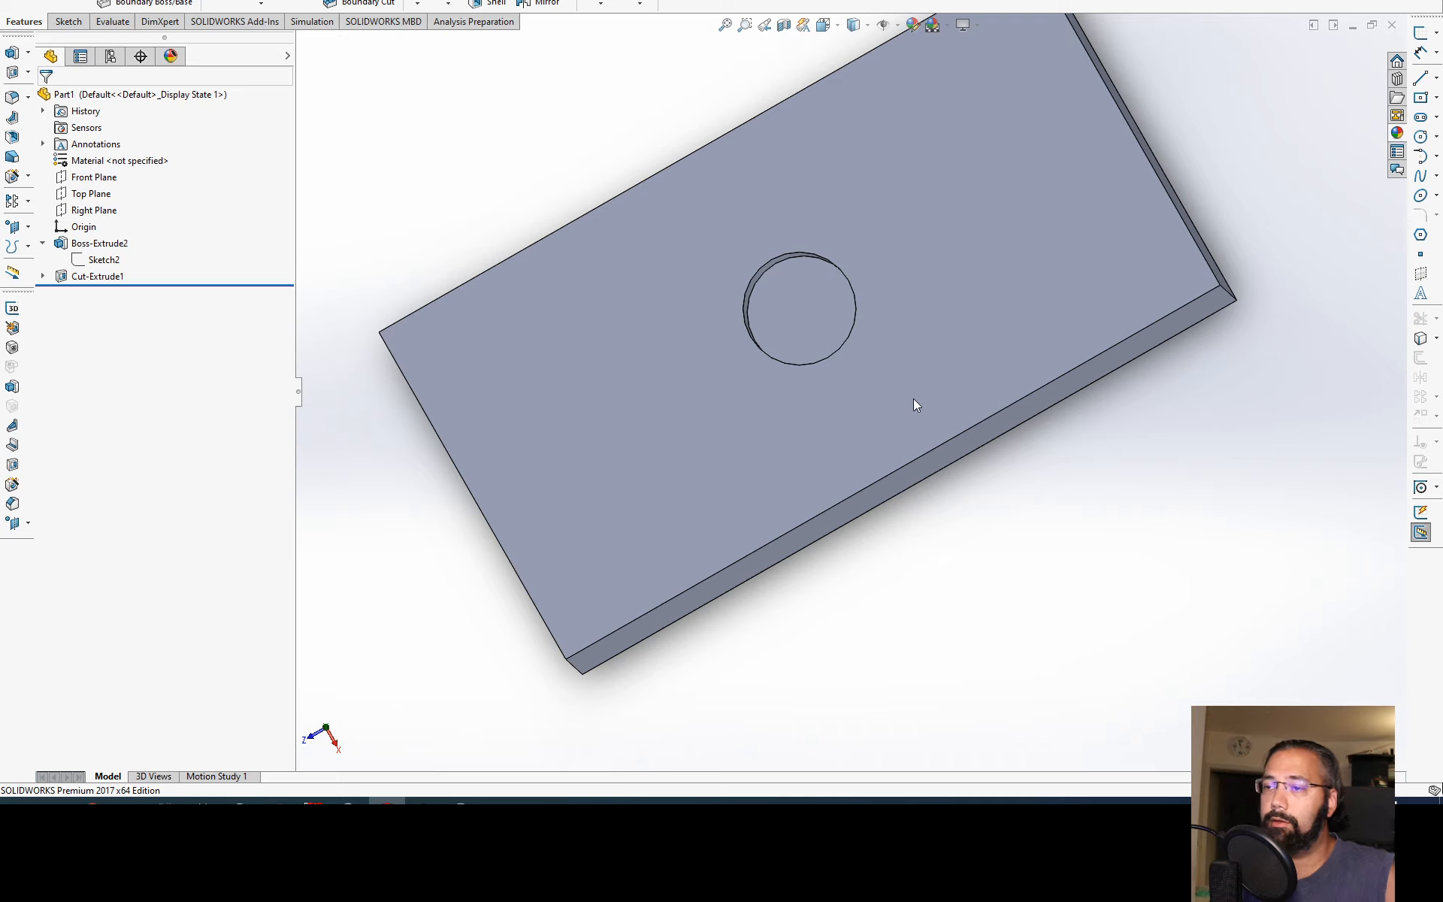
pyautogui.click(43, 243)
pyautogui.moveTo(696, 351); pyautogui.dragTo(849, 291, button='middle')
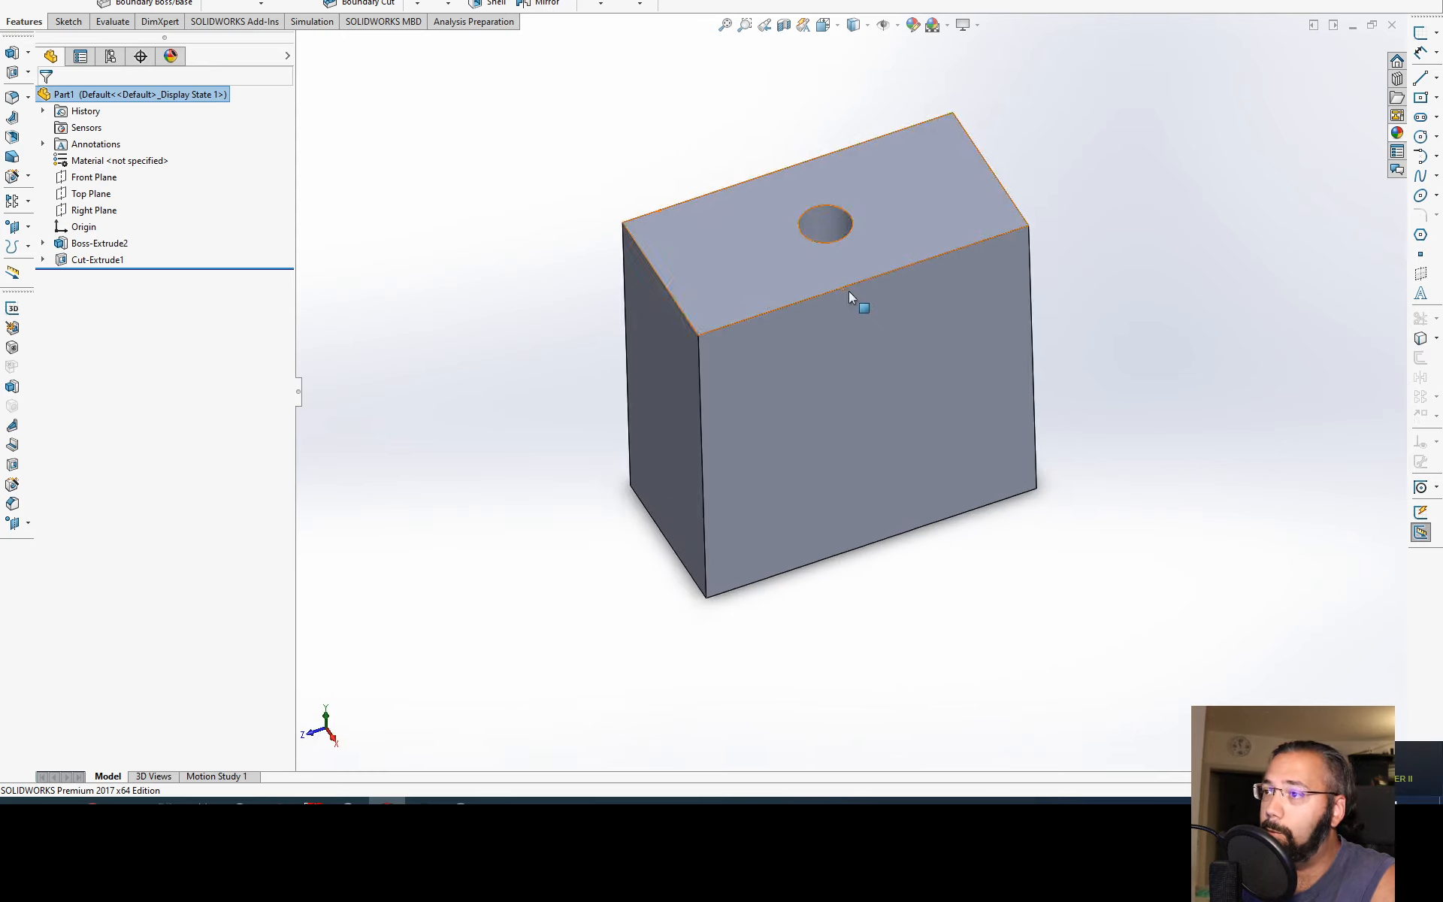
pyautogui.scroll(-5, 826, 224)
pyautogui.click(820, 292)
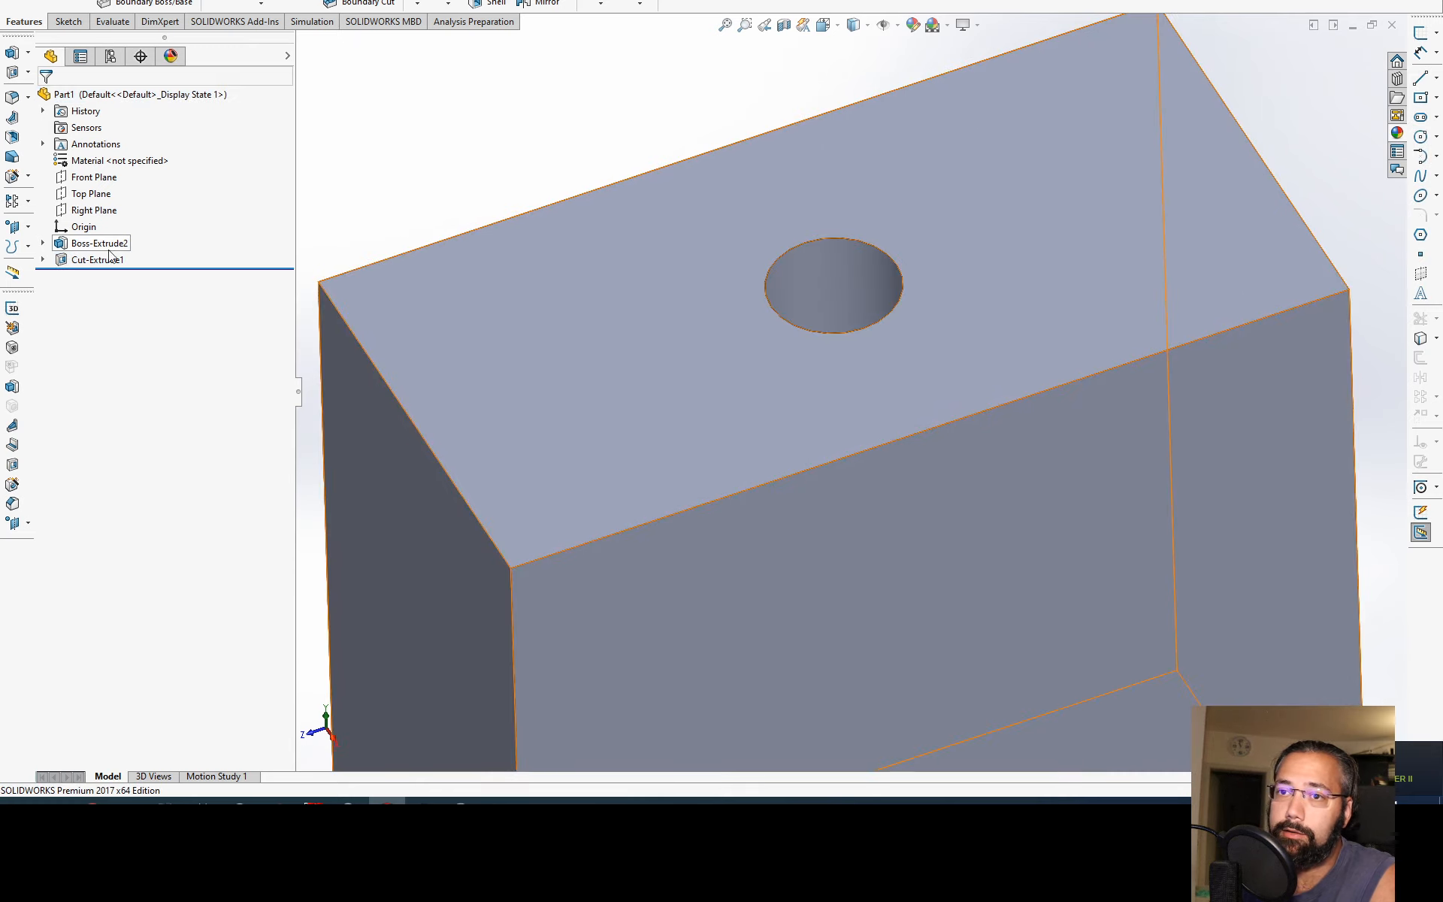
# Step: Open the hole's cut feature for editing and set its blind depth to 60 mm
pyautogui.click(83, 259)
pyautogui.click(73, 214)
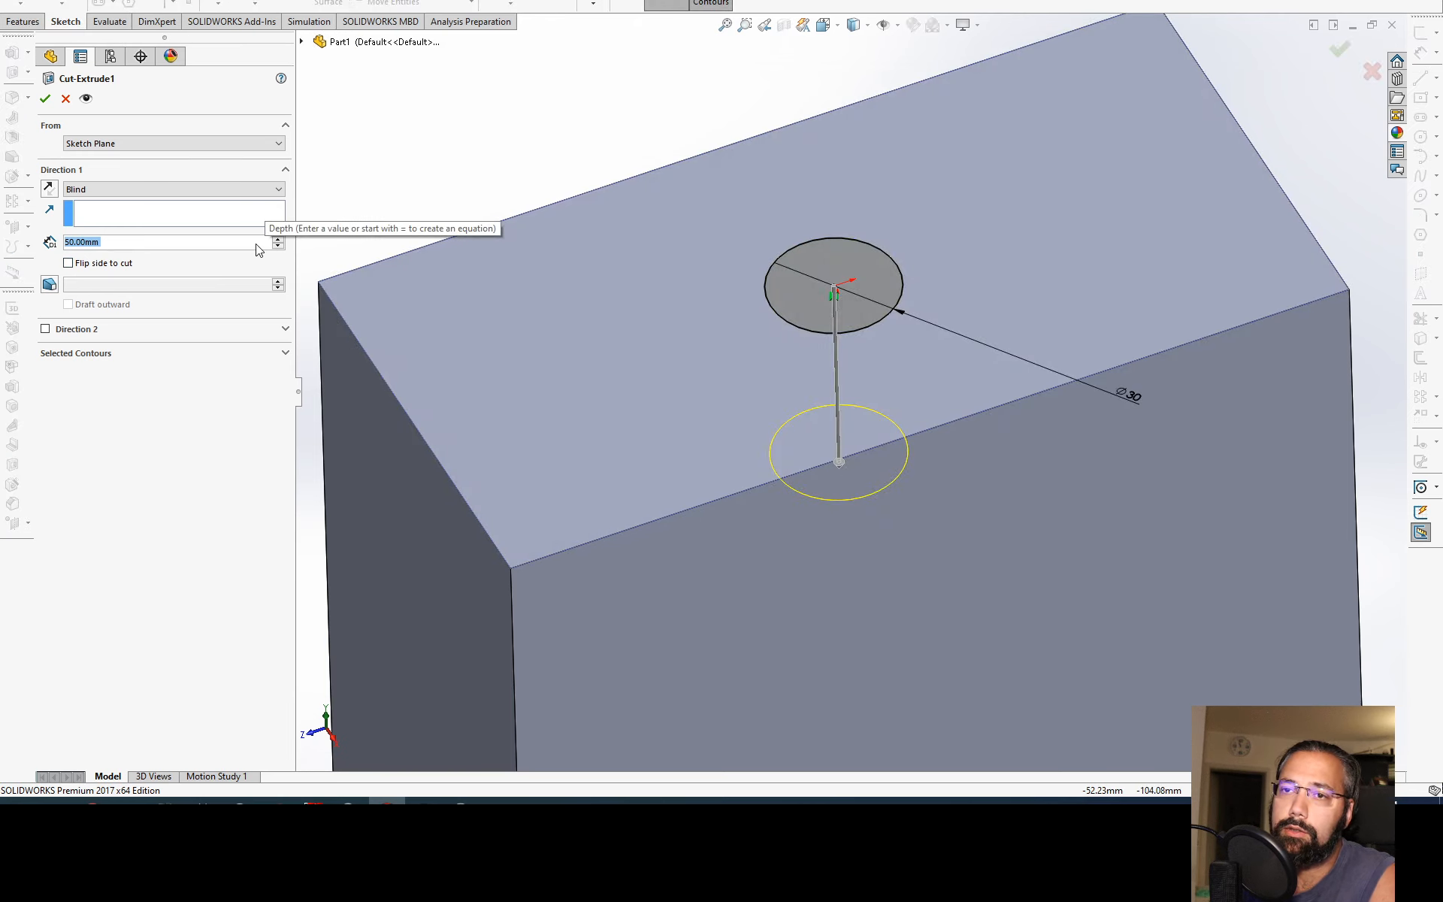
pyautogui.scroll(1, 257, 248)
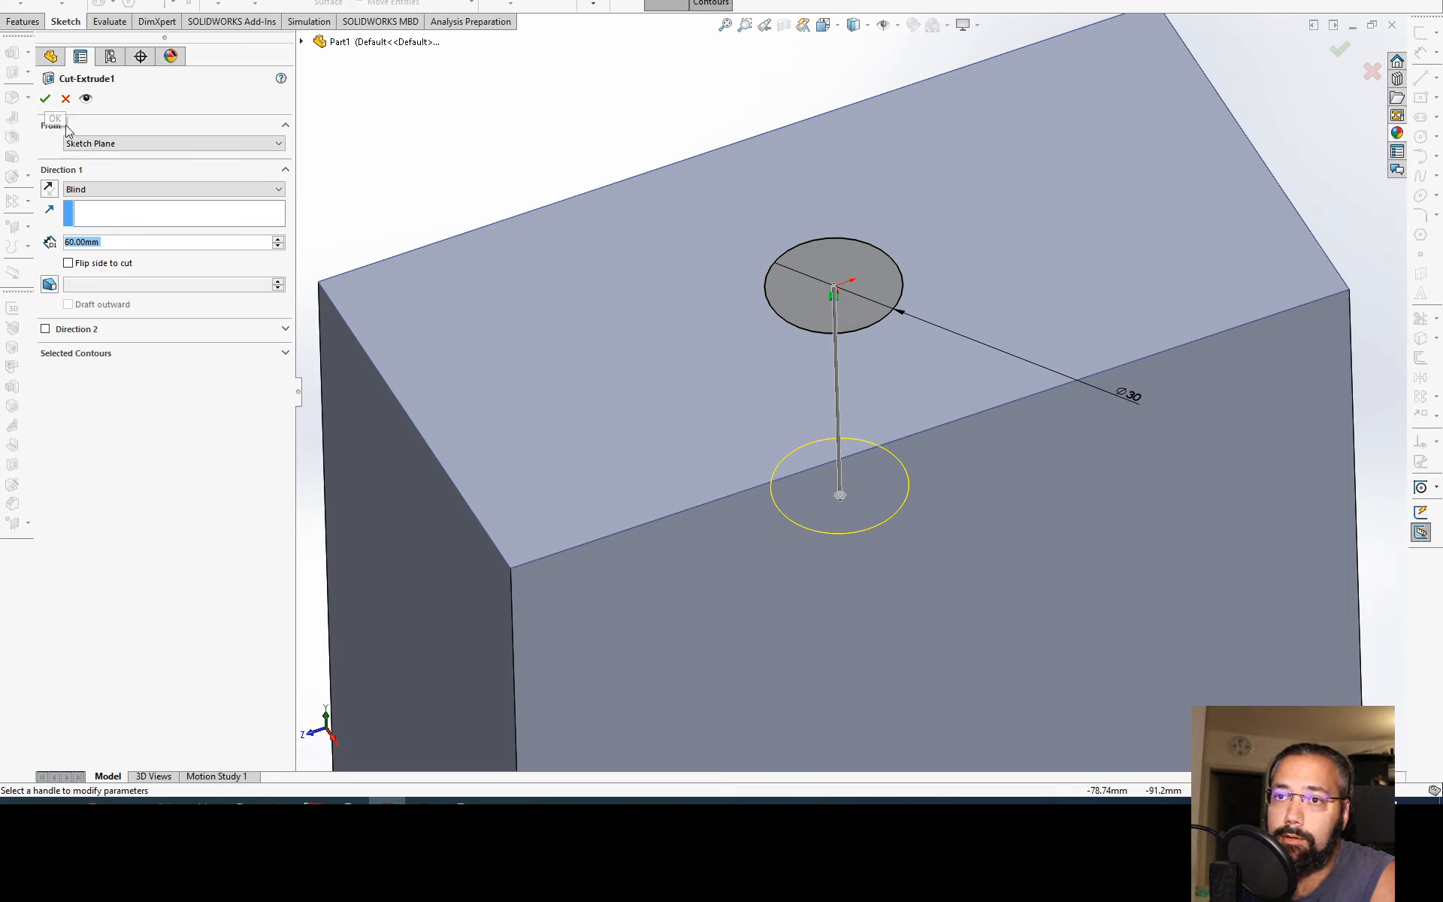
# Step: Make the hole's cut end Up To Surface at the block's bottom face, accept it and check the hole from below
pyautogui.click(90, 189)
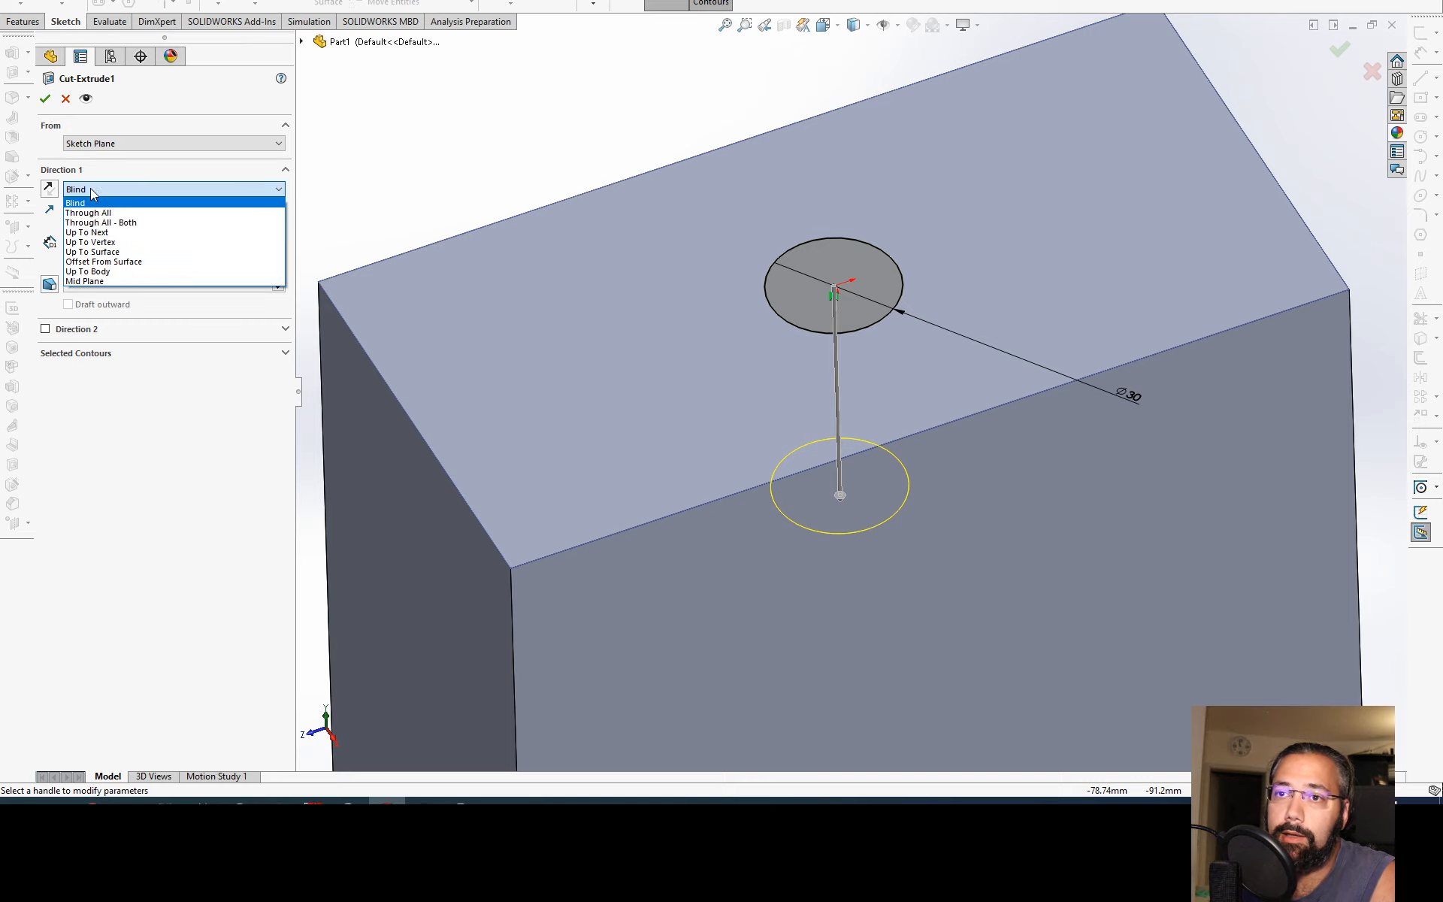
pyautogui.click(161, 256)
pyautogui.scroll(5, 643, 430)
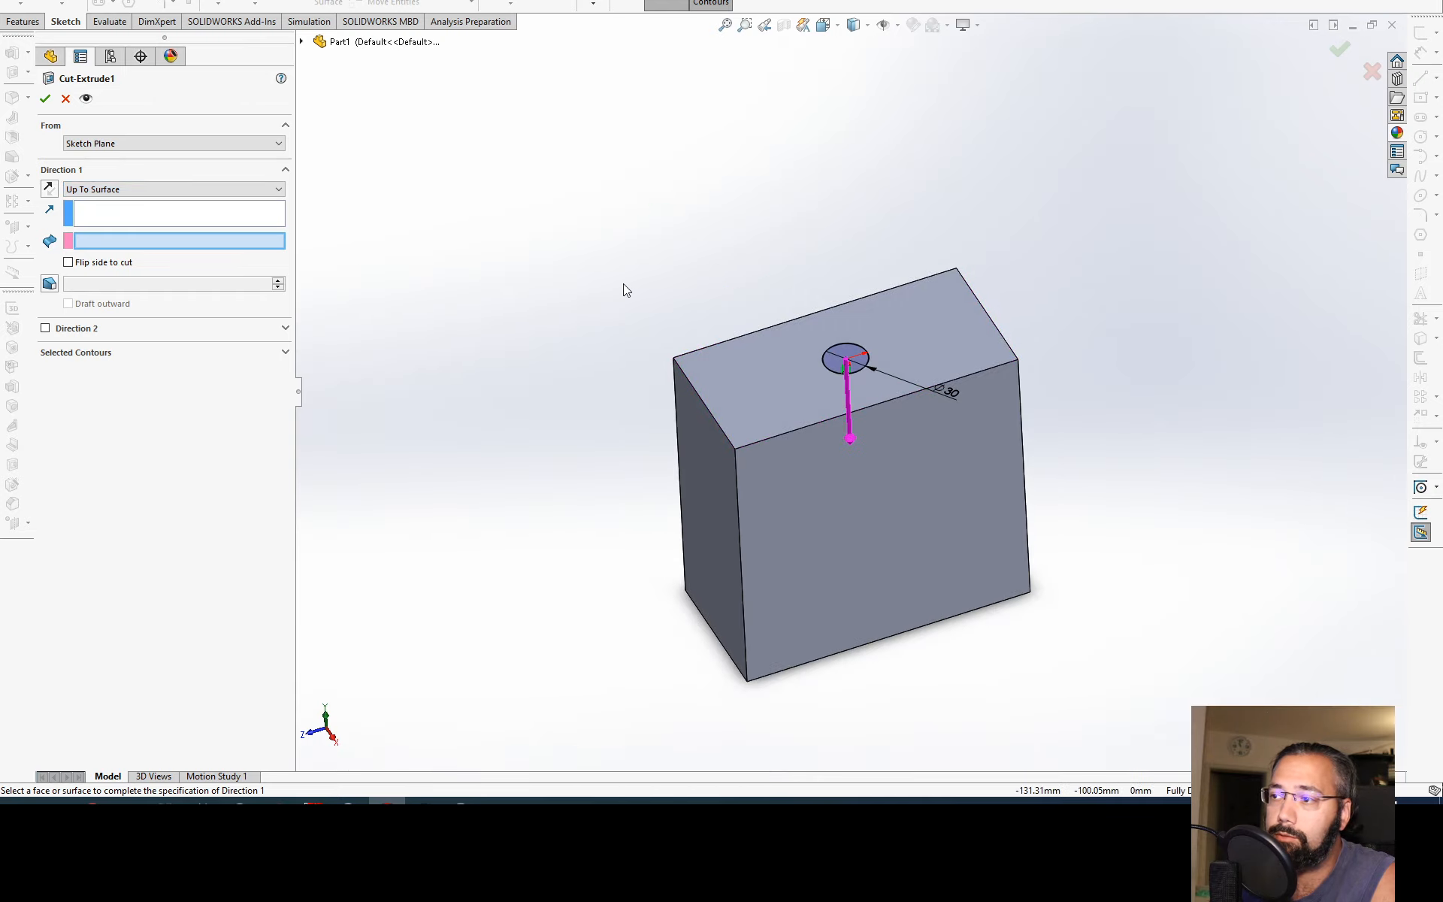
pyautogui.moveTo(624, 282); pyautogui.dragTo(639, 421, button='middle')
pyautogui.click(846, 595)
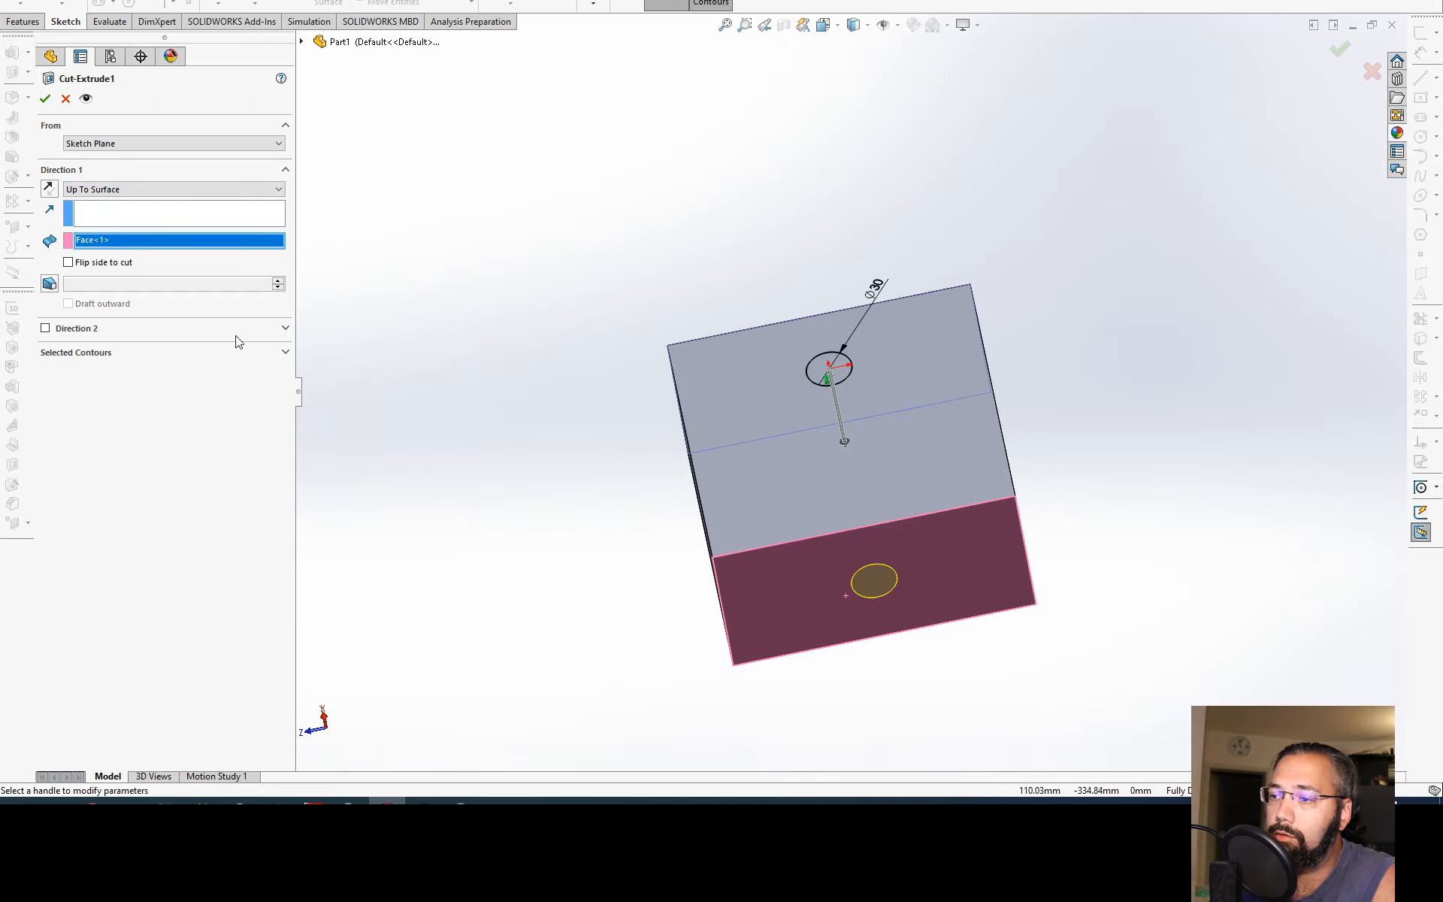
pyautogui.click(45, 98)
pyautogui.moveTo(847, 519); pyautogui.dragTo(913, 537, button='middle')
pyautogui.click(862, 436)
pyautogui.click(599, 278)
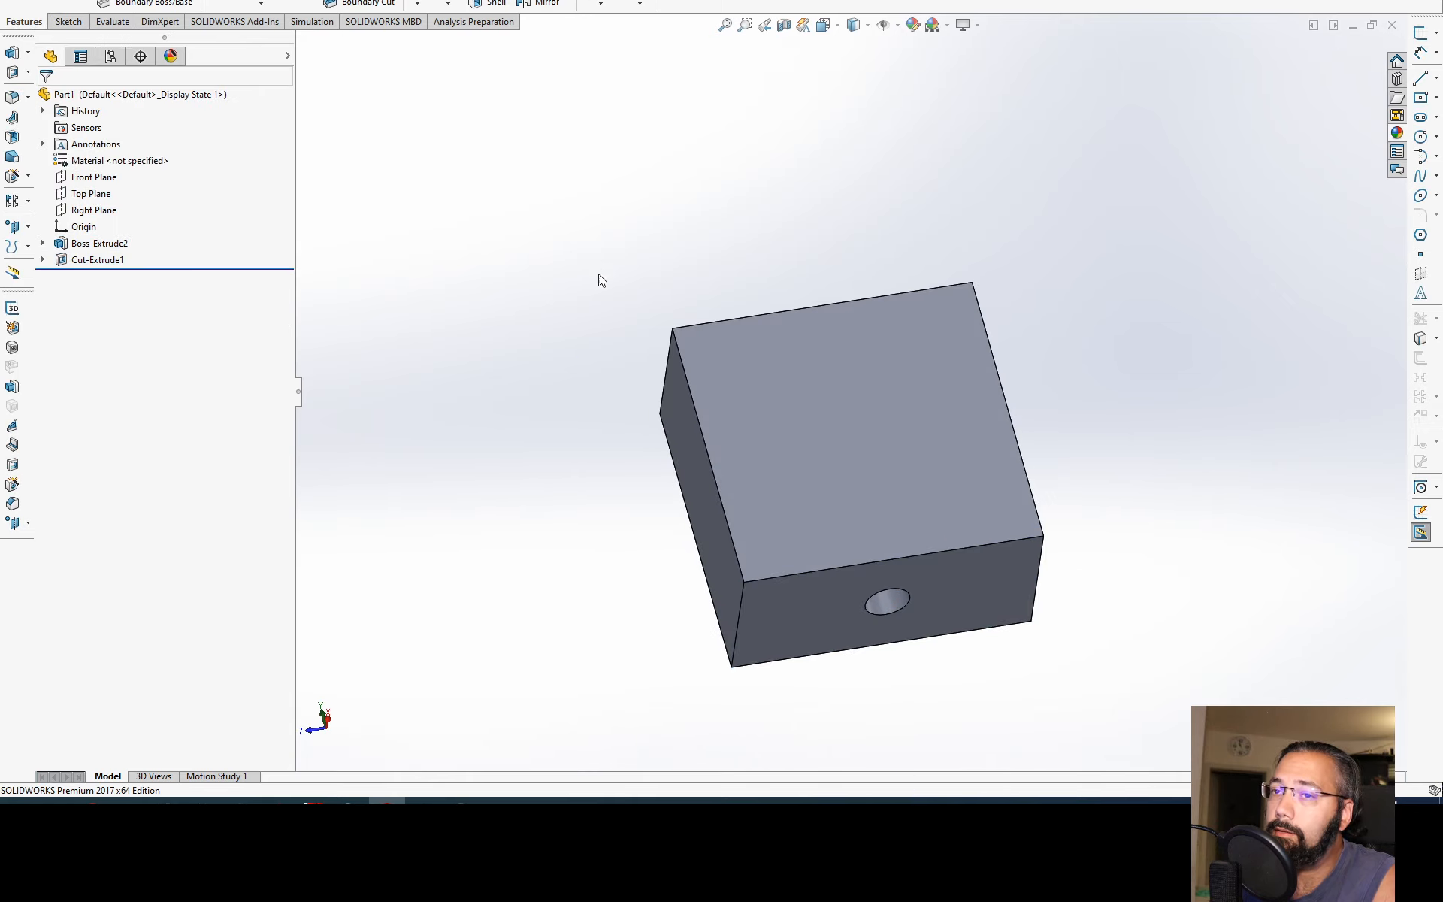
pyautogui.moveTo(599, 278); pyautogui.dragTo(577, 339, button='middle')
# Step: Edit the block's base sketch, set the rectangle's height to 250 mm, exit the sketch and check the hole through the block
pyautogui.click(42, 243)
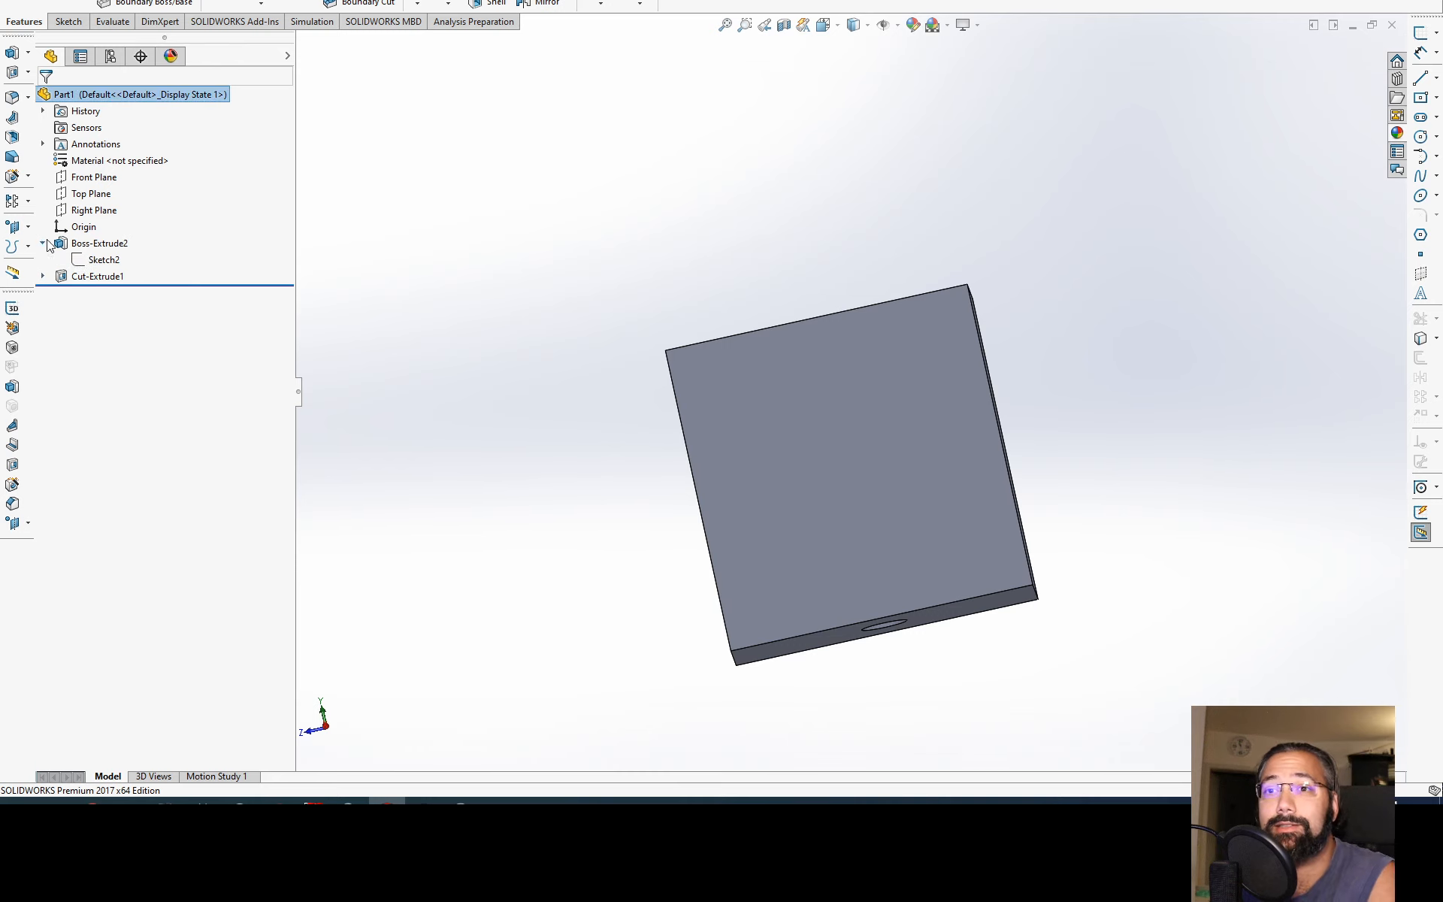
pyautogui.click(103, 260)
pyautogui.moveTo(568, 282); pyautogui.dragTo(638, 280, button='middle')
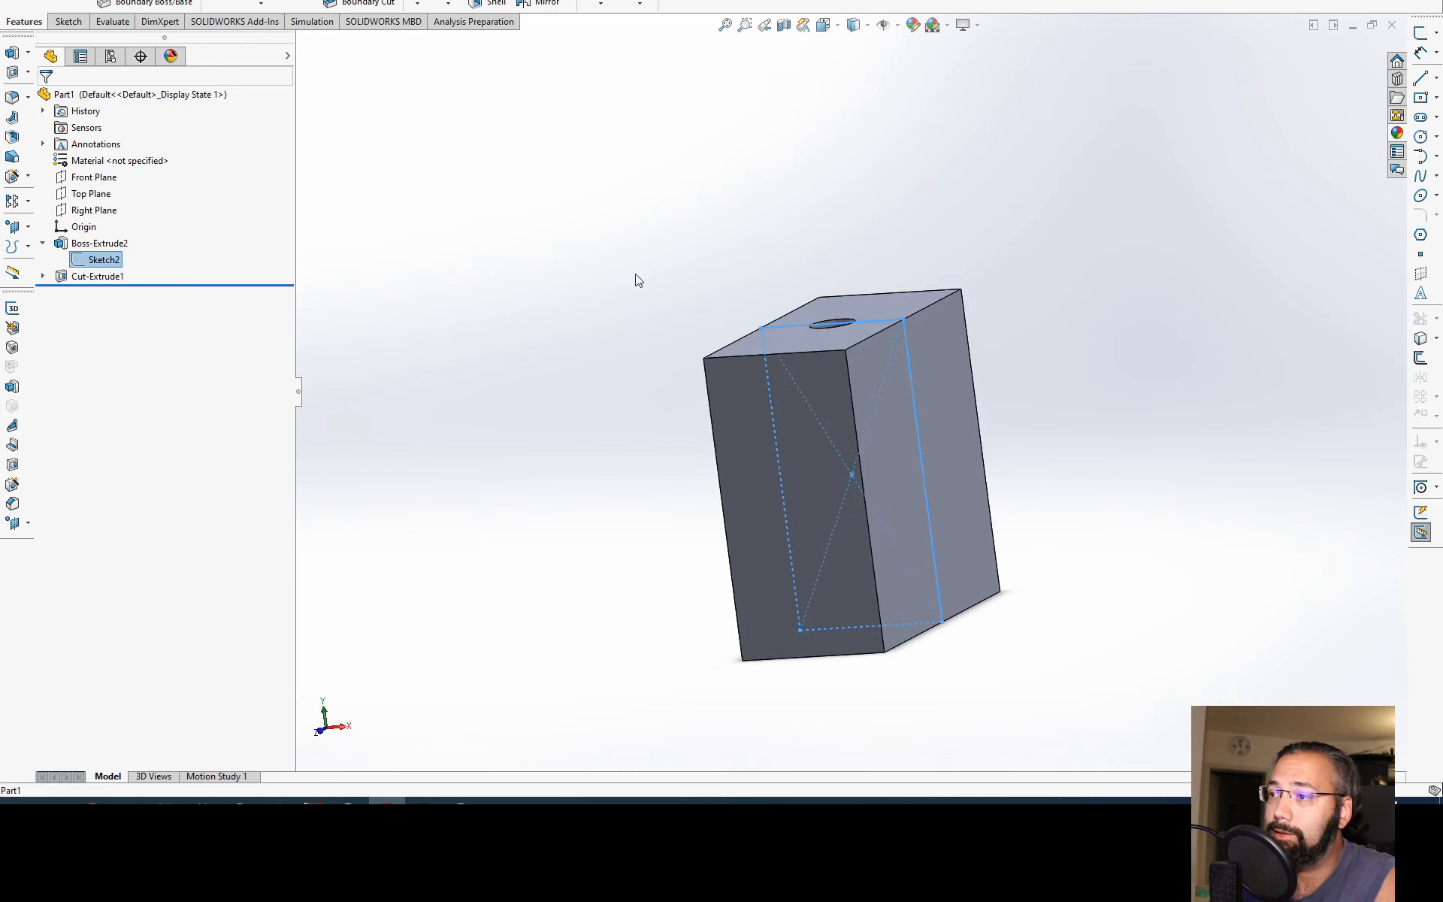
pyautogui.click(98, 260)
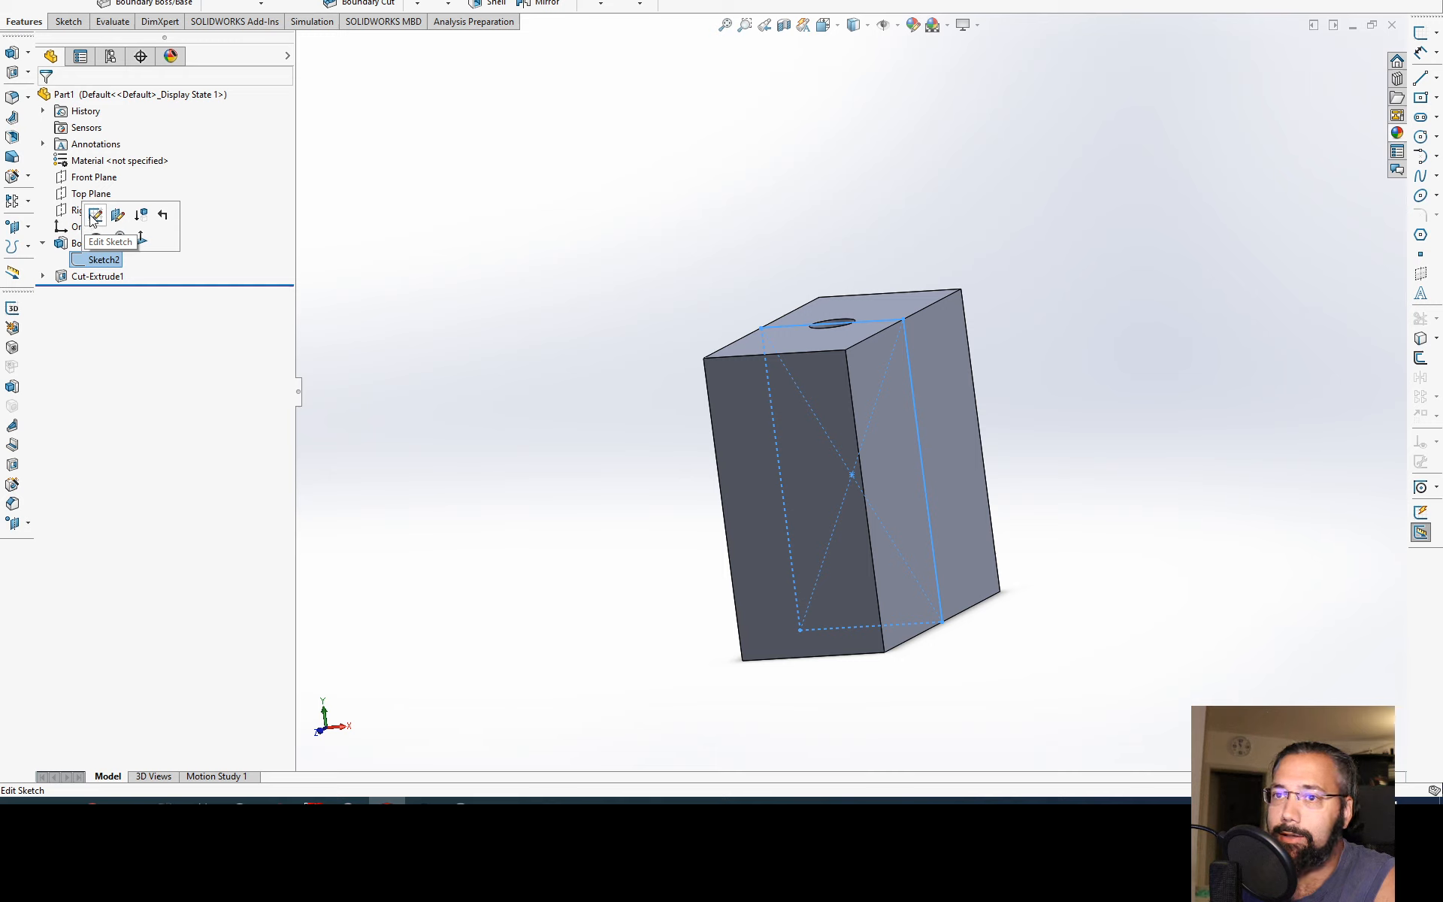
pyautogui.click(92, 217)
pyautogui.doubleClick(743, 505)
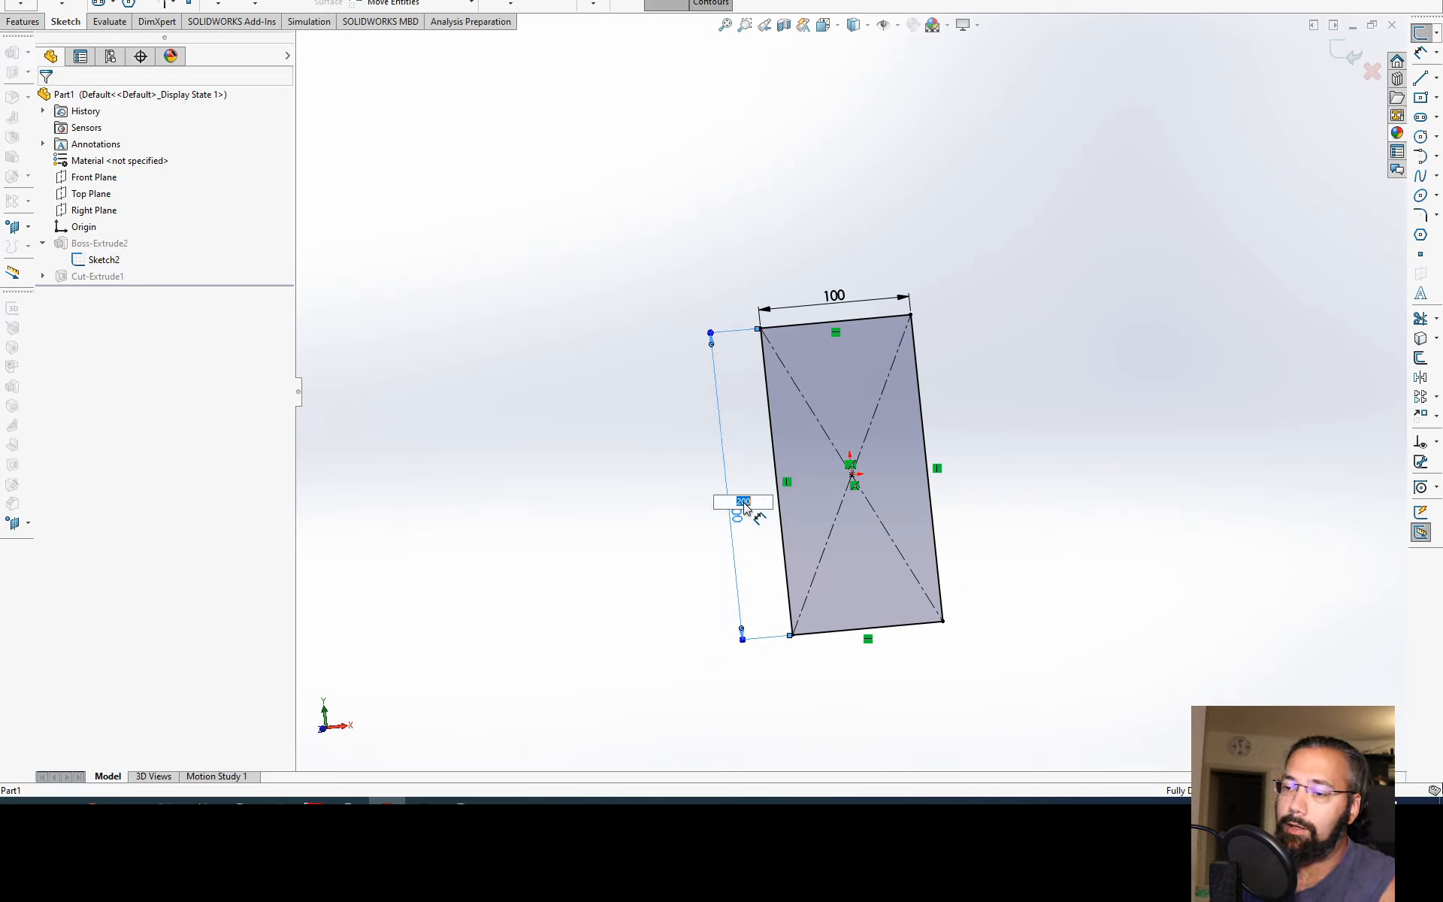
pyautogui.write('25')
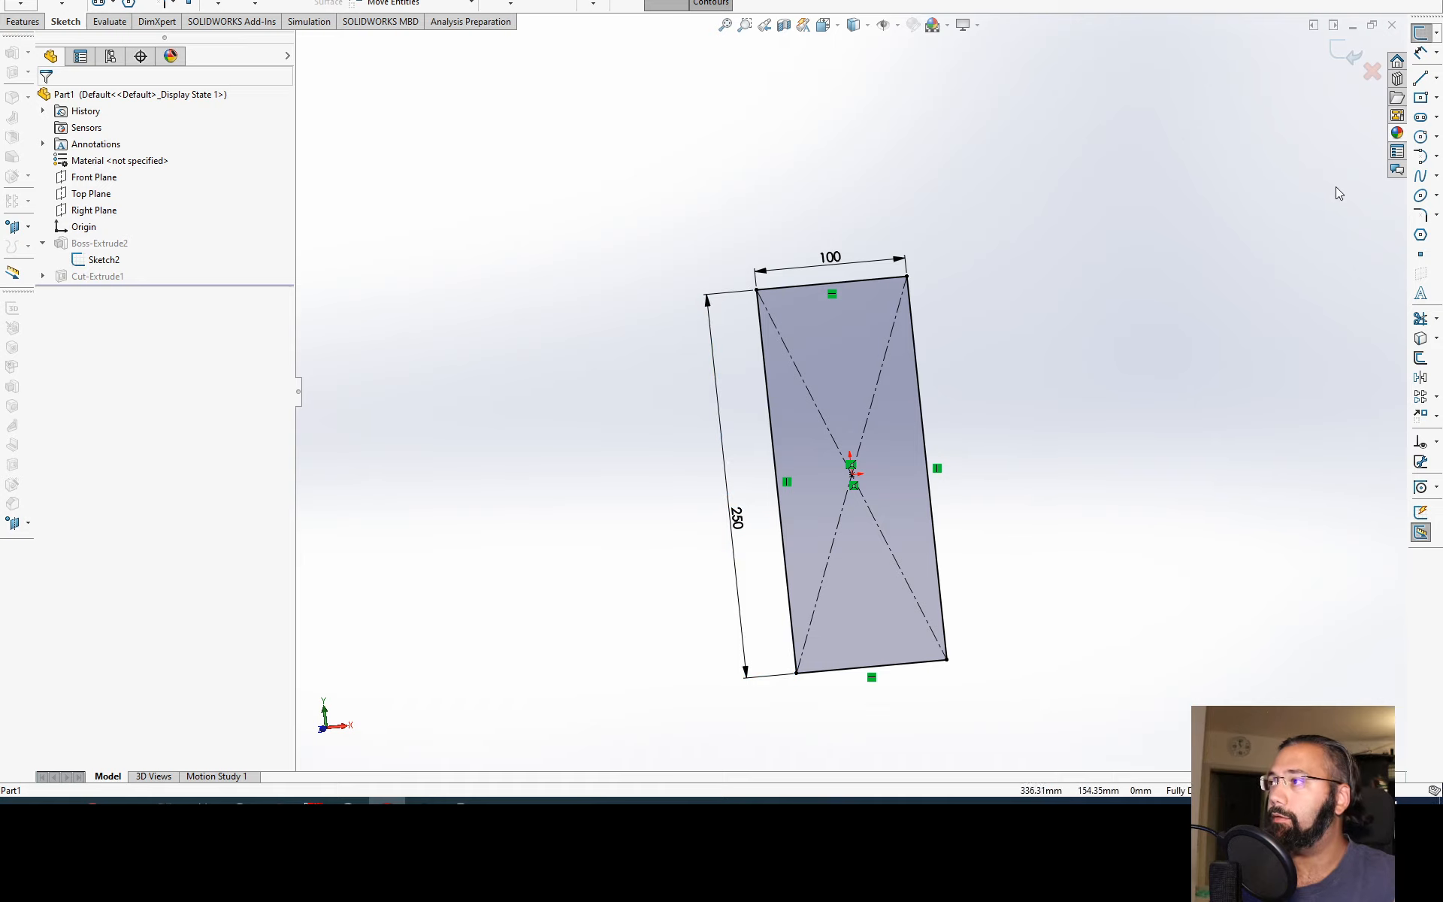
pyautogui.click(1348, 54)
pyautogui.moveTo(951, 488); pyautogui.dragTo(879, 162, button='middle')
pyautogui.click(868, 522)
pyautogui.moveTo(871, 471); pyautogui.dragTo(849, 646, button='middle')
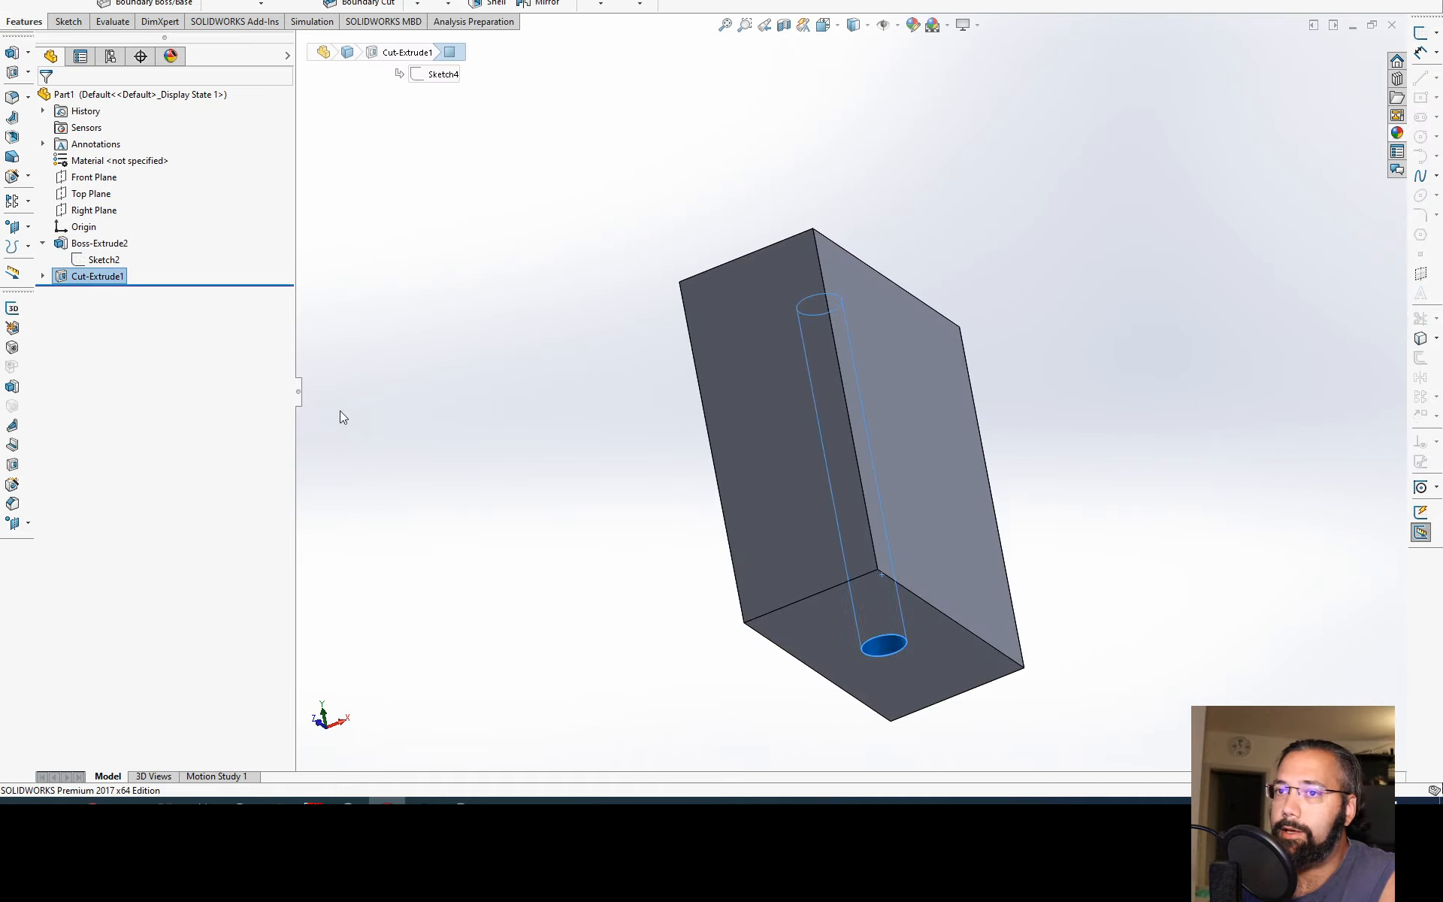
# Step: Edit the hole's cut feature to a Blind end condition with a depth of 120 mm and accept it
pyautogui.click(96, 262)
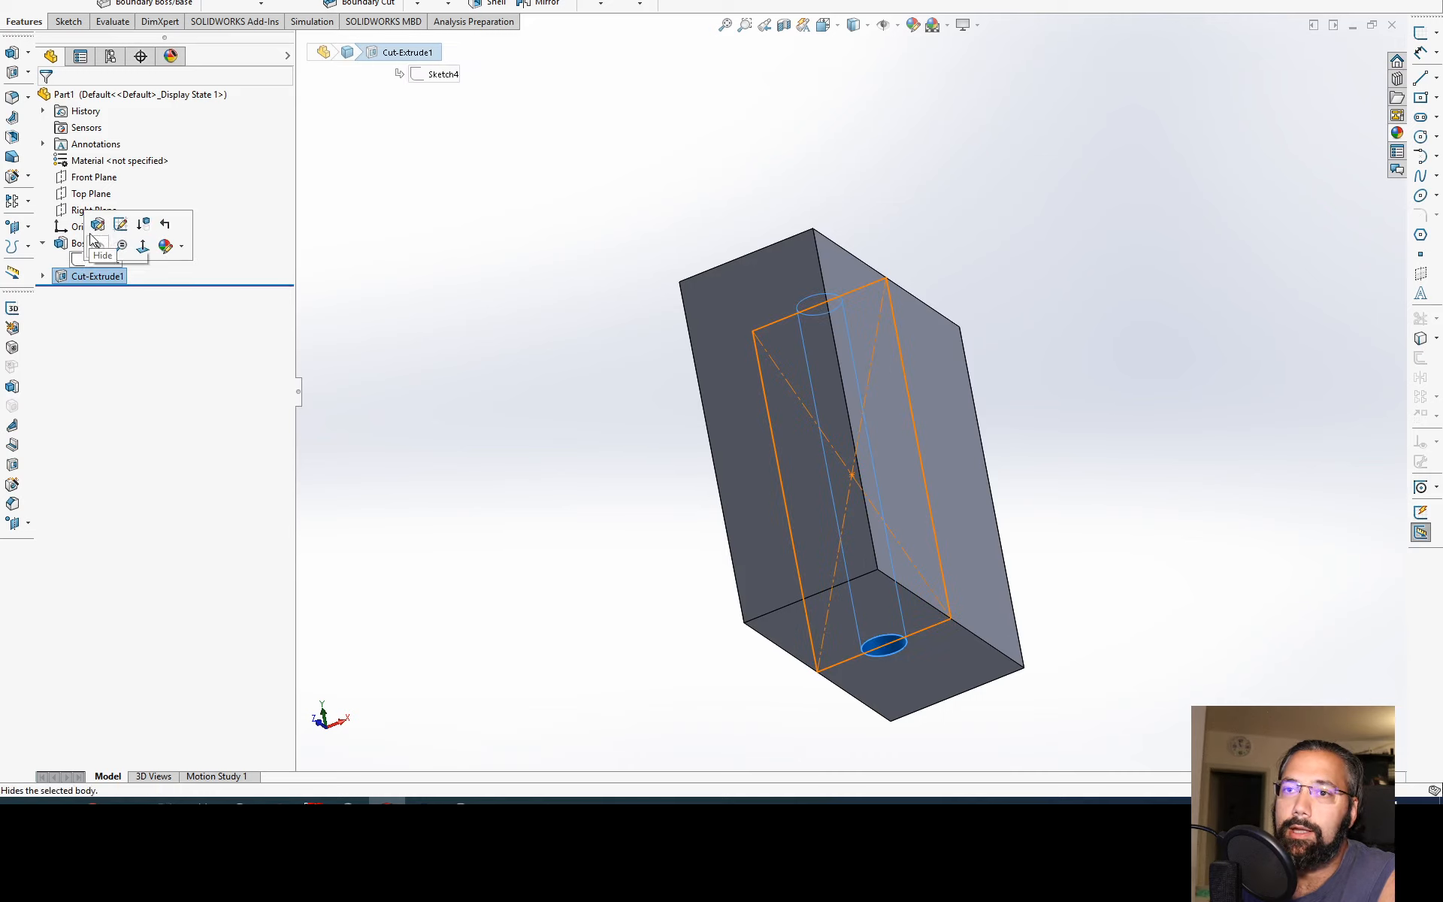
pyautogui.click(98, 224)
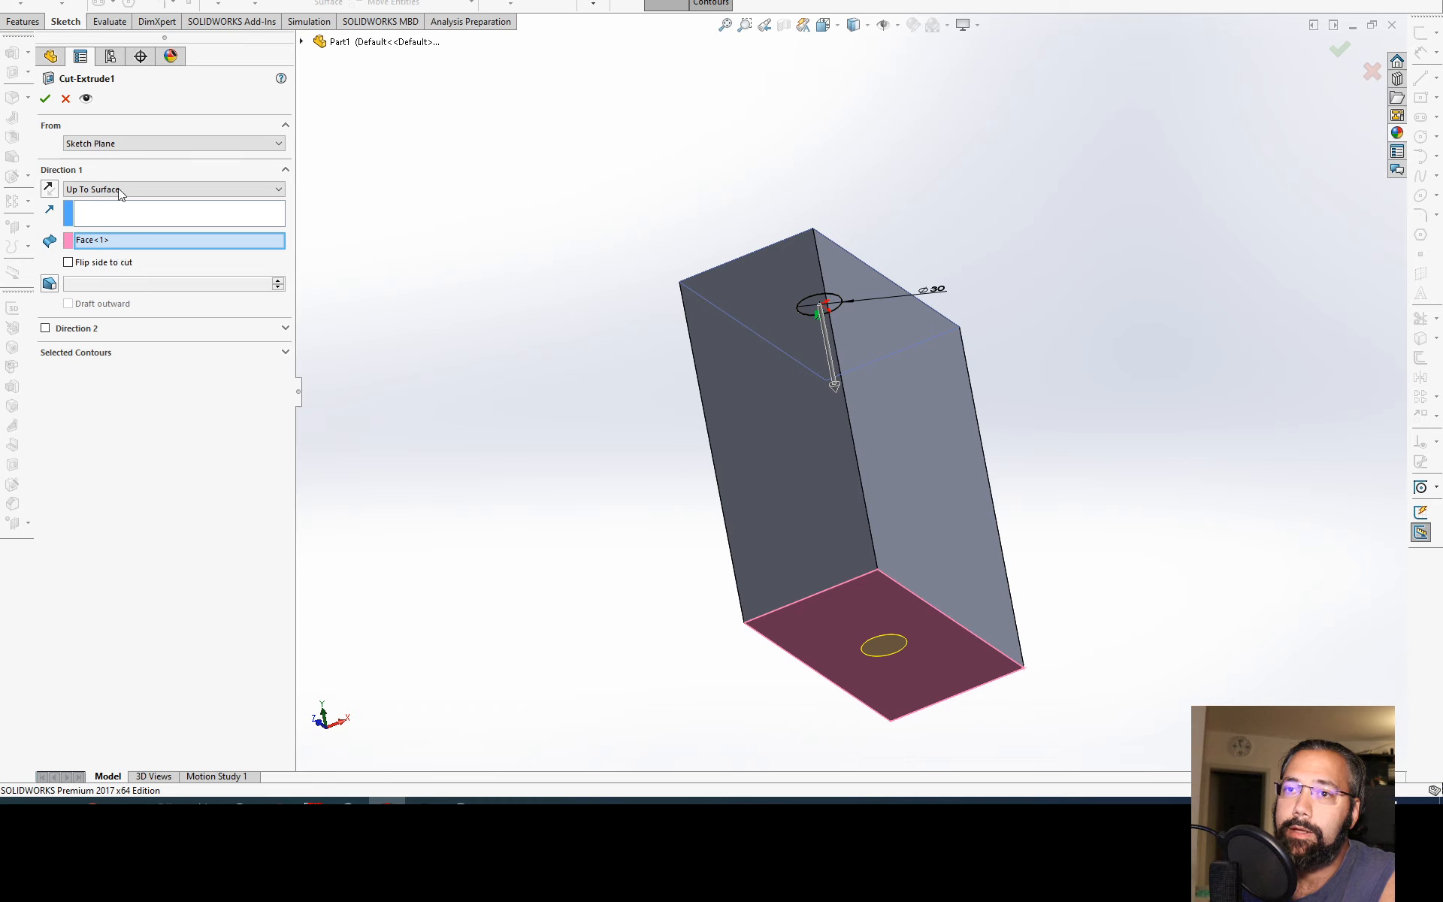
pyautogui.click(118, 190)
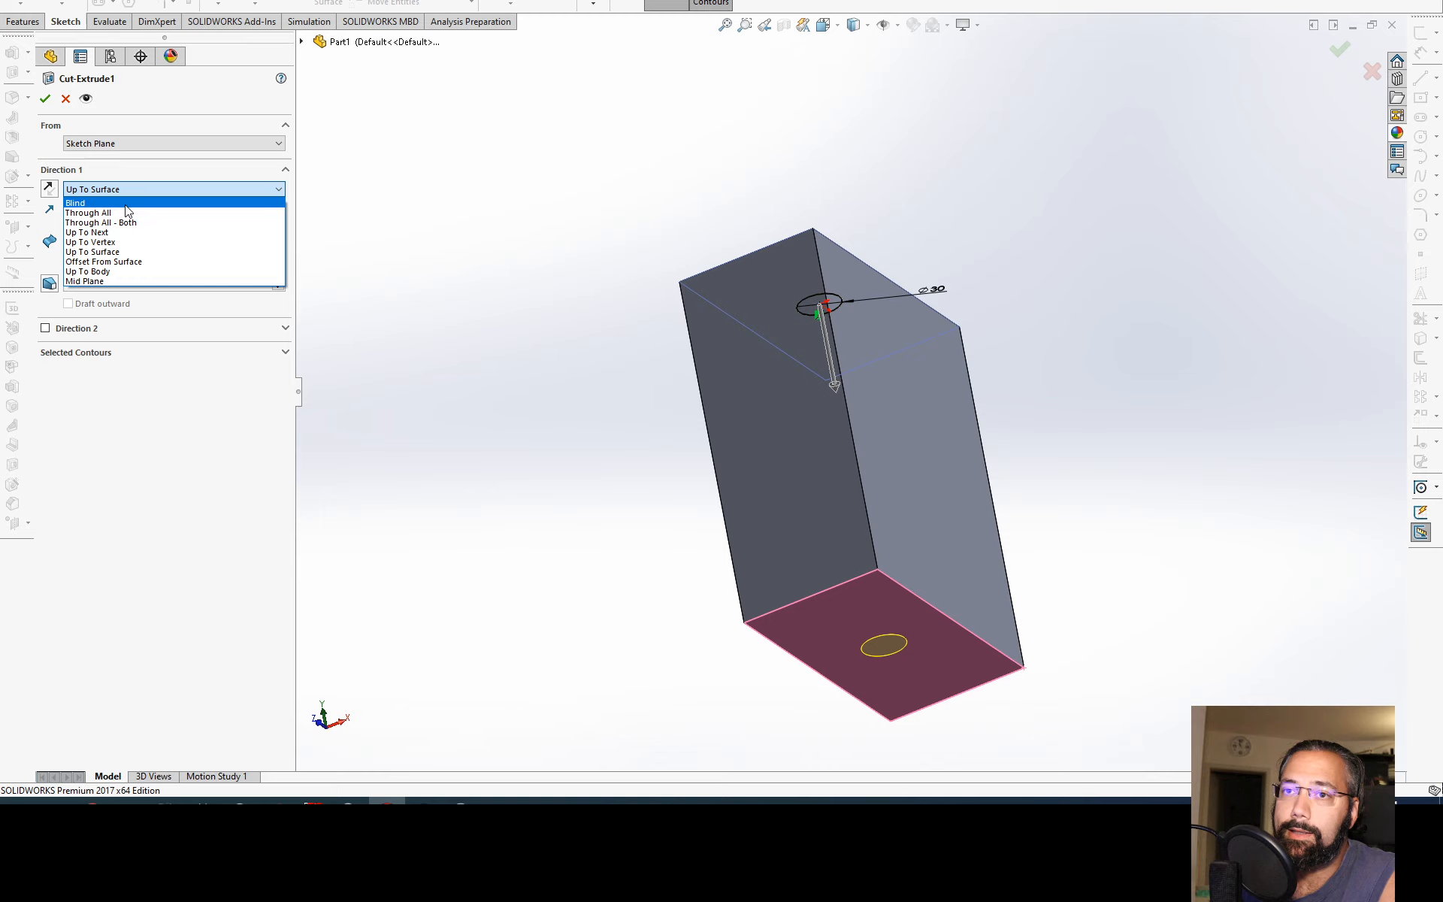
pyautogui.click(126, 204)
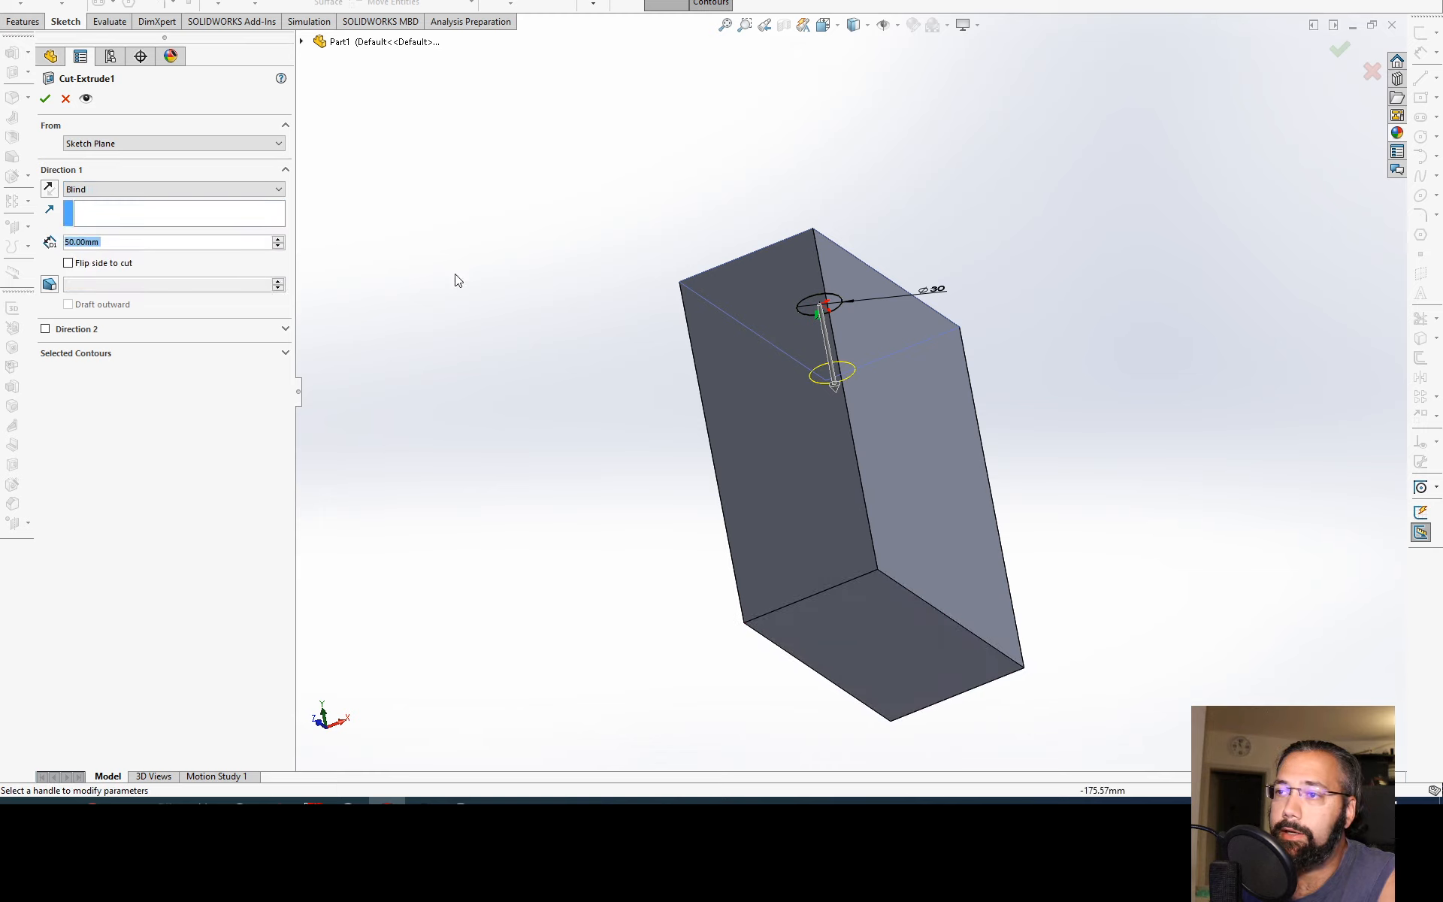
pyautogui.moveTo(744, 376); pyautogui.dragTo(747, 508, button='middle')
pyautogui.click(105, 242)
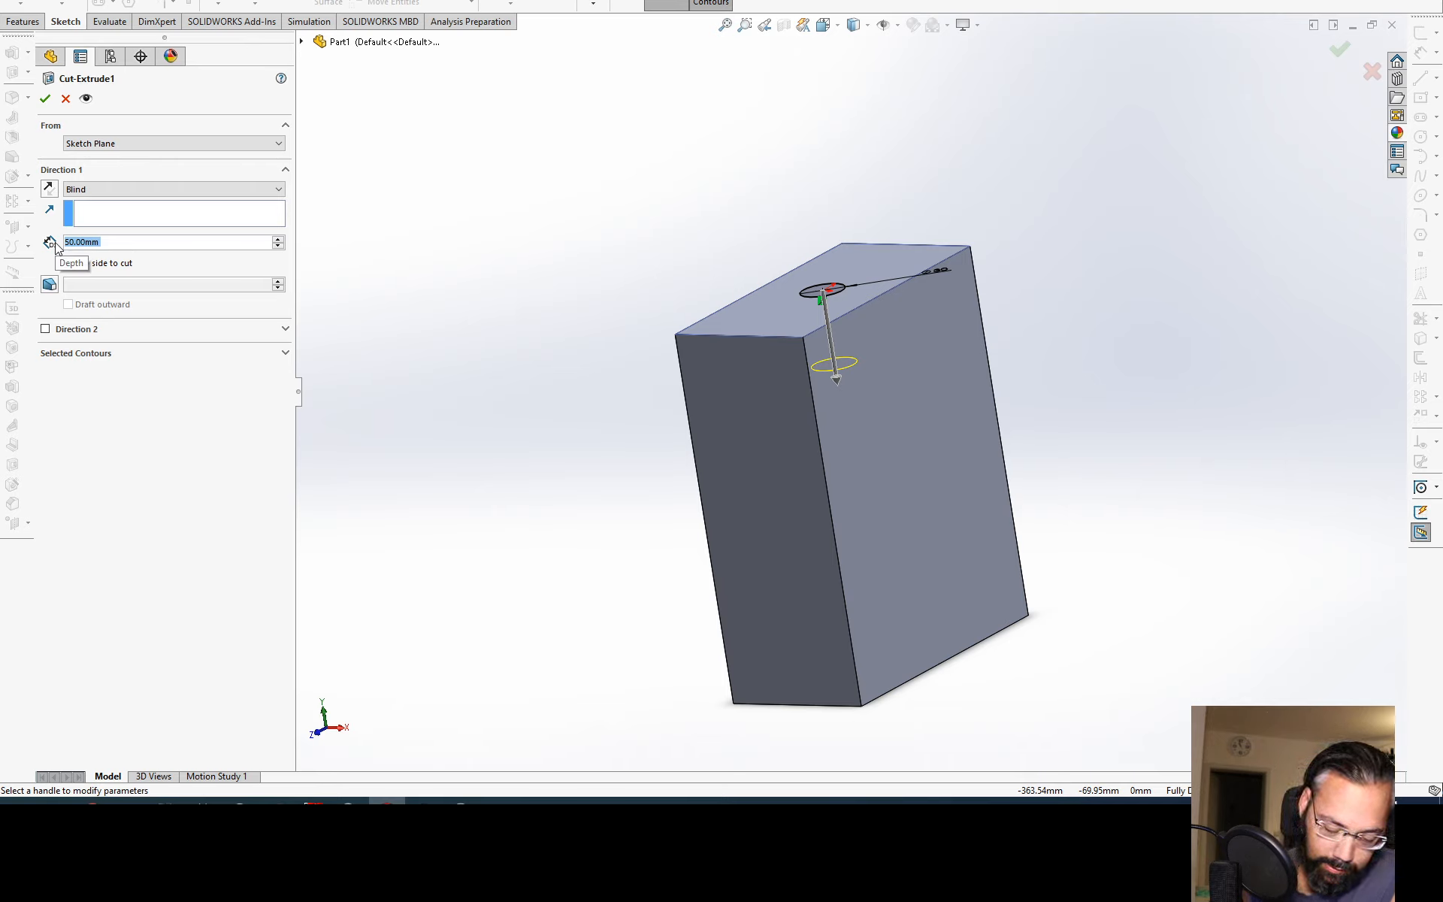
pyautogui.write('120')
pyautogui.press('Return')
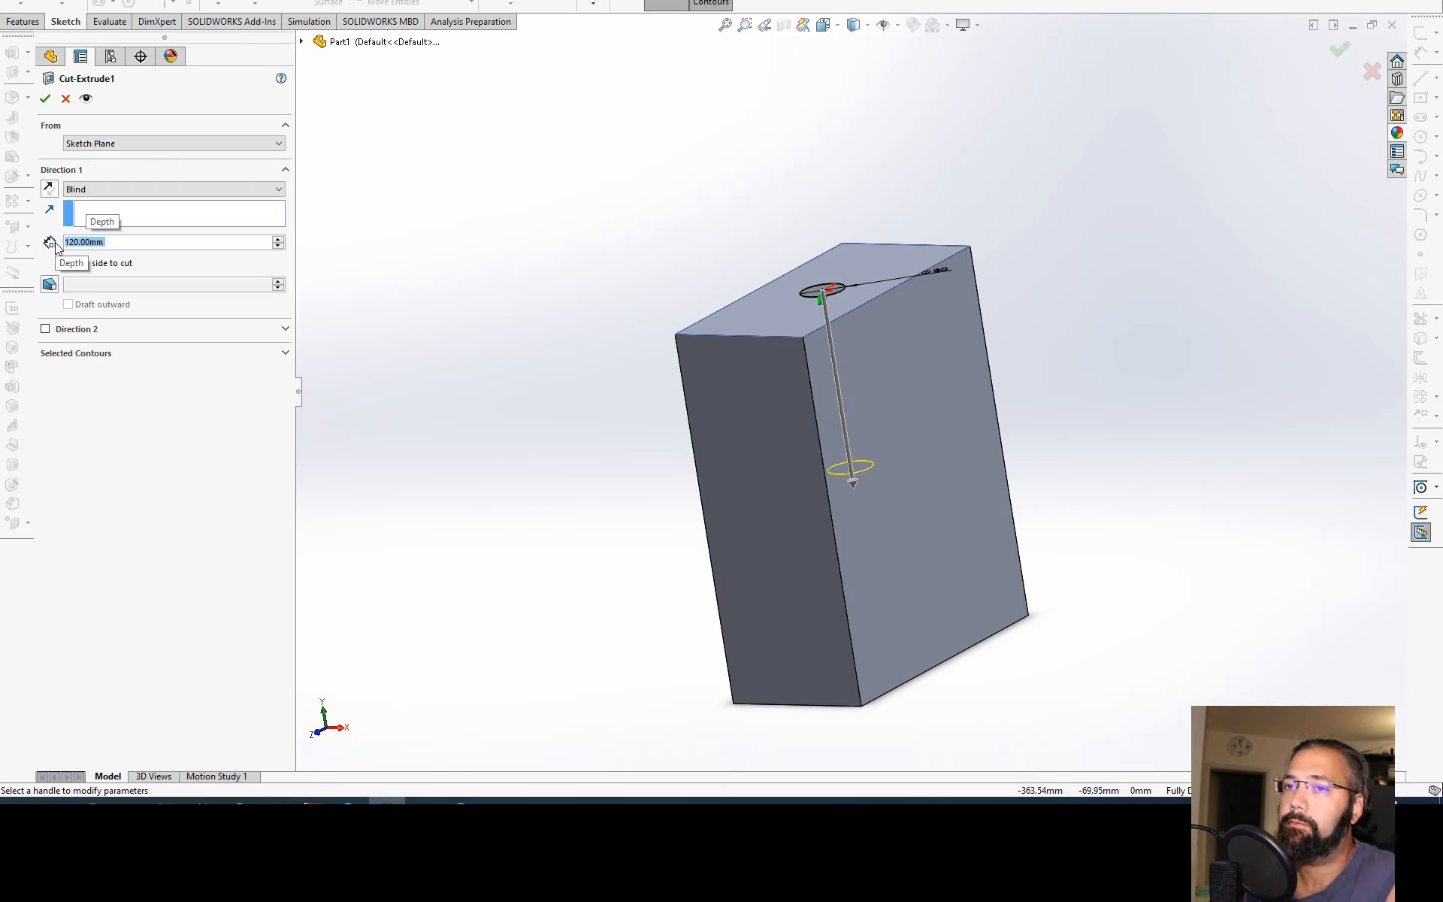
pyautogui.click(46, 99)
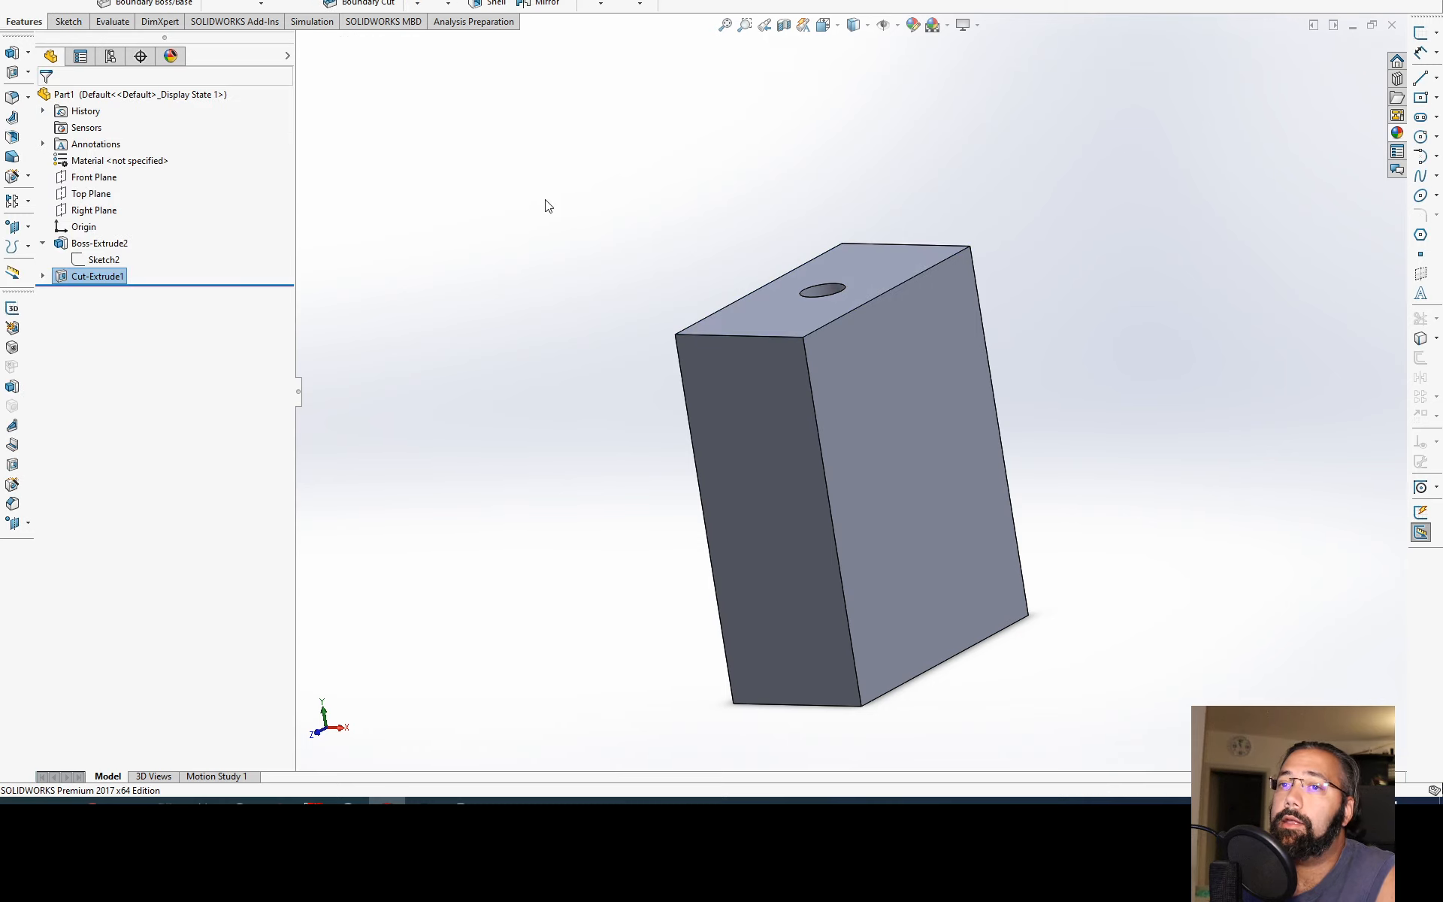
# Step: Edit the block's base sketch and set the rectangle's height to 140 mm
pyautogui.click(98, 243)
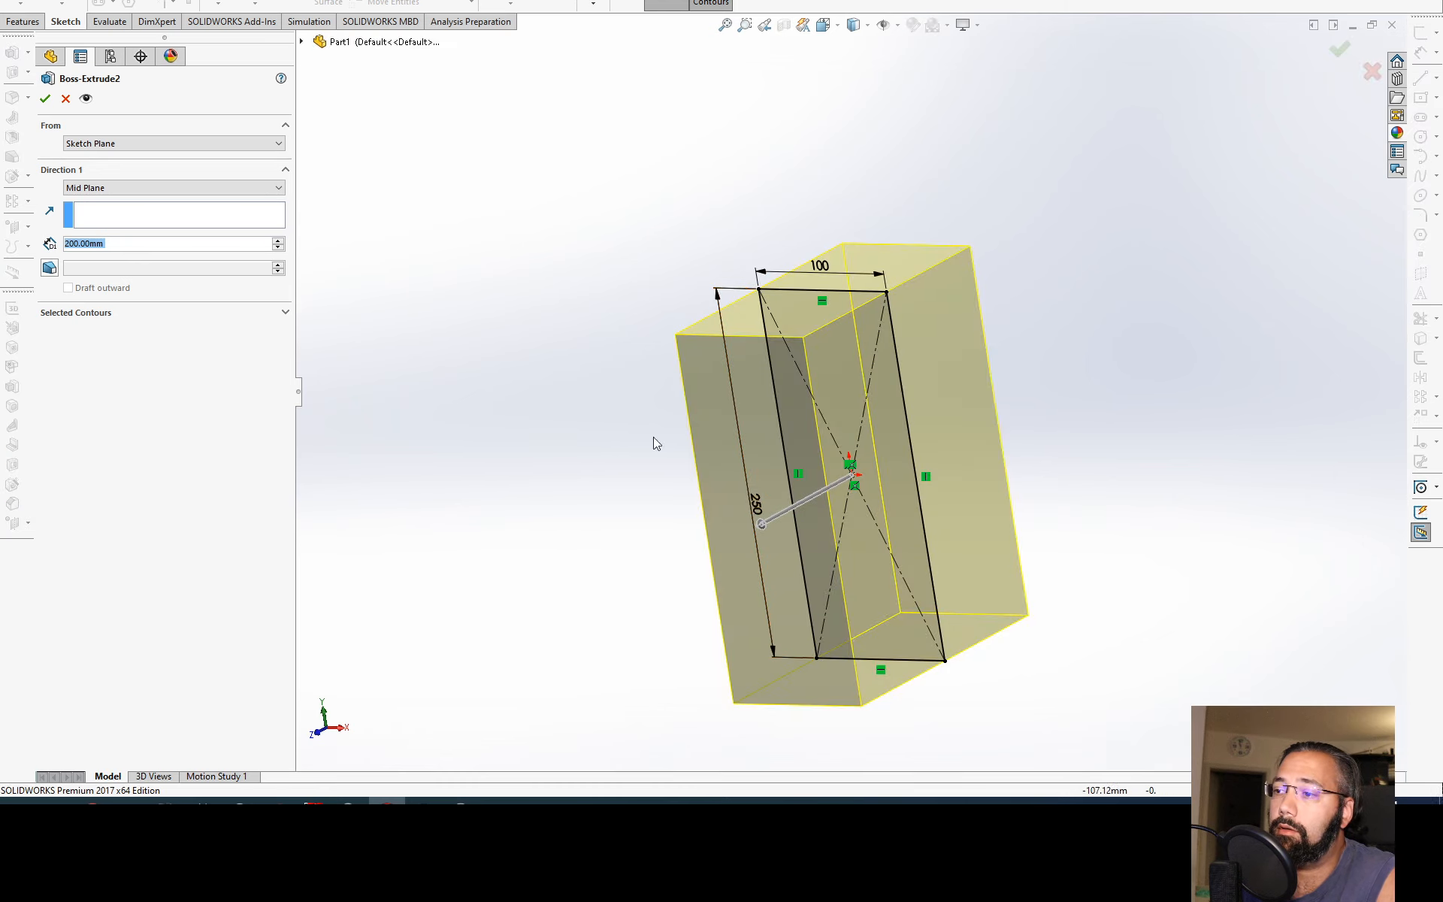
pyautogui.click(45, 98)
pyautogui.click(103, 258)
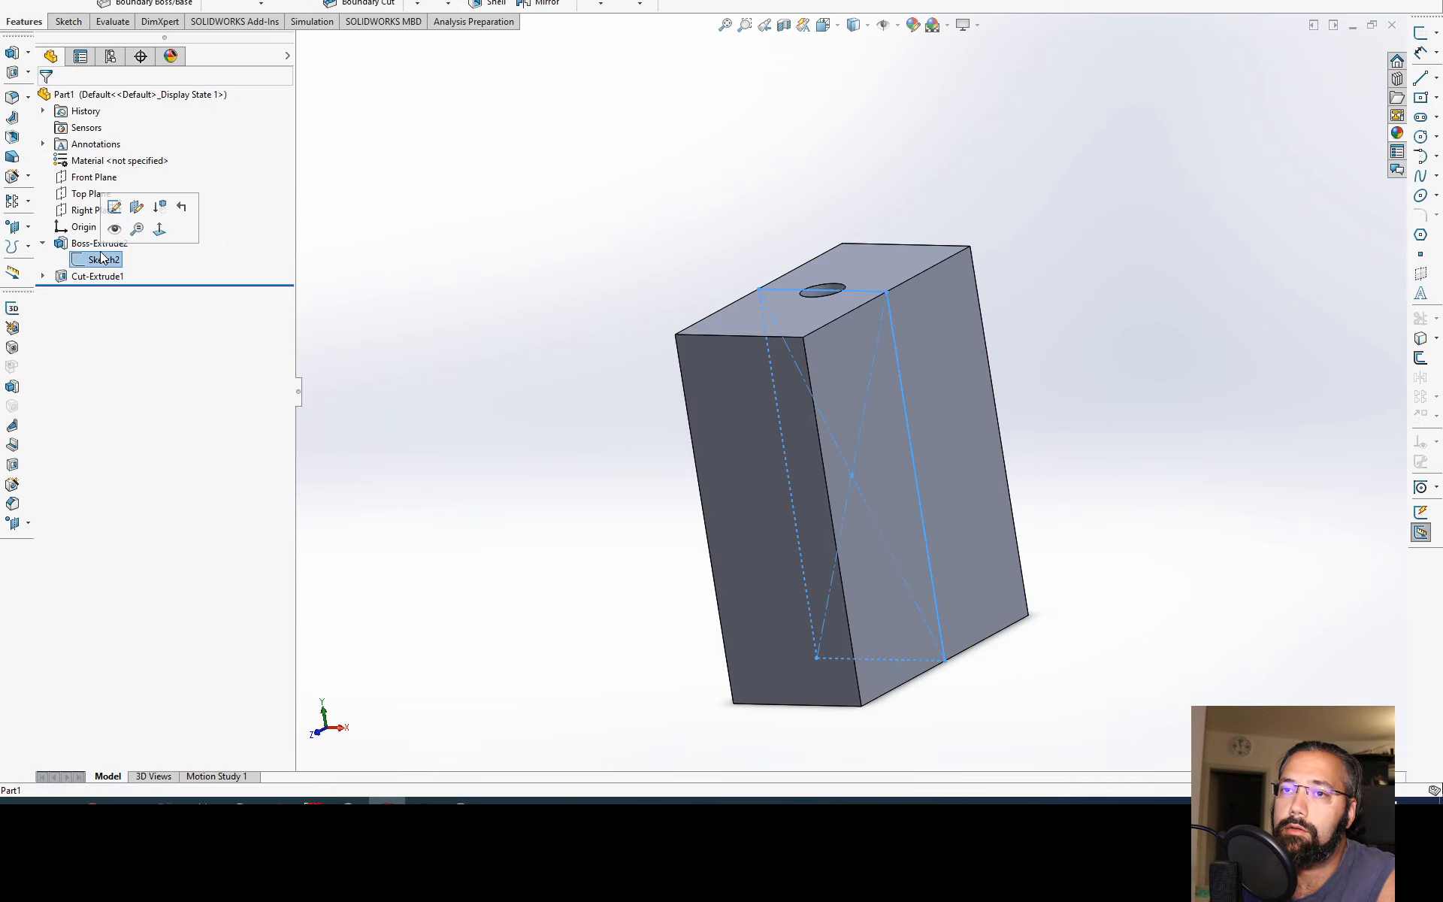
pyautogui.click(114, 207)
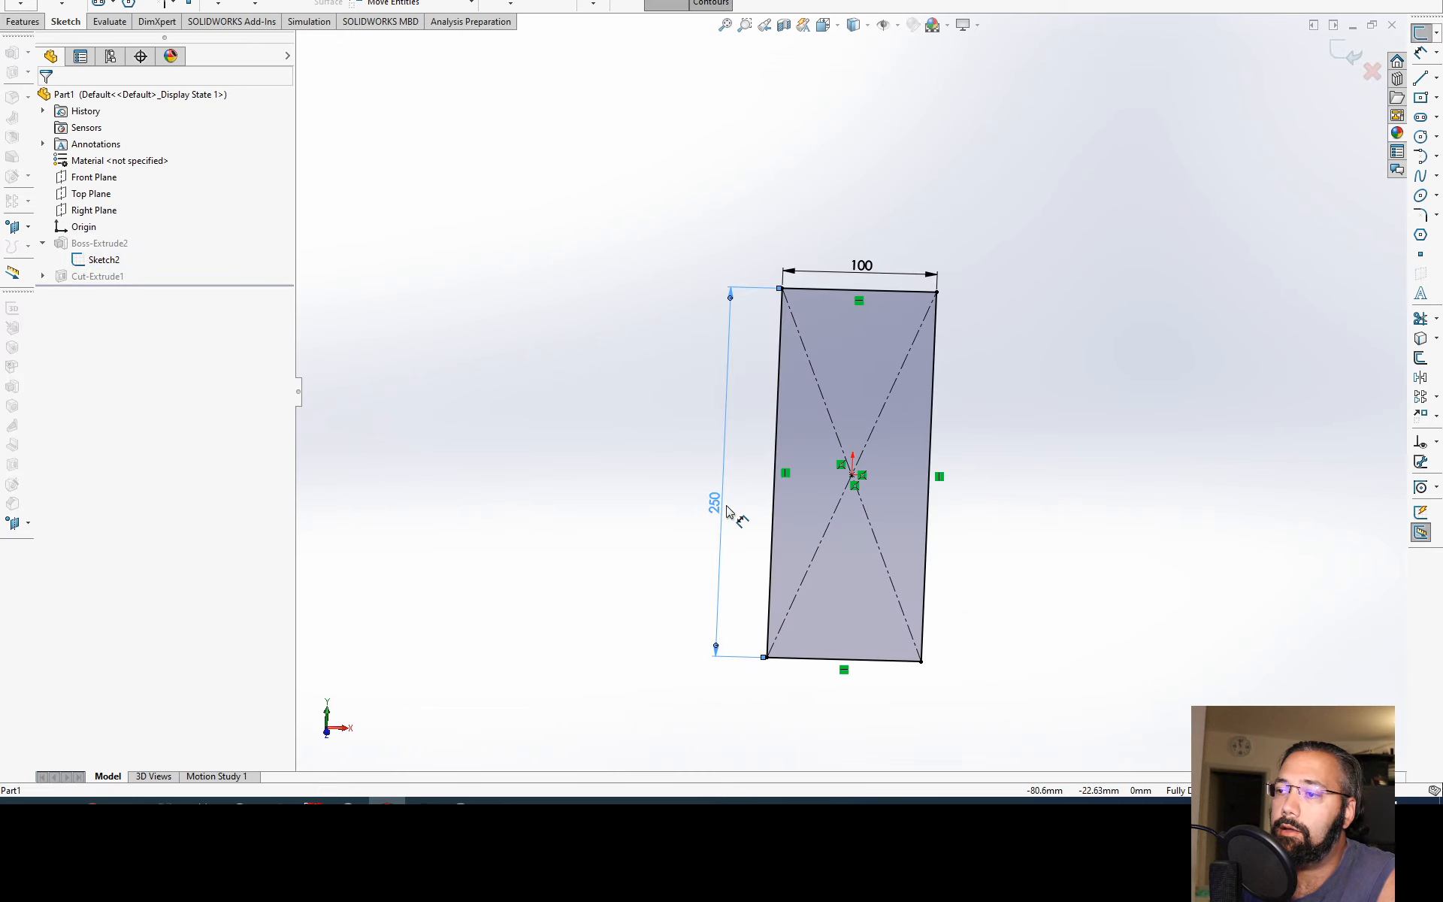
pyautogui.doubleClick(727, 512)
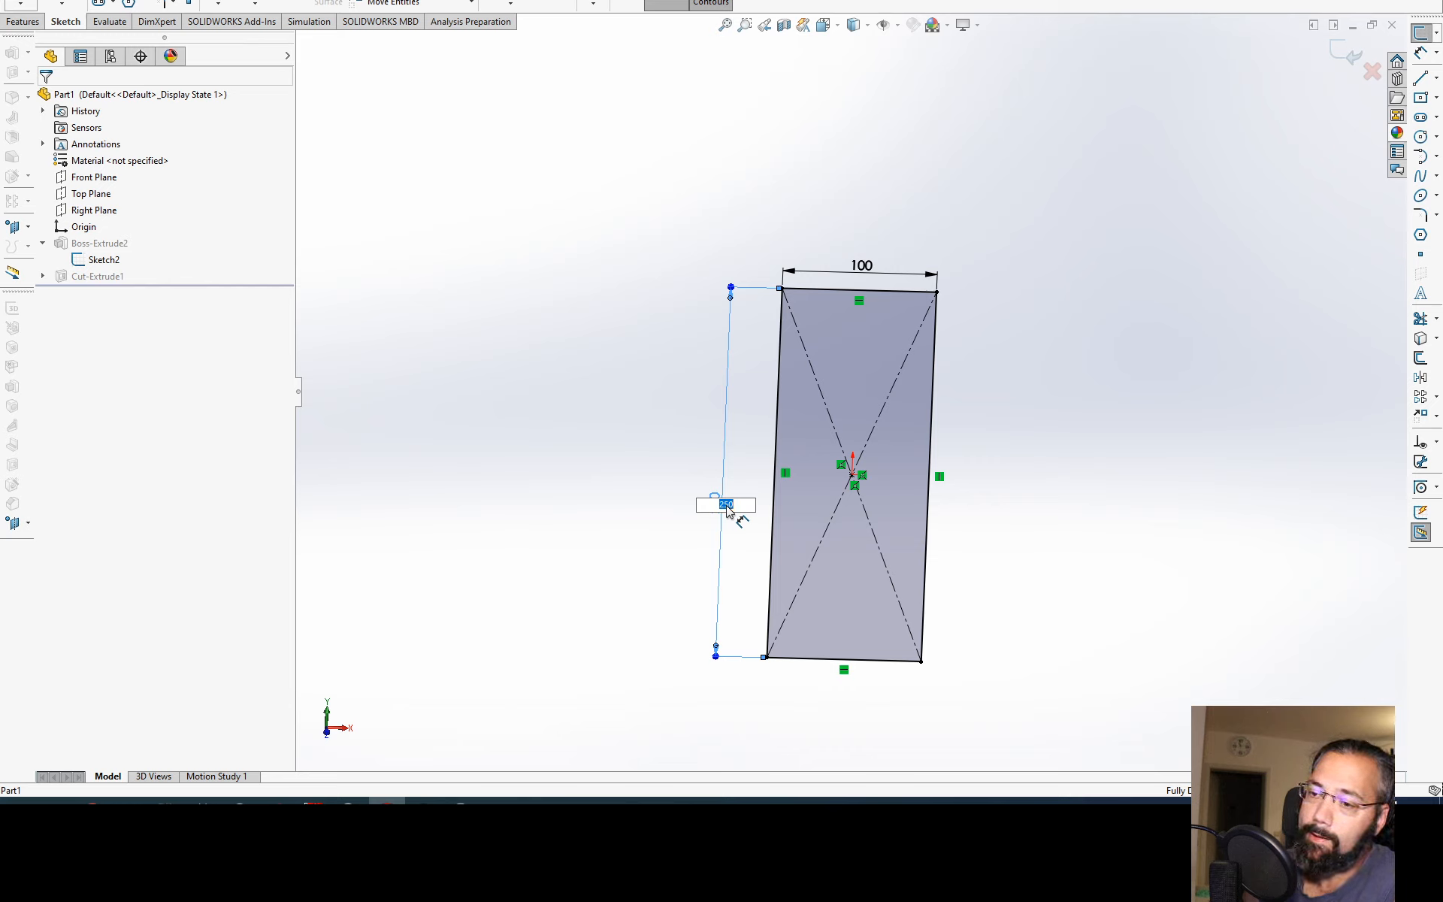
pyautogui.write('140')
pyautogui.press('Return')
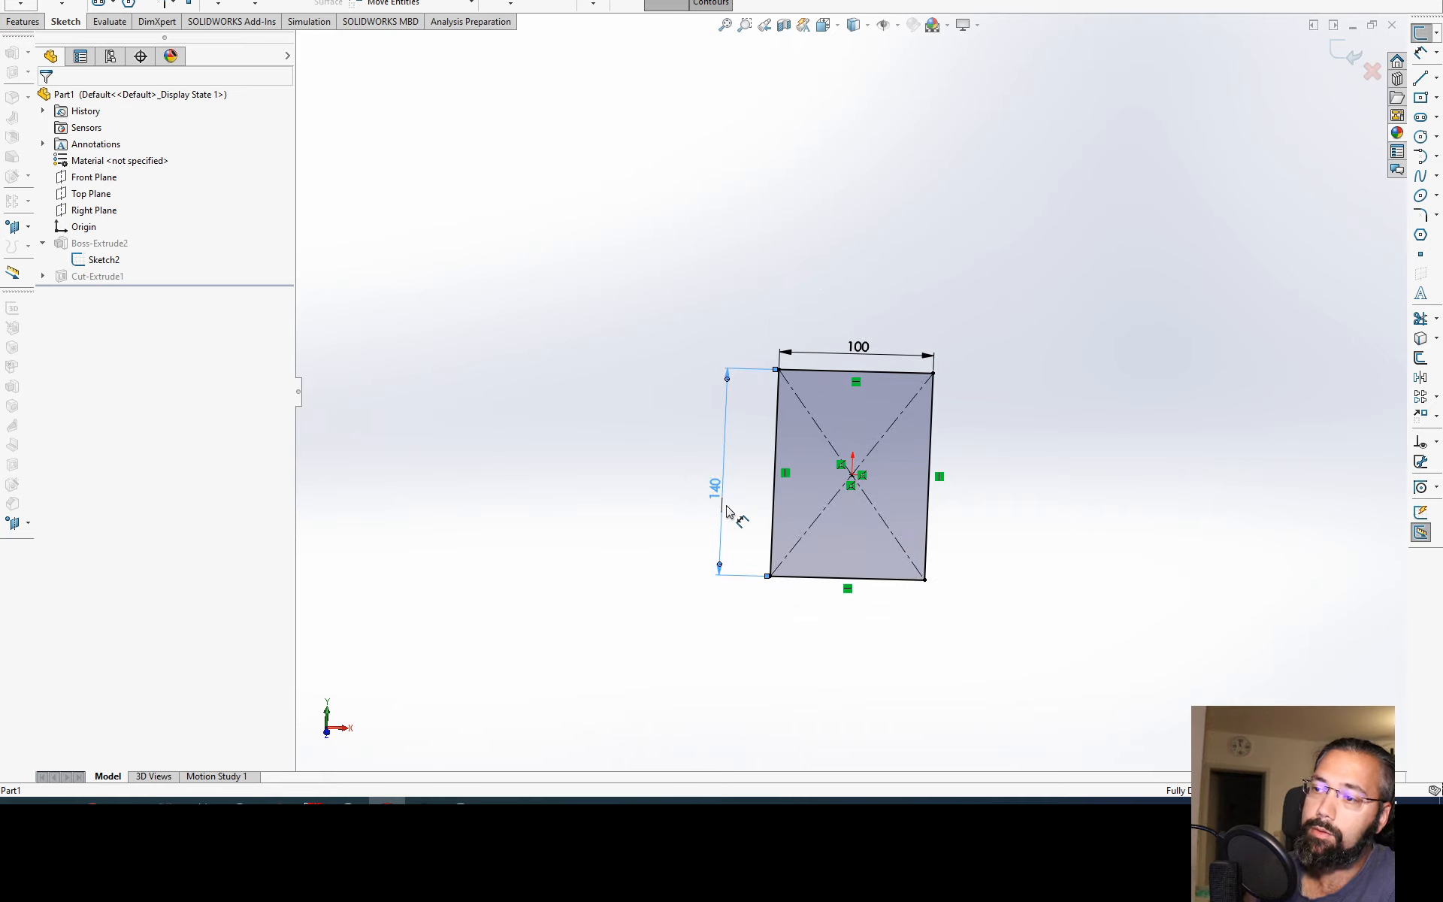
# Step: Measure the distance between the hole's bottom face and the block's top face
pyautogui.moveTo(1045, 402)
pyautogui.mouseDown(button='middle')
pyautogui.moveTo(789, 560)
pyautogui.moveTo(819, 677)
pyautogui.mouseUp(button='middle')
pyautogui.click(855, 477)
pyautogui.moveTo(856, 475); pyautogui.dragTo(821, 147, button='middle')
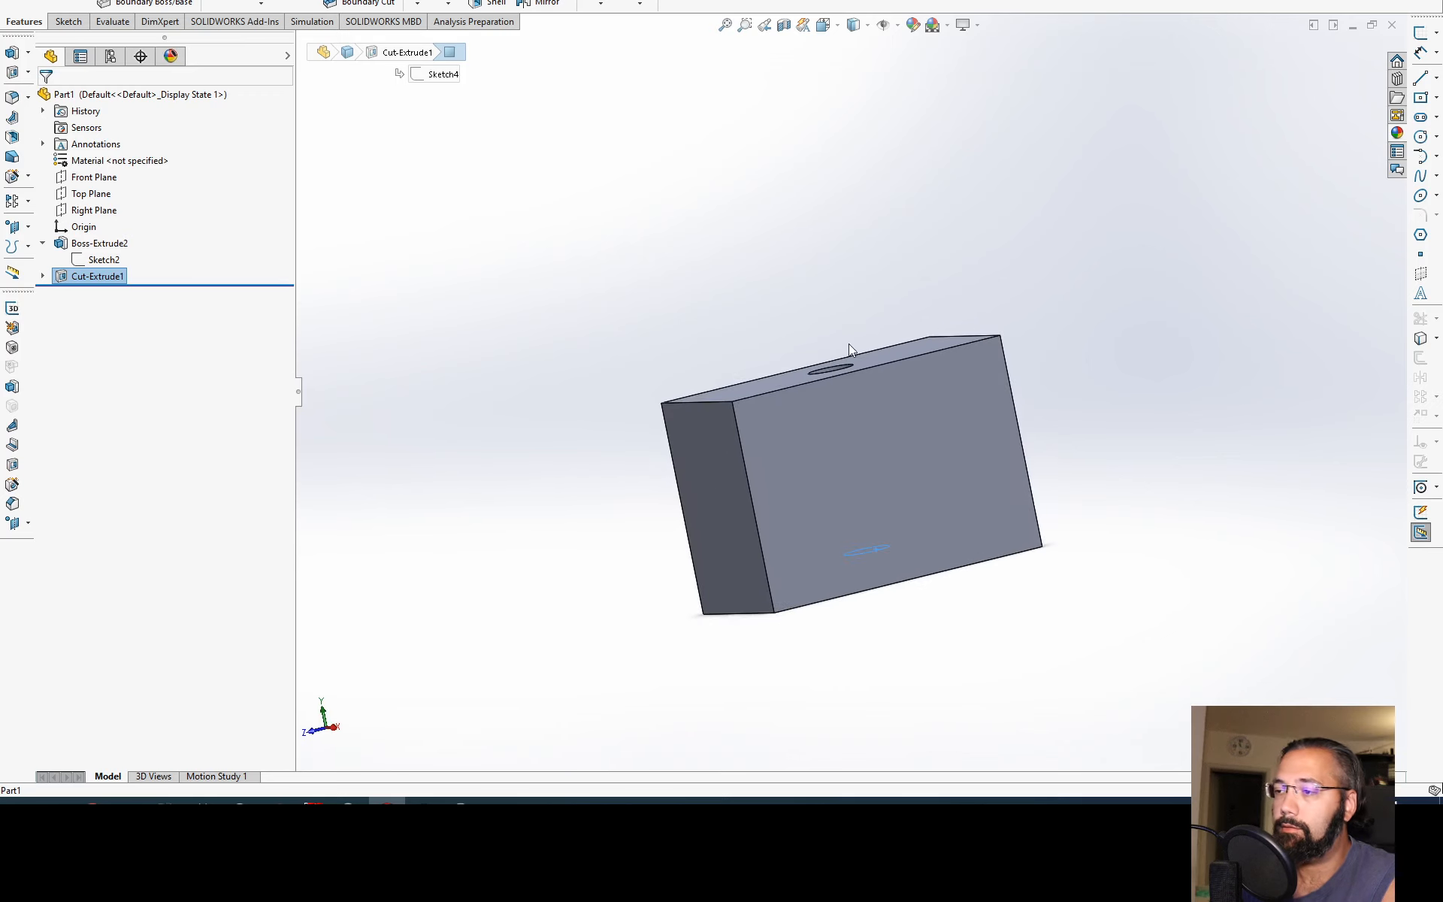
pyautogui.press('m')
pyautogui.moveTo(963, 490); pyautogui.dragTo(959, 555, button='middle')
pyautogui.click(911, 378)
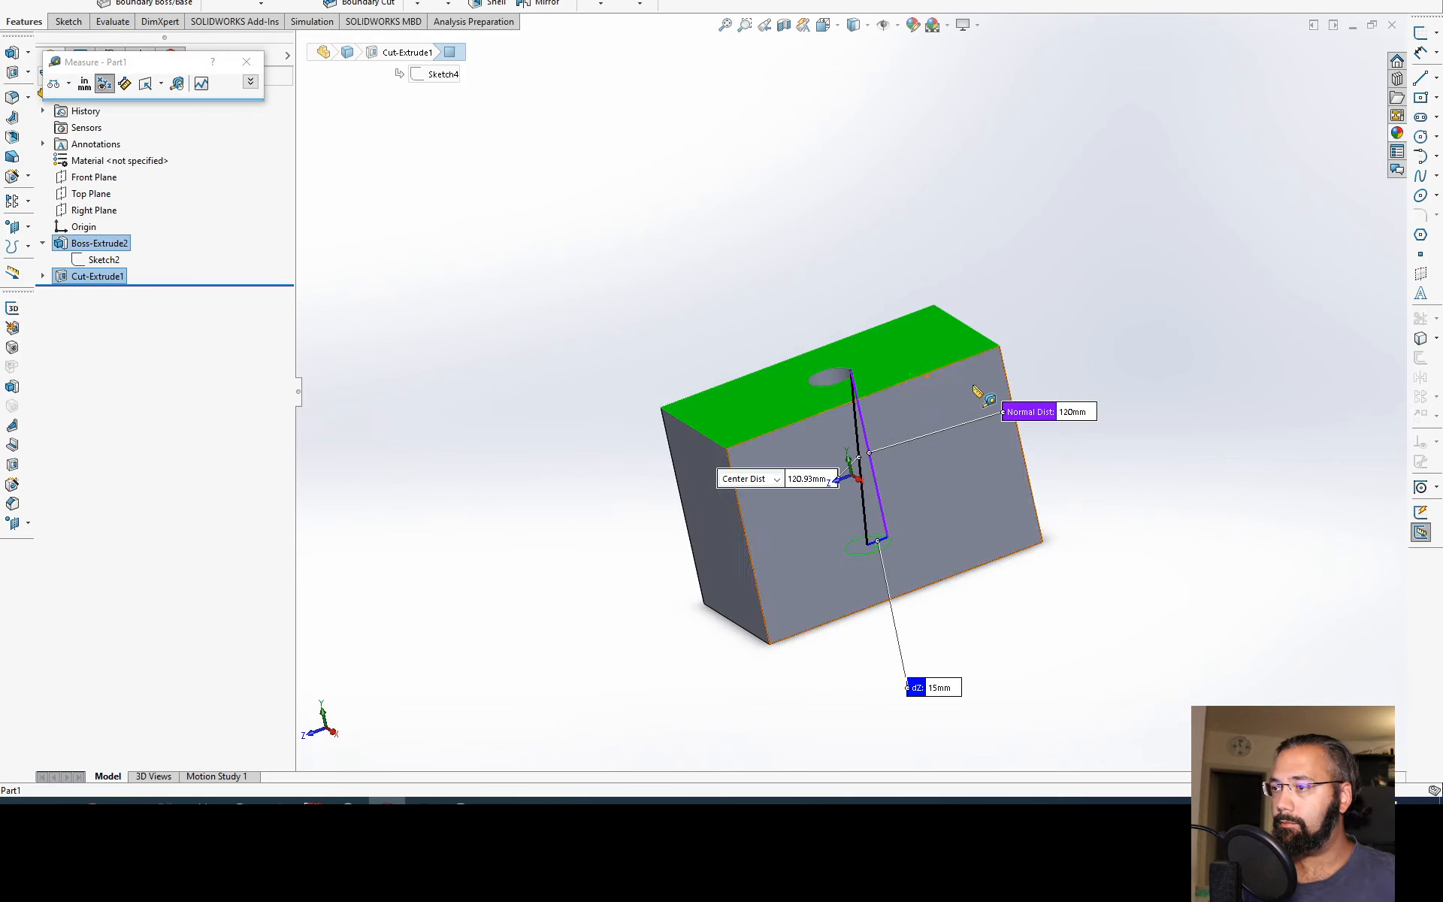
pyautogui.press('Escape')
pyautogui.moveTo(934, 553); pyautogui.dragTo(884, 649, button='middle')
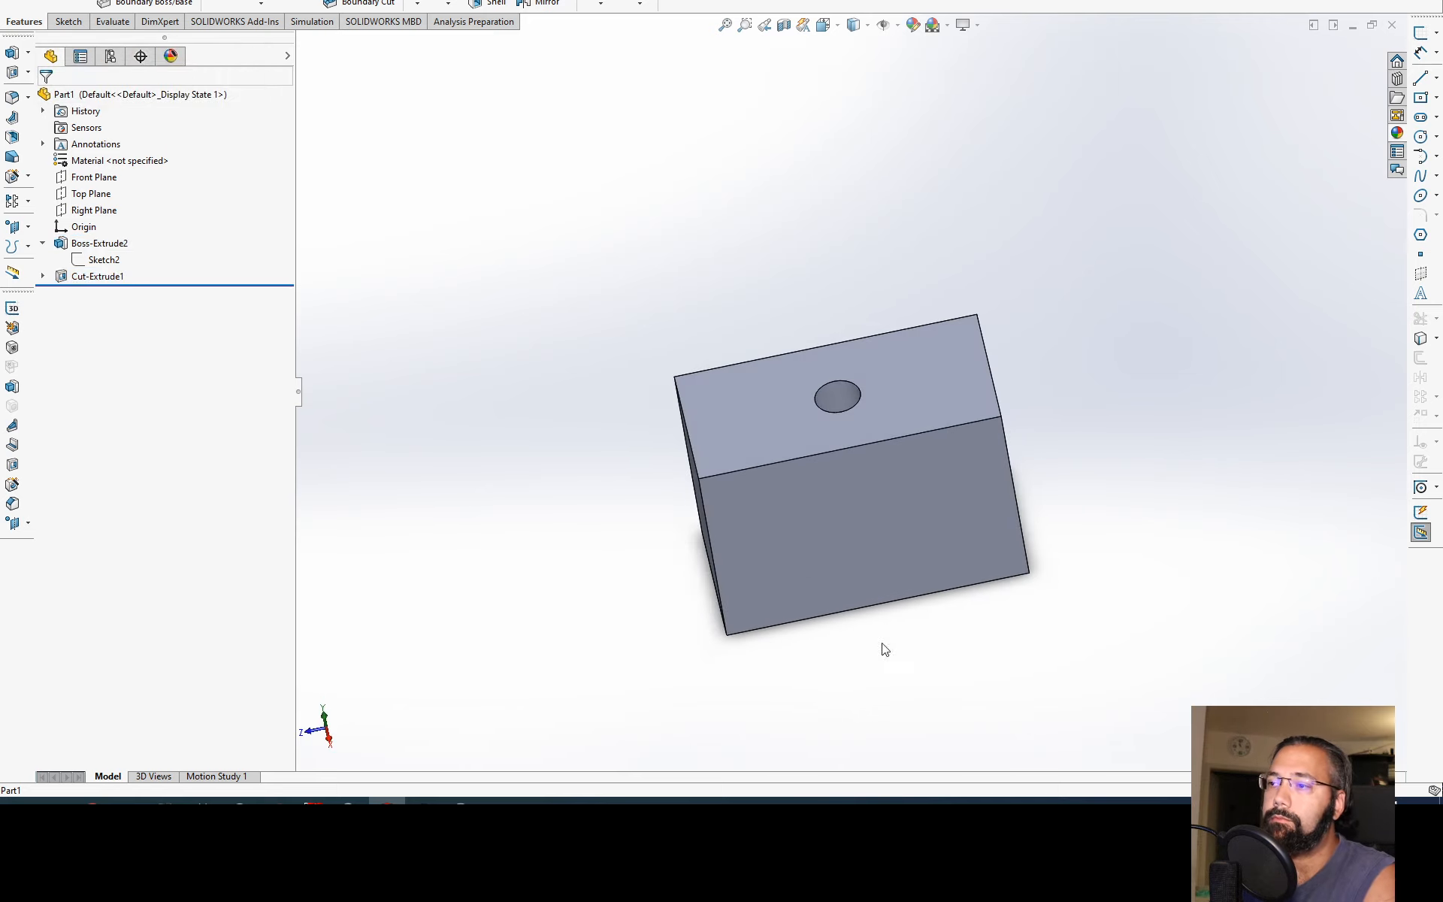
pyautogui.click(96, 276)
pyautogui.click(651, 290)
pyautogui.moveTo(651, 290); pyautogui.dragTo(723, 280, button='middle')
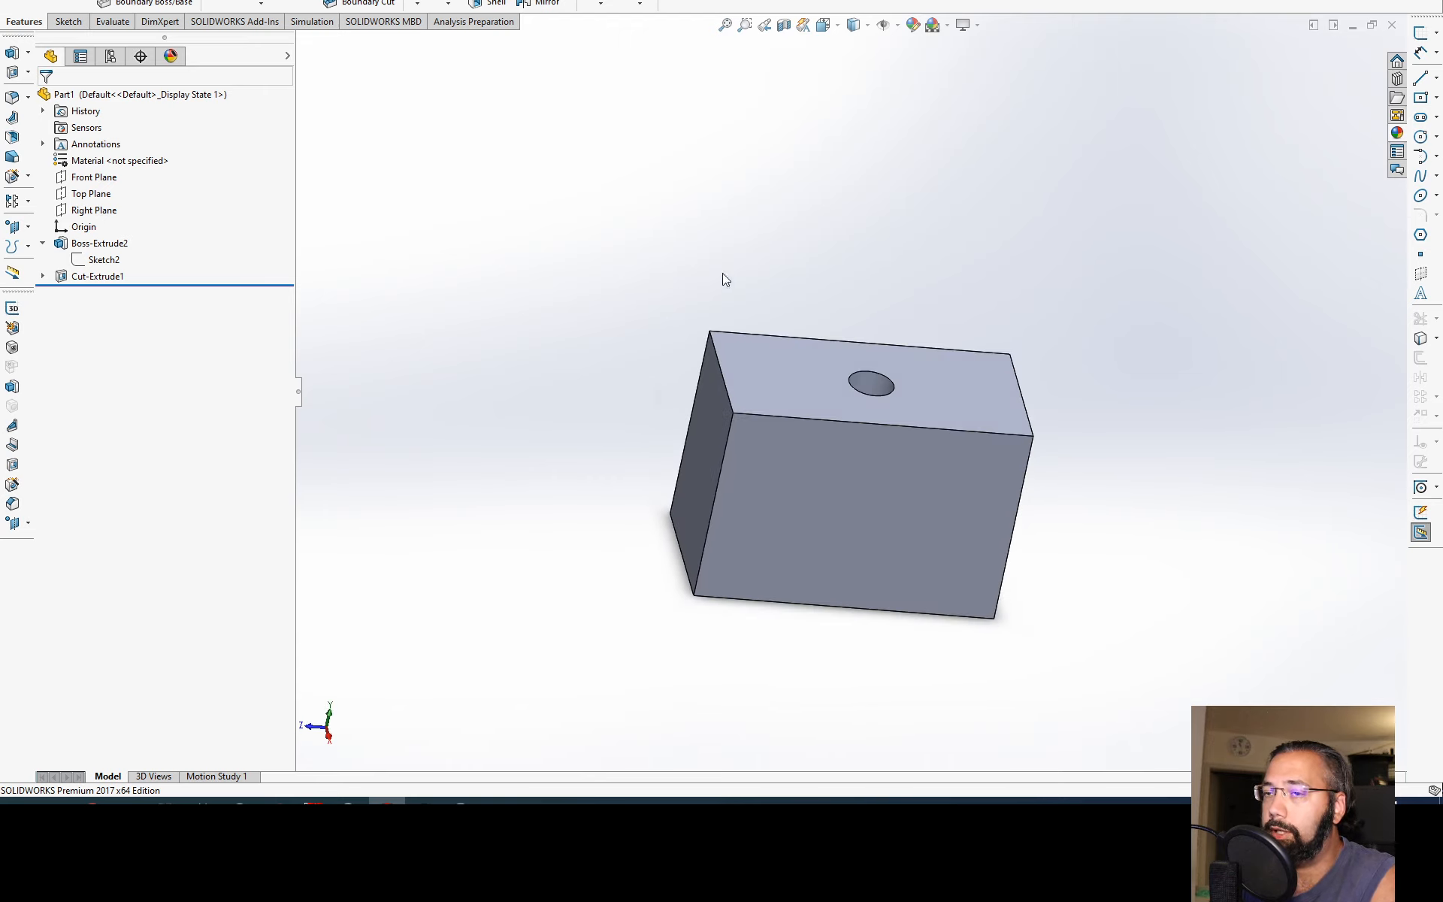
# Step: Edit the block's base sketch, set the rectangle's height to 80 mm and exit the sketch
pyautogui.click(103, 260)
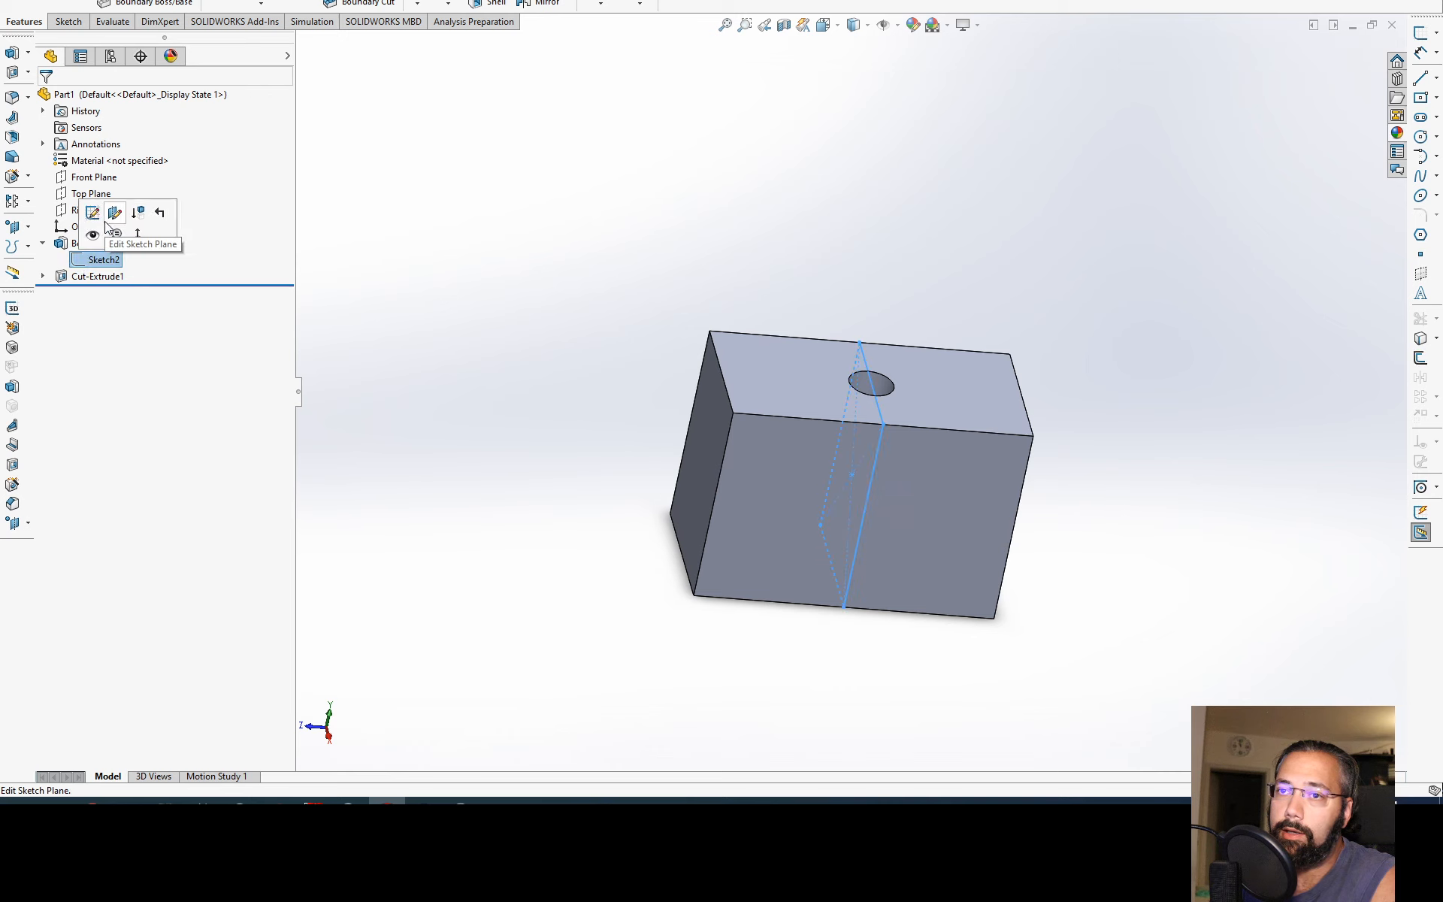
pyautogui.click(92, 212)
pyautogui.click(717, 447)
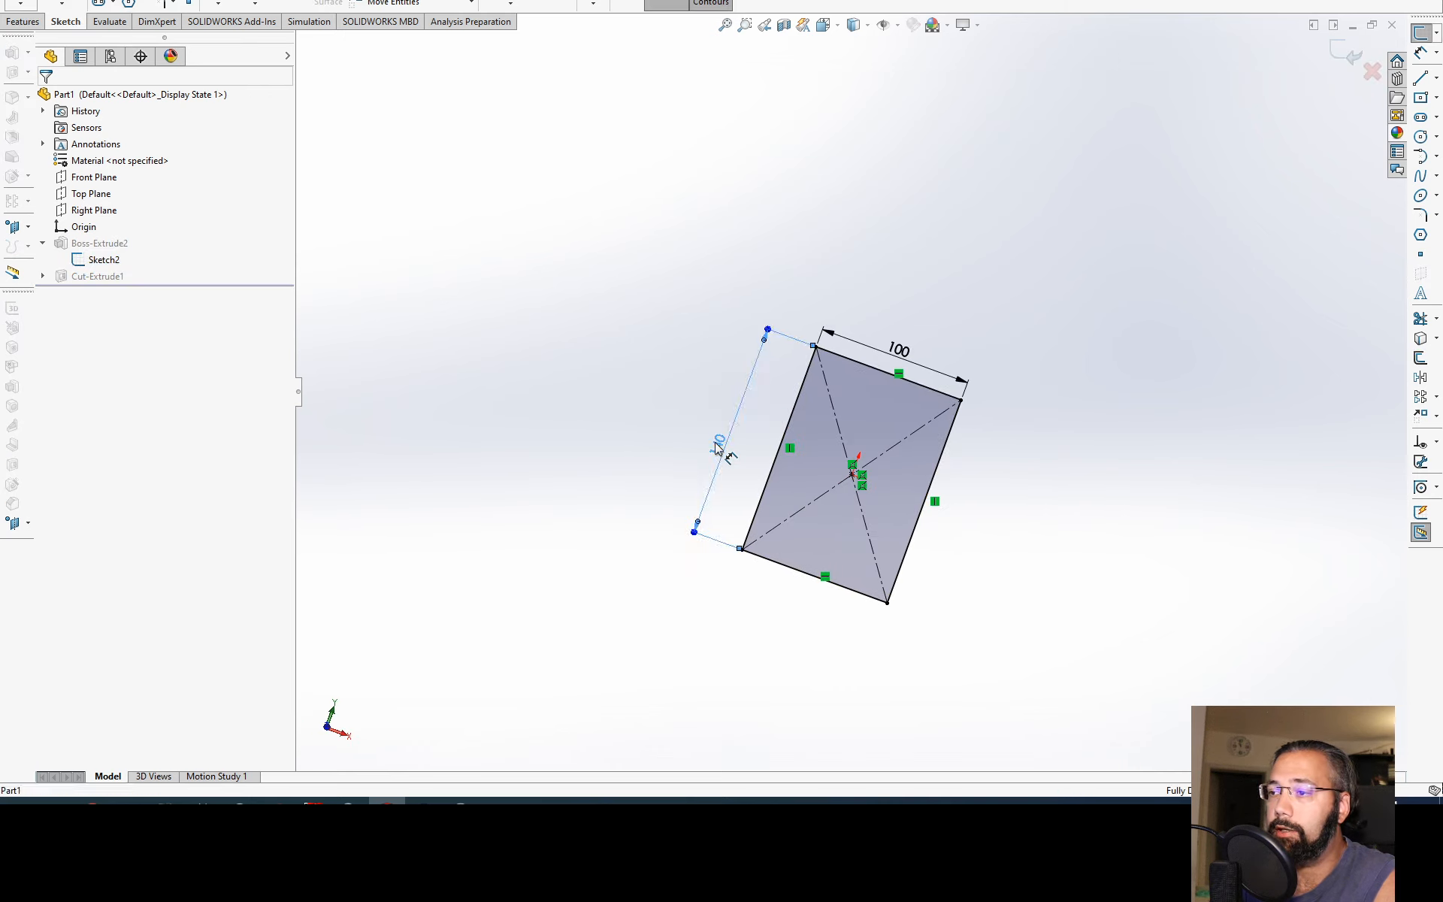
pyautogui.write('80')
pyautogui.press('Return')
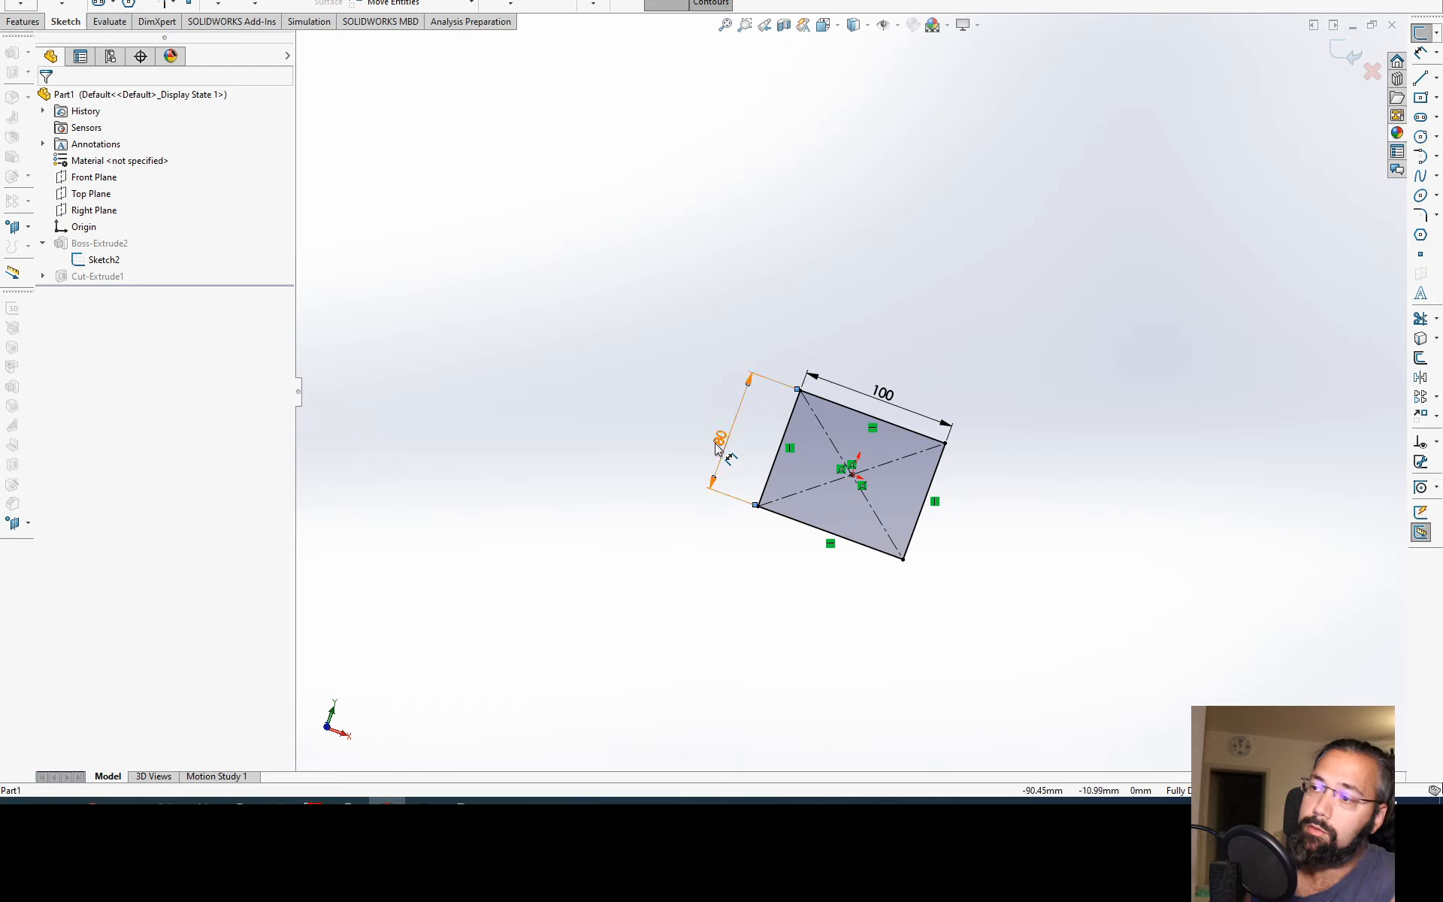
pyautogui.click(1344, 49)
# Step: Examine the hole through the shortened block from below and above, and highlight the block's base sketch and the cut feature
pyautogui.moveTo(913, 394)
pyautogui.mouseDown(button='middle')
pyautogui.moveTo(855, 546)
pyautogui.moveTo(845, 618)
pyautogui.mouseUp(button='middle')
pyautogui.click(834, 476)
pyautogui.moveTo(834, 476); pyautogui.dragTo(659, 226, button='middle')
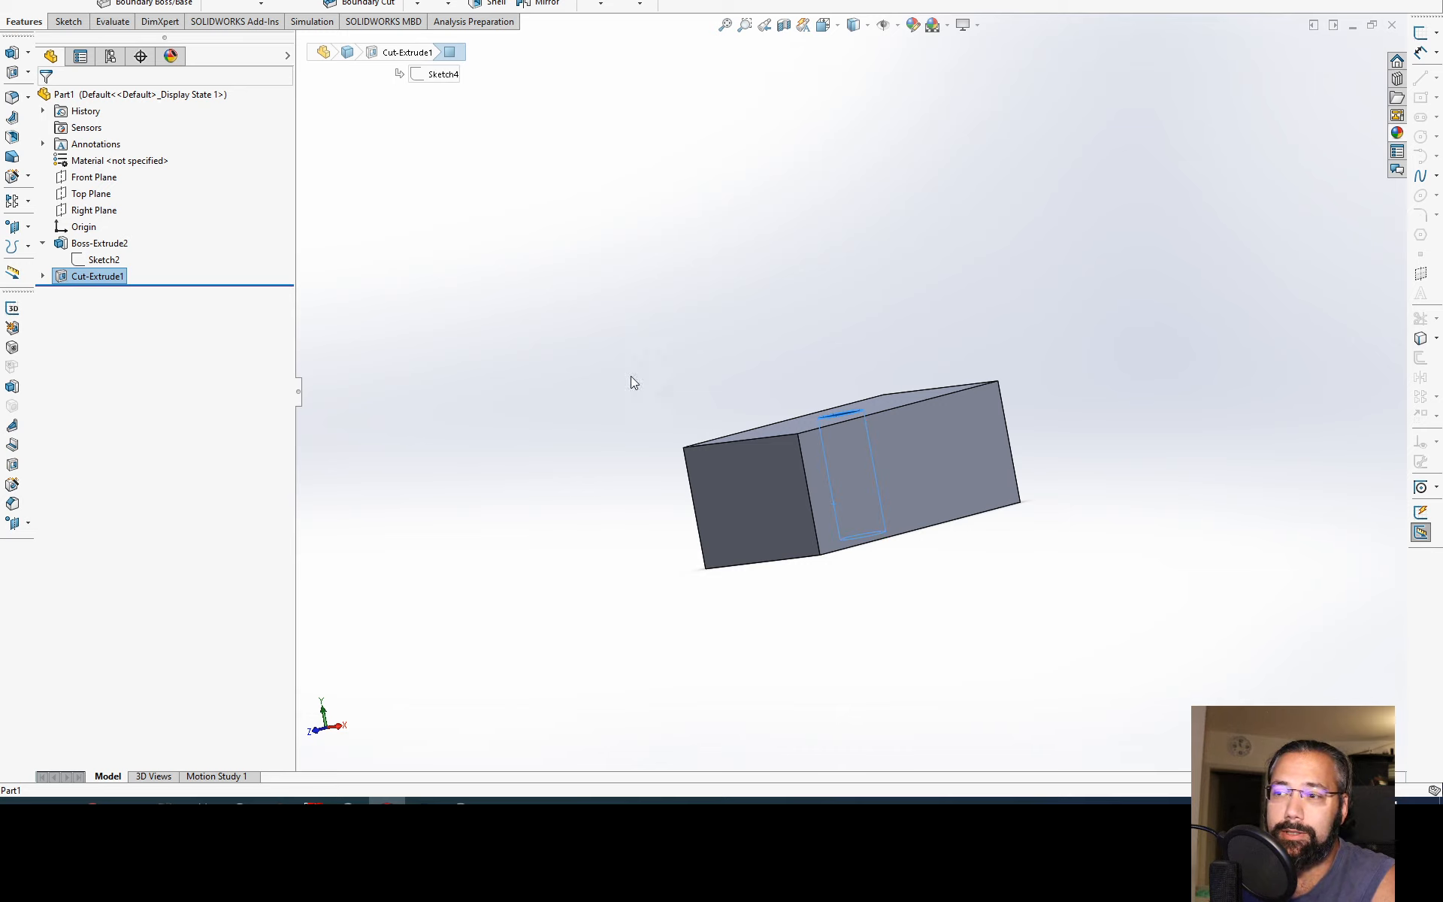
pyautogui.moveTo(631, 382); pyautogui.dragTo(661, 417, button='middle')
pyautogui.click(663, 421)
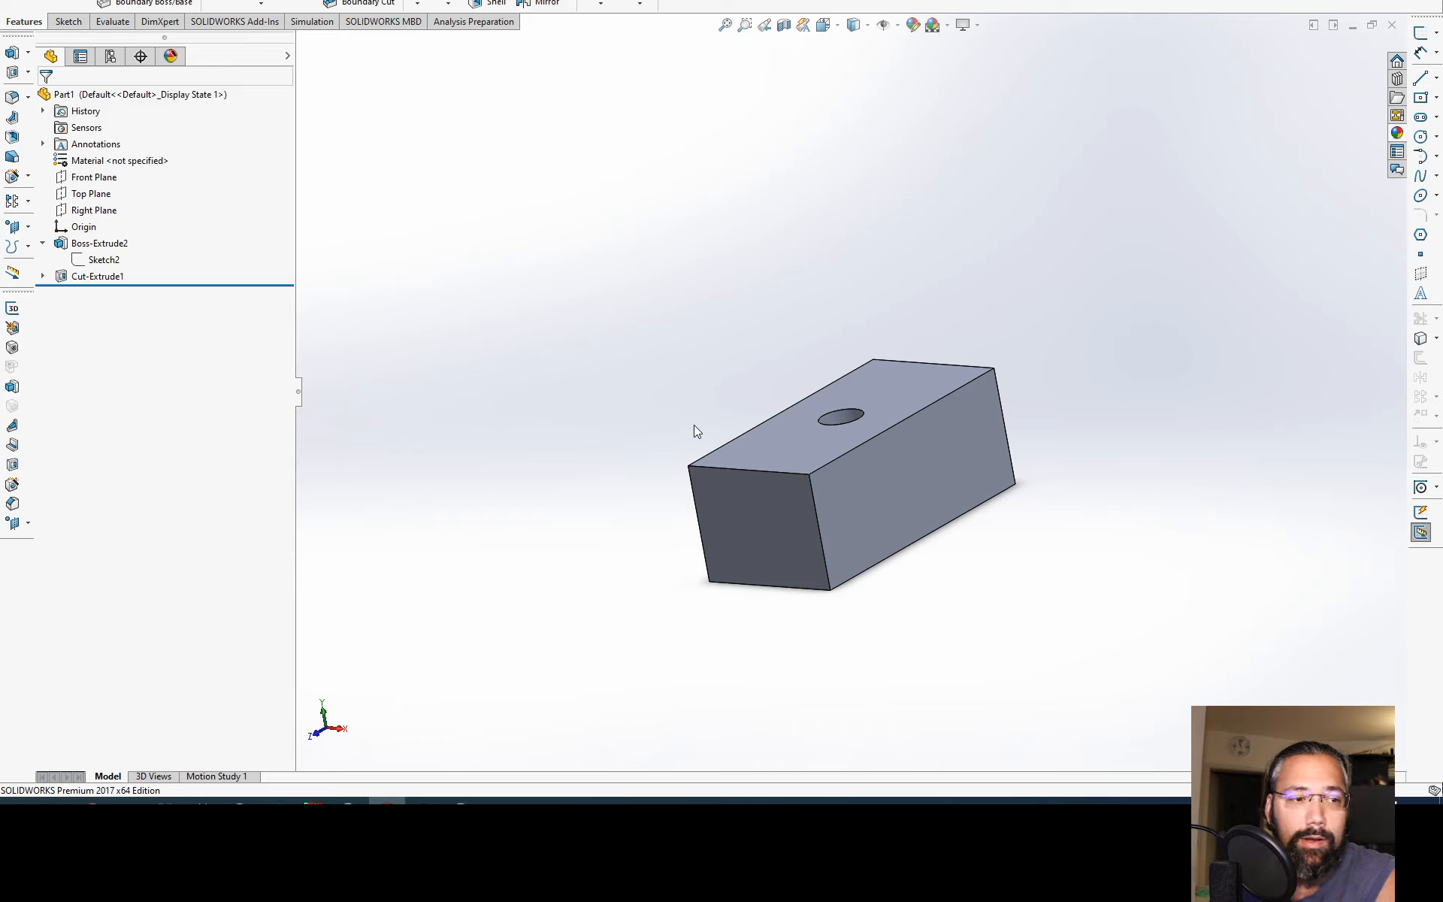
pyautogui.moveTo(686, 431); pyautogui.dragTo(677, 354, button='middle')
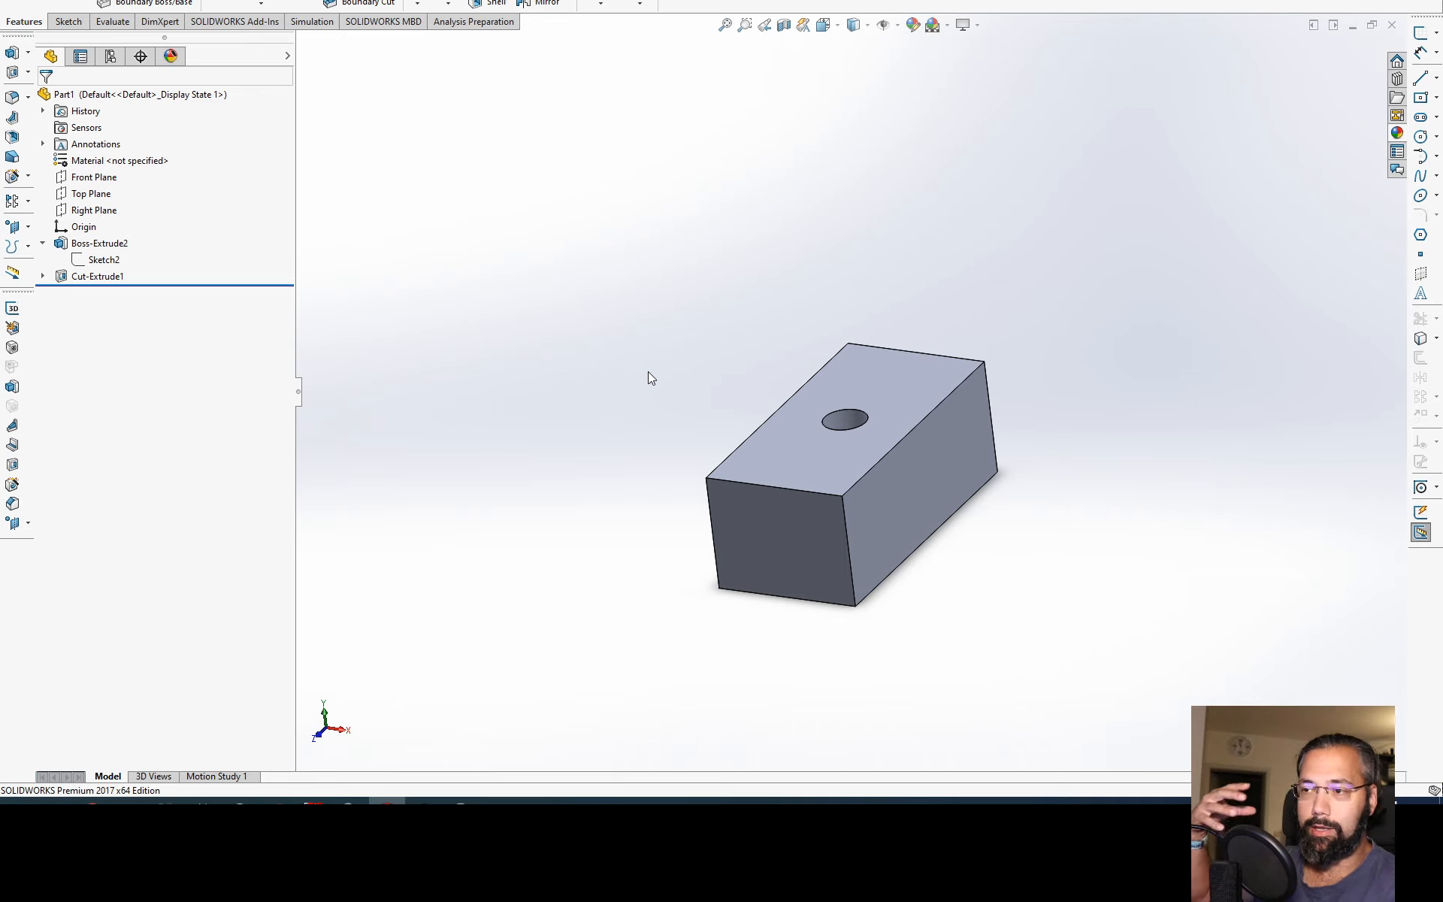
pyautogui.click(102, 259)
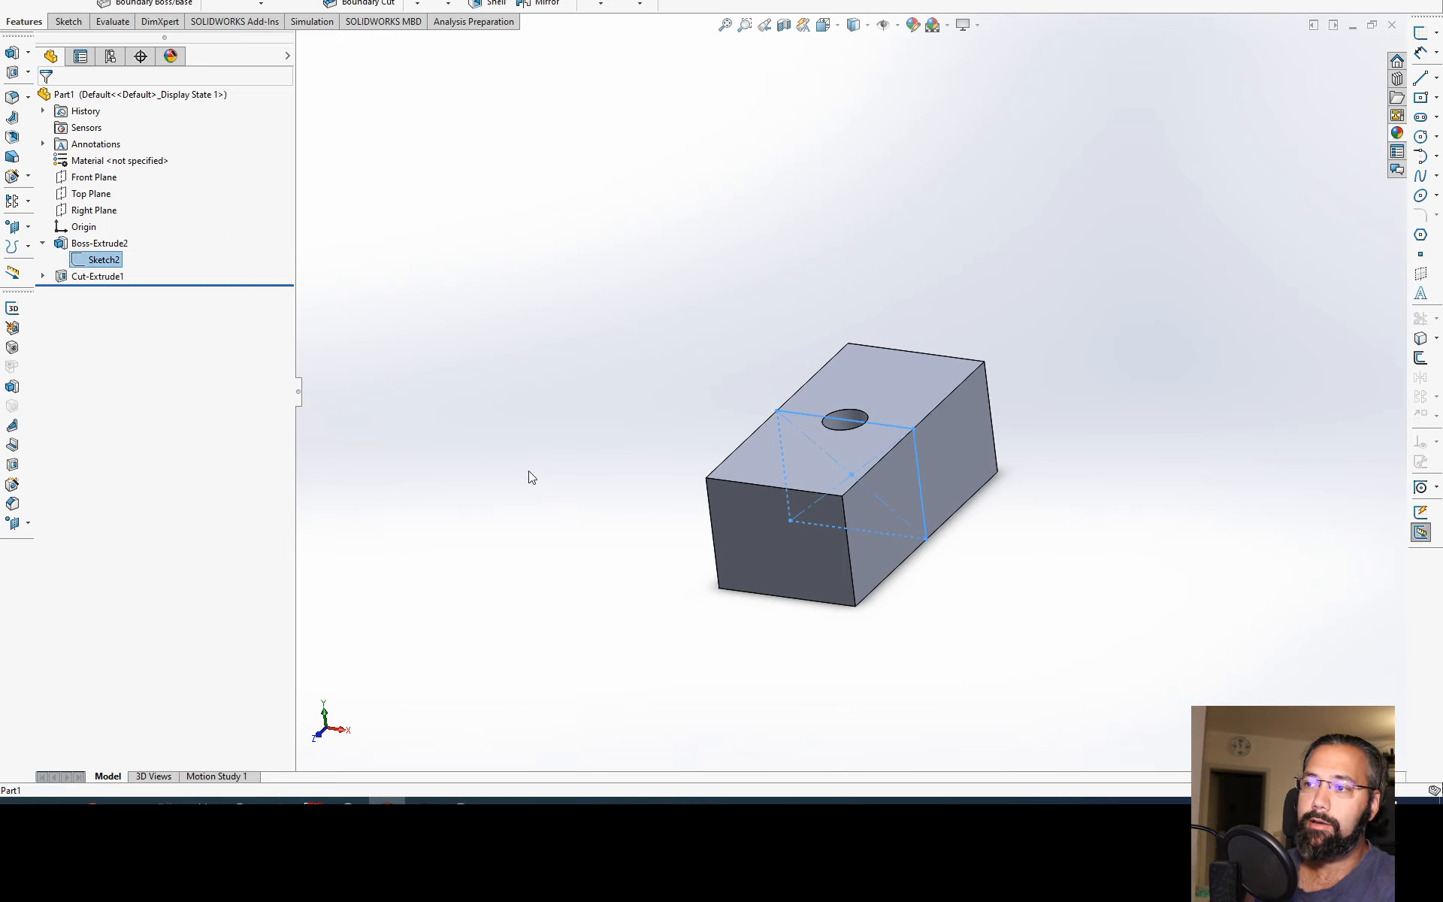
pyautogui.click(653, 423)
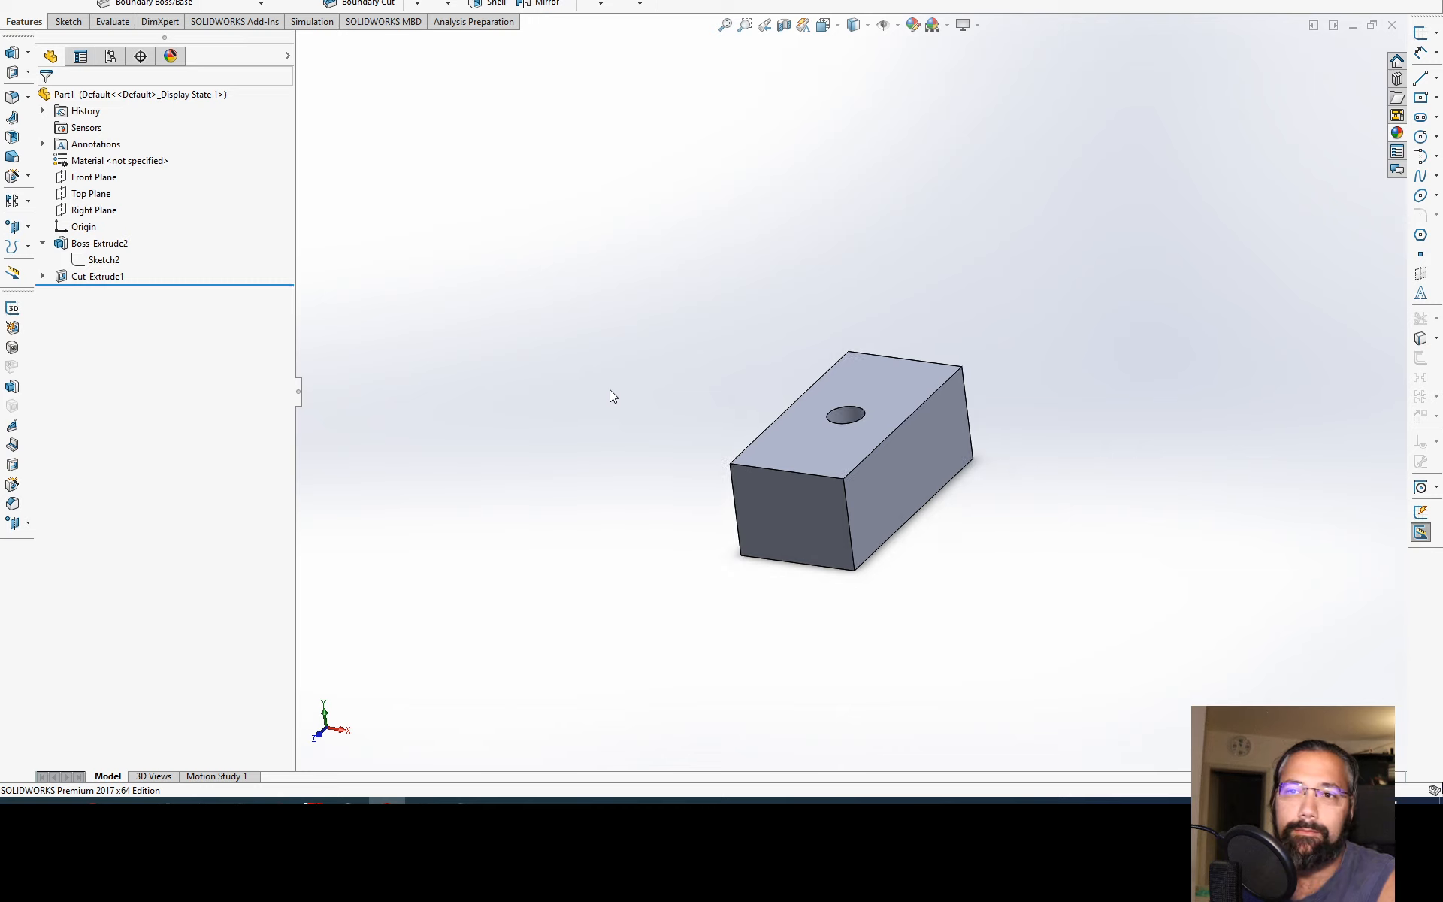
pyautogui.scroll(-3, 935, 418)
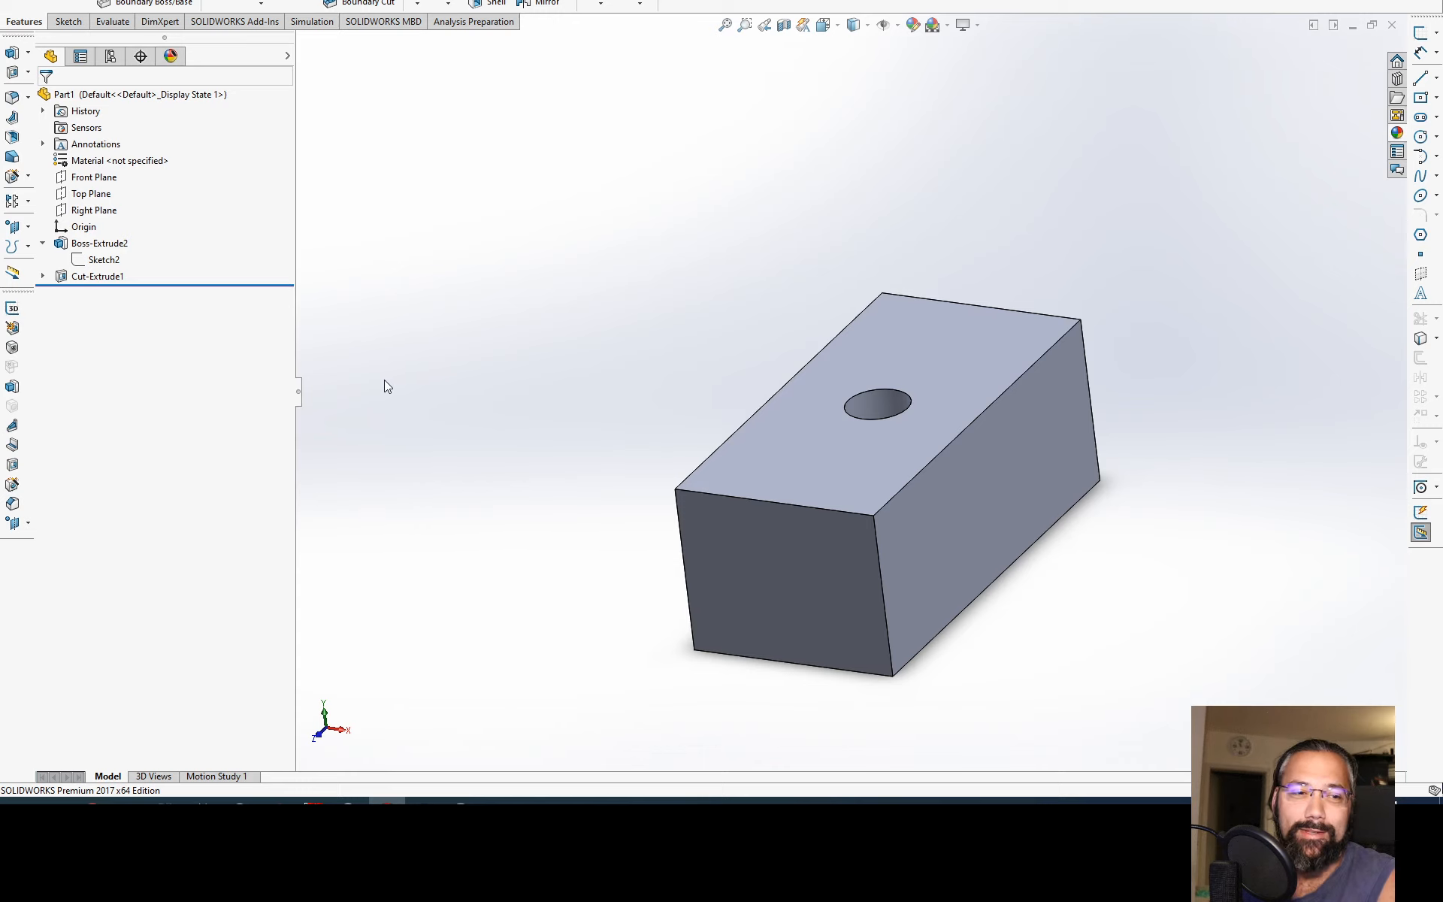
pyautogui.click(102, 259)
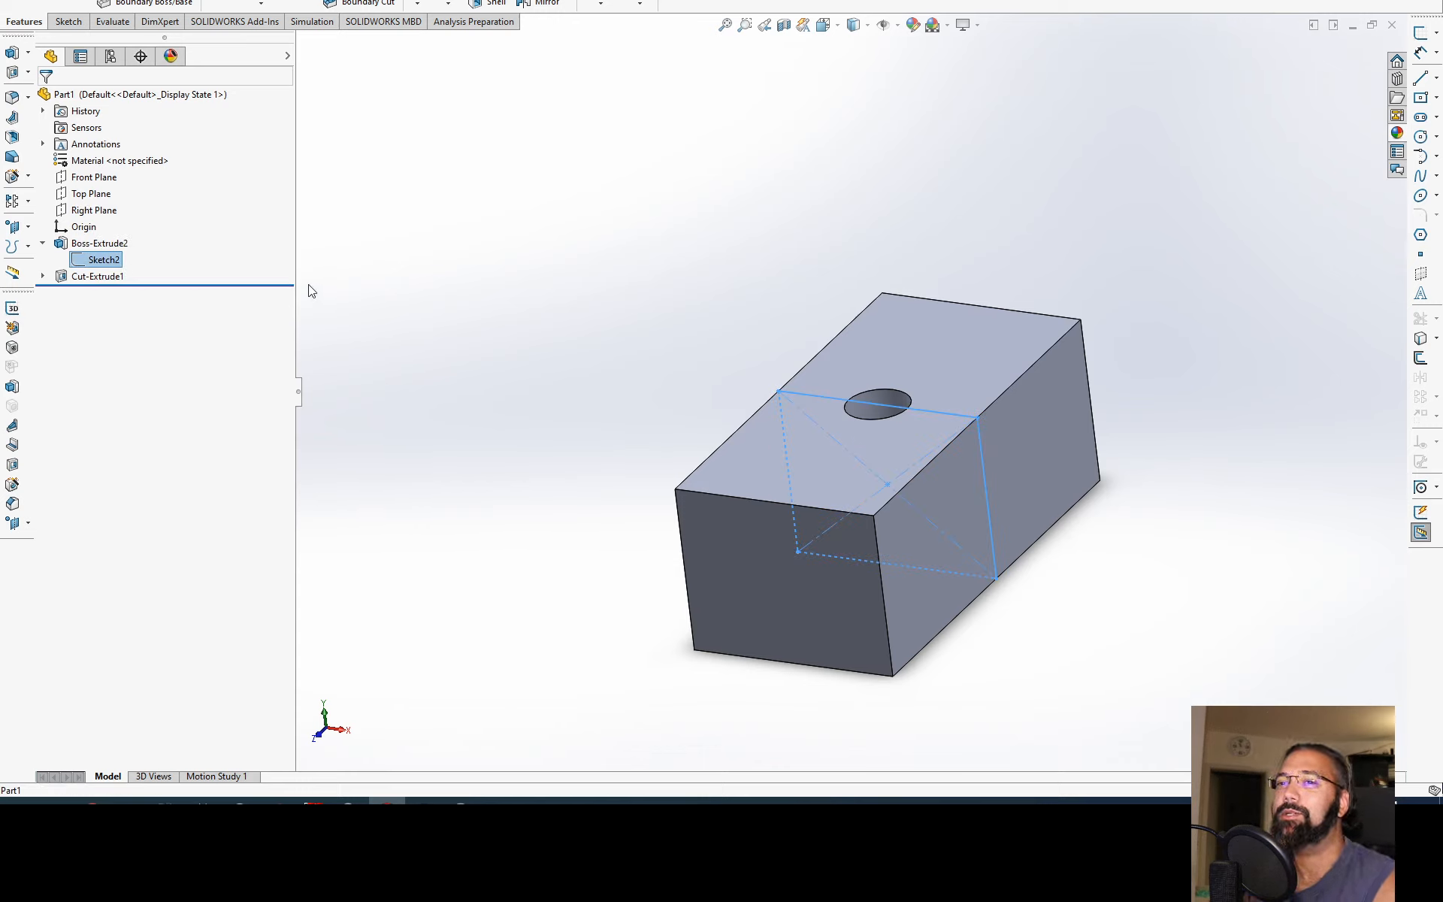
pyautogui.click(60, 275)
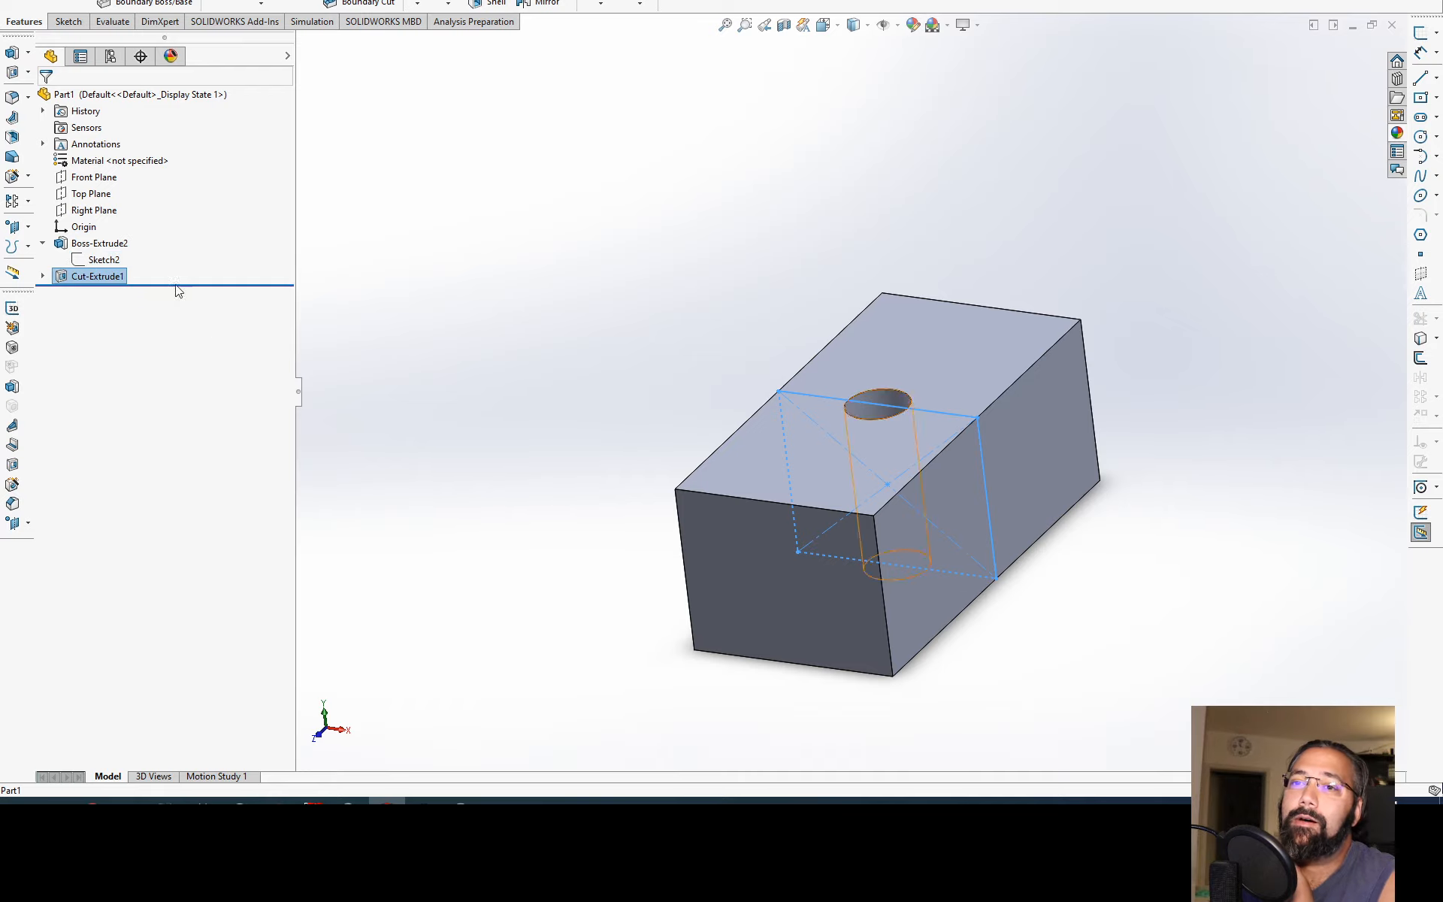
# Step: Edit the hole's cut feature to end Up To Surface at the block's bottom face and accept it
pyautogui.moveTo(714, 511); pyautogui.dragTo(745, 468, button='middle')
pyautogui.moveTo(905, 490); pyautogui.dragTo(896, 554, button='middle')
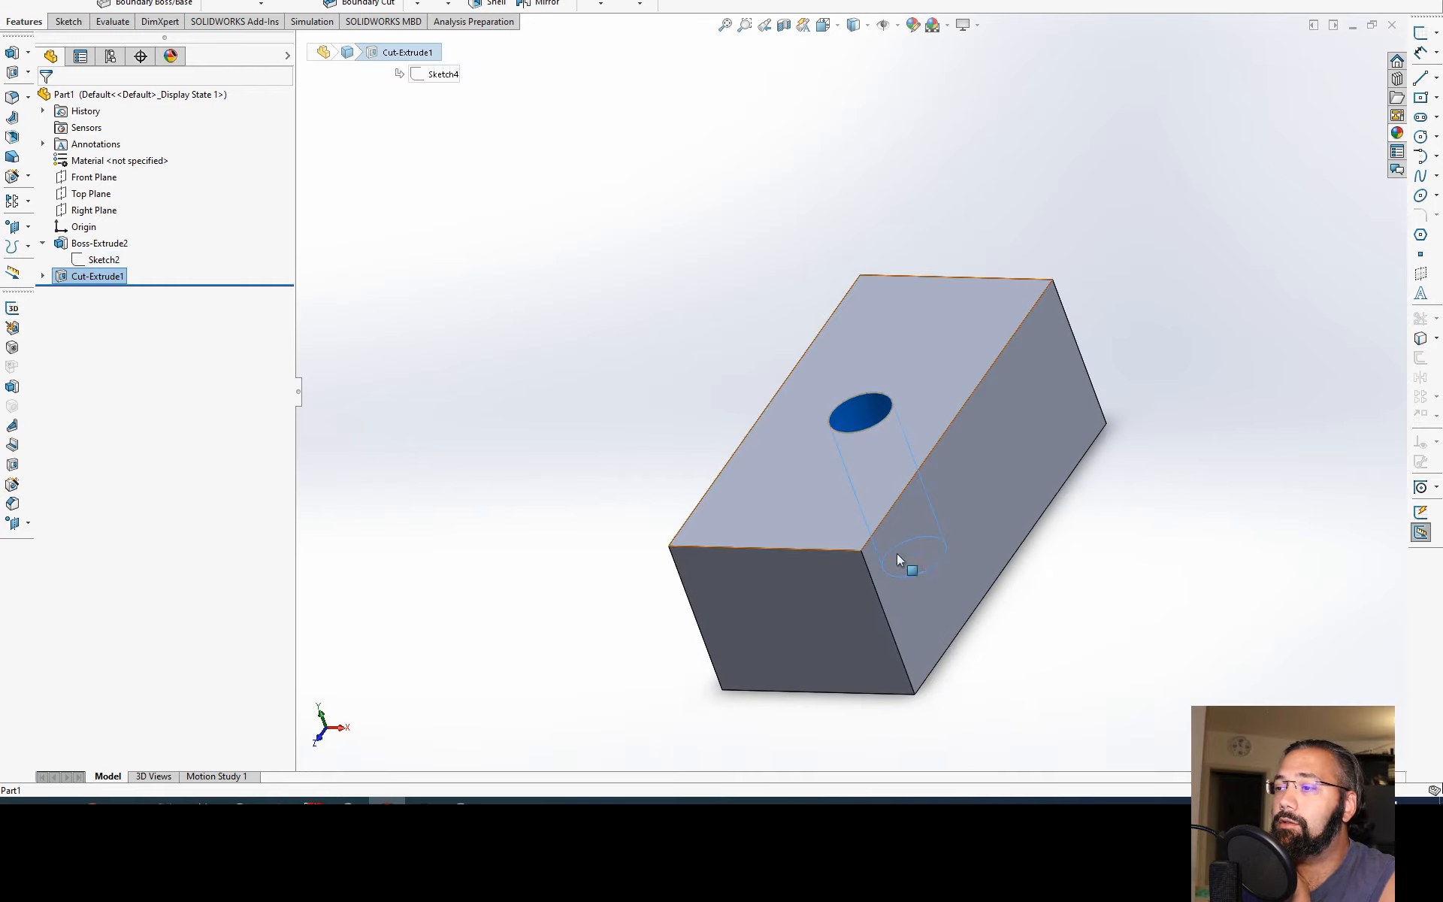
pyautogui.click(65, 277)
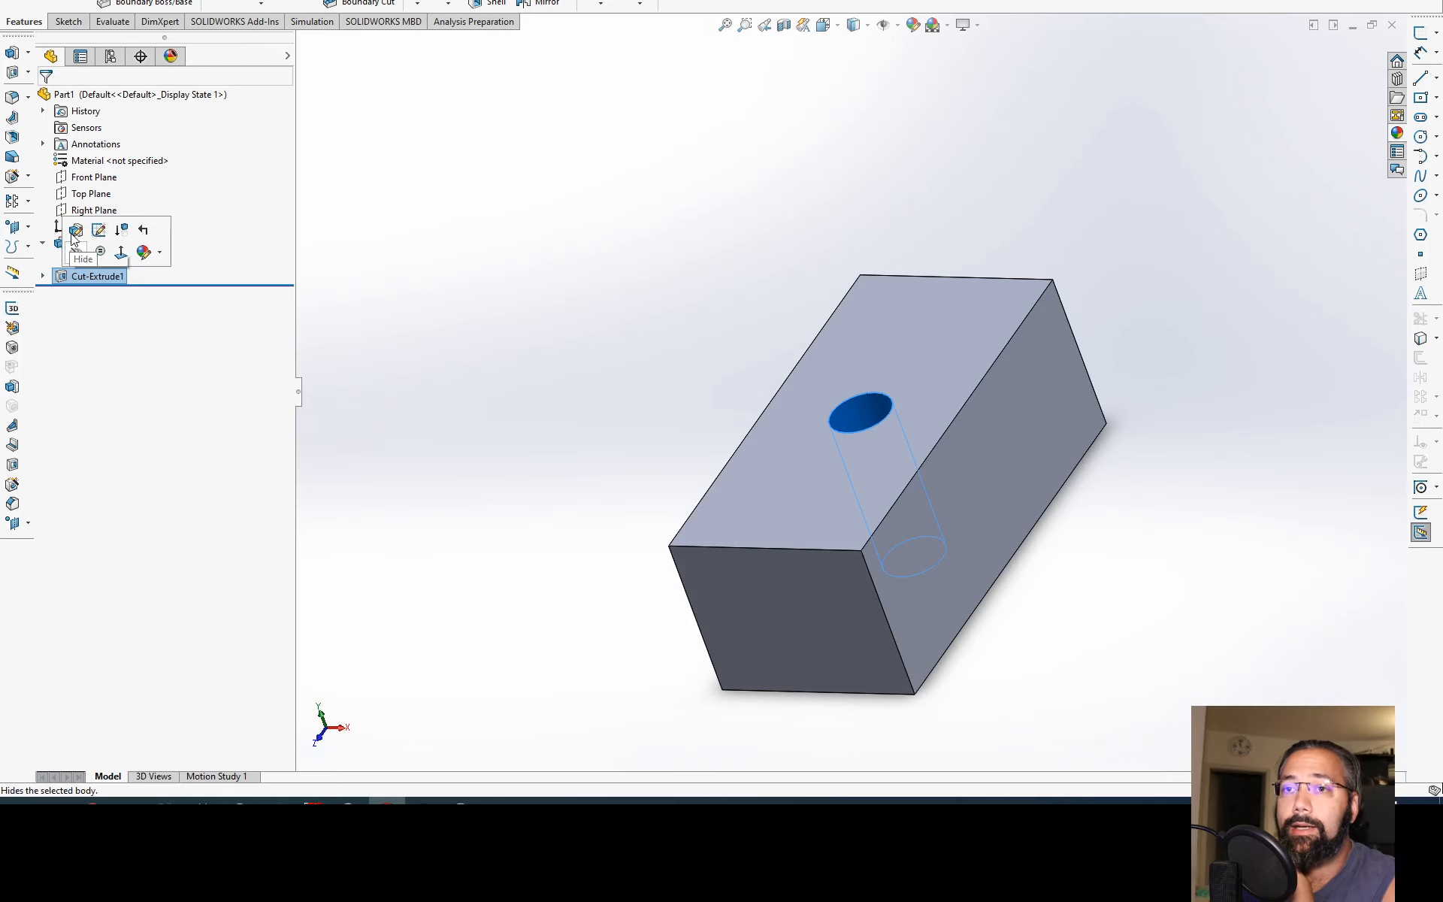
pyautogui.click(75, 230)
pyautogui.click(148, 189)
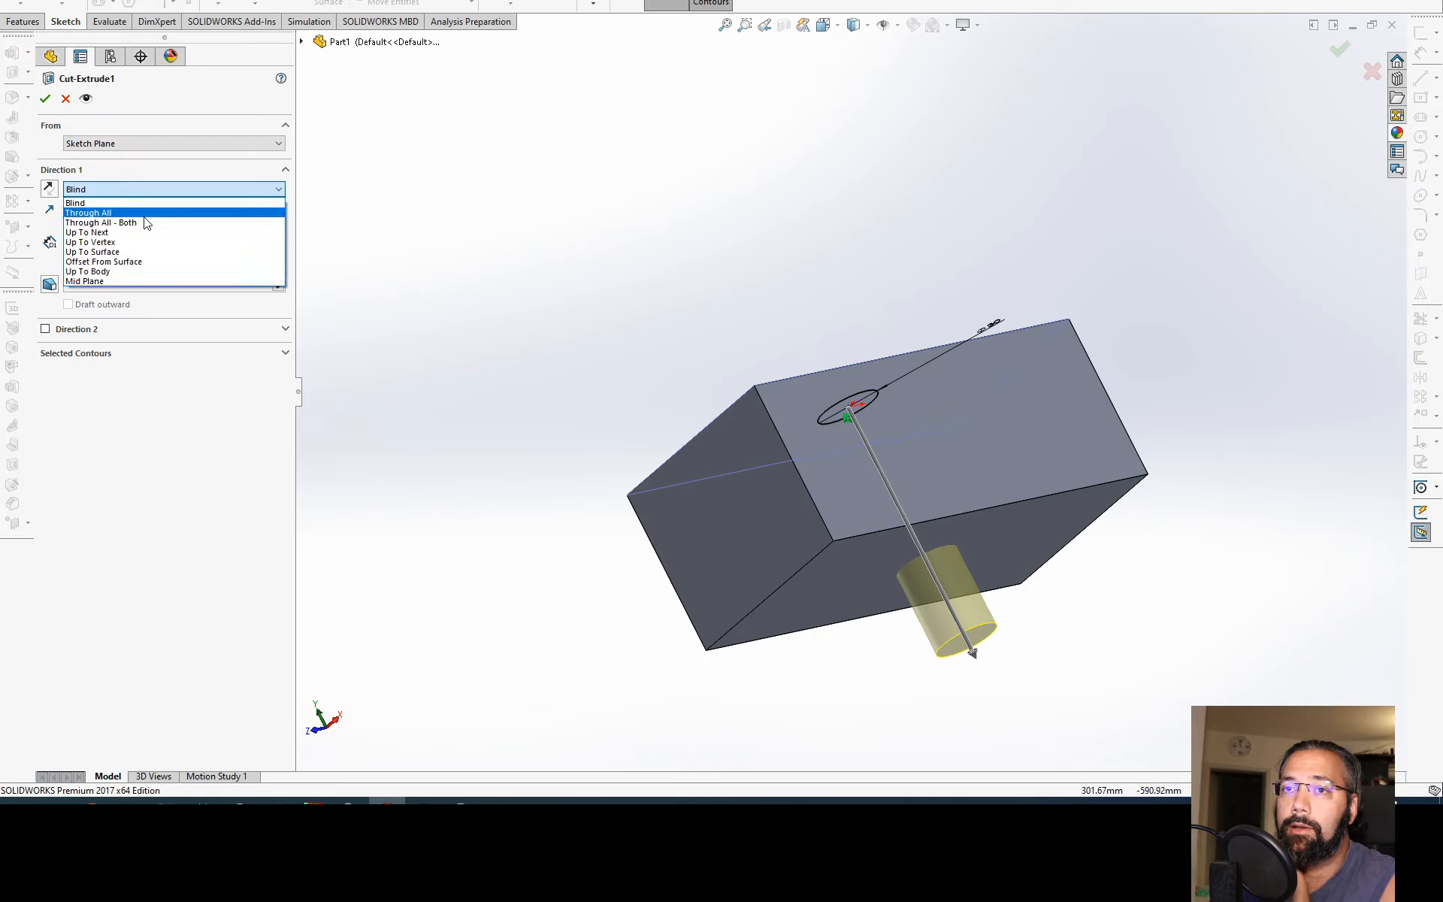
pyautogui.click(136, 238)
pyautogui.click(850, 597)
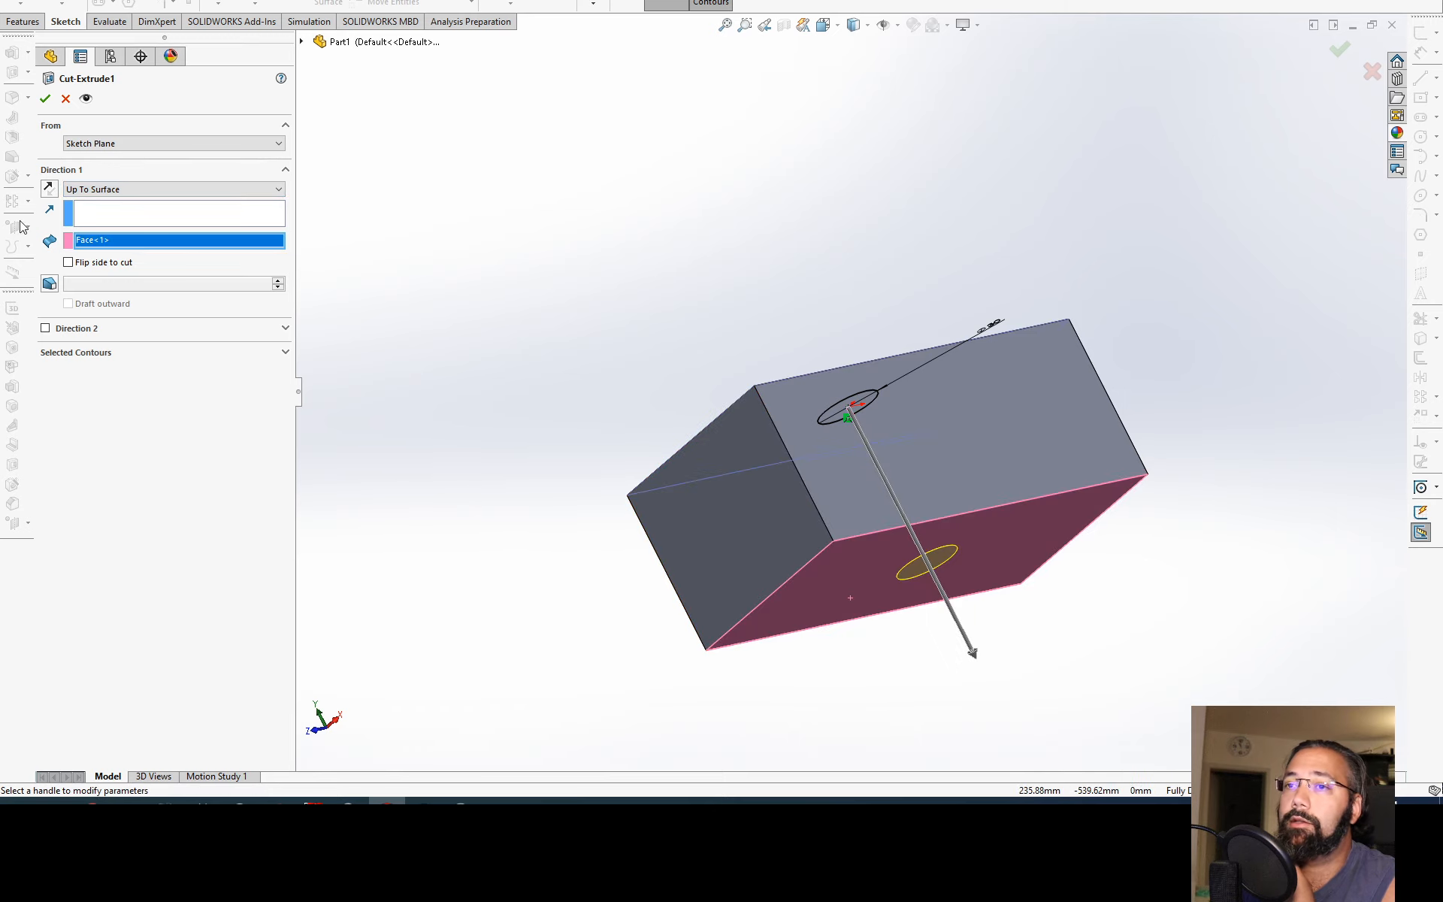
pyautogui.click(44, 98)
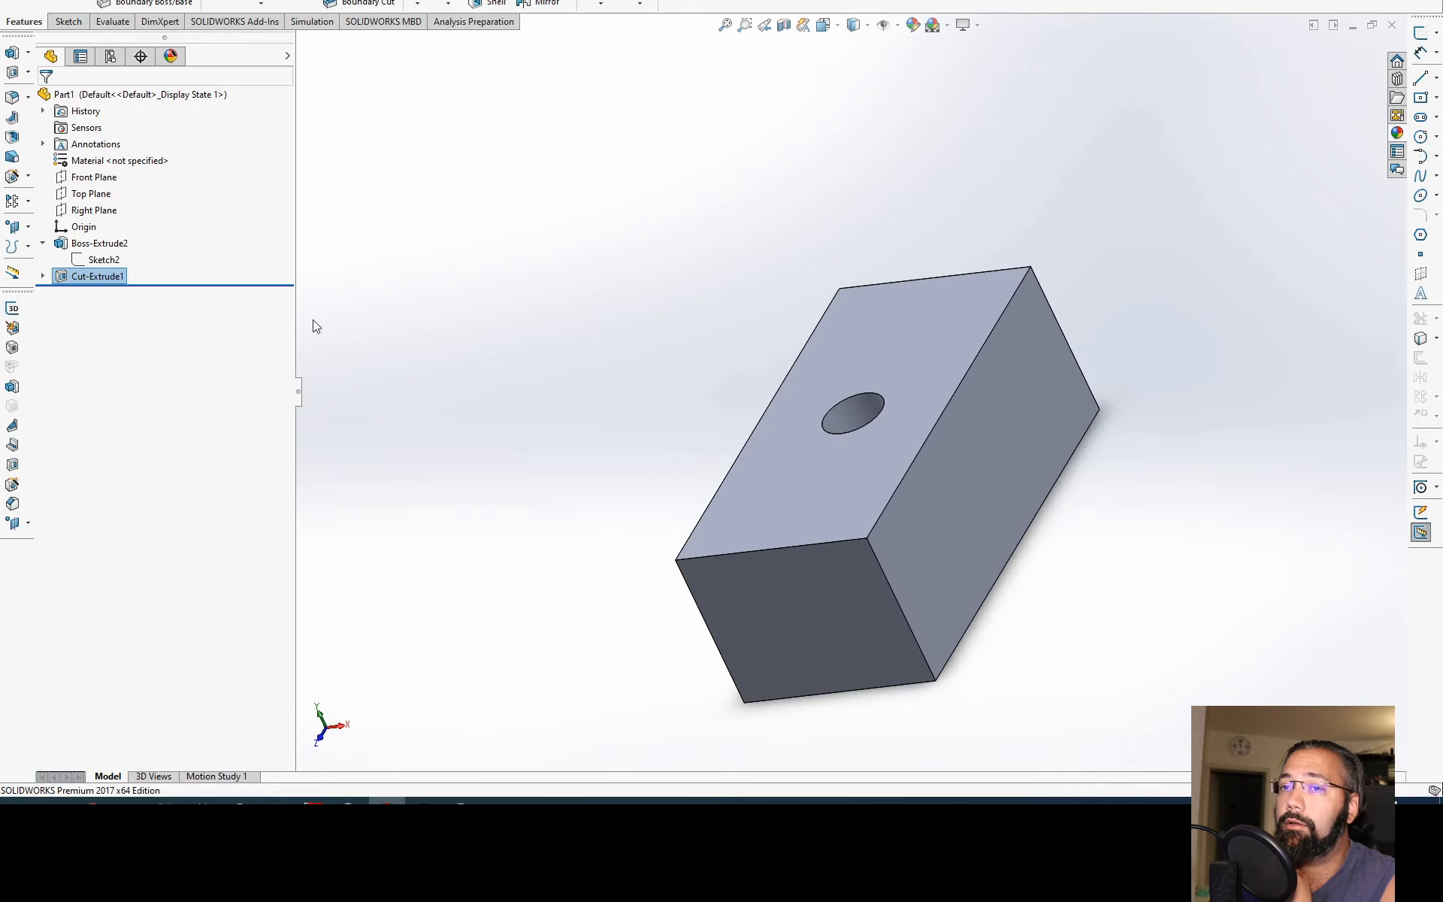
# Step: Edit the block's base sketch, set the rectangle's height to 1000 mm and rebuild the part
pyautogui.click(96, 260)
pyautogui.click(106, 228)
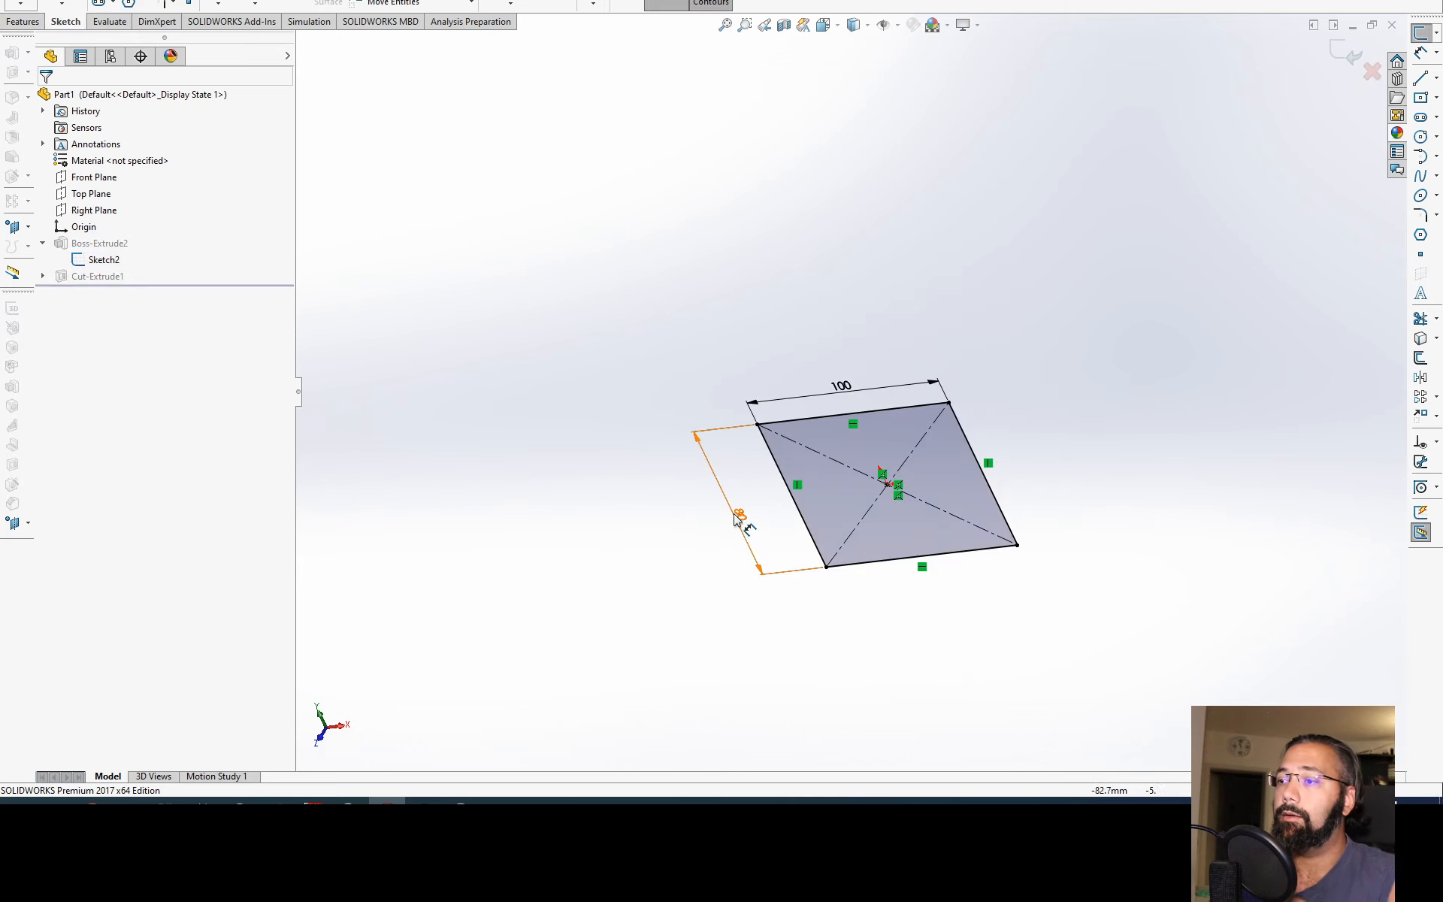
pyautogui.click(738, 518)
pyautogui.press('Escape')
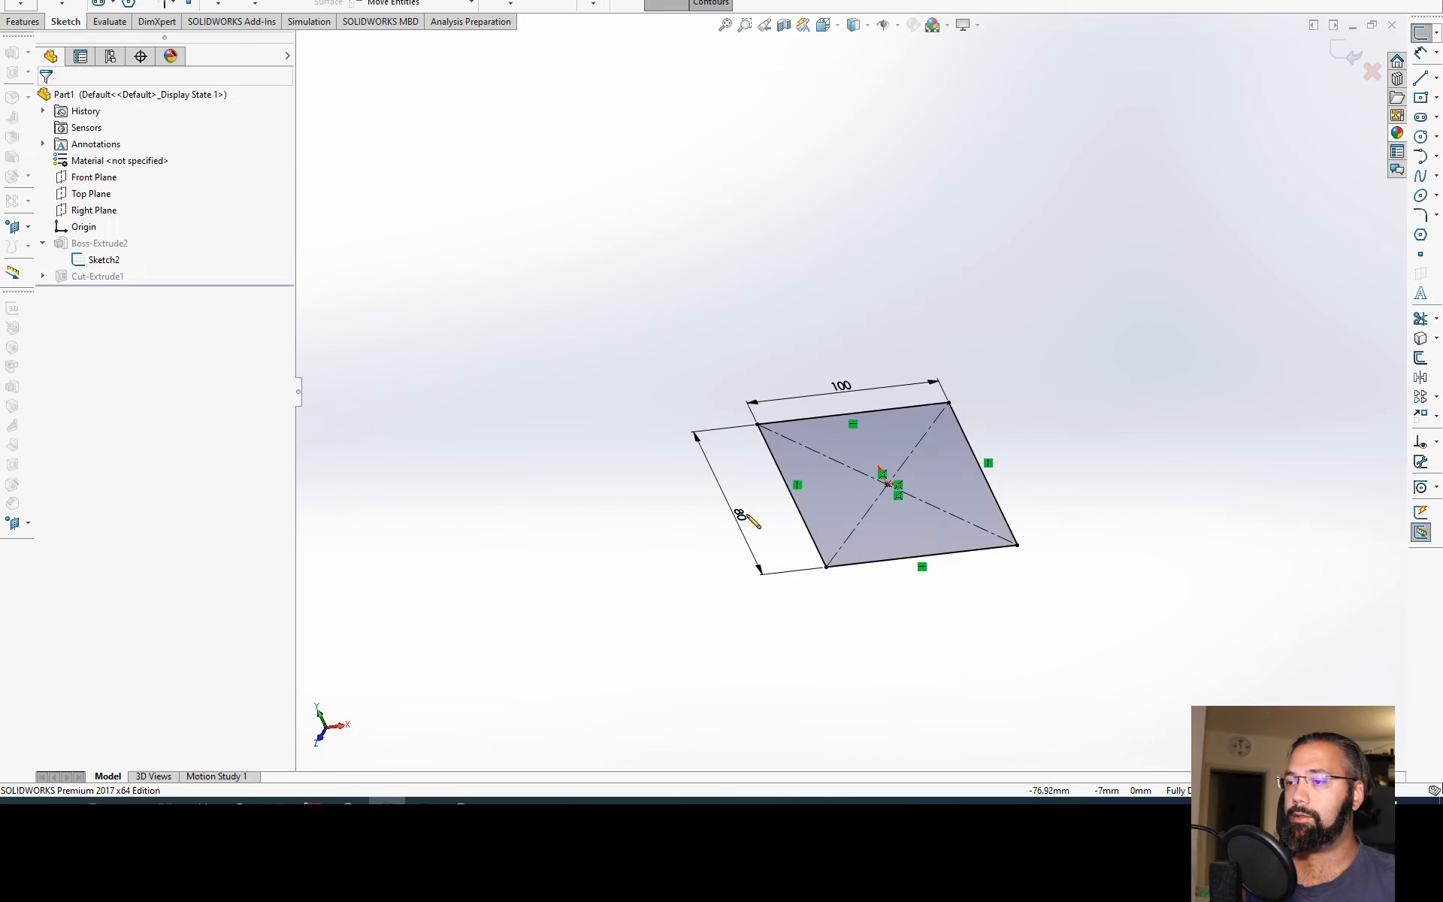
pyautogui.doubleClick(736, 517)
pyautogui.write('1000')
pyautogui.press('Return')
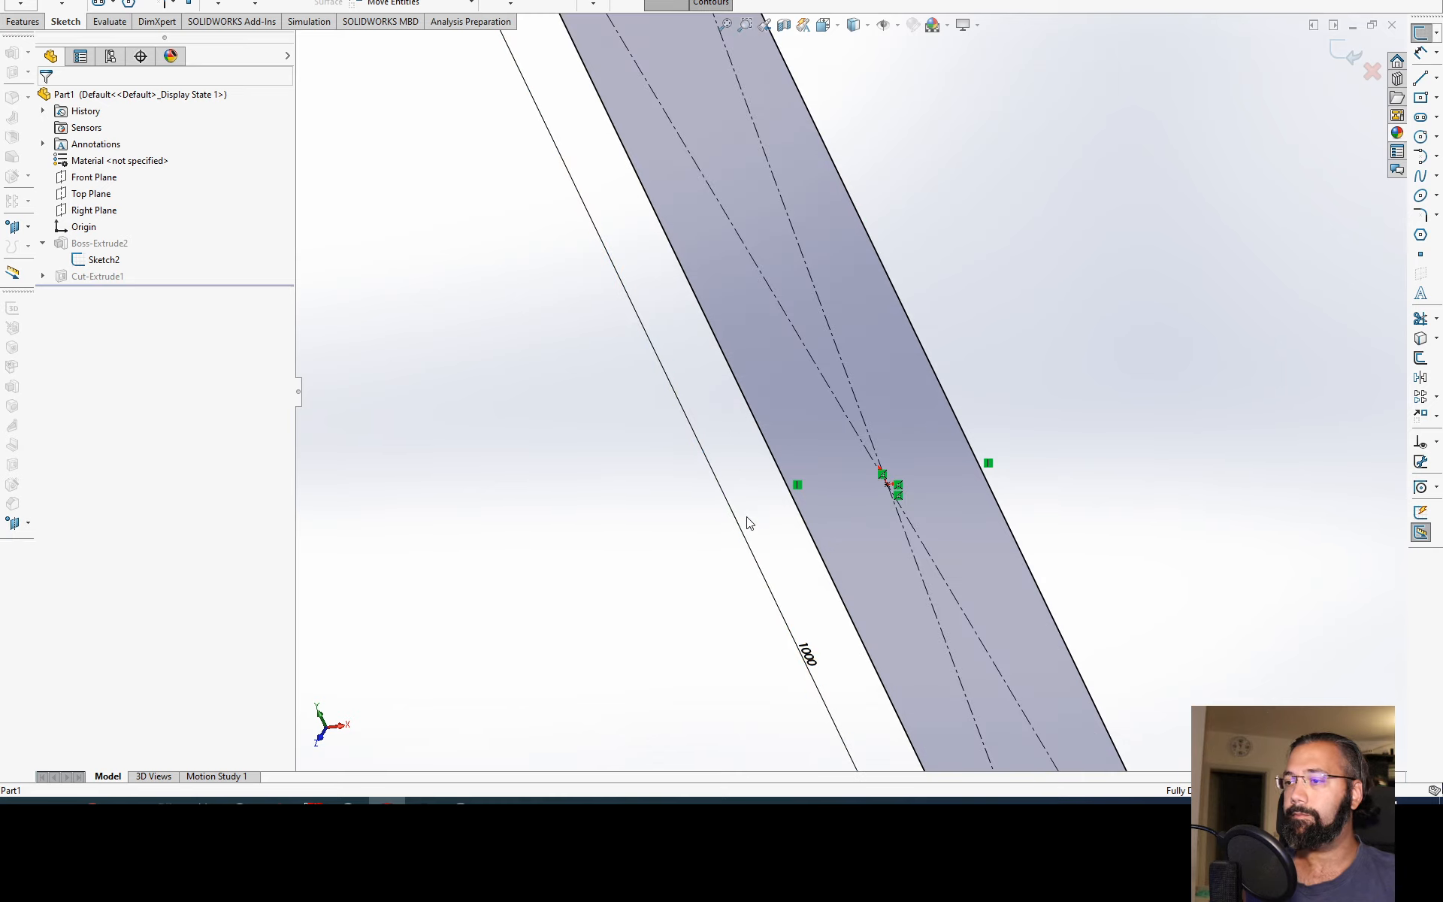
pyautogui.hotkey('ctrl', 'b')
# Step: Check both ends of the hole in the lengthened block, using the isometric view and collapsing the block's extrude feature
pyautogui.scroll(5, 1043, 443)
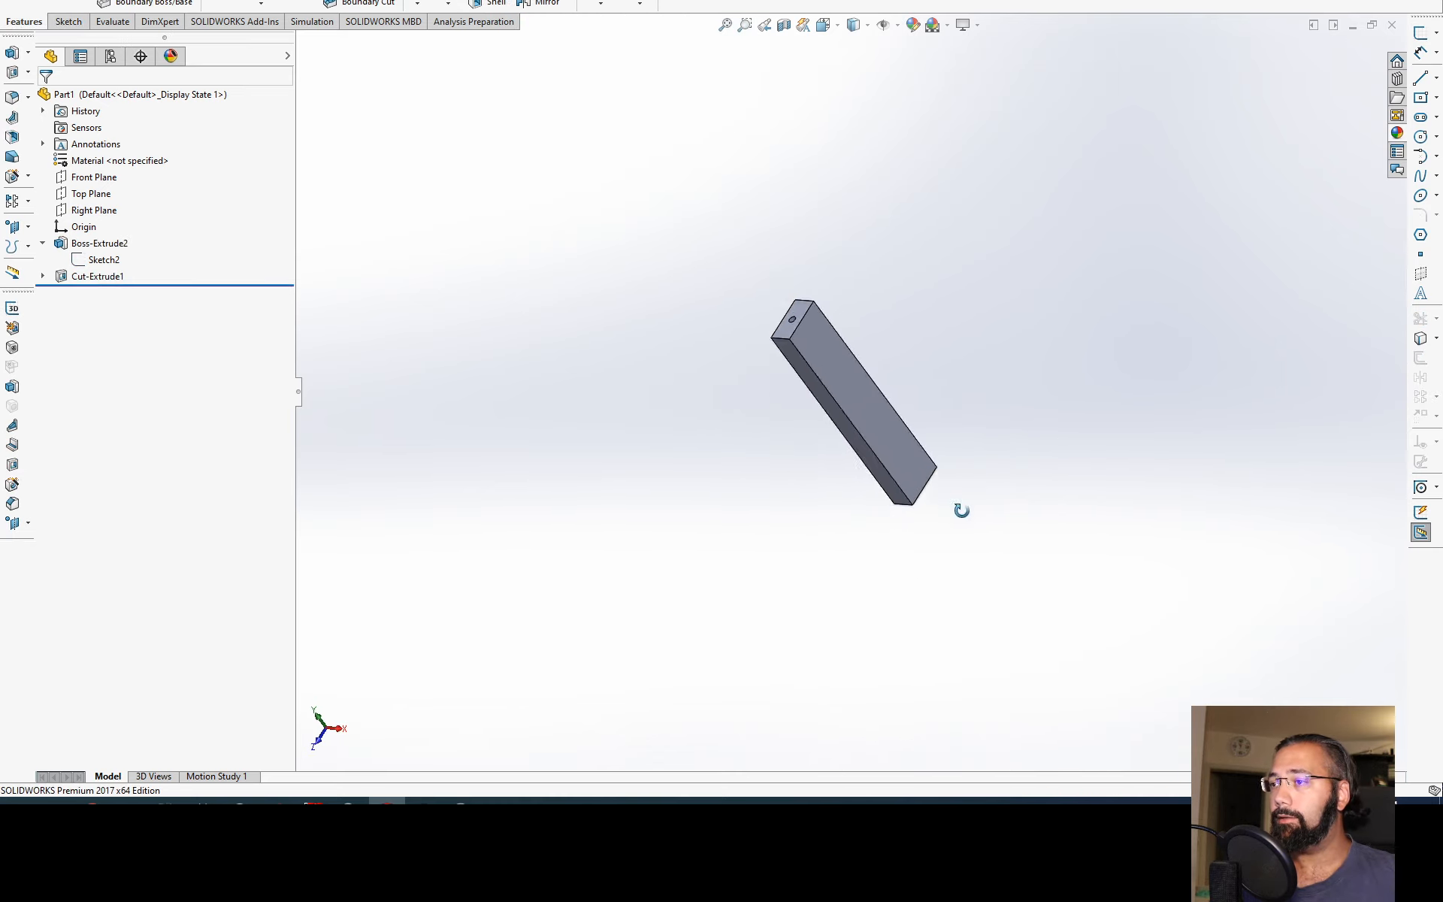
pyautogui.moveTo(959, 508); pyautogui.dragTo(852, 326, button='middle')
pyautogui.moveTo(884, 446); pyautogui.dragTo(889, 480, button='middle')
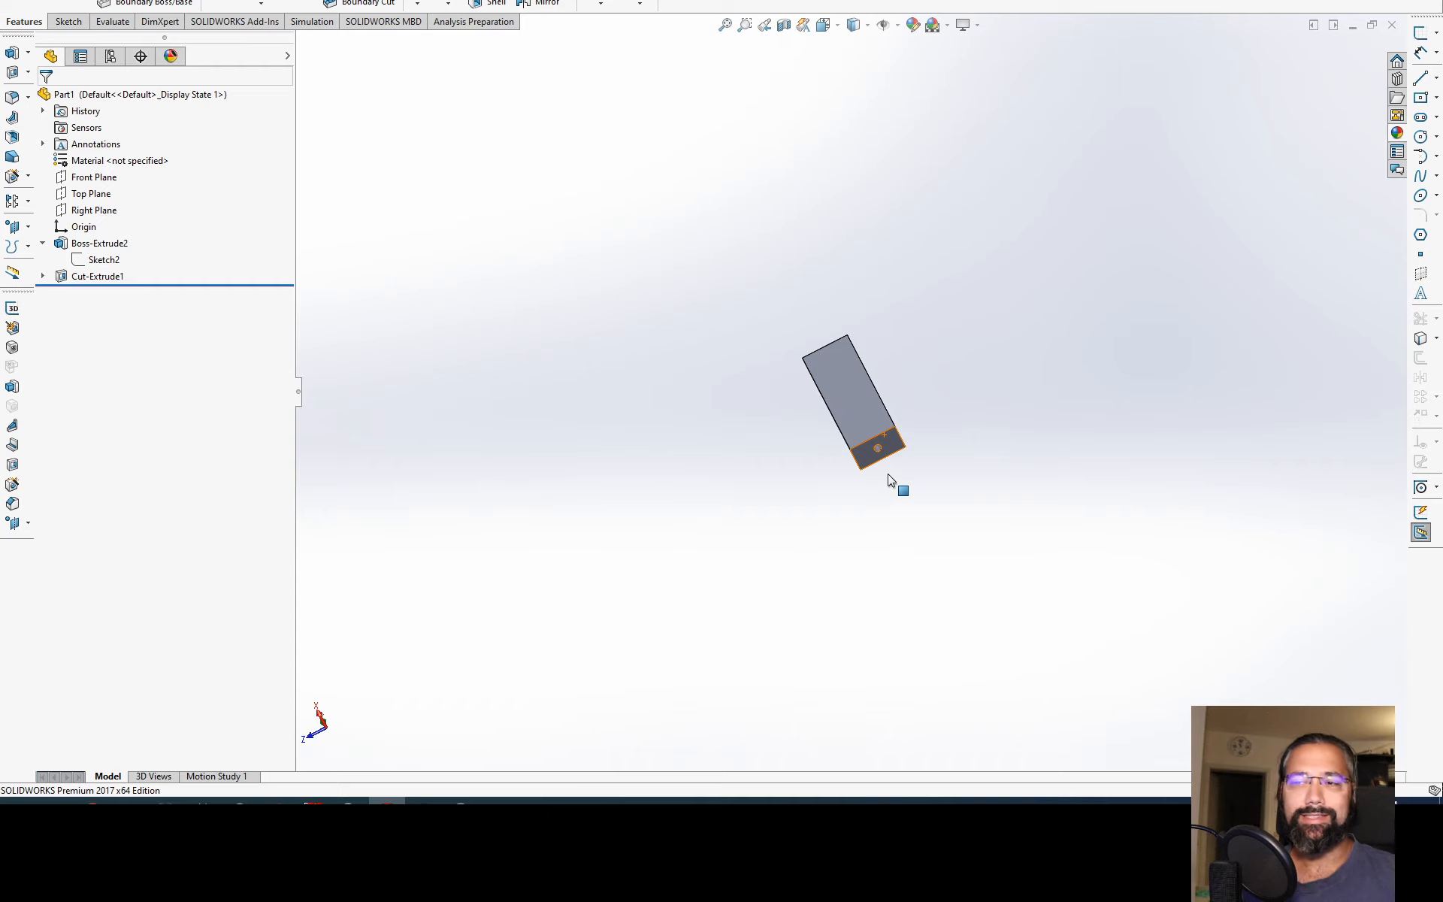
pyautogui.hotkey('ctrl', '7')
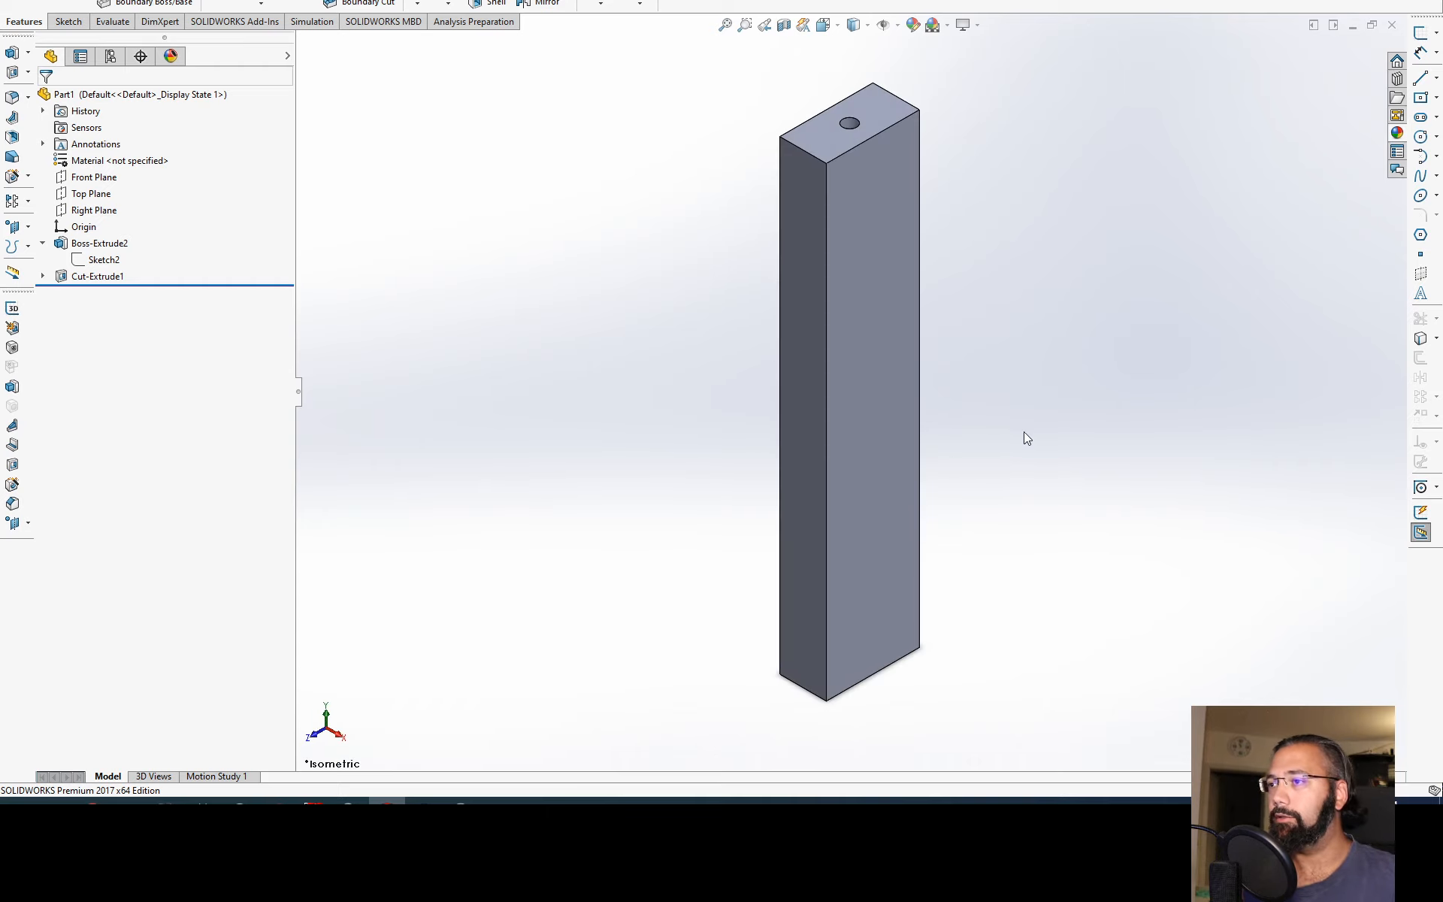
pyautogui.click(43, 243)
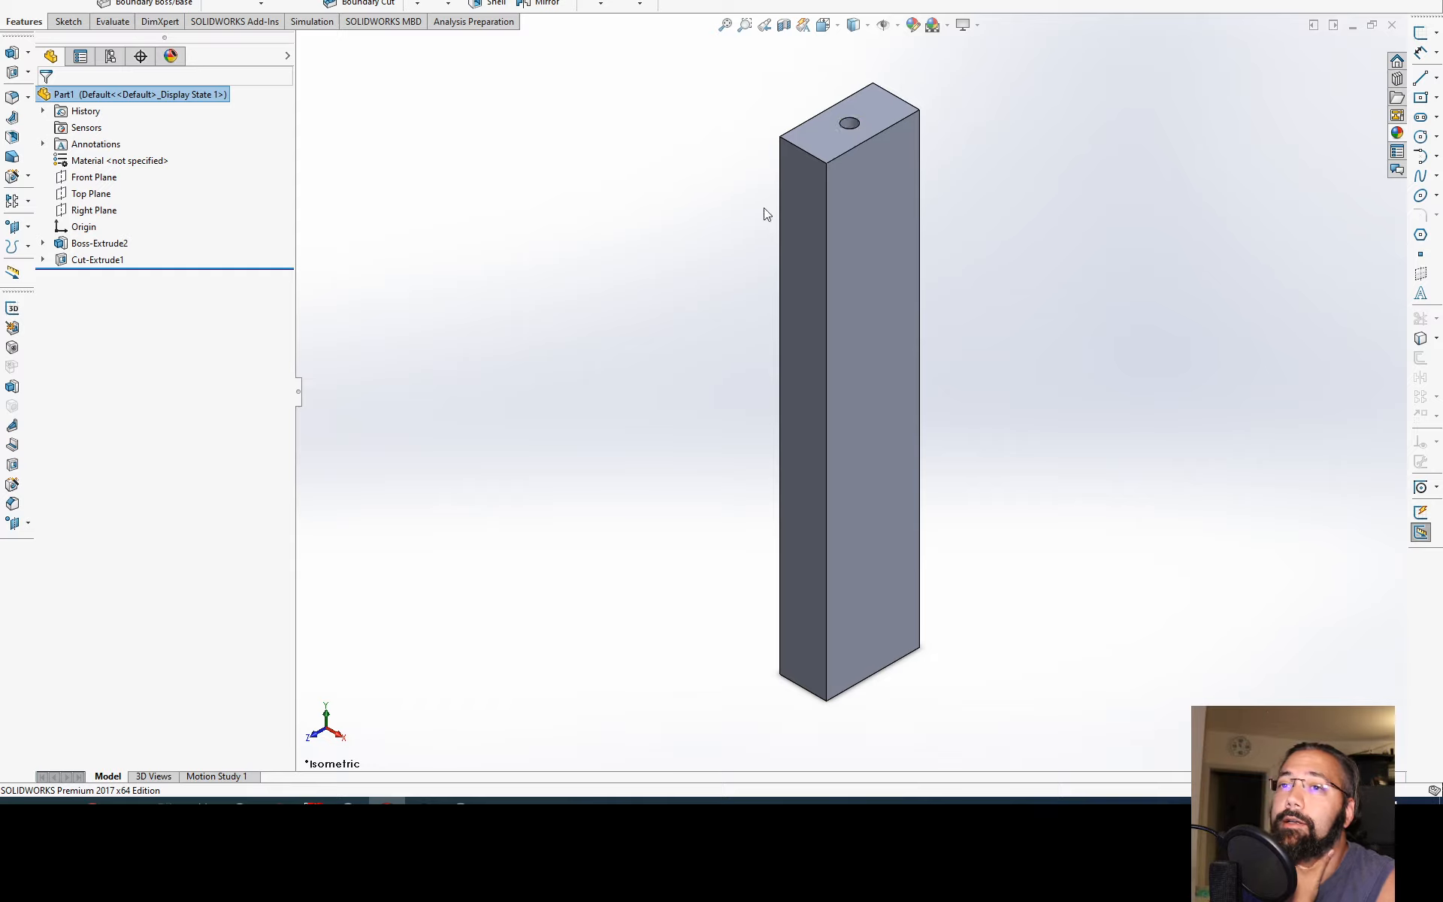
pyautogui.moveTo(743, 223); pyautogui.dragTo(848, 236, button='middle')
pyautogui.moveTo(864, 331); pyautogui.dragTo(602, 338, button='middle')
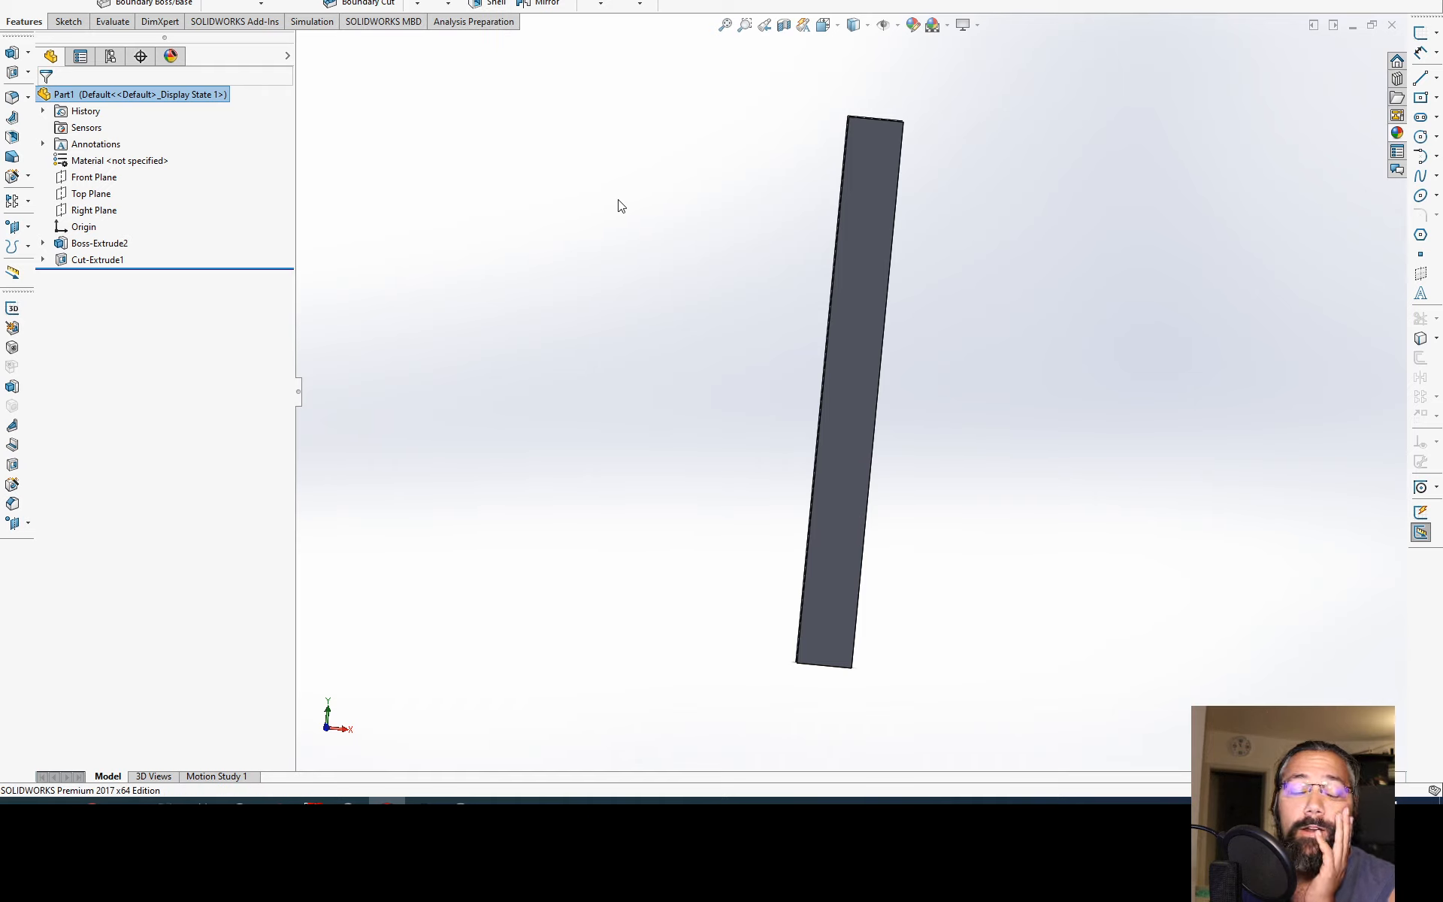
# Step: Suppress the hole's cut feature
pyautogui.moveTo(617, 241); pyautogui.dragTo(620, 289, button='middle')
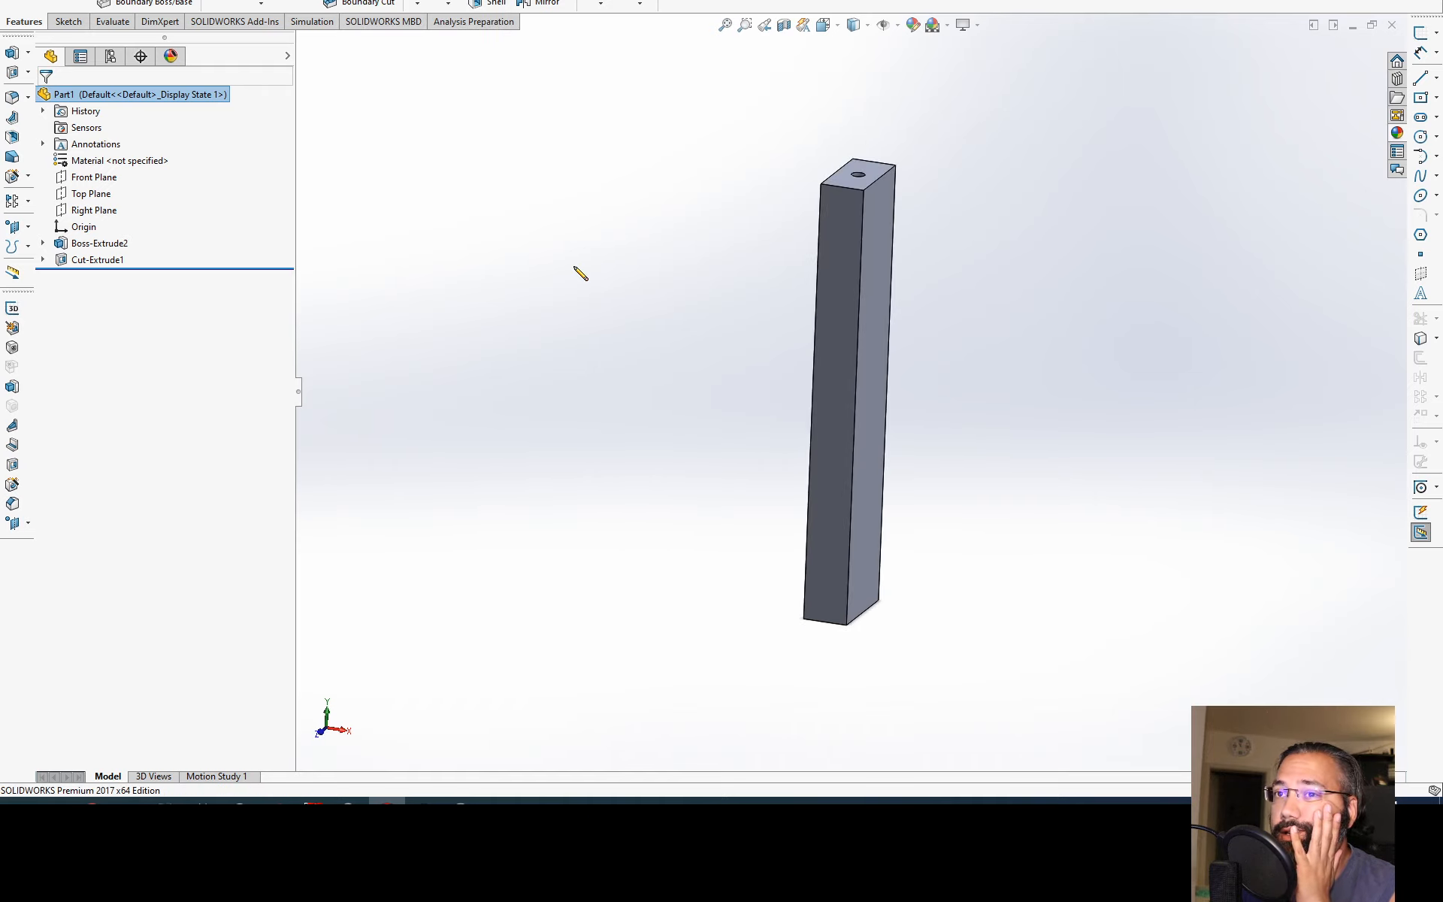
pyautogui.rightClick(96, 260)
pyautogui.click(124, 219)
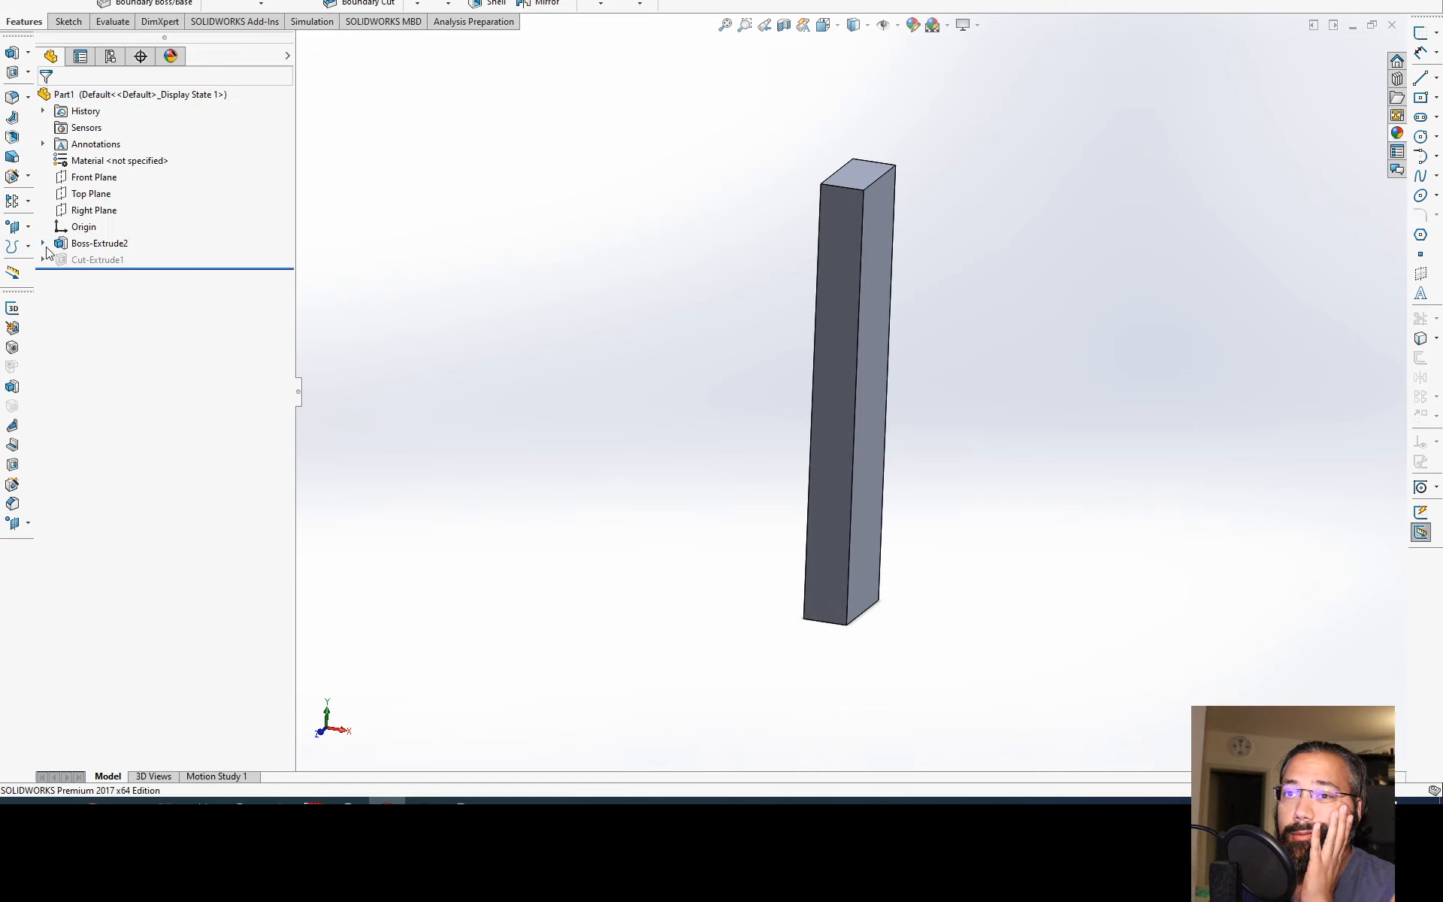
# Step: Open the block's base sketch for editing
pyautogui.click(42, 242)
pyautogui.click(104, 260)
pyautogui.click(96, 218)
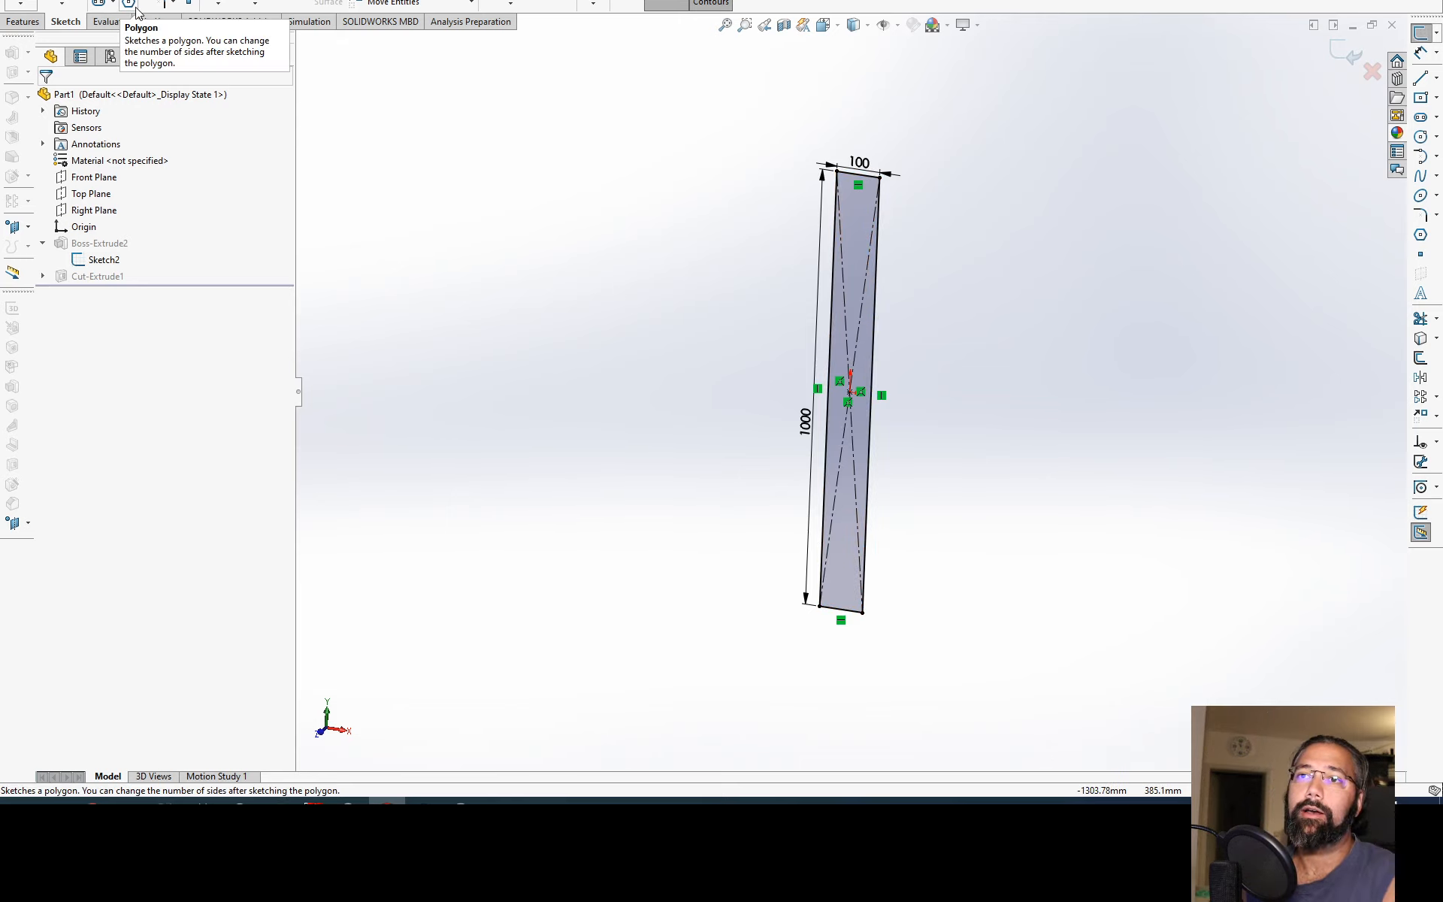
# Step: Sketch a six-sided polygon around an inscribed circle about 325 mm in diameter, centred on the origin, in the front view
pyautogui.moveTo(719, 283); pyautogui.dragTo(774, 259, button='middle')
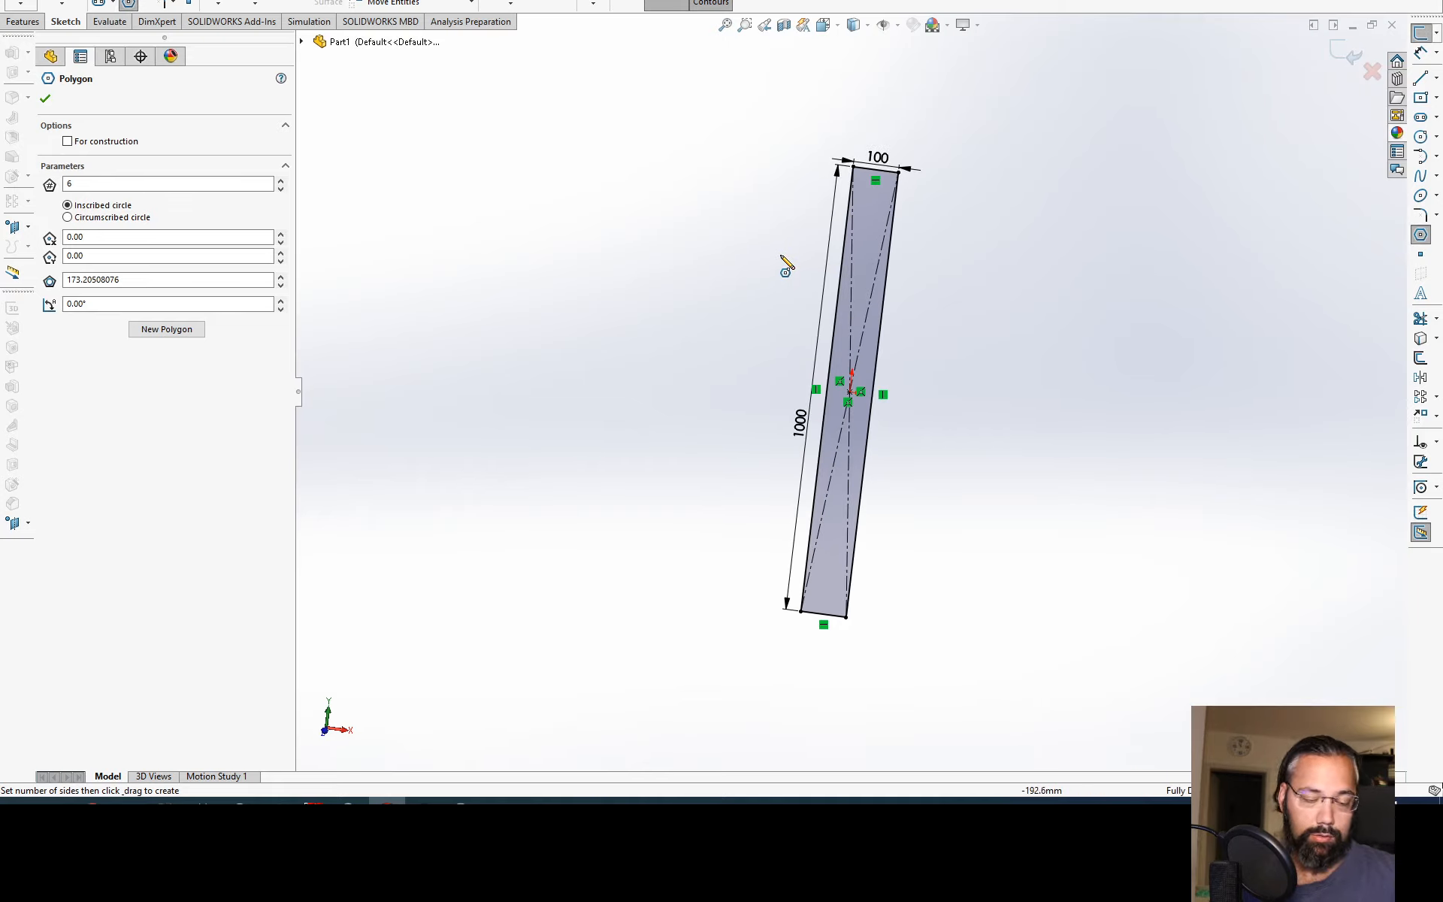
pyautogui.hotkey('ctrl', '8')
pyautogui.scroll(5, 880, 391)
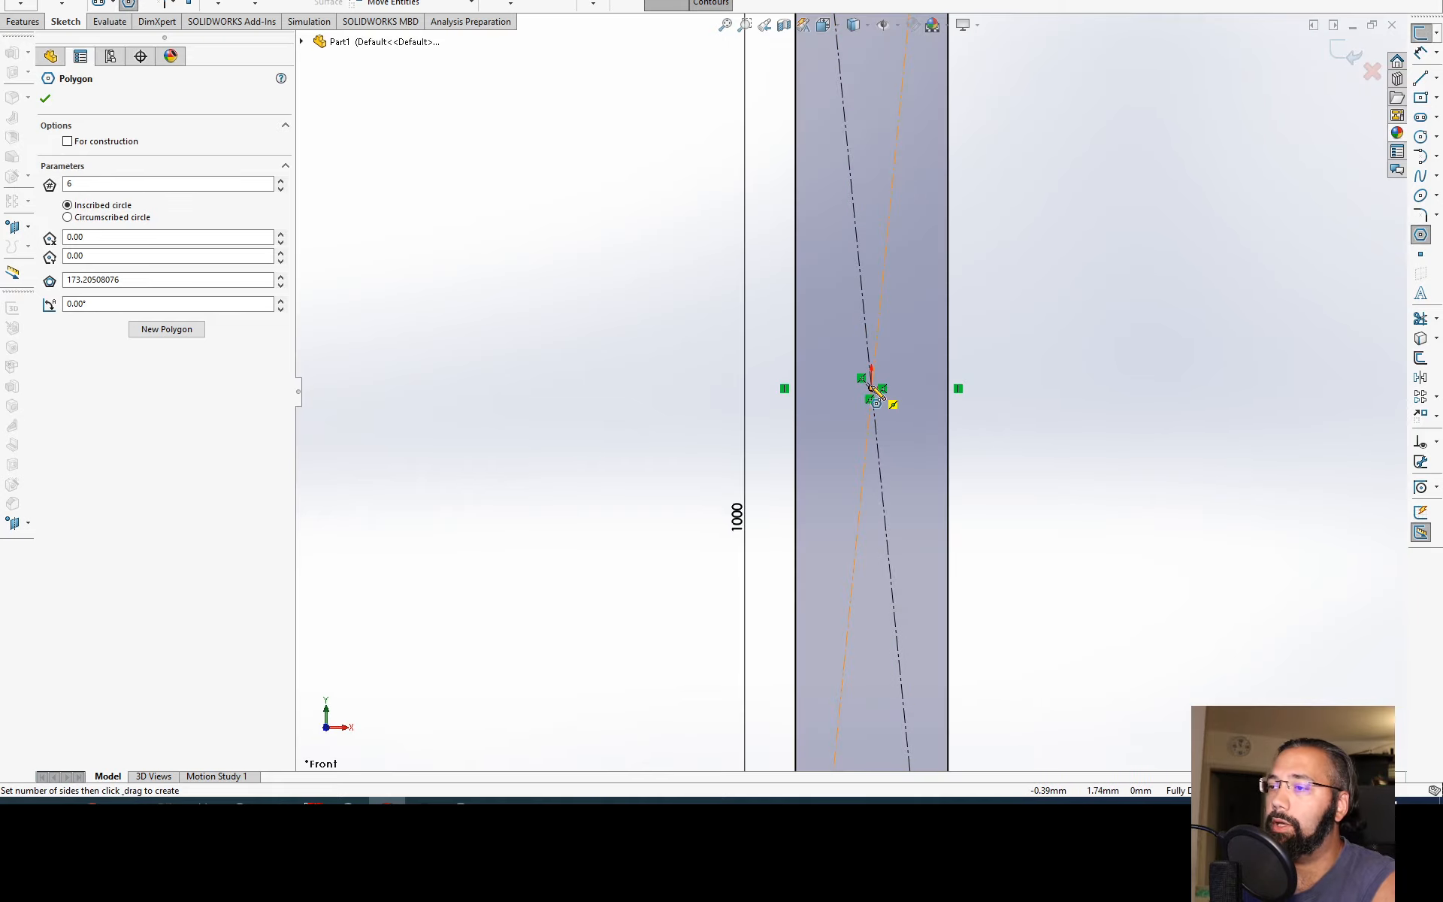
pyautogui.click(872, 387)
pyautogui.click(1148, 316)
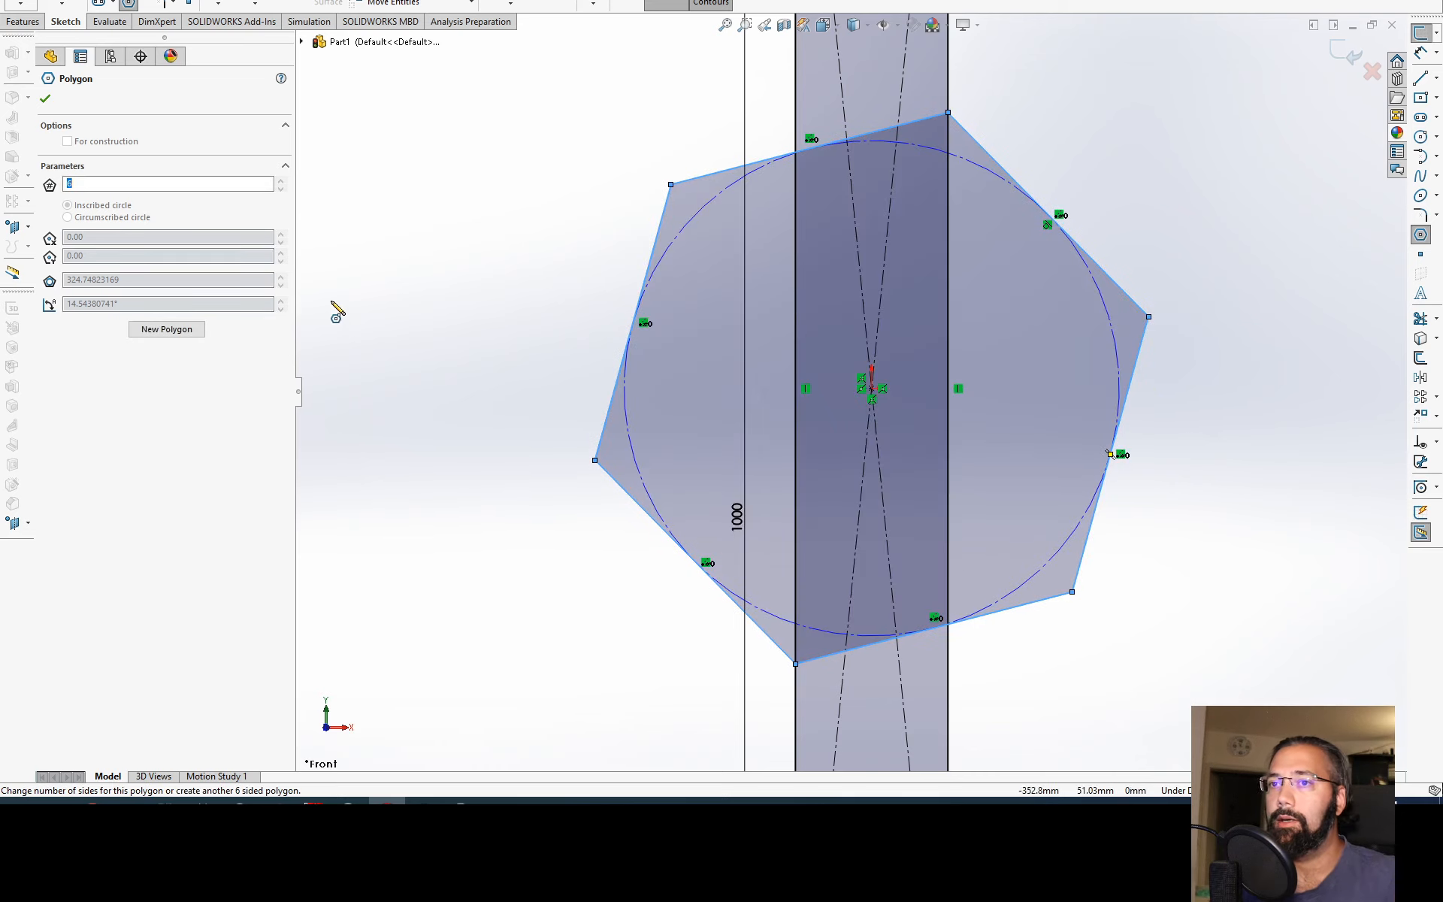
# Step: Try side counts of 4, 5 and 6 for the polygon, then set 12 sides and accept it
pyautogui.click(137, 181)
pyautogui.write('4')
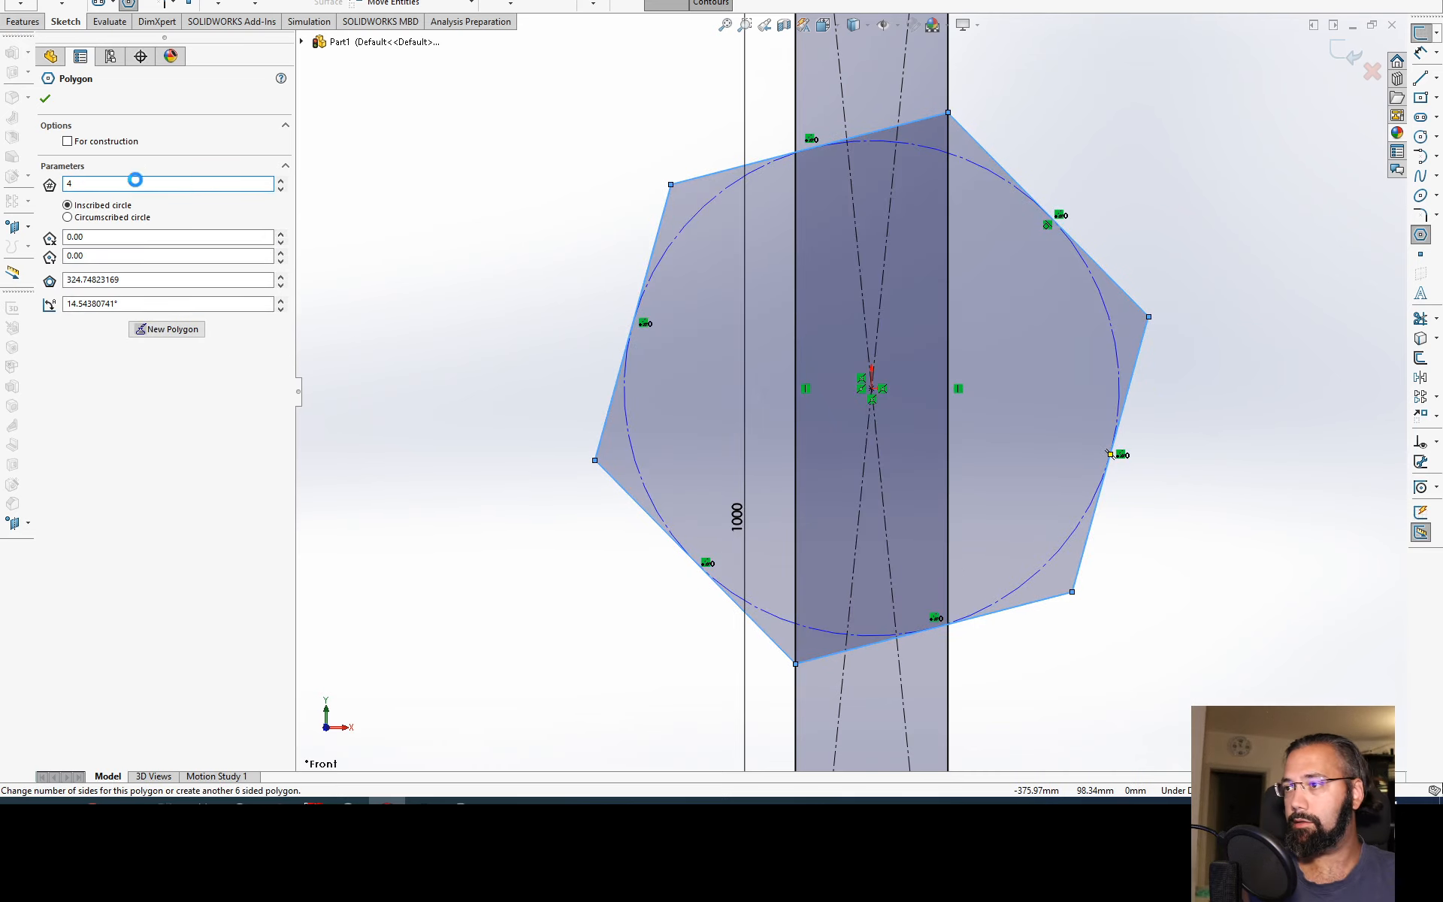
pyautogui.scroll(1, 138, 181)
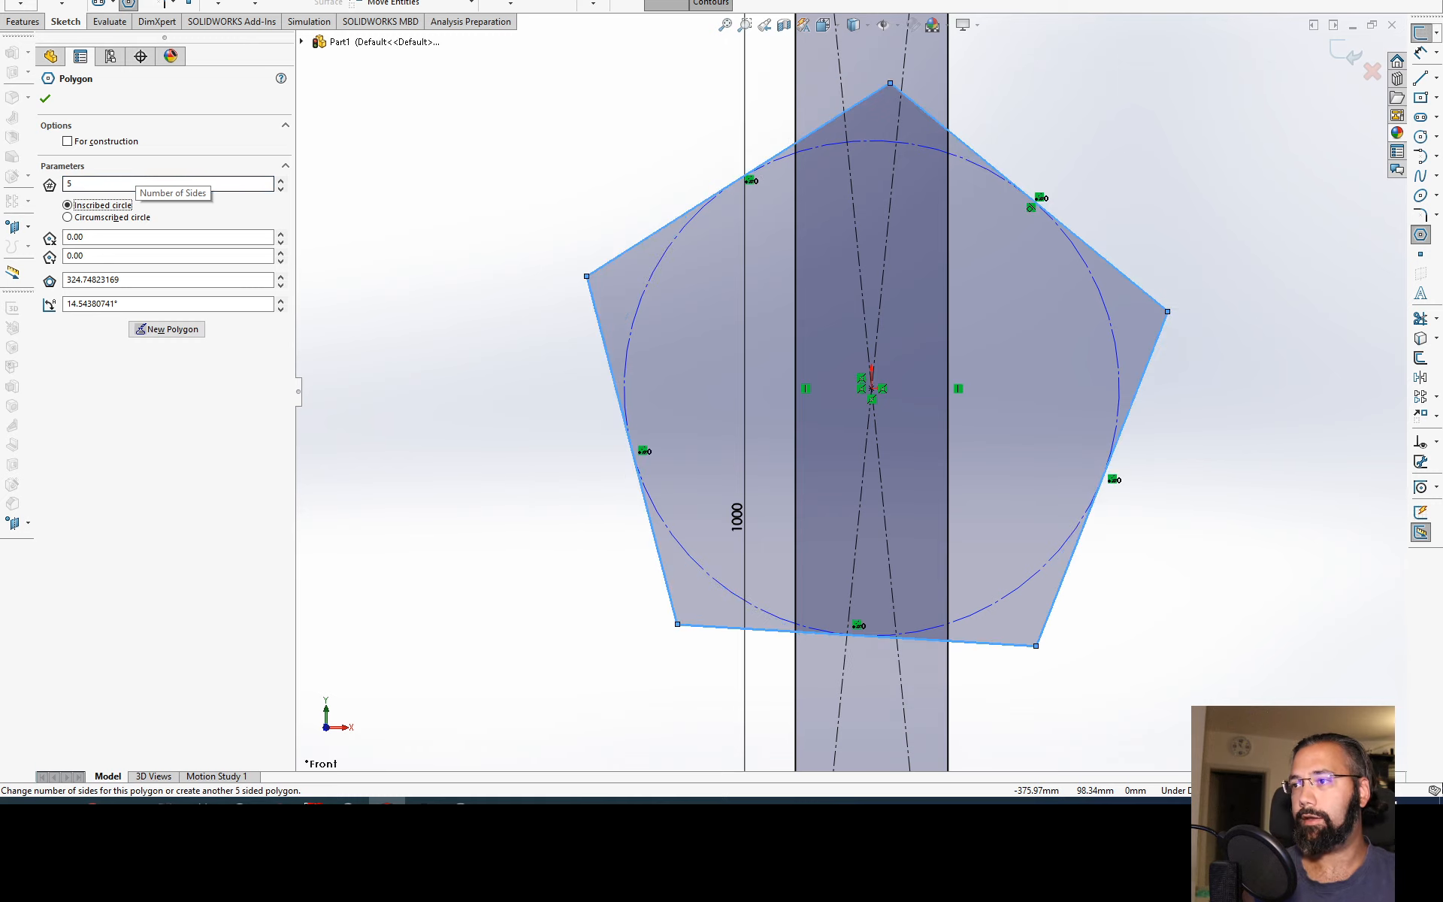
pyautogui.scroll(1, 138, 181)
pyautogui.hotkey('shift', 'Tab')
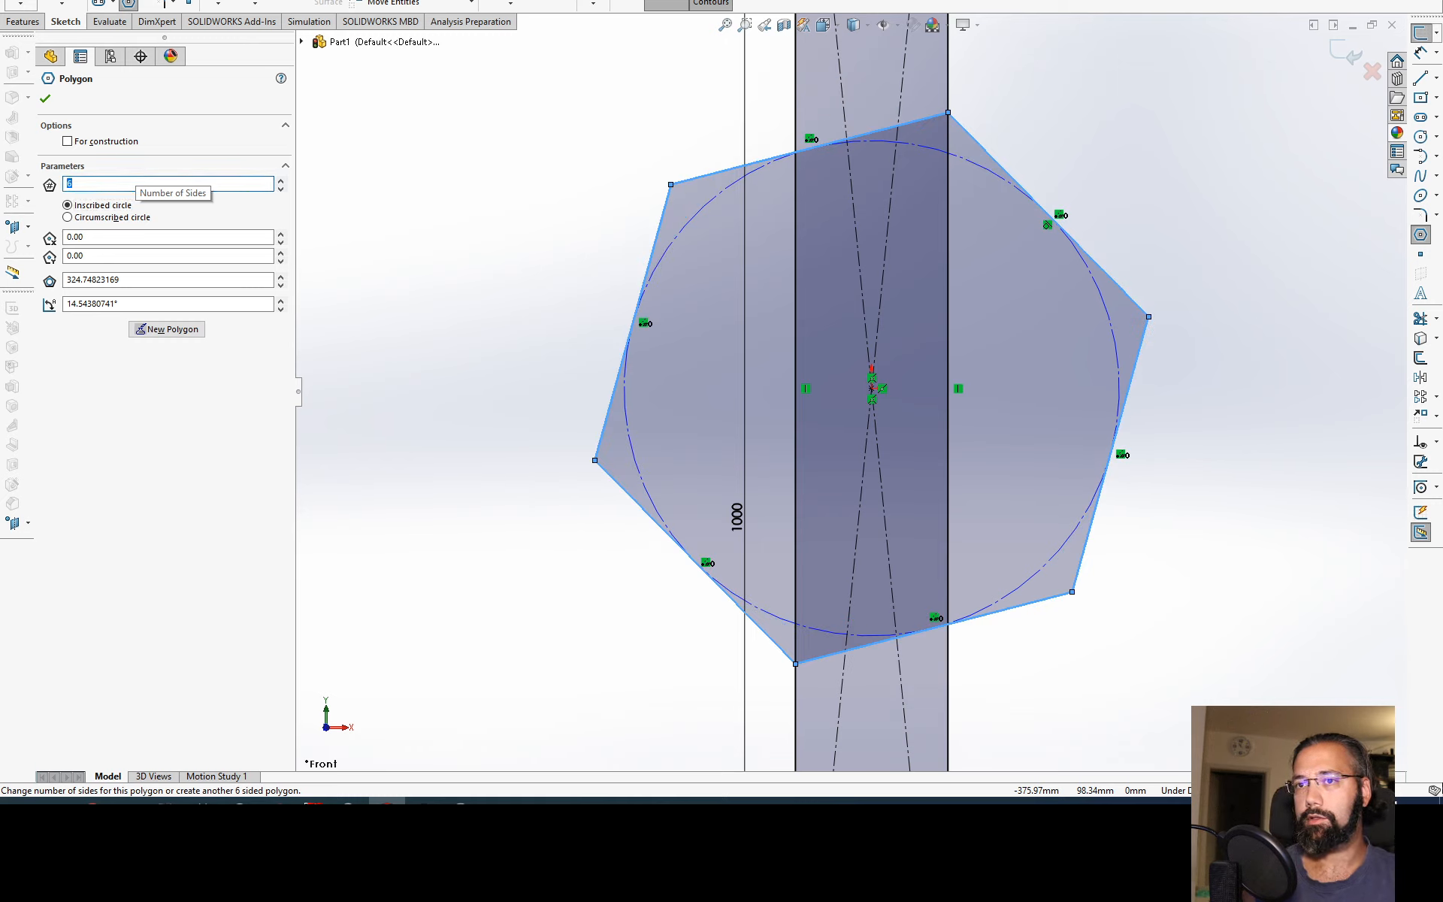
pyautogui.press('Tab')
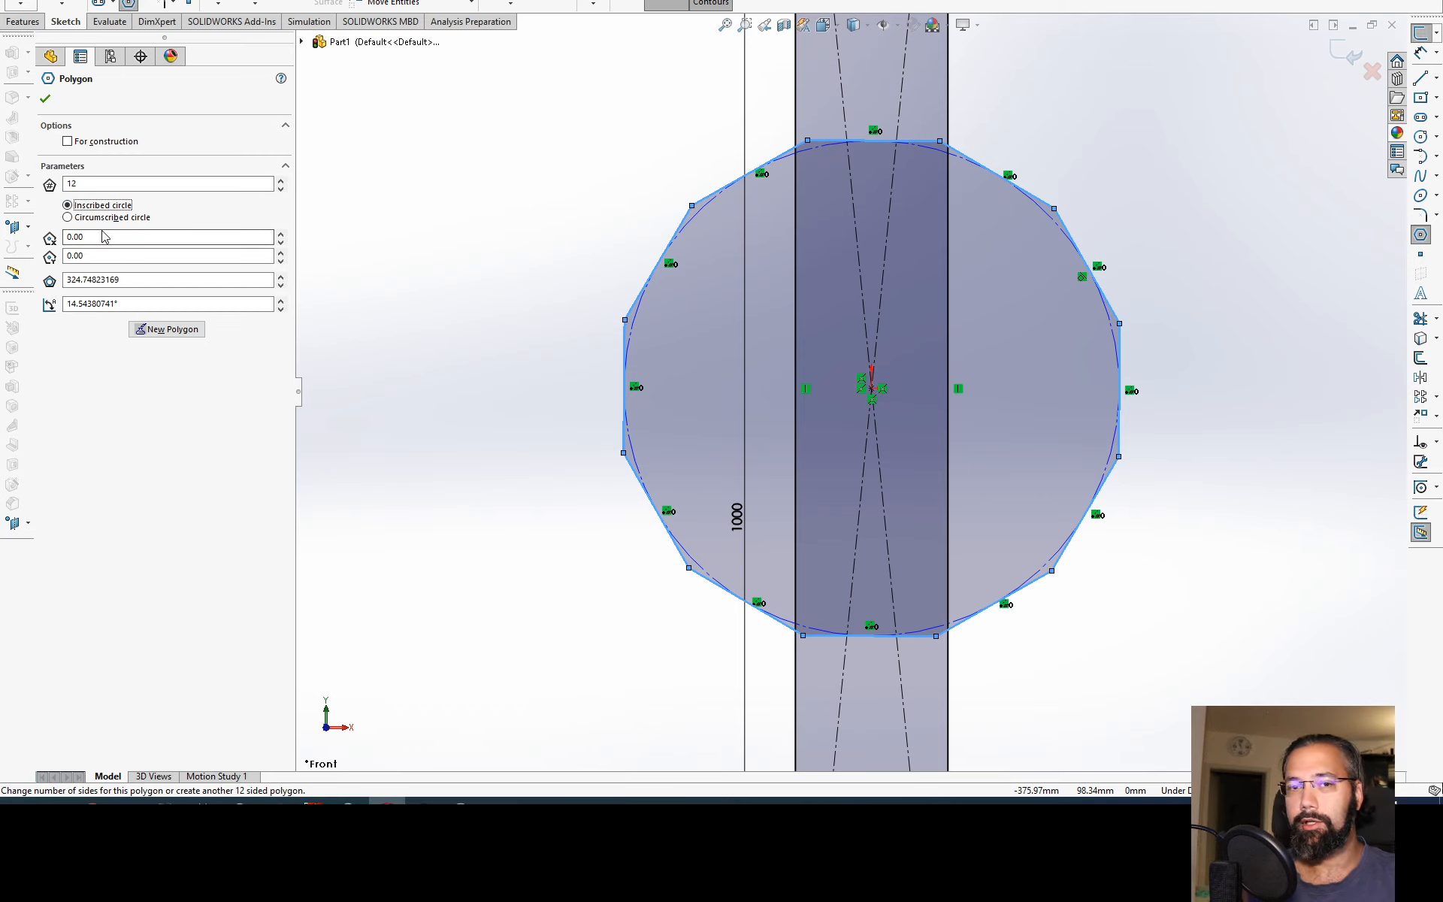
pyautogui.click(83, 237)
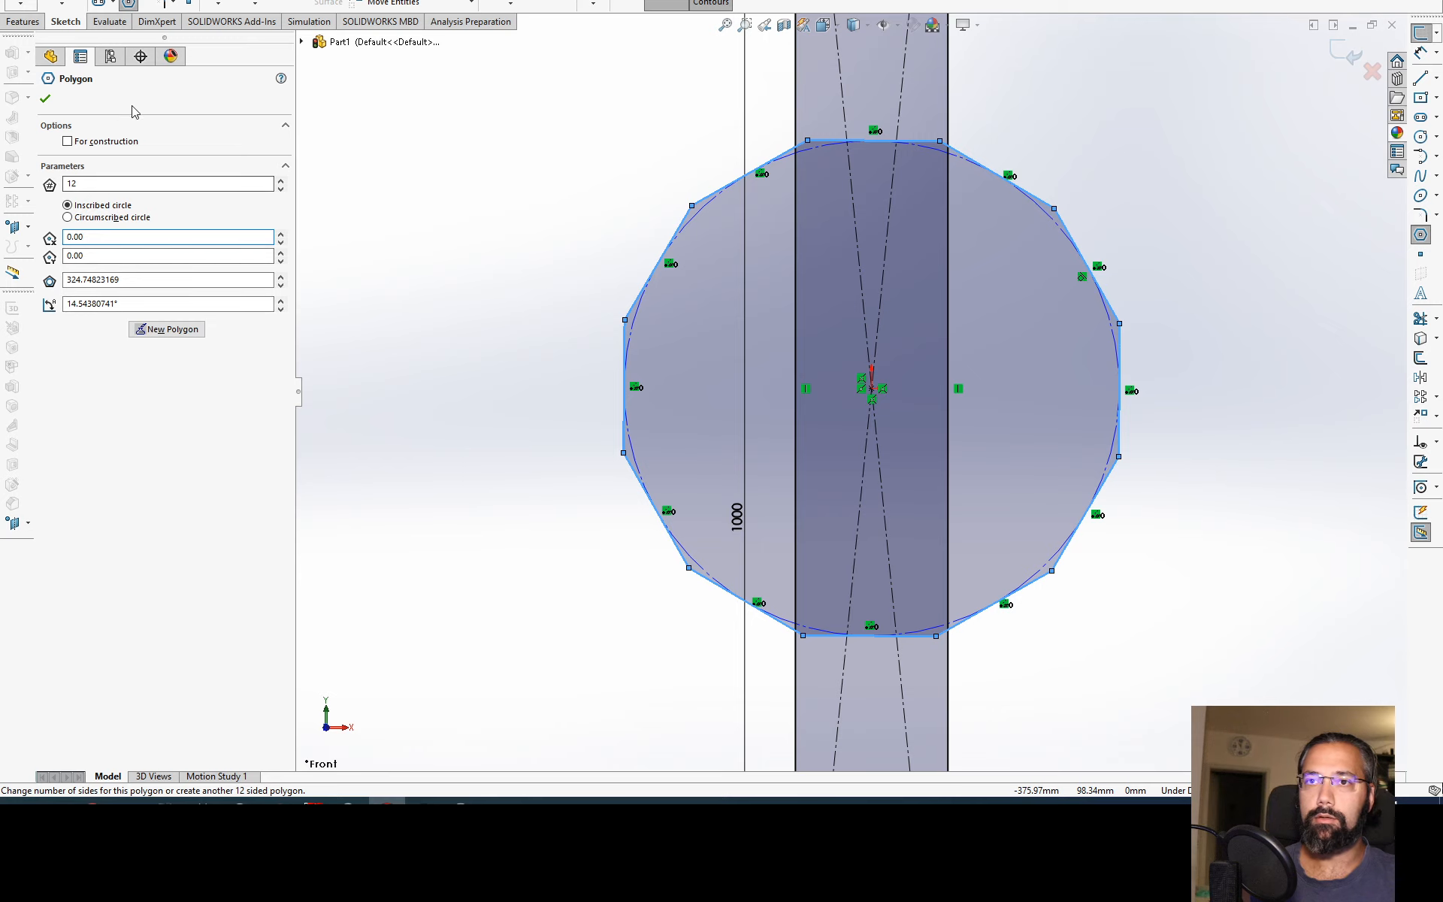
pyautogui.click(45, 99)
pyautogui.press('Escape')
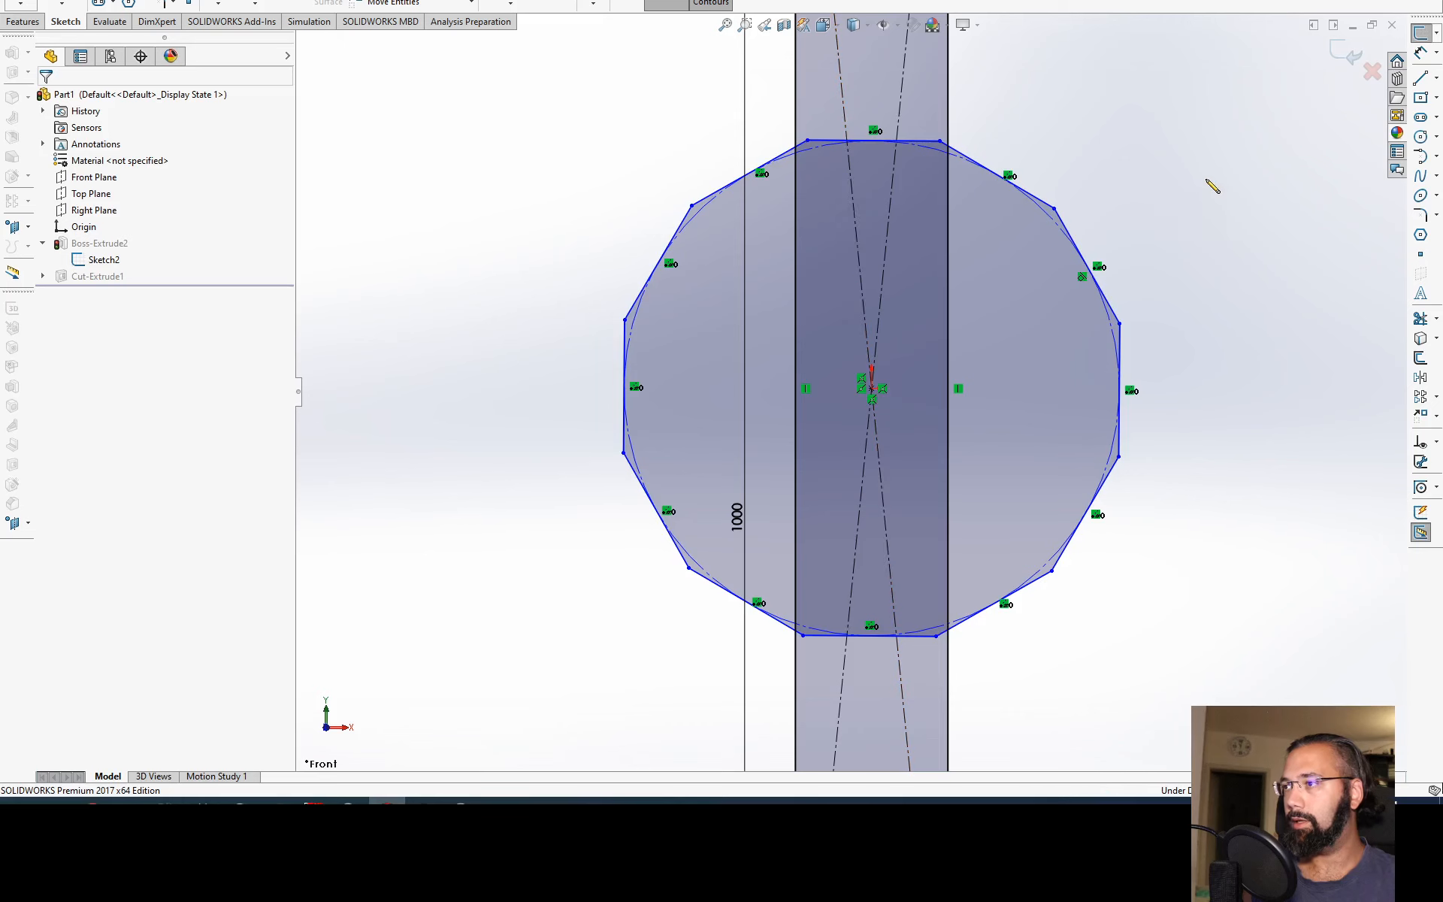
# Step: Lasso-select and delete the polygon's vertical side at positive X, then try lasso-selecting the remaining sketch geometry
pyautogui.moveTo(1178, 234); pyautogui.dragTo(1053, 469)
pyautogui.press('Delete')
pyautogui.scroll(1, 1089, 430)
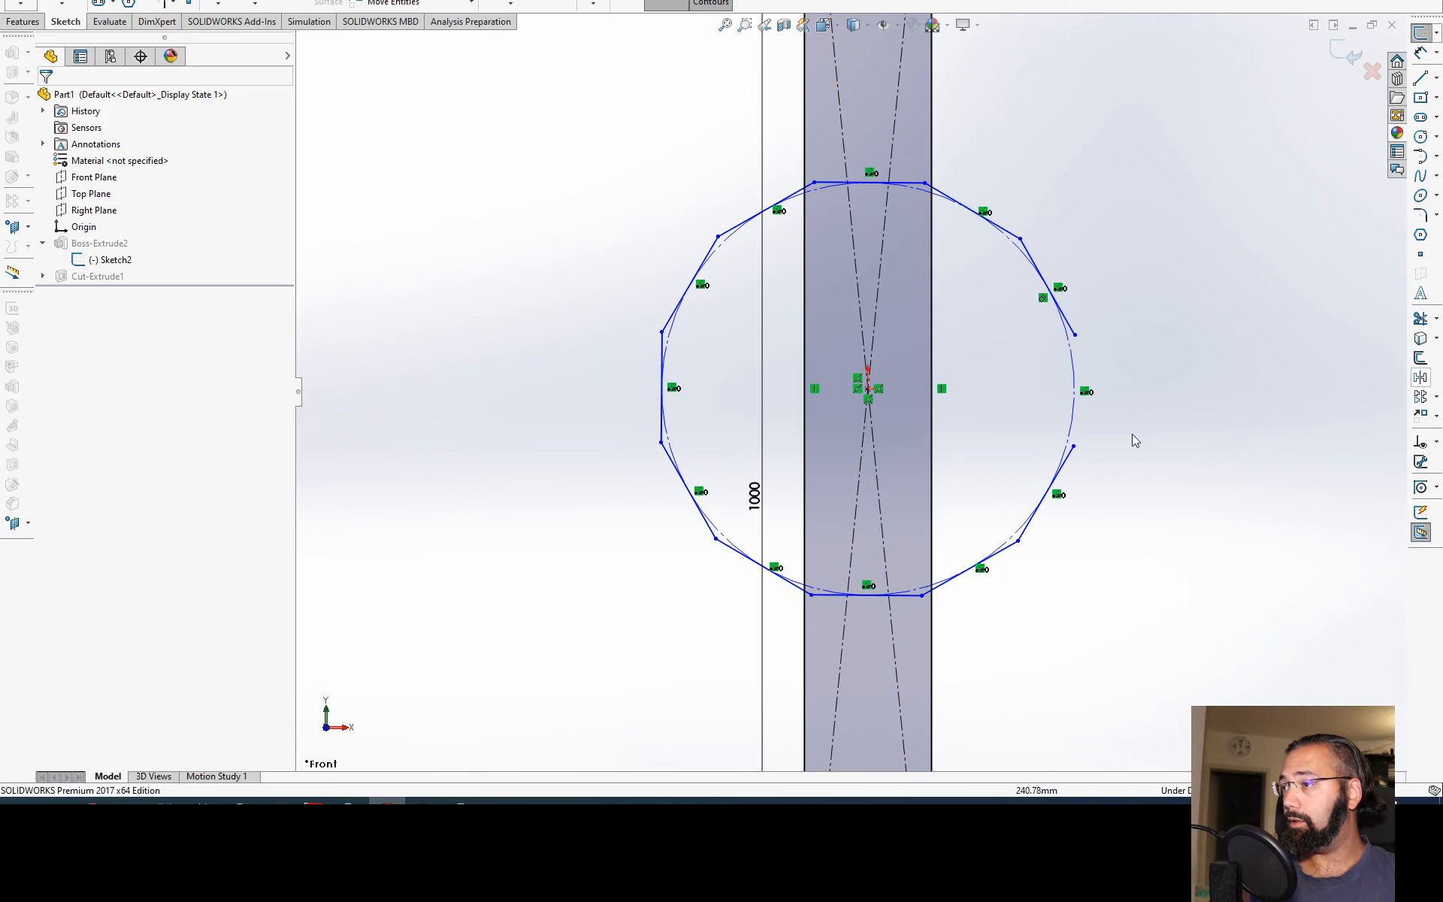
pyautogui.scroll(4, 1133, 438)
pyautogui.moveTo(1145, 57)
pyautogui.mouseDown()
pyautogui.moveTo(713, 598)
pyautogui.moveTo(753, 678)
pyautogui.mouseUp()
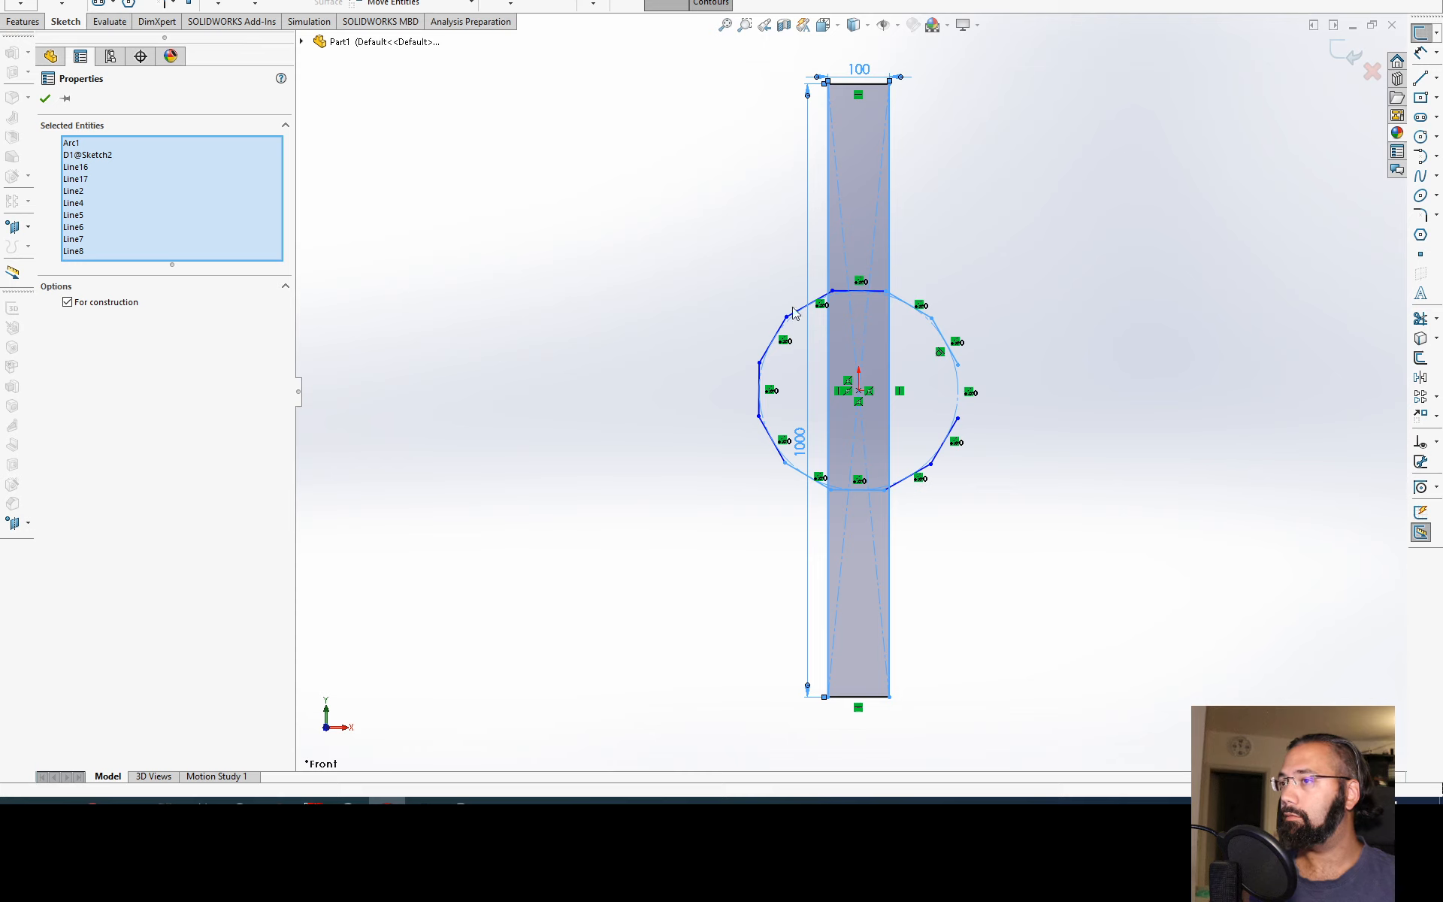
pyautogui.press('Escape')
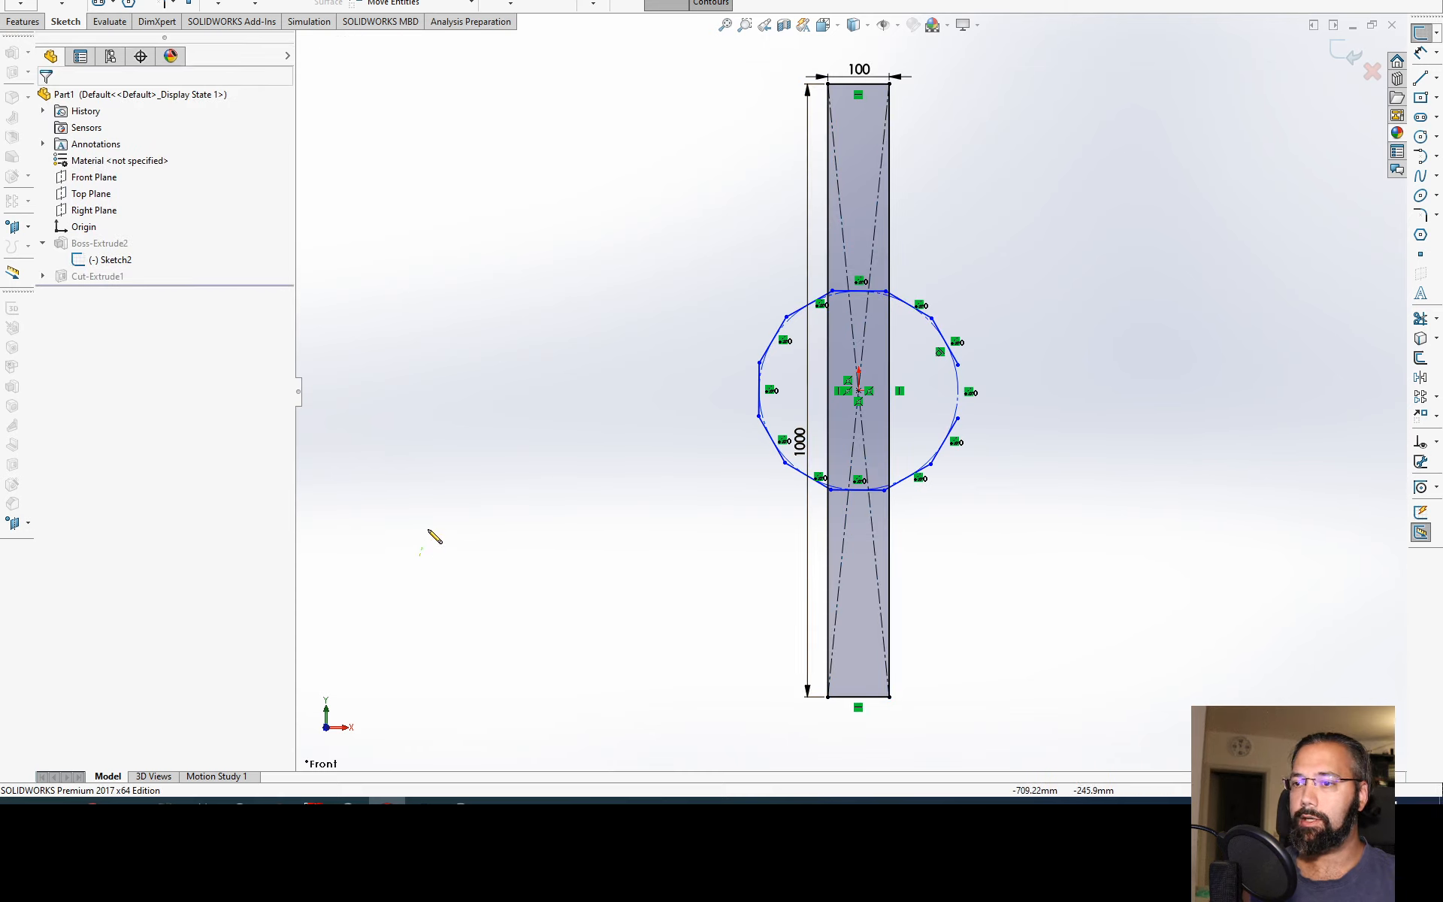
# Step: Switch the selection tool to Box Selection, select the rectangle, polygon and dimensions, and delete them all
pyautogui.moveTo(432, 534)
pyautogui.mouseDown()
pyautogui.moveTo(773, 541)
pyautogui.moveTo(587, 315)
pyautogui.mouseUp()
pyautogui.rightClick(584, 309)
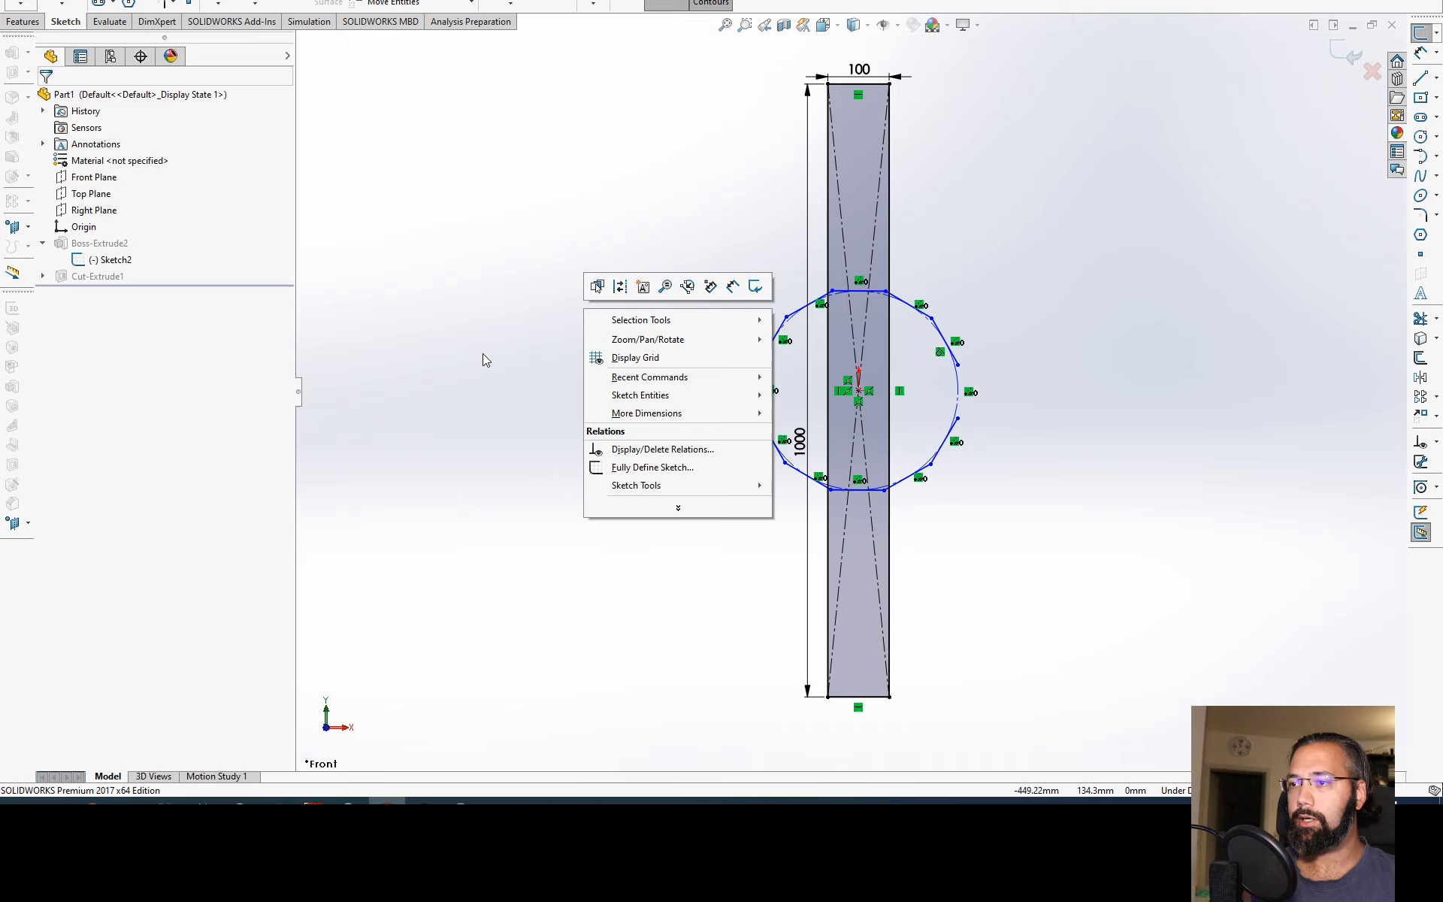
pyautogui.moveTo(653, 317)
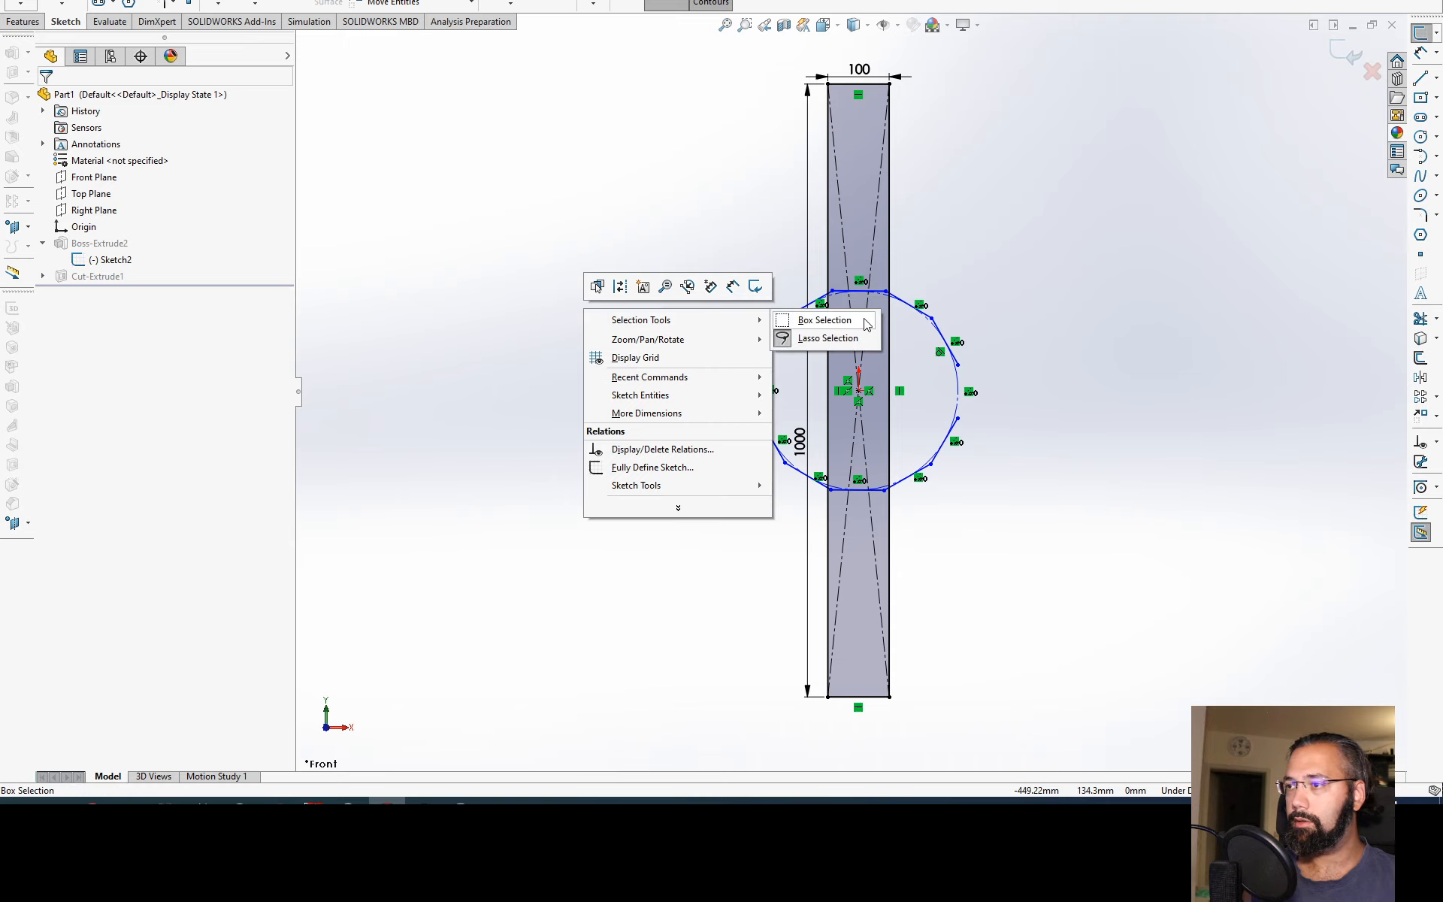
pyautogui.click(825, 320)
pyautogui.moveTo(1031, 41); pyautogui.dragTo(722, 780)
pyautogui.press('Delete')
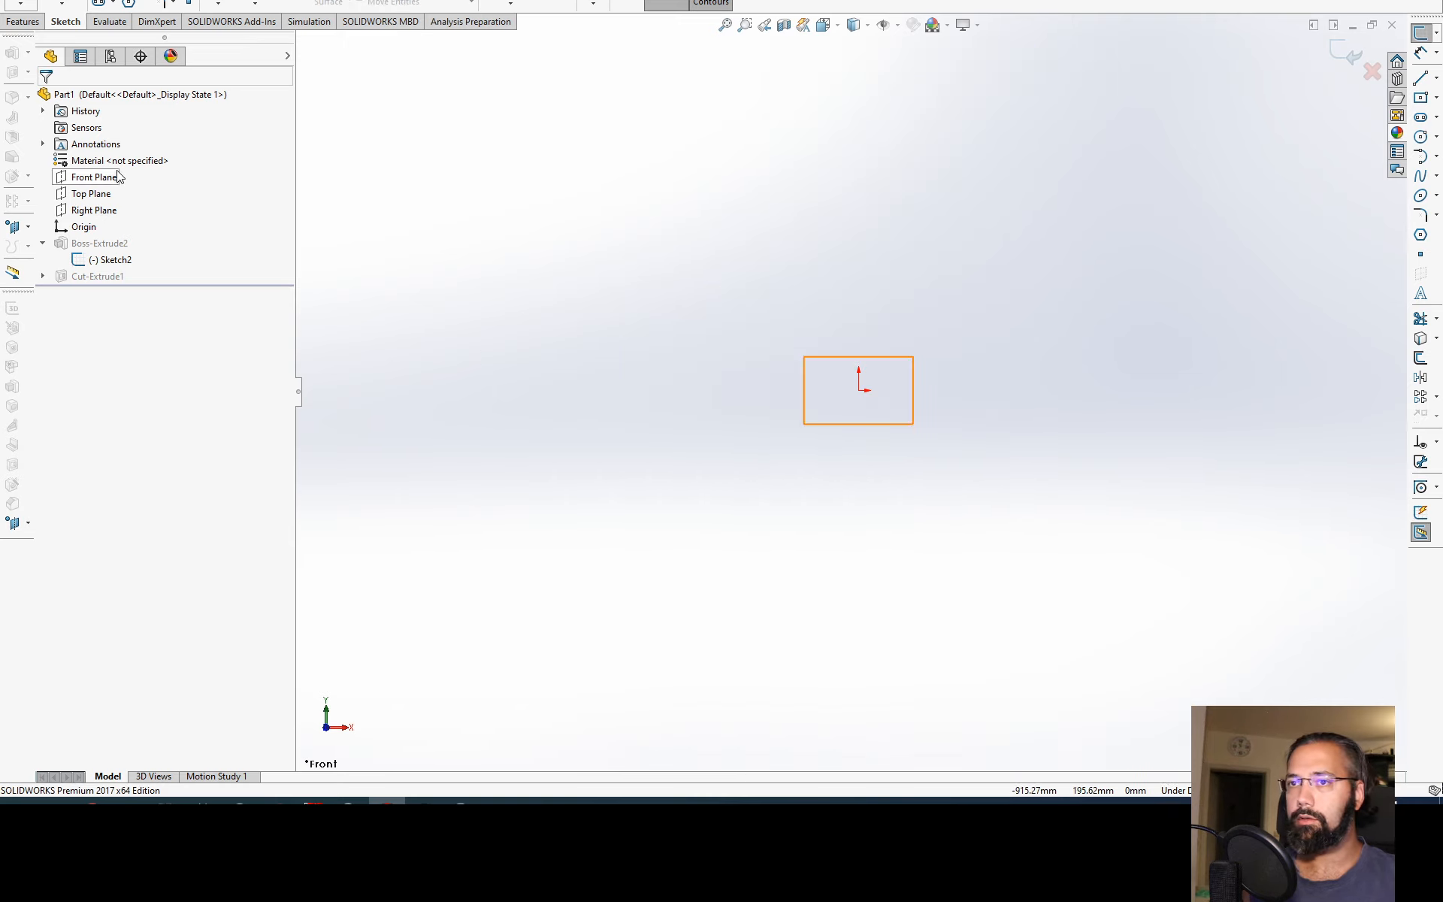
# Step: Sketch a center rectangle centred on the origin
pyautogui.click(99, 1)
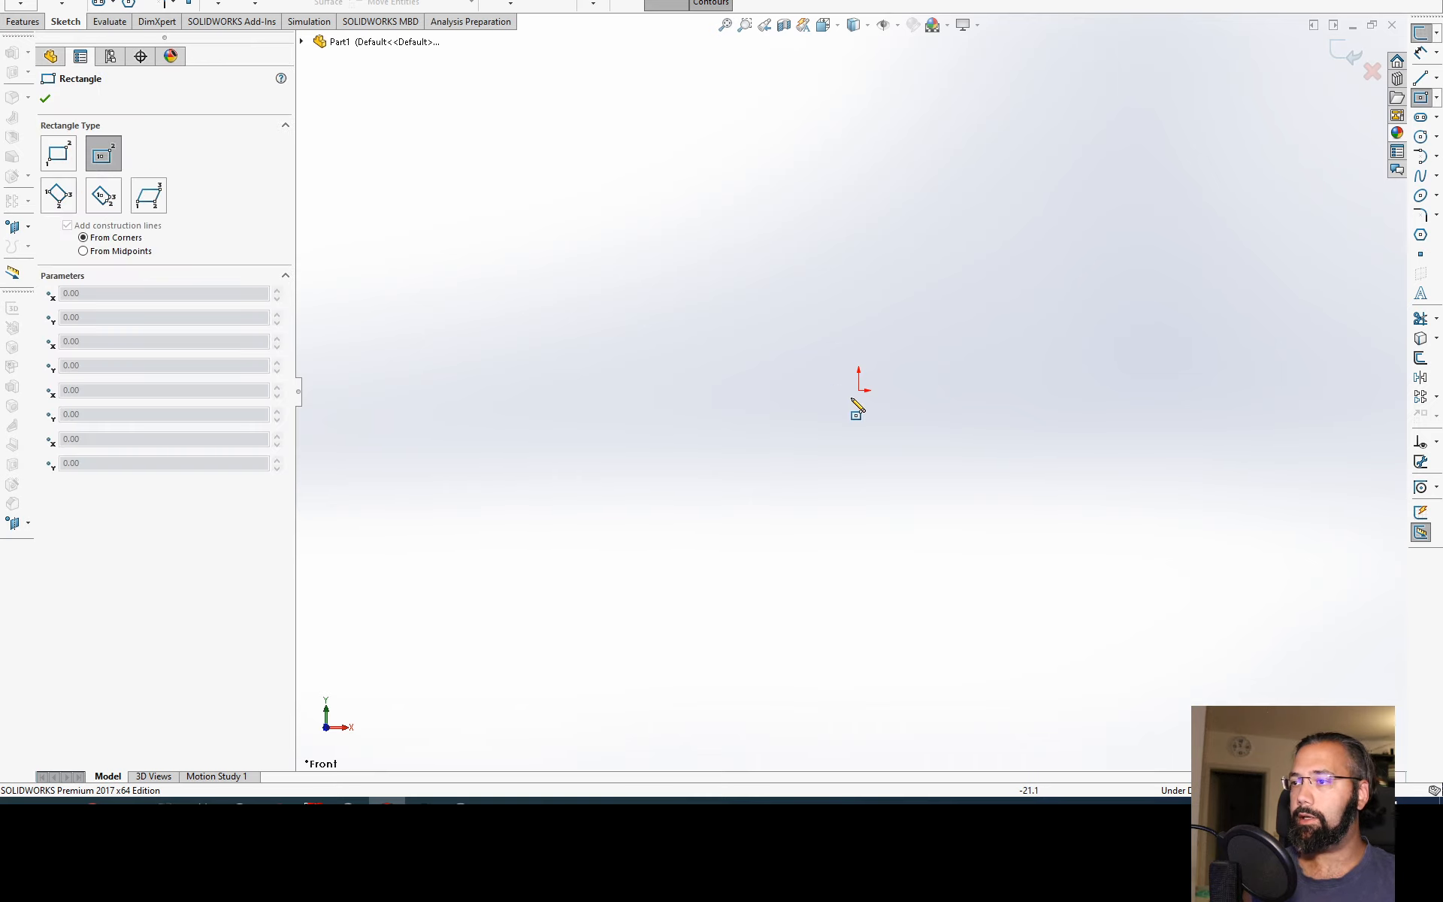
pyautogui.click(858, 390)
pyautogui.click(986, 475)
pyautogui.press('Escape')
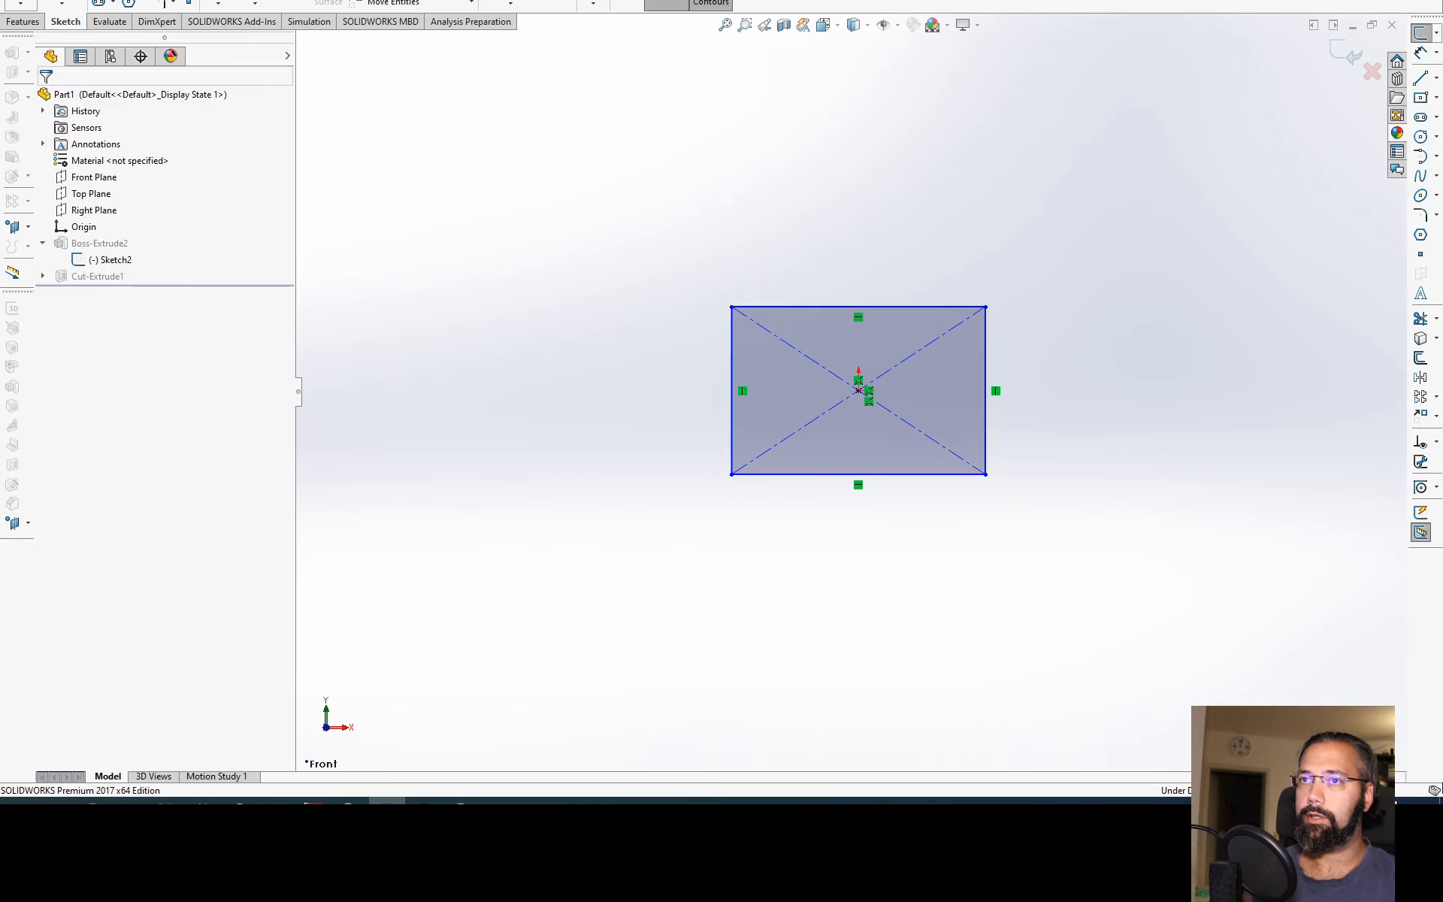
pyautogui.click(142, 2)
pyautogui.click(218, 3)
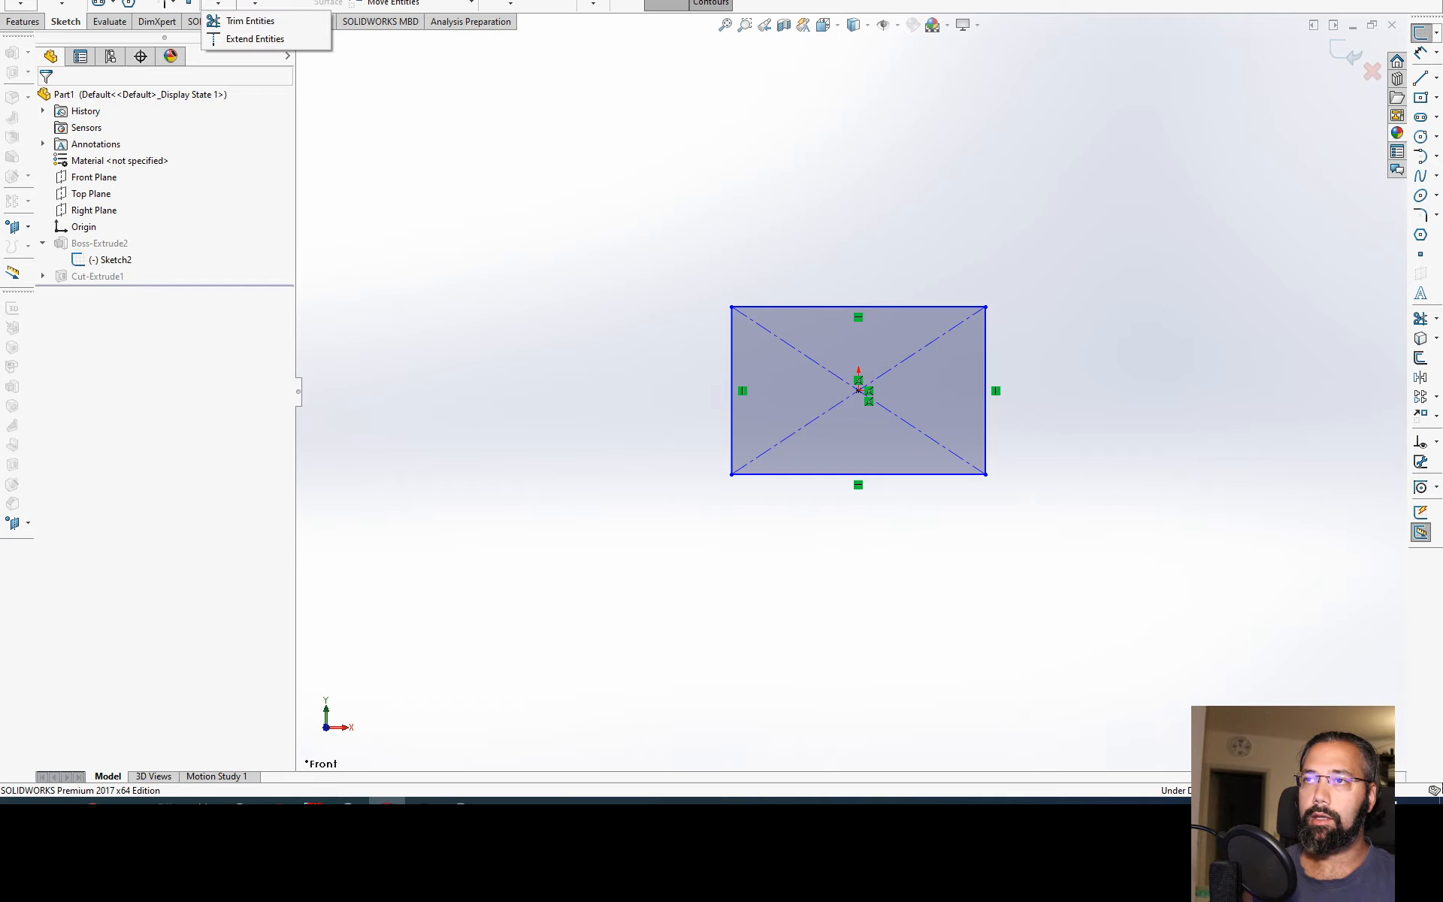
pyautogui.doubleClick(286, 0)
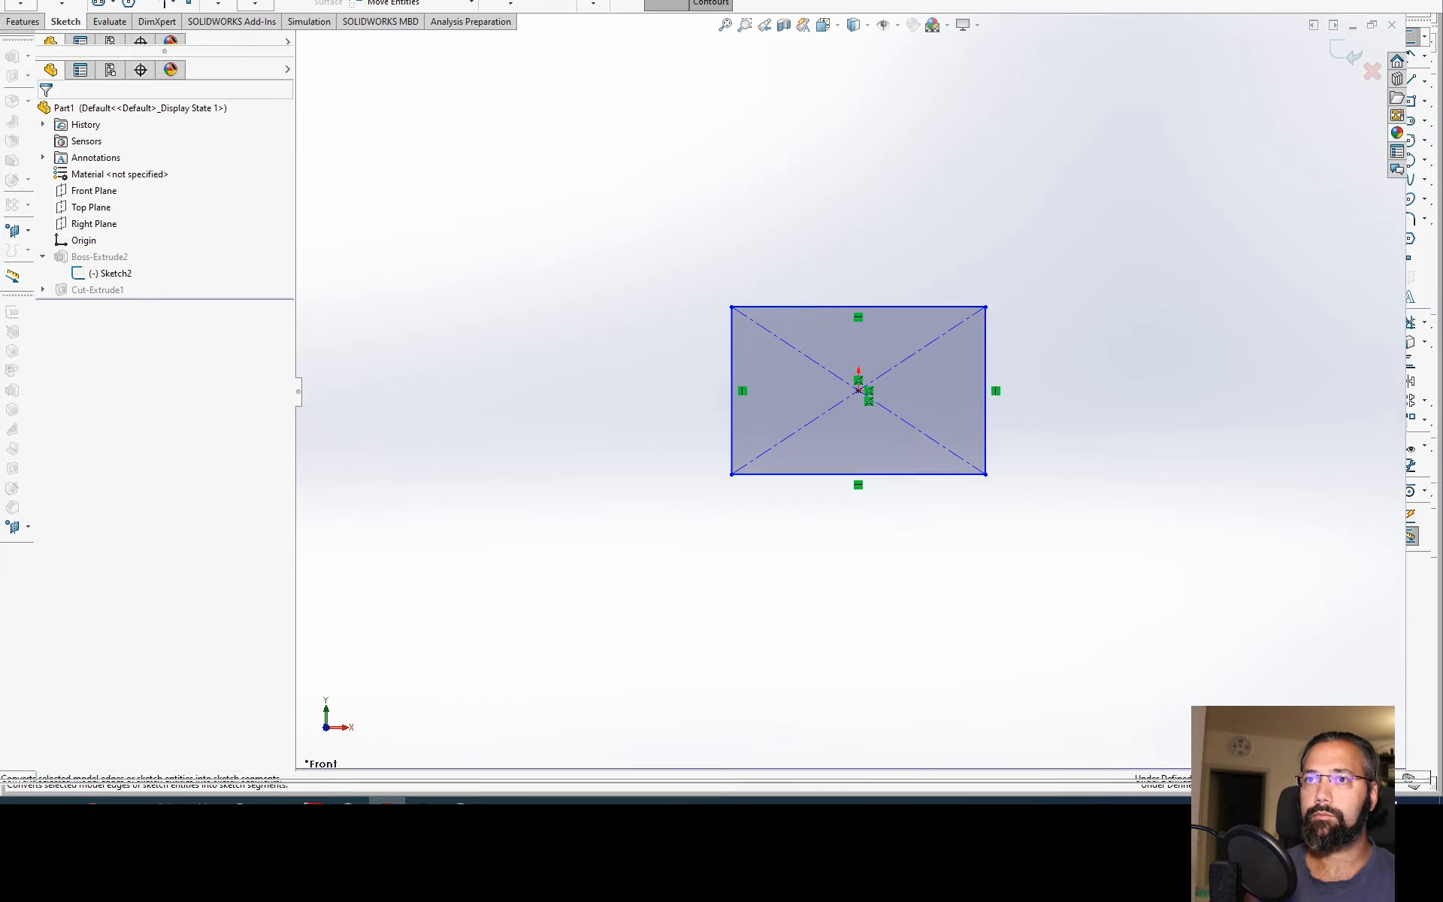
pyautogui.click(99, 3)
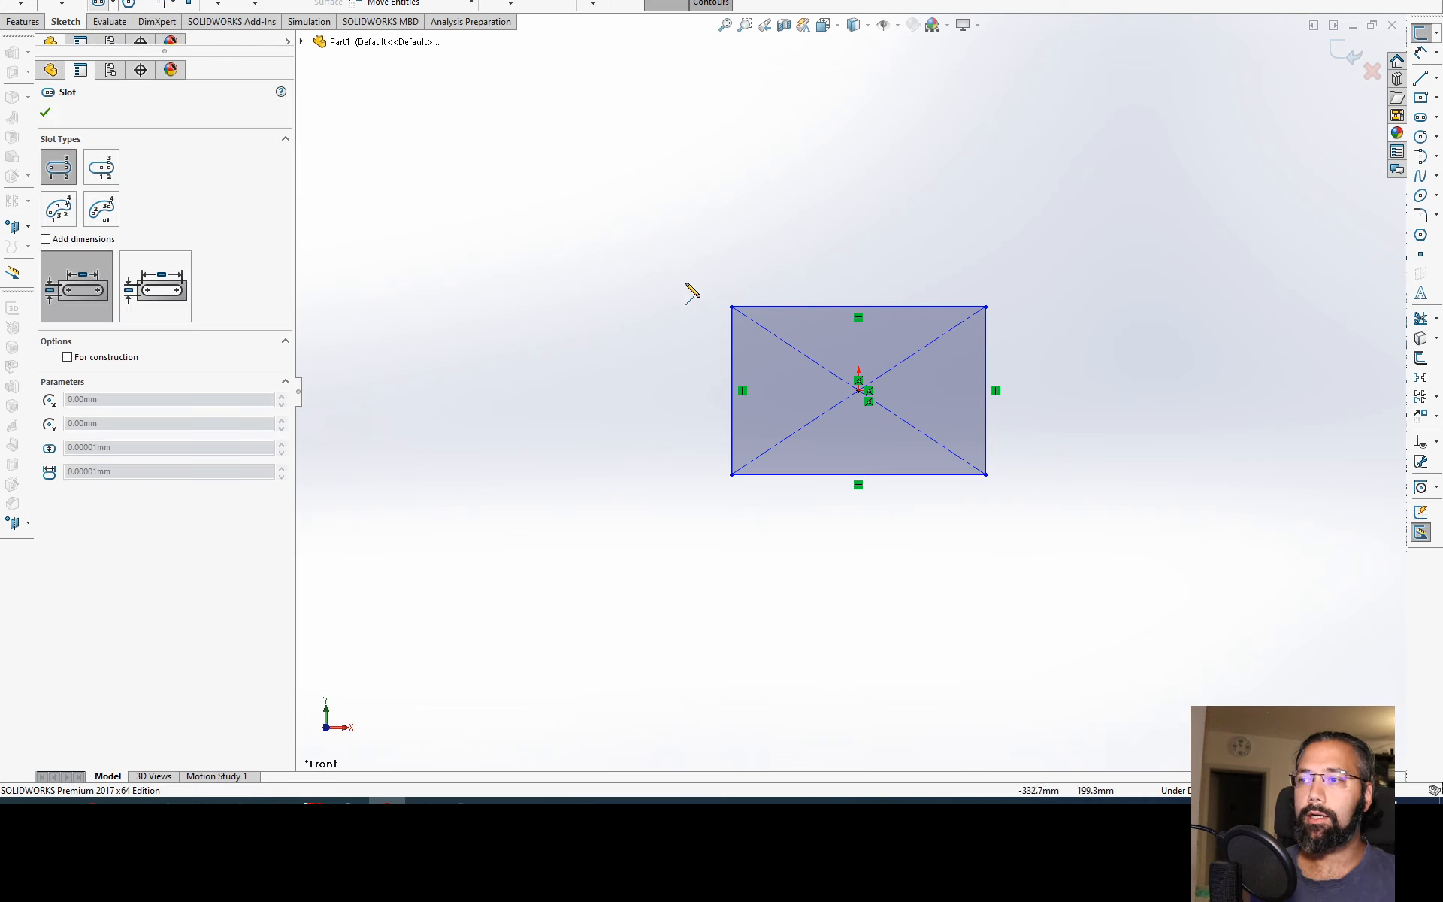
pyautogui.click(858, 390)
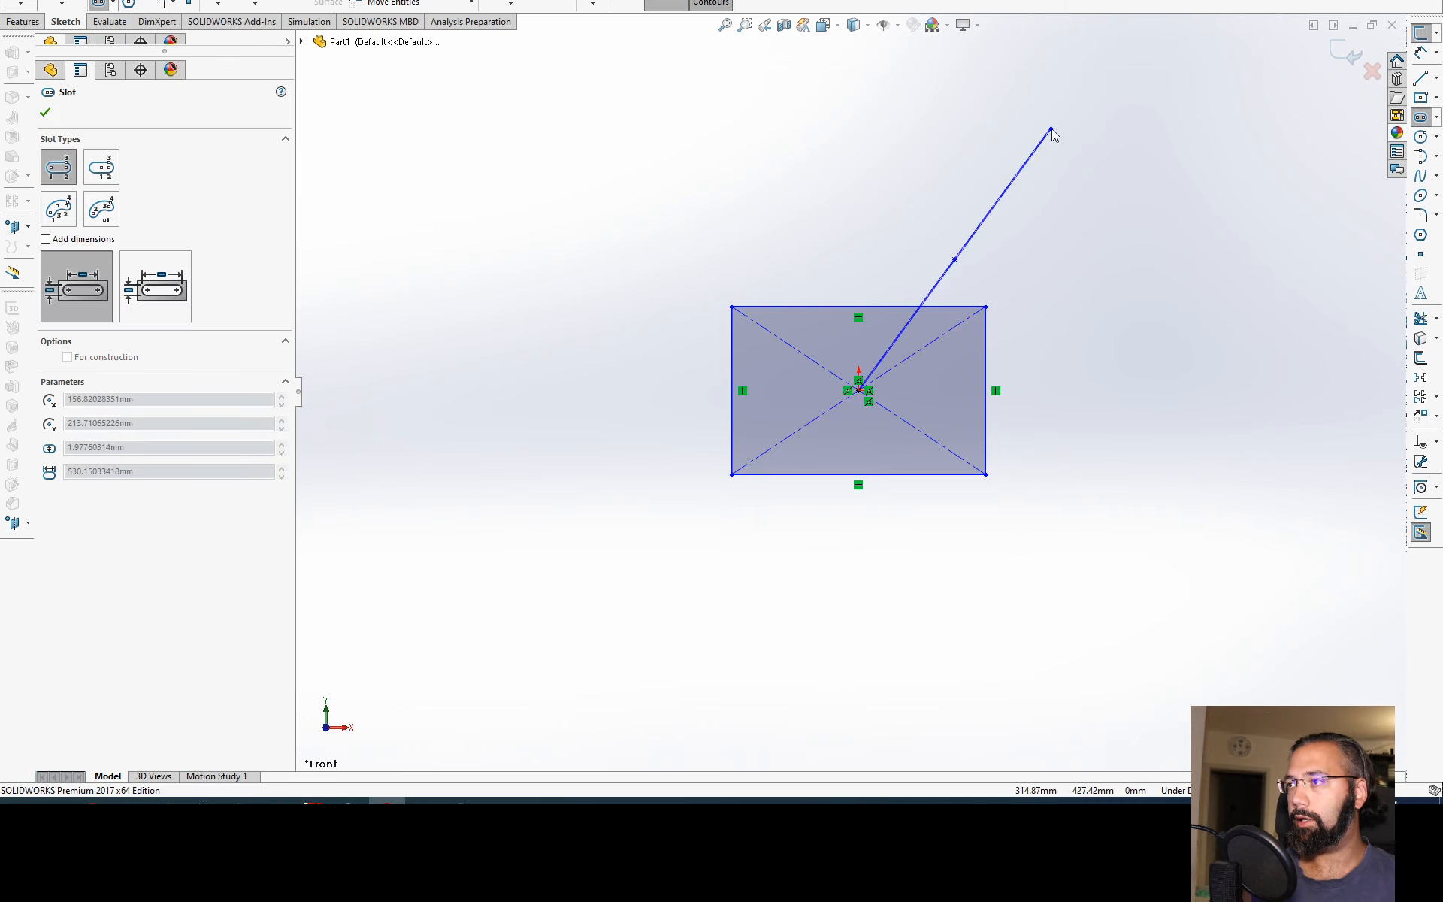
pyautogui.click(1050, 130)
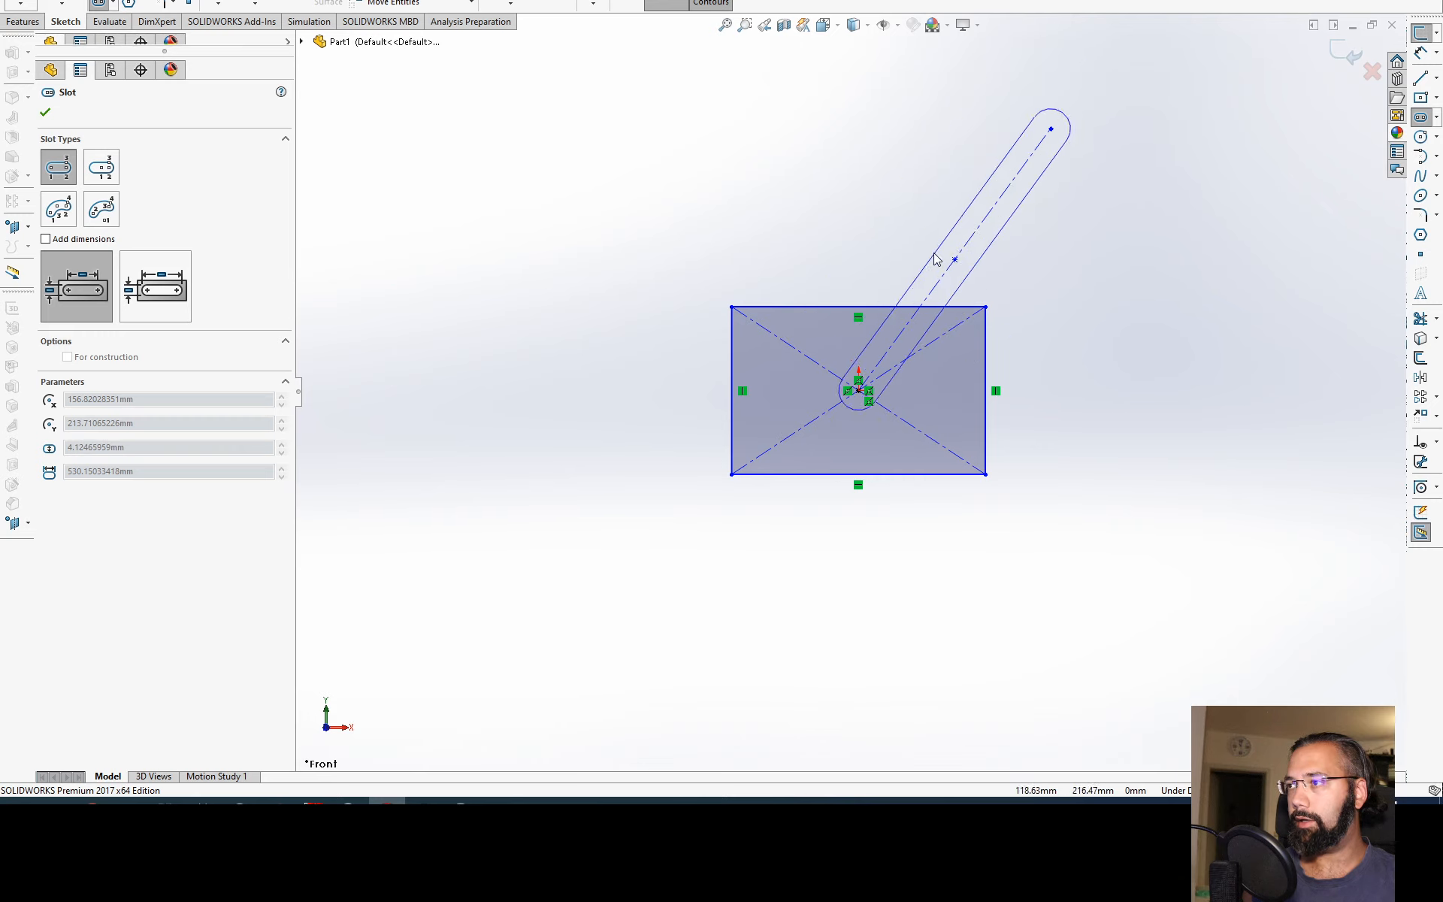
pyautogui.press('Escape')
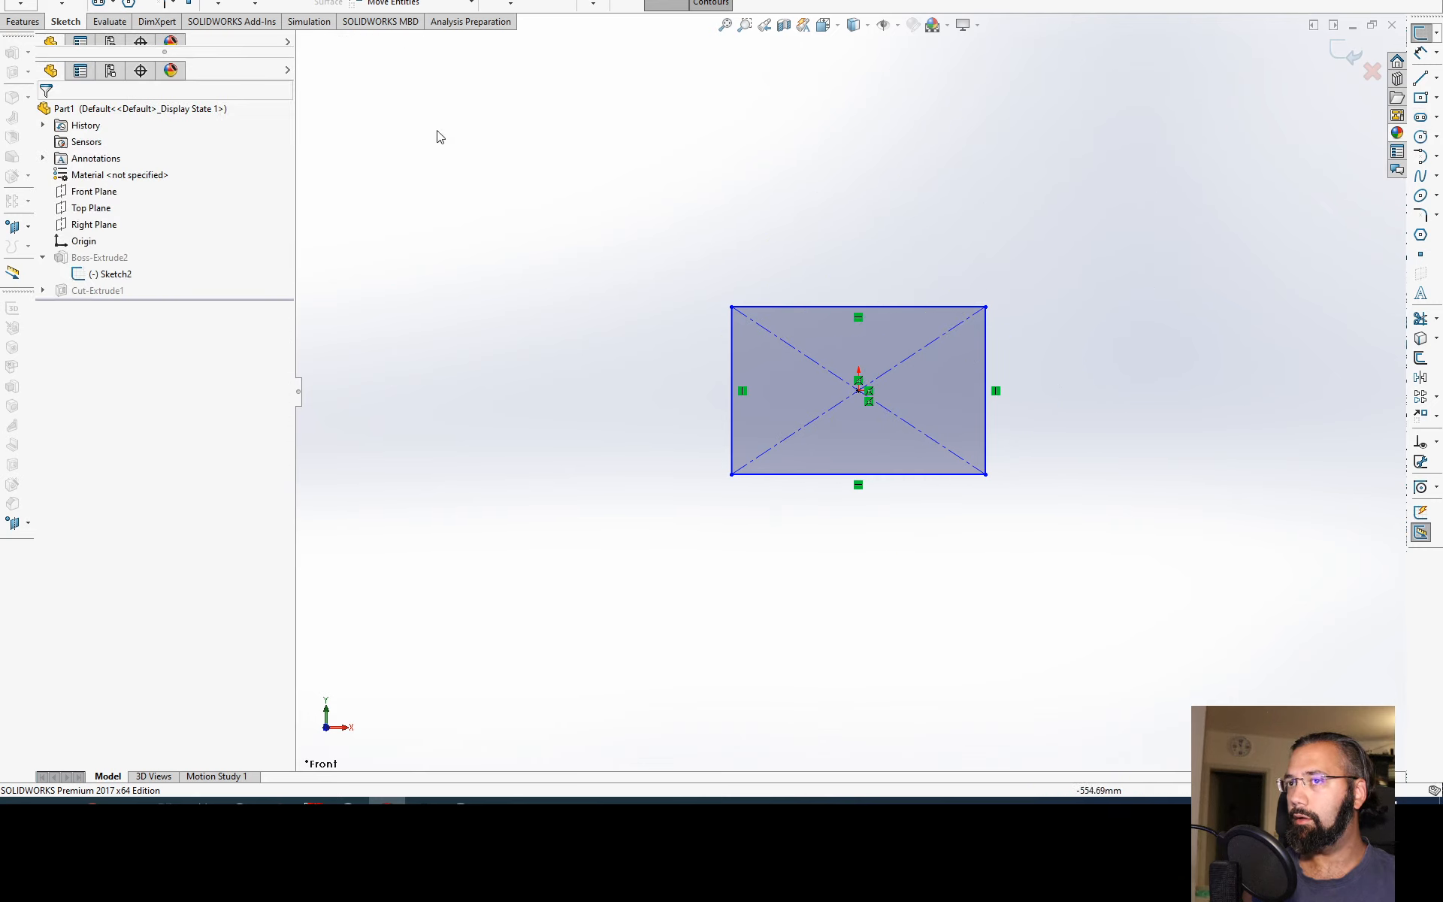
# Step: Sketch a horizontal straight slot starting at the origin, about 411 mm between arc centres and about 207 mm wide
pyautogui.click(100, 3)
pyautogui.click(858, 390)
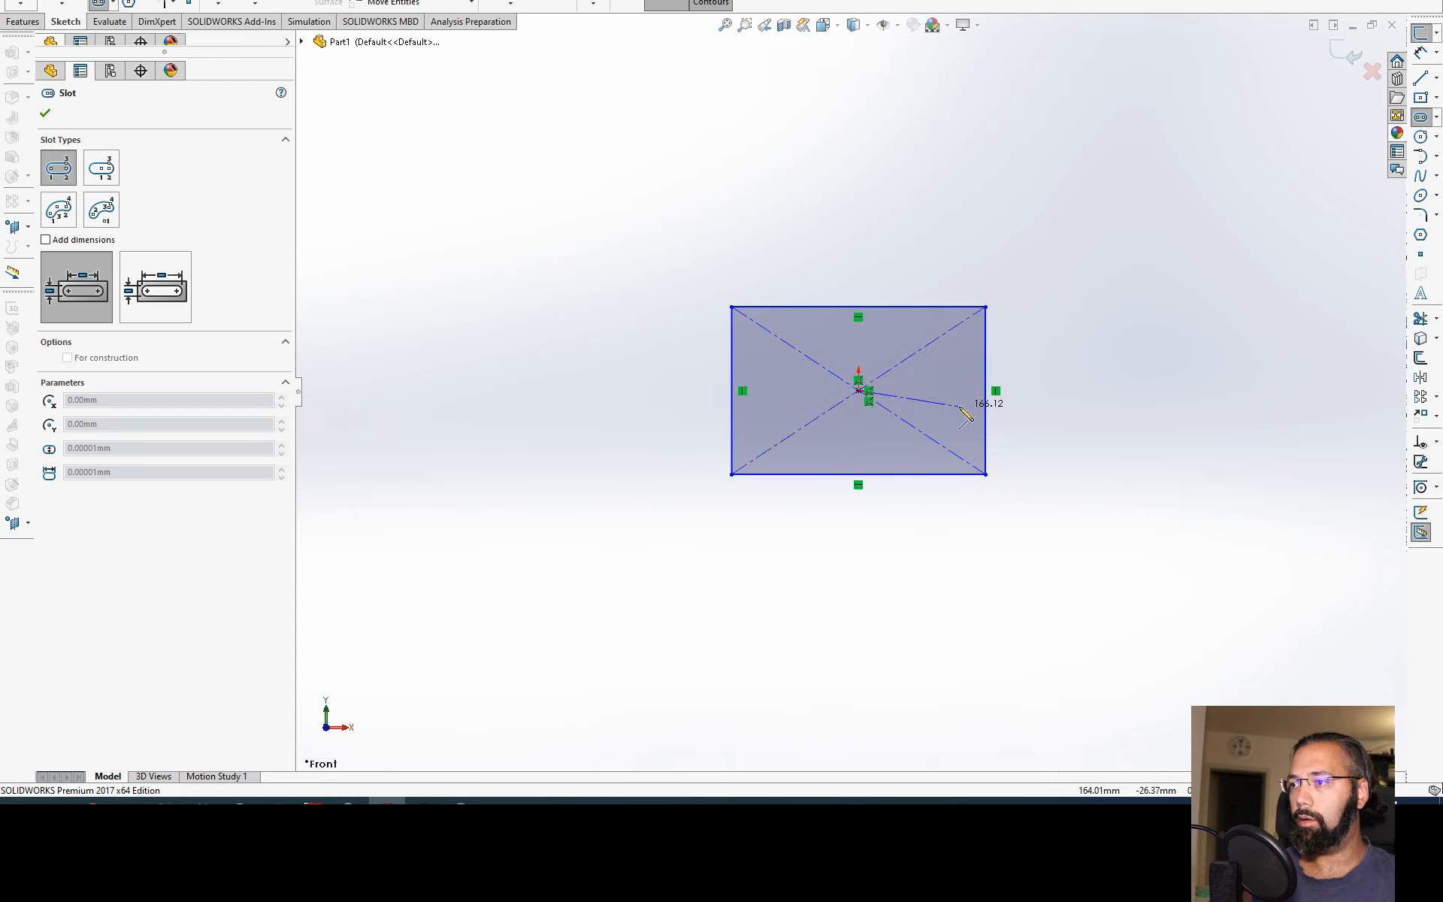
pyautogui.click(1111, 390)
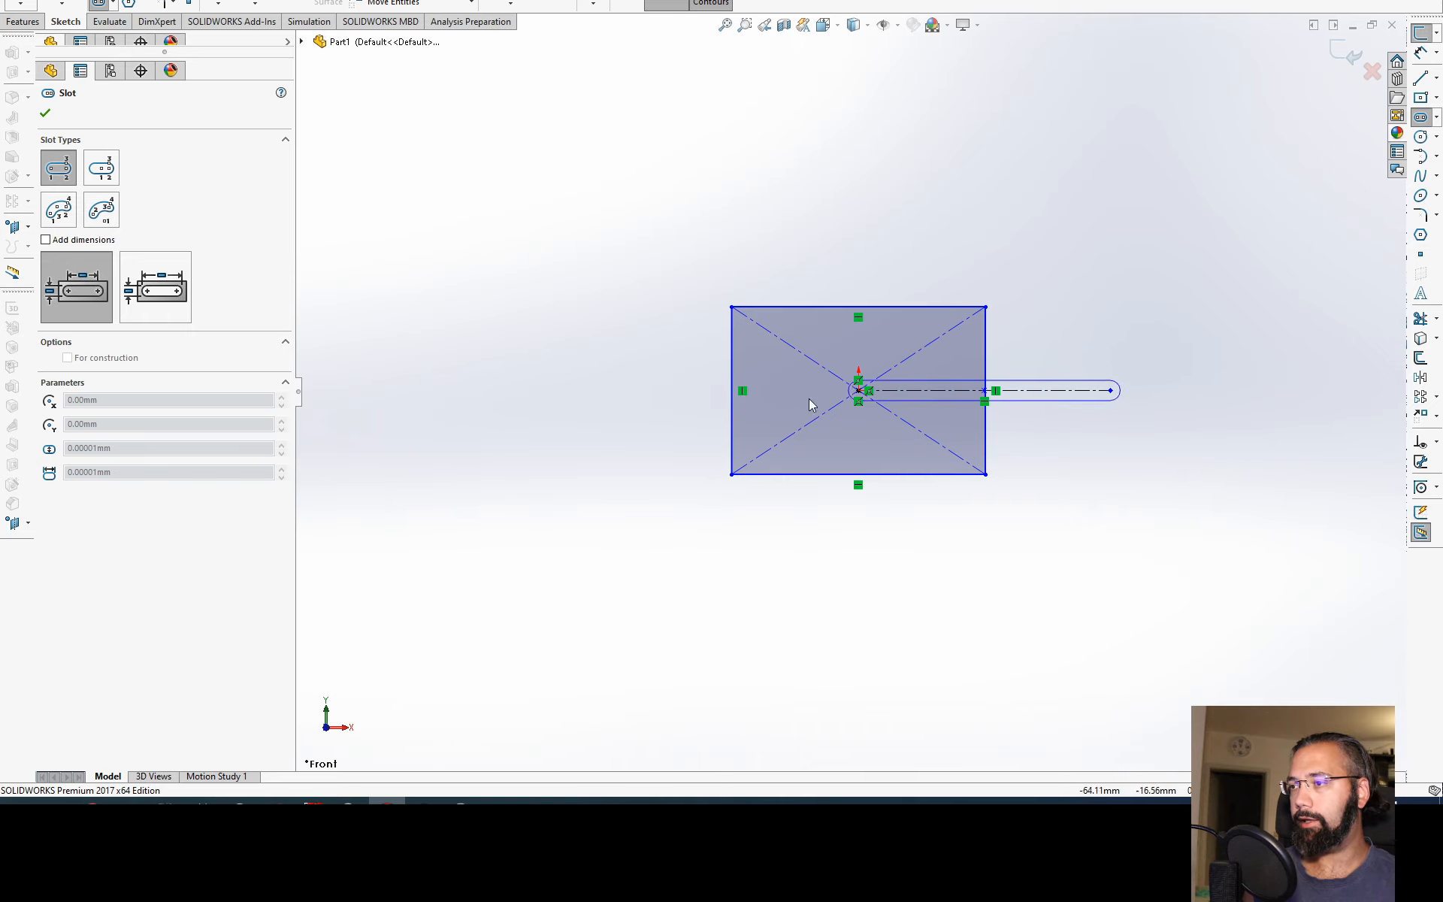
pyautogui.click(958, 376)
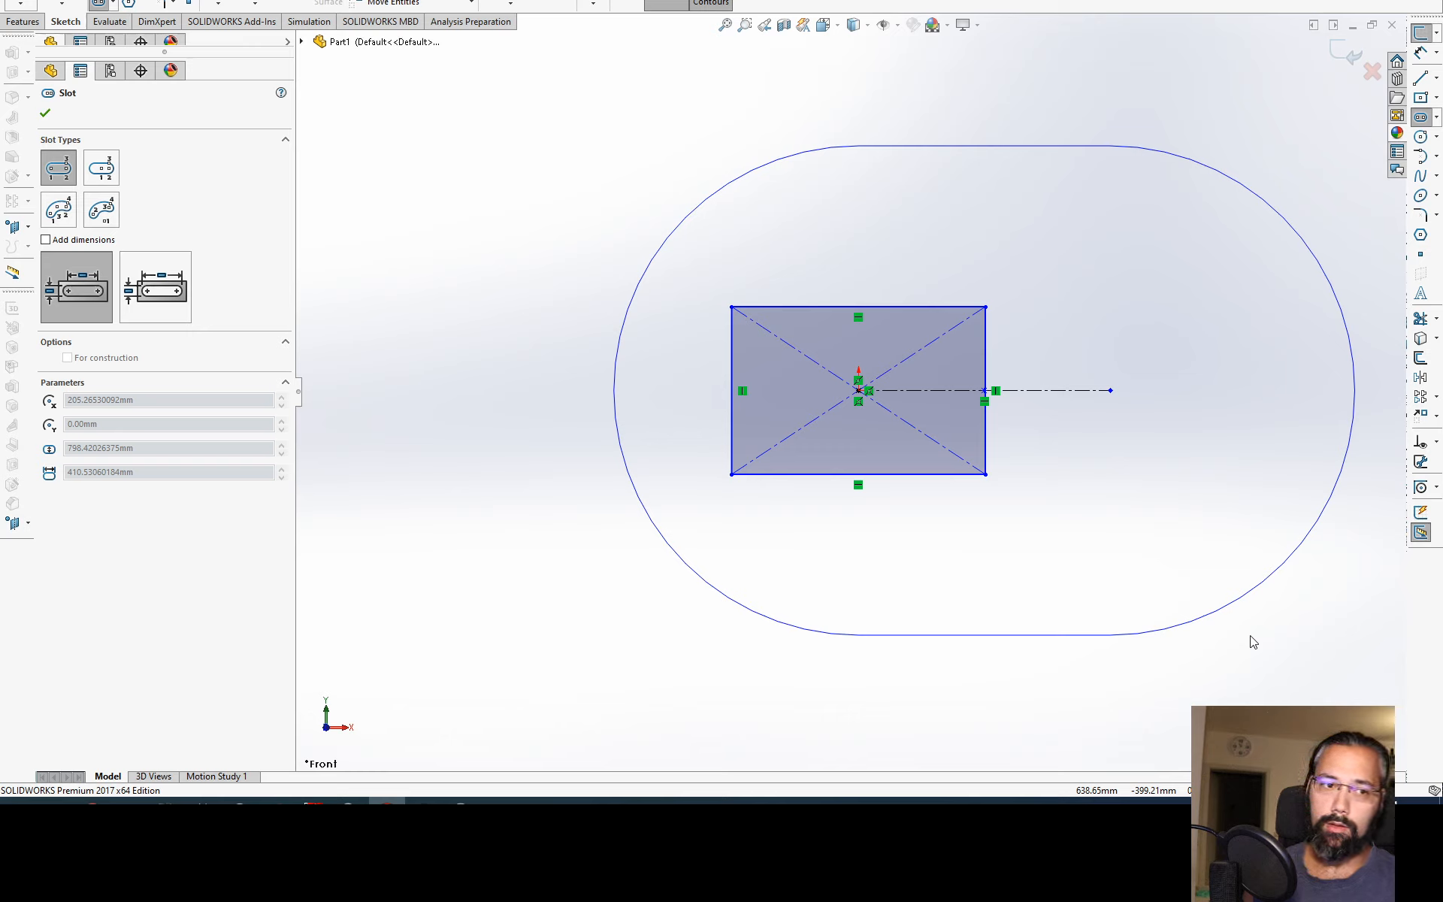
pyautogui.click(1199, 453)
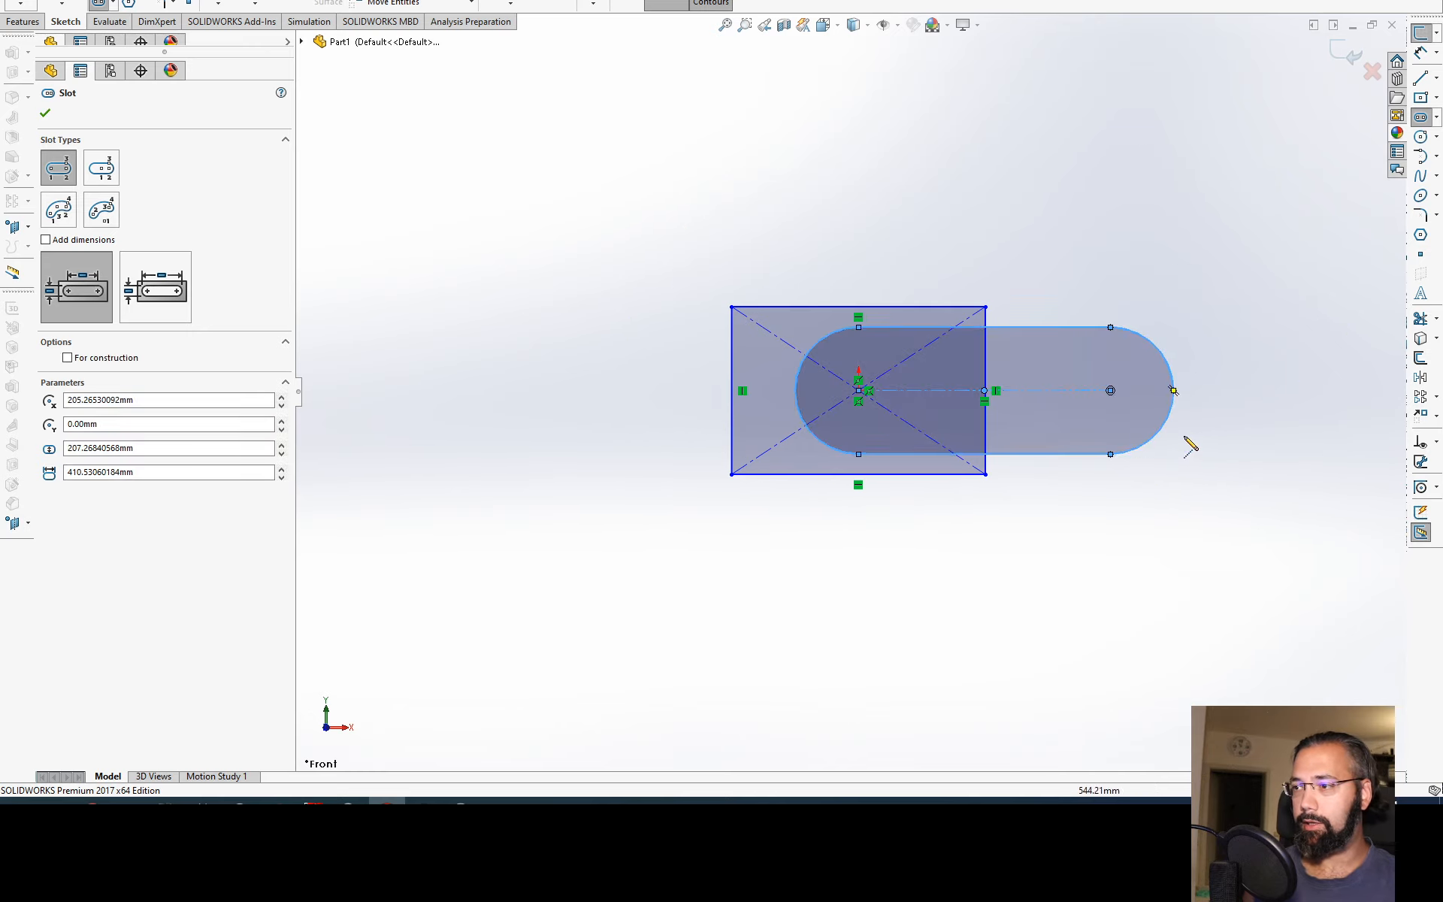
# Step: Dimension the slot's end-arc radius and its straight edge length, keeping the drawn values
pyautogui.press('d')
pyautogui.click(1164, 426)
pyautogui.click(1239, 558)
pyautogui.press('Escape')
pyautogui.press('Escape')
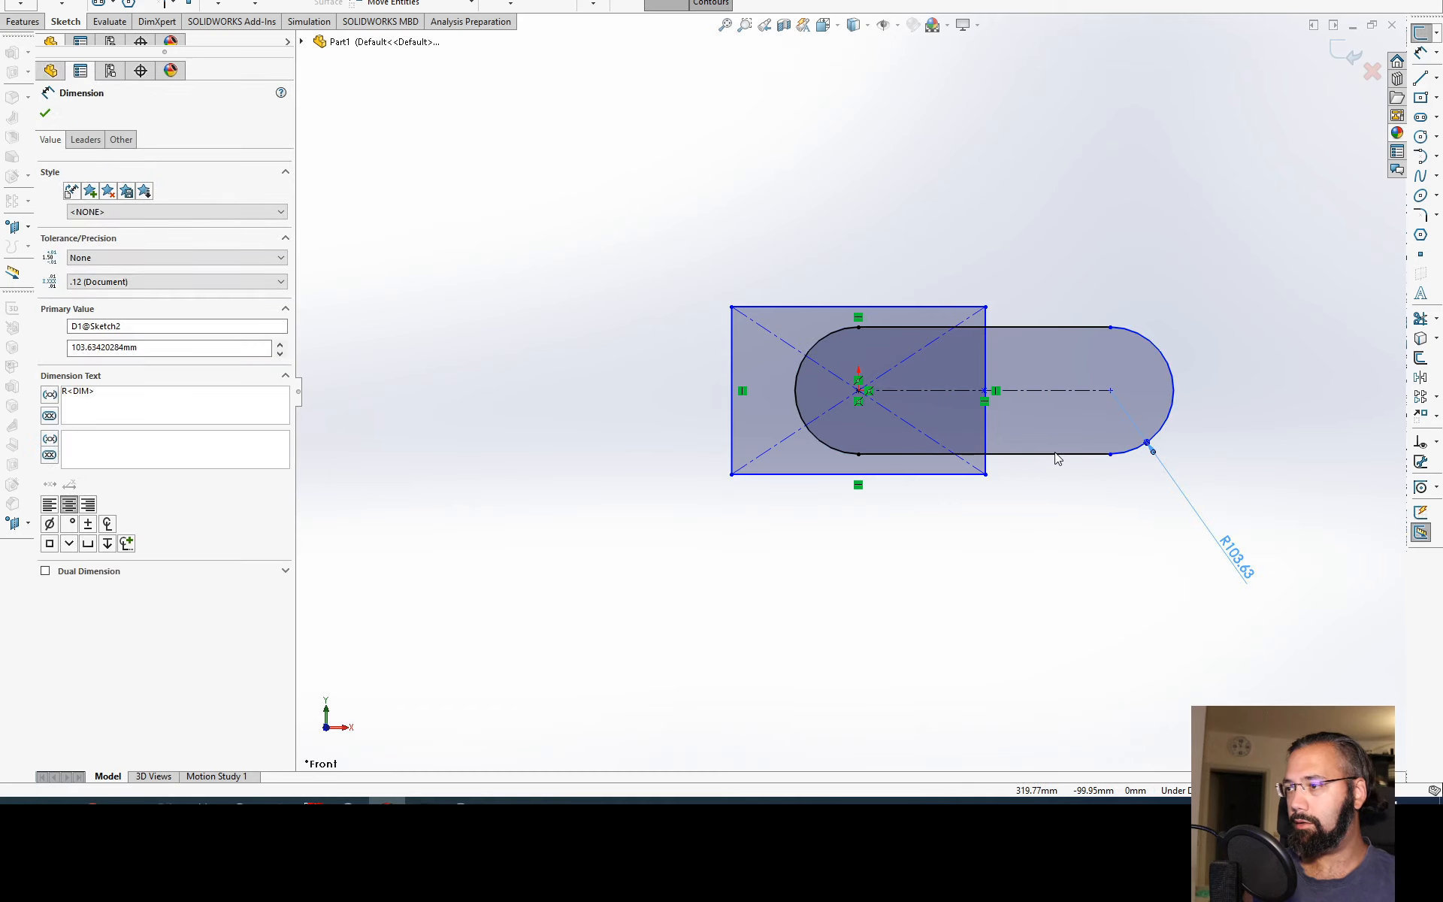
pyautogui.click(1056, 453)
pyautogui.press('d')
pyautogui.click(1111, 587)
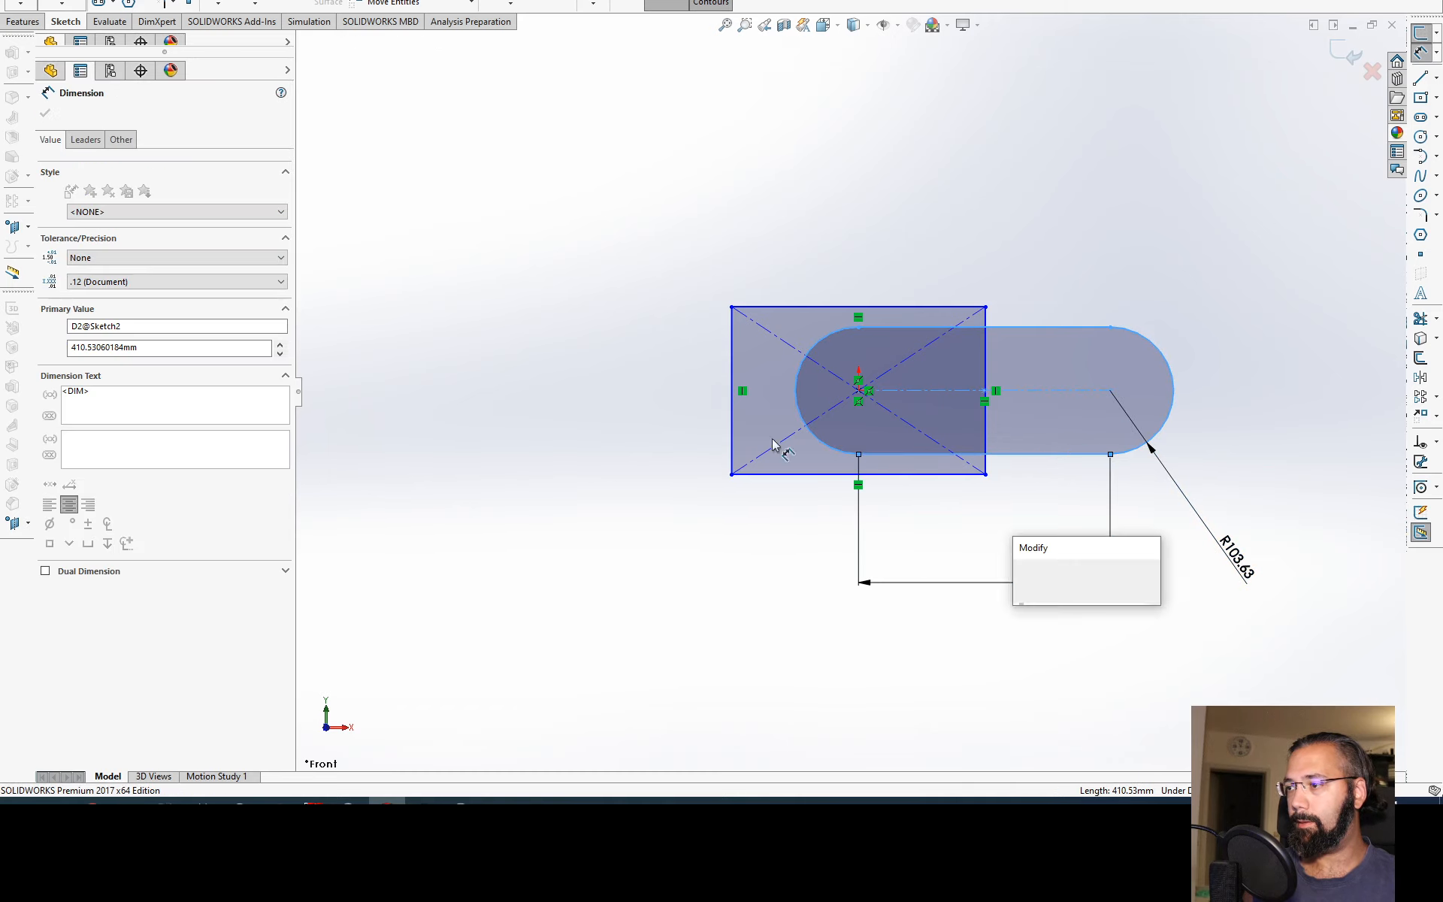
pyautogui.press('Return')
pyautogui.press('Escape')
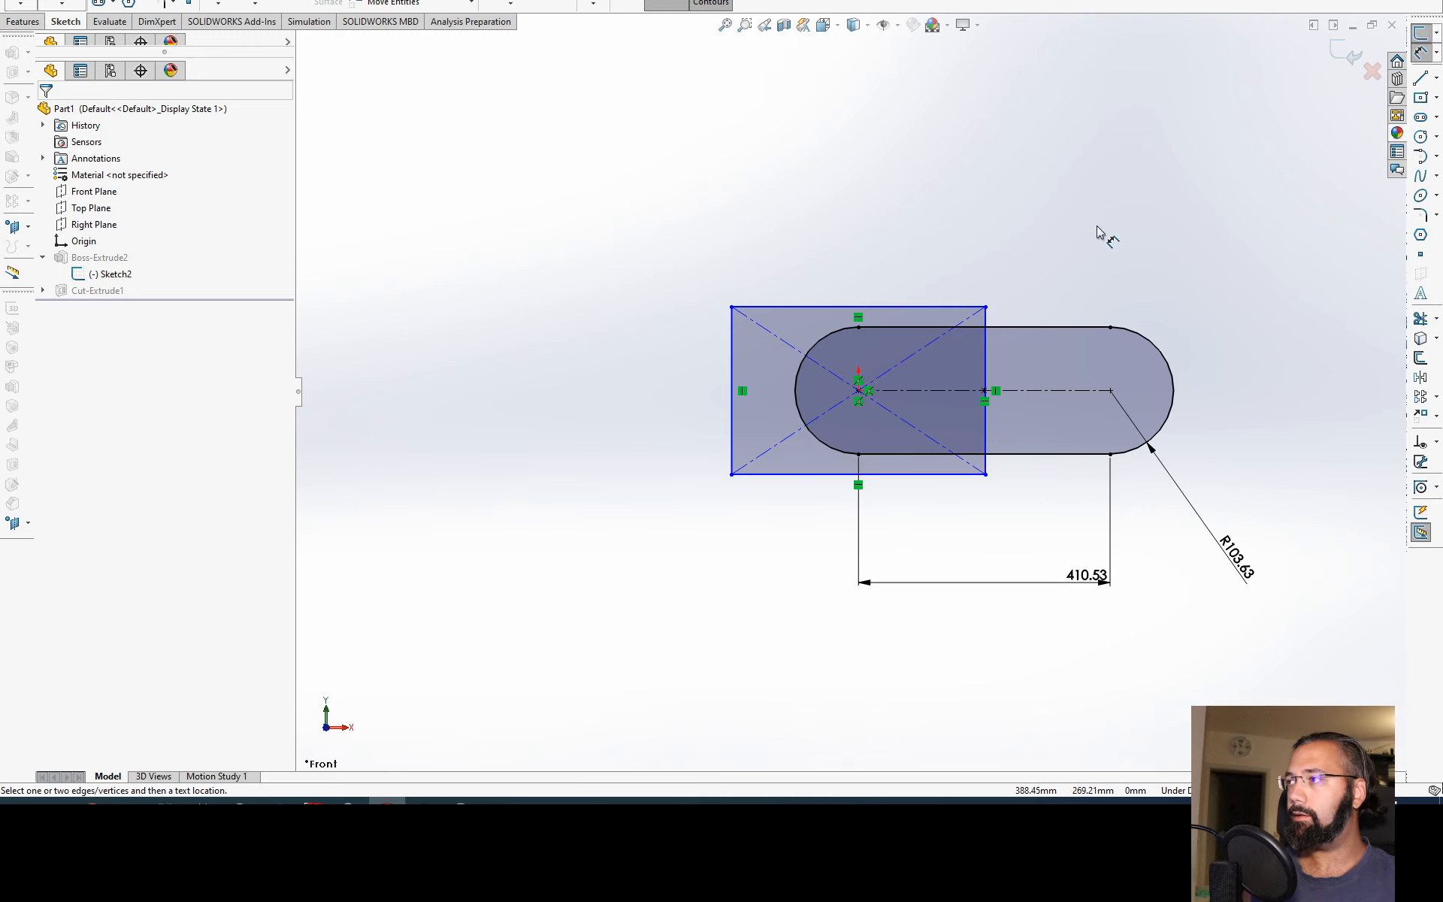
# Step: Delete all the sketch geometry and draw a center rectangle about 316 by 315 mm centred on the origin
pyautogui.moveTo(1315, 237); pyautogui.dragTo(677, 556)
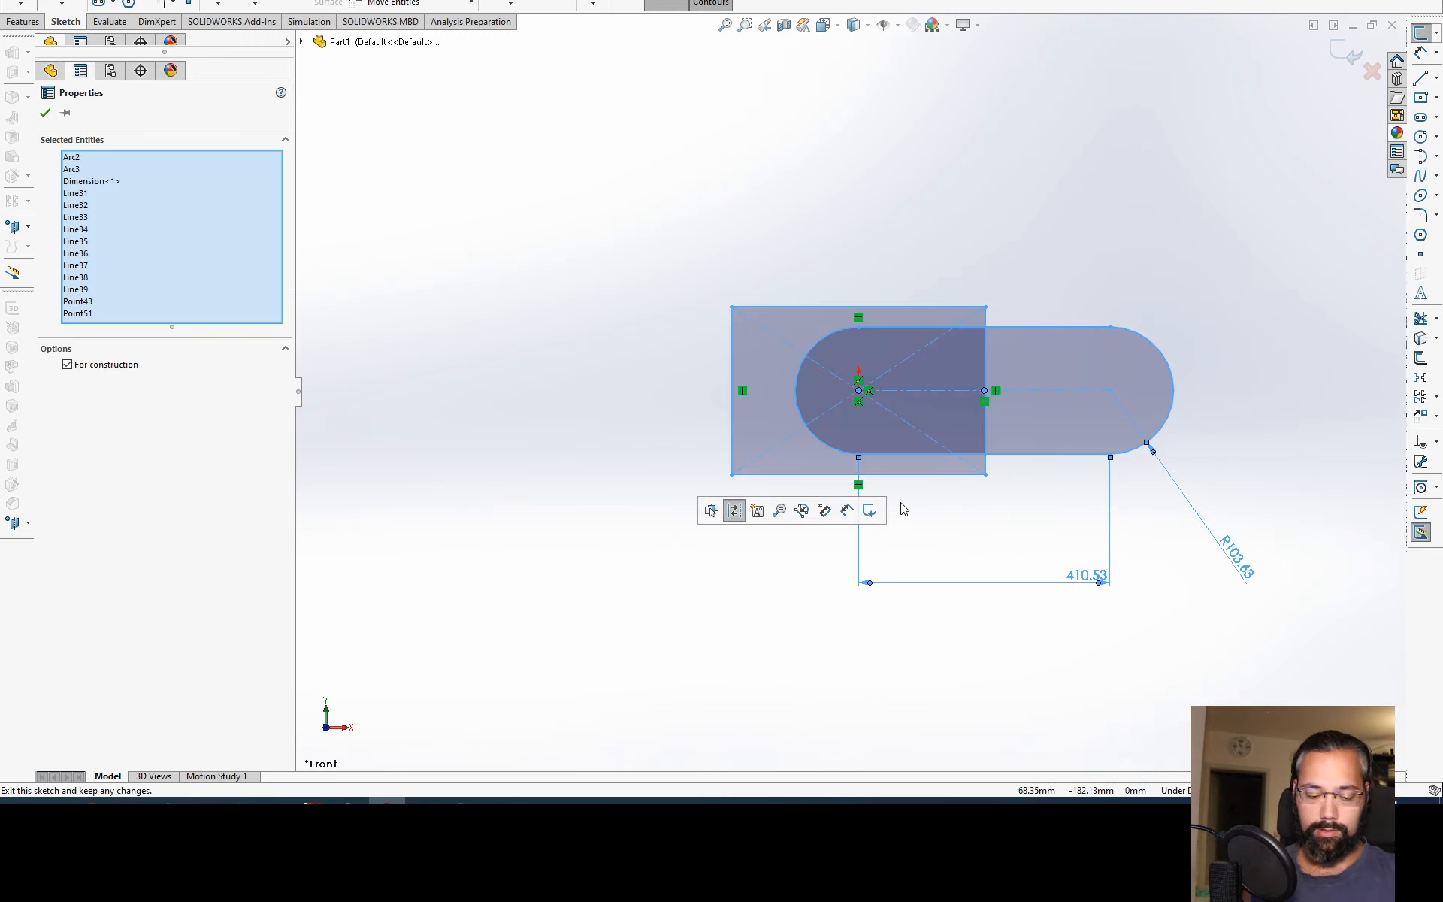
pyautogui.press('Delete')
pyautogui.click(98, 0)
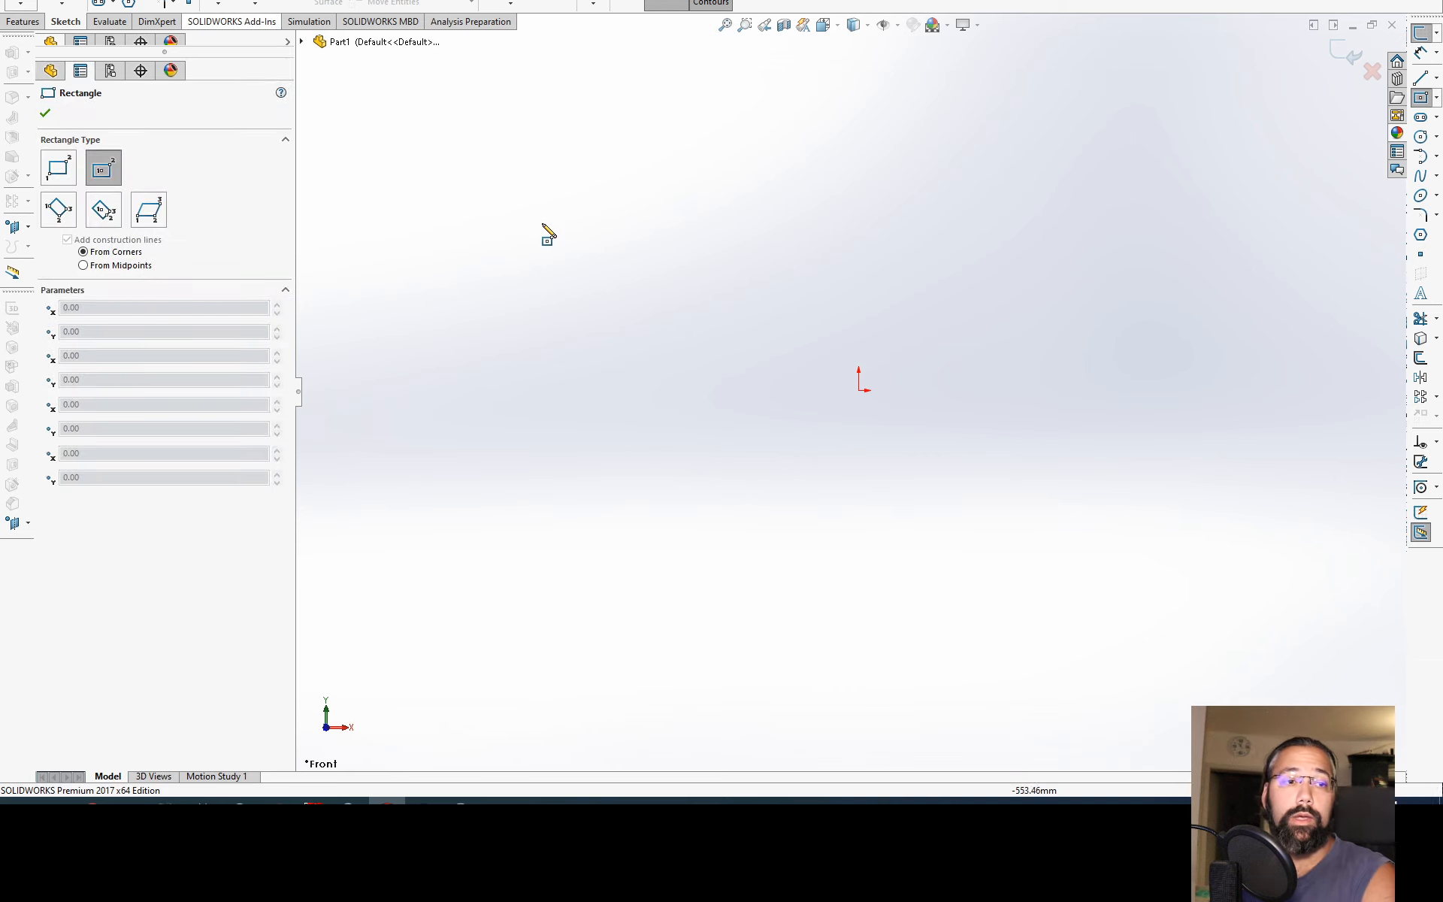
pyautogui.click(859, 390)
pyautogui.click(956, 487)
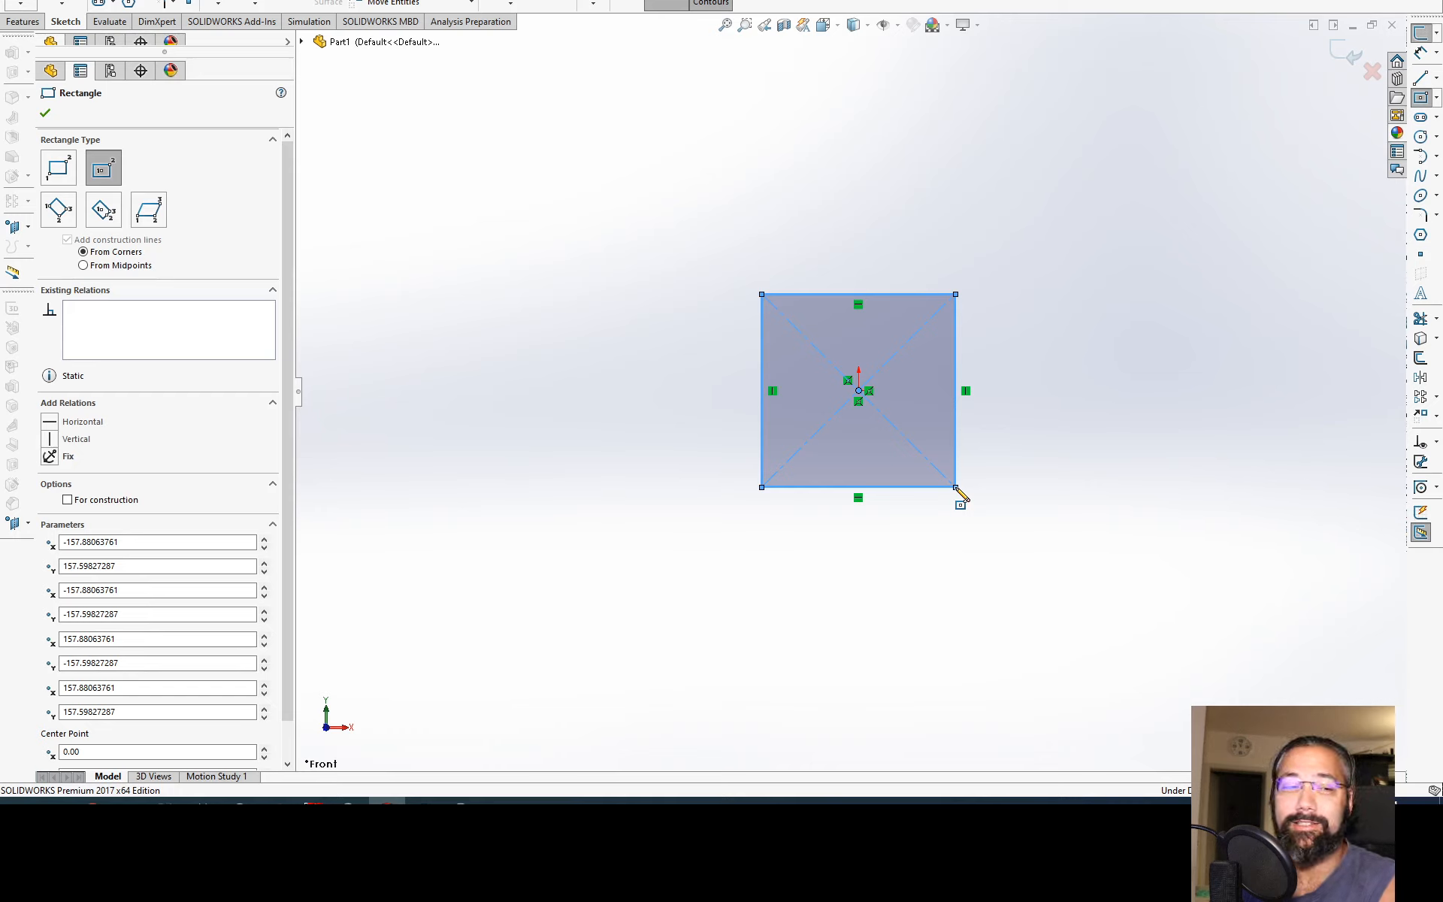
pyautogui.press('Escape')
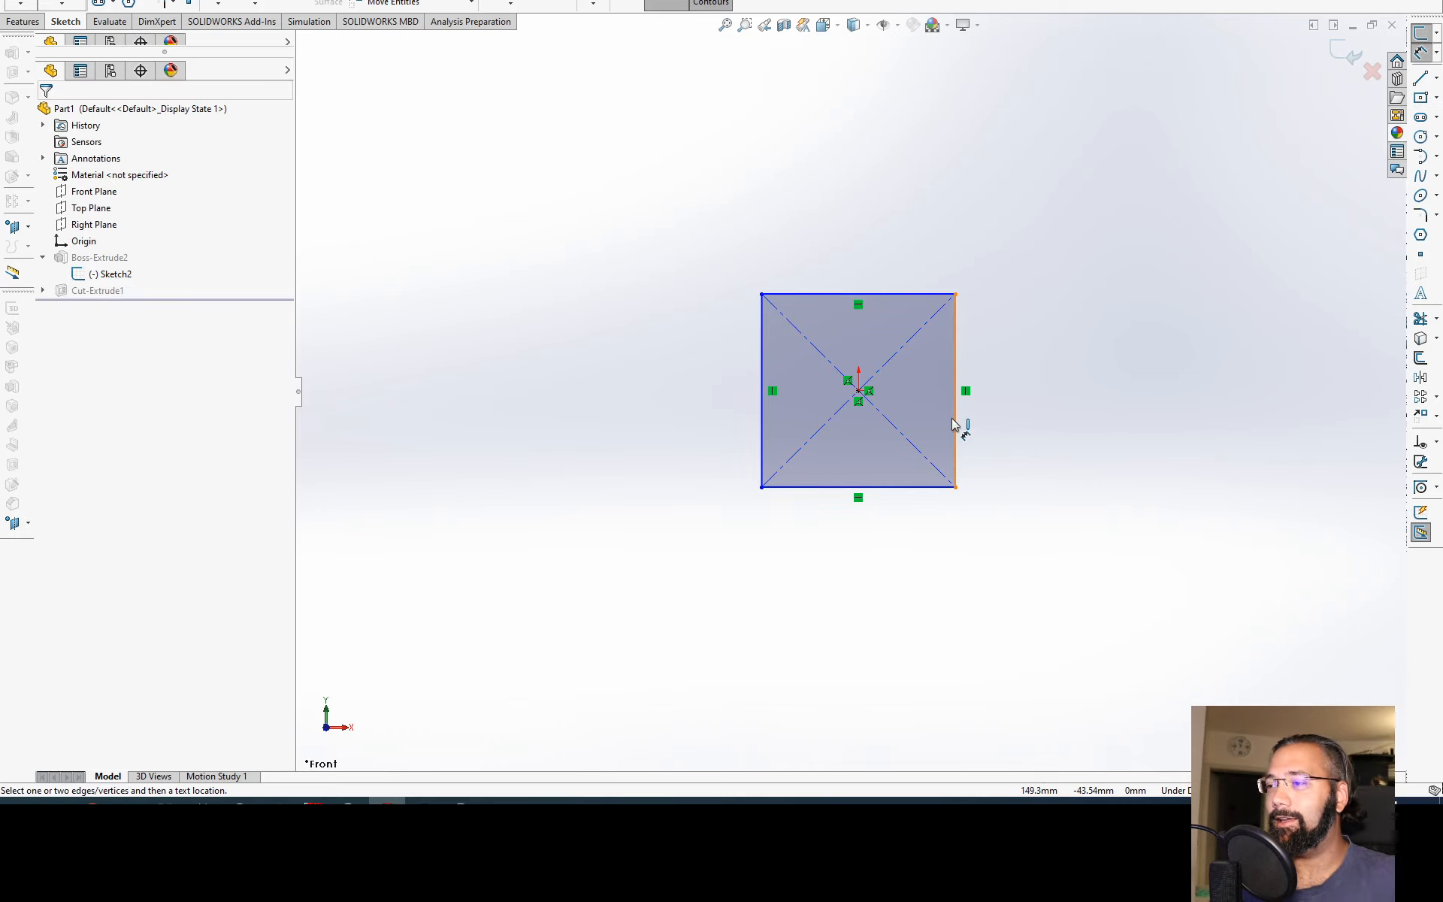
# Step: Delete the whole center rectangle and sketch a circle centred at about X -357, Y 198 mm
pyautogui.moveTo(1022, 239); pyautogui.dragTo(699, 569)
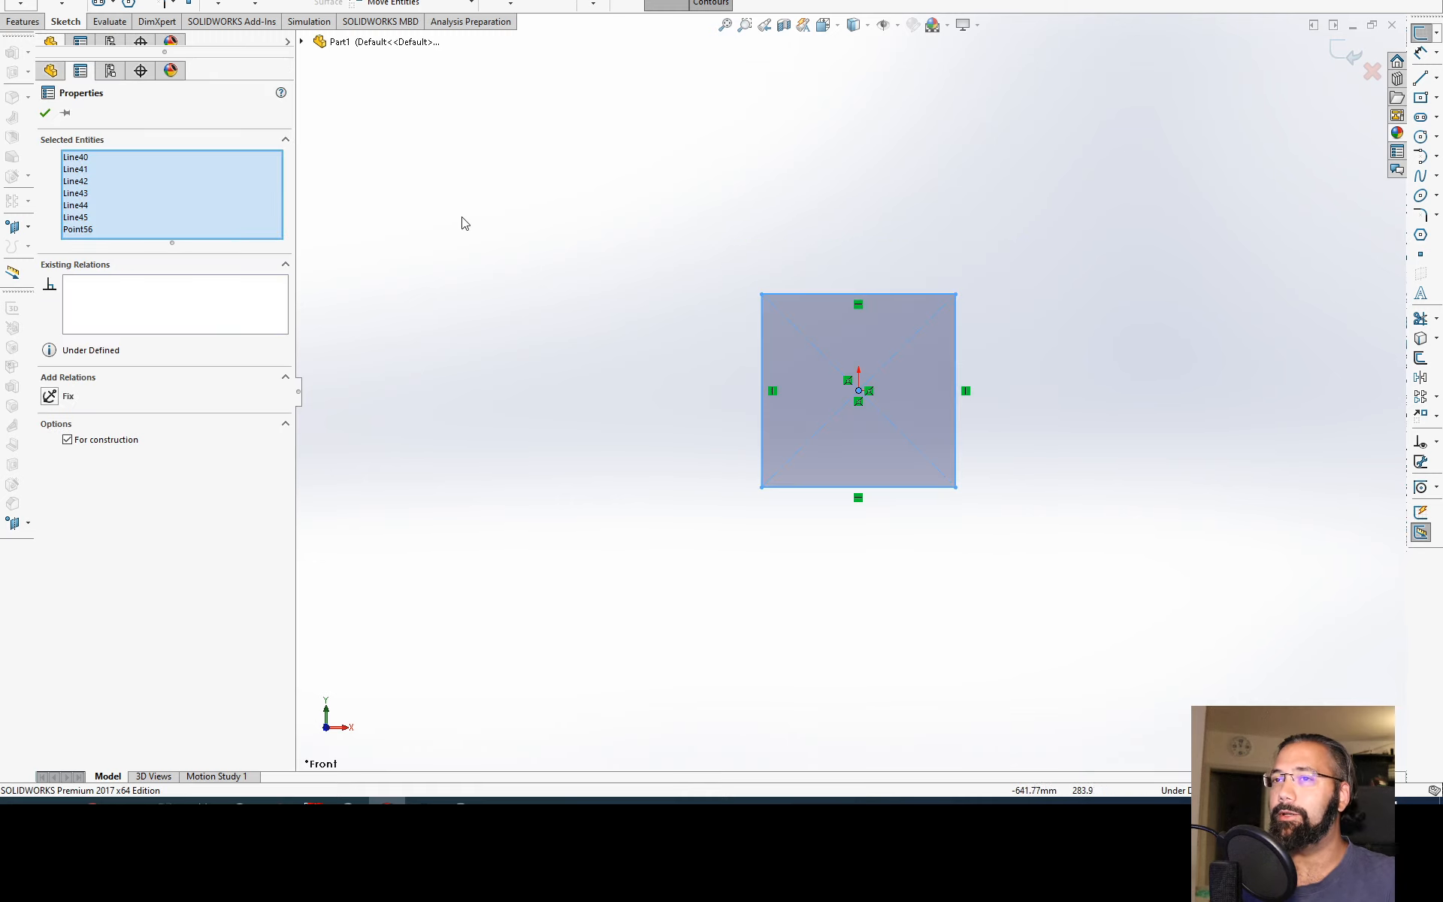
pyautogui.press('Delete')
pyautogui.press('l')
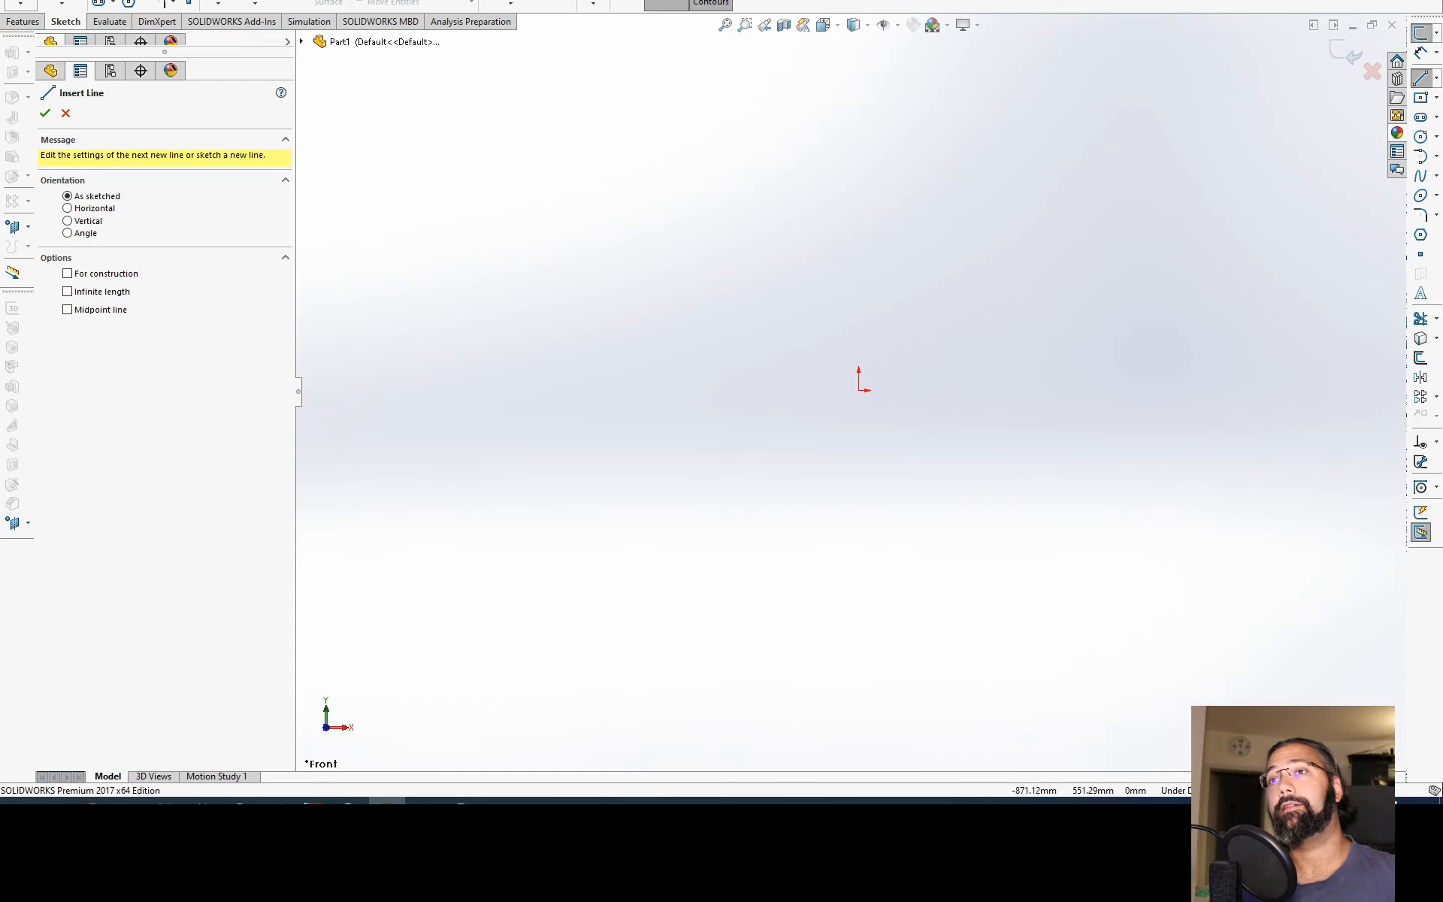
pyautogui.click(129, 0)
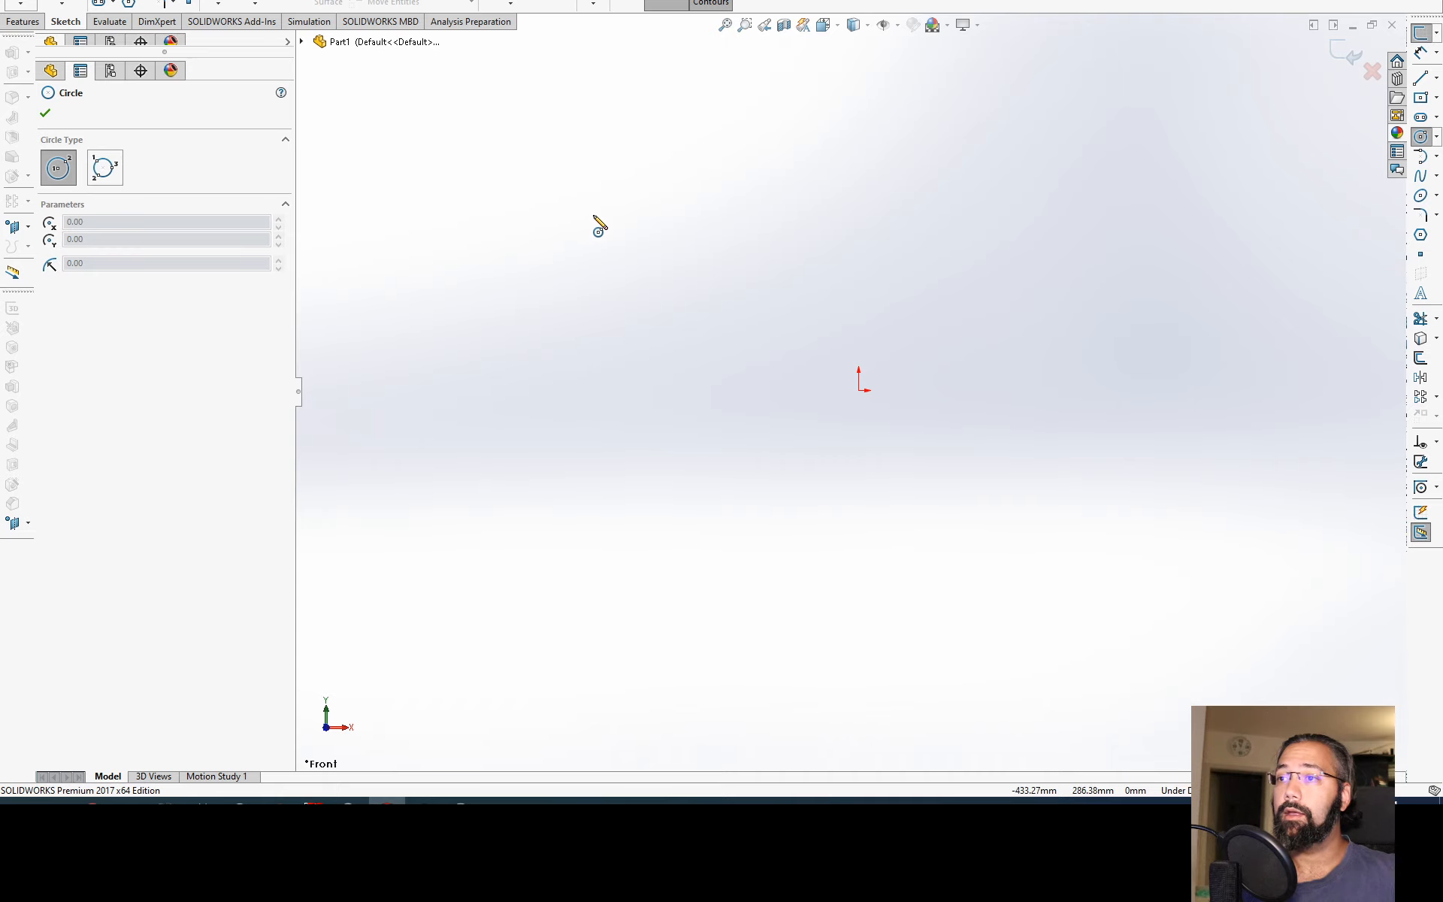
pyautogui.click(640, 269)
pyautogui.click(748, 345)
pyautogui.press('Escape')
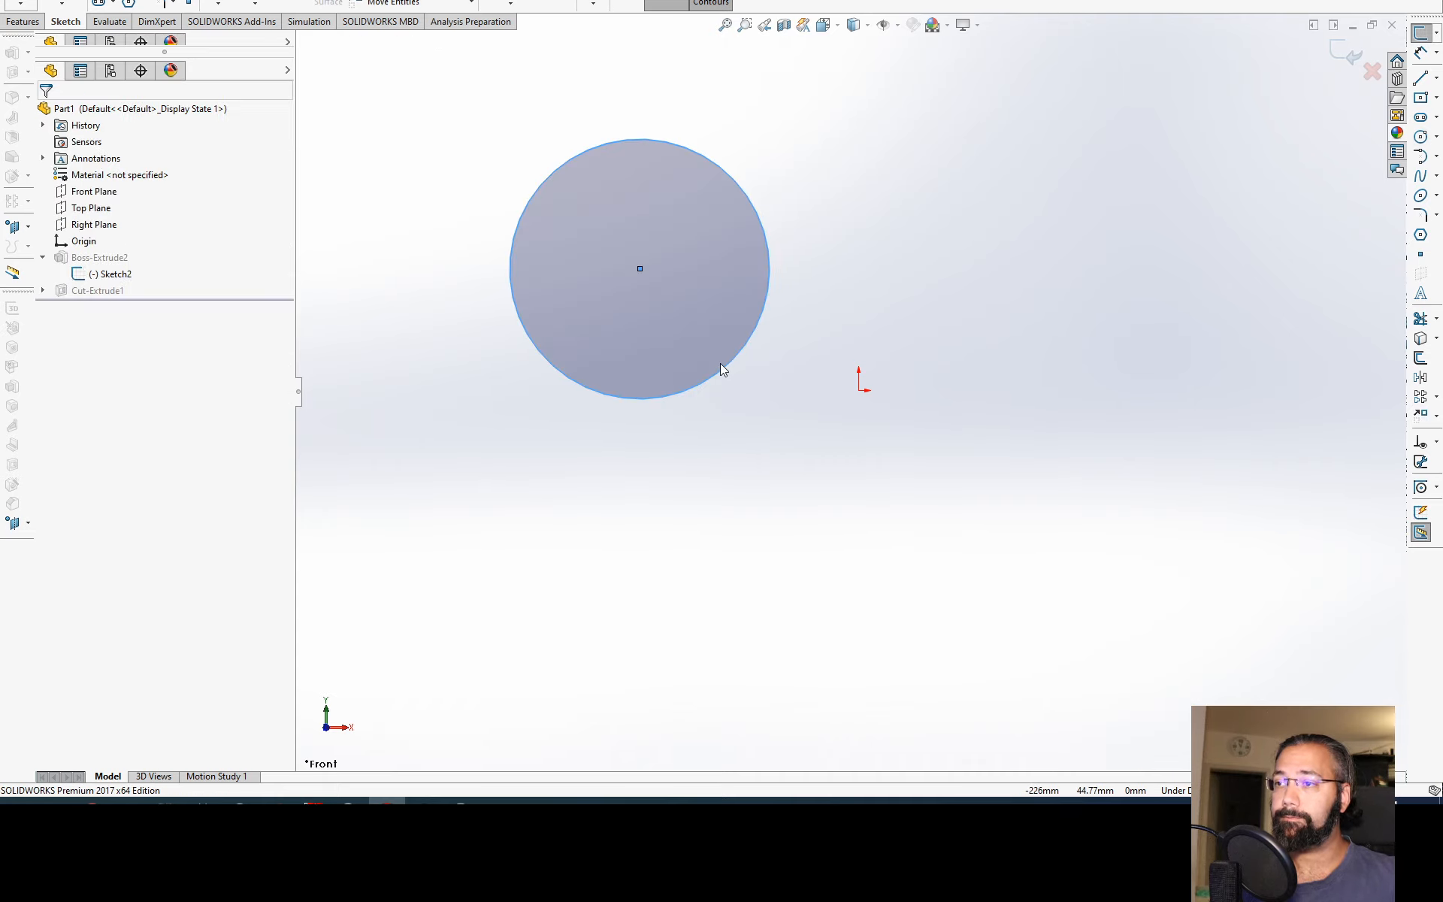
# Step: Stretch the circle freehand to a radius of about 277 mm and move its centre to about X -488, Y 0 mm
pyautogui.moveTo(729, 361); pyautogui.dragTo(744, 402)
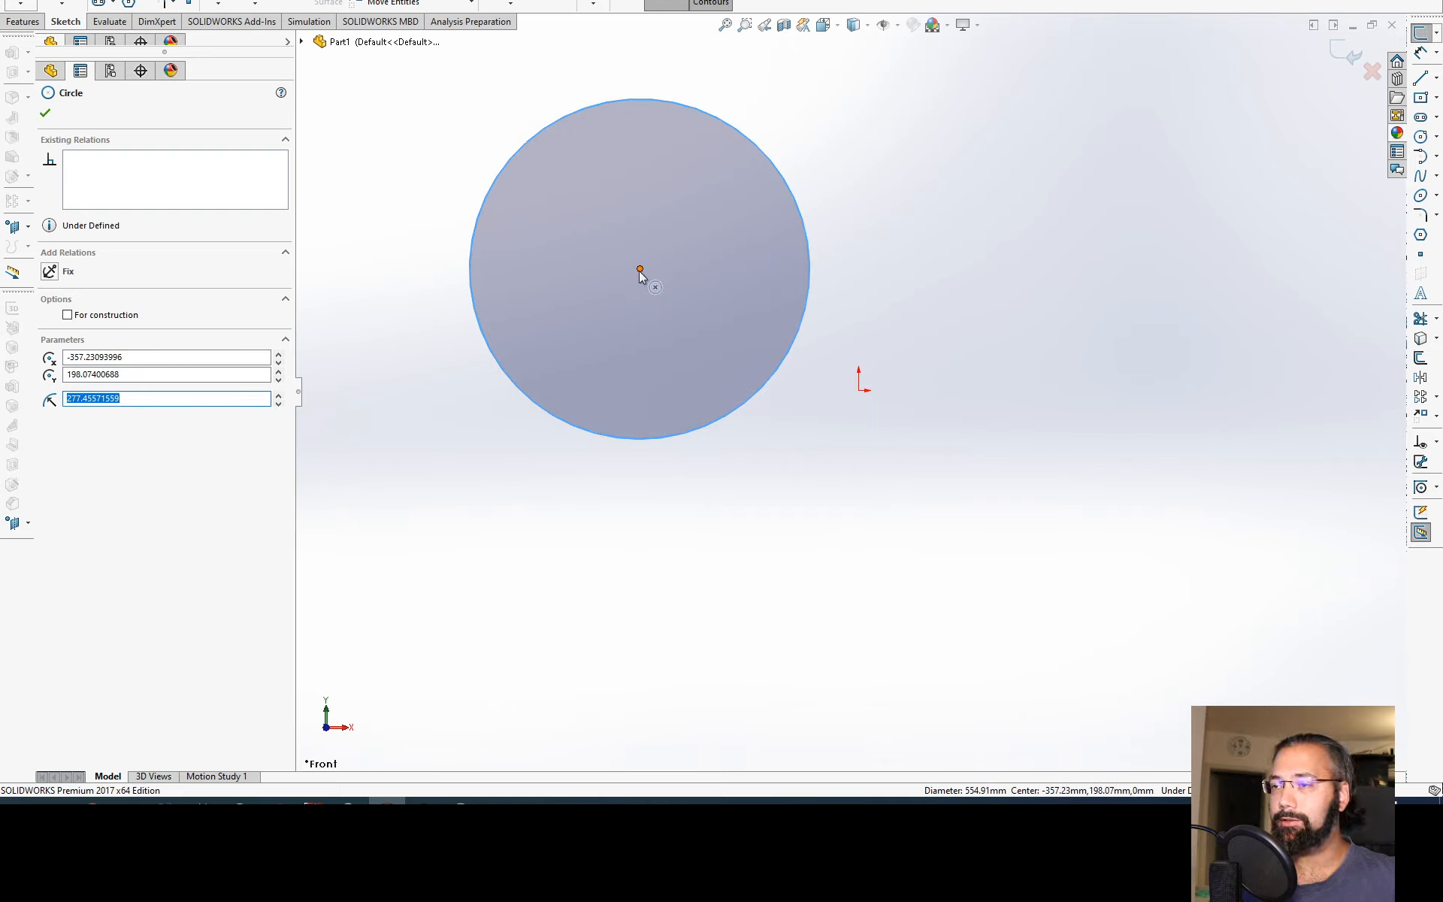
pyautogui.moveTo(639, 272); pyautogui.dragTo(559, 390)
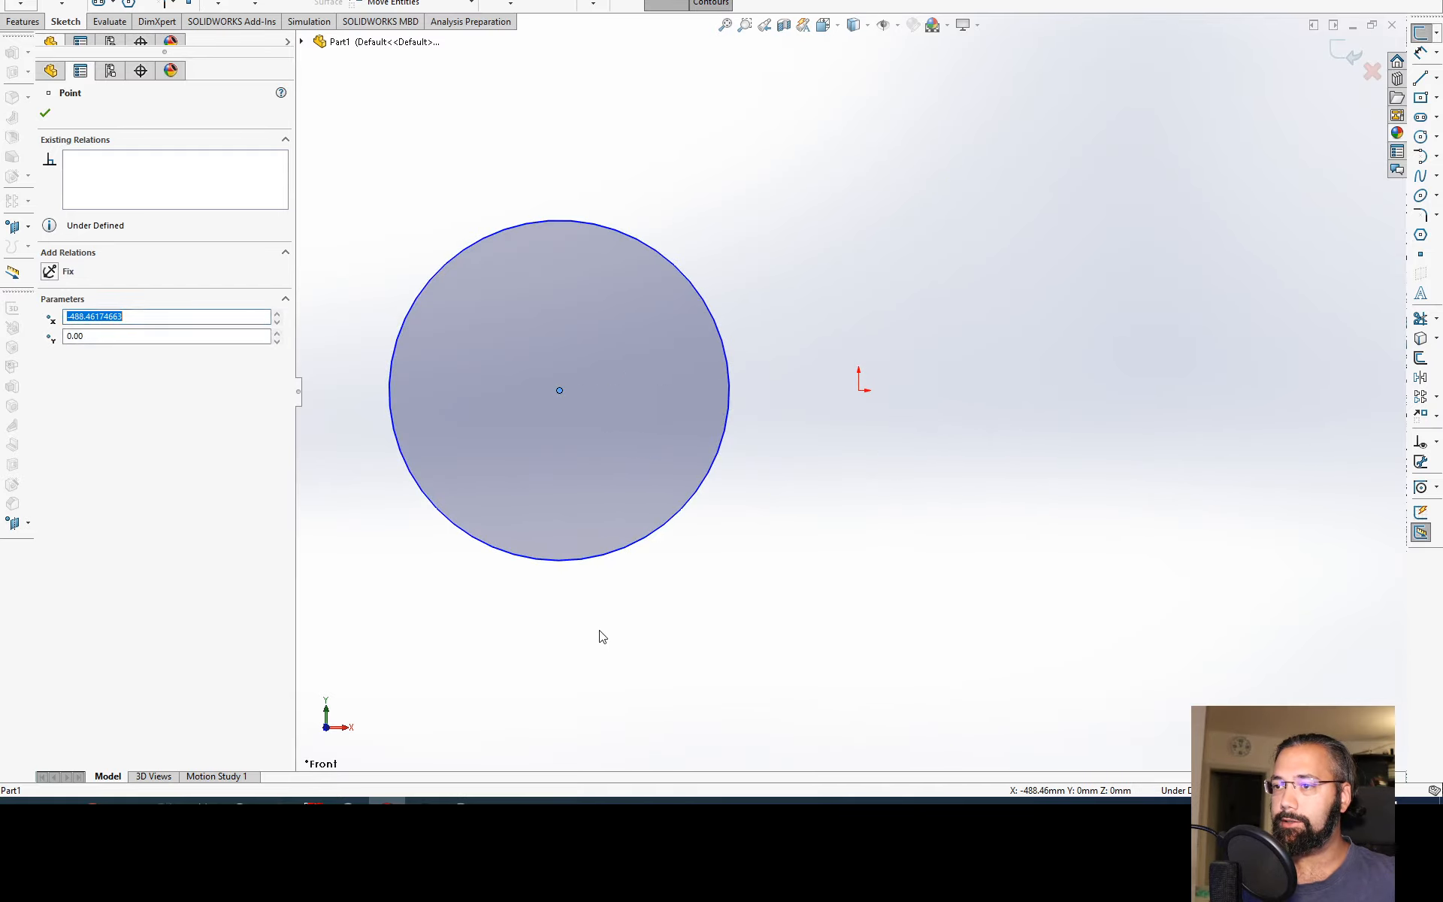
pyautogui.click(833, 537)
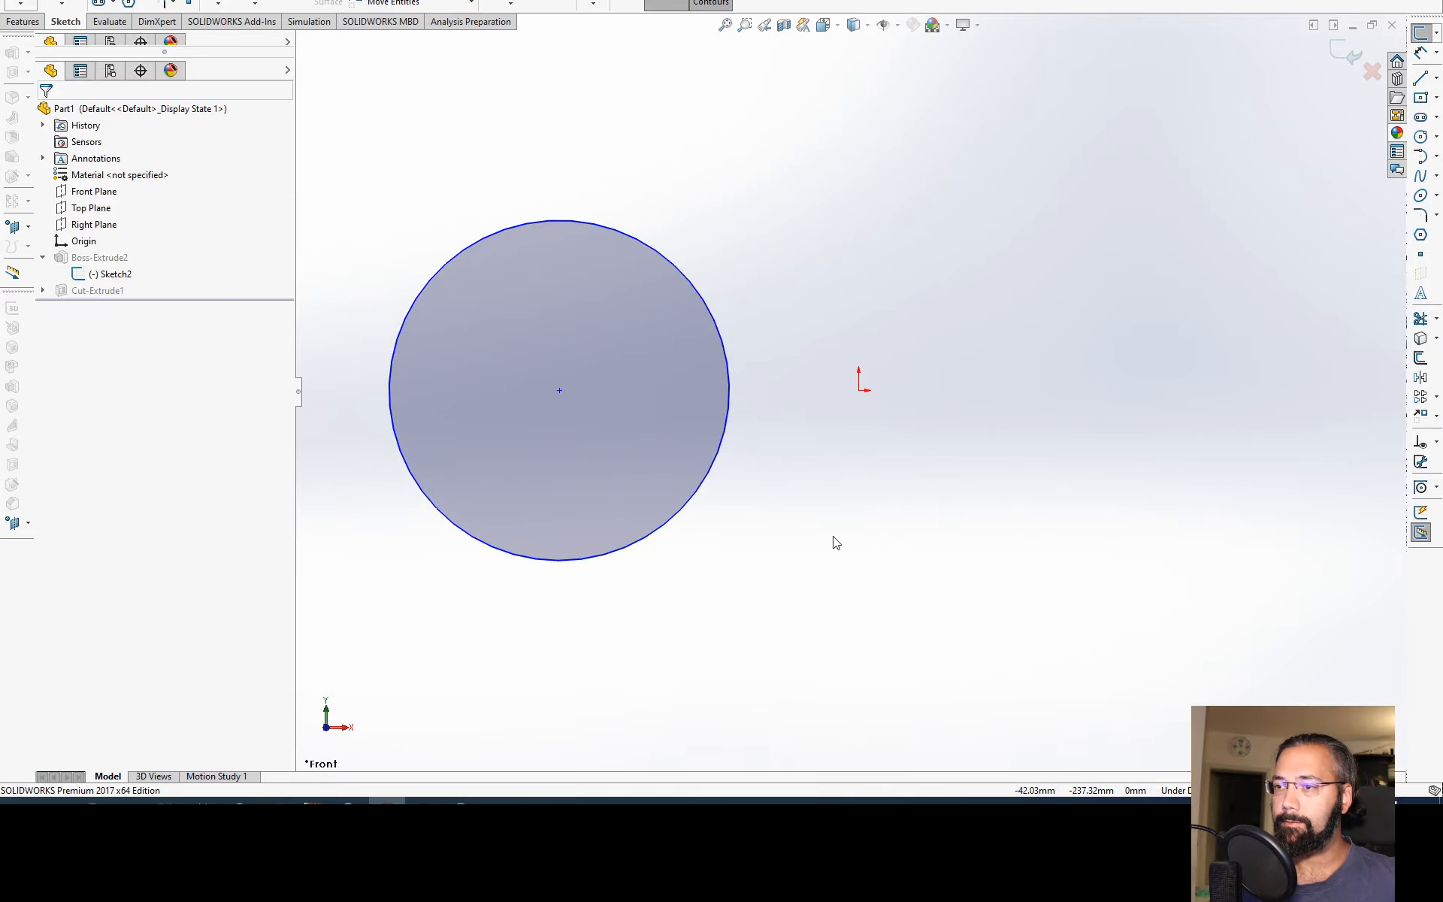
# Step: Highlight the origin and the Front, Top and Right planes to examine the sketch's fixed references
pyautogui.click(859, 390)
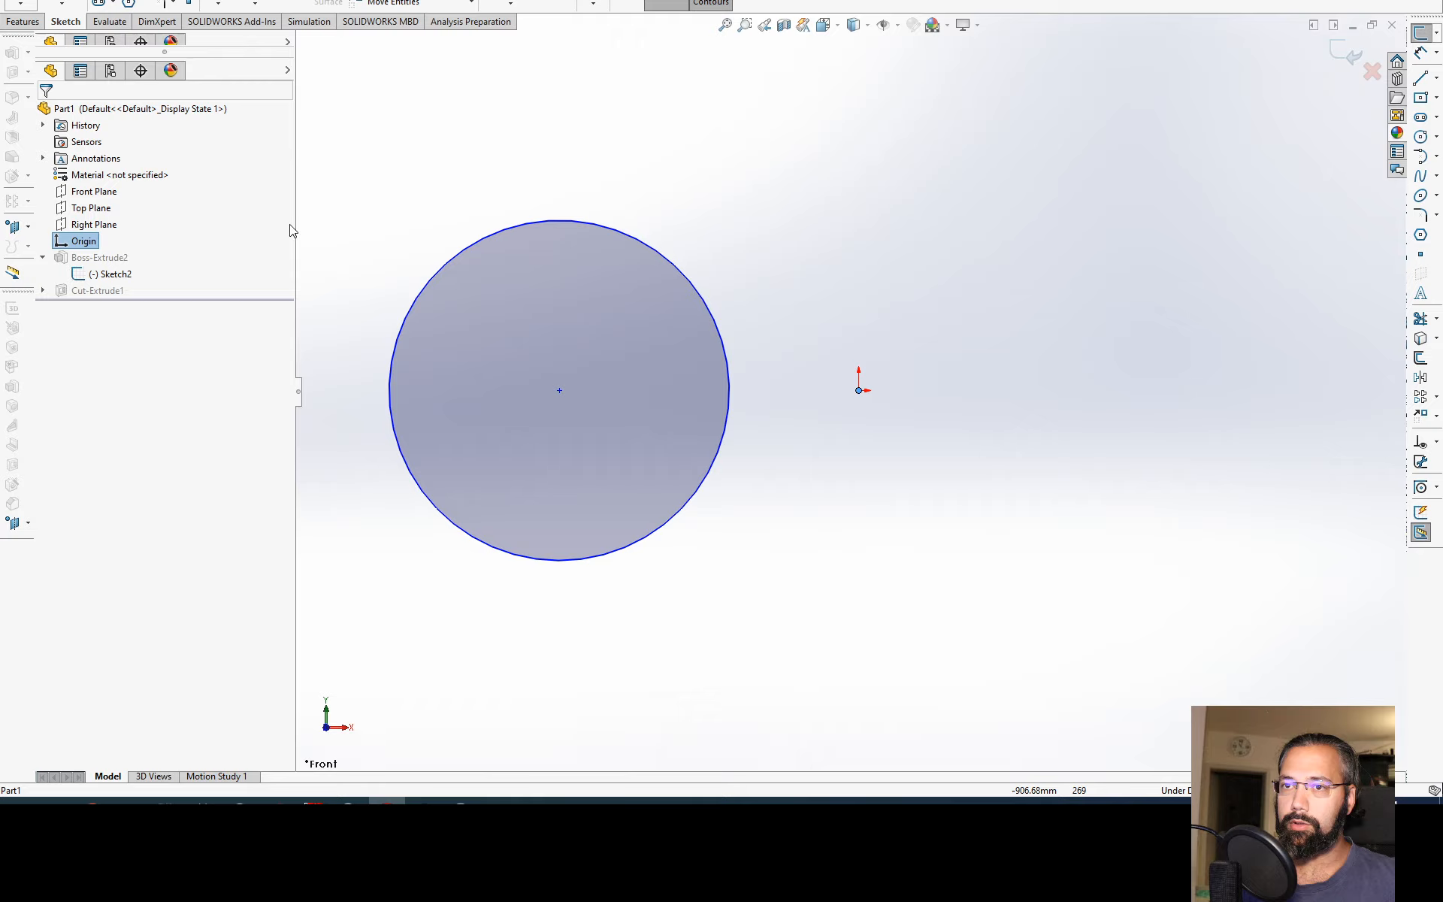
pyautogui.click(94, 224)
pyautogui.keyDown('shift'); pyautogui.click(94, 191); pyautogui.keyUp('shift')
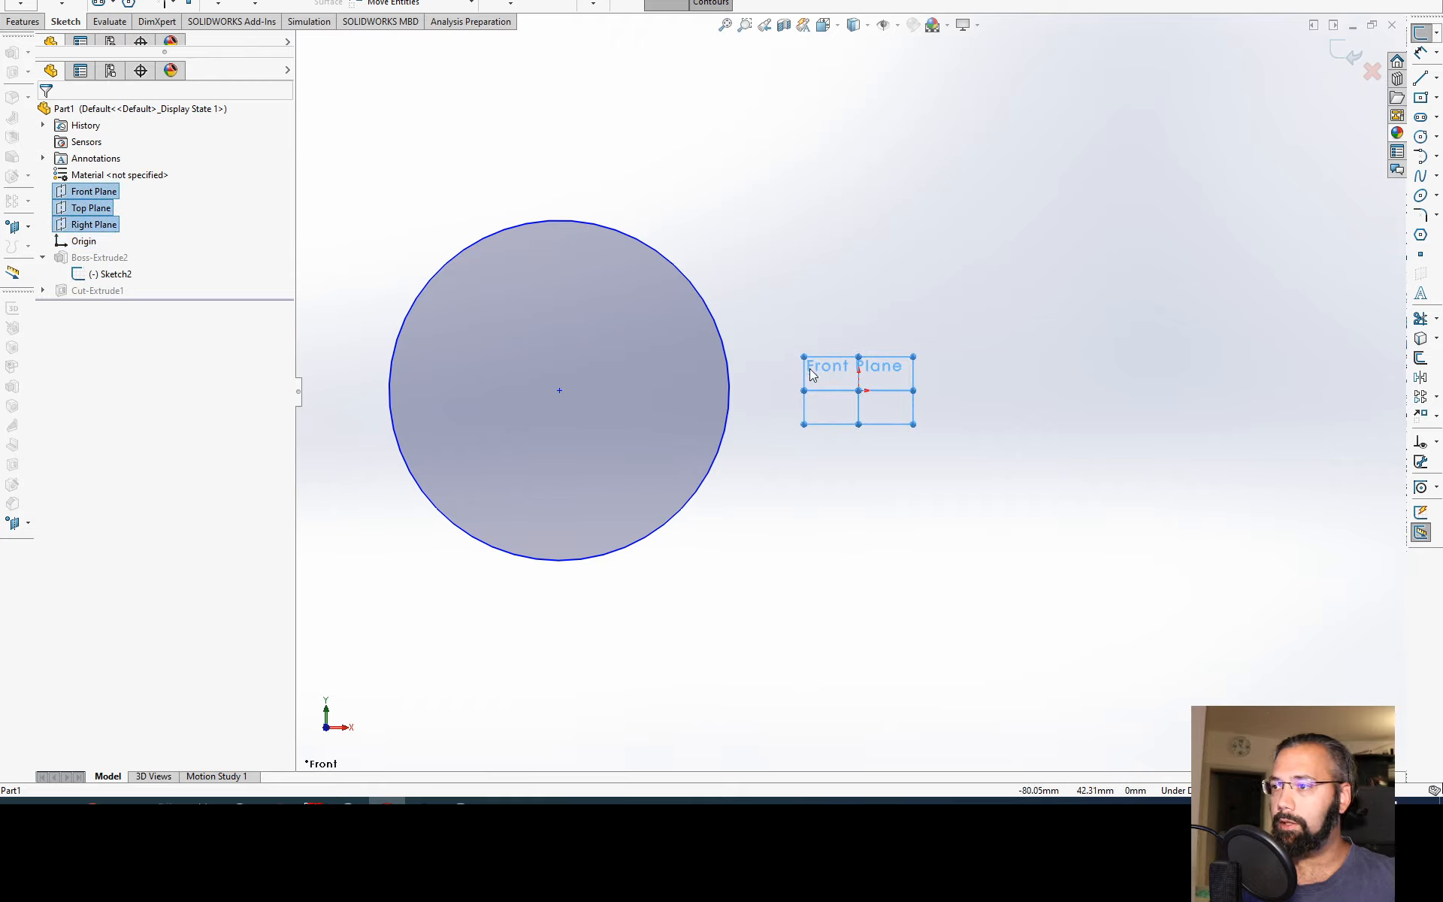
pyautogui.moveTo(811, 373); pyautogui.dragTo(777, 386, button='middle')
pyautogui.hotkey('ctrl', '1')
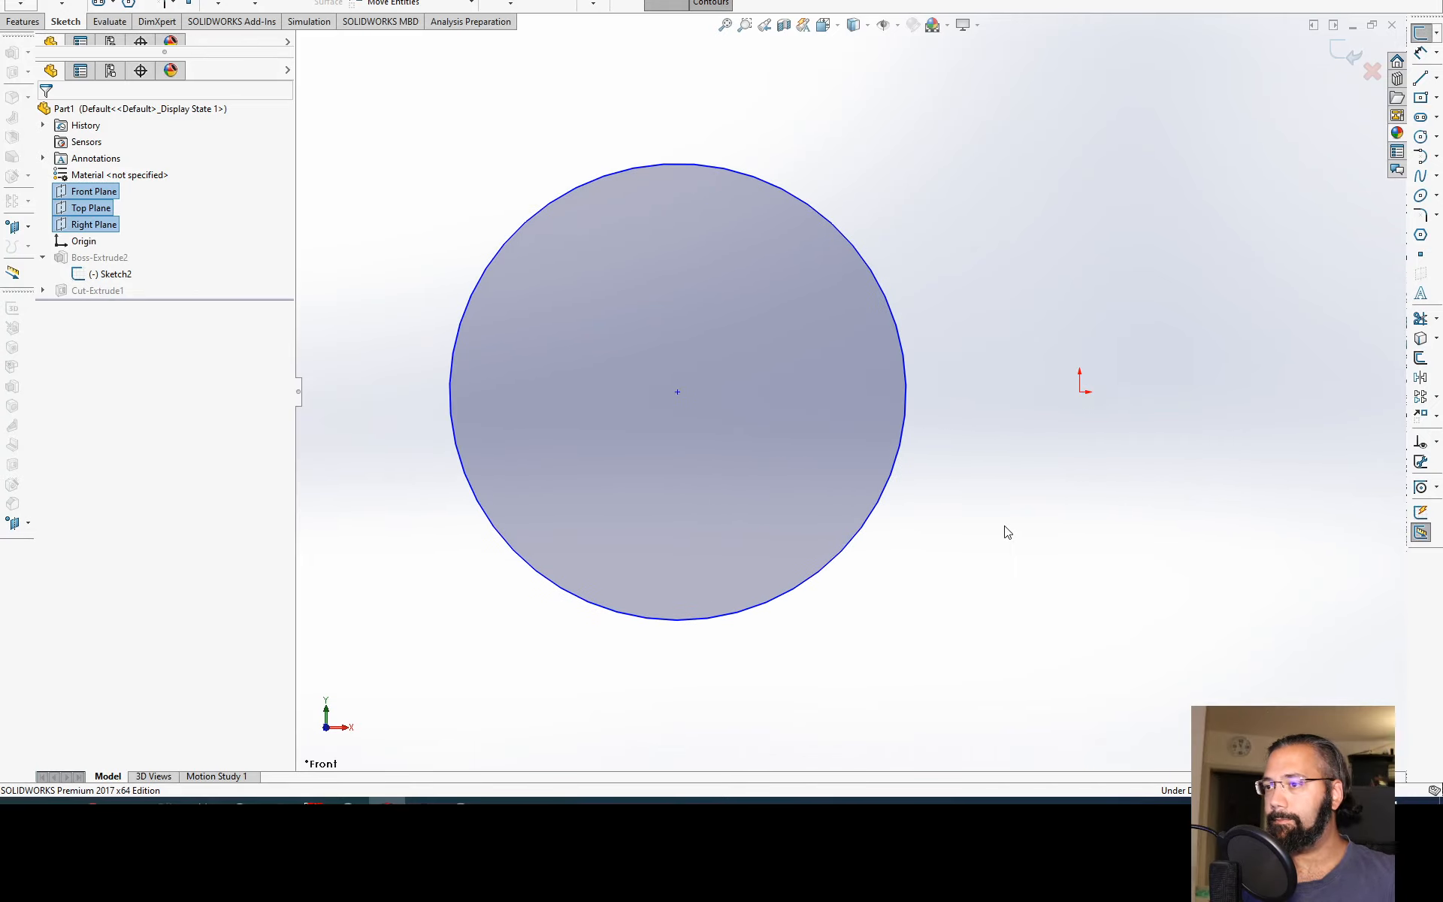
pyautogui.click(1008, 532)
# Step: Dimension the circle's diameter and set it to 20 mm
pyautogui.moveTo(902, 494); pyautogui.dragTo(893, 469, button='right')
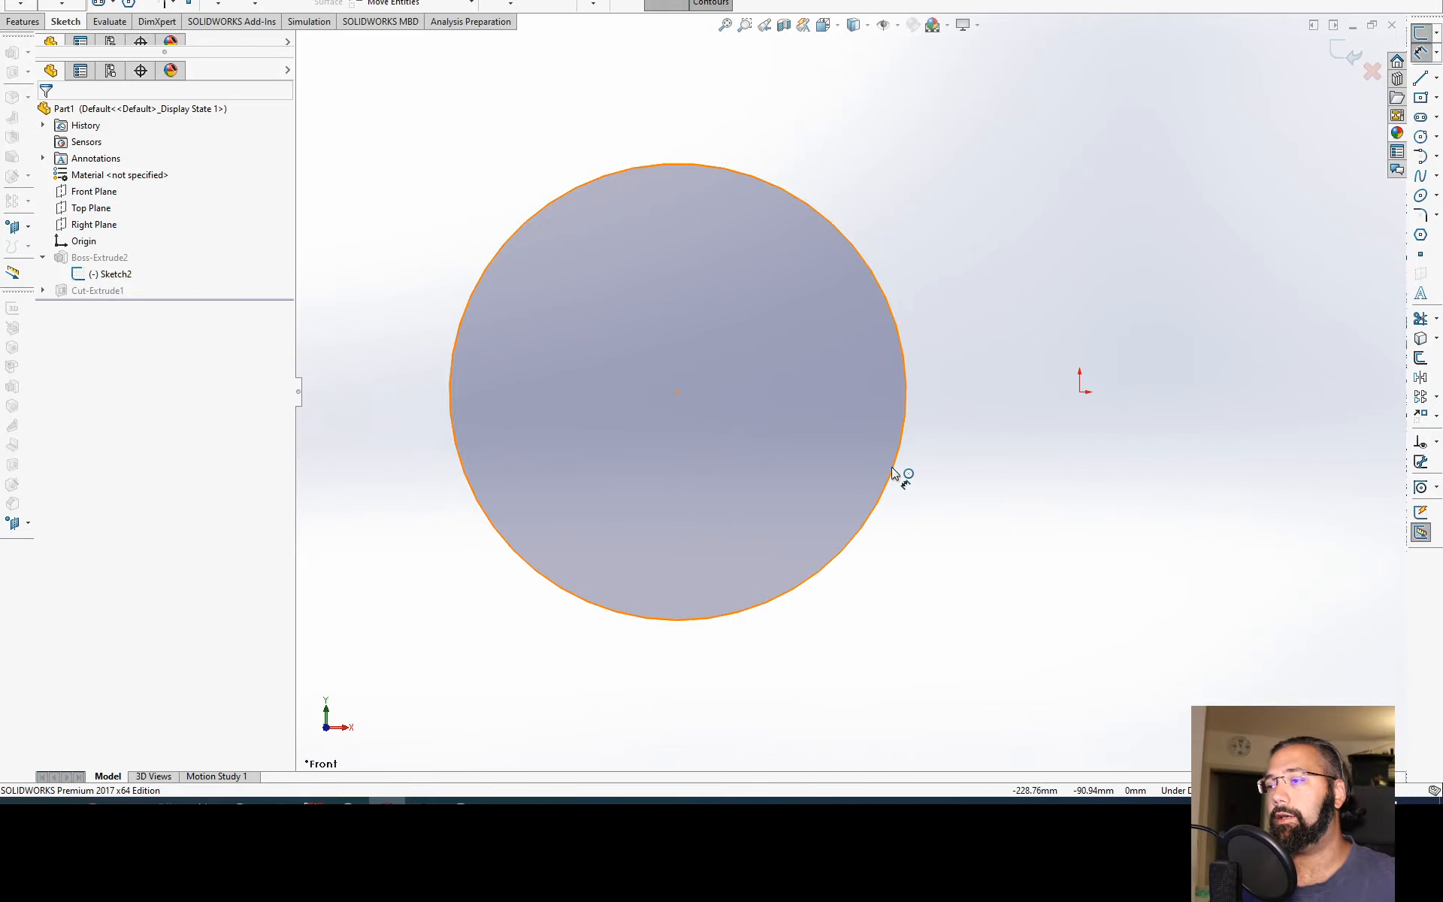
pyautogui.click(893, 471)
pyautogui.click(989, 314)
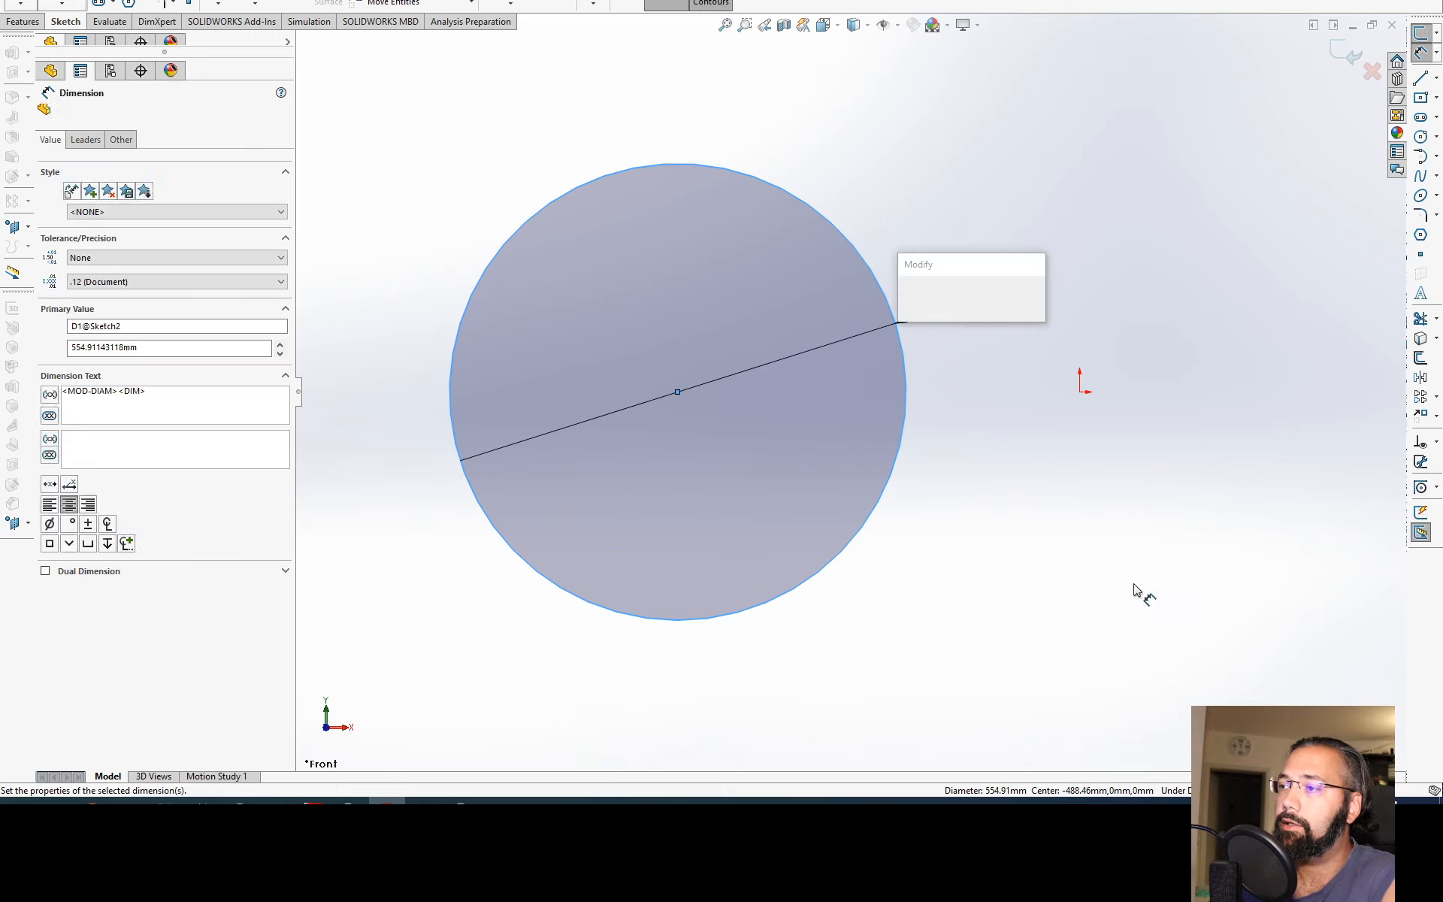
pyautogui.write('20')
pyautogui.press('Return')
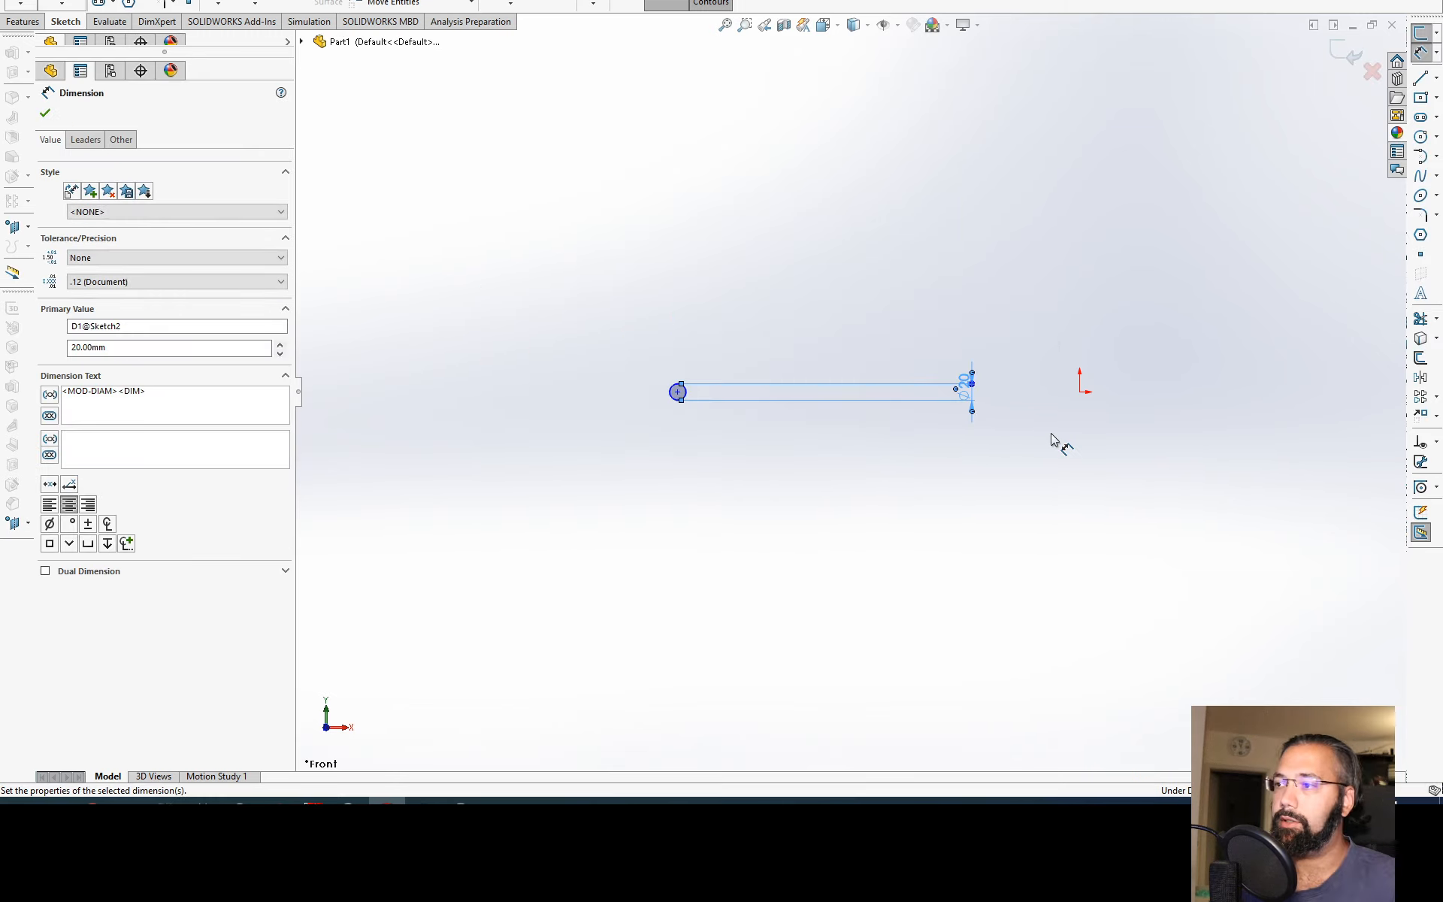
pyautogui.press('Escape')
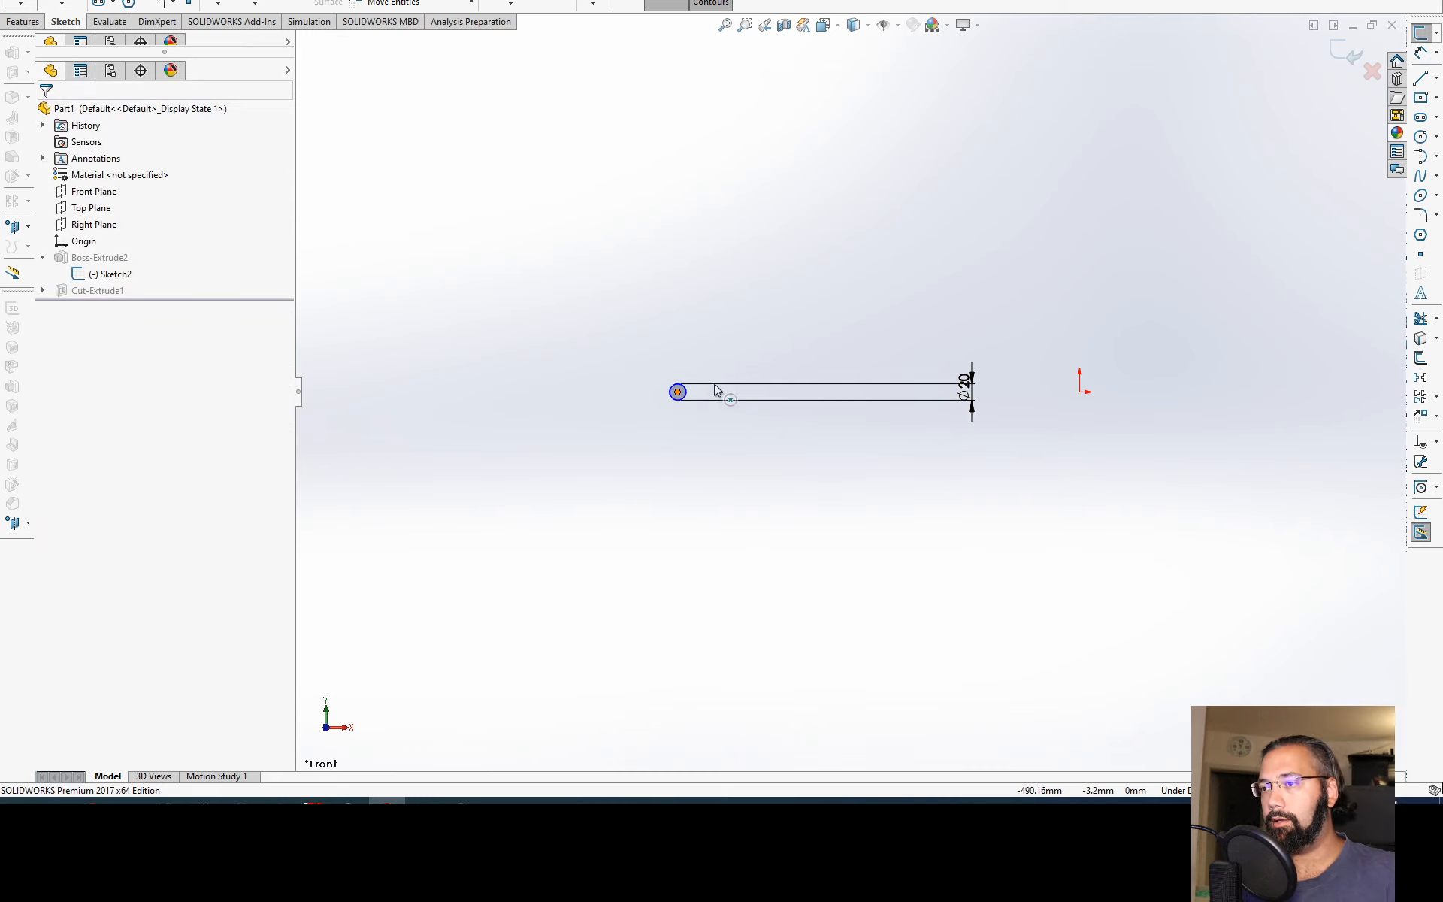
# Step: Move the circle freely around the origin, from the back view too, ending with its centre at about X -30, Y -81 mm
pyautogui.moveTo(678, 392); pyautogui.dragTo(1066, 322)
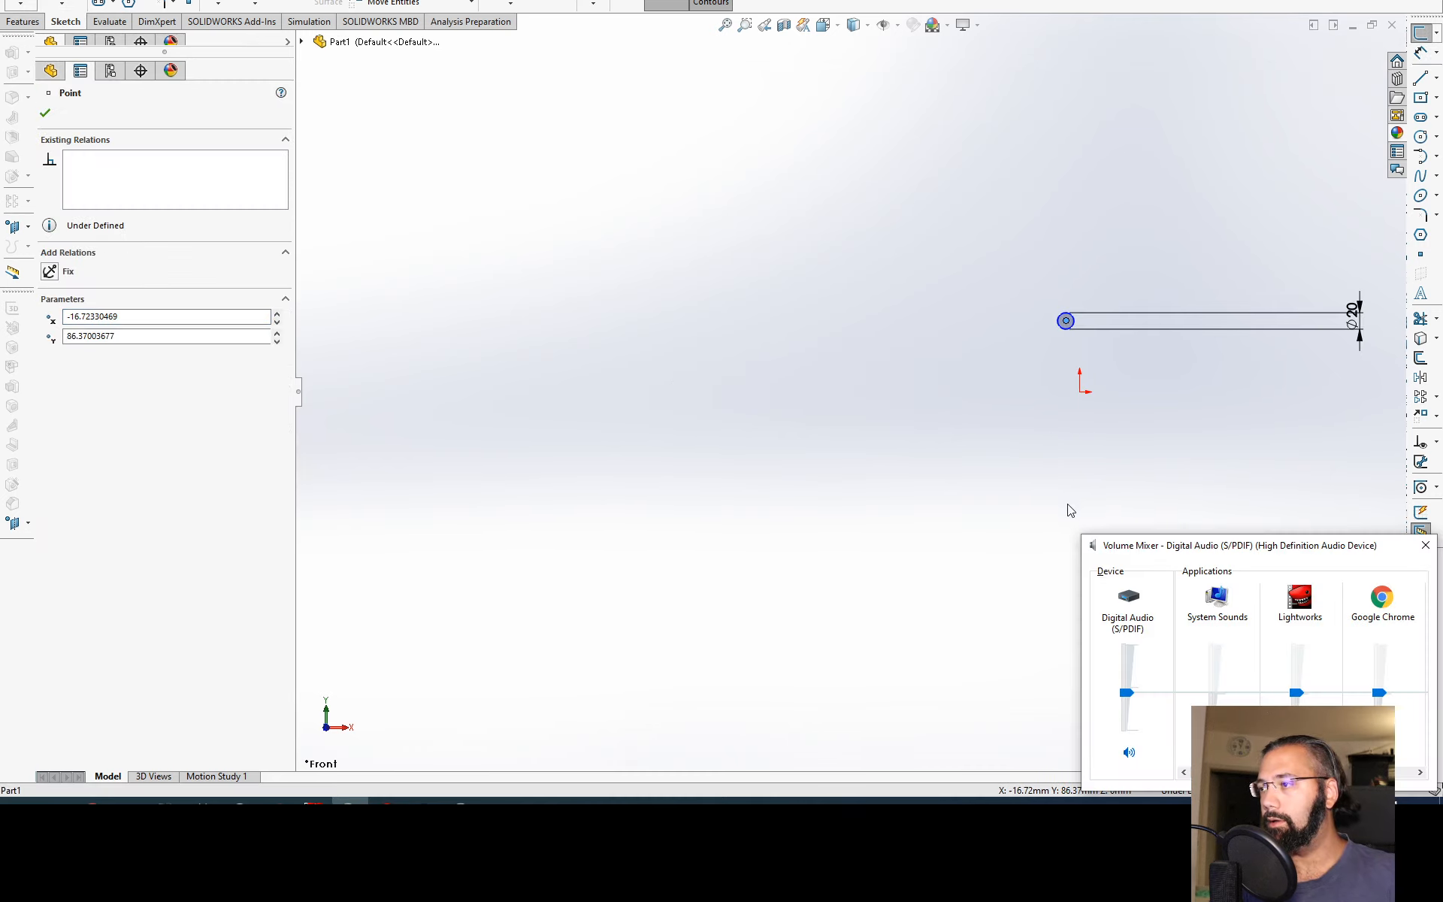
pyautogui.click(1068, 509)
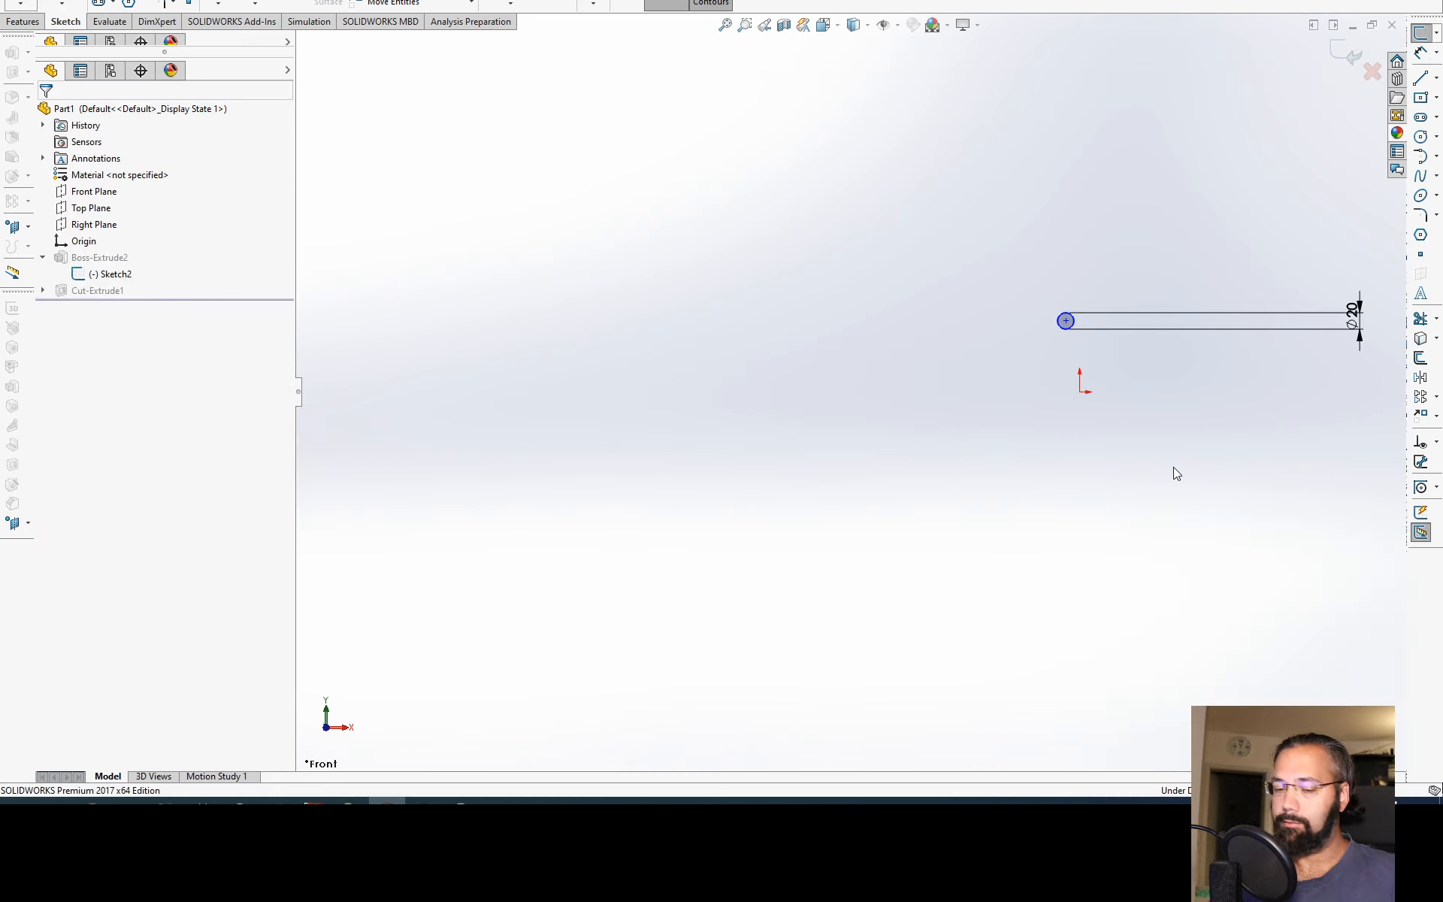
pyautogui.hotkey('ctrl', '4')
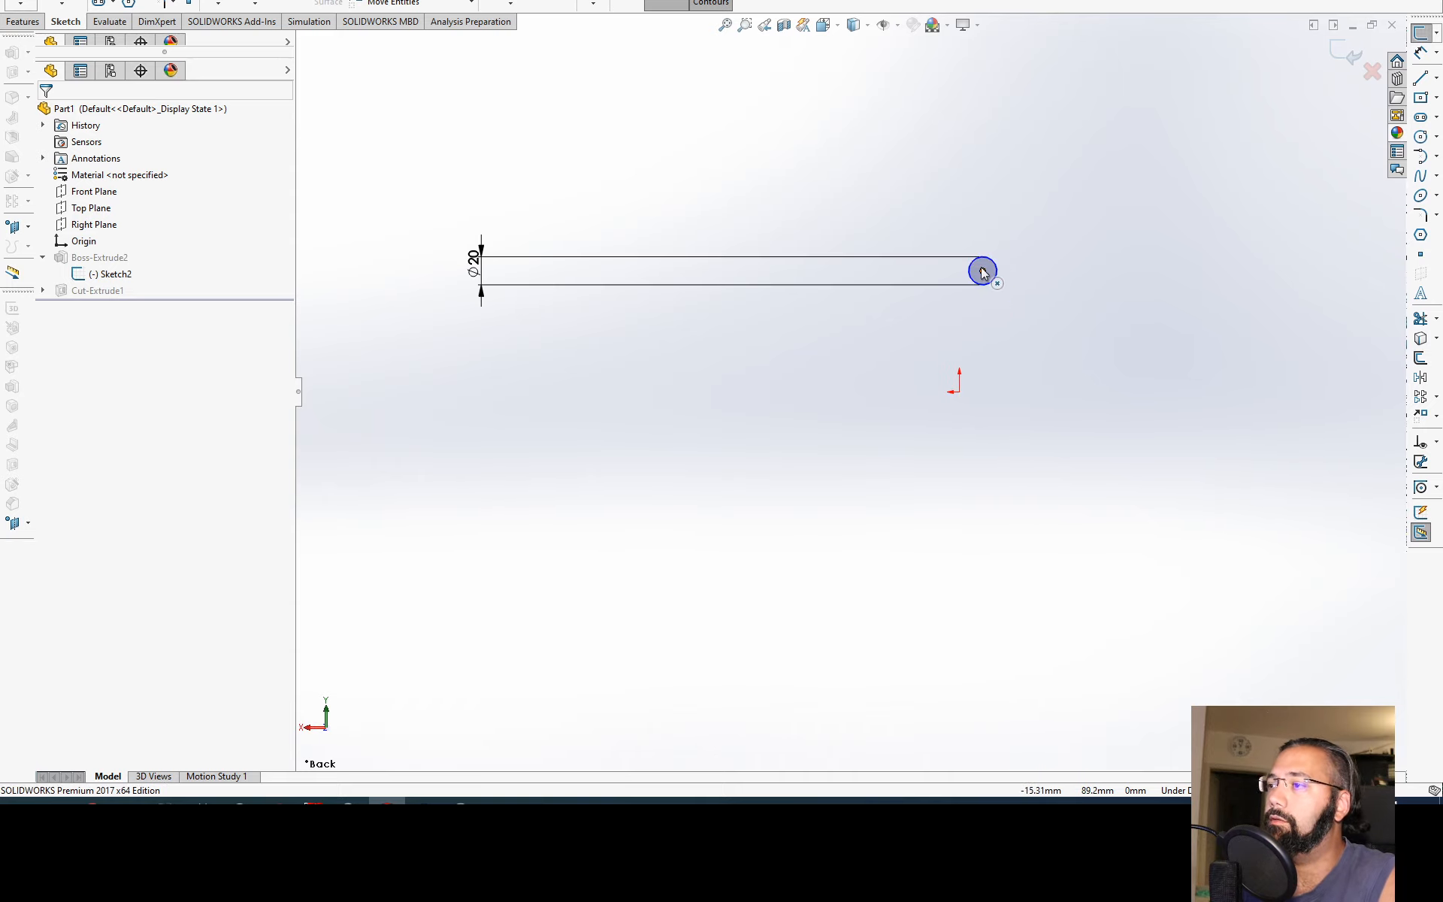
pyautogui.moveTo(982, 271); pyautogui.dragTo(1031, 256)
pyautogui.click(988, 237)
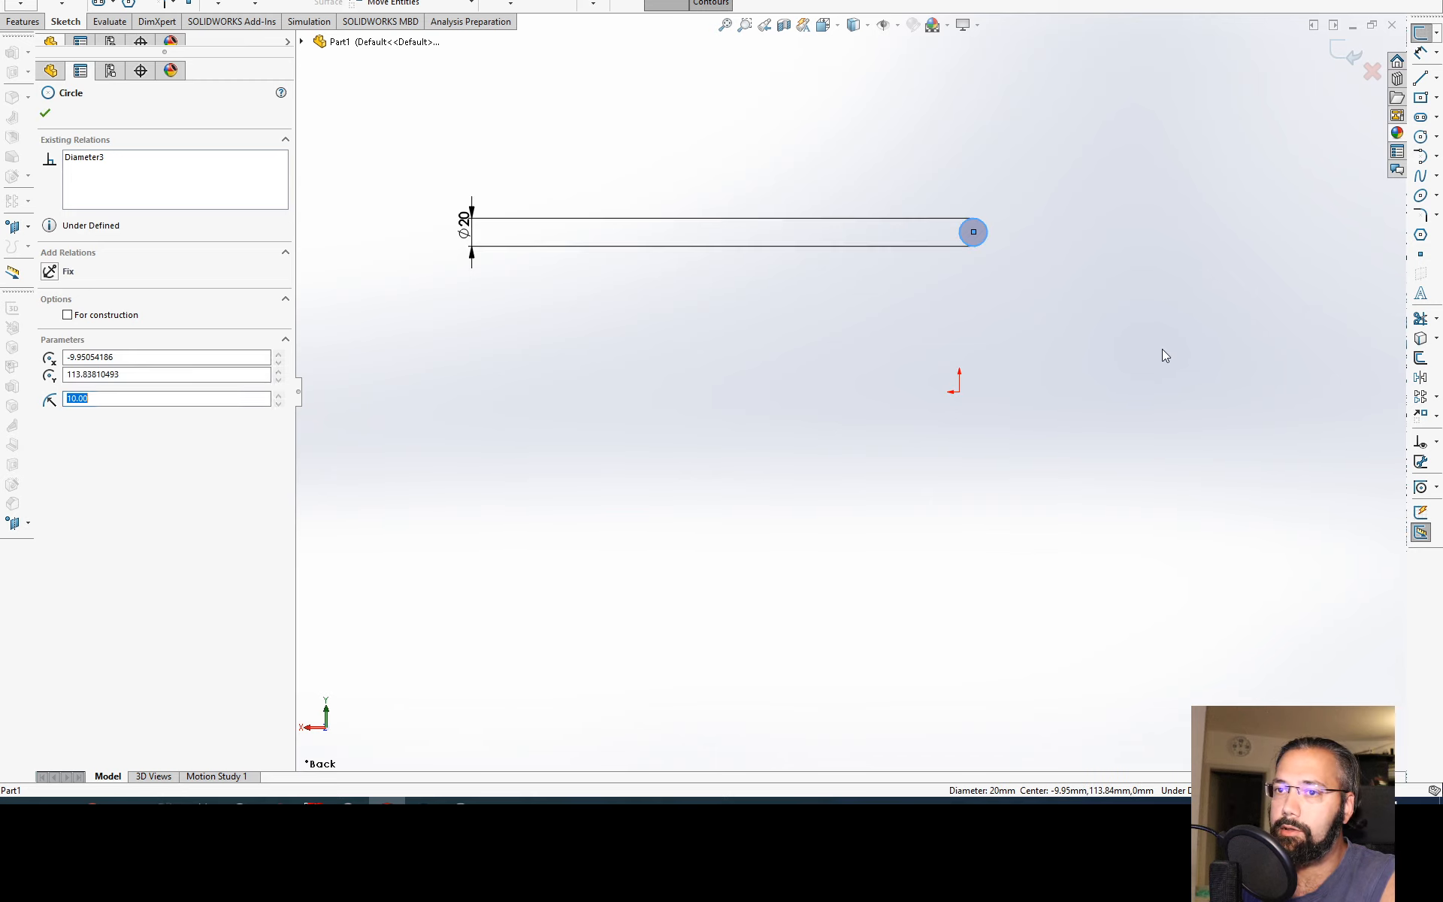
pyautogui.press('Escape')
pyautogui.click(973, 232)
pyautogui.moveTo(973, 233); pyautogui.dragTo(1003, 504)
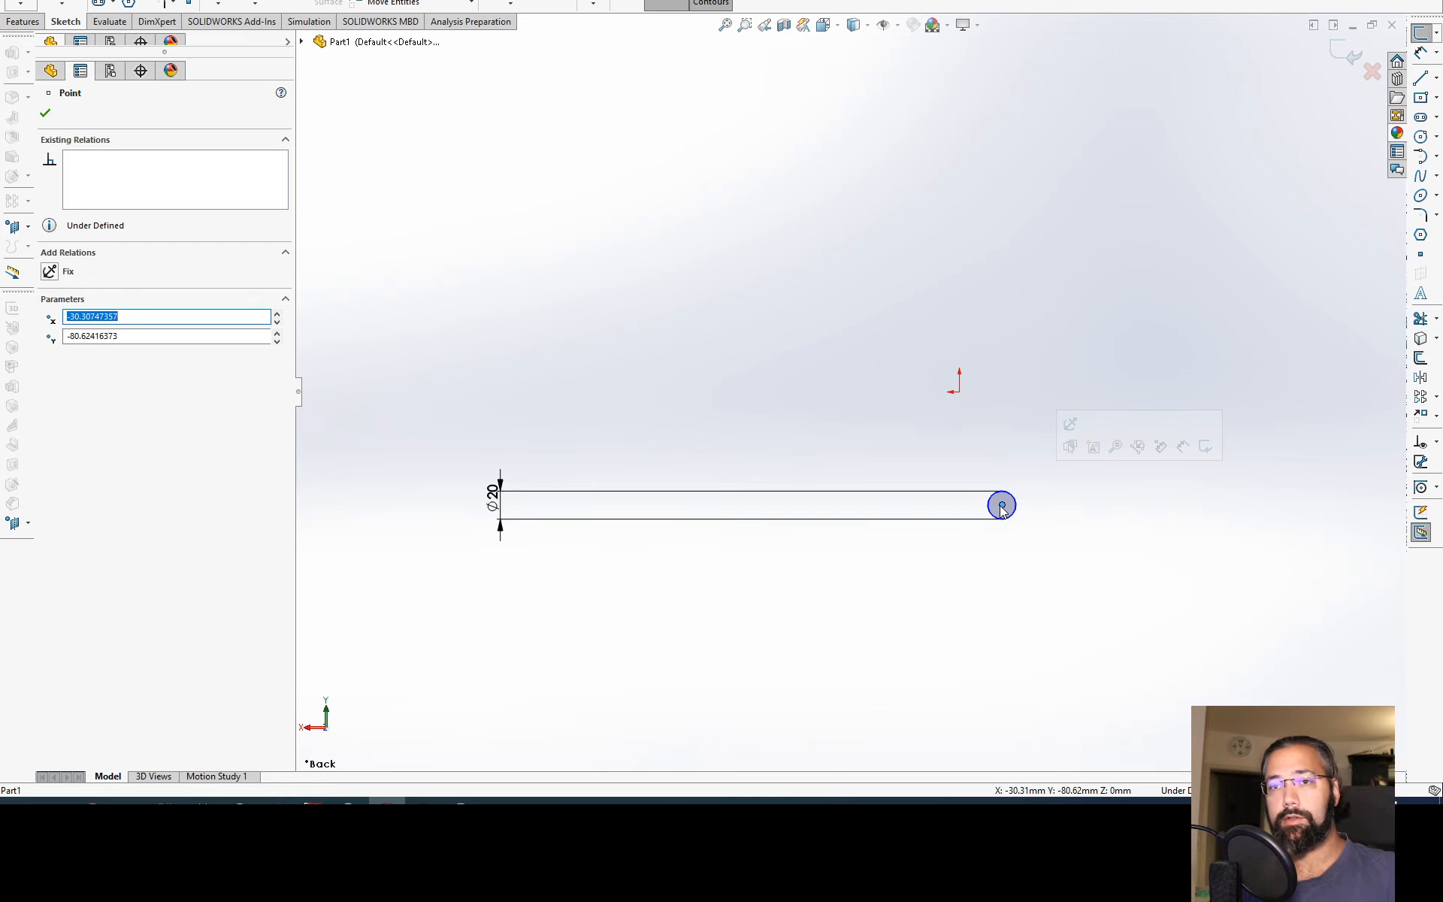
# Step: Make the circle's centre coincident with the origin and place its diameter dimension closer to the circle
pyautogui.moveTo(1002, 509); pyautogui.dragTo(959, 390)
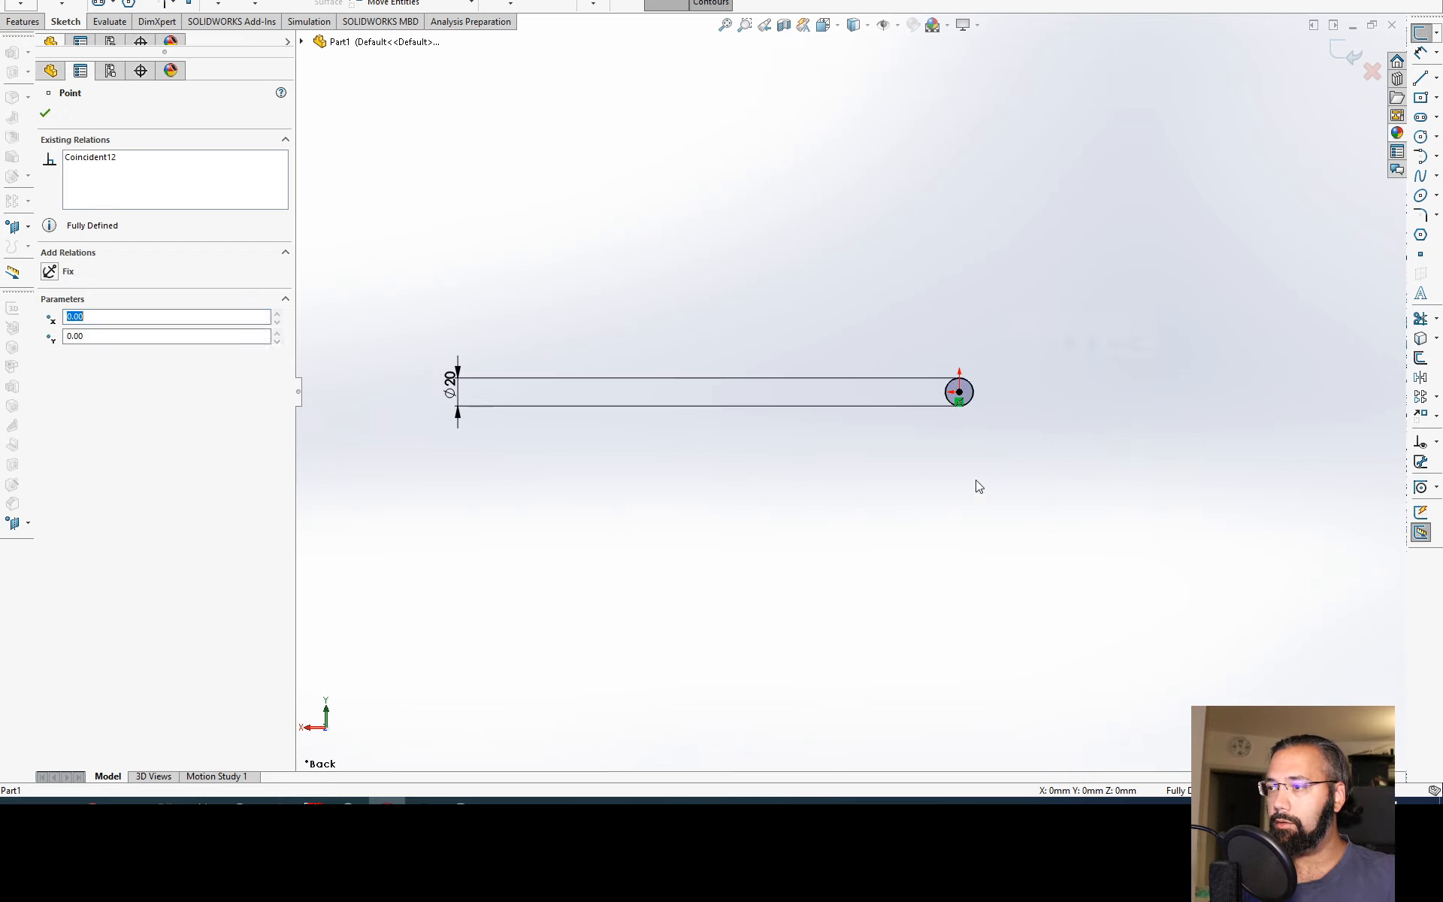
pyautogui.click(999, 571)
pyautogui.moveTo(462, 399); pyautogui.dragTo(886, 392)
pyautogui.press('f')
pyautogui.click(782, 480)
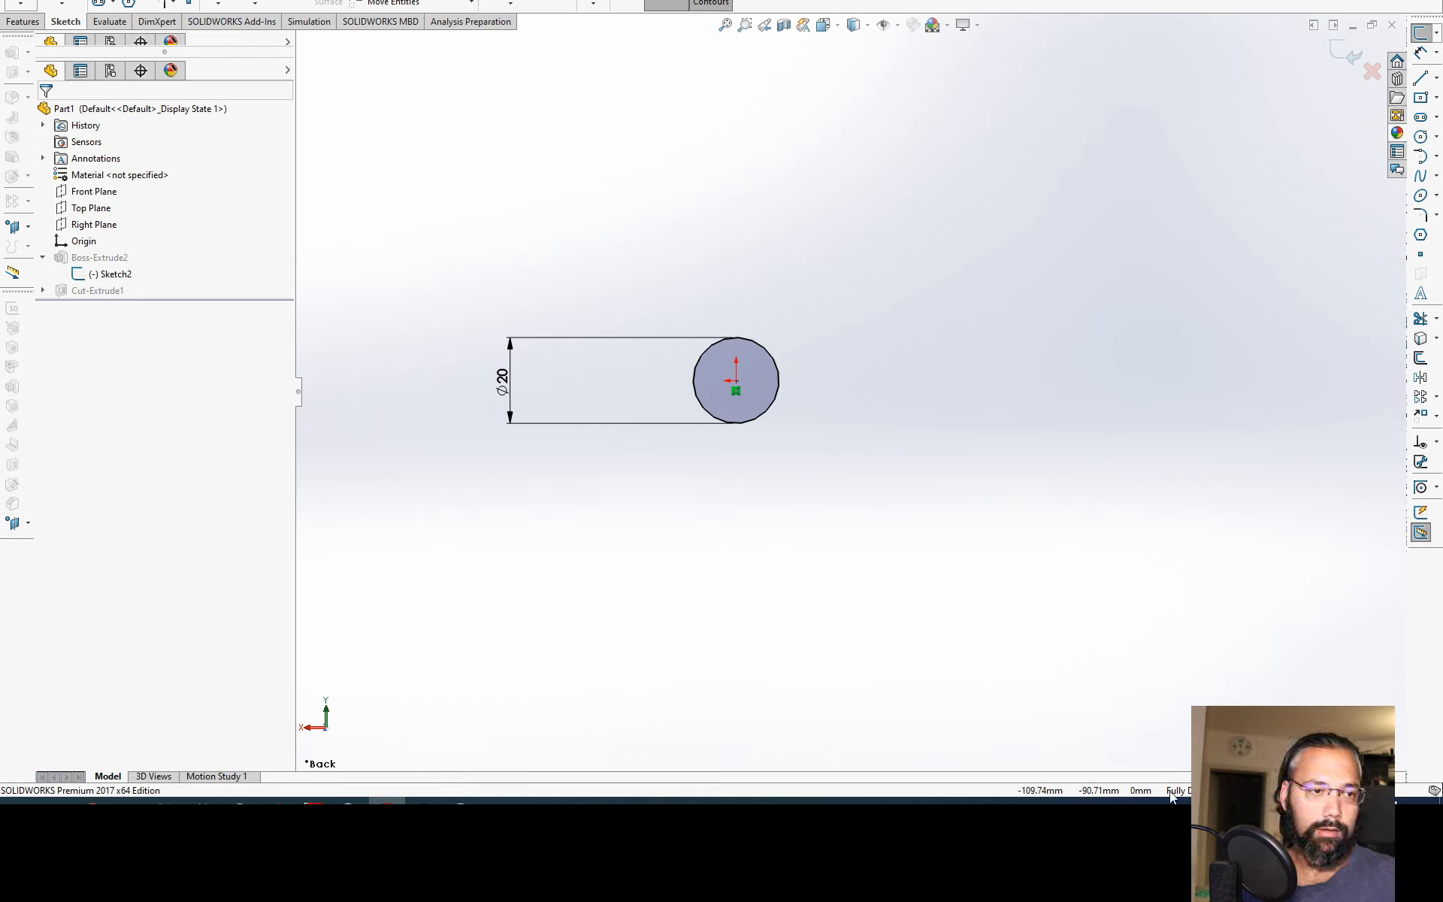
pyautogui.click(350, 802)
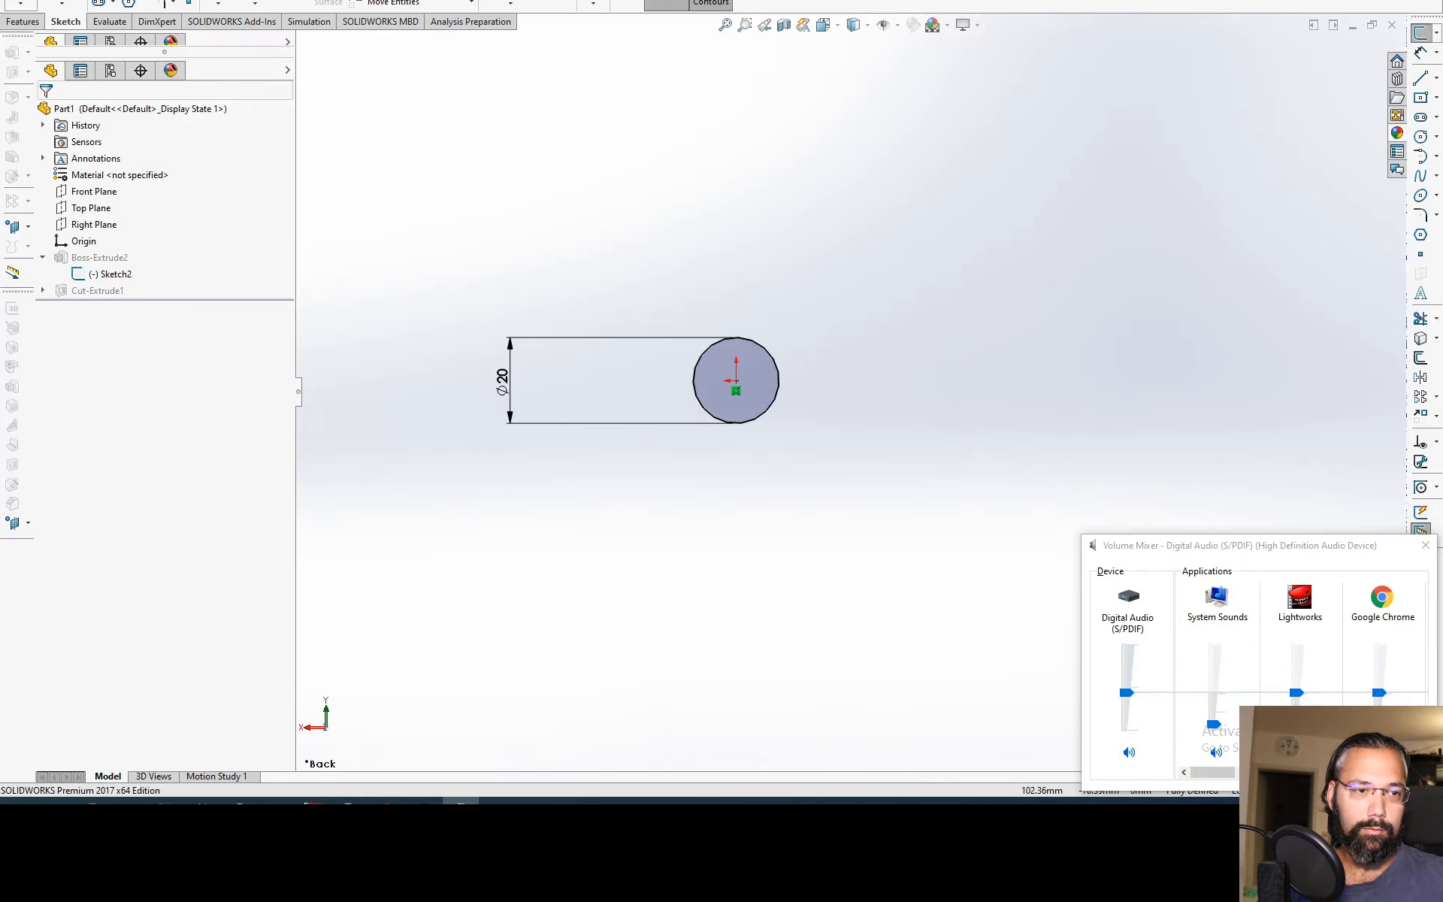
pyautogui.click(1119, 400)
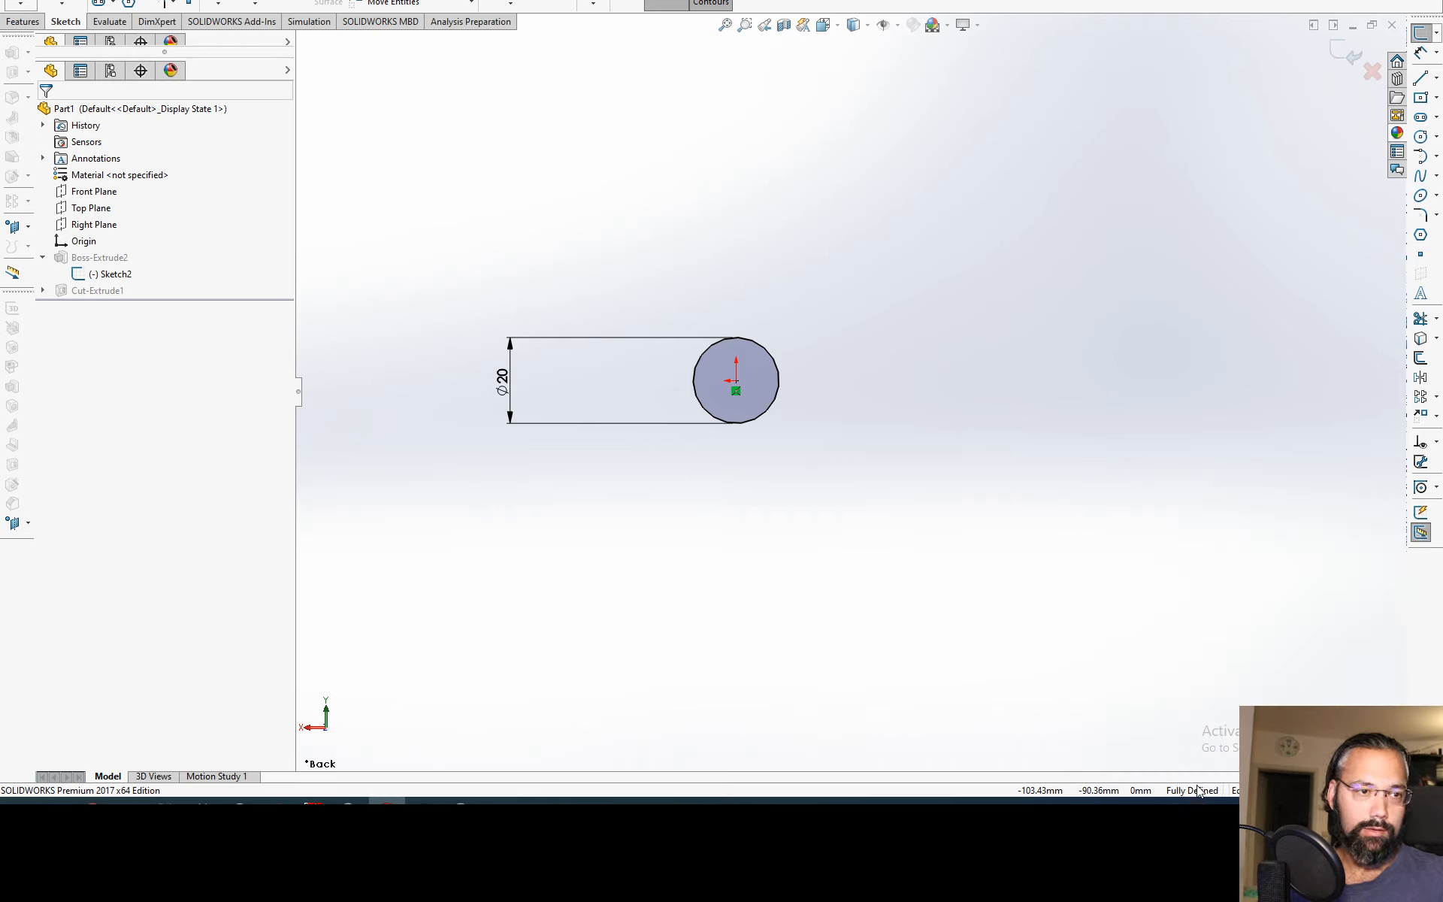
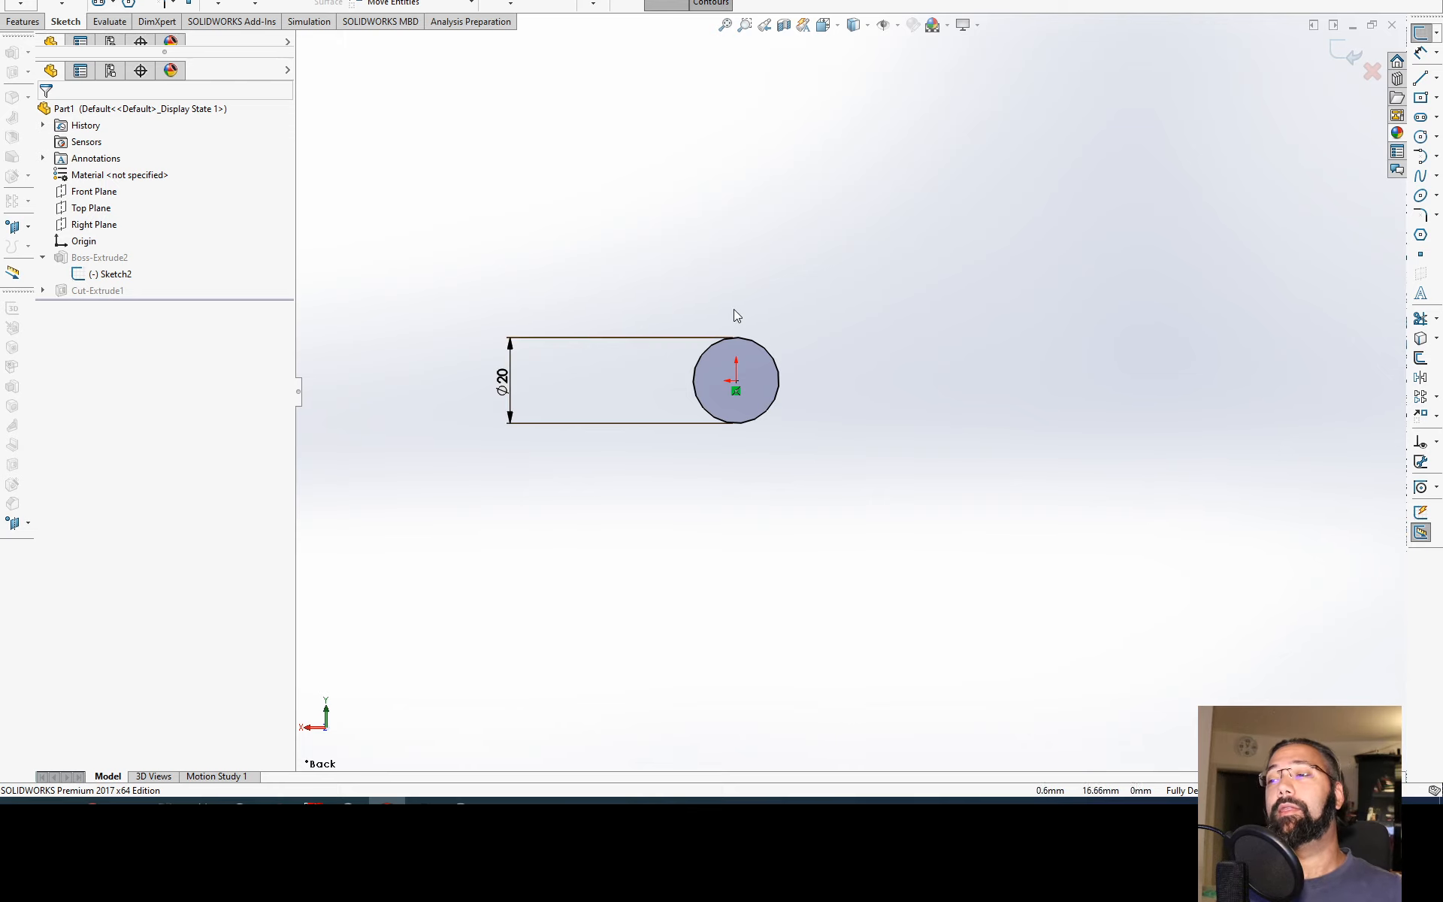
# Step: Release the circle from the origin, move its centre to about X -71, Y 23 mm, and dimension its horizontal distance from the origin
pyautogui.moveTo(738, 390); pyautogui.dragTo(1030, 292)
pyautogui.click(980, 445)
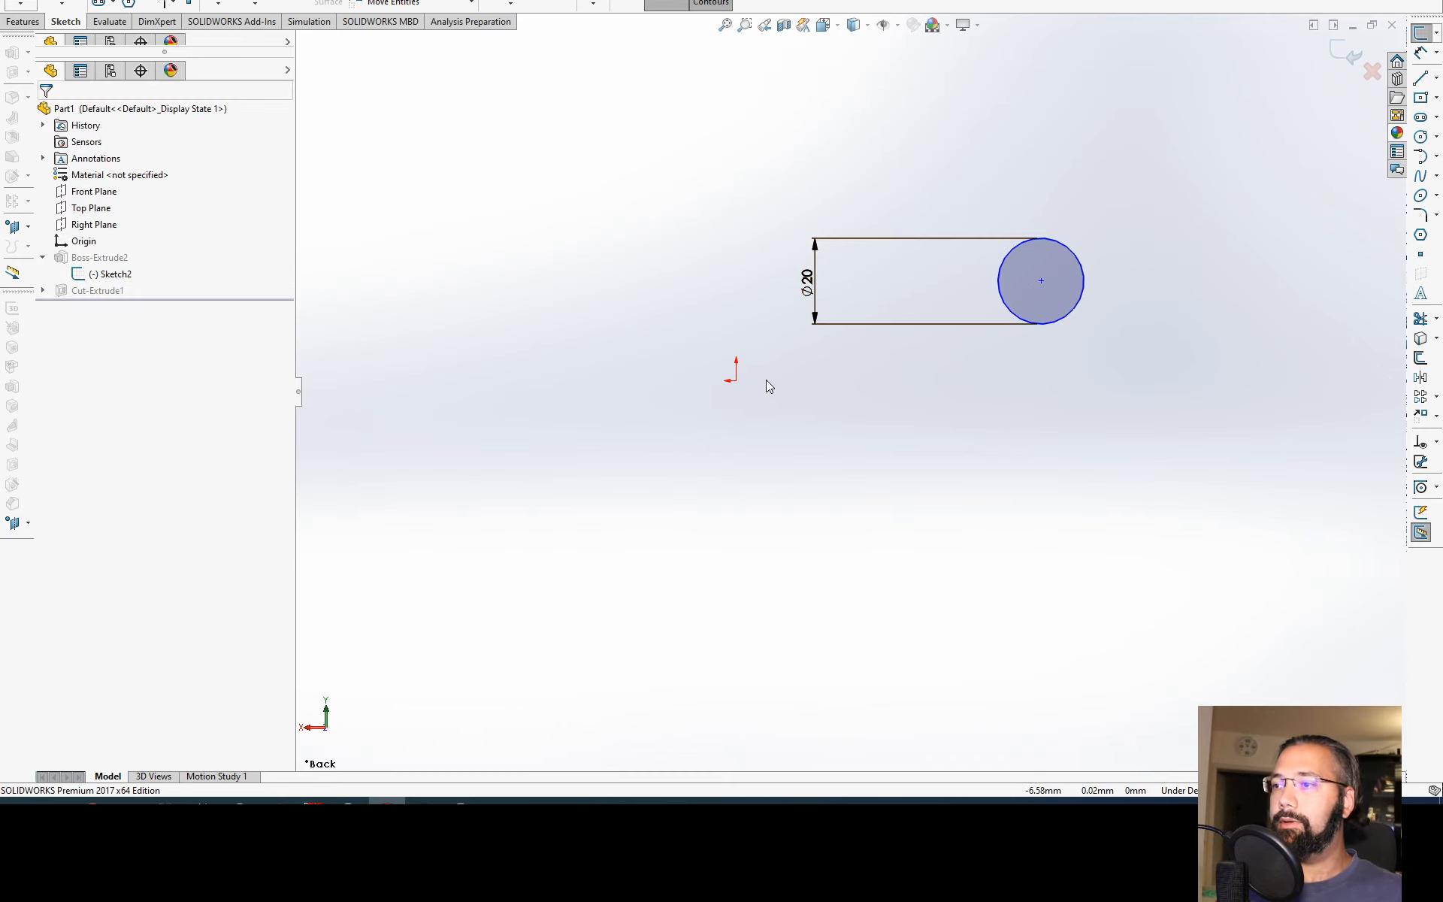
pyautogui.press('d')
pyautogui.click(737, 381)
pyautogui.click(1041, 281)
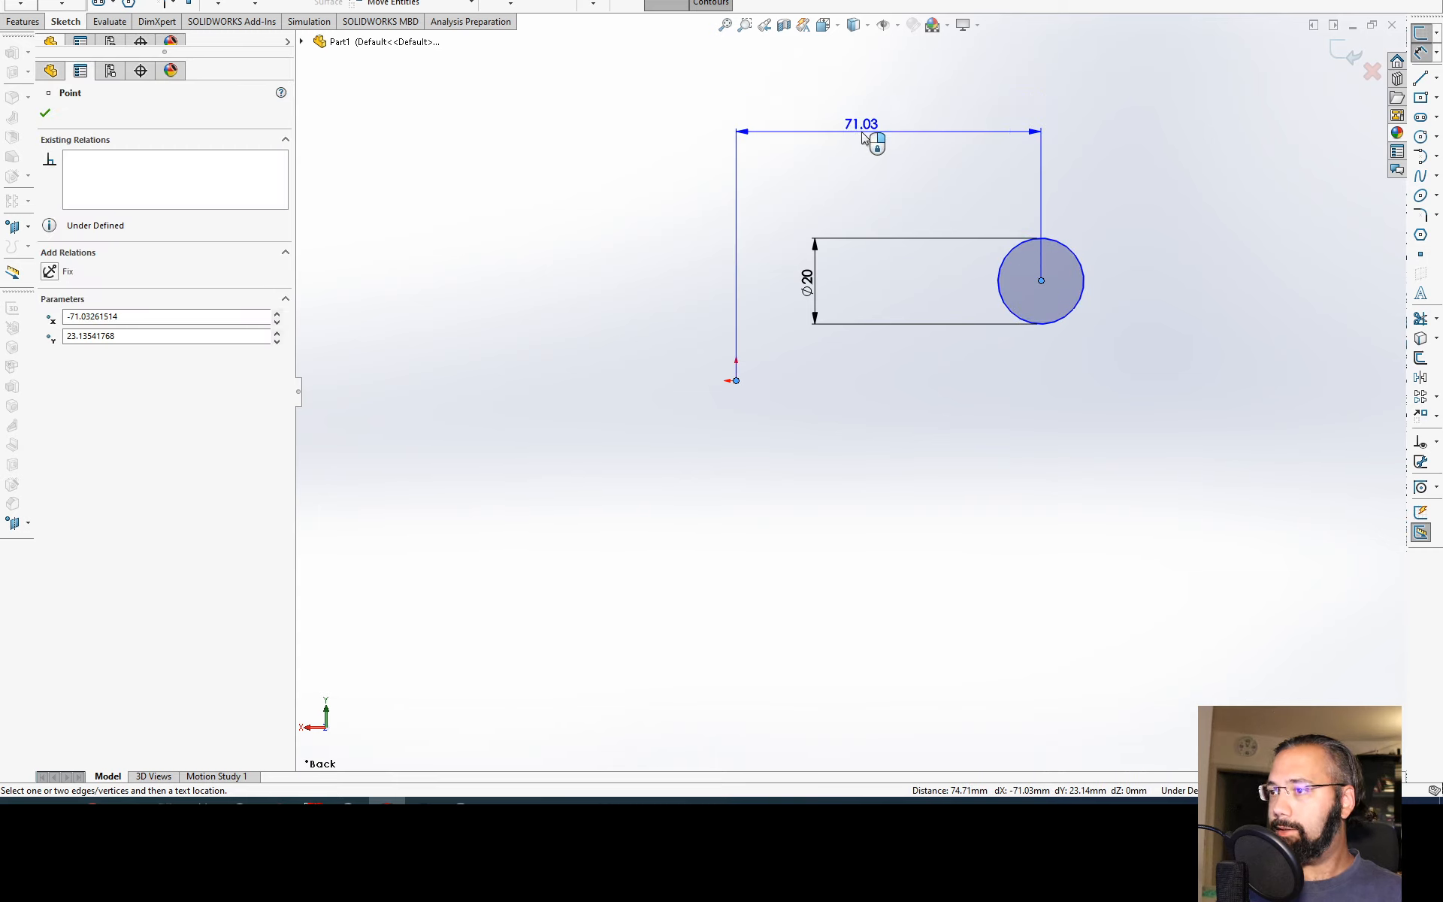
pyautogui.click(868, 132)
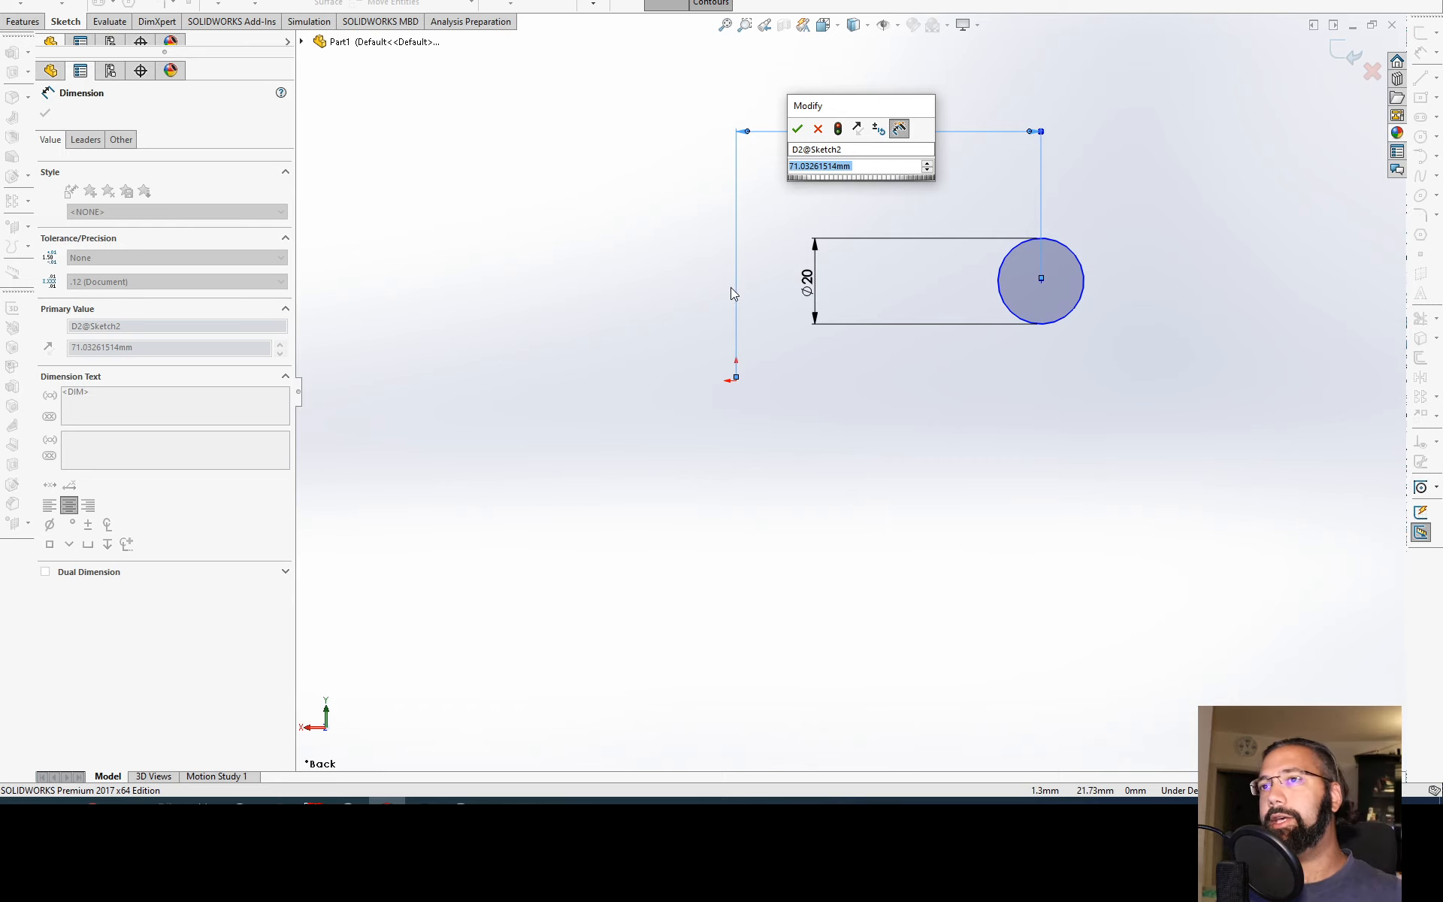
pyautogui.click(798, 129)
# Step: Dimension the vertical distance between the origin and the circle's centre, keeping the distance as drawn
pyautogui.click(736, 381)
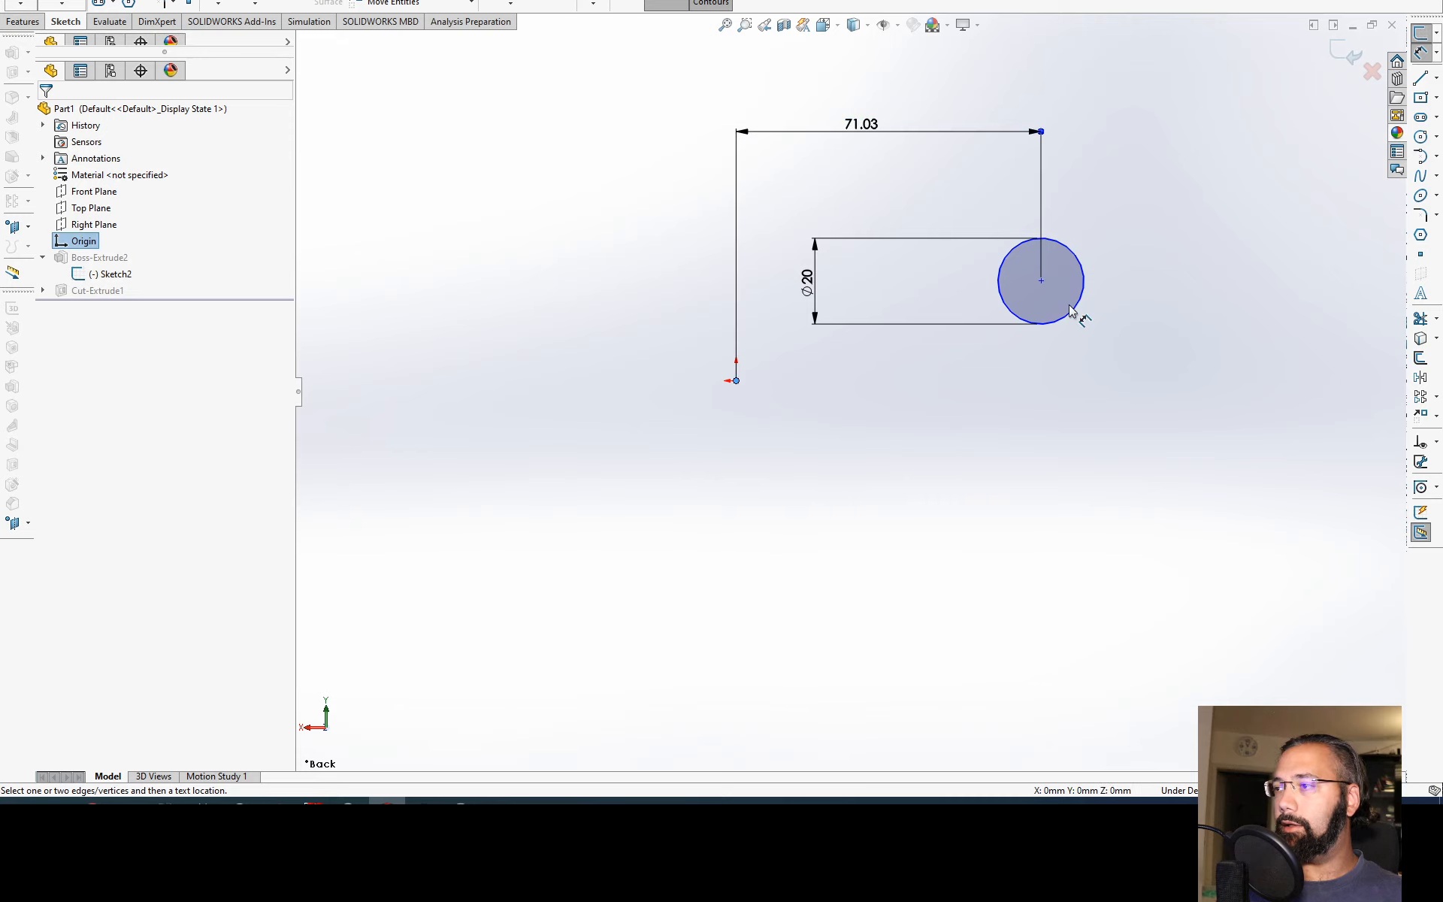
pyautogui.click(1041, 281)
pyautogui.click(1188, 330)
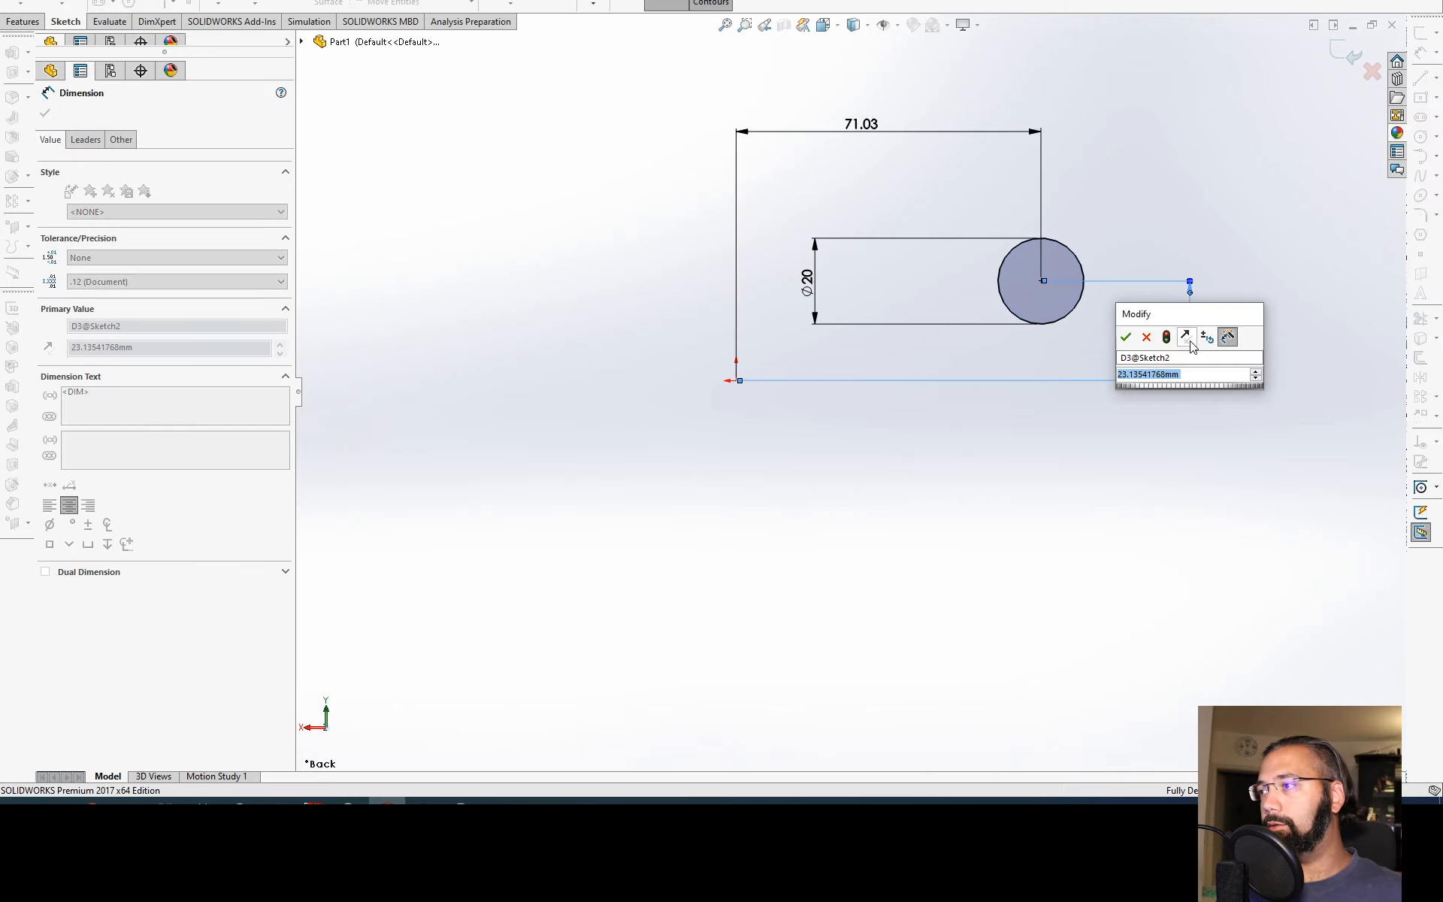
pyautogui.press('Return')
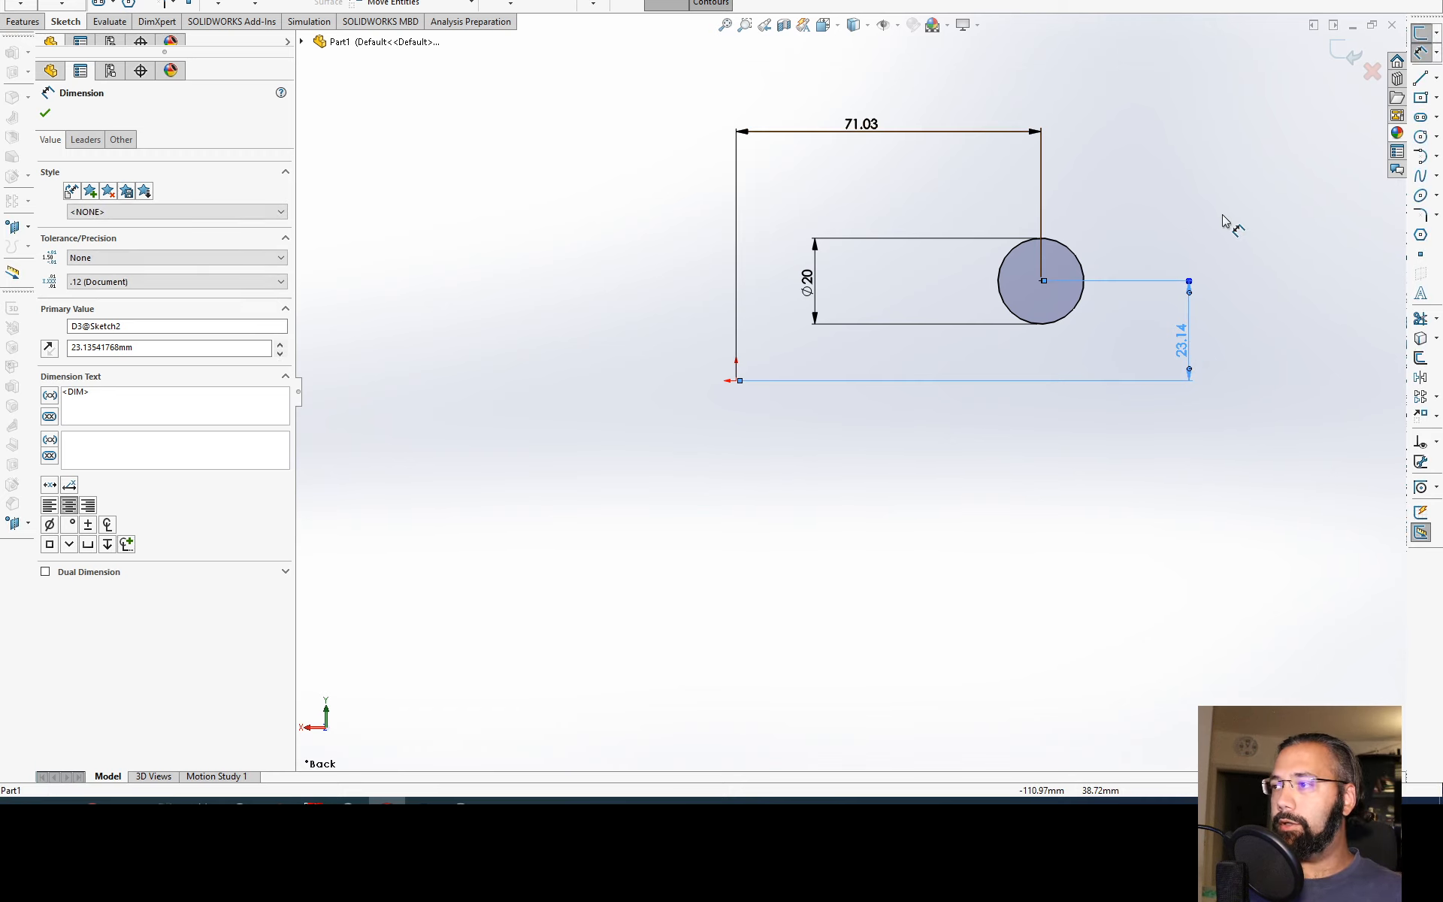
pyautogui.press('Escape')
# Step: Delete the horizontal and vertical distance dimensions and try to dimension the circle's centre point on its own
pyautogui.keyDown('ctrl'); pyautogui.click(919, 133); pyautogui.keyUp('ctrl')
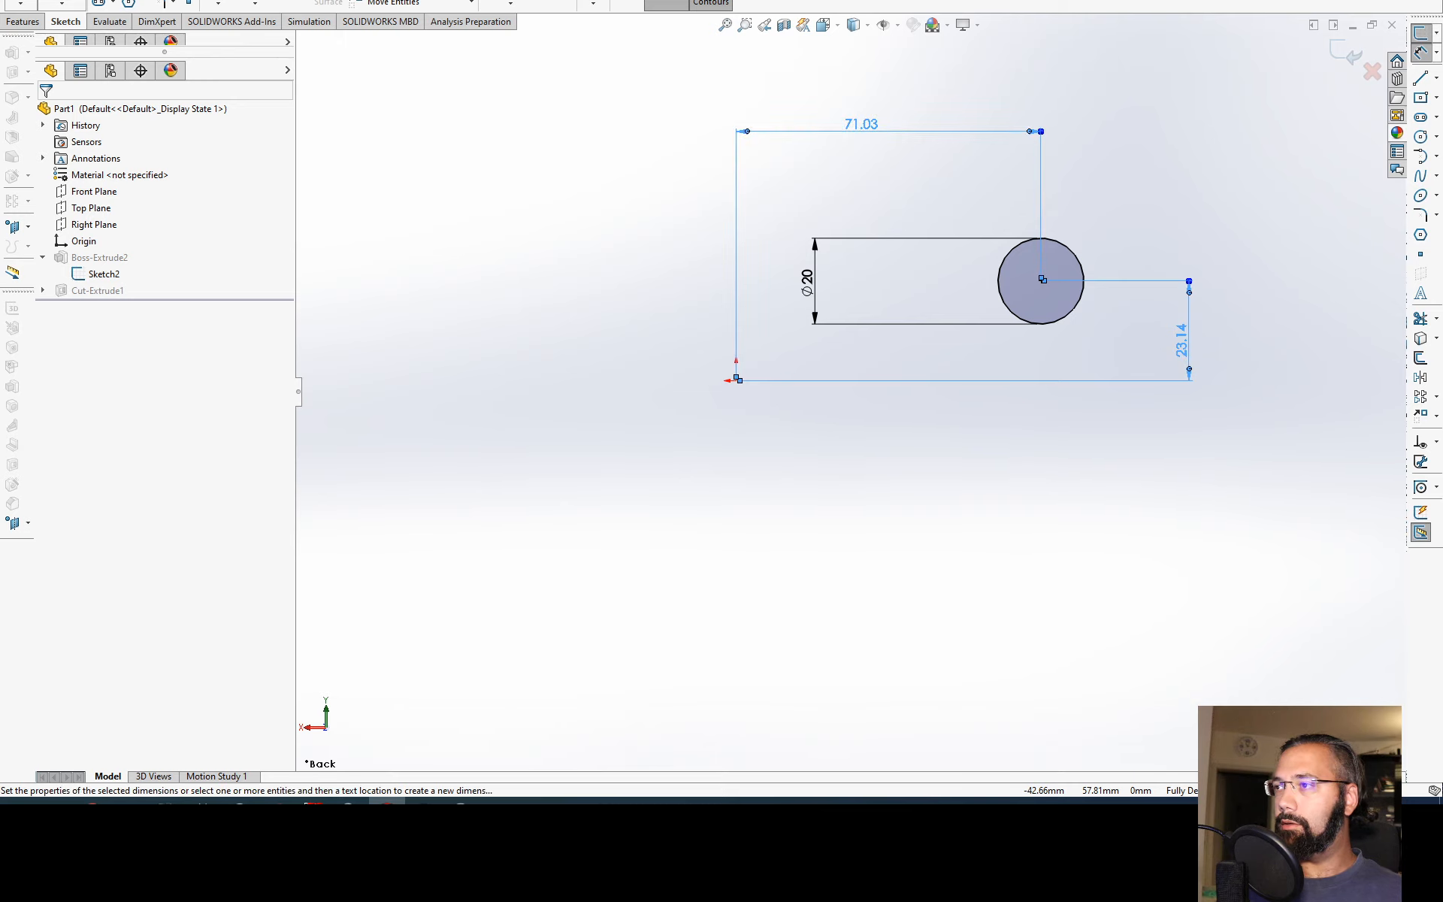
pyautogui.press('Delete')
pyautogui.click(1041, 281)
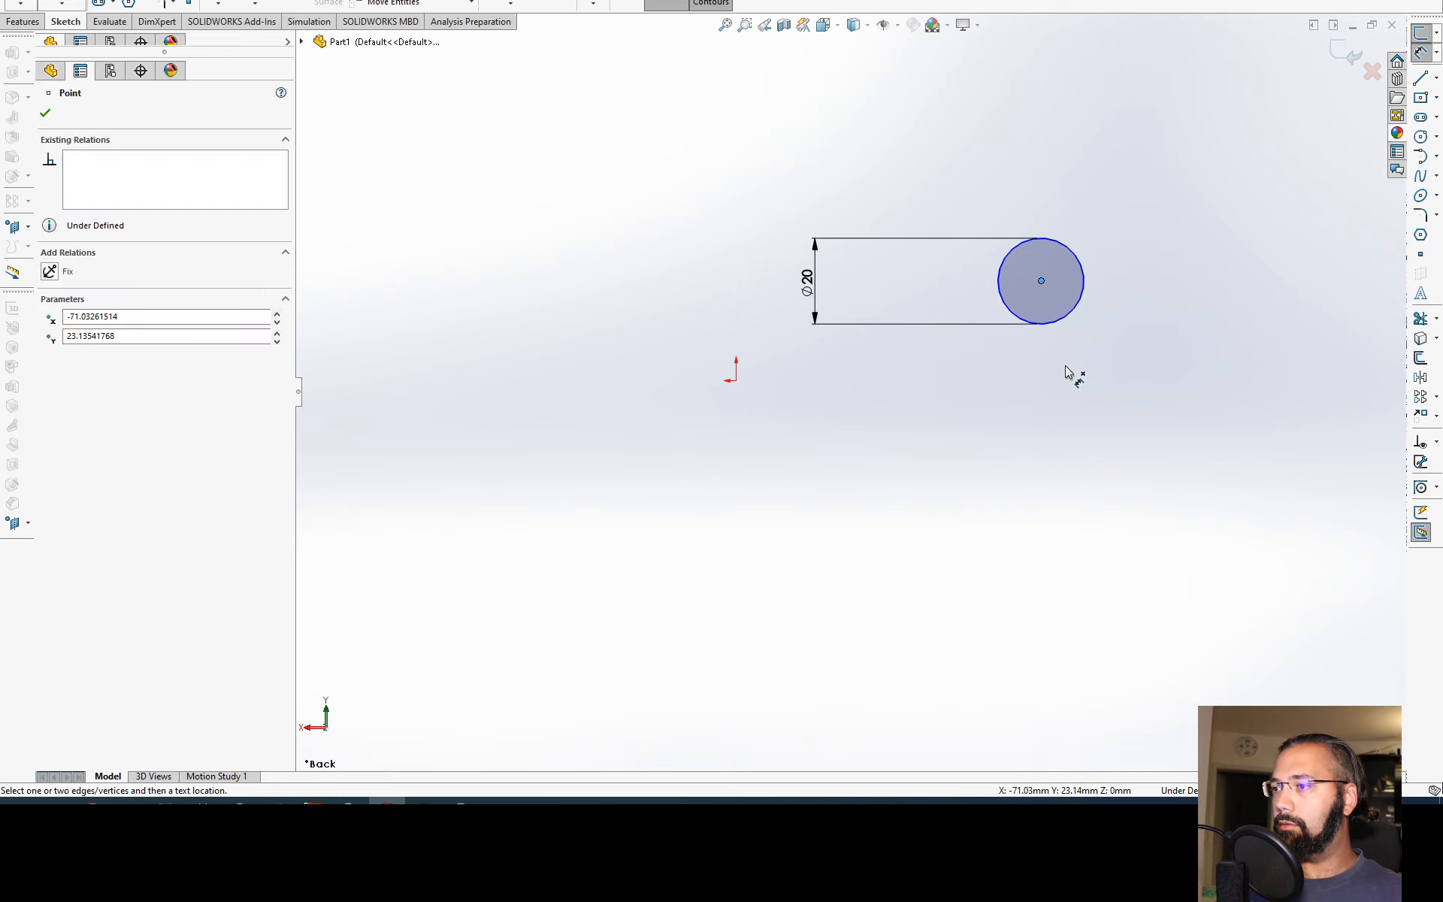
pyautogui.click(1049, 366)
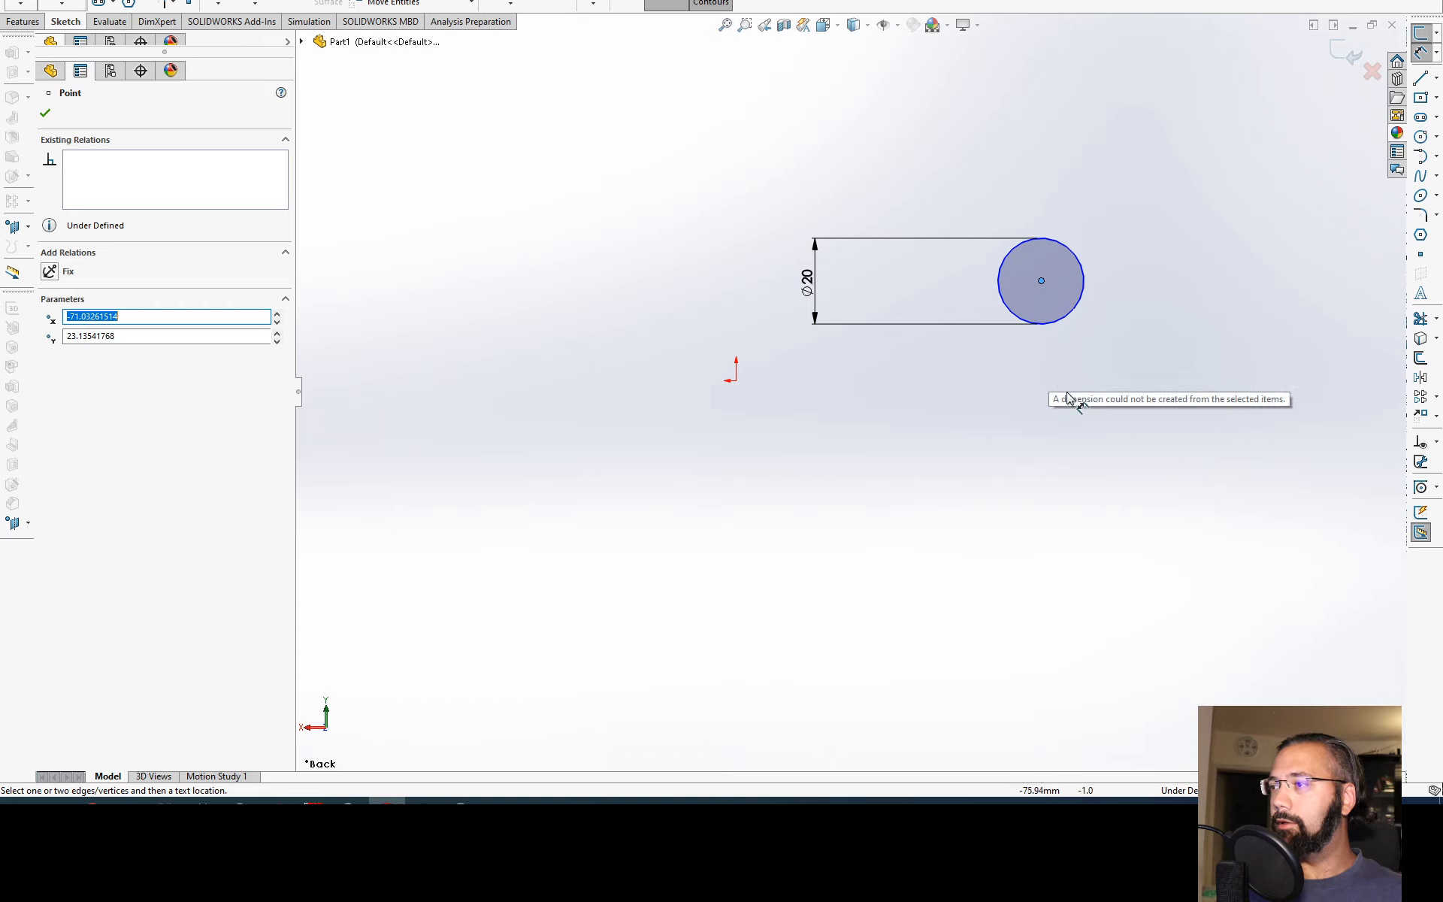
pyautogui.click(1043, 286)
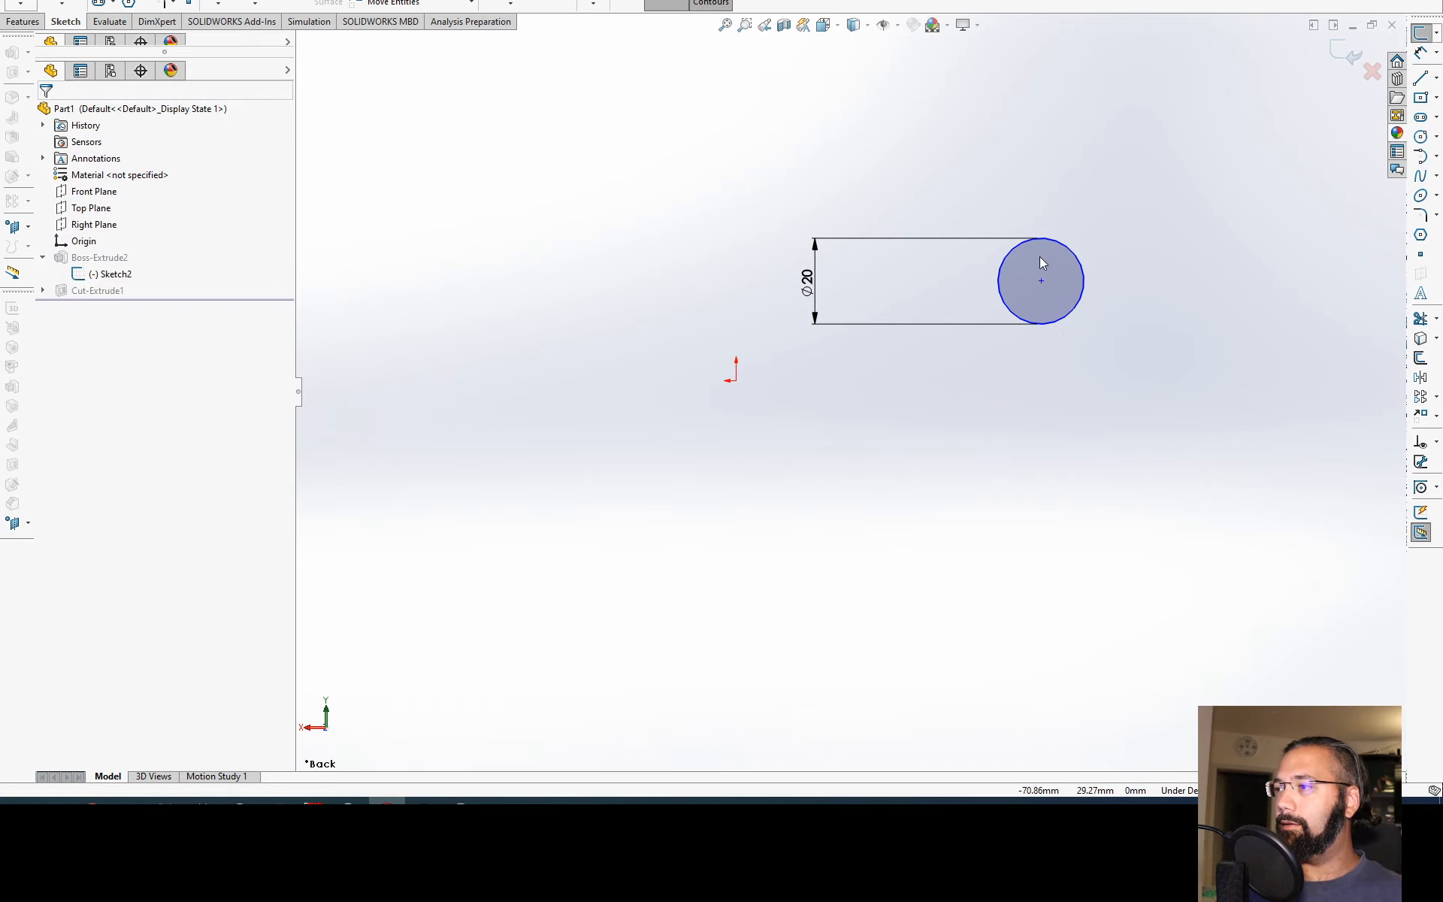
# Step: Move the circle's centre to about X -73, Y 2 mm and select it with the origin to examine the available relations
pyautogui.moveTo(1041, 281); pyautogui.dragTo(1052, 373)
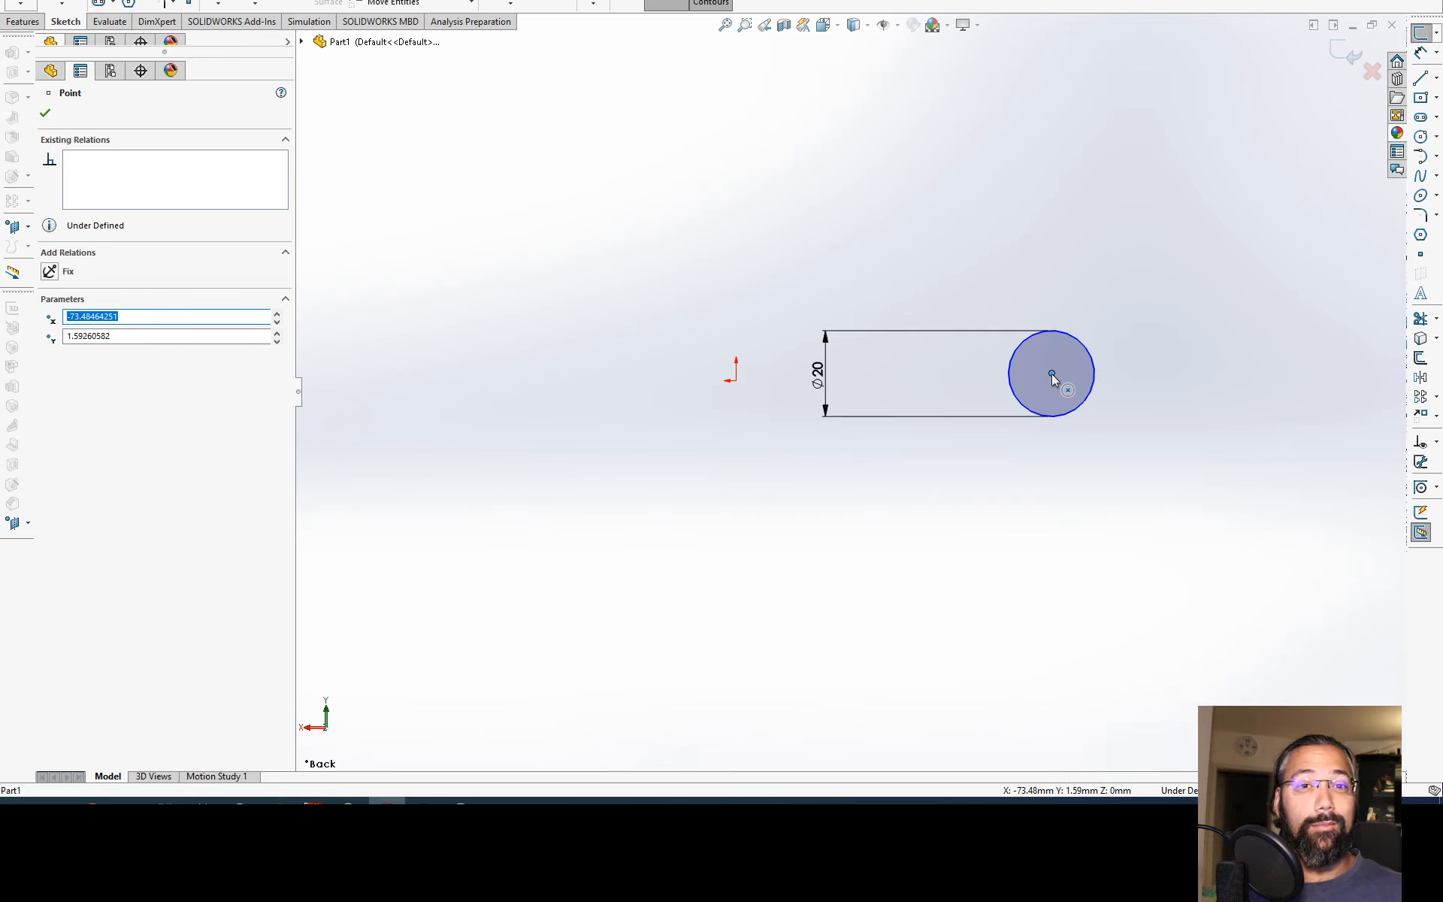
pyautogui.click(735, 381)
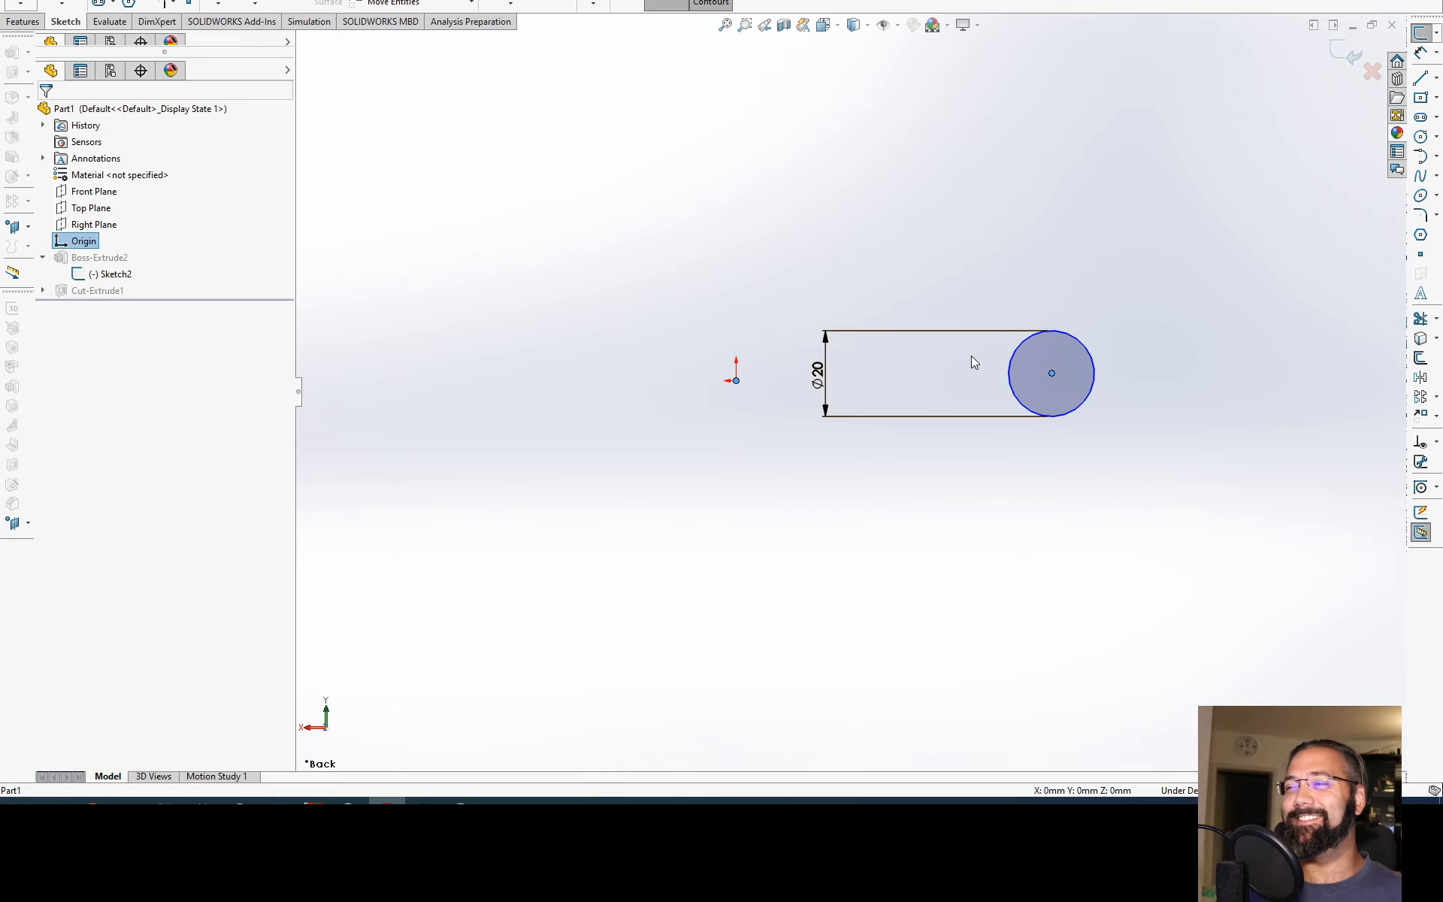
pyautogui.click(993, 500)
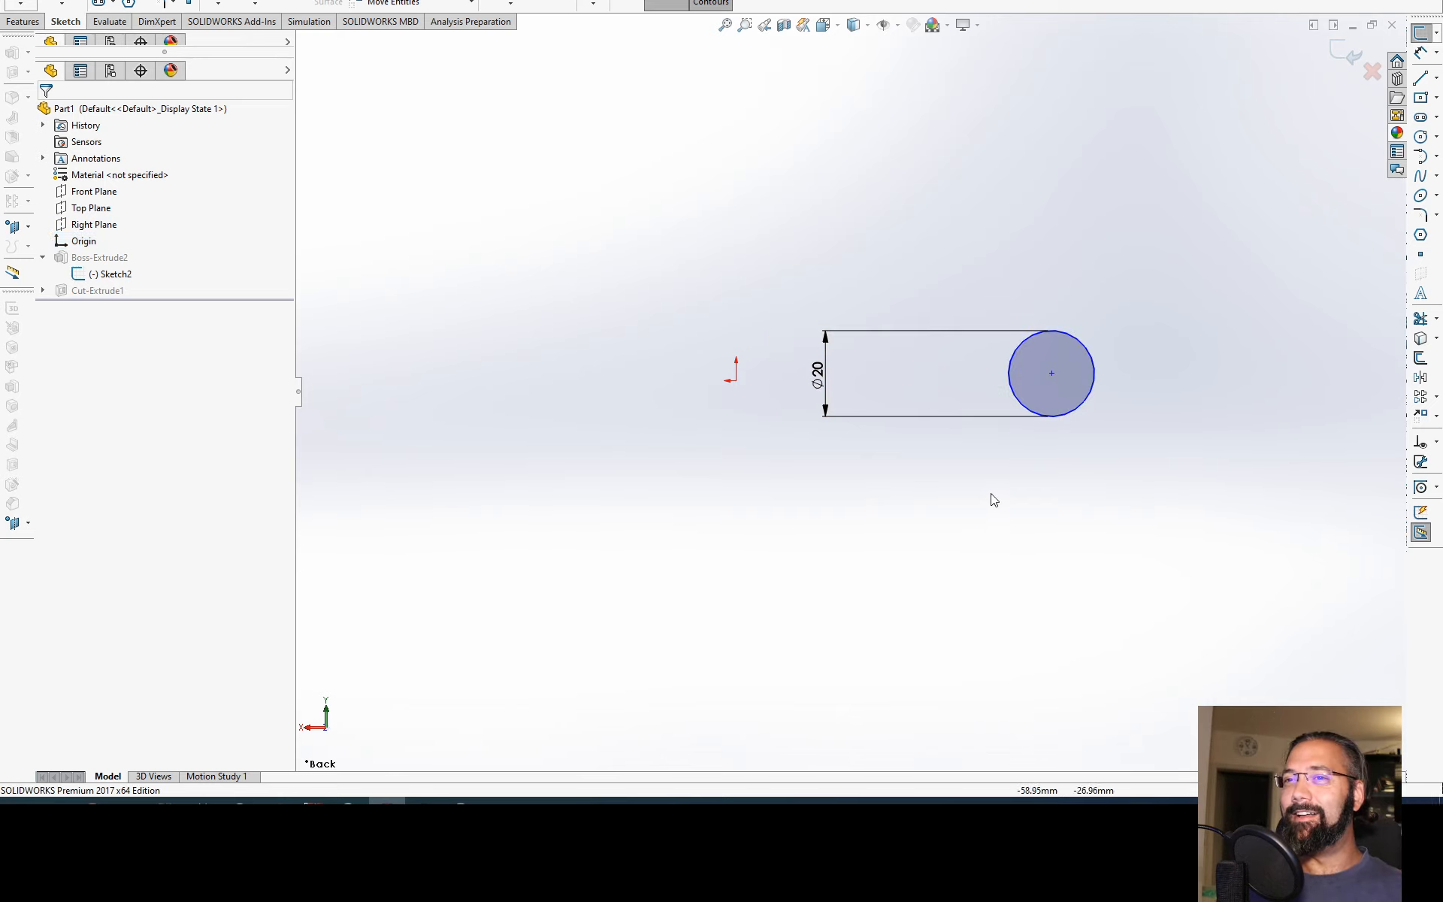
pyautogui.click(1052, 374)
pyautogui.keyDown('ctrl'); pyautogui.click(736, 380); pyautogui.keyUp('ctrl')
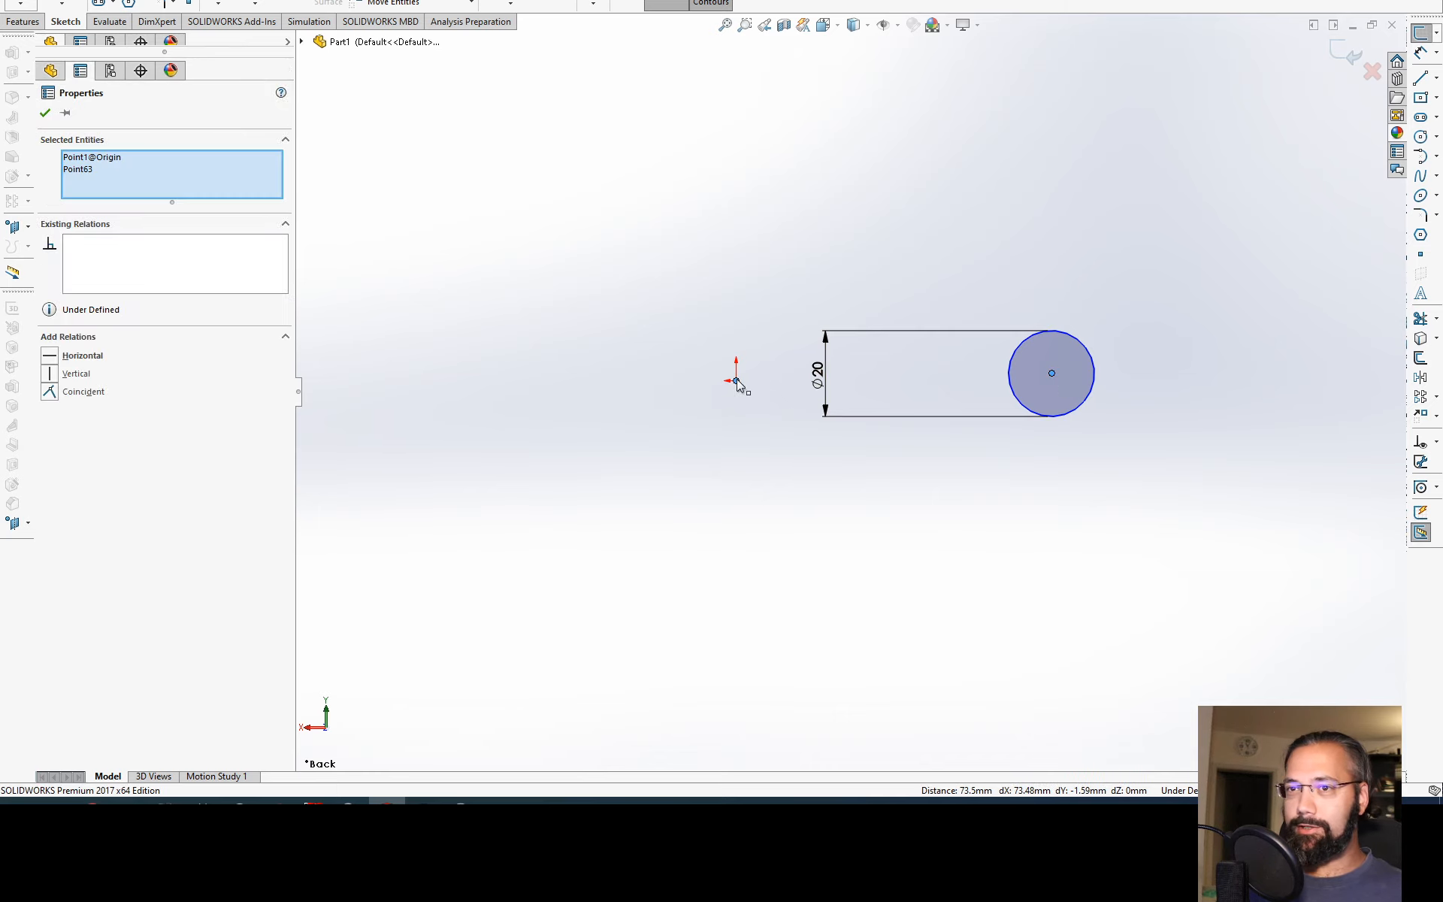
pyautogui.click(1062, 256)
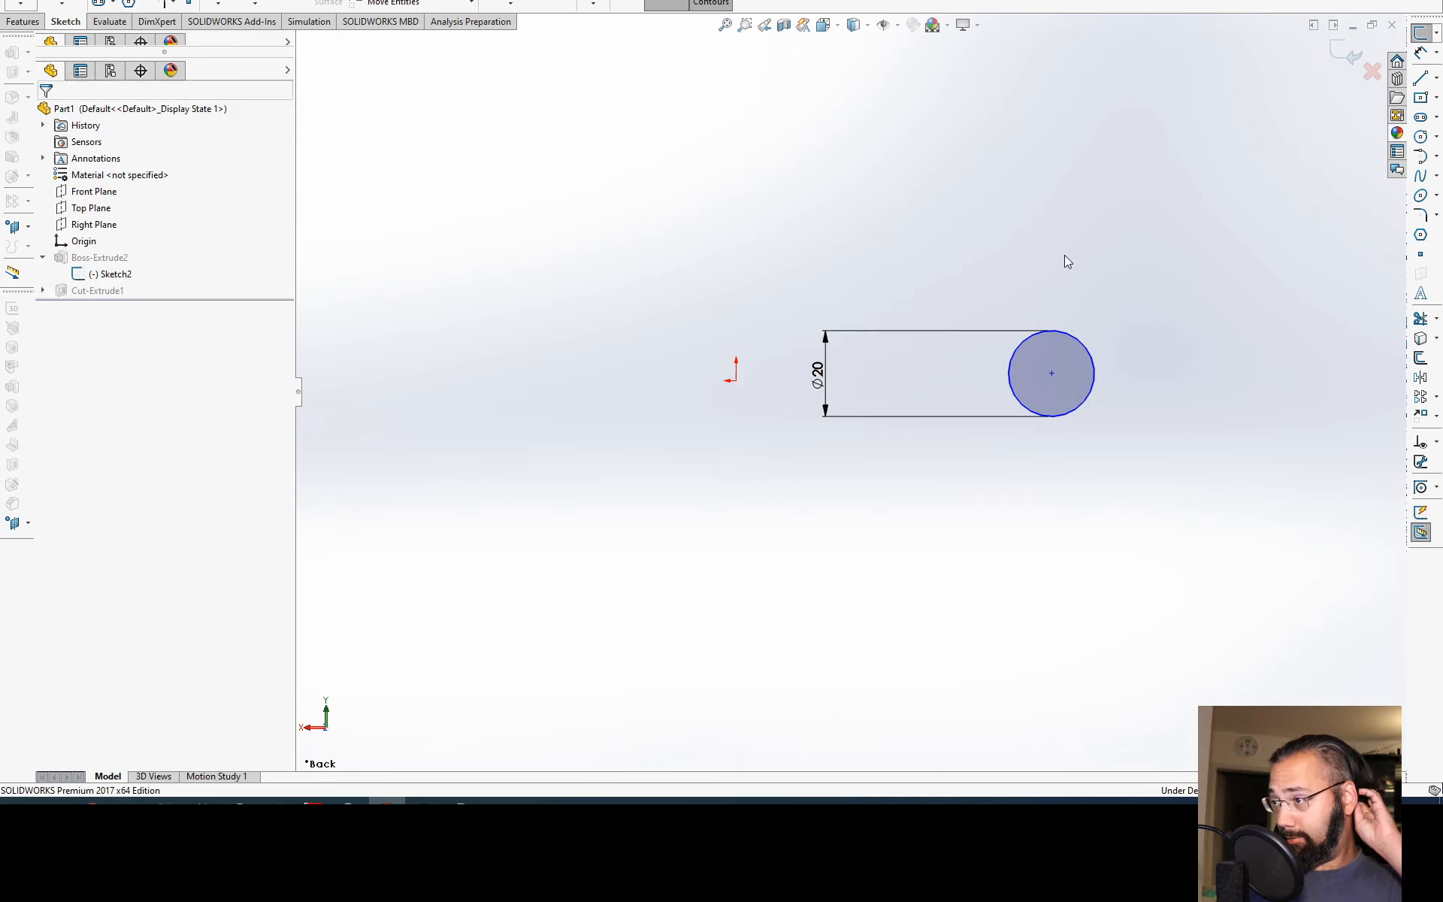
# Step: Add a Horizontal relation between the circle's centre and the origin, and undo it
pyautogui.click(1052, 373)
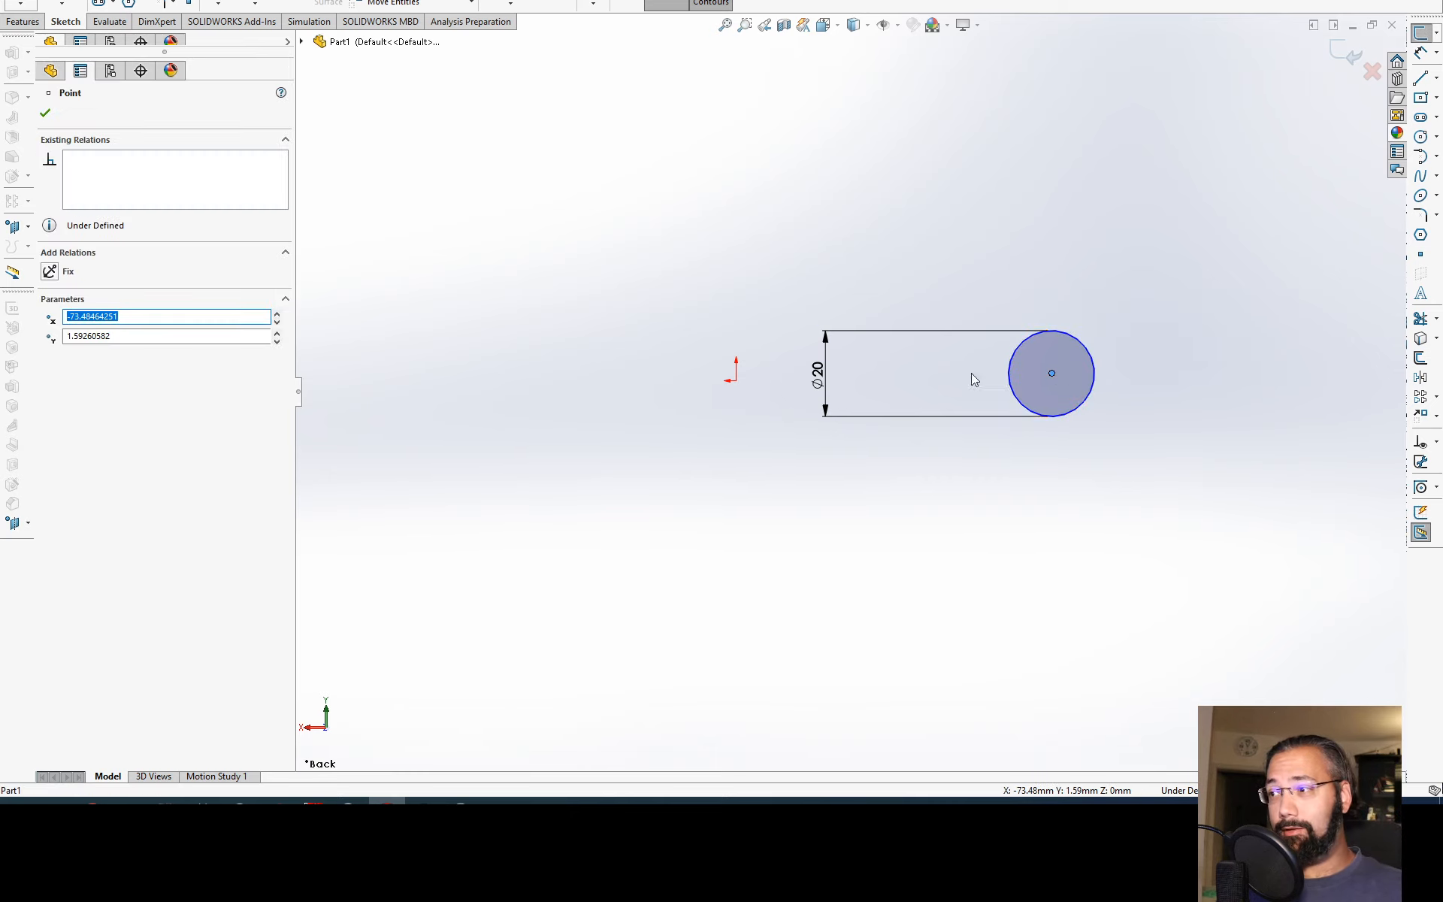
pyautogui.keyDown('ctrl'); pyautogui.click(737, 381); pyautogui.keyUp('ctrl')
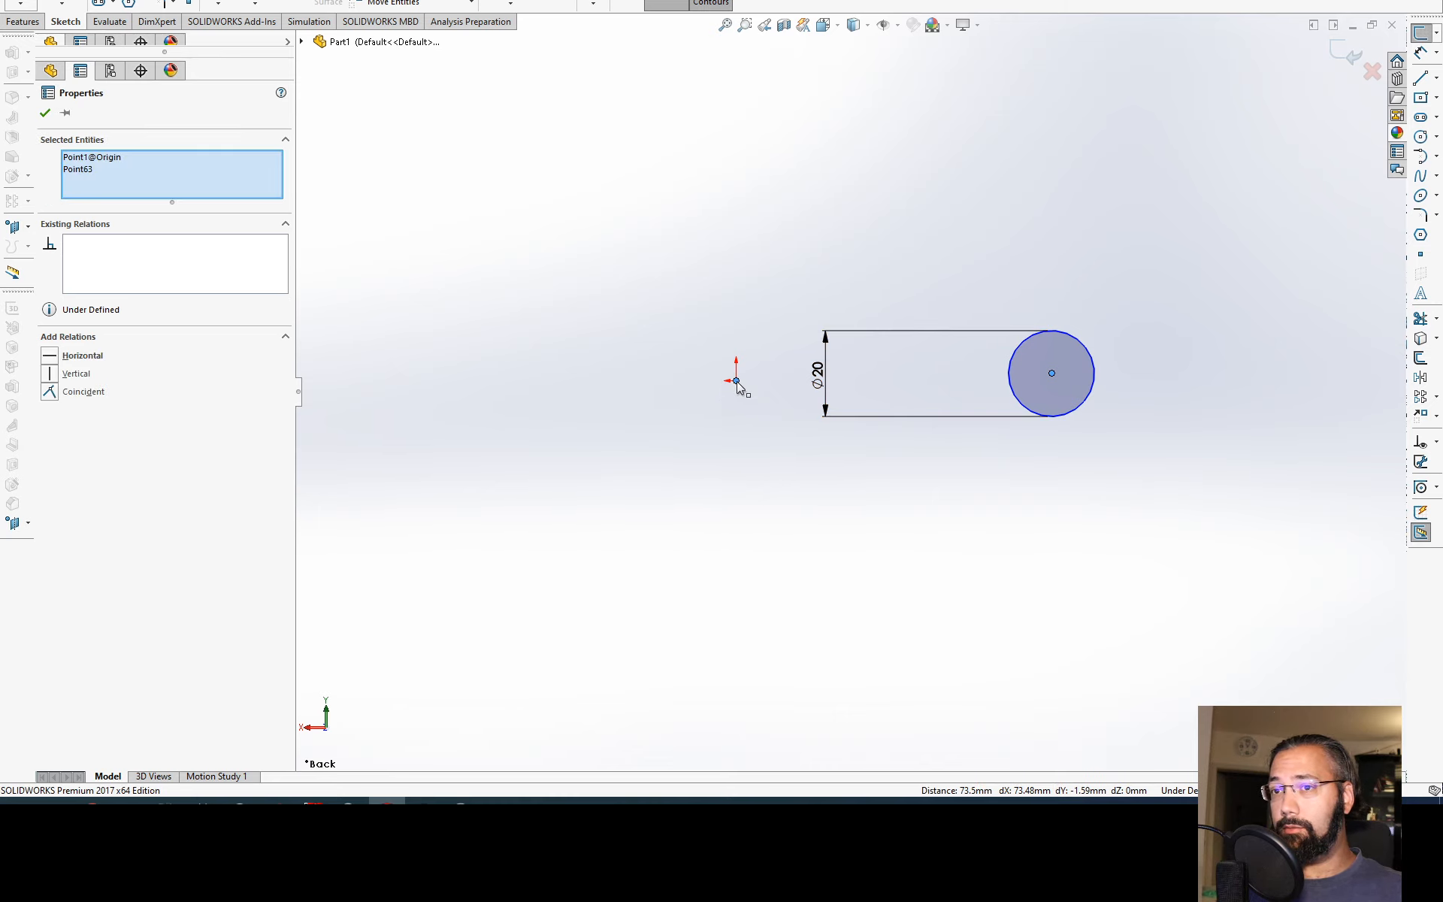
pyautogui.click(84, 357)
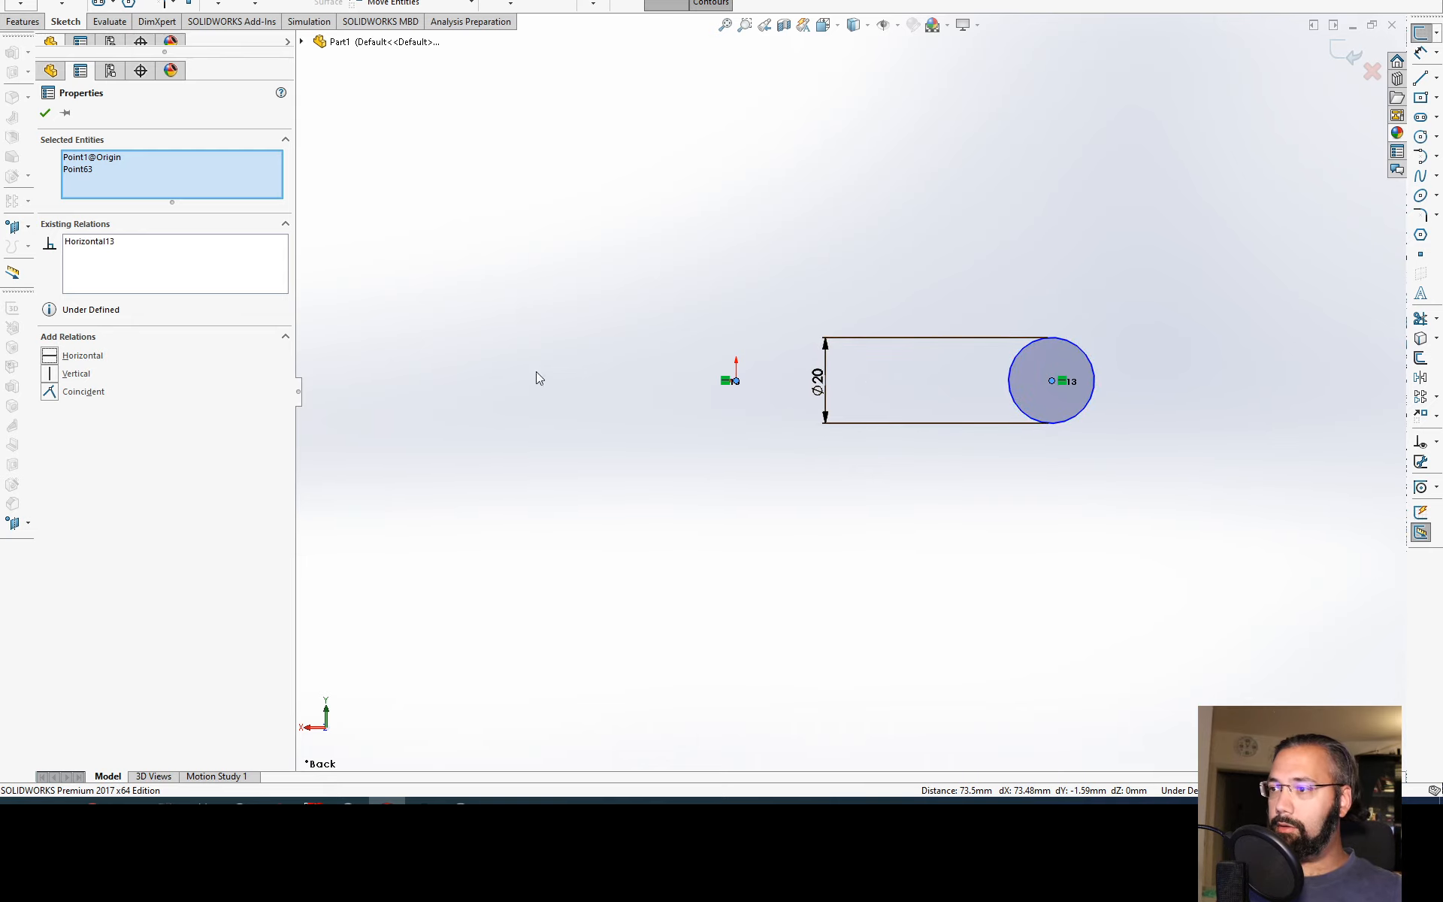
pyautogui.hotkey('ctrl', 'z')
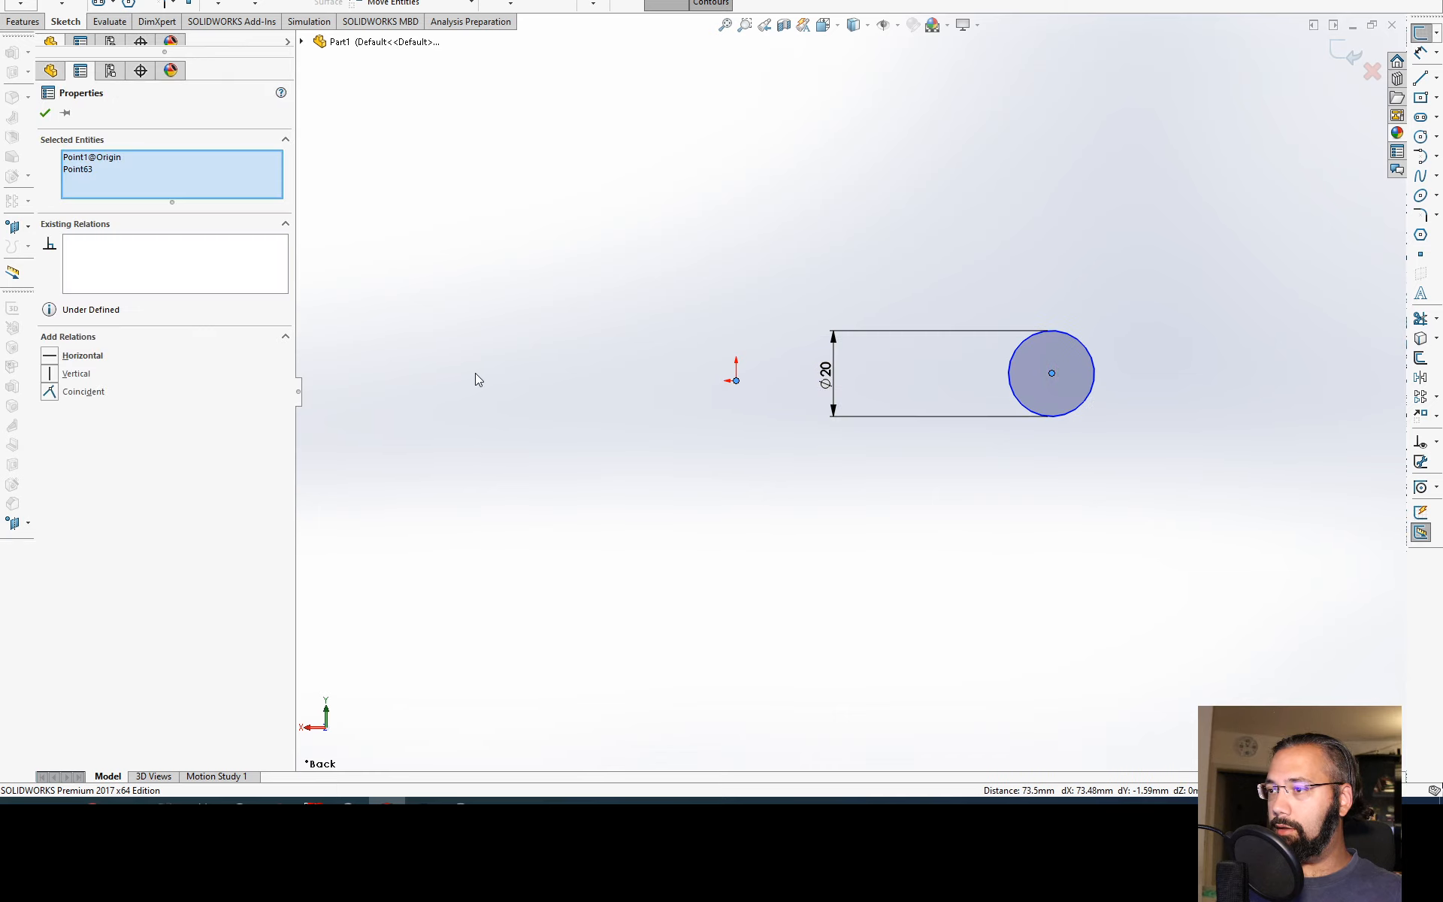
# Step: Add Horizontal and Vertical relations between the circle's centre and the origin, and exit the sketch, ignoring the Sketch4 error
pyautogui.click(83, 356)
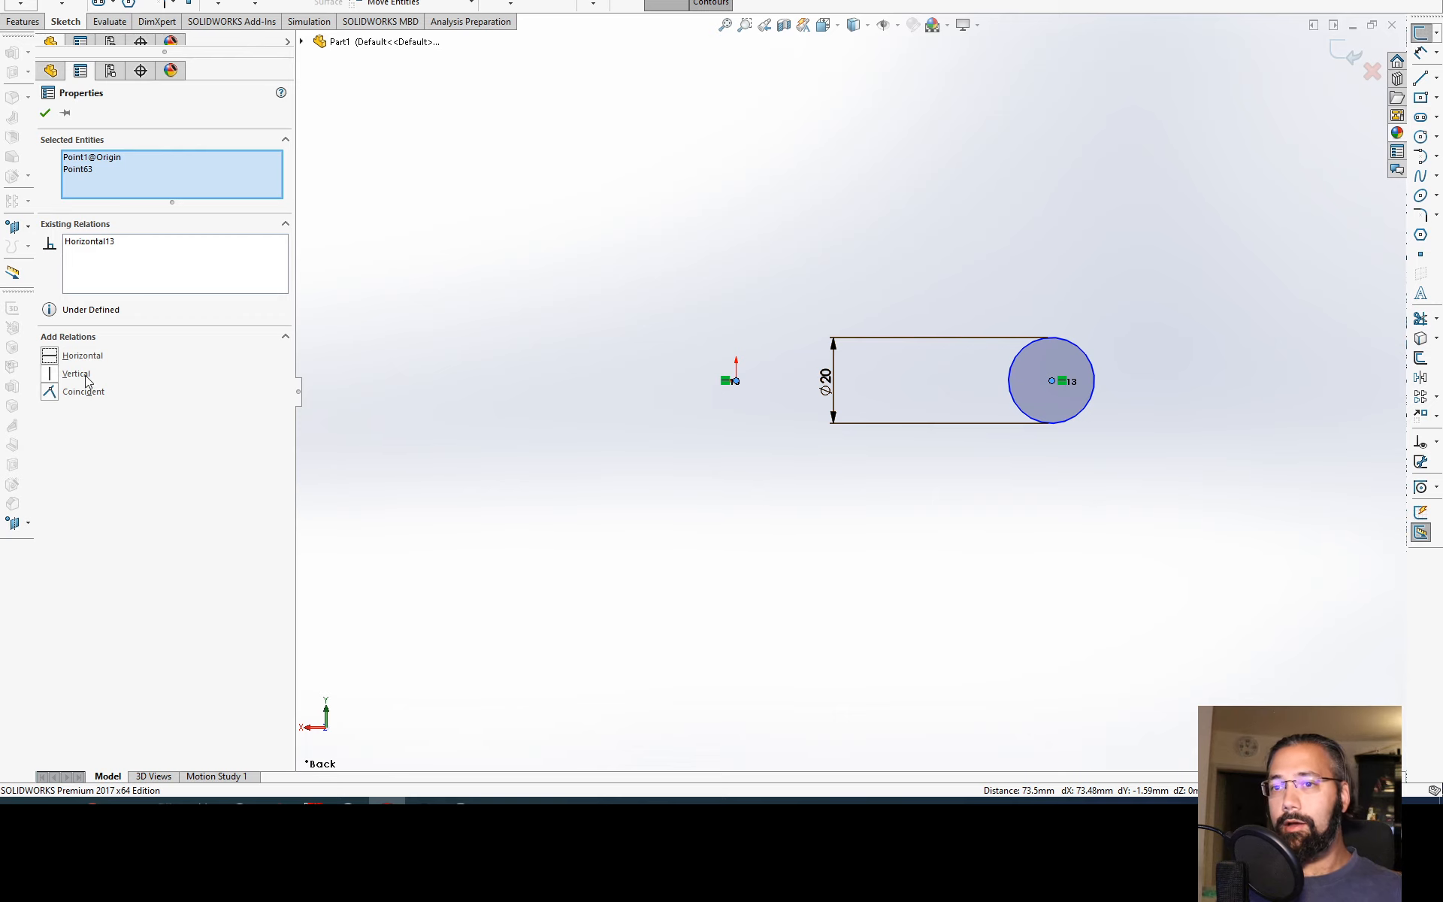
pyautogui.click(85, 375)
pyautogui.click(600, 435)
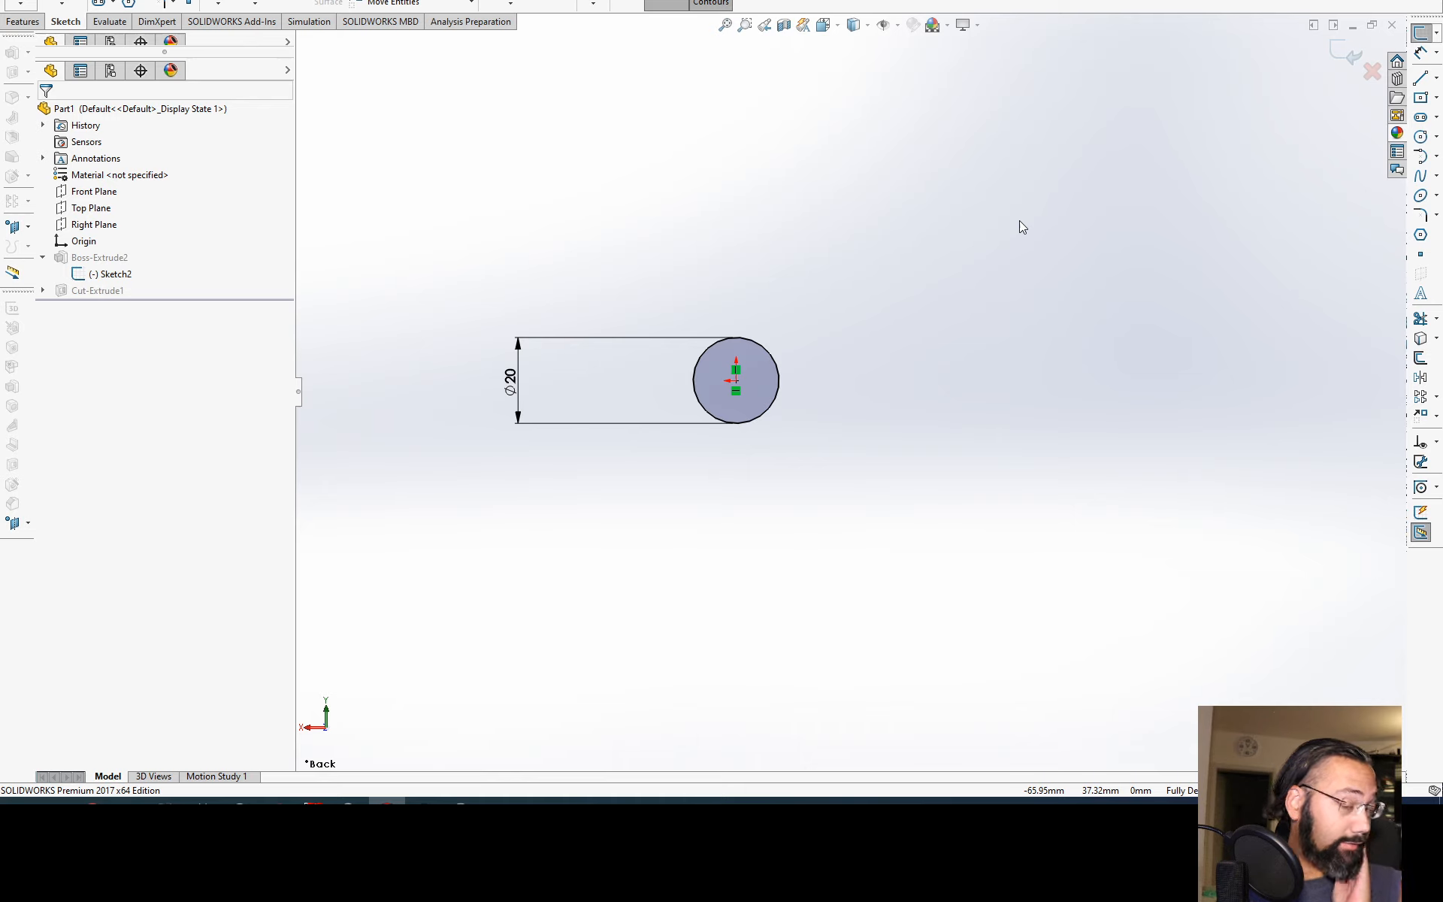
pyautogui.click(1349, 51)
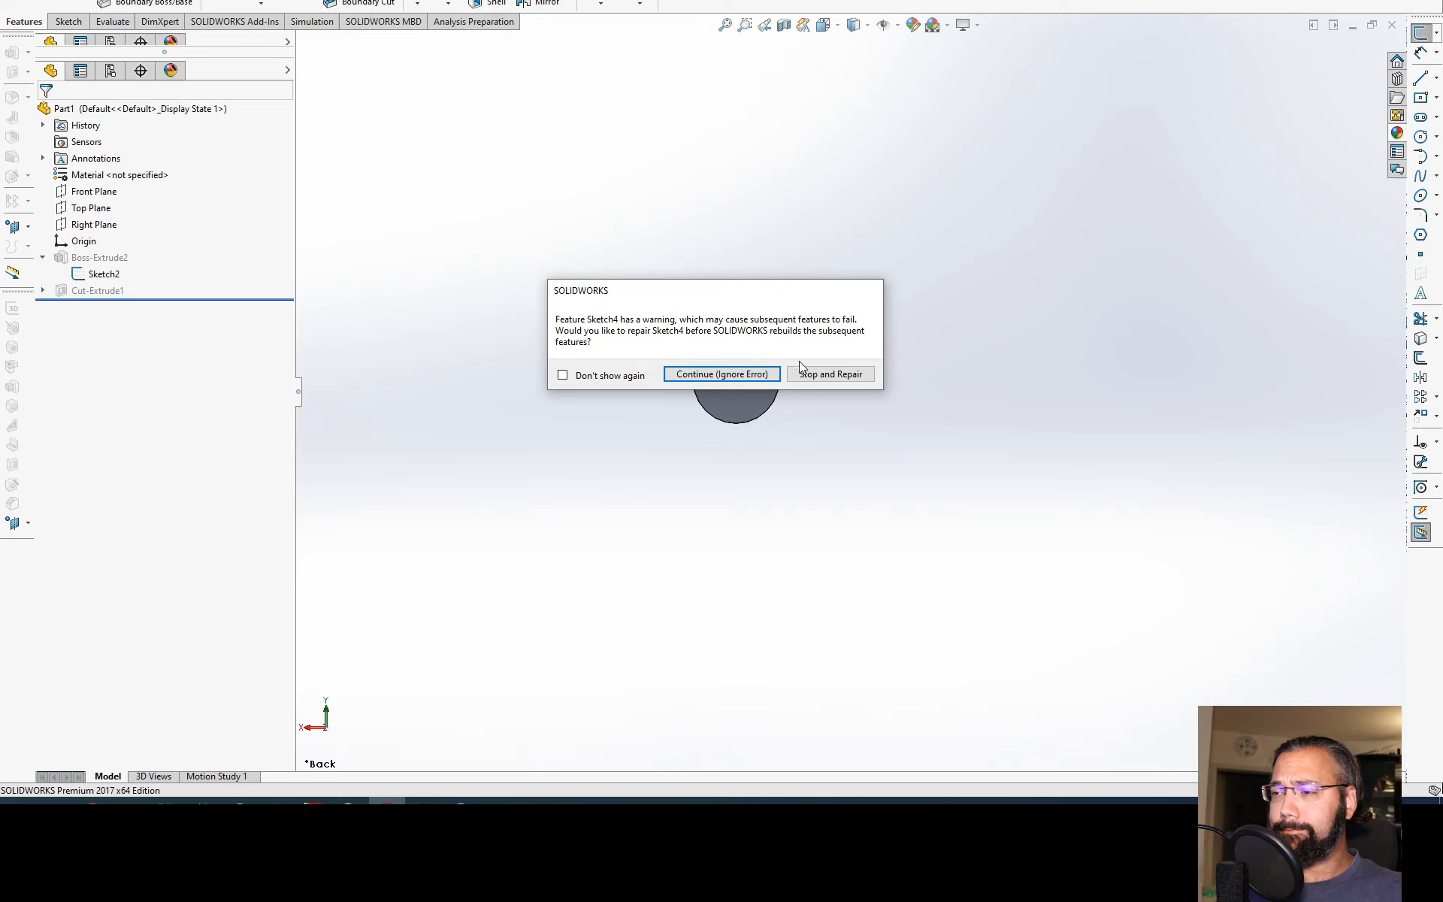
pyautogui.click(722, 374)
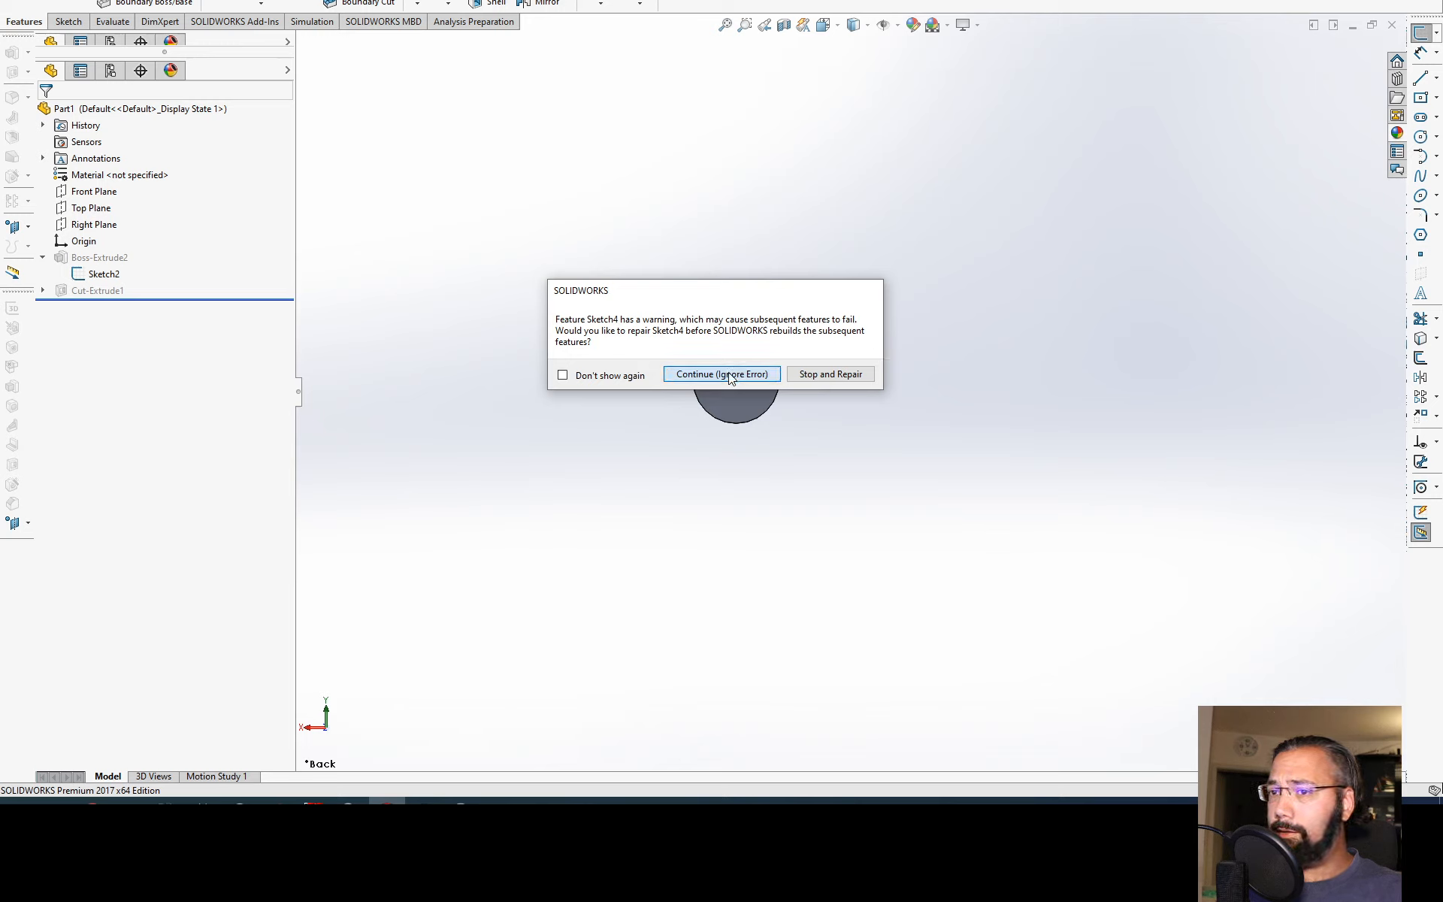
# Step: Delete the Cut-Extrude1 feature and its leftover Sketch4
pyautogui.click(84, 291)
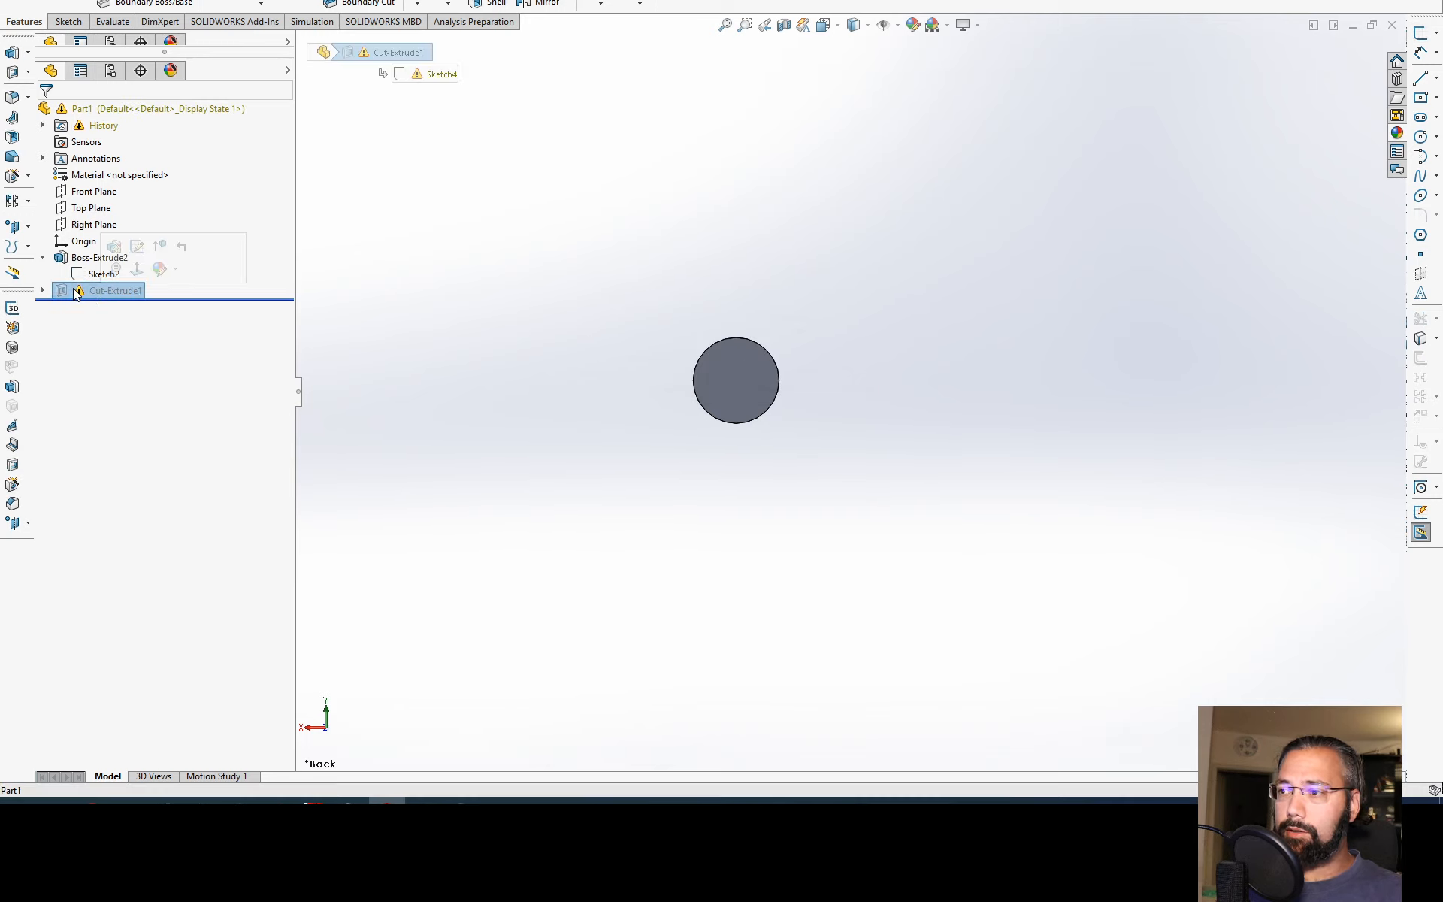
pyautogui.press('Delete')
pyautogui.press('Return')
pyautogui.hotkey('ctrl', '7')
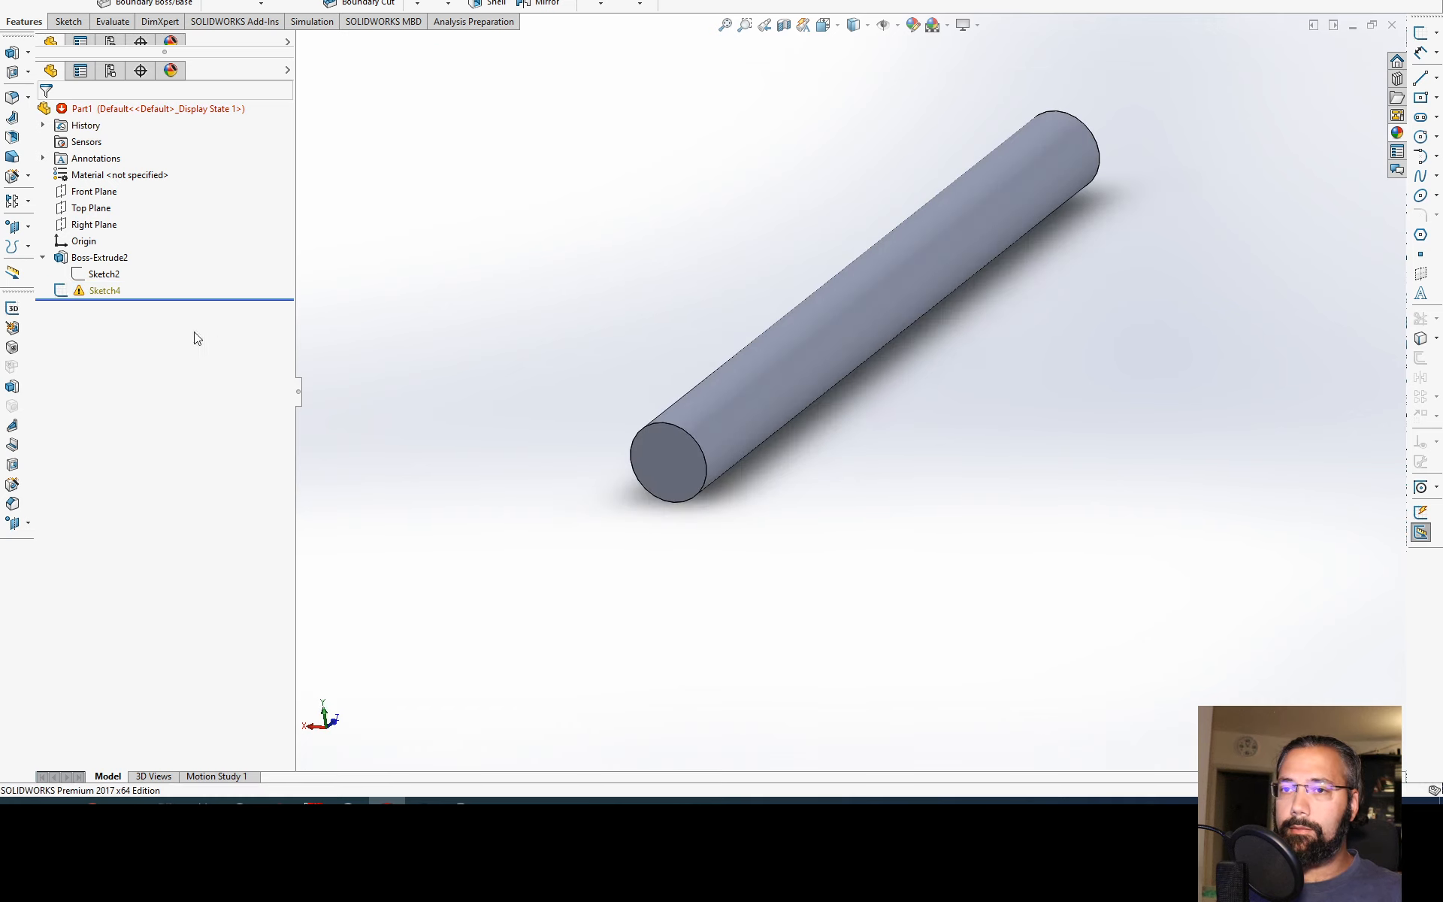
pyautogui.click(102, 290)
pyautogui.press('Delete')
pyautogui.press('Return')
pyautogui.scroll(4, 756, 418)
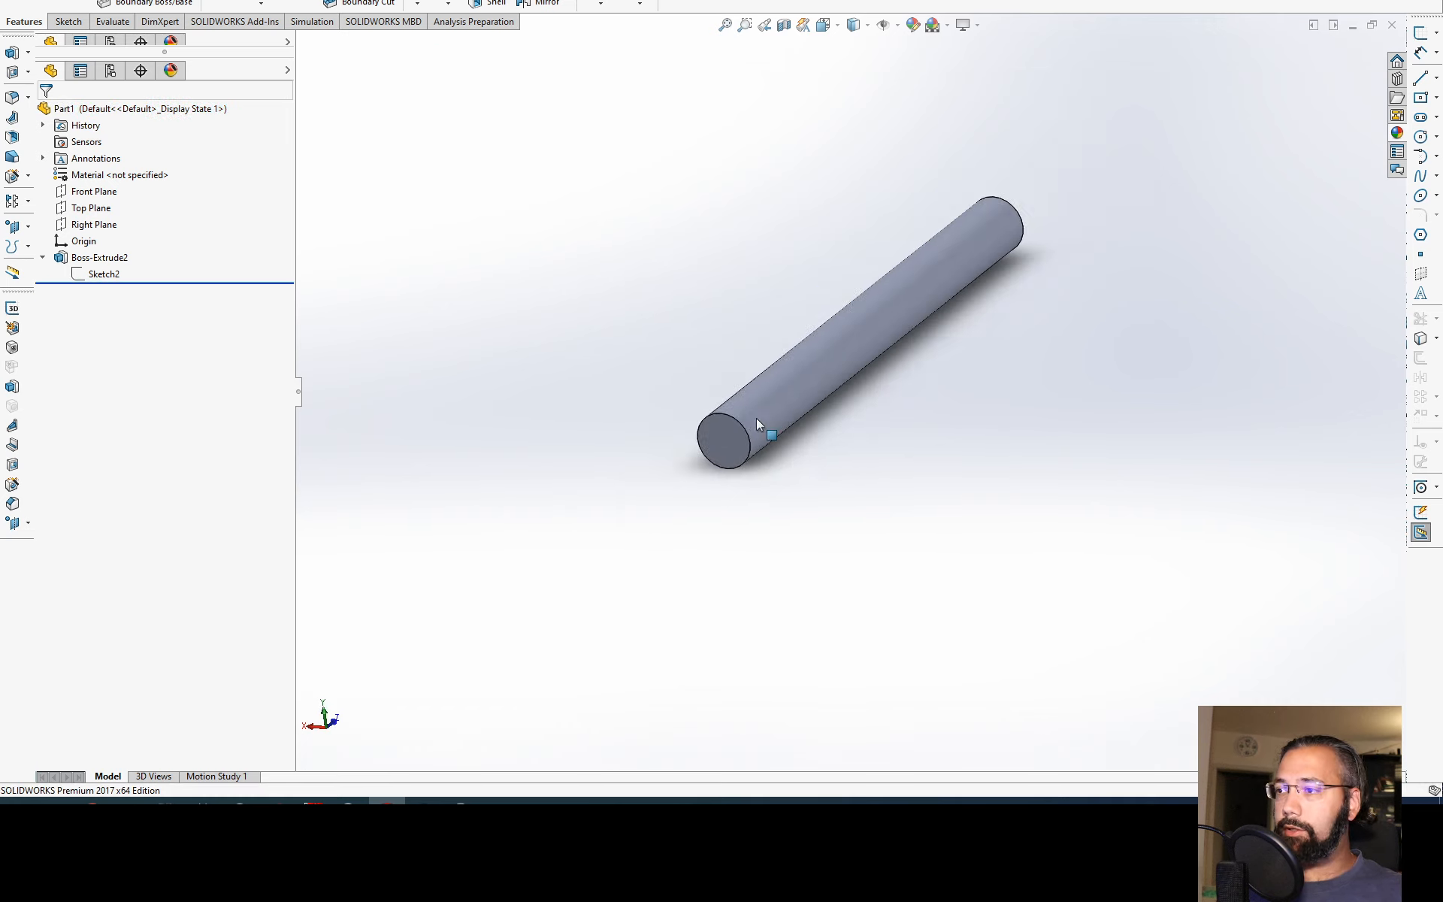
pyautogui.scroll(-2, 819, 386)
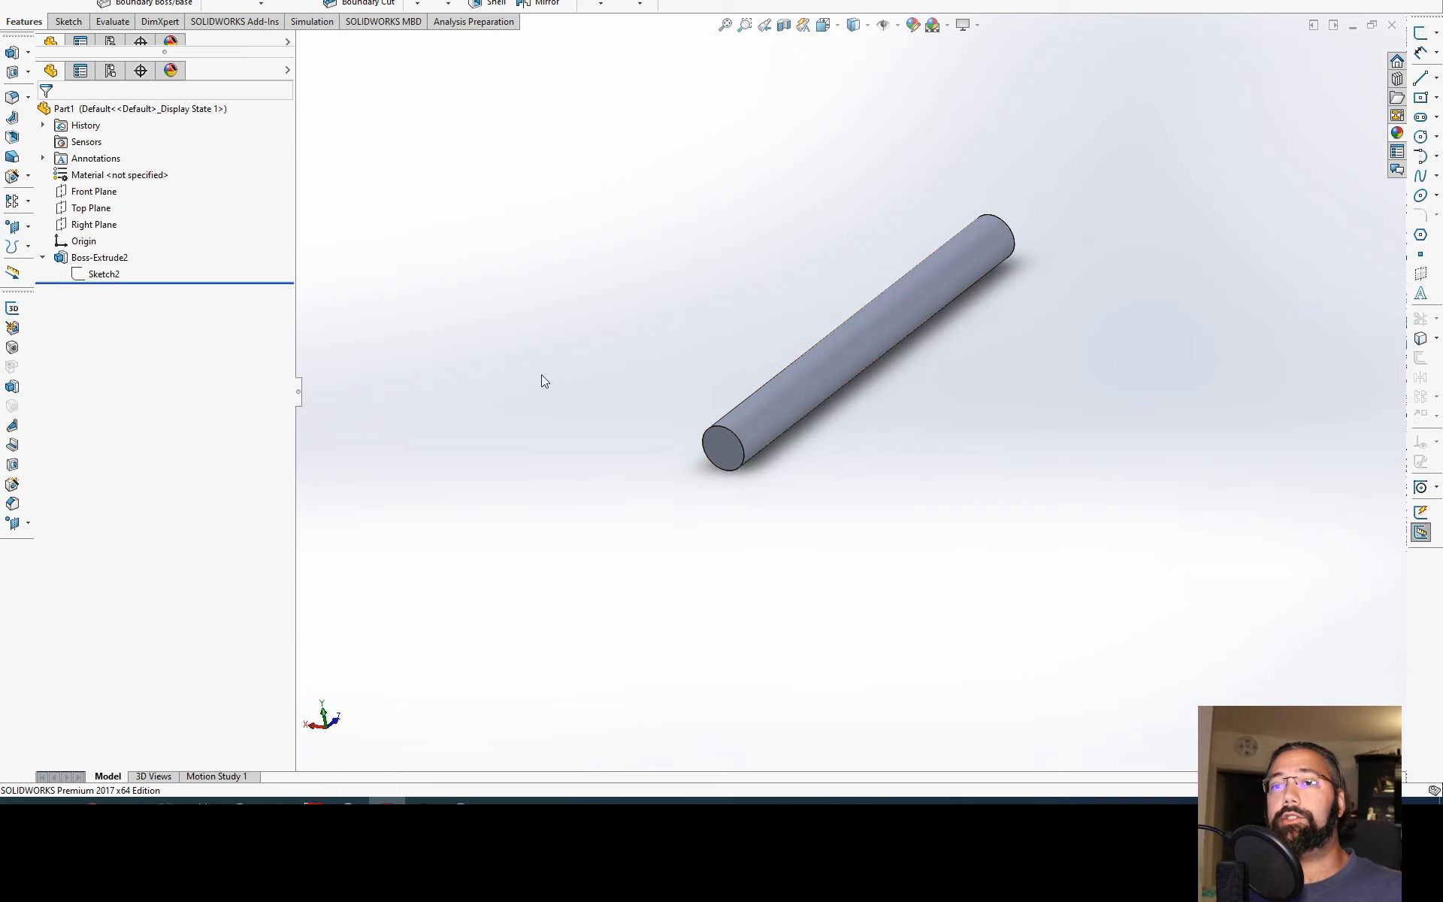
pyautogui.click(836, 363)
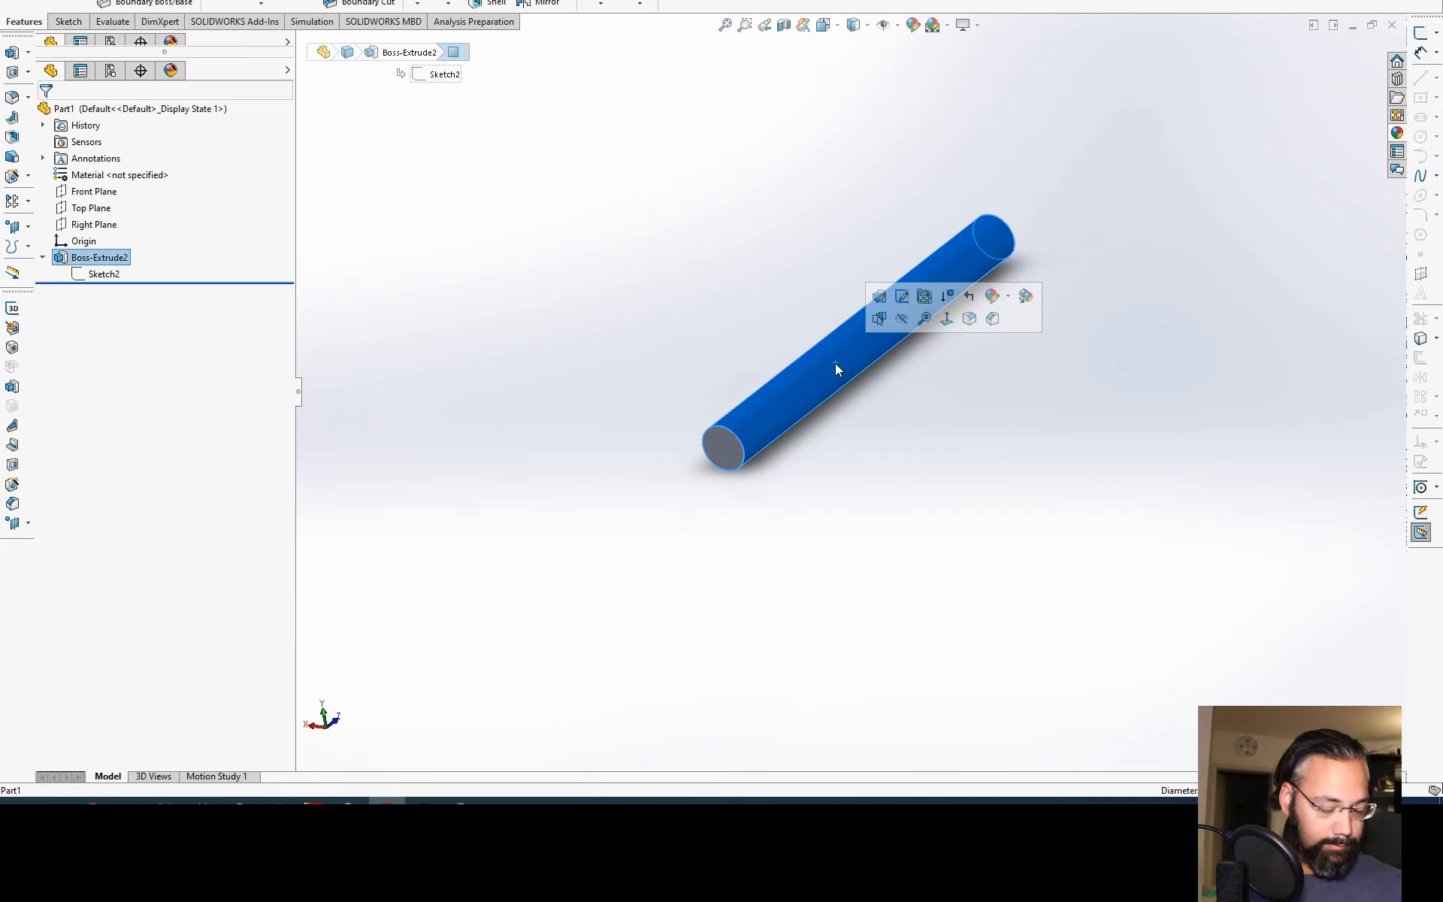
pyautogui.press('m')
pyautogui.click(246, 62)
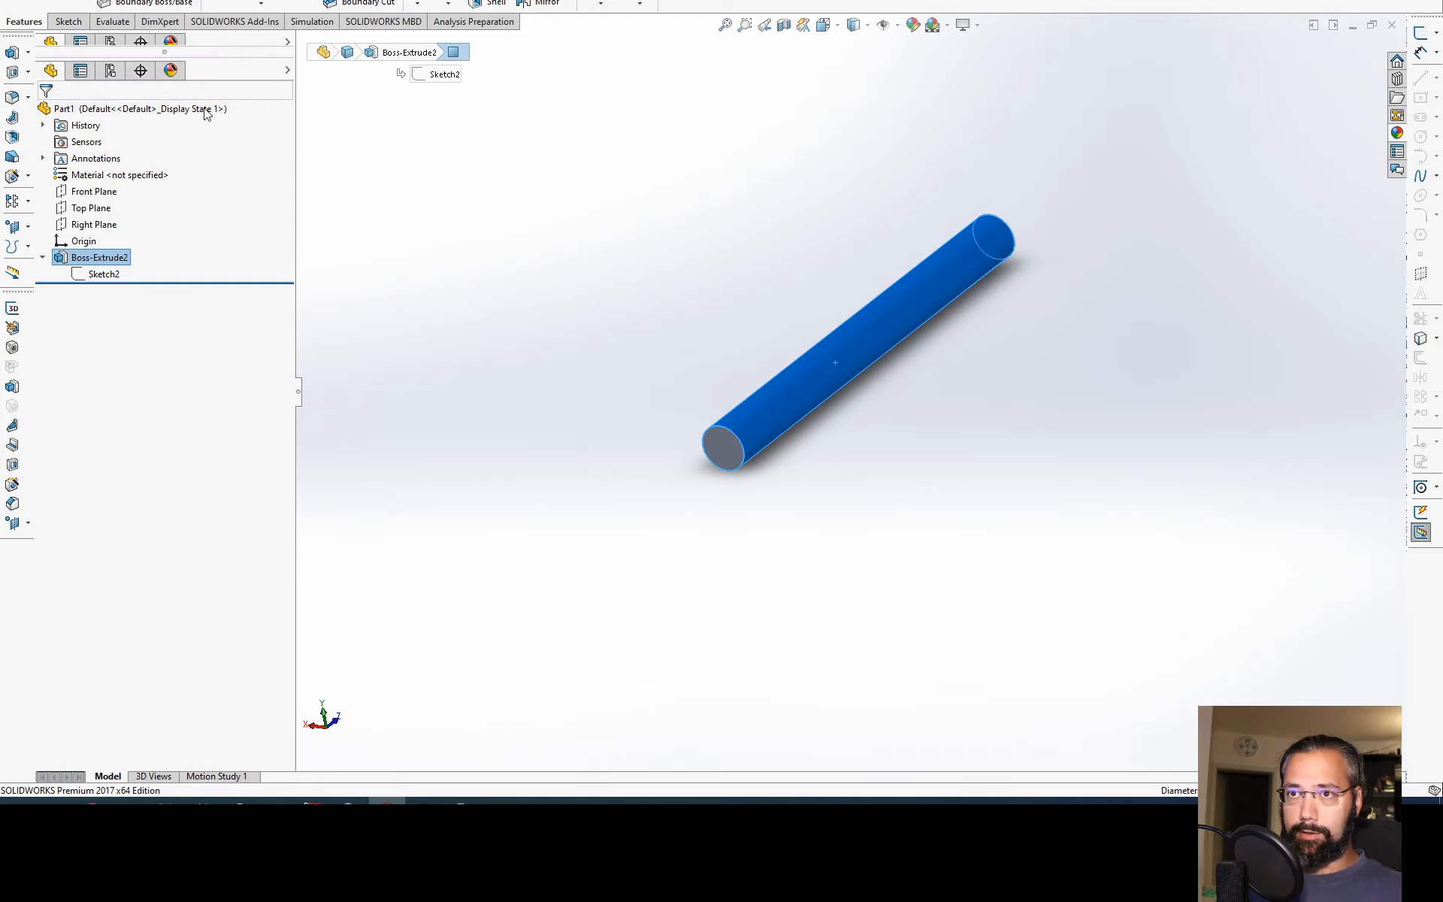
pyautogui.hotkey('ctrl', '7')
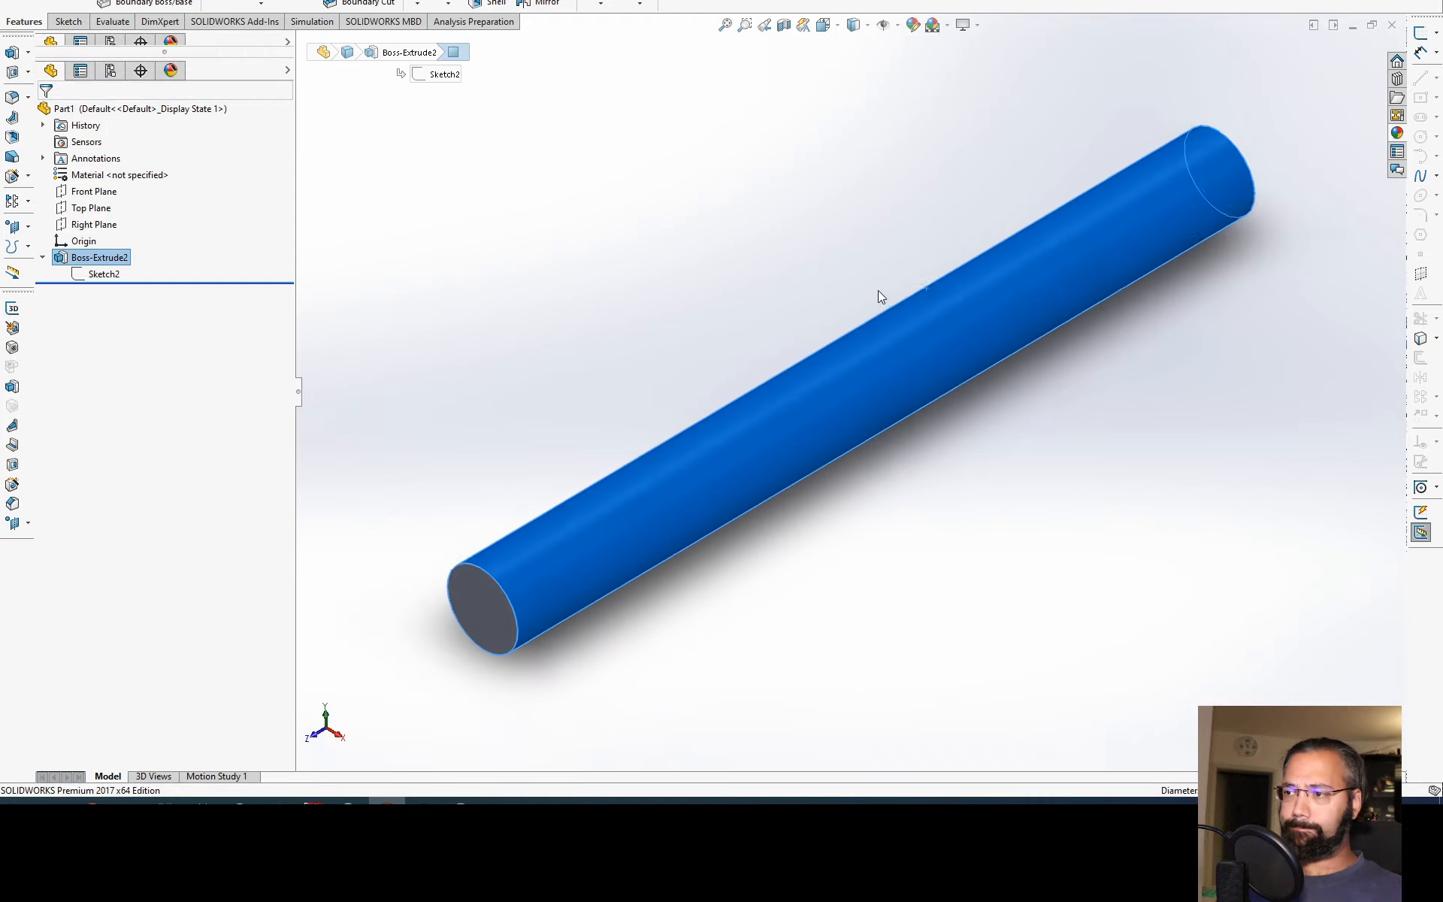
pyautogui.click(735, 256)
# Step: Open the Boss-Extrude2 feature's Sketch2 for editing and delete all of its geometry
pyautogui.click(112, 275)
pyautogui.click(98, 238)
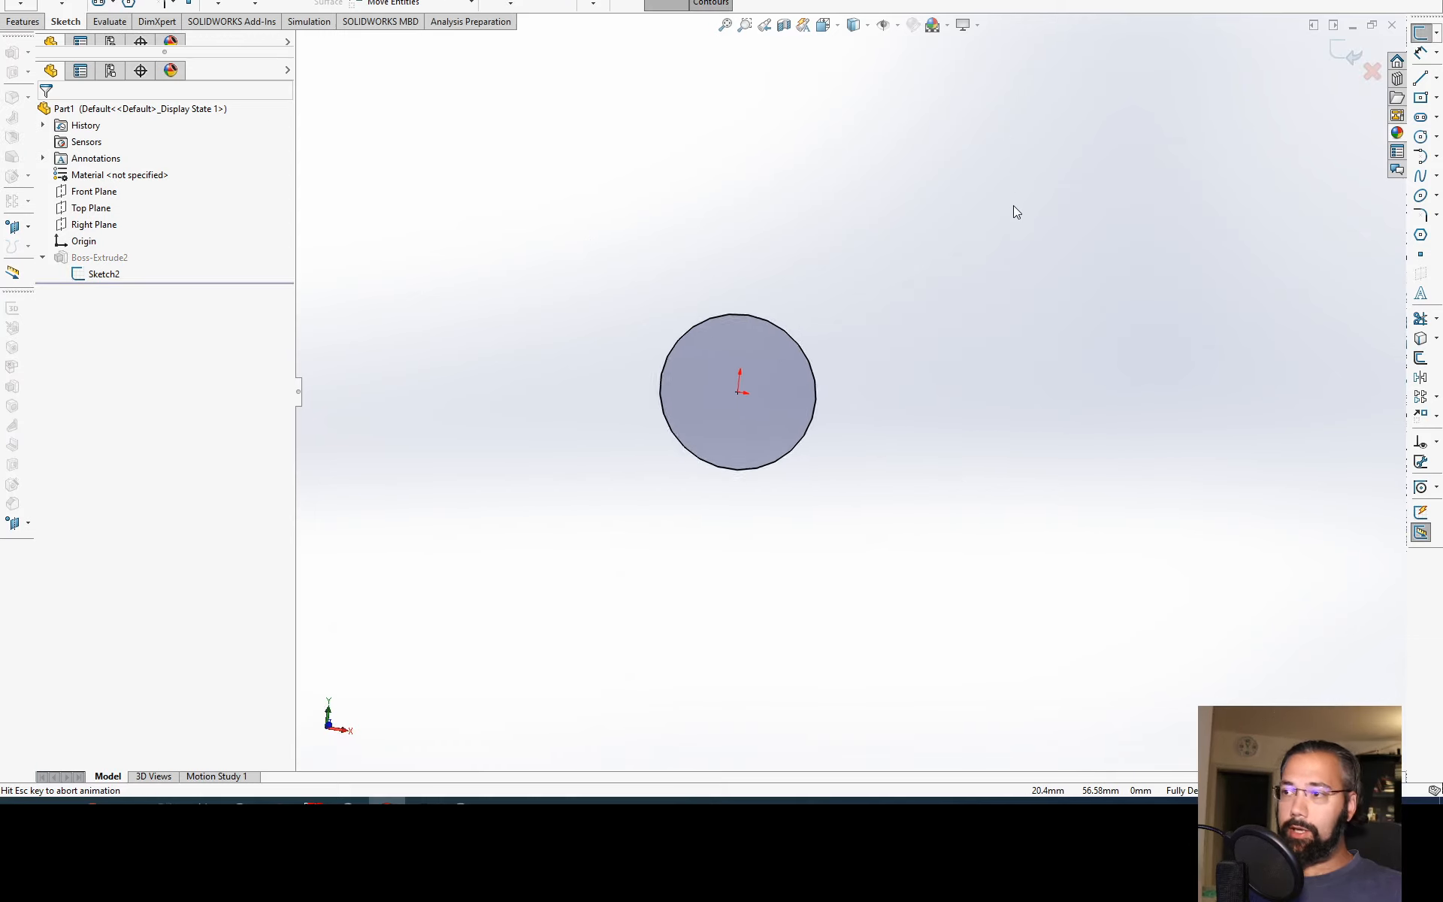
pyautogui.moveTo(1048, 174); pyautogui.dragTo(400, 639)
pyautogui.press('Delete')
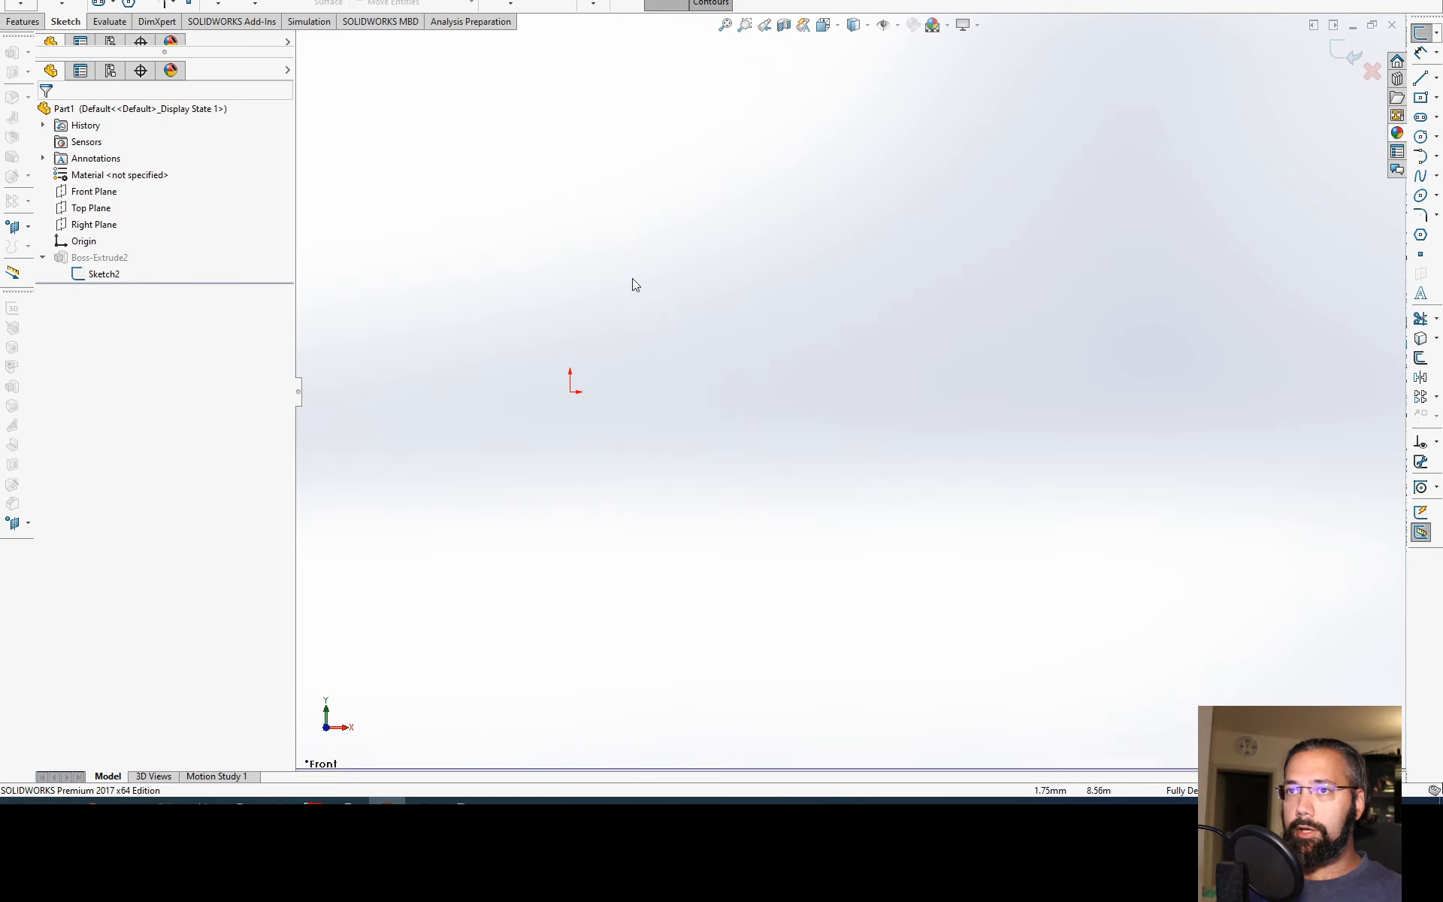
# Step: Draw a 12-sided inscribed-circle polygon centred on the origin, with a circle diameter of about 94 mm
pyautogui.scroll(6, 825, 352)
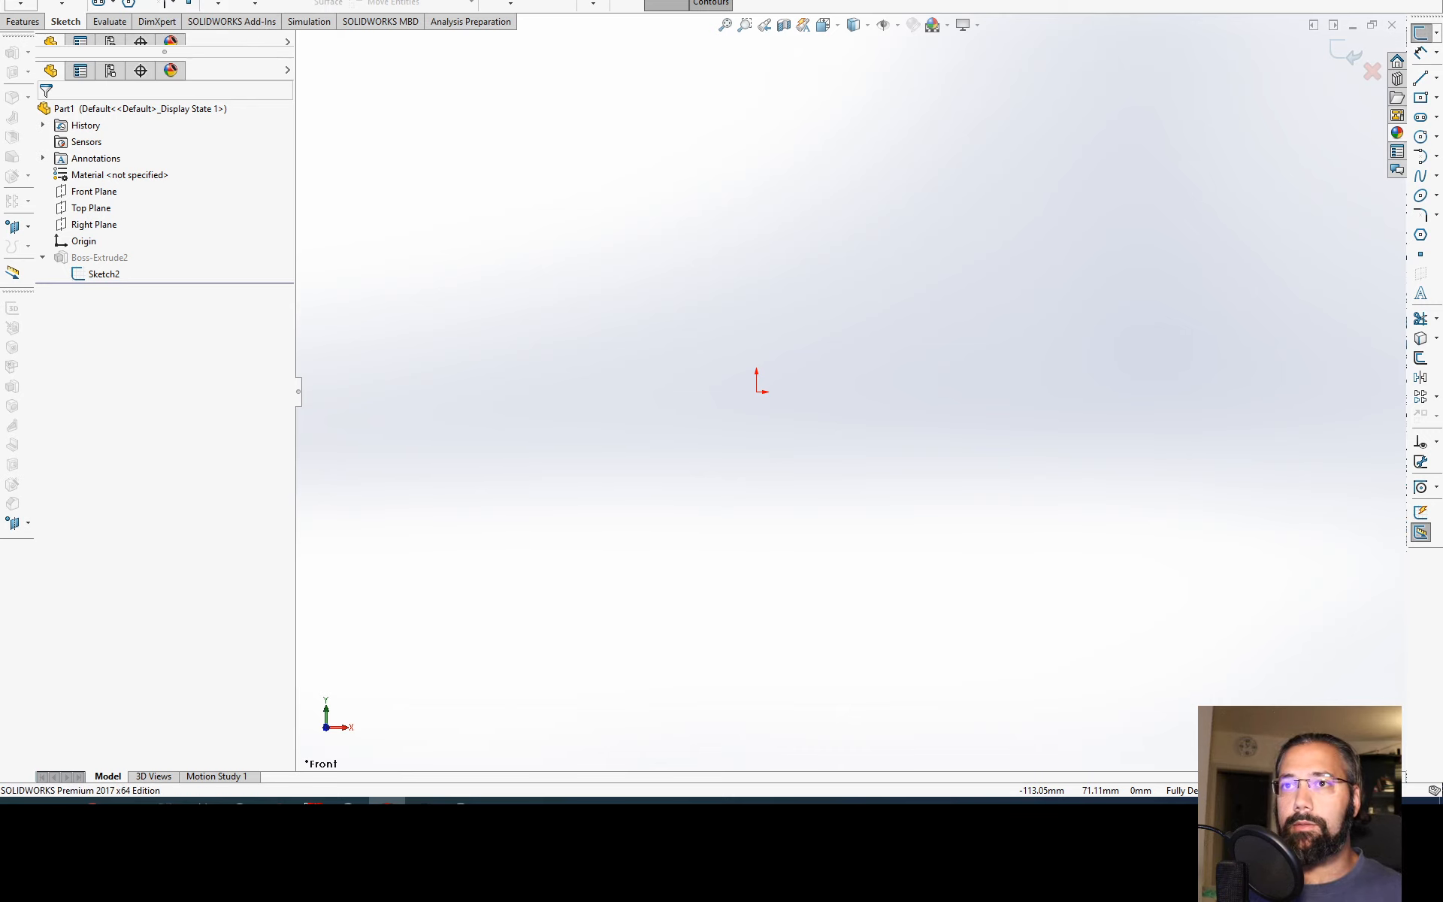
pyautogui.click(128, 5)
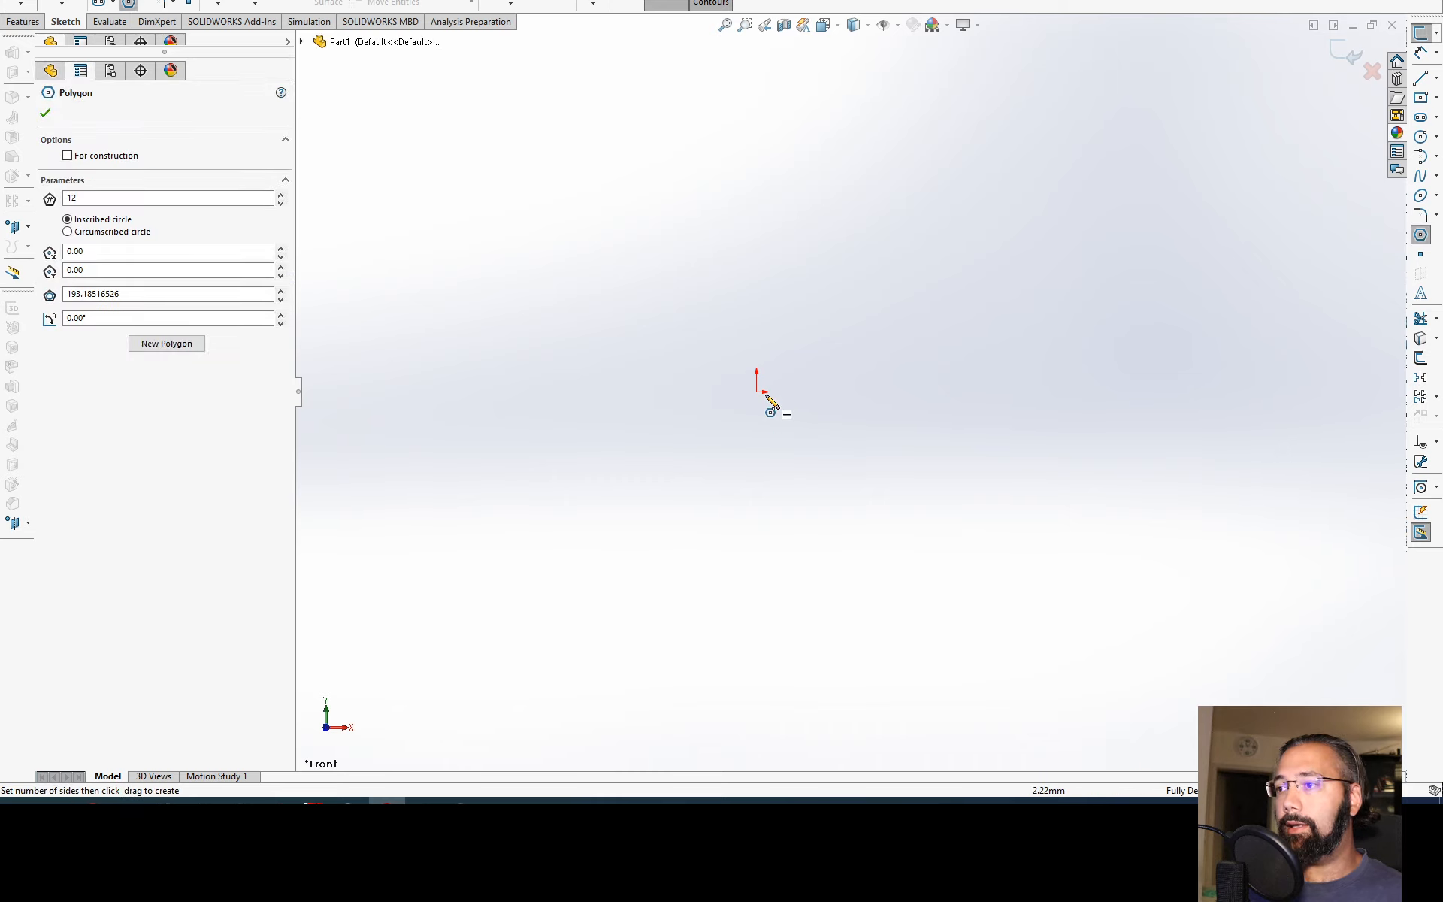
pyautogui.click(760, 391)
pyautogui.click(898, 256)
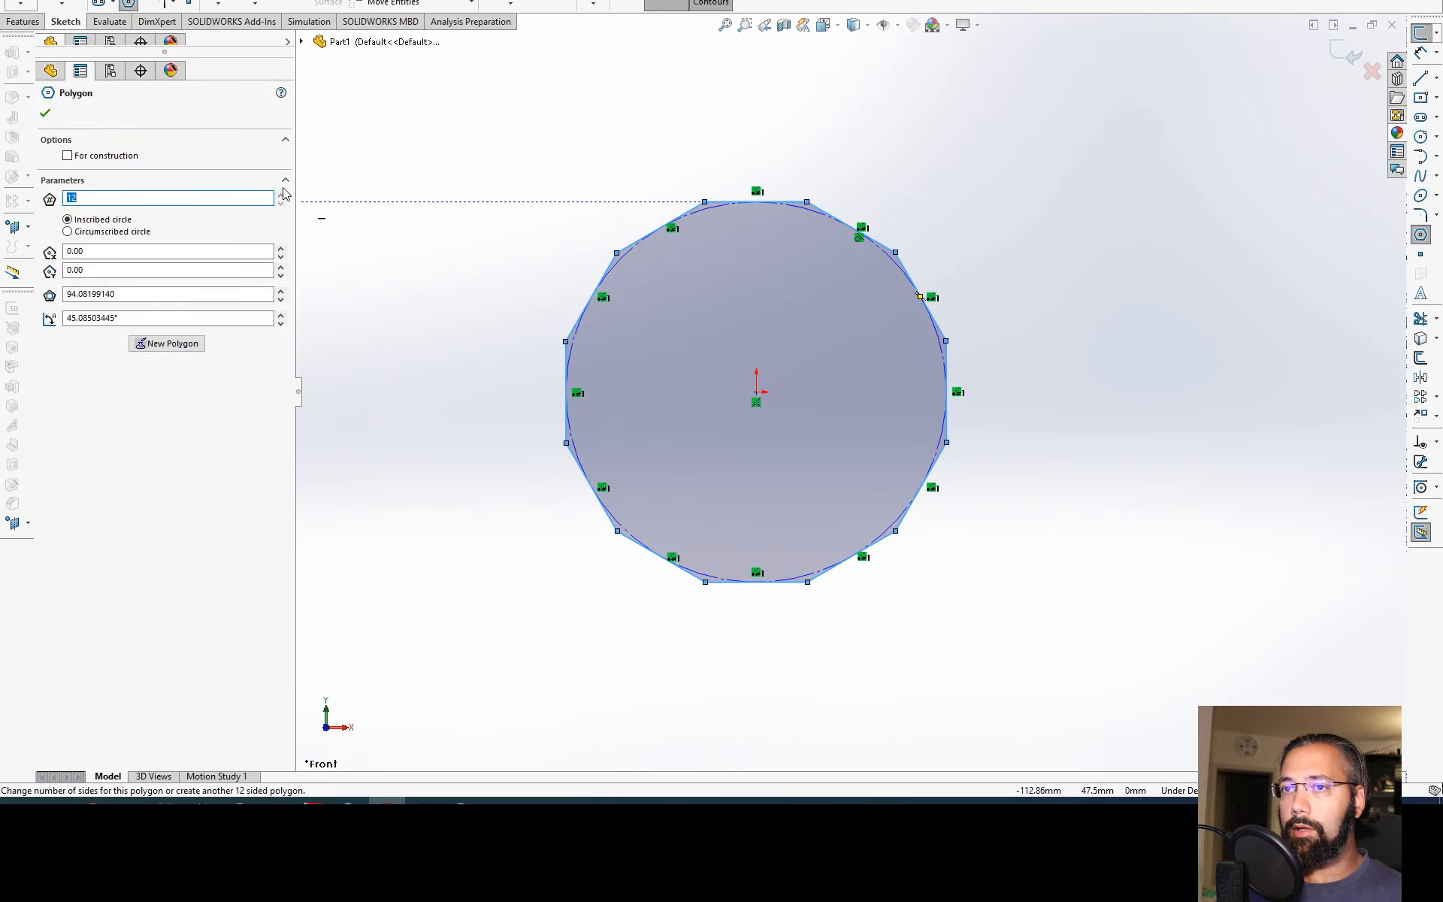
# Step: Set the polygon to 6 sides and give its right-hand side a Vertical relation
pyautogui.write('6')
pyautogui.press('Return')
pyautogui.press('Escape')
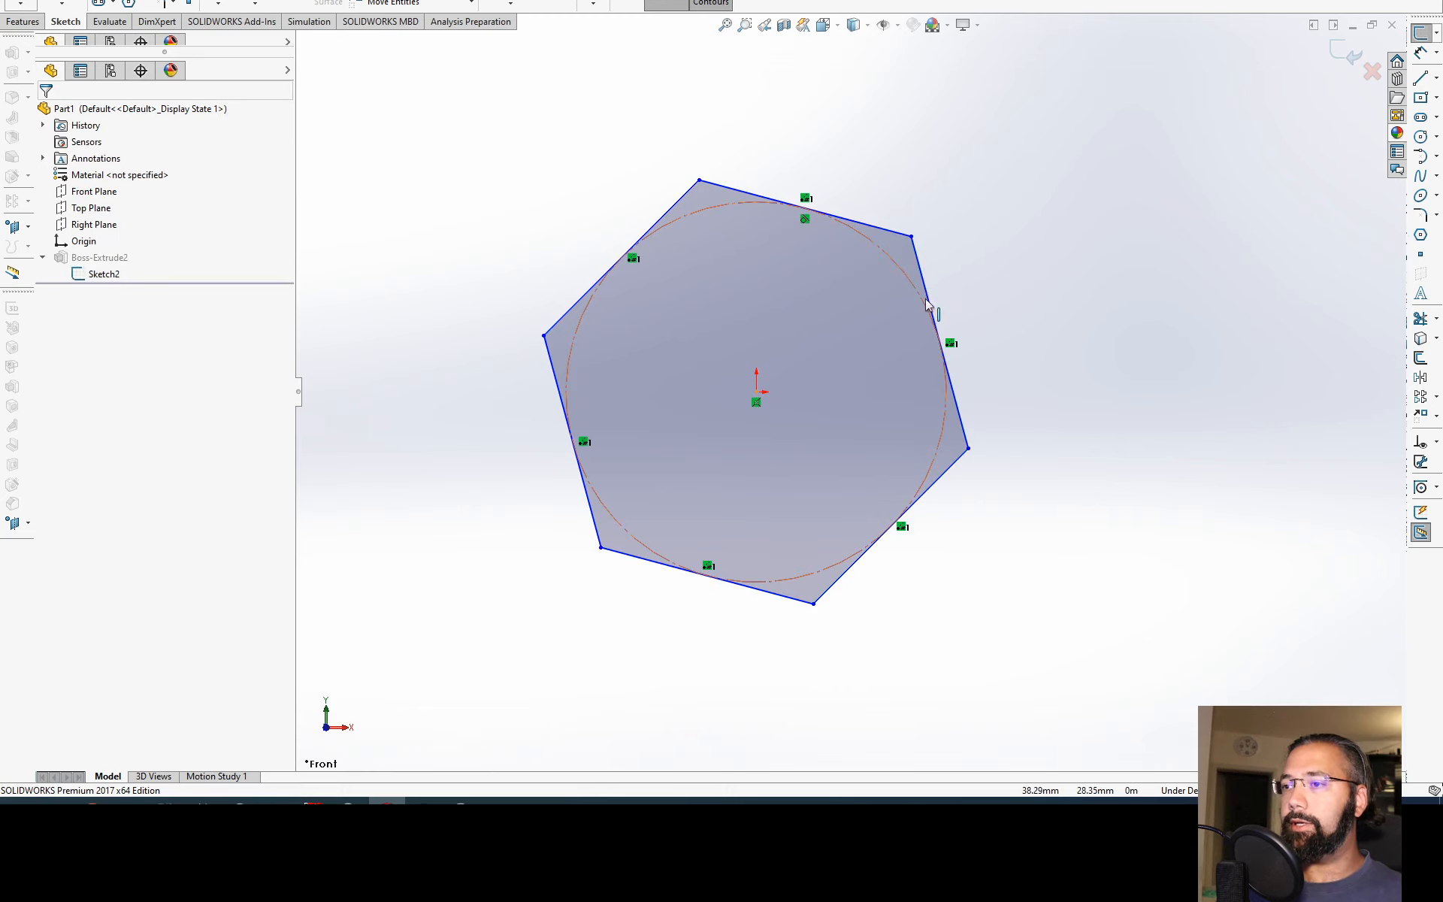
pyautogui.click(955, 398)
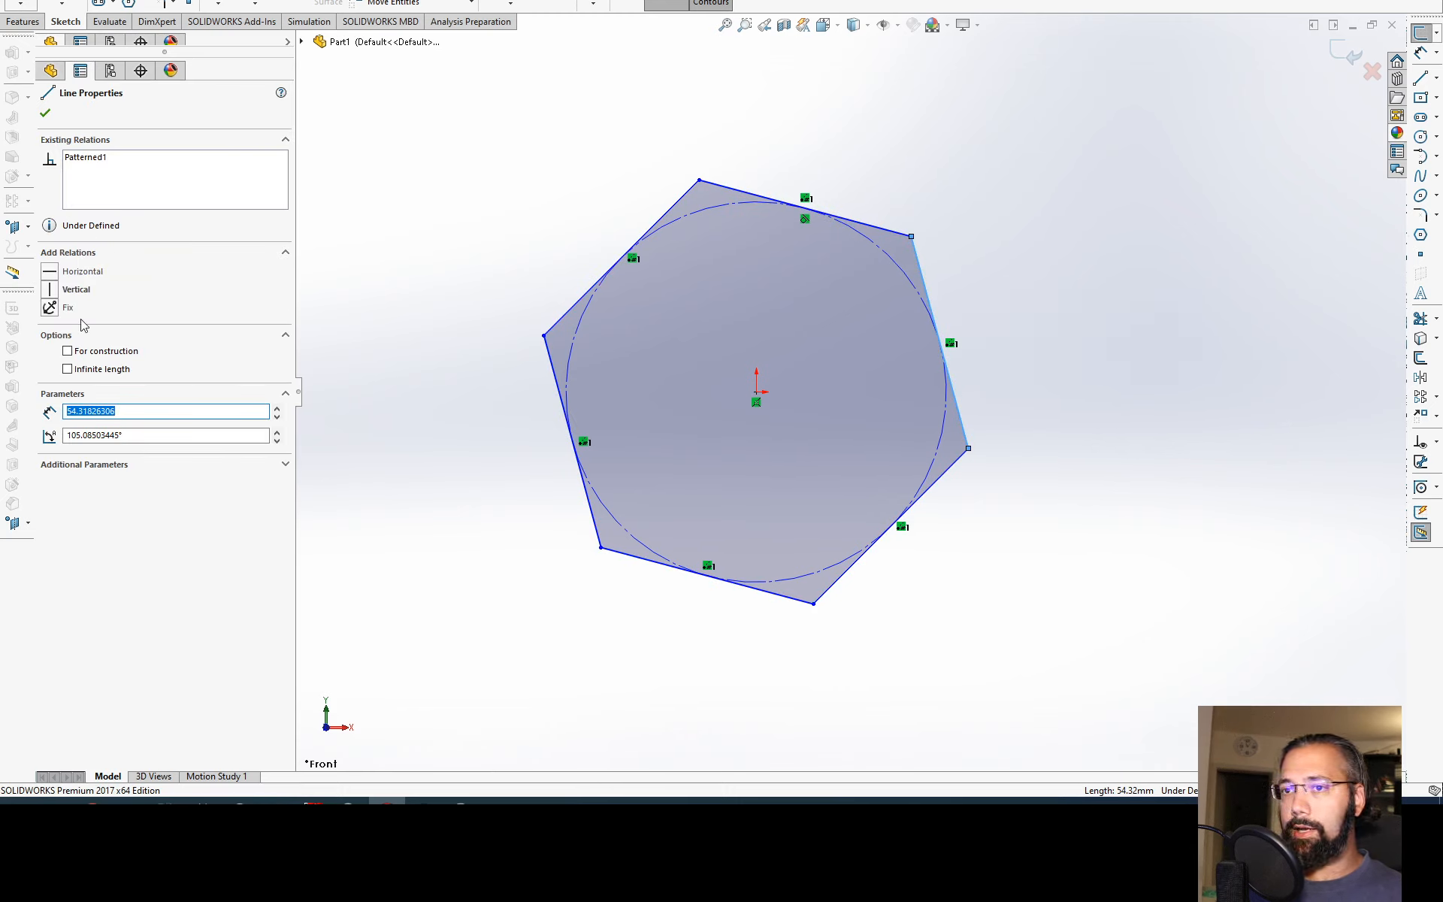
pyautogui.click(75, 290)
# Step: Dimension the distance from the origin to the hexagon's right vertical side as 50 mm
pyautogui.press('d')
pyautogui.click(947, 481)
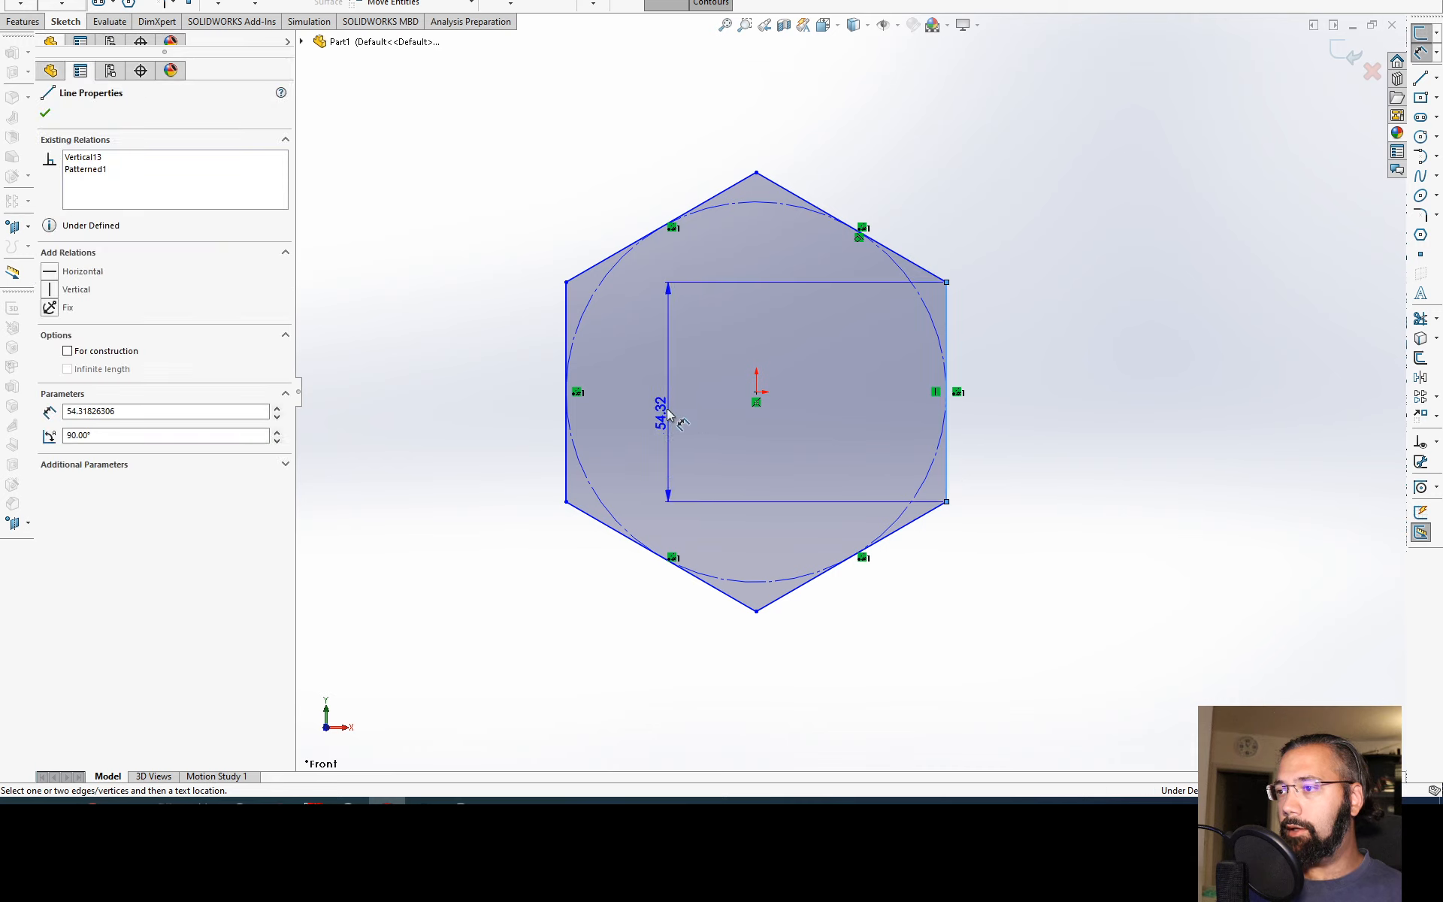
pyautogui.click(756, 174)
pyautogui.click(828, 136)
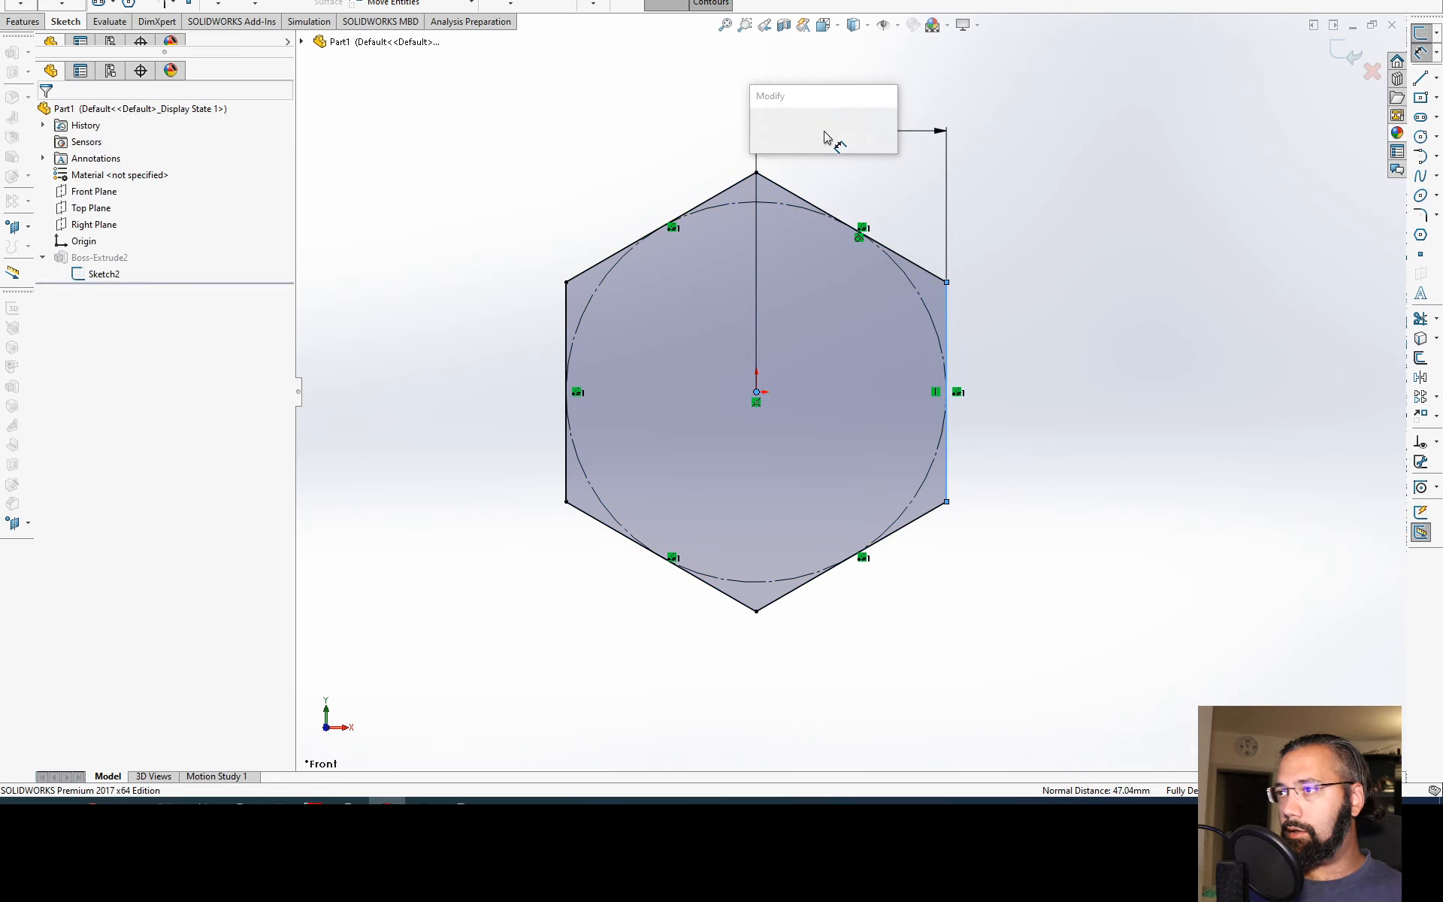
pyautogui.write('50')
pyautogui.press('Return')
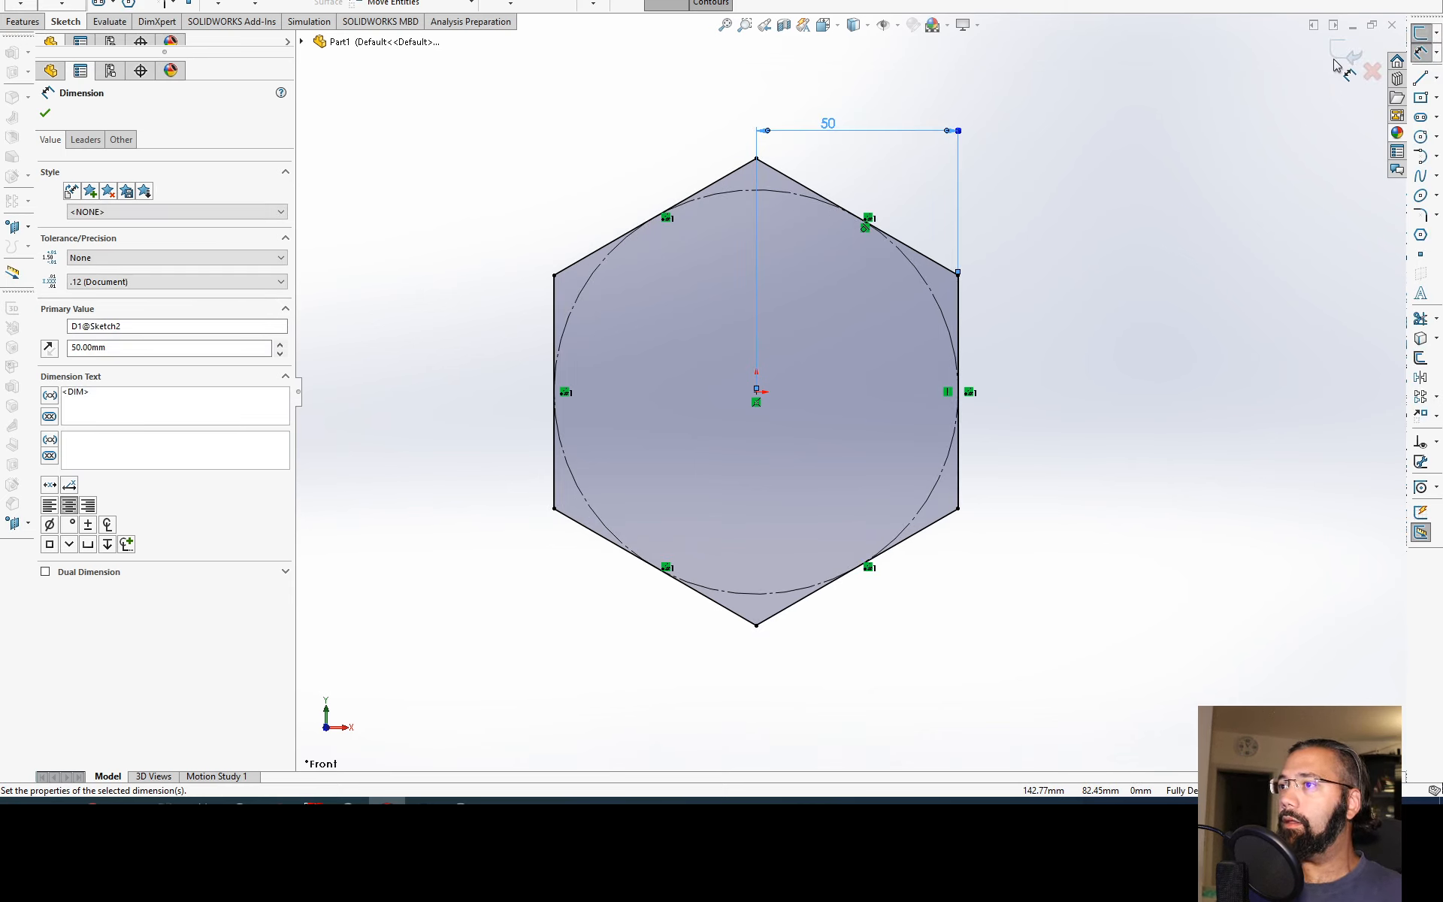
# Step: Set the distance between the origin and the hexagon's vertical side to 14 mm and exit the sketch
pyautogui.press('Escape')
pyautogui.doubleClick(825, 126)
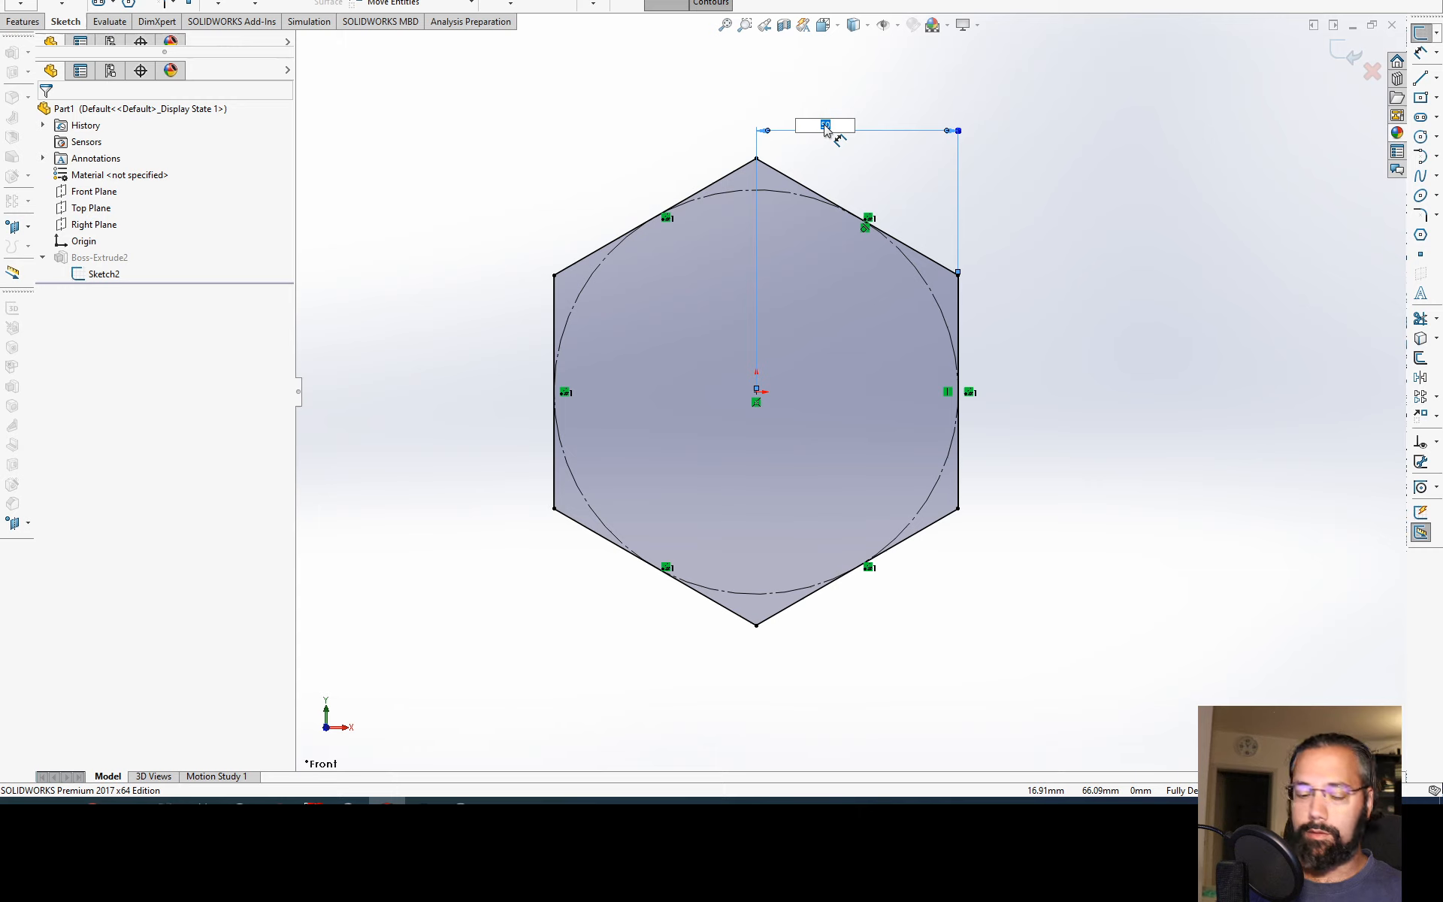
pyautogui.write('14')
pyautogui.press('Return')
pyautogui.hotkey('shift', 'z')
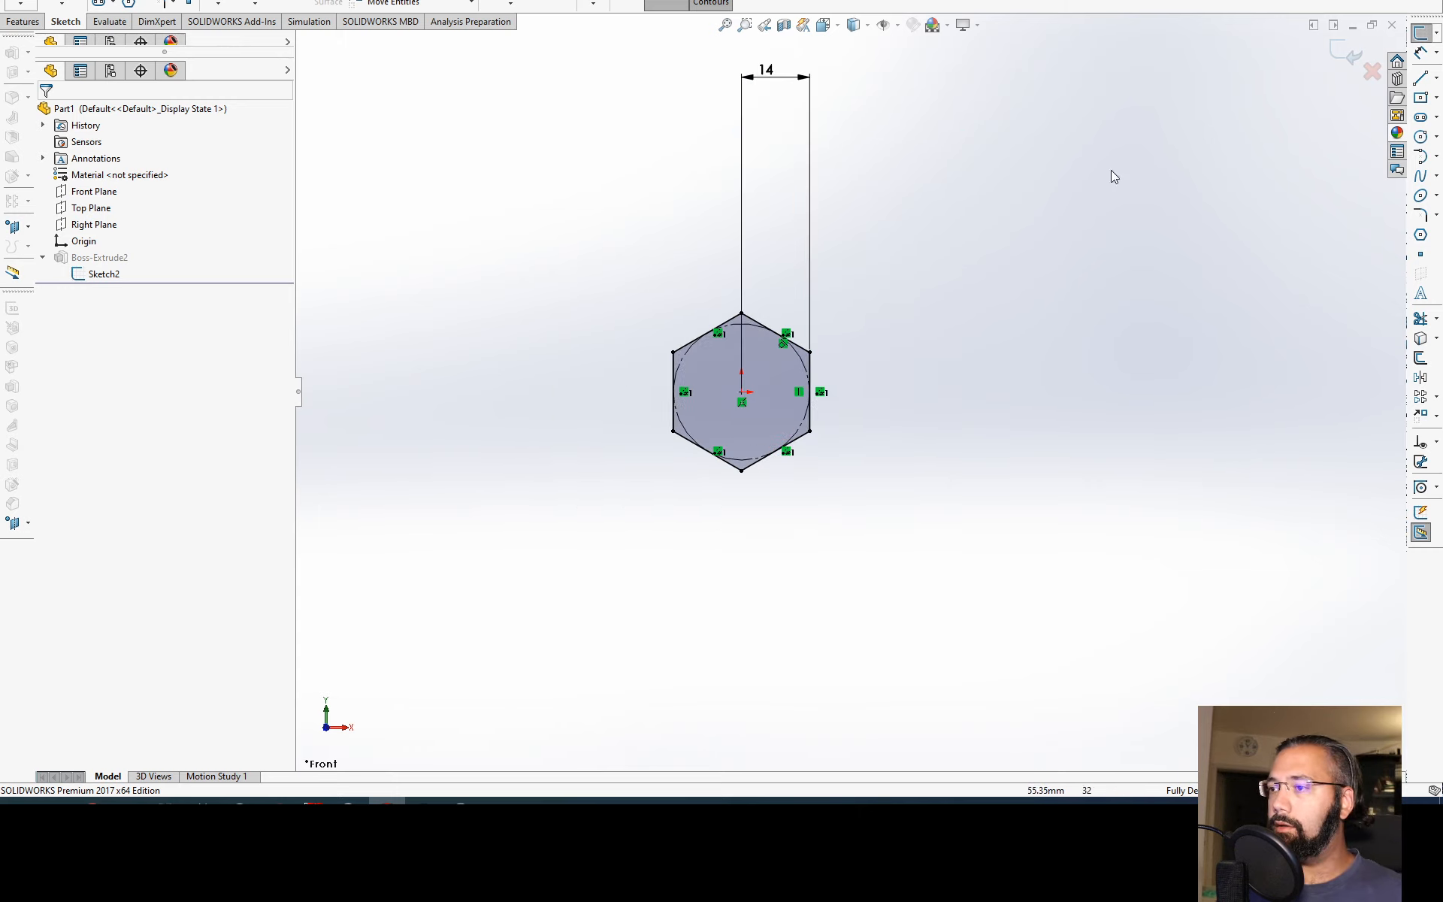
pyautogui.click(1335, 67)
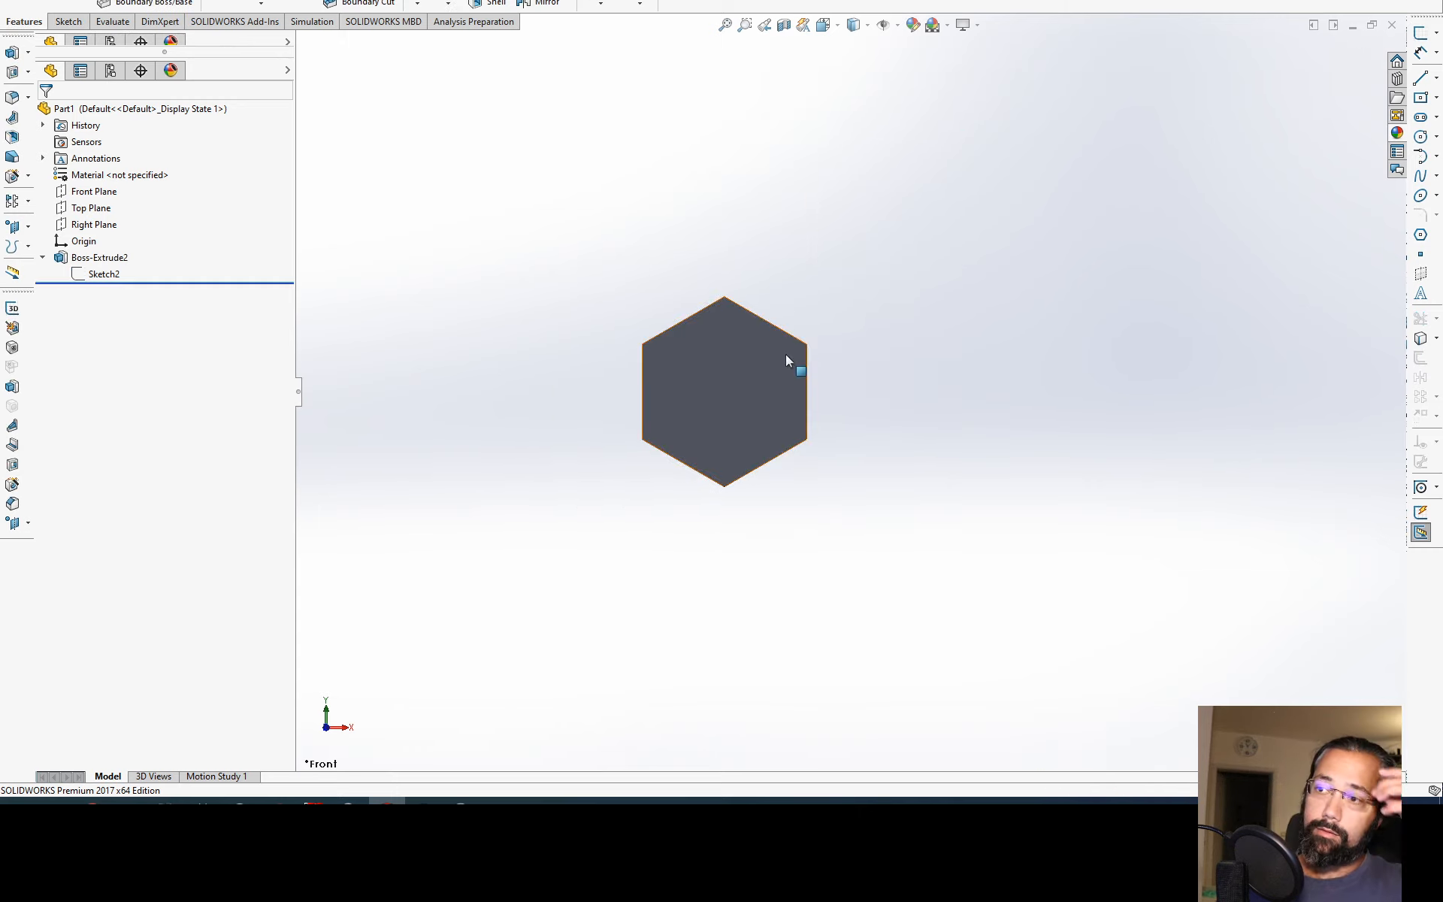
# Step: Edit the hexagon's Mid Plane extrusion and set its depth to 10 mm
pyautogui.moveTo(786, 354); pyautogui.dragTo(609, 497, button='middle')
pyautogui.press('f')
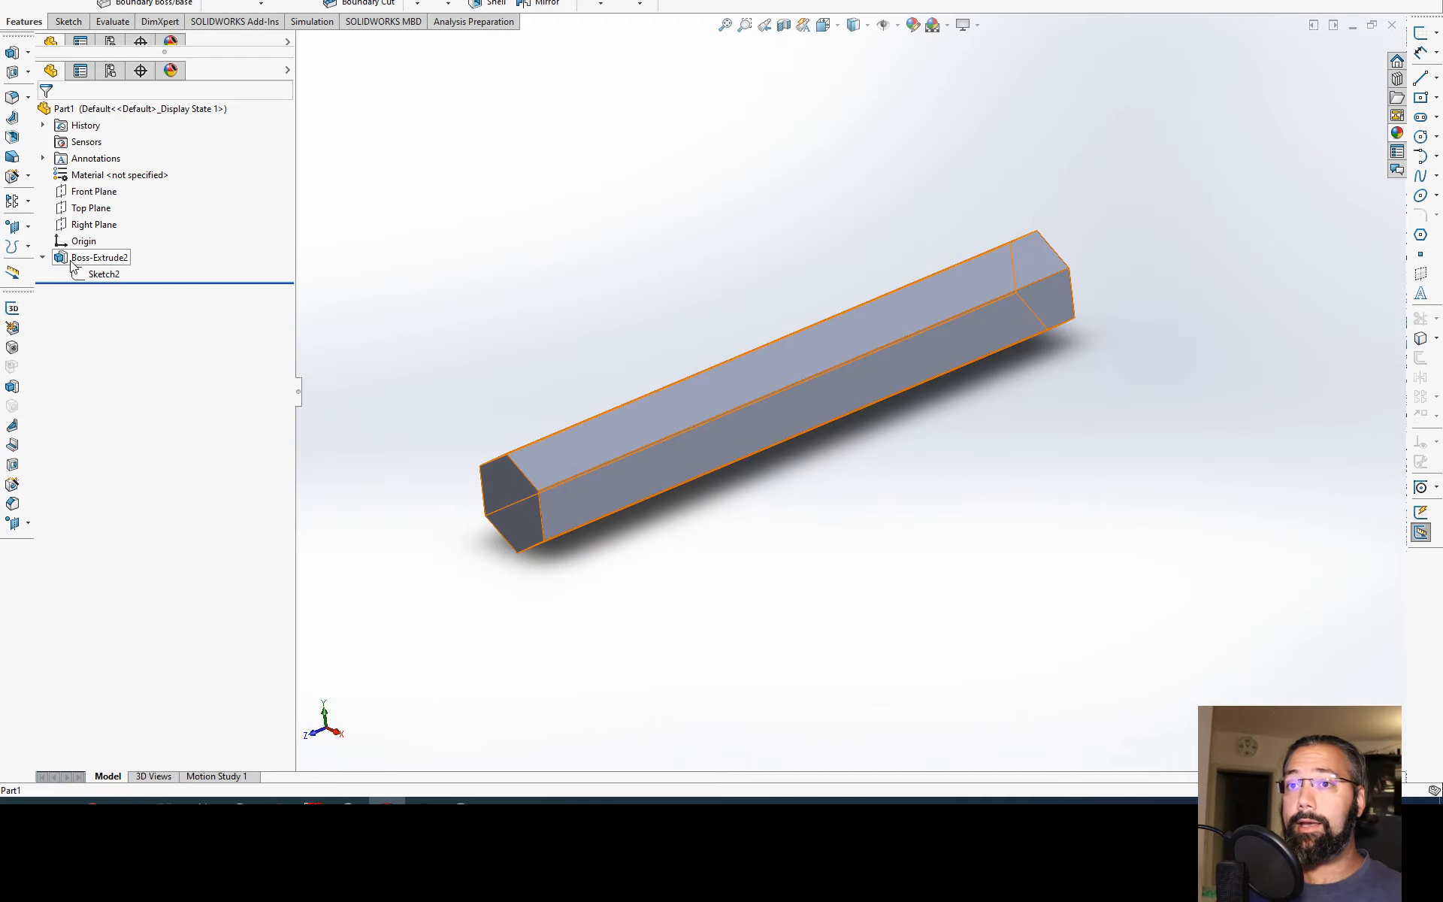
pyautogui.click(94, 258)
pyautogui.click(83, 216)
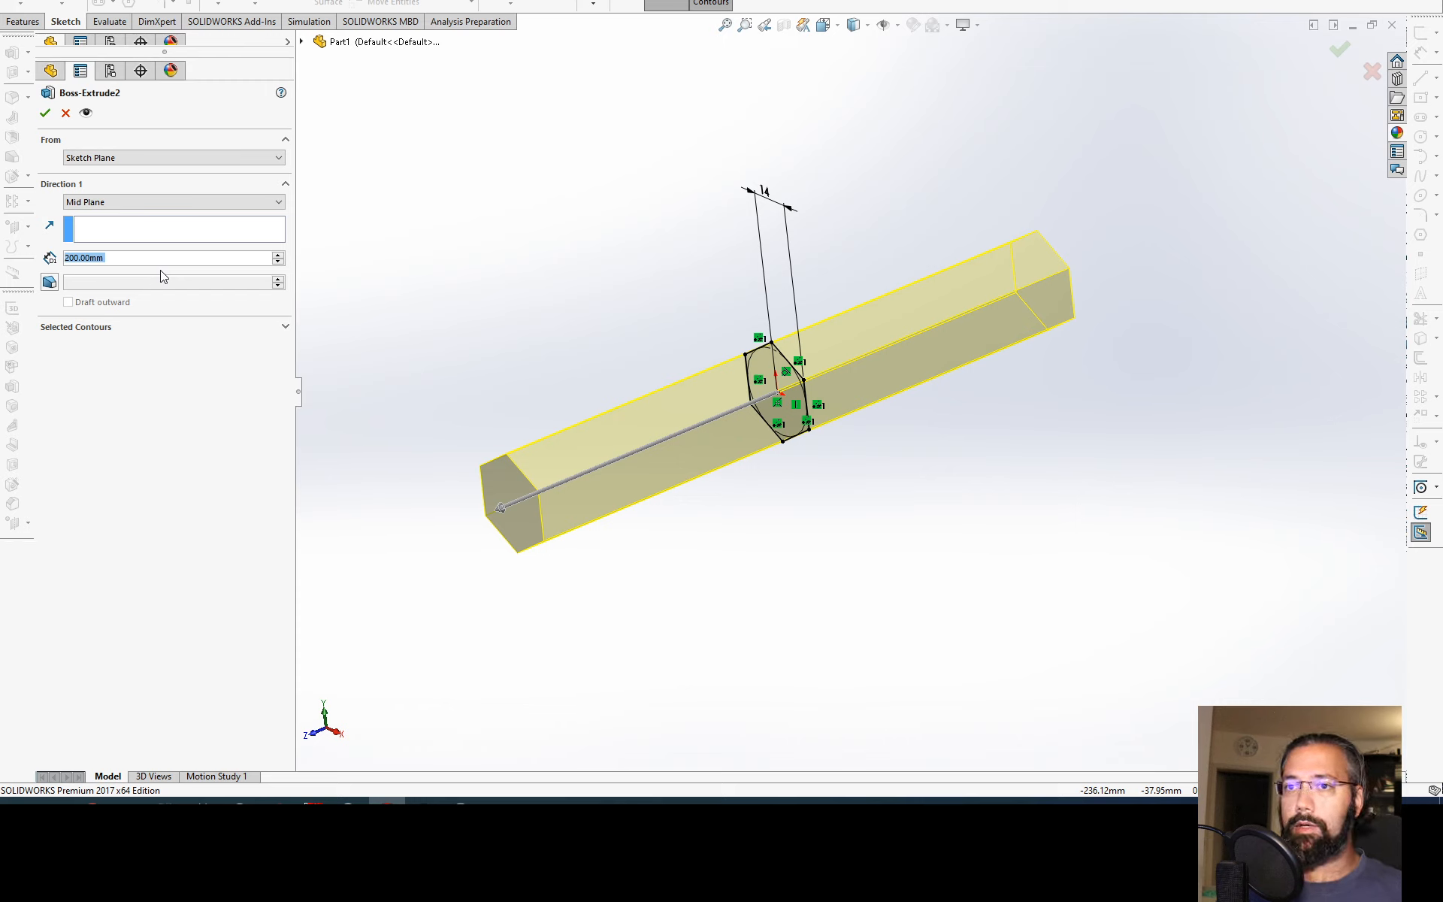
pyautogui.write('10')
pyautogui.press('Return')
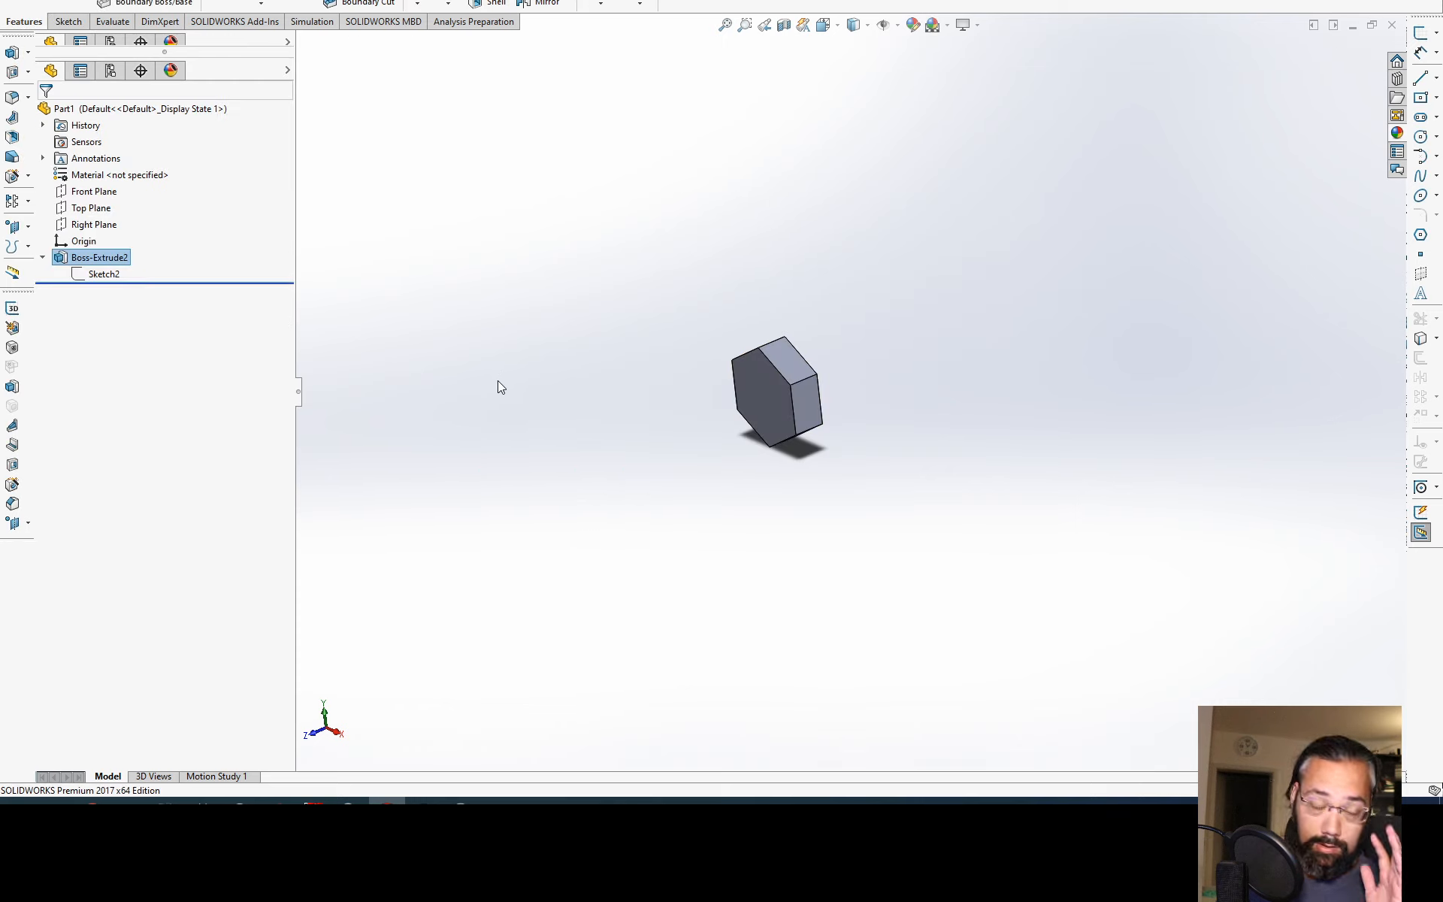
pyautogui.moveTo(786, 418)
pyautogui.mouseDown(button='middle')
pyautogui.moveTo(812, 431)
pyautogui.moveTo(787, 425)
pyautogui.mouseUp(button='middle')
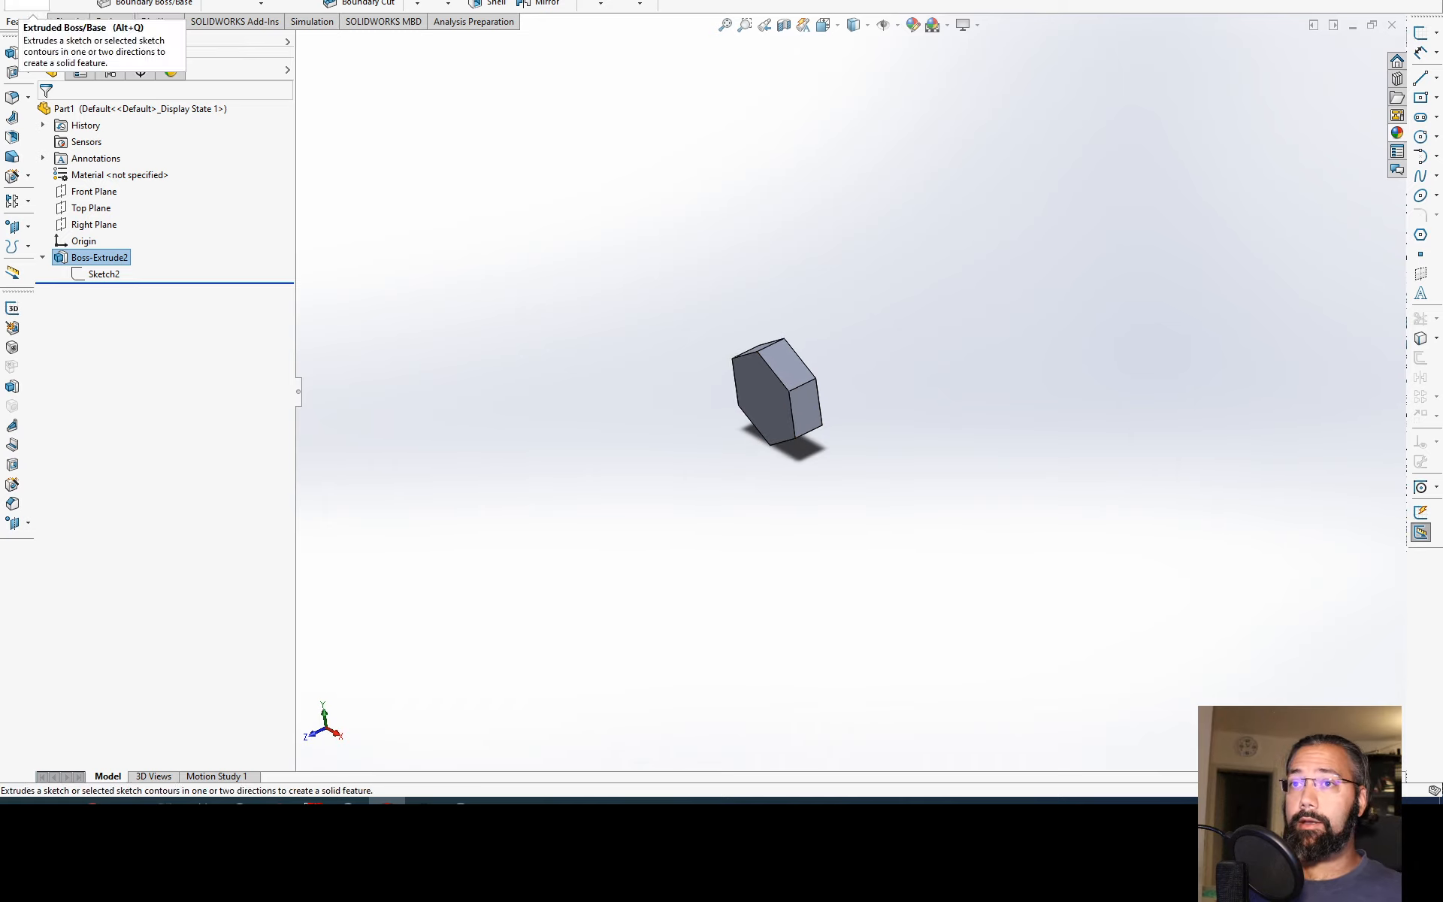
# Step: Start a boss extrusion on the hexagonal end face and sketch a circle centred on the origin, about 9.6 mm in radius
pyautogui.click(27, 3)
pyautogui.moveTo(732, 318); pyautogui.dragTo(651, 406, button='middle')
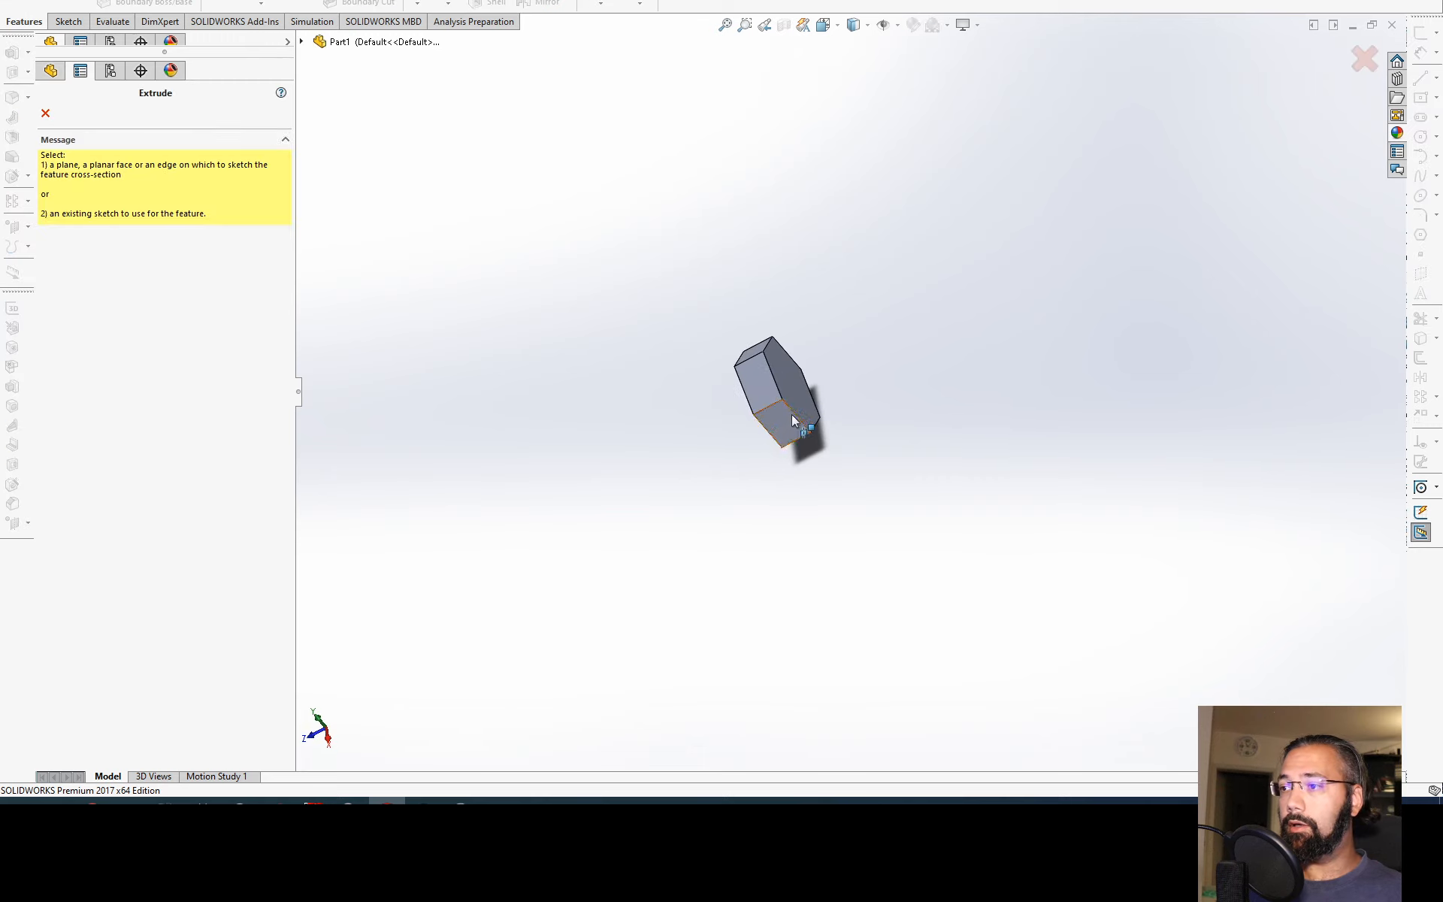
pyautogui.click(792, 410)
pyautogui.moveTo(750, 469); pyautogui.dragTo(791, 422, button='middle')
pyautogui.scroll(-6, 780, 395)
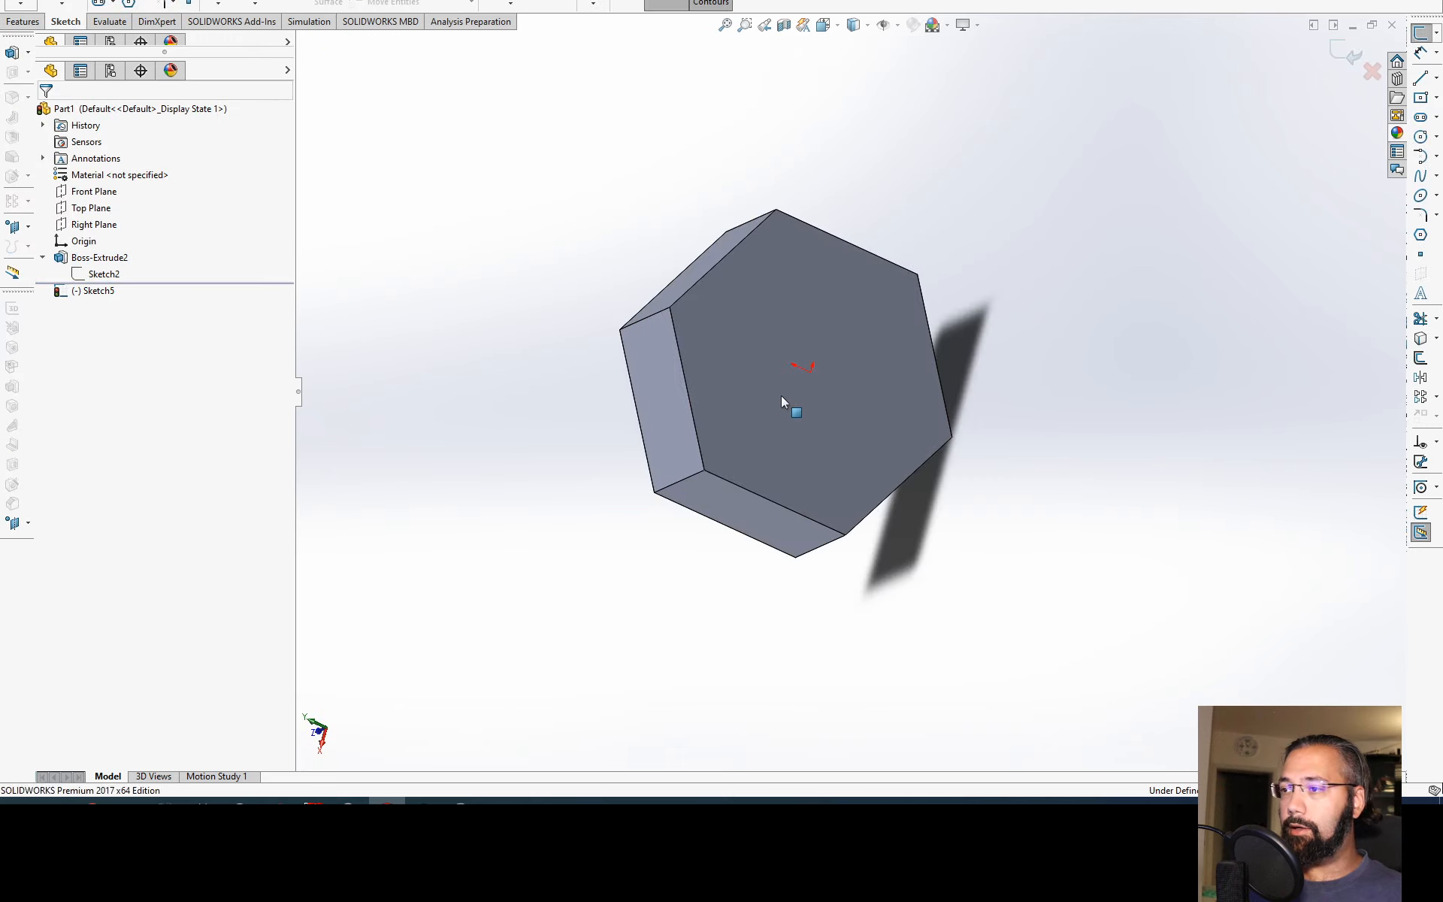
pyautogui.moveTo(782, 395); pyautogui.dragTo(808, 384, button='right')
pyautogui.click(810, 372)
pyautogui.click(873, 451)
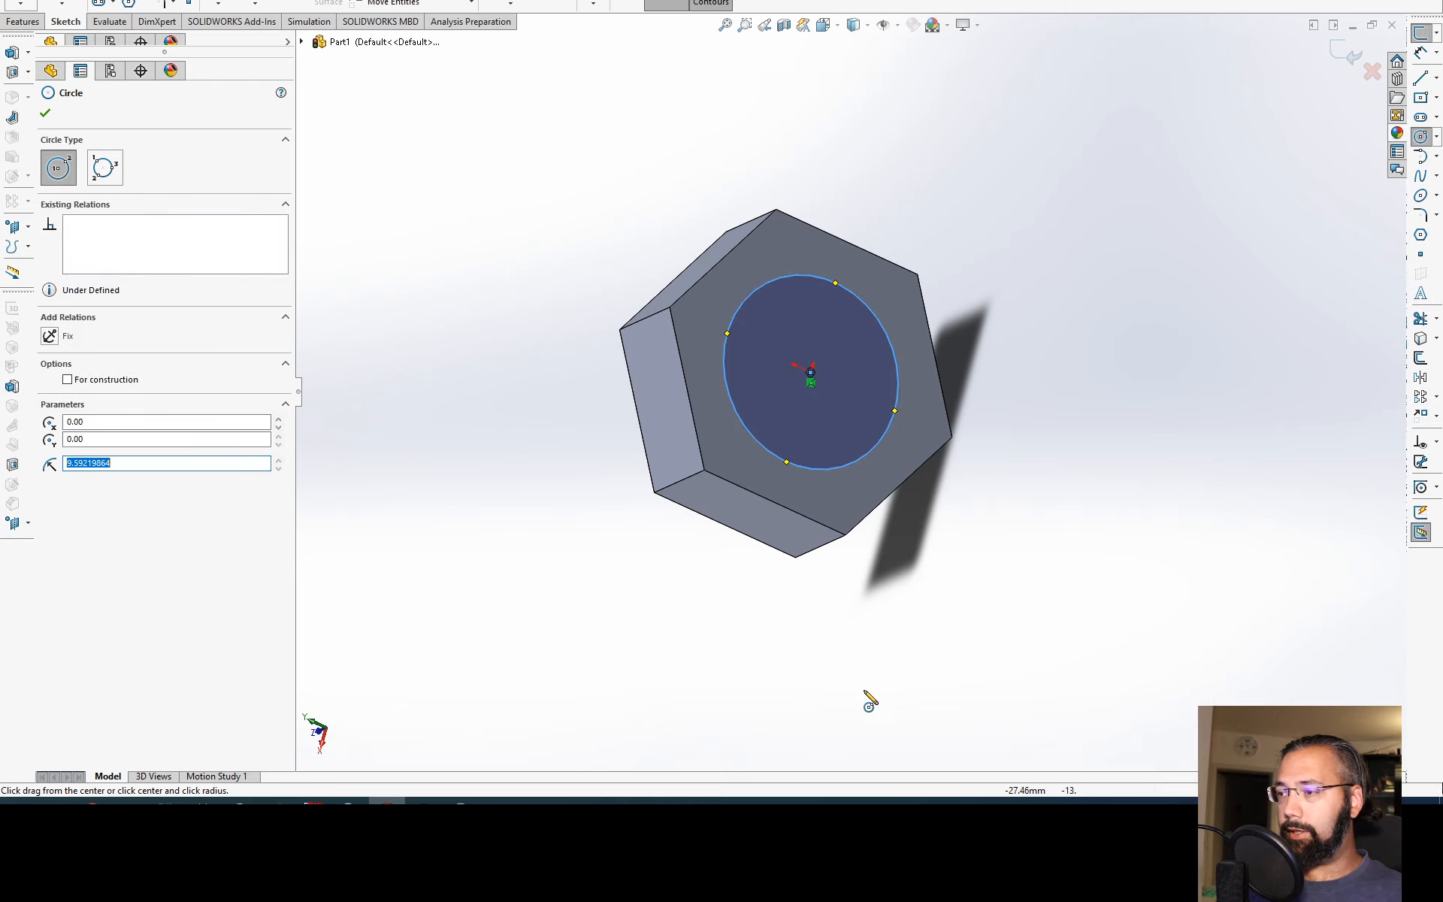
# Step: Dimension the circle's diameter as 24 mm
pyautogui.moveTo(868, 697); pyautogui.dragTo(866, 635, button='right')
pyautogui.click(862, 456)
pyautogui.click(1052, 300)
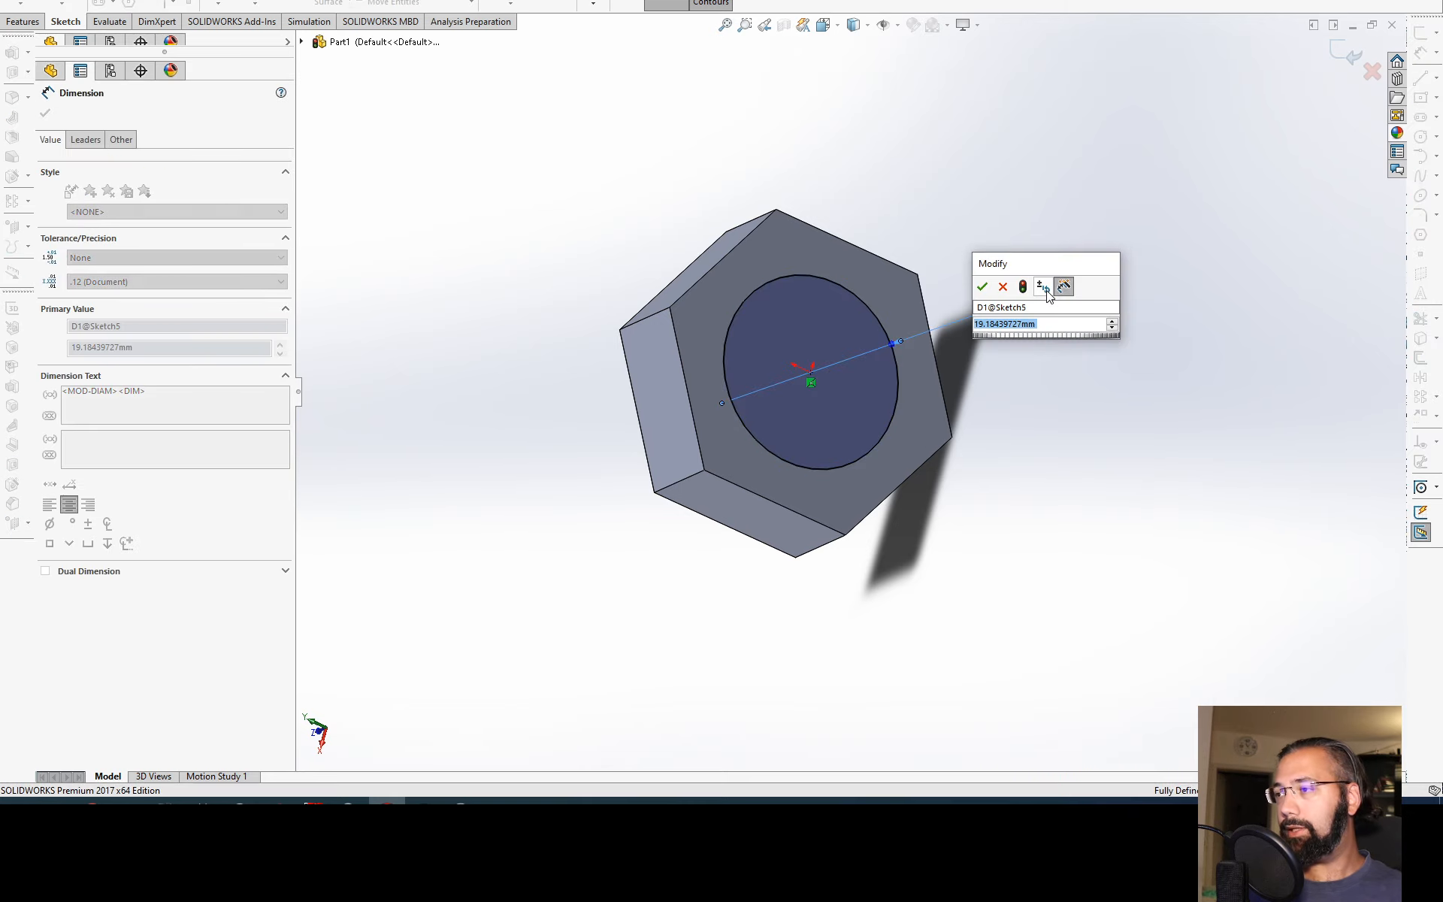
pyautogui.write('24')
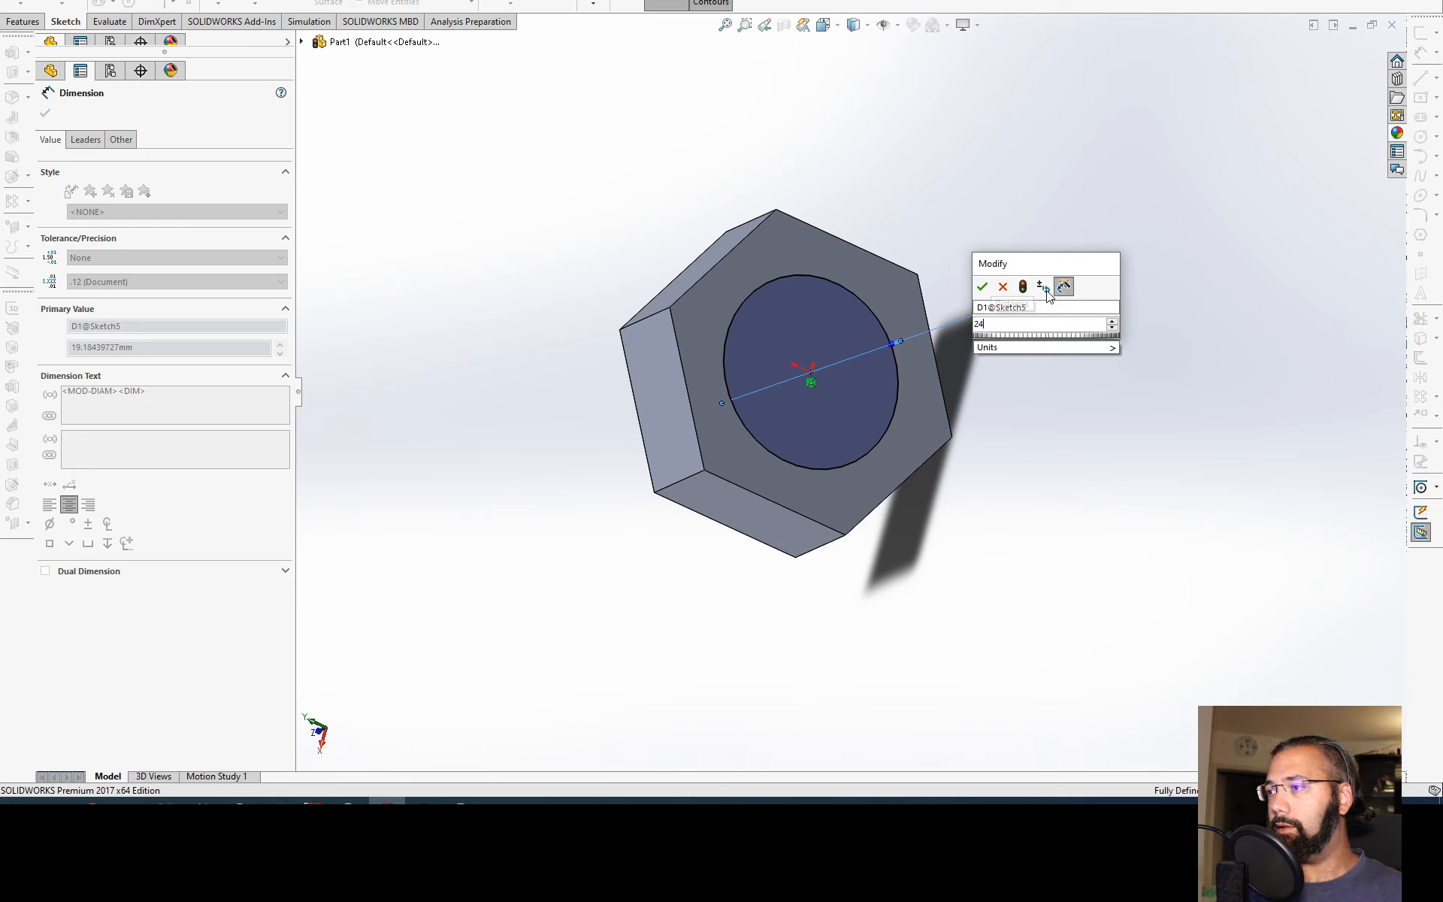
pyautogui.press('Return')
pyautogui.press('Escape')
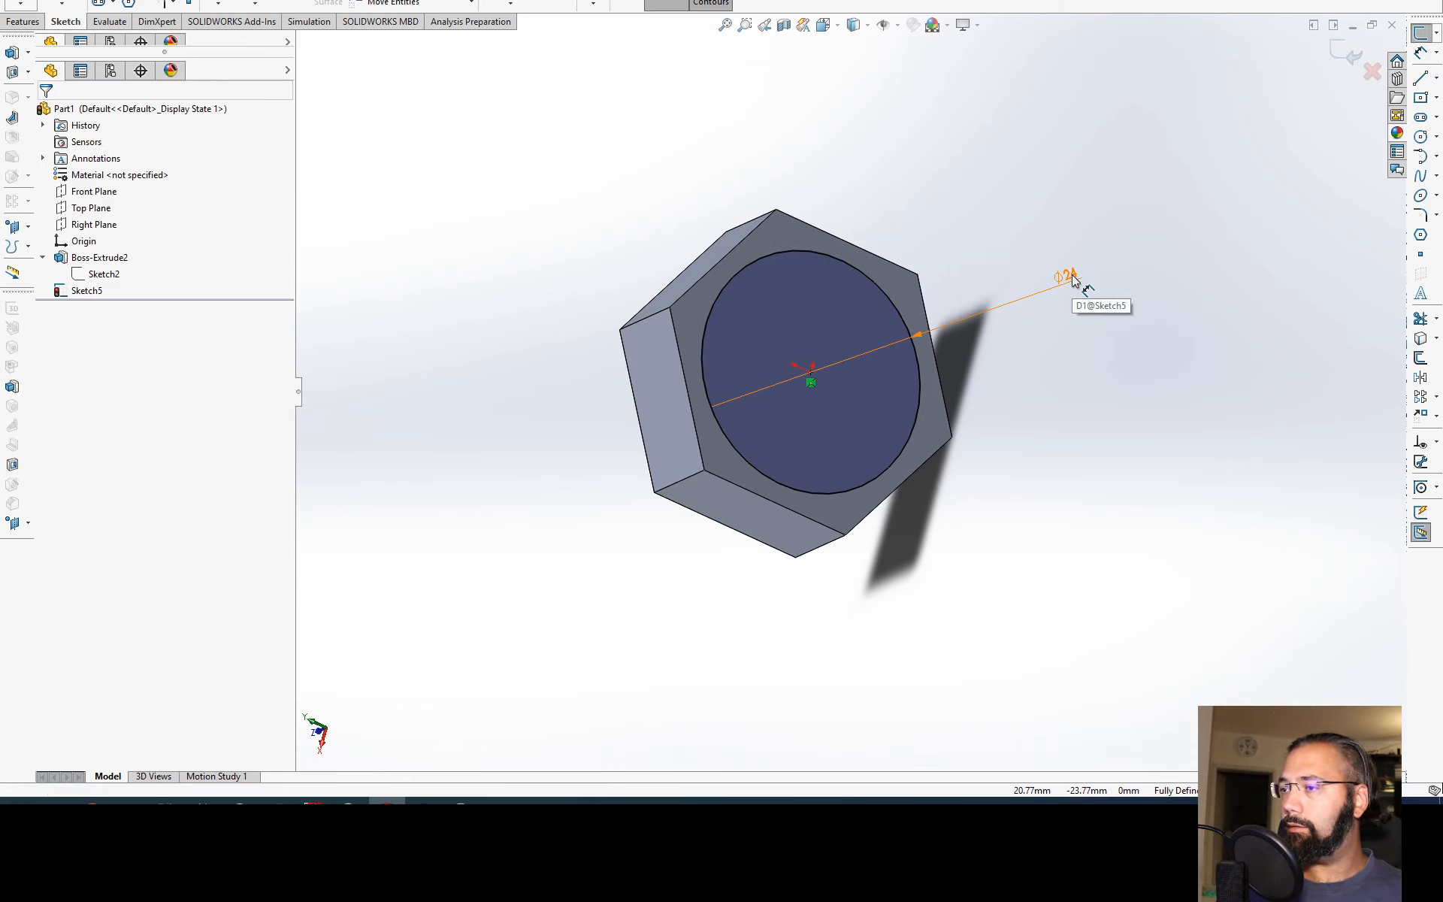
pyautogui.click(1072, 273)
pyautogui.click(1155, 238)
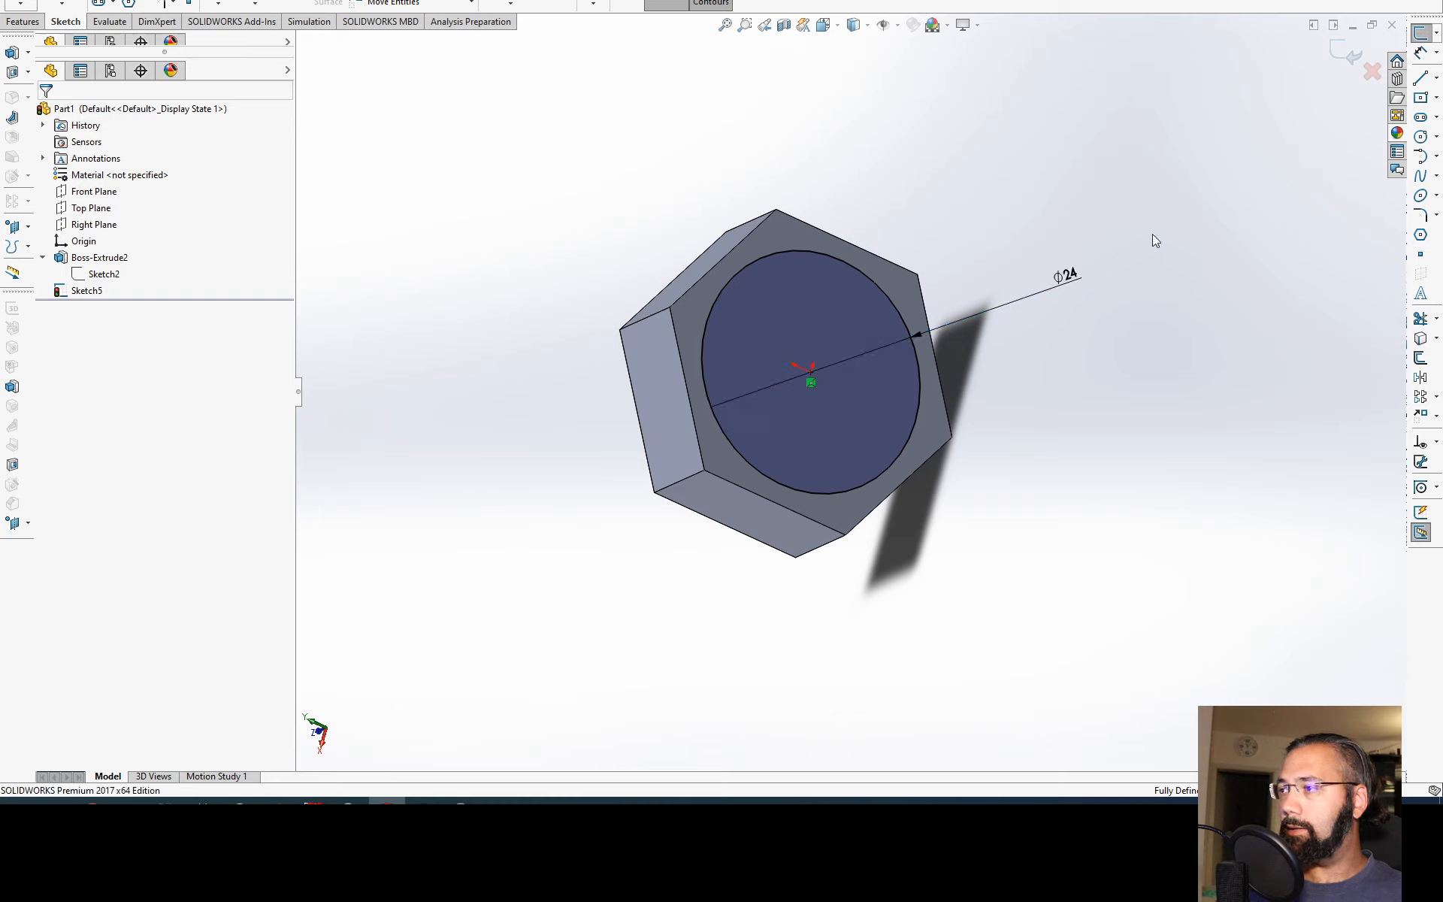
pyautogui.click(1341, 57)
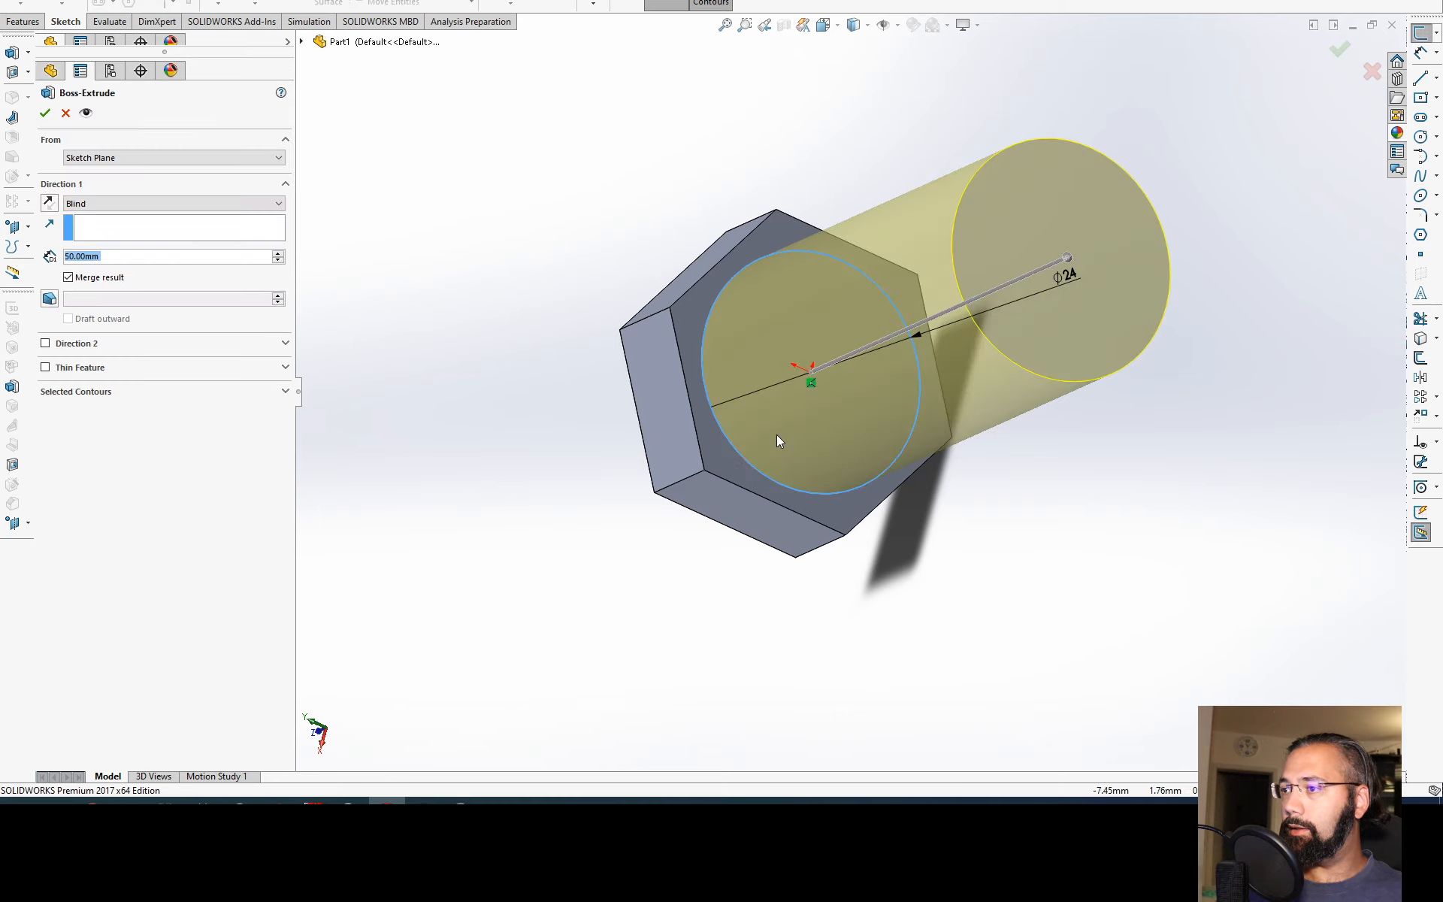
pyautogui.scroll(3, 777, 434)
pyautogui.moveTo(679, 332); pyautogui.dragTo(400, 364, button='middle')
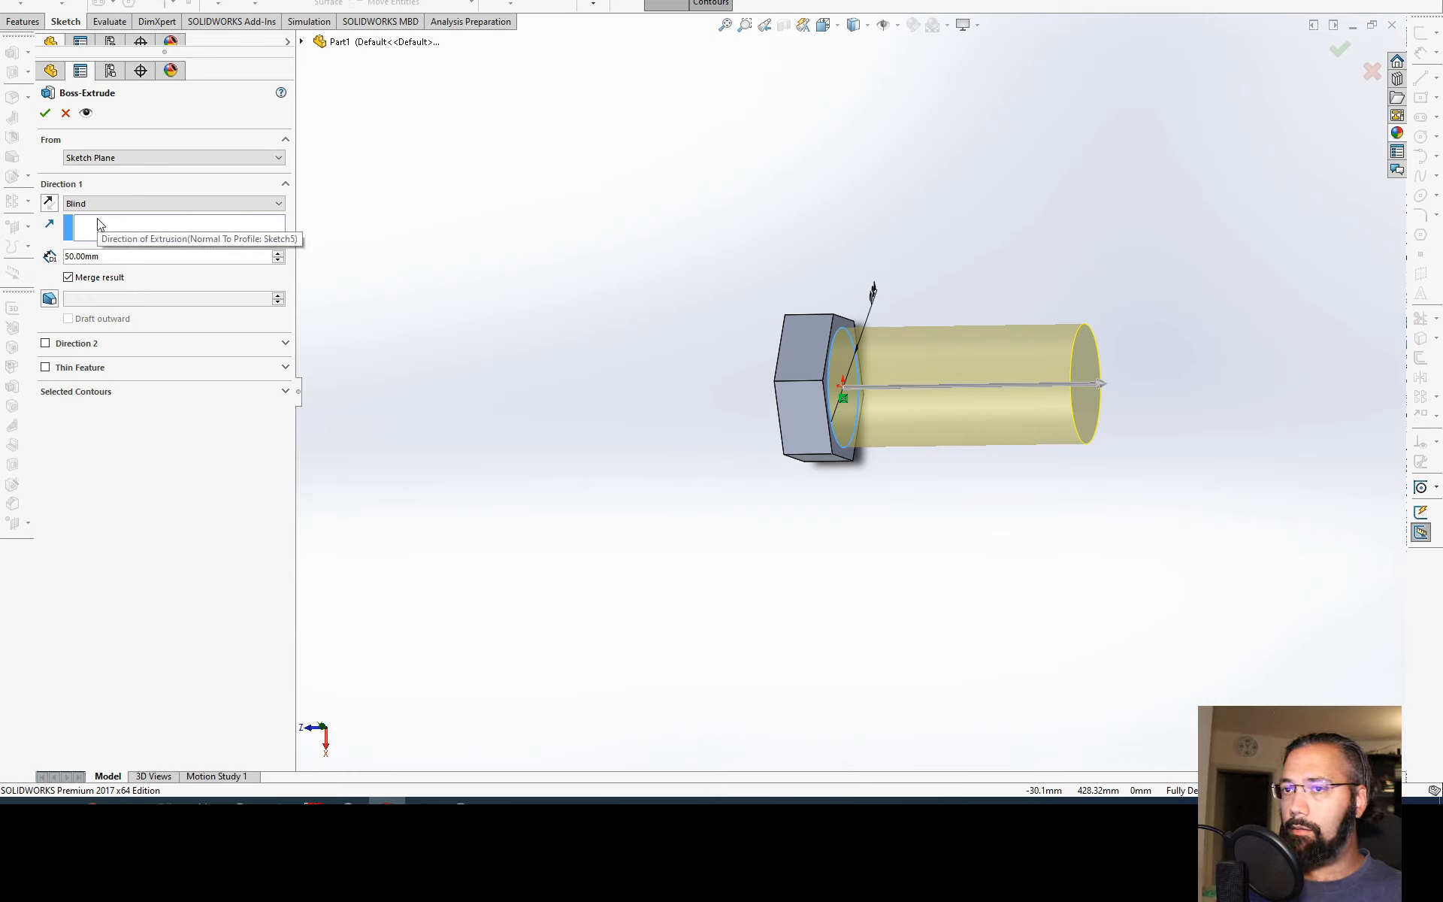
pyautogui.moveTo(757, 290); pyautogui.dragTo(551, 312, button='middle')
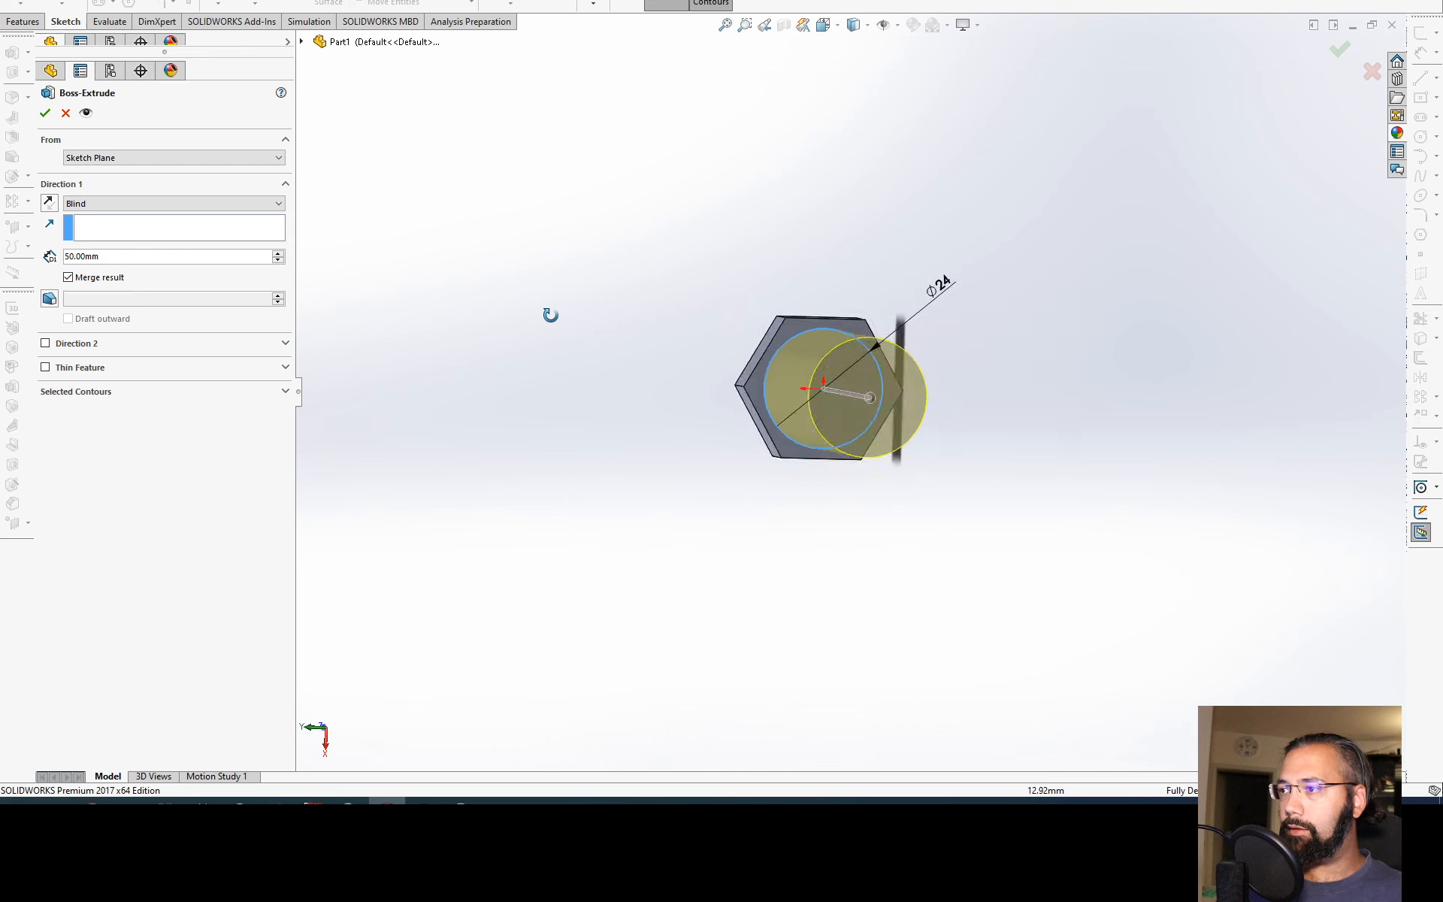
pyautogui.click(932, 292)
pyautogui.press('Escape')
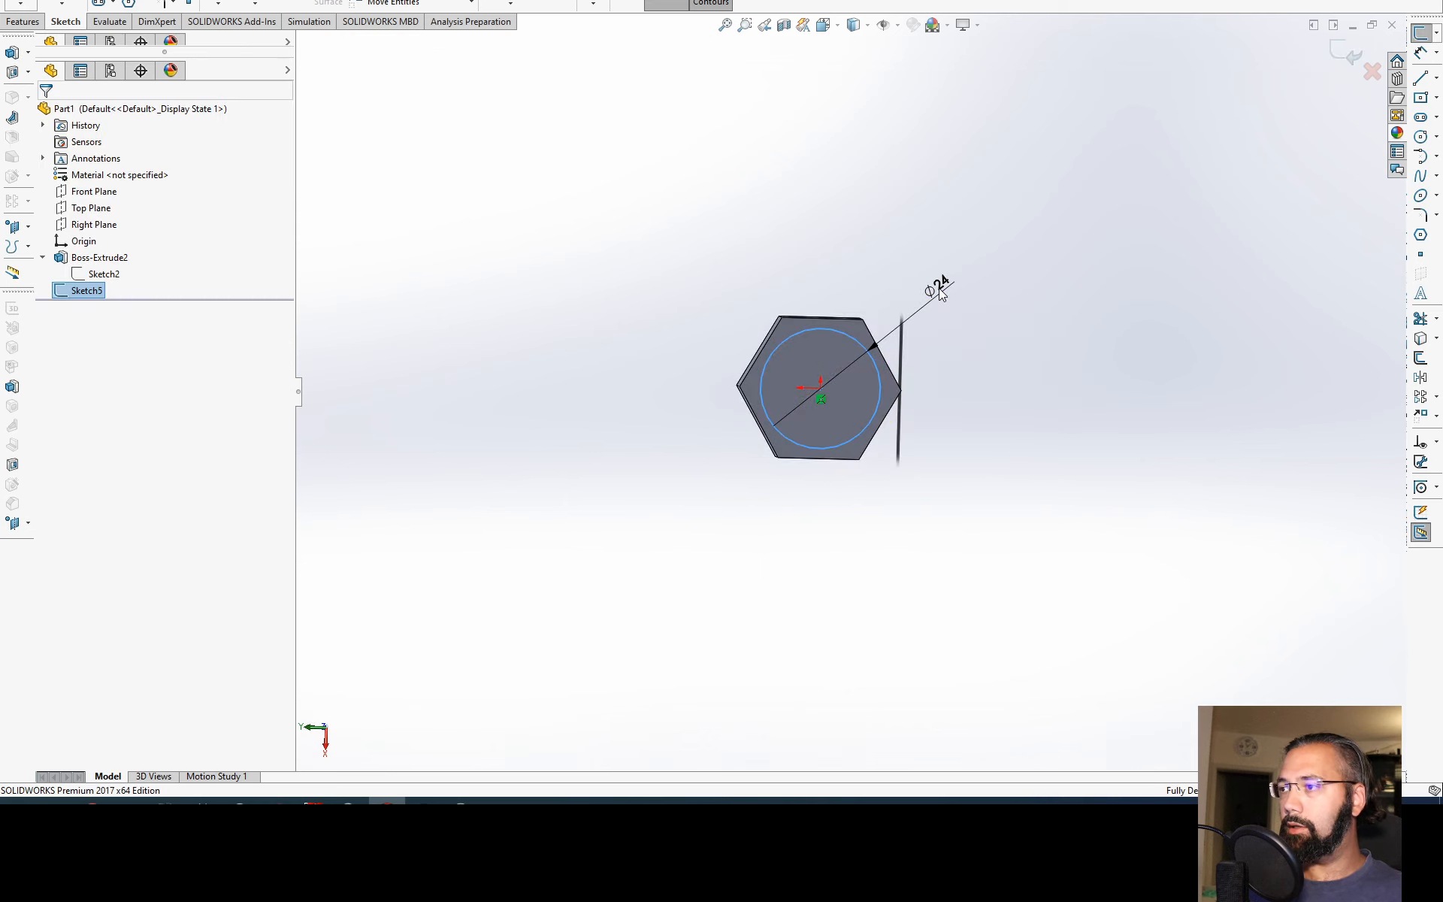
# Step: Set the circle's diameter to 18 mm and exit the sketch
pyautogui.click(939, 293)
pyautogui.write('18')
pyautogui.press('Return')
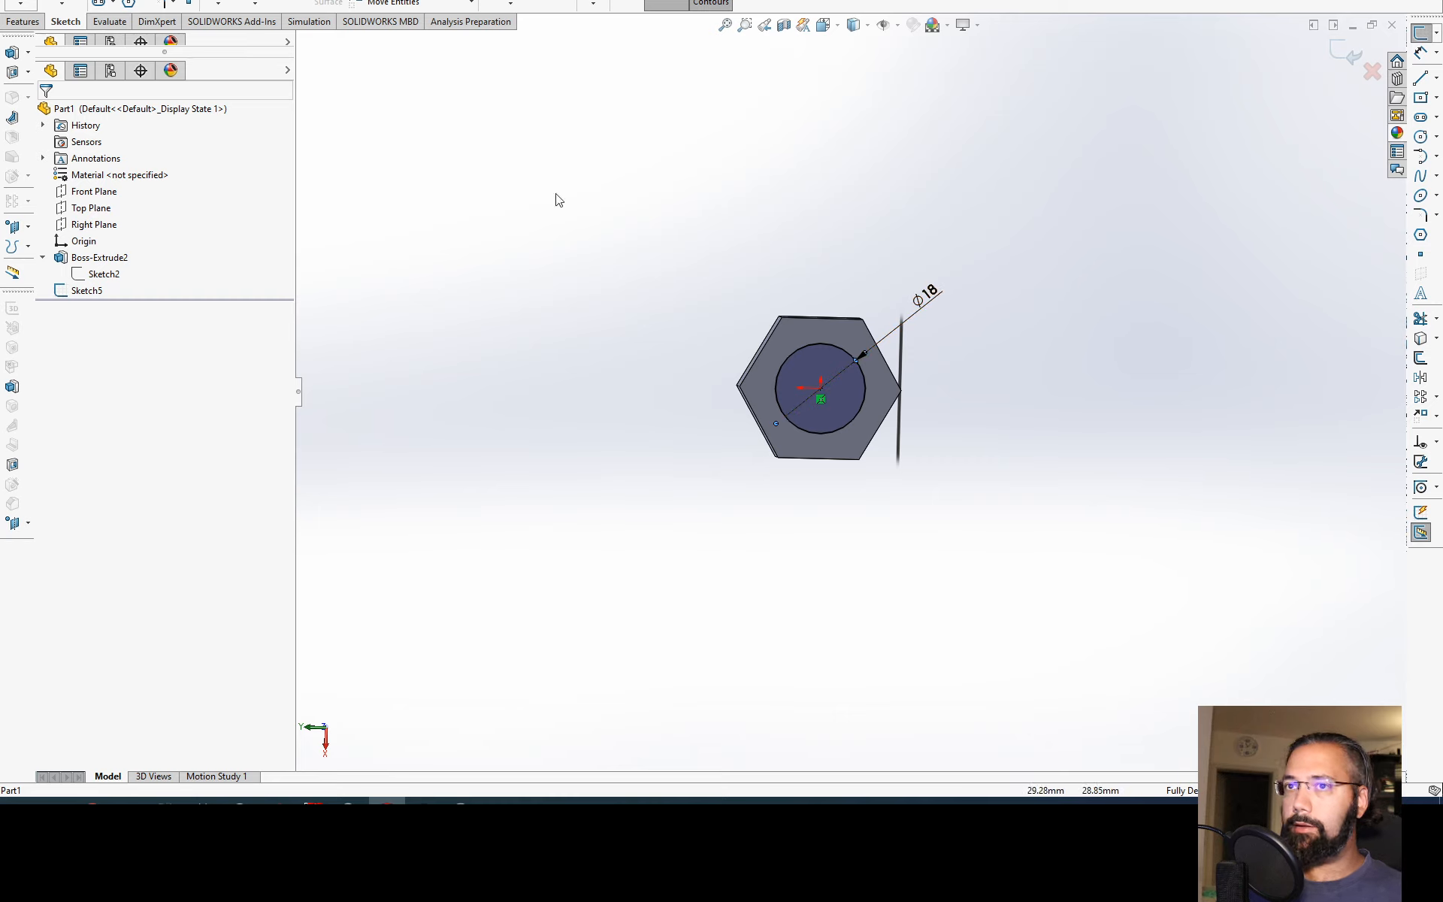
pyautogui.click(1347, 53)
pyautogui.moveTo(940, 403); pyautogui.dragTo(871, 467, button='middle')
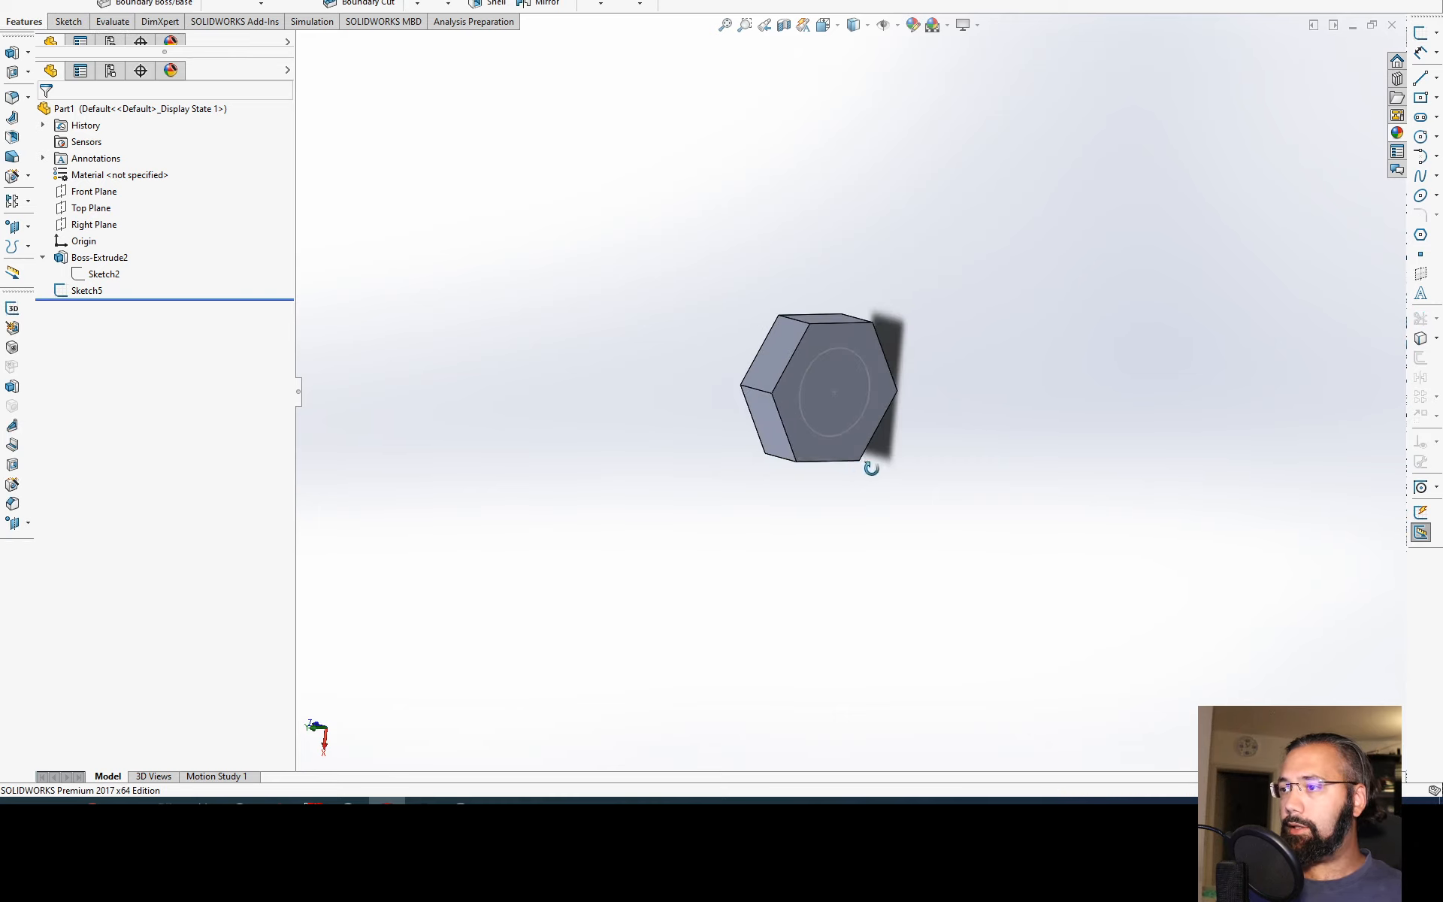
# Step: Set up a Blind boss extrusion of the circle away from the hexagonal head, with a depth of 25 mm
pyautogui.click(847, 360)
pyautogui.click(27, 3)
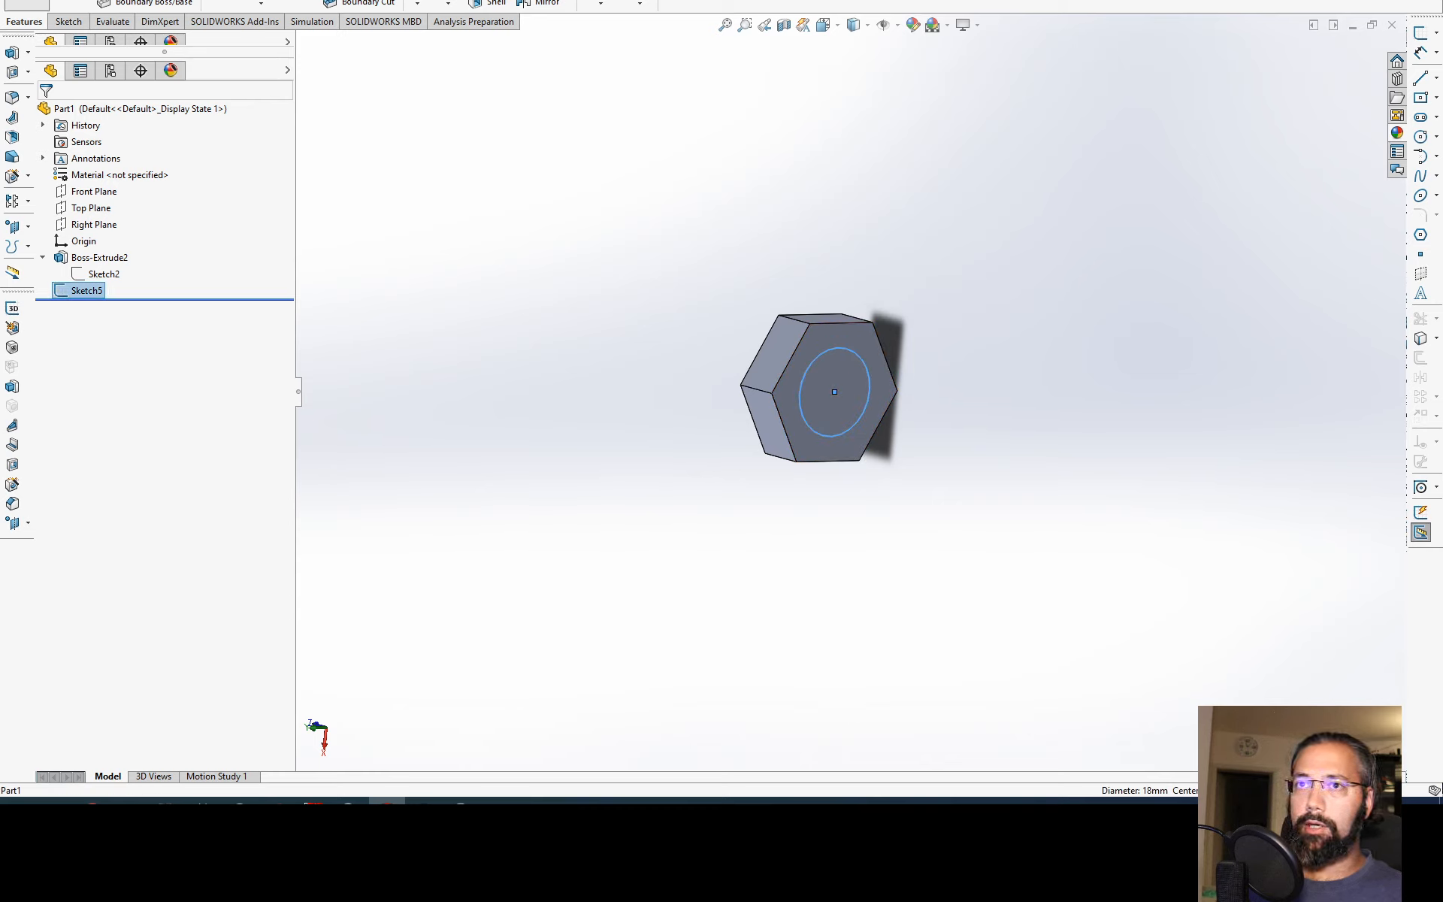
pyautogui.moveTo(797, 376); pyautogui.dragTo(672, 345, button='middle')
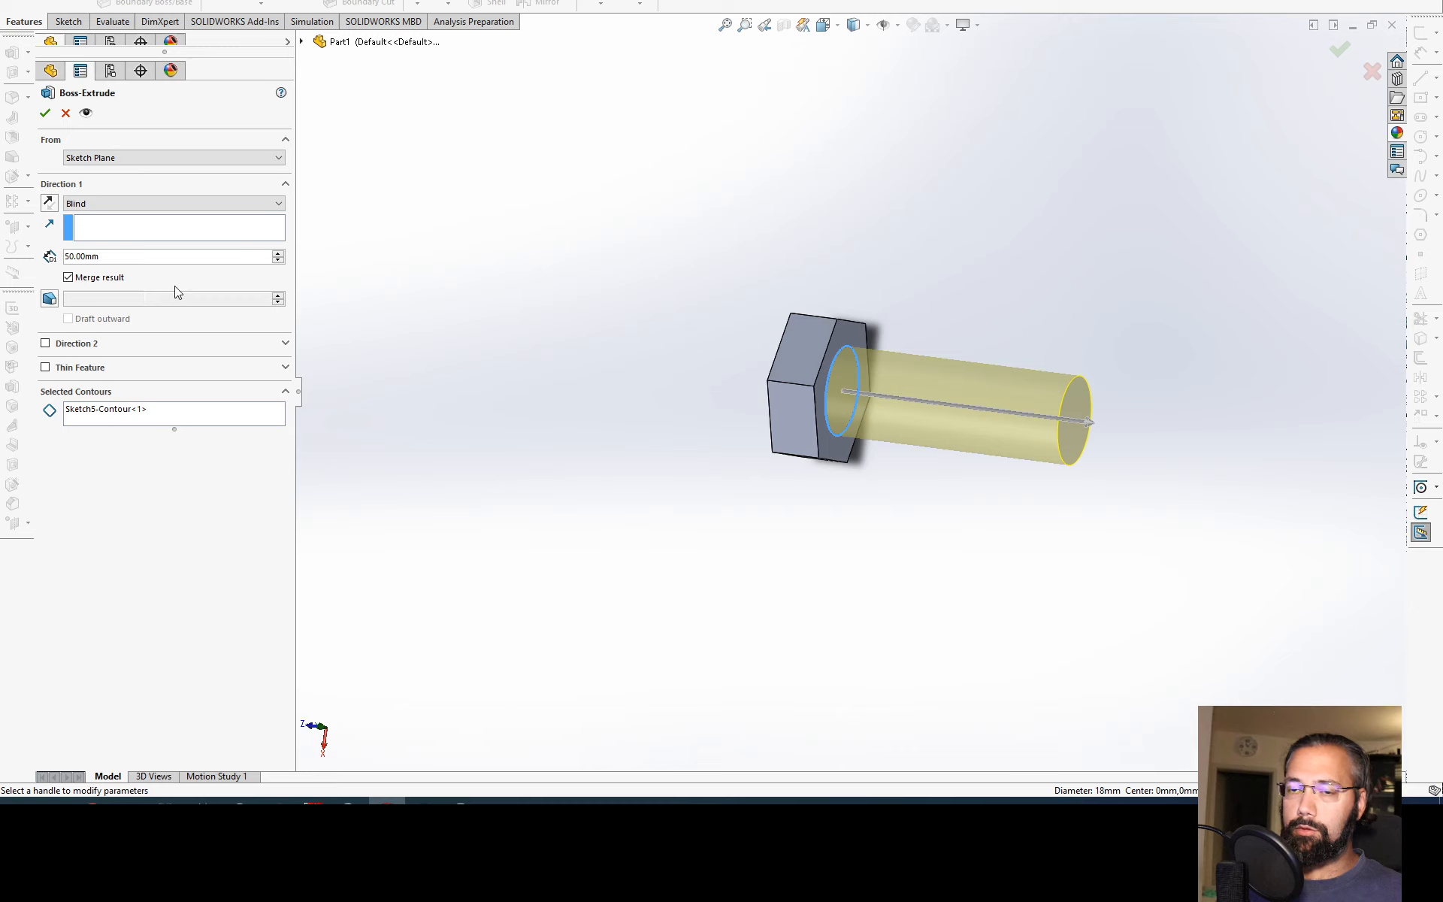
pyautogui.click(186, 259)
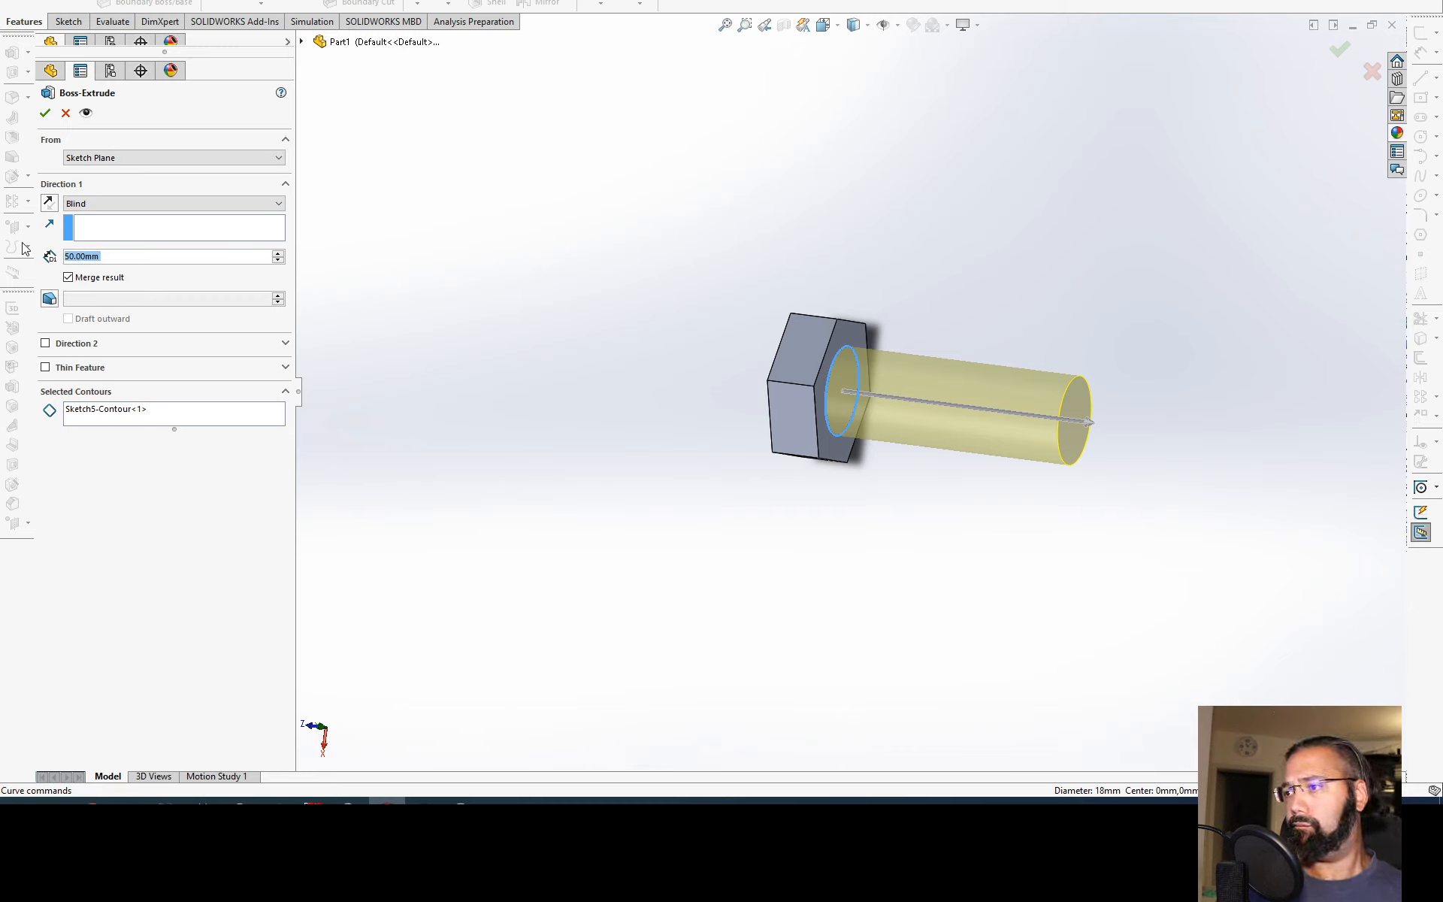
pyautogui.write('25')
pyautogui.press('Tab')
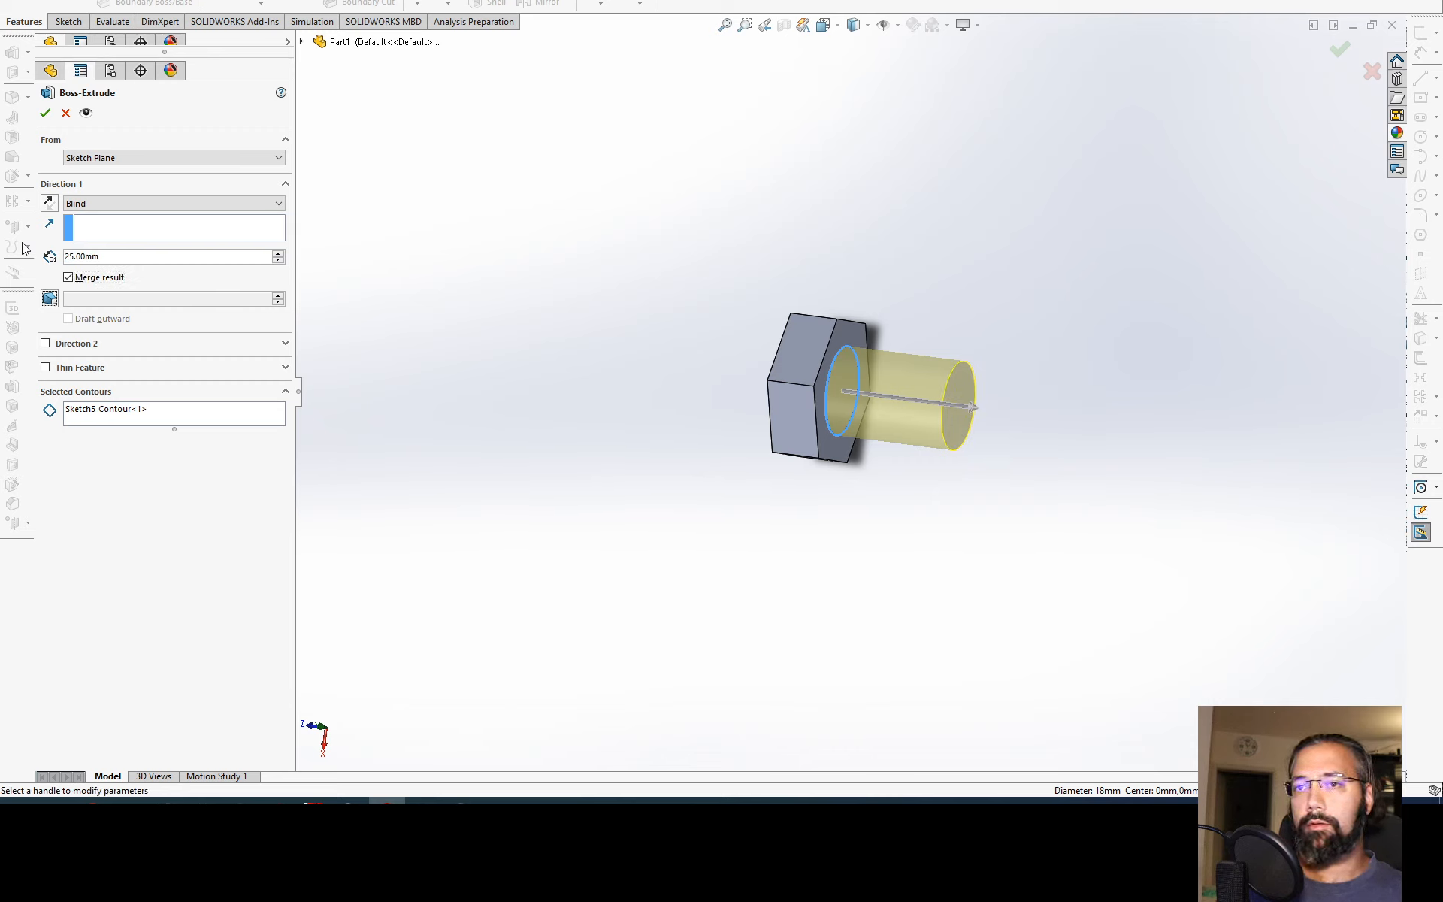
# Step: Set the shank extrusion's depth to 50 mm and accept the feature
pyautogui.hotkey('shift', 'Tab')
pyautogui.write('50')
pyautogui.press('Tab')
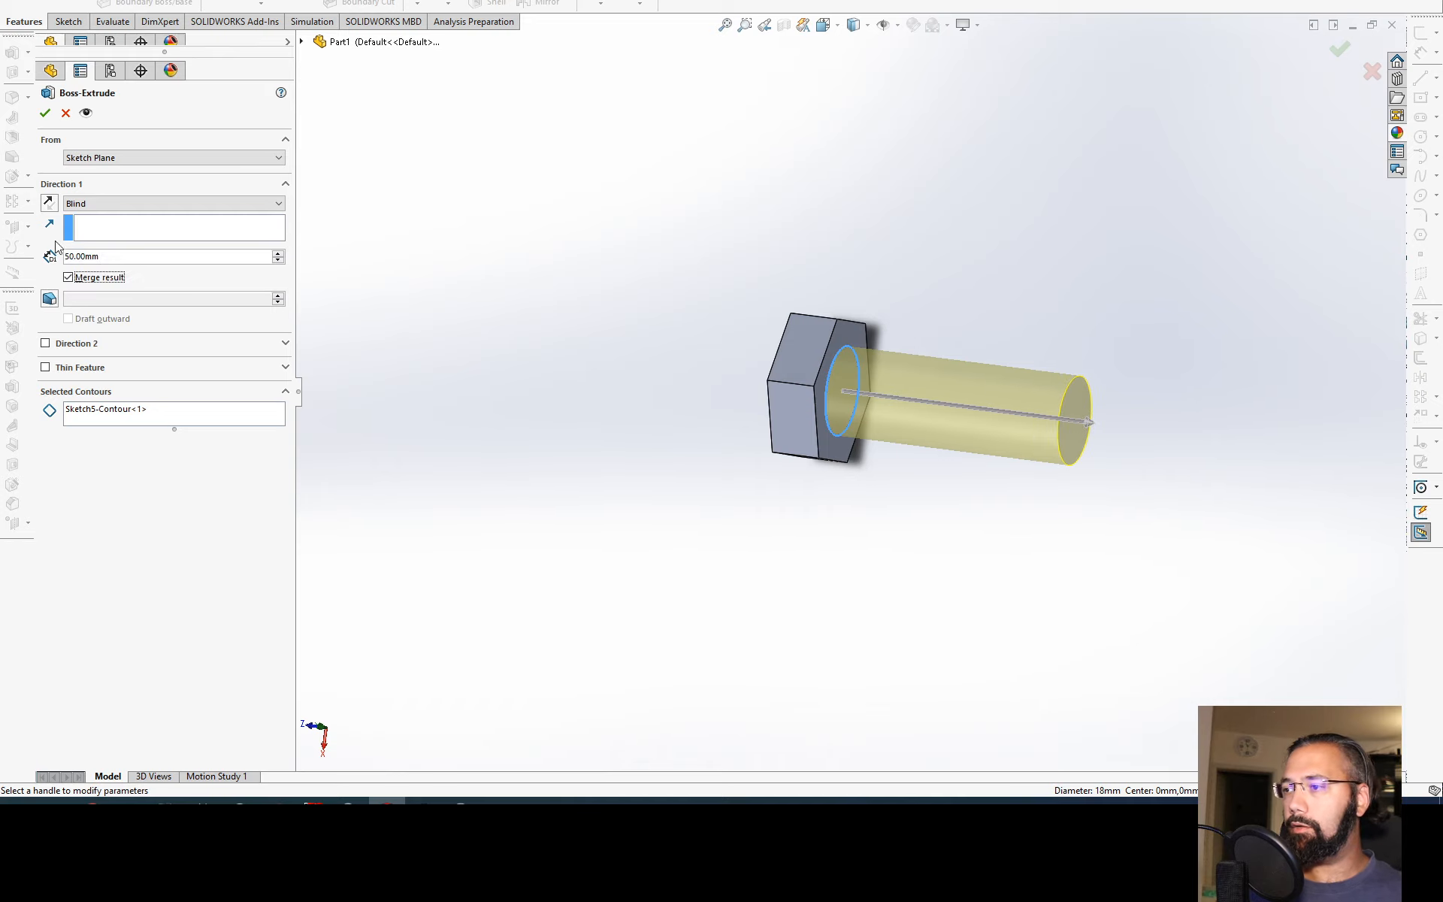
pyautogui.click(45, 113)
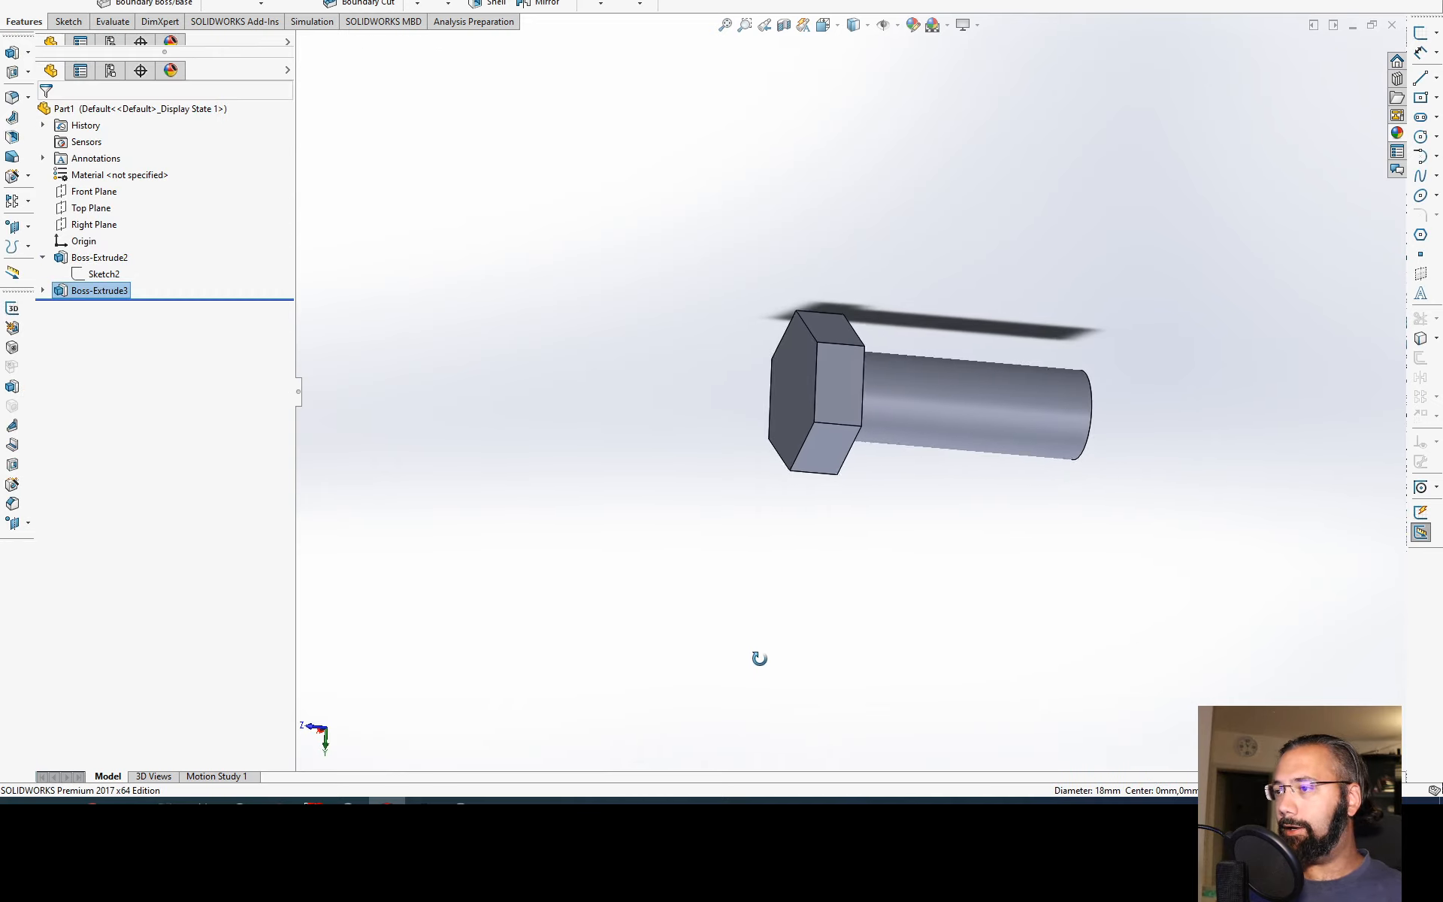
# Step: Examine the bolt's hexagonal head, shank and the face under the head from several angles
pyautogui.moveTo(759, 659); pyautogui.dragTo(774, 165, button='middle')
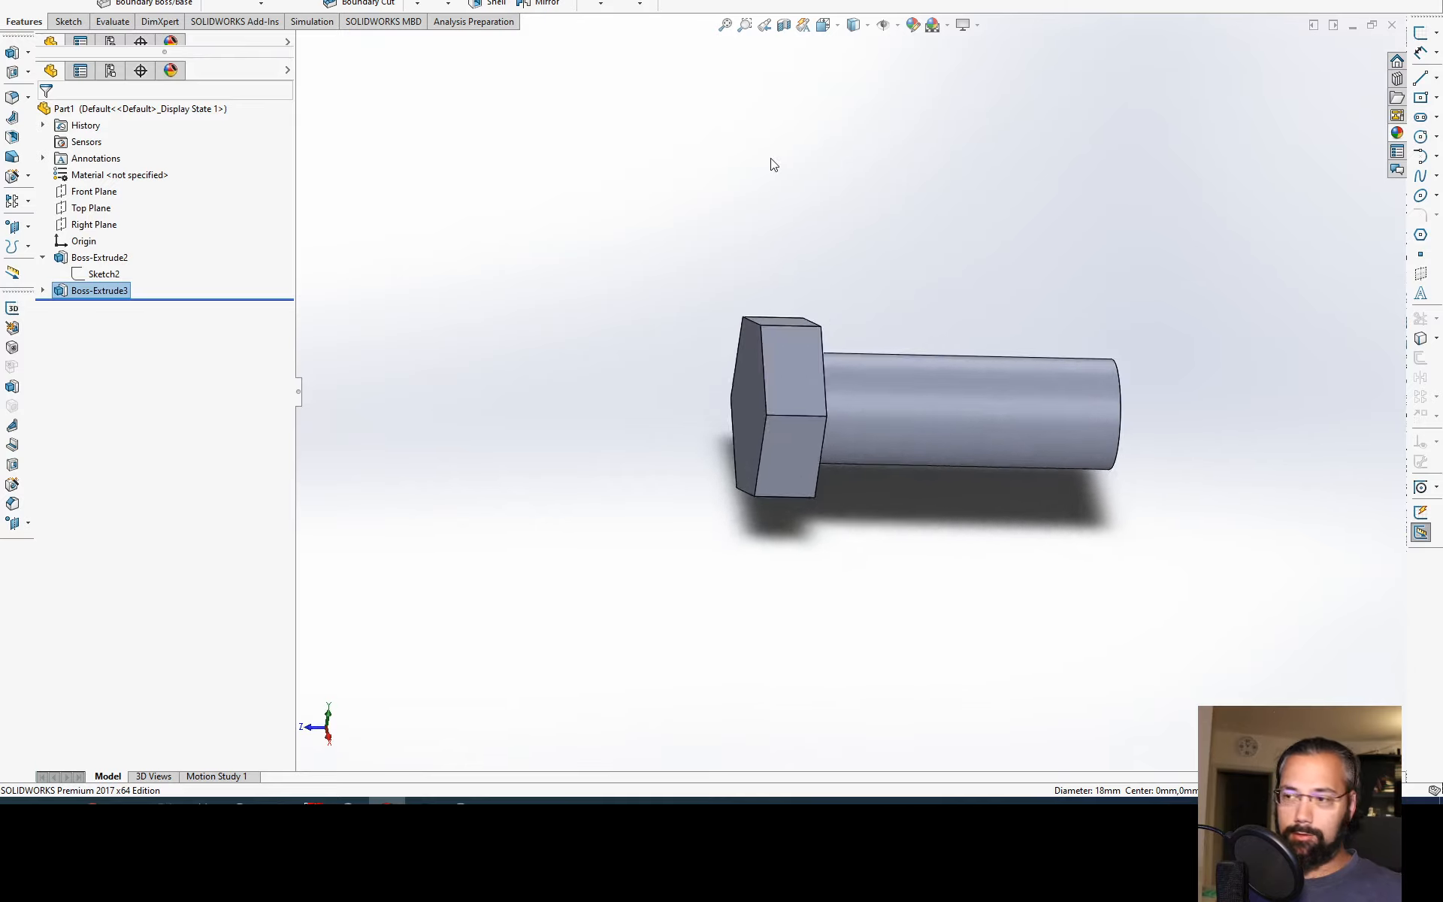
pyautogui.hotkey('ctrl', '7')
pyautogui.rightClick(782, 173)
pyautogui.click(763, 172)
pyautogui.moveTo(969, 361); pyautogui.dragTo(773, 449, button='middle')
pyautogui.moveTo(912, 450); pyautogui.dragTo(1007, 527, button='middle')
pyautogui.moveTo(913, 454); pyautogui.dragTo(925, 420, button='middle')
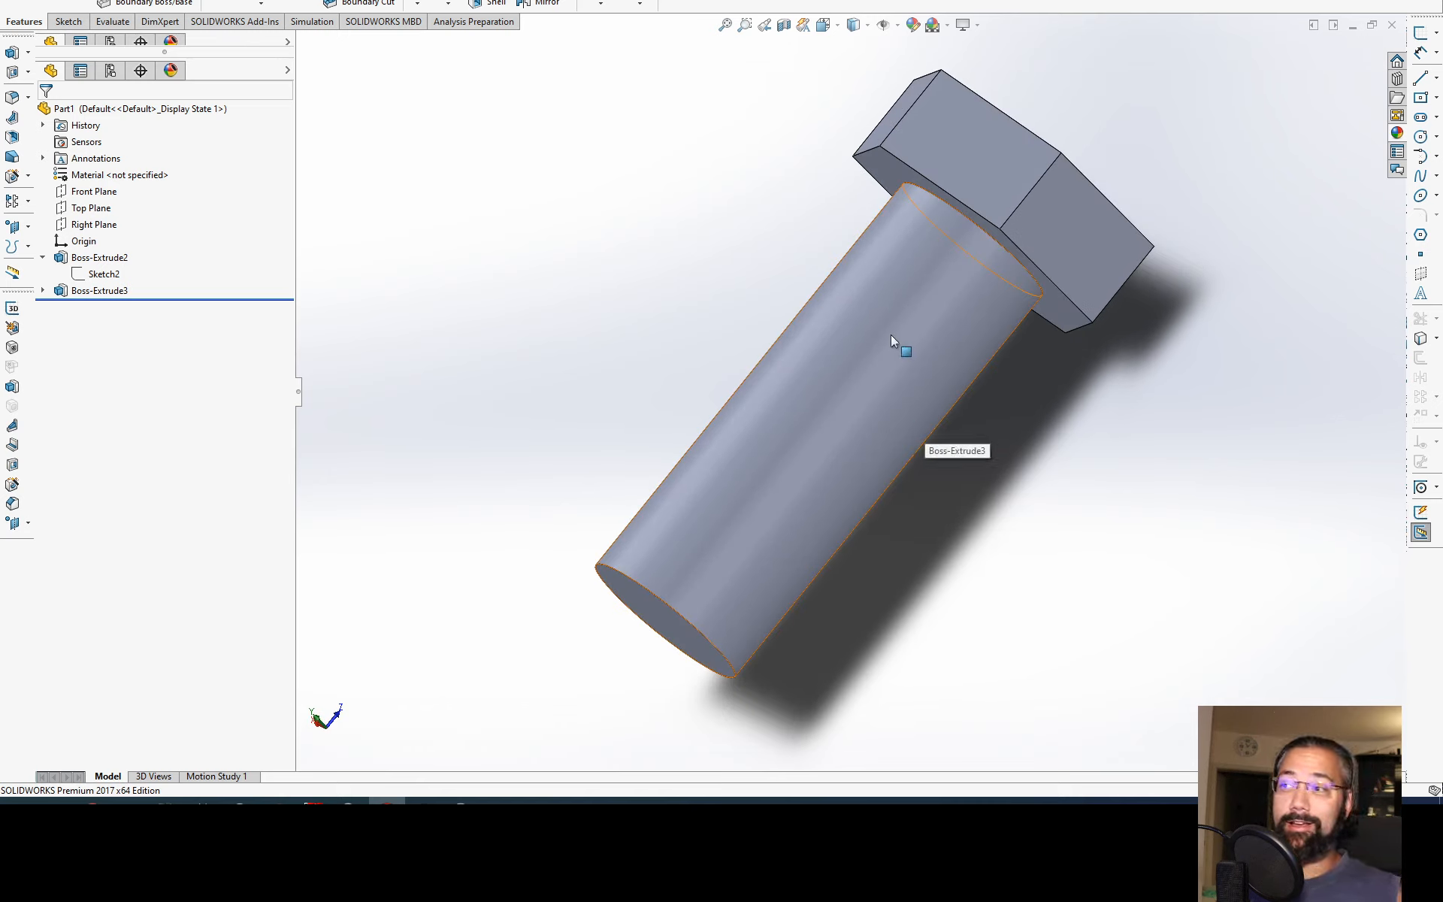
pyautogui.moveTo(890, 335); pyautogui.dragTo(927, 286, button='middle')
pyautogui.click(962, 197)
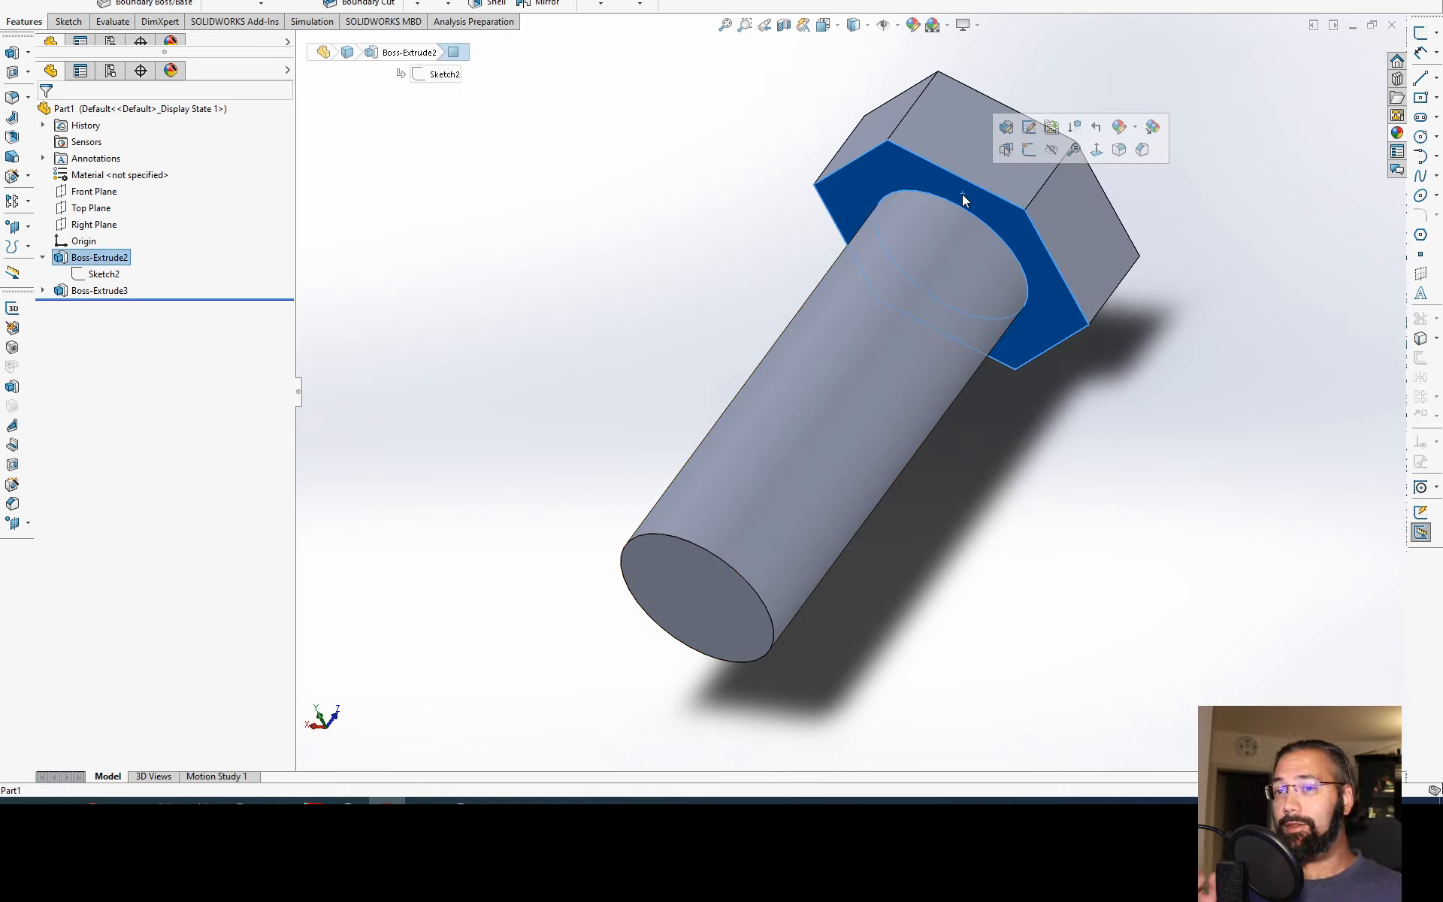
pyautogui.click(705, 283)
pyautogui.hotkey('ctrl', '7')
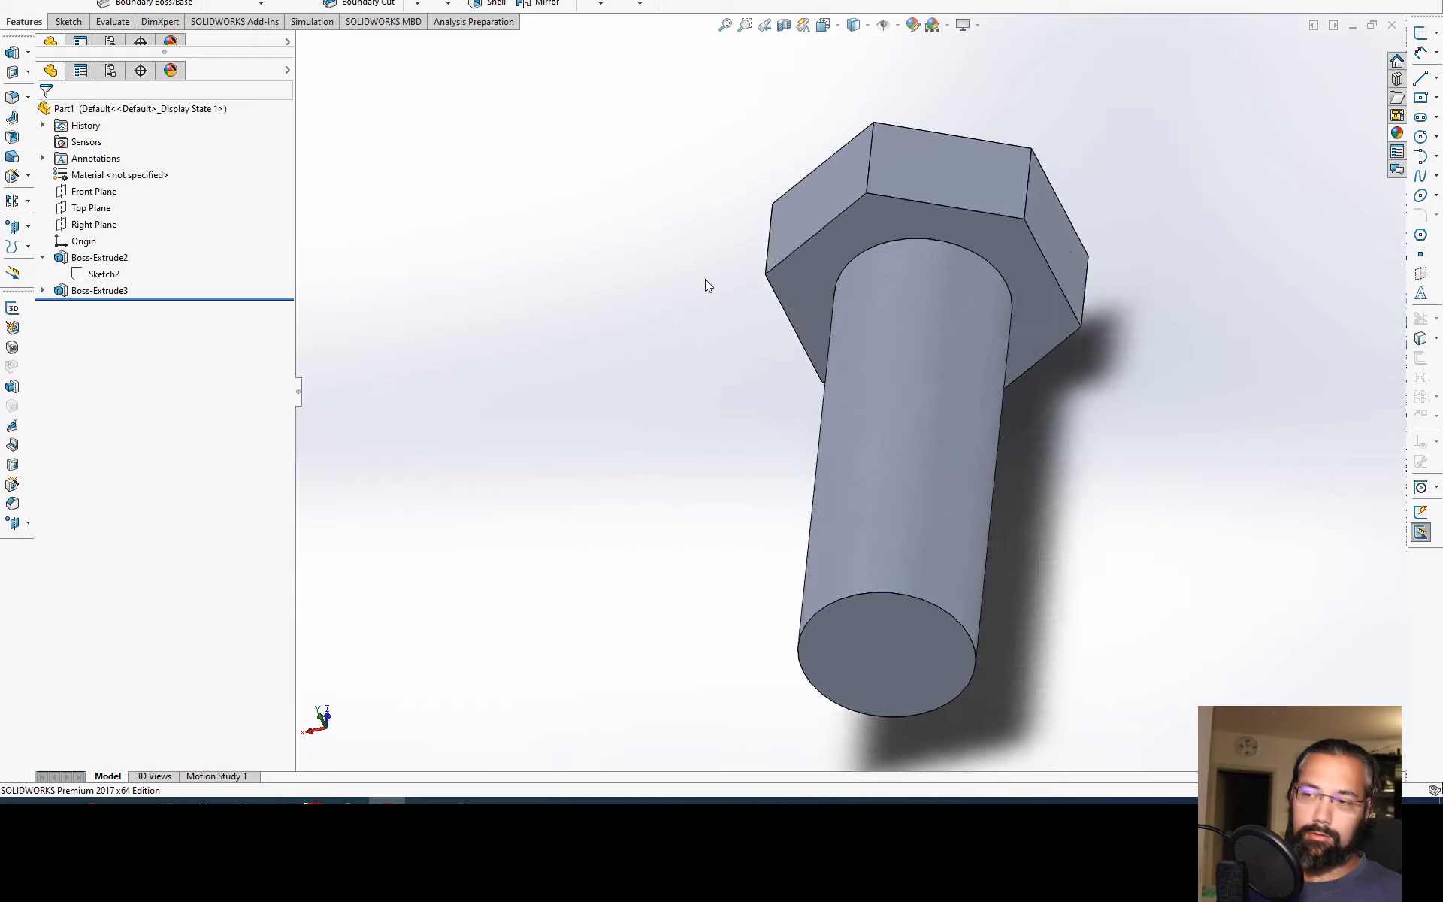
# Step: Inspect the finished bolt from the shank end, in isometric view and from the side
pyautogui.moveTo(617, 285); pyautogui.dragTo(664, 600, button='middle')
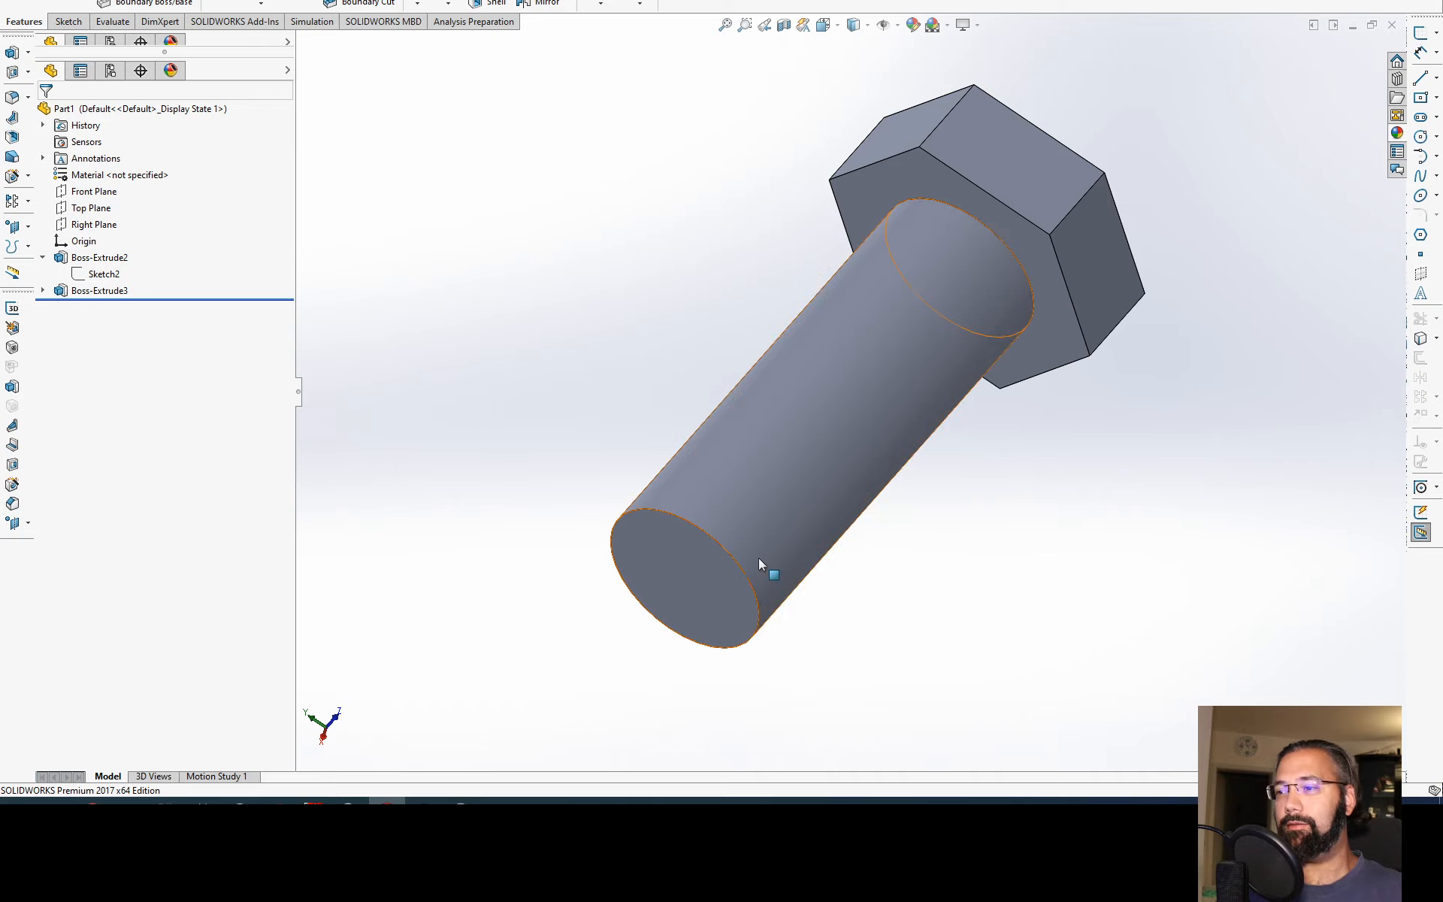
pyautogui.scroll(1, 891, 355)
pyautogui.rightClick(739, 362)
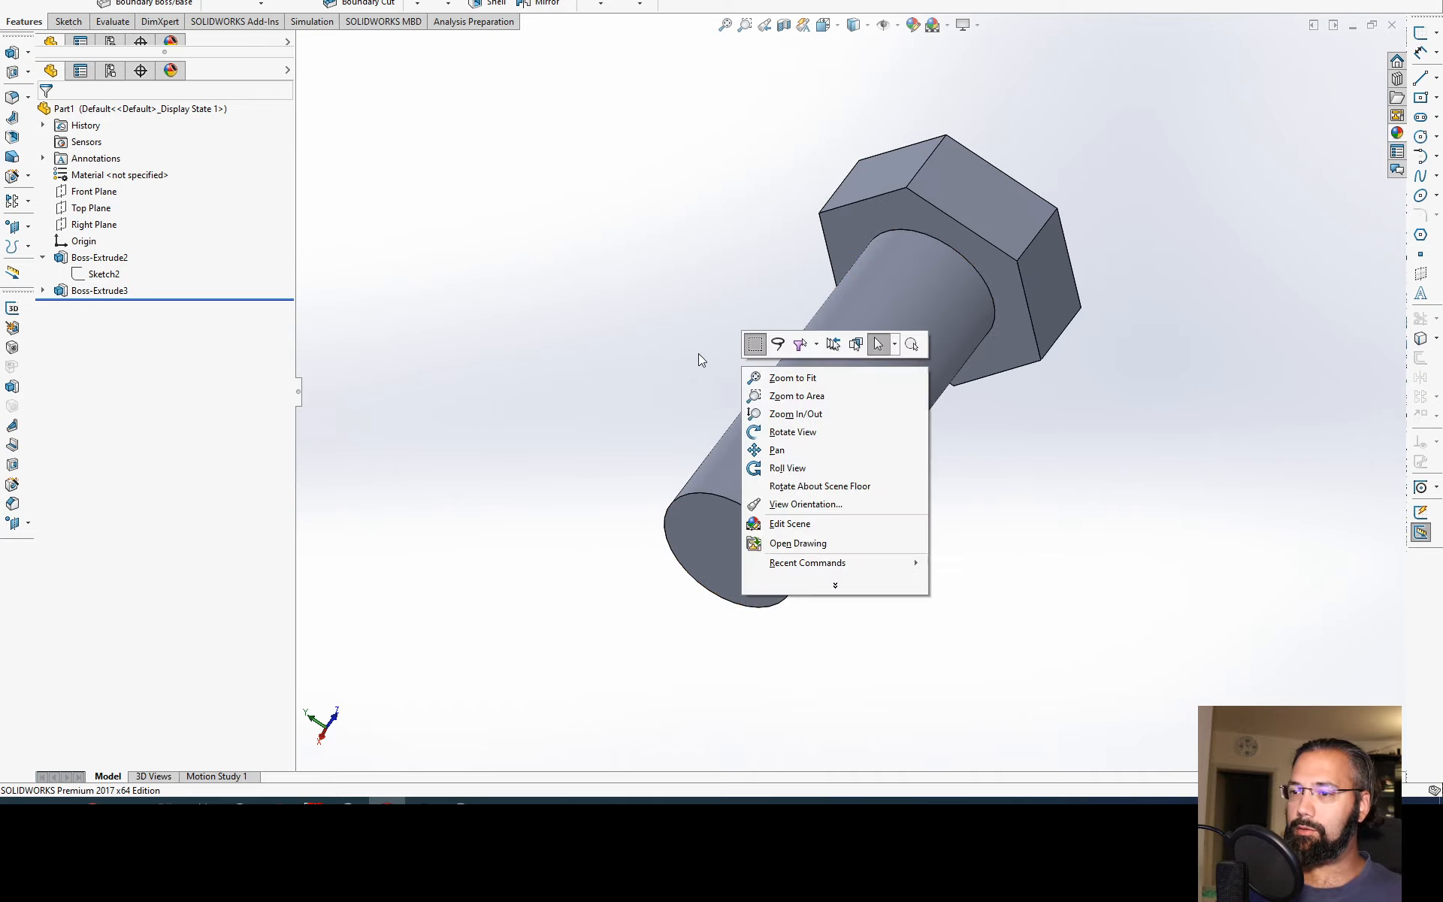
pyautogui.click(693, 352)
pyautogui.hotkey('ctrl', '7')
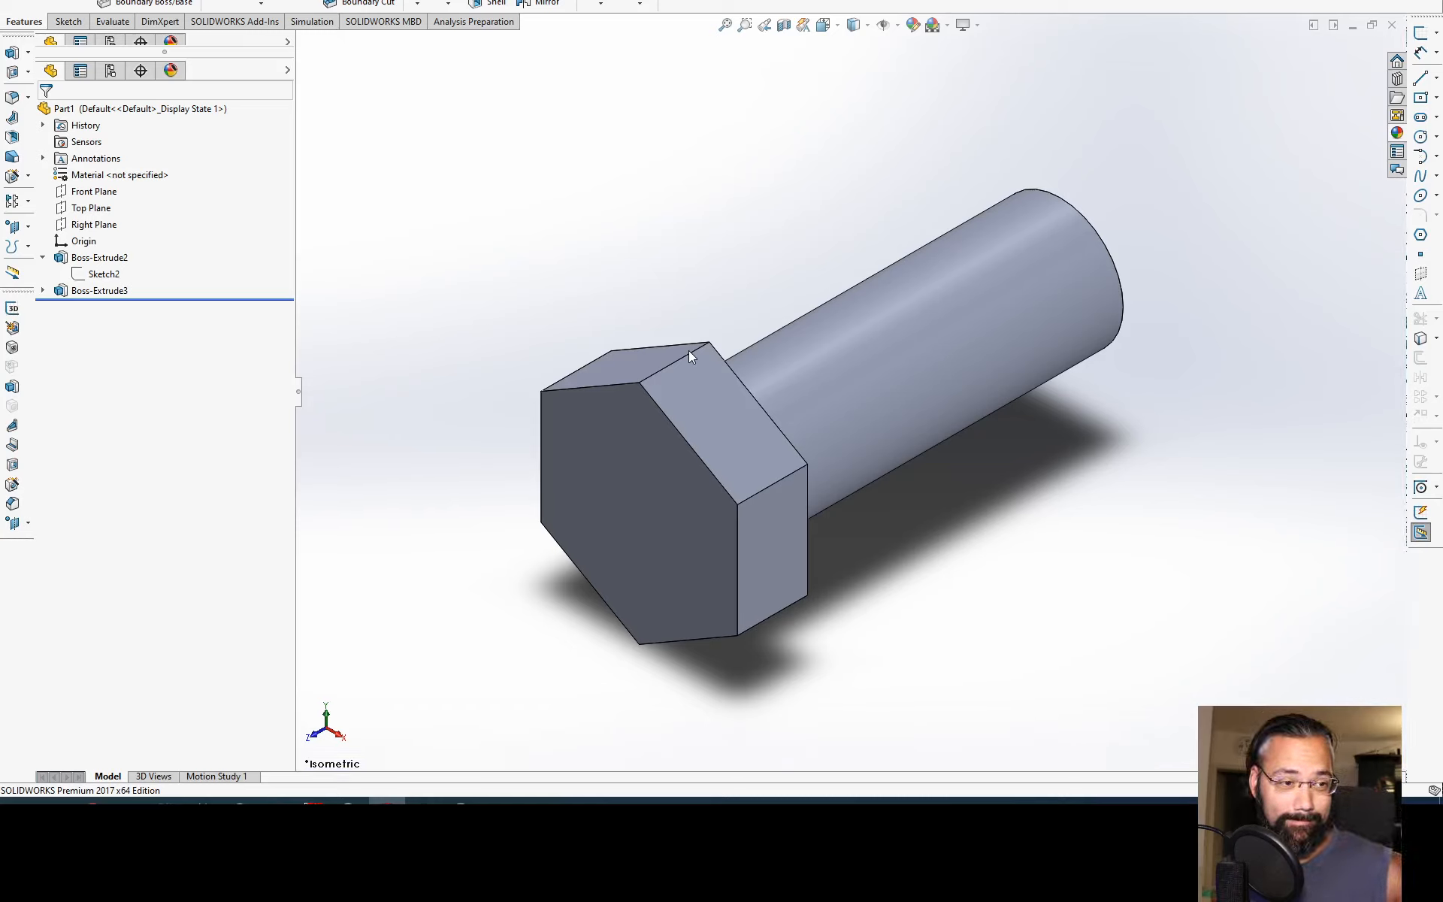
pyautogui.click(890, 383)
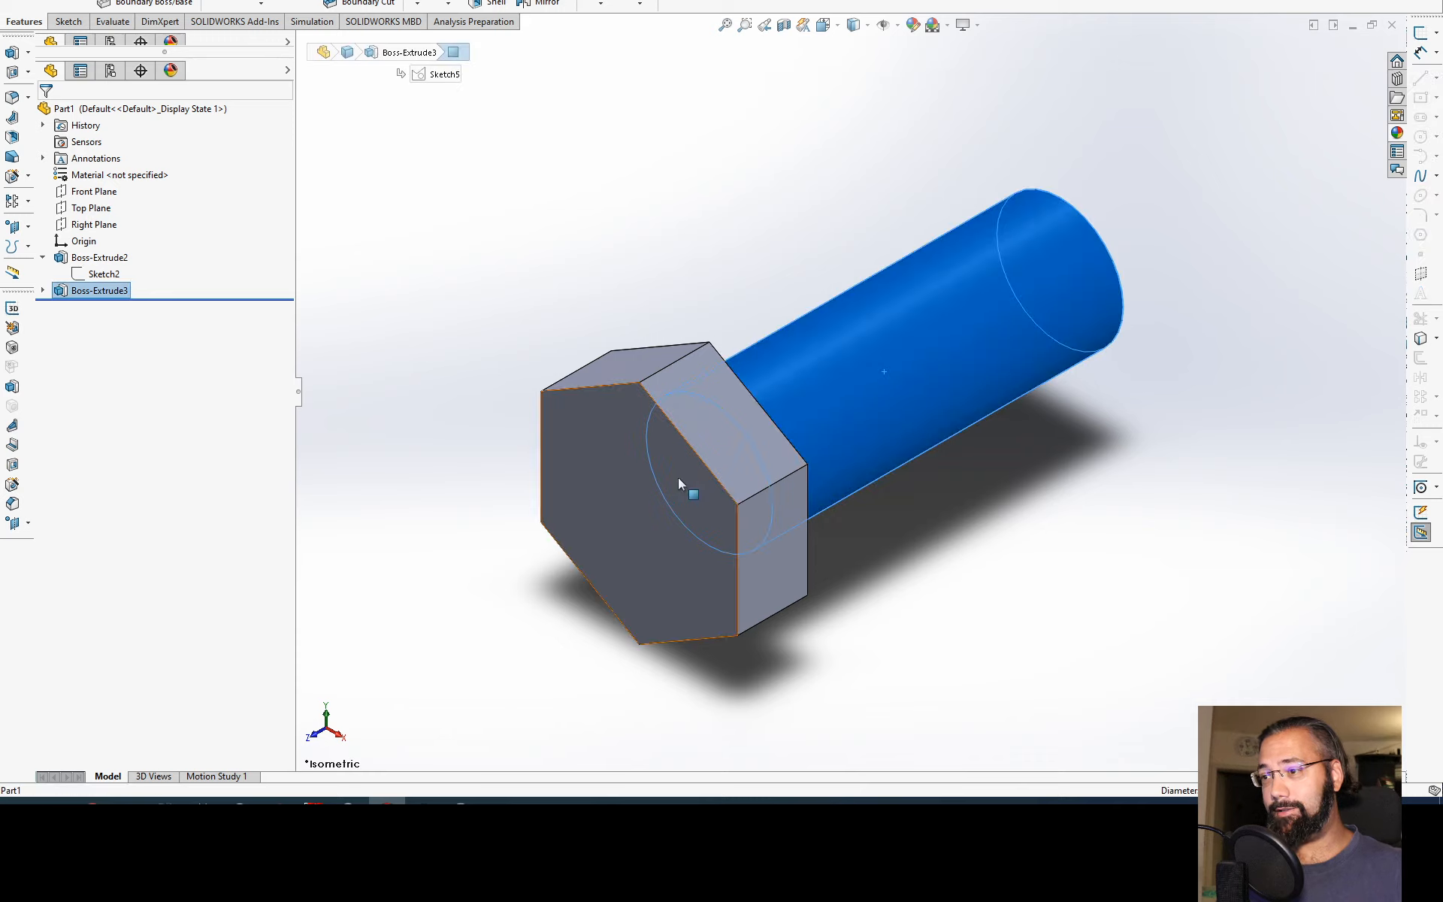
pyautogui.moveTo(678, 476); pyautogui.dragTo(550, 331, button='middle')
pyautogui.click(563, 277)
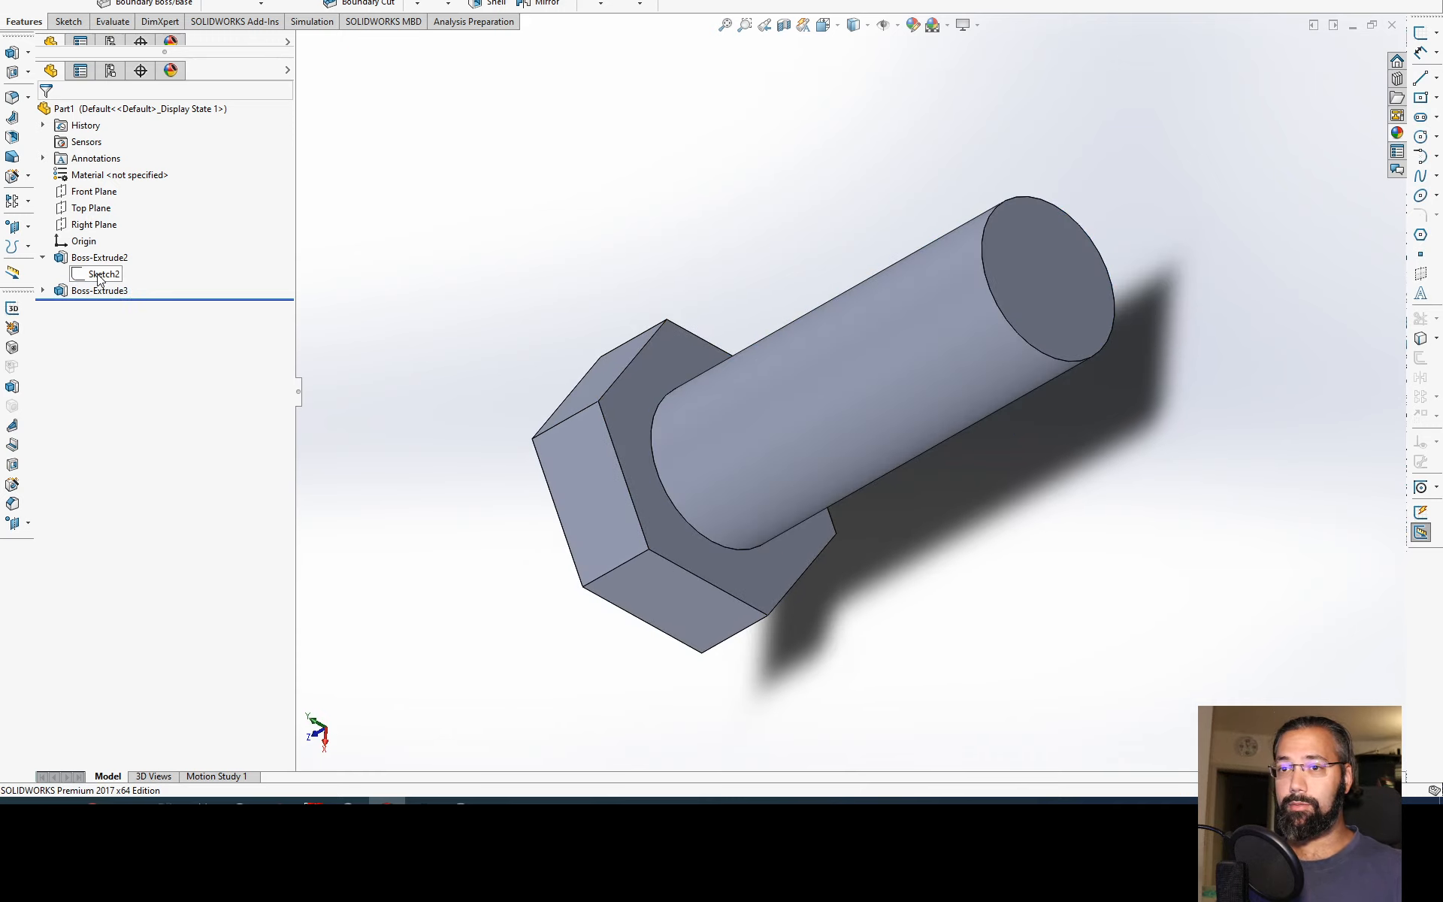
# Step: Open the head's hexagon sketch to review it, leave it without saving changes and return to the isometric view
pyautogui.click(96, 274)
pyautogui.moveTo(454, 323); pyautogui.dragTo(526, 324, button='middle')
pyautogui.click(90, 268)
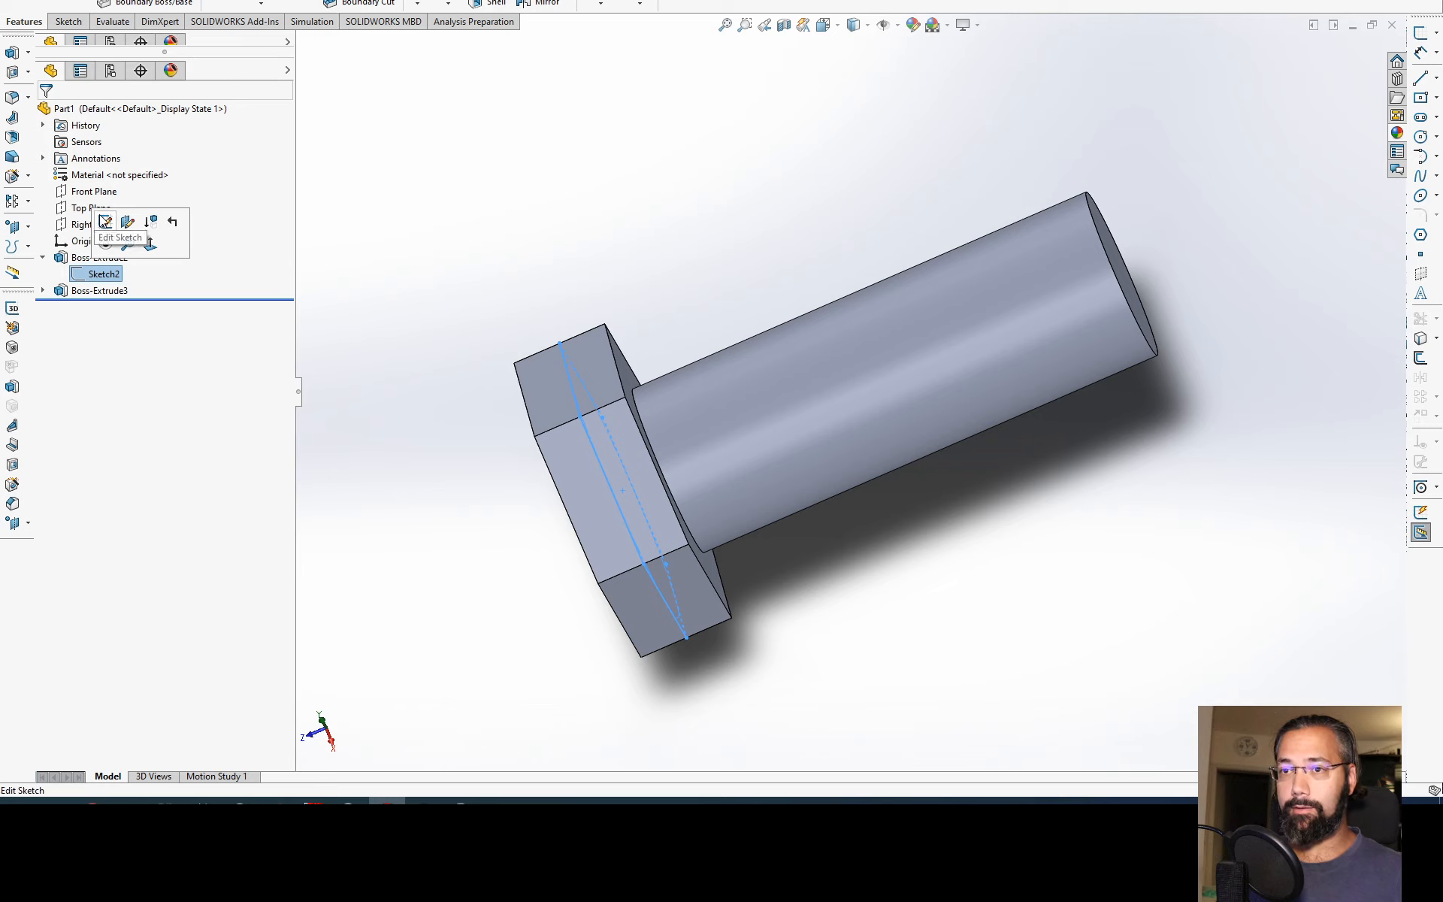
pyautogui.click(105, 222)
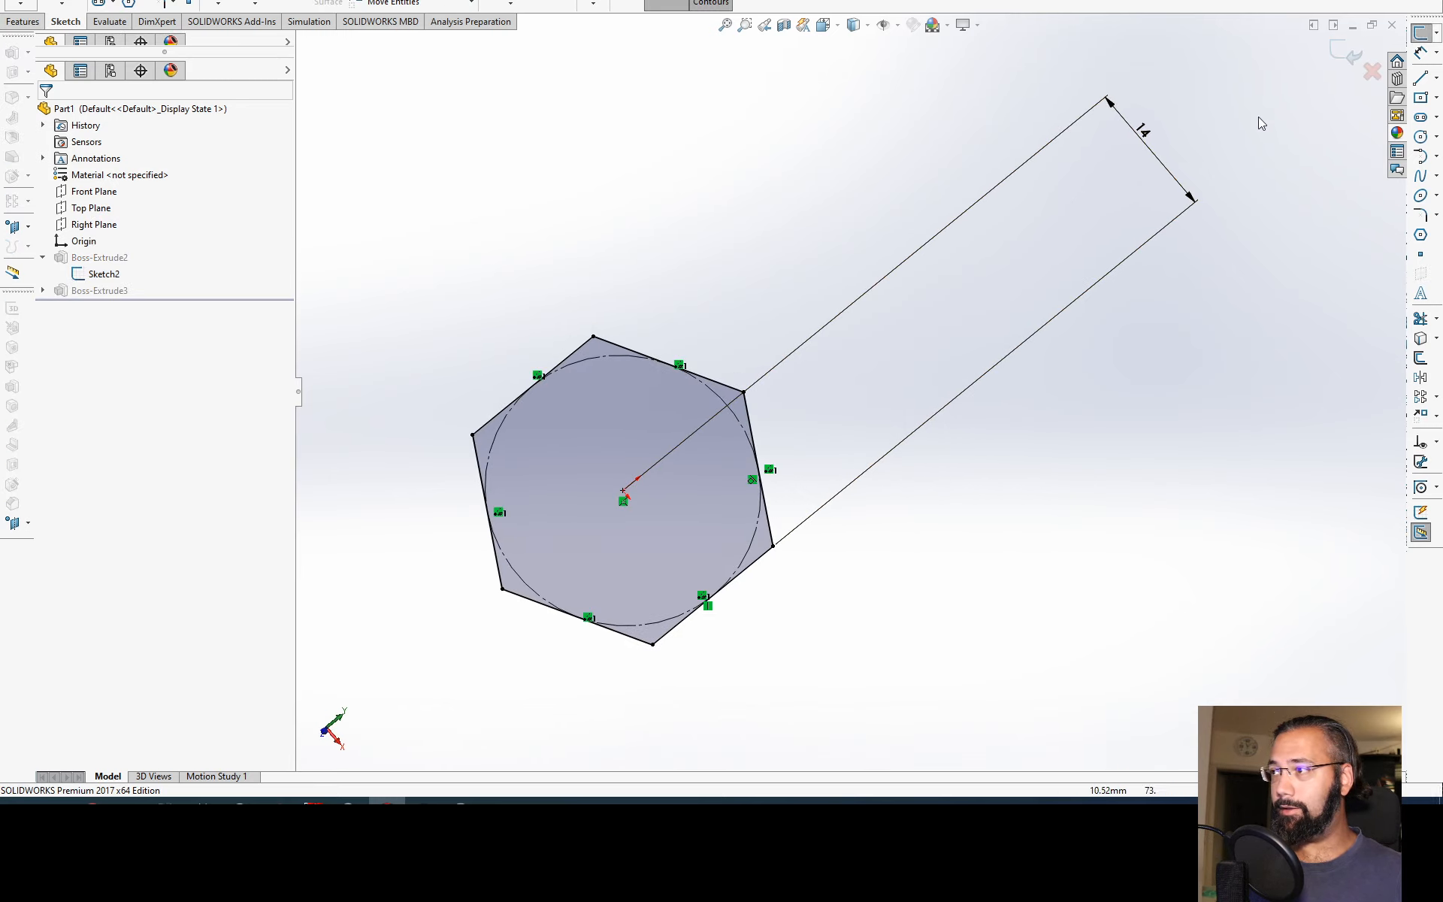
pyautogui.click(1373, 71)
pyautogui.press('Return')
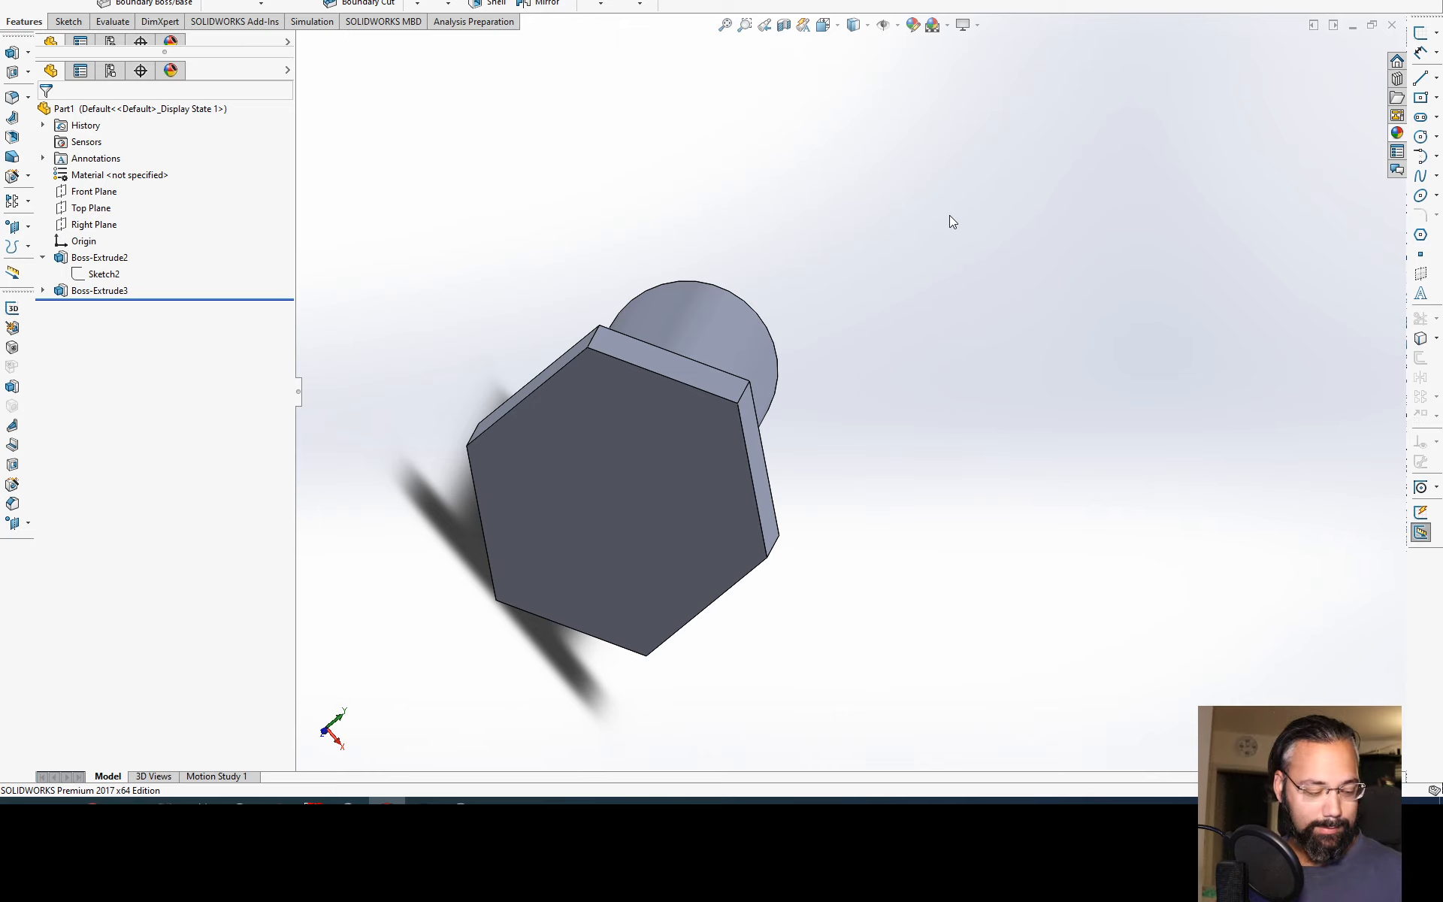
pyautogui.hotkey('ctrl', '7')
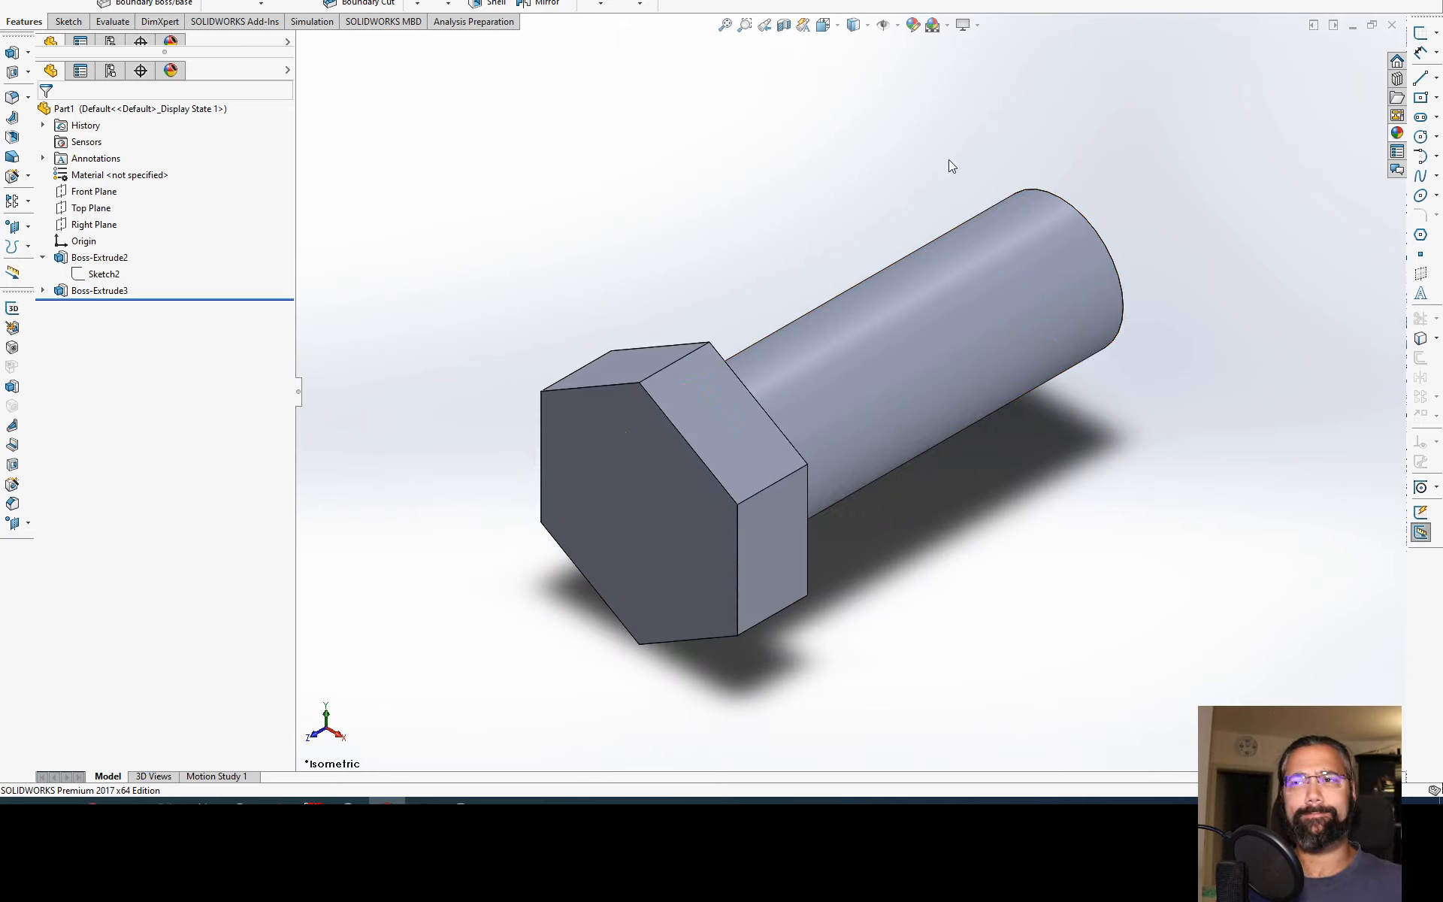